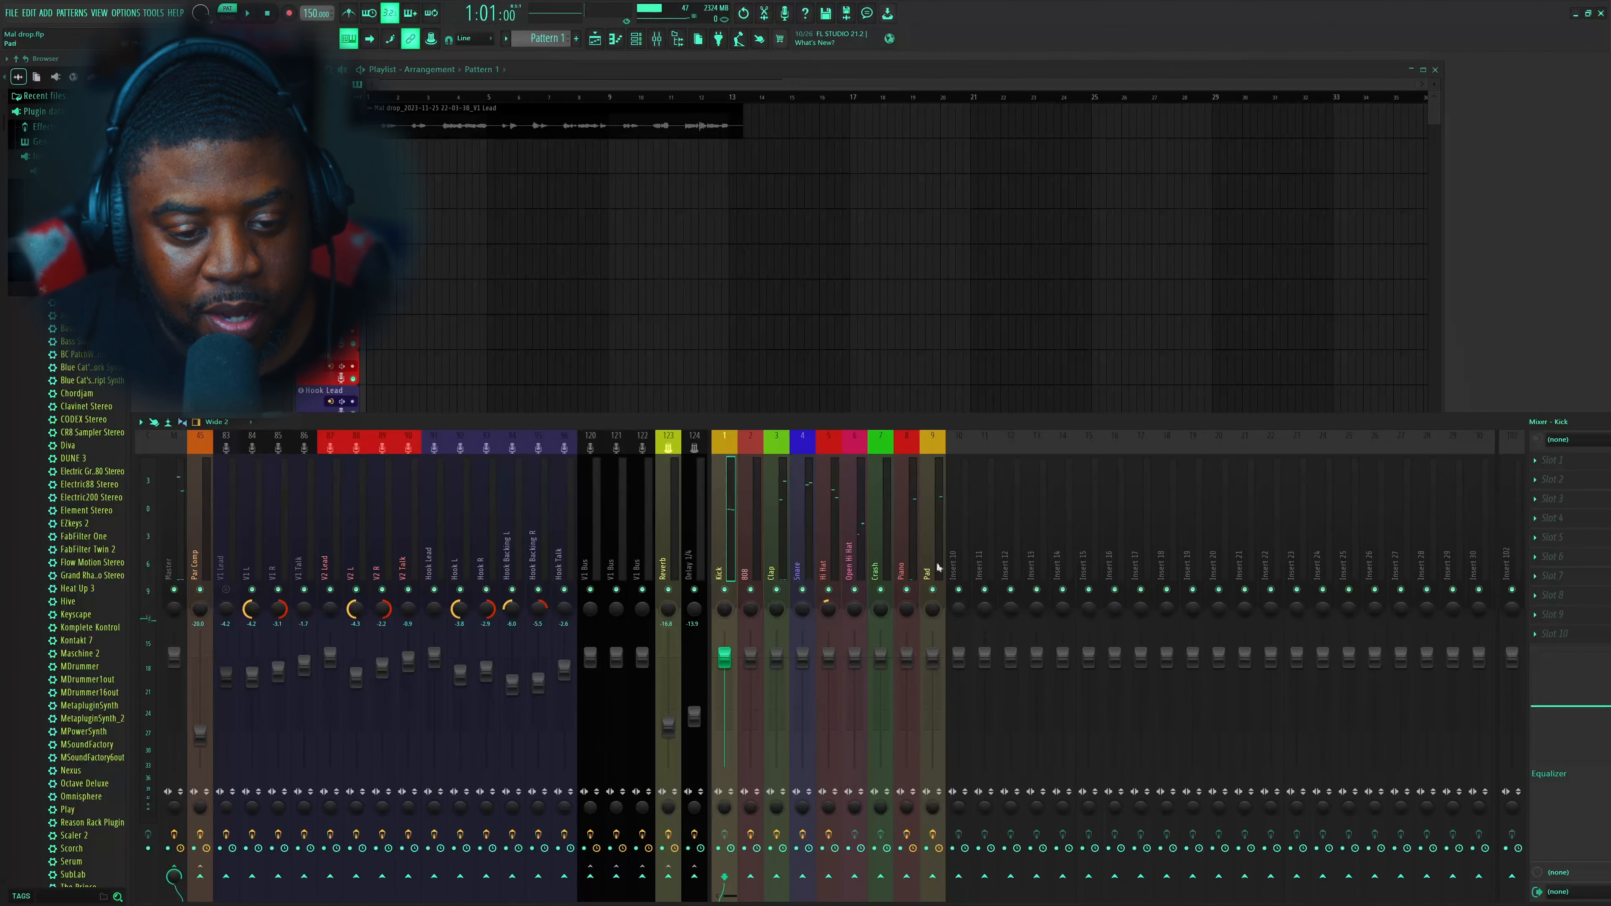
# Mute the Pad, Piano, Crash, Open Hi Hat, Hi Hat, Snare, Clap and 808 mixer tracks, leaving the Kick active
pyautogui.click(932, 591)
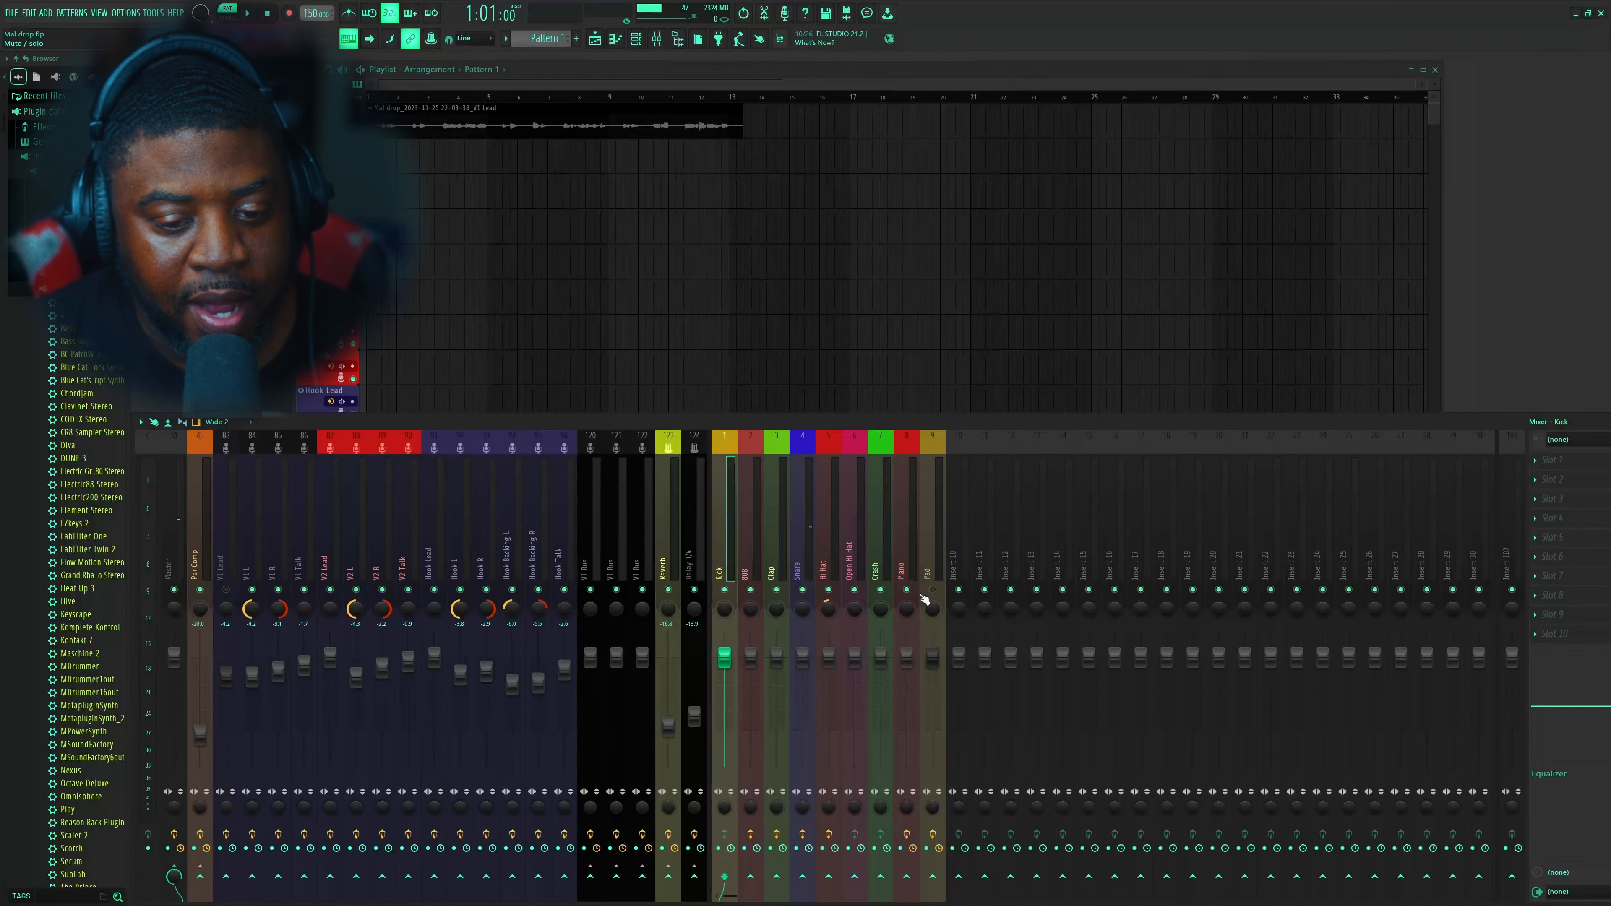
pyautogui.click(906, 591)
pyautogui.click(880, 590)
pyautogui.click(854, 591)
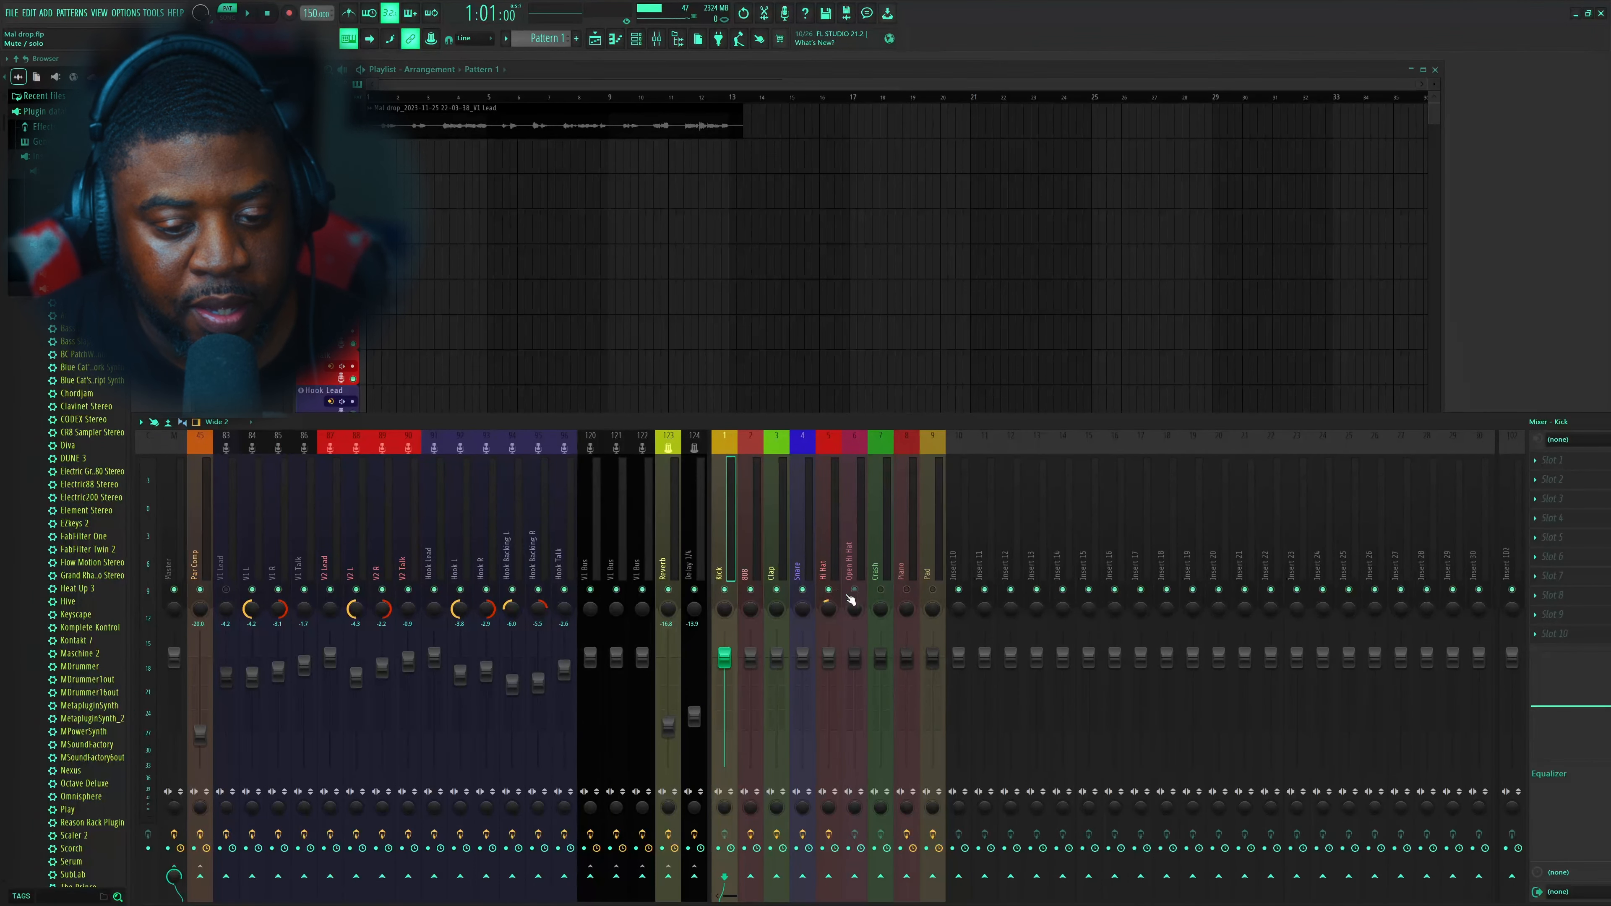
pyautogui.click(828, 591)
pyautogui.click(802, 590)
pyautogui.click(776, 590)
pyautogui.click(750, 591)
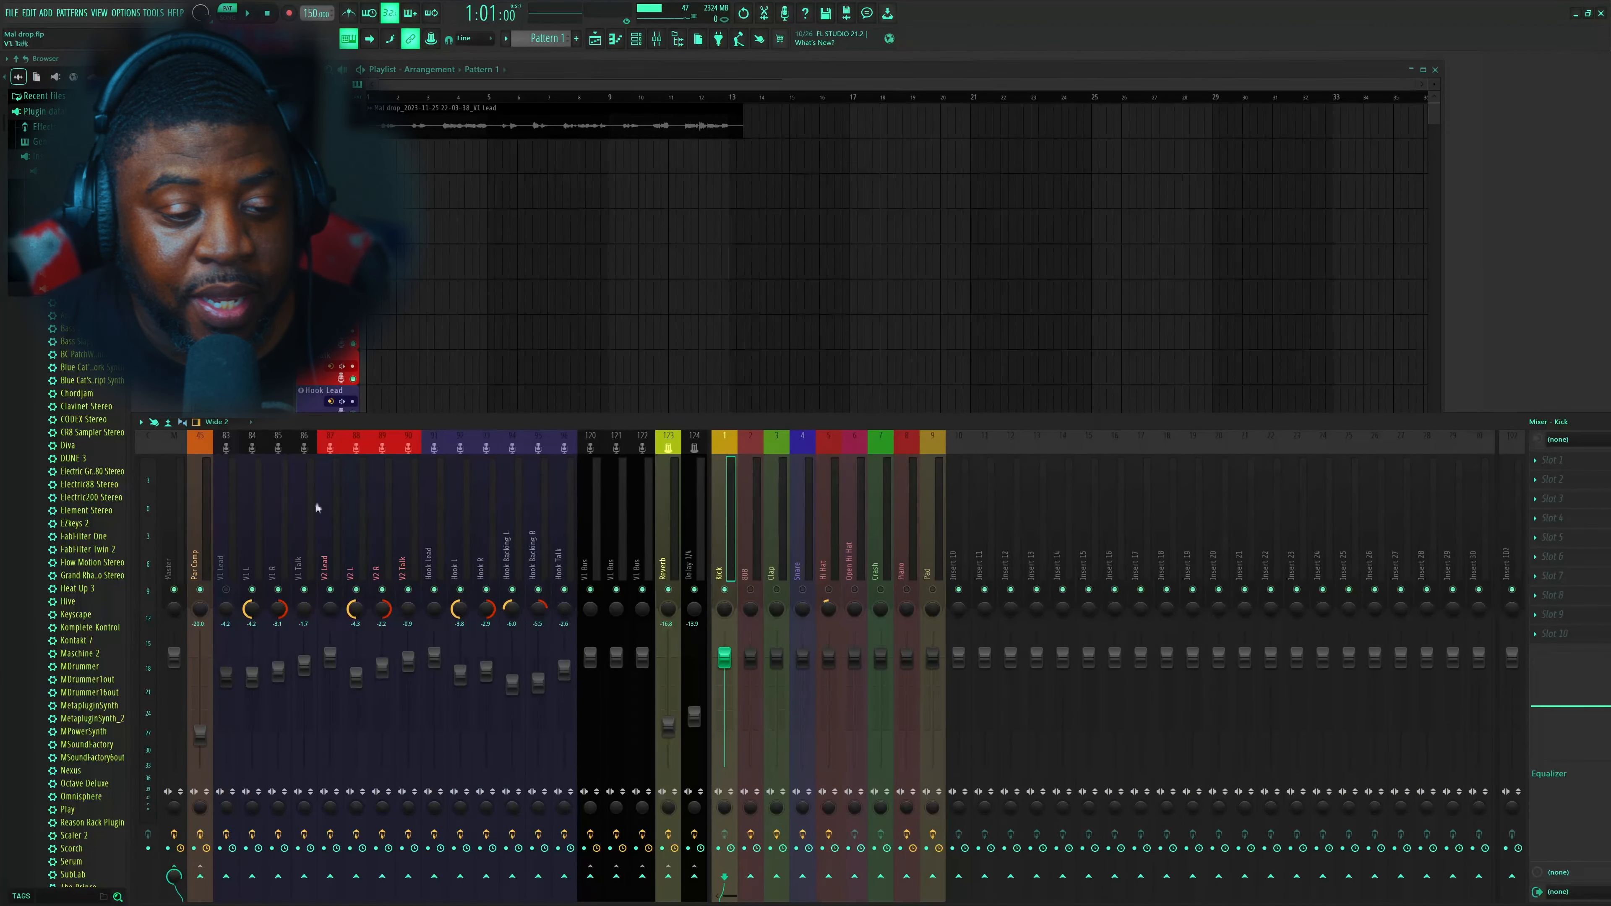
# Select the Master track, then reposition and resize the mixer window to fit its full effect slot column on screen
pyautogui.click(174, 540)
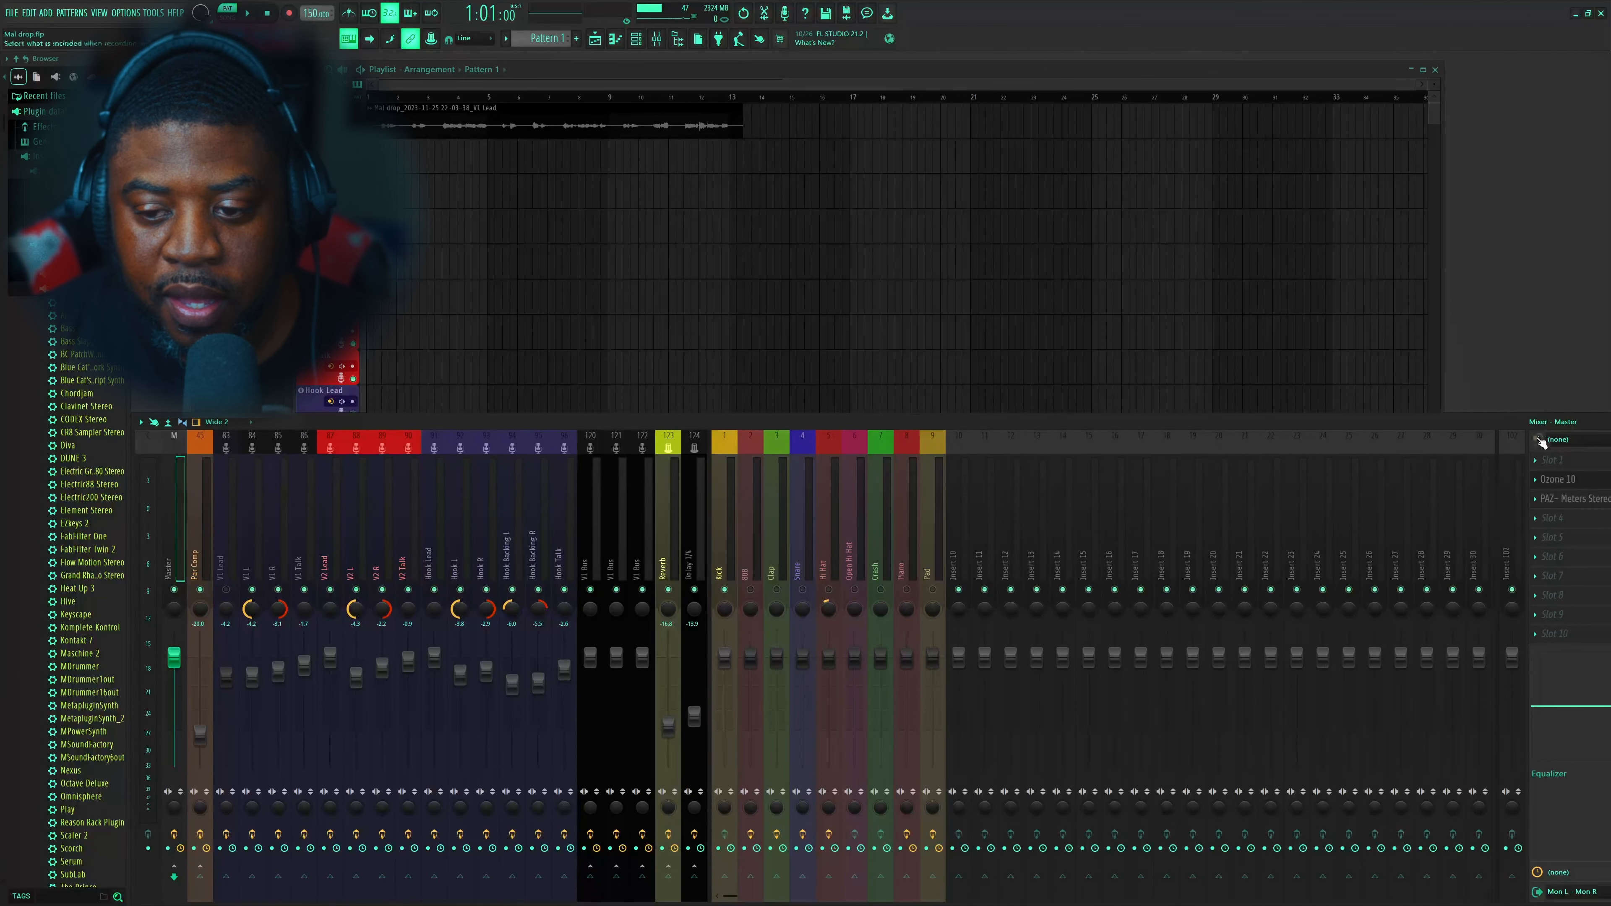
pyautogui.moveTo(1500, 425); pyautogui.dragTo(1387, 414)
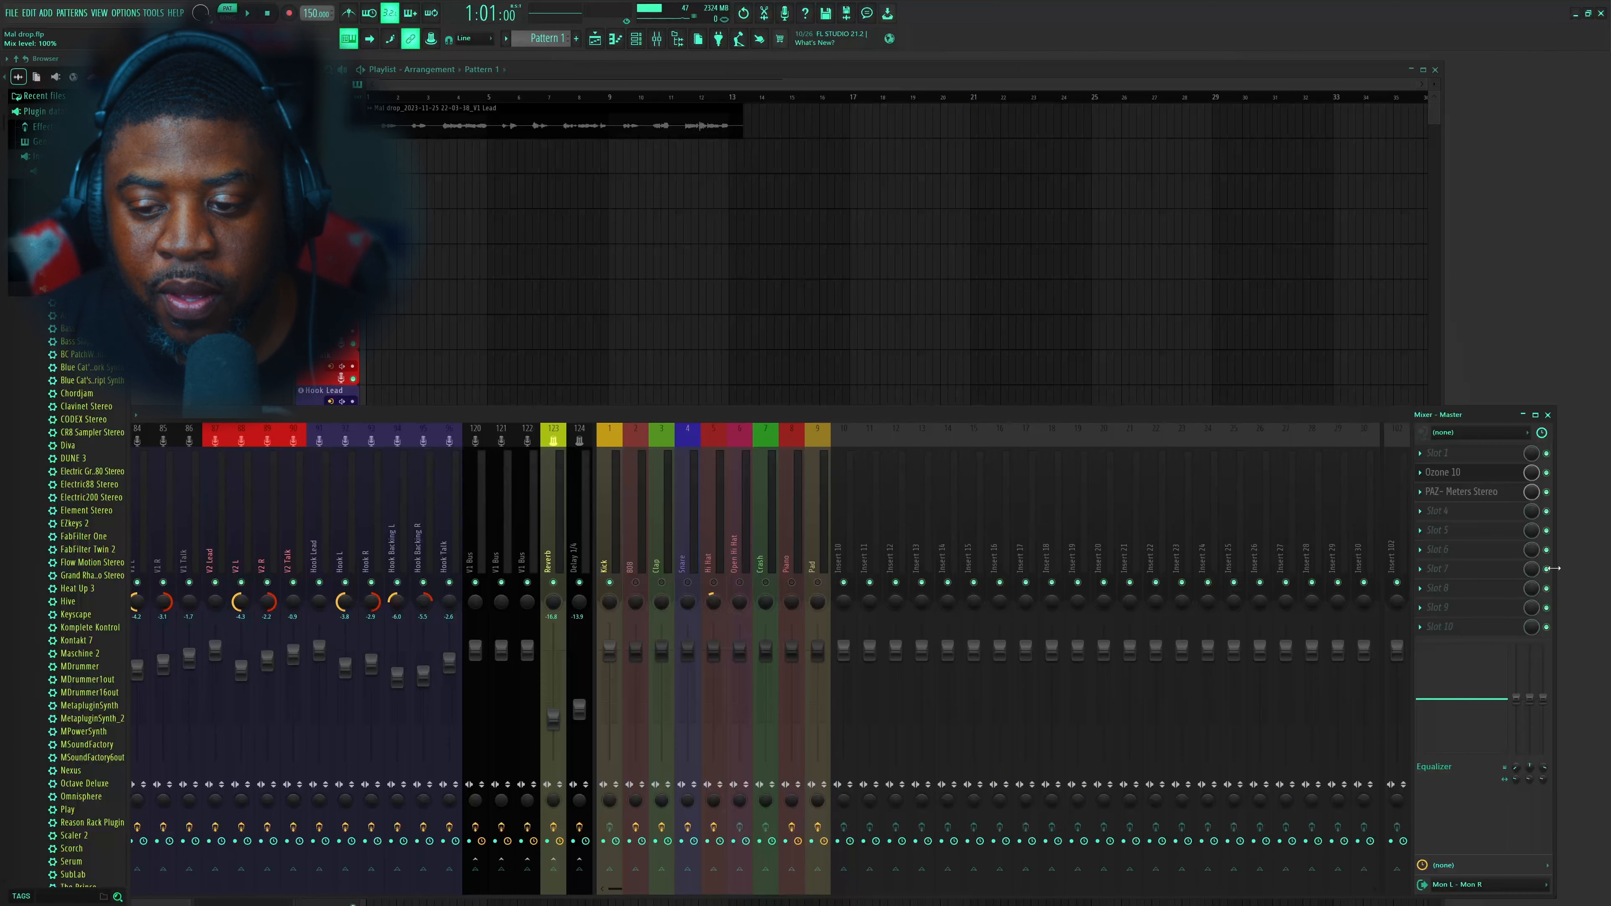
pyautogui.moveTo(1552, 568); pyautogui.dragTo(1253, 565)
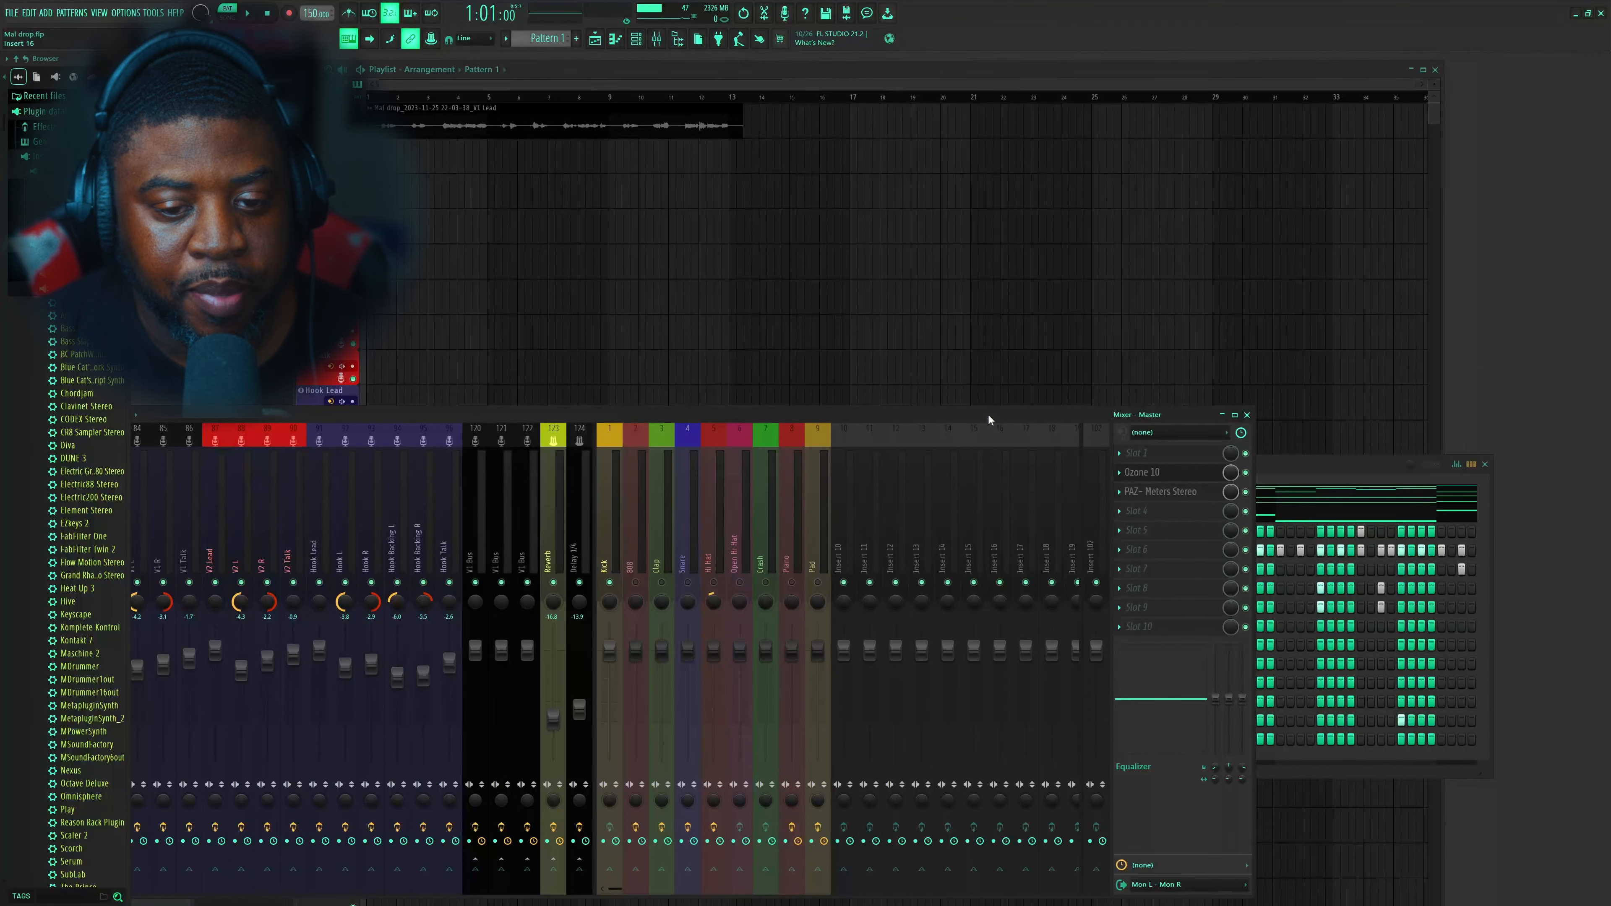
pyautogui.moveTo(988, 413); pyautogui.dragTo(1102, 408)
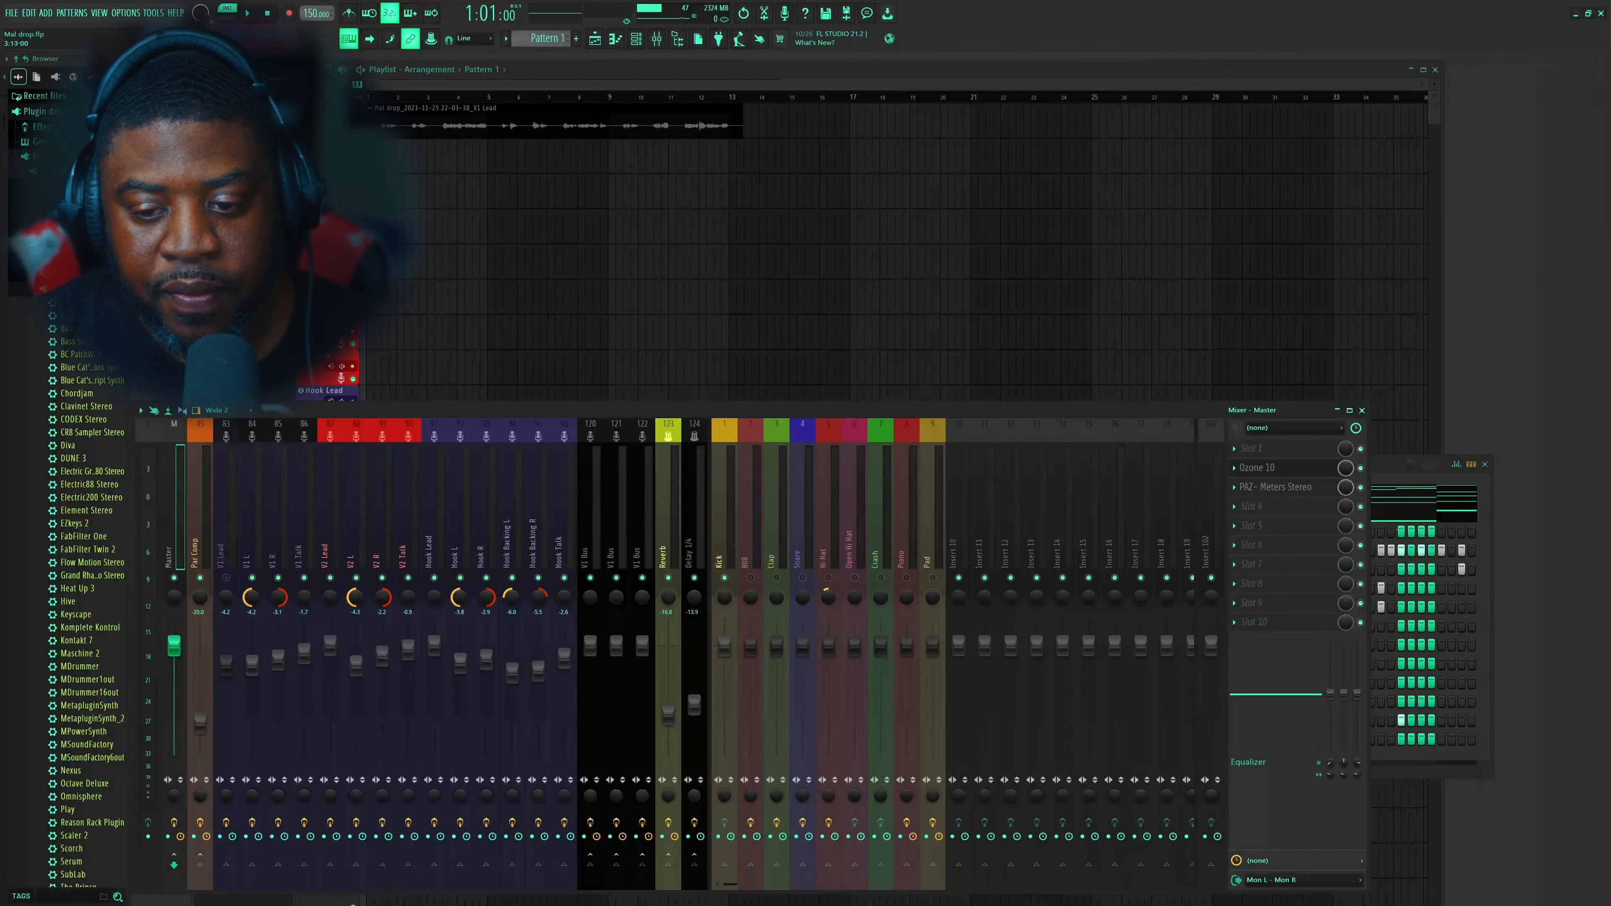
pyautogui.moveTo(1368, 520); pyautogui.dragTo(1606, 521)
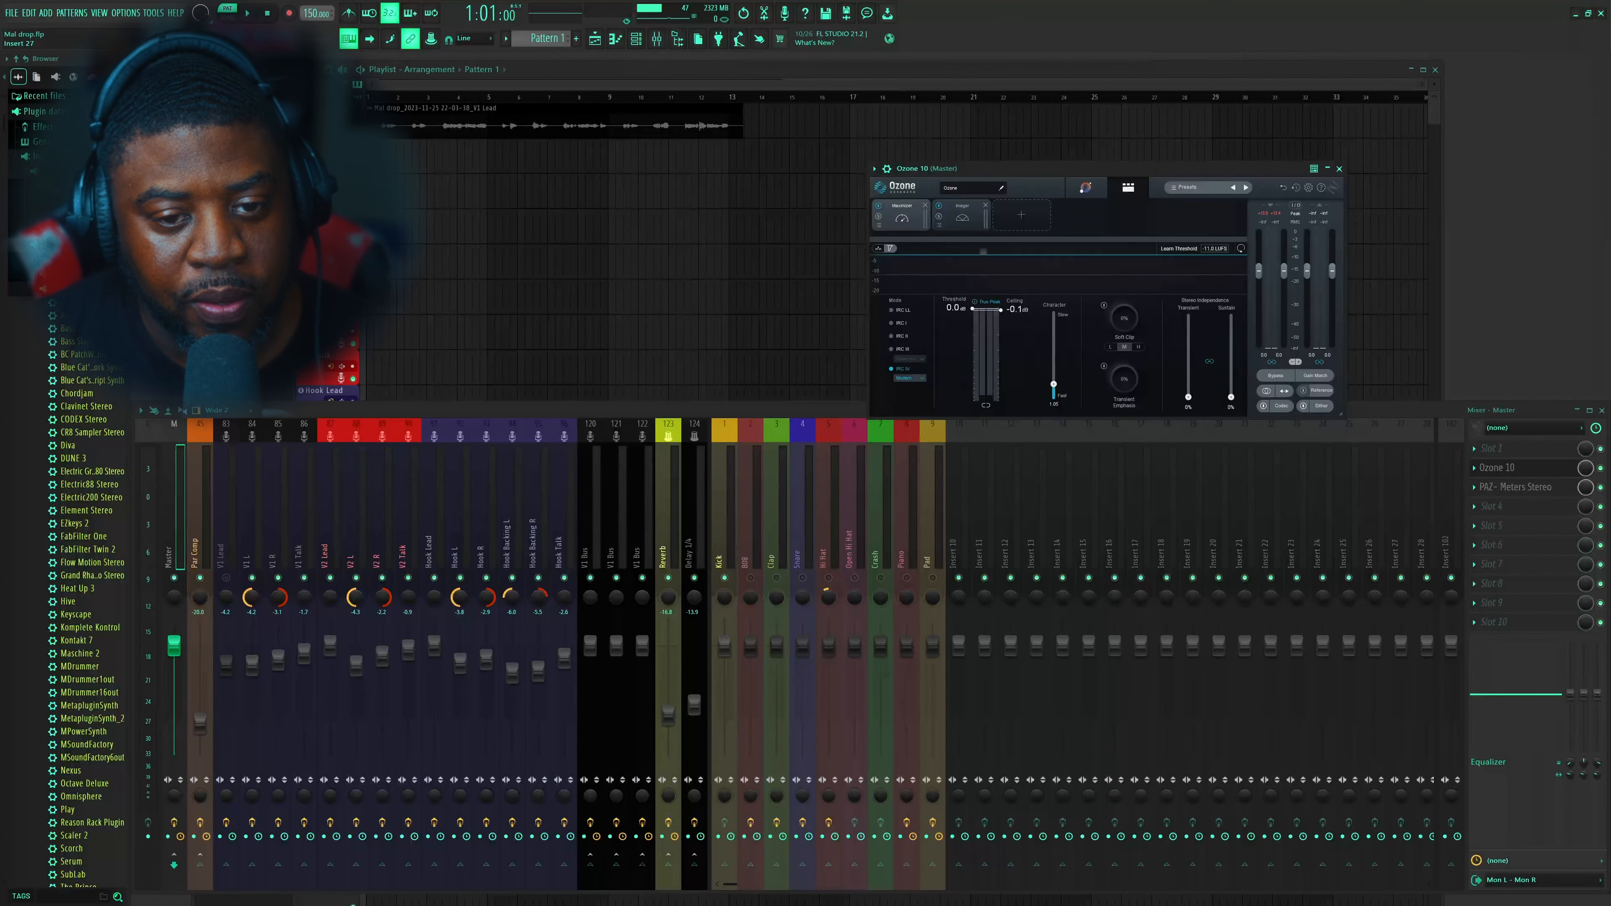
# Examine the Master track's Ozone 10 Imager and list of addable modules, then its PAZ Meters, closing both plugins
pyautogui.click(962, 218)
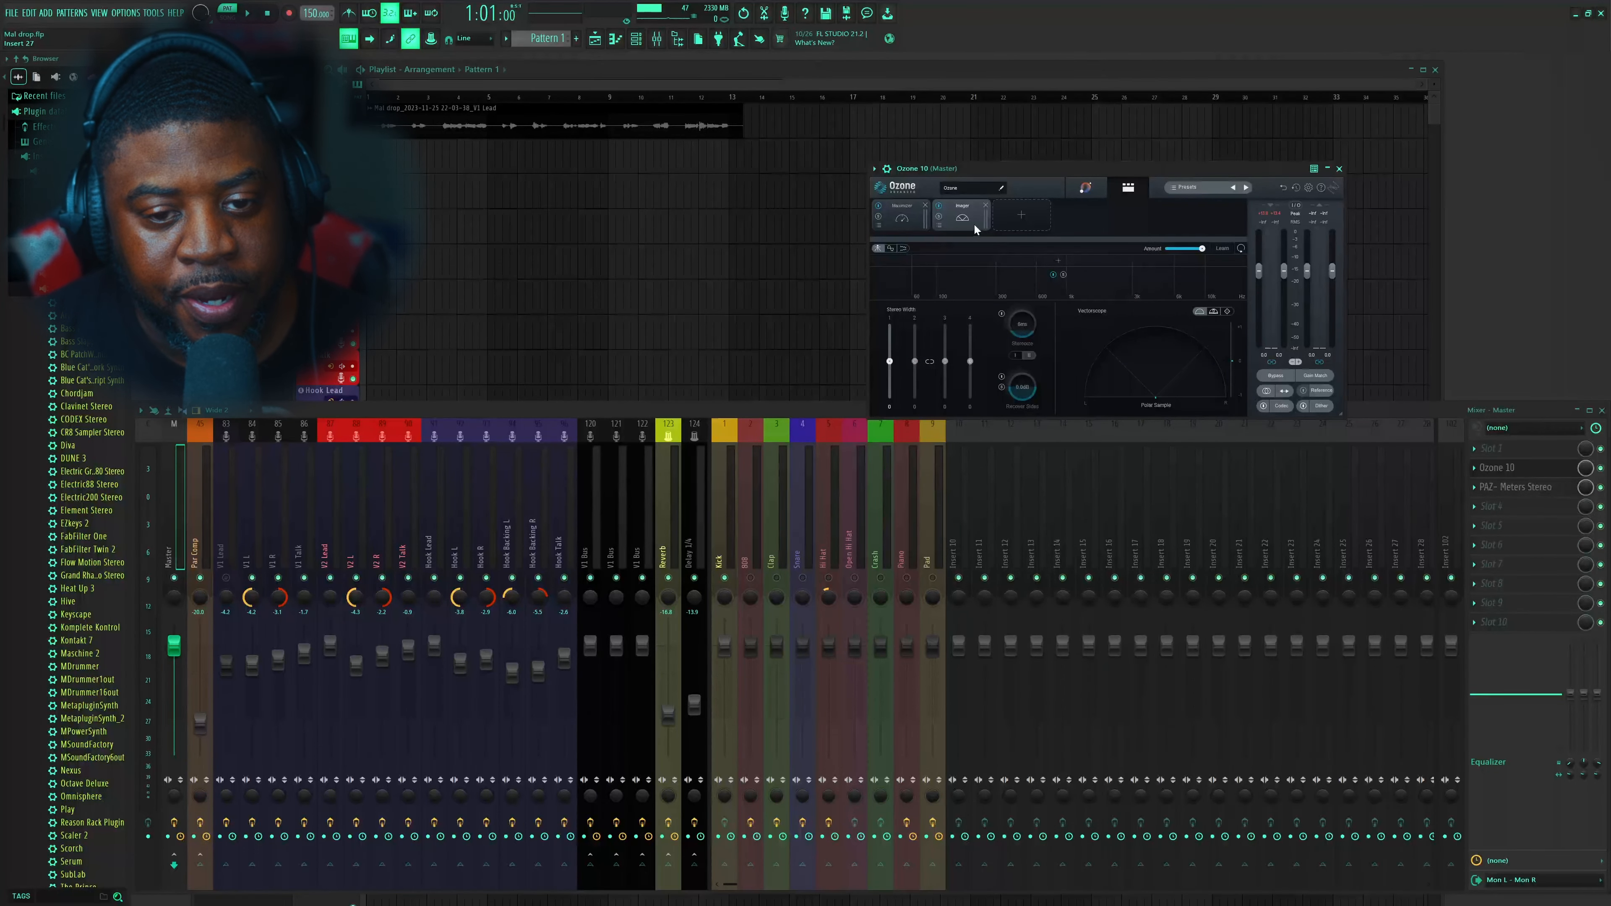
pyautogui.click(1022, 216)
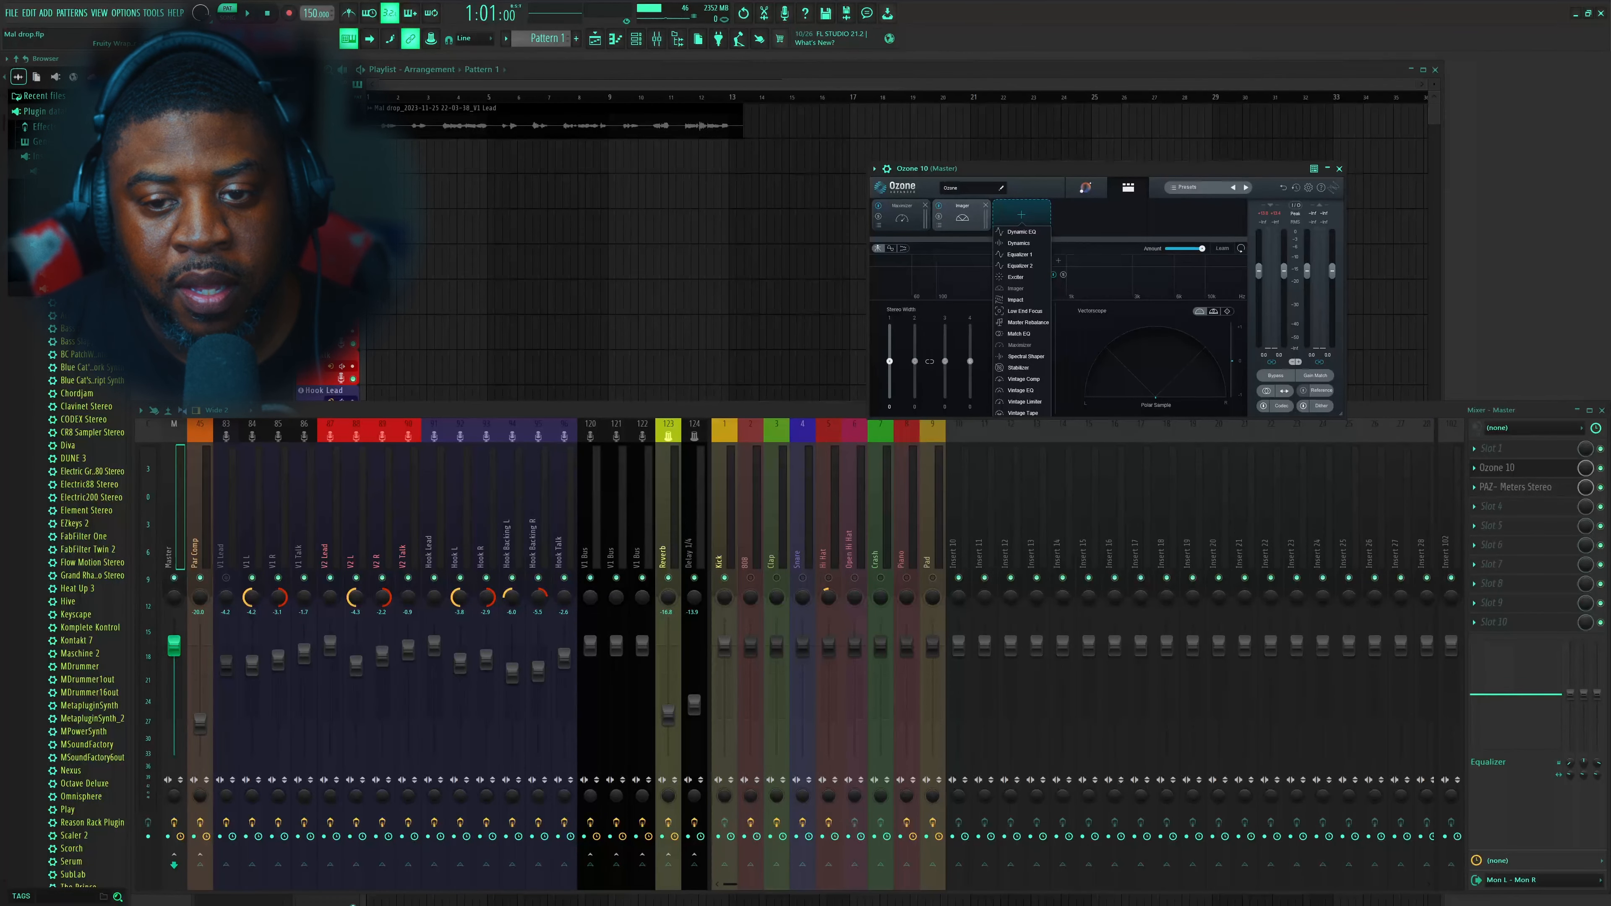
pyautogui.click(1339, 168)
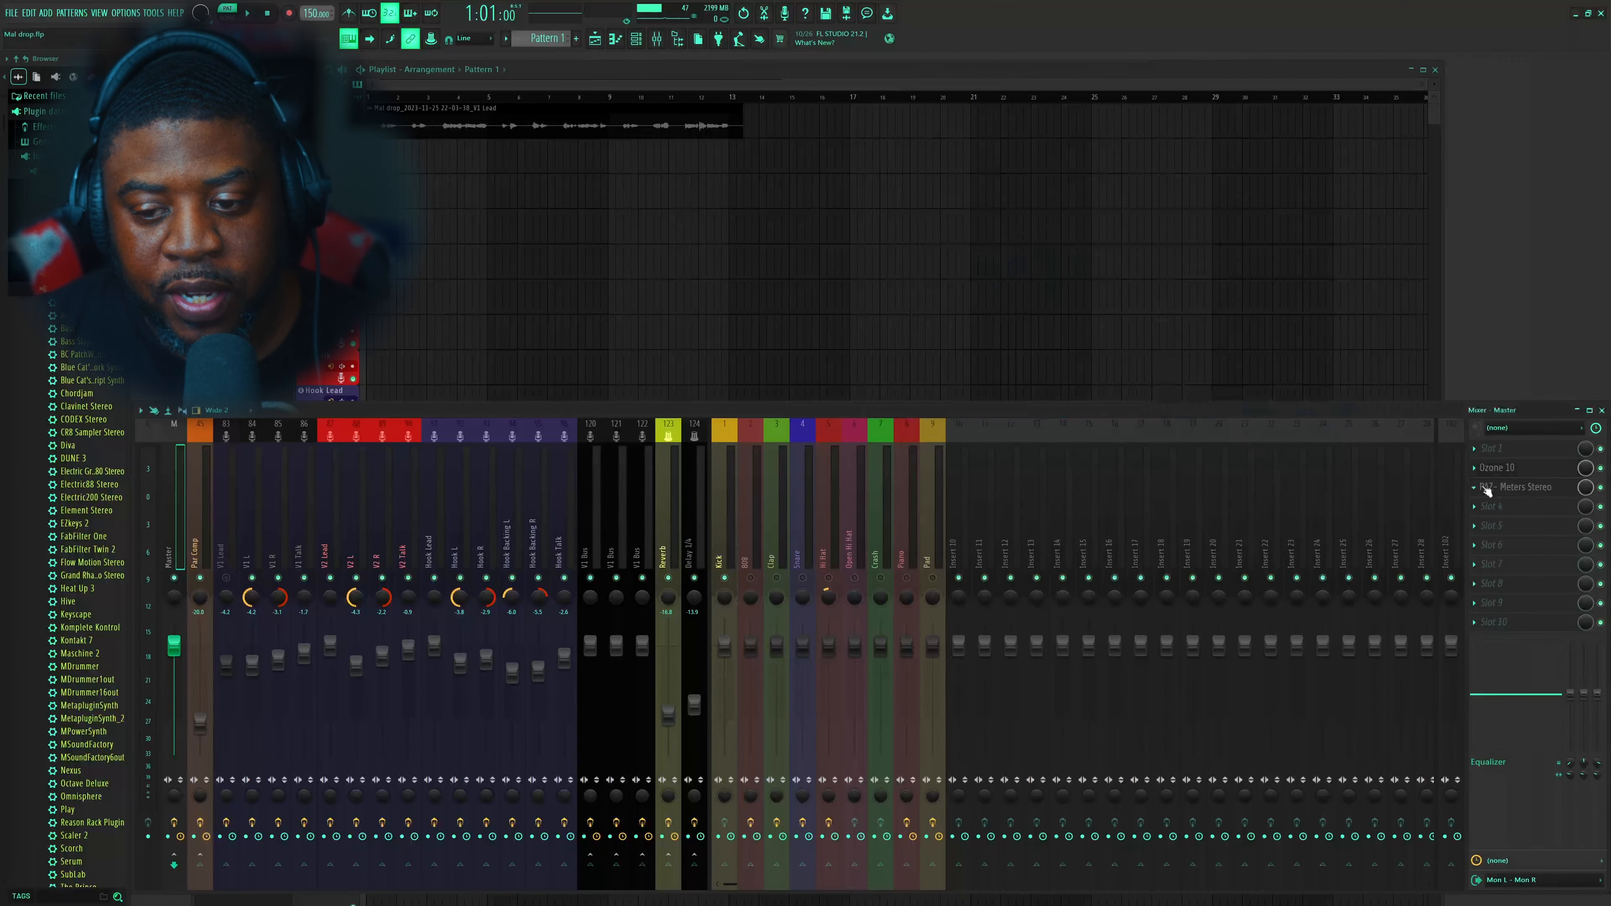
pyautogui.click(1527, 487)
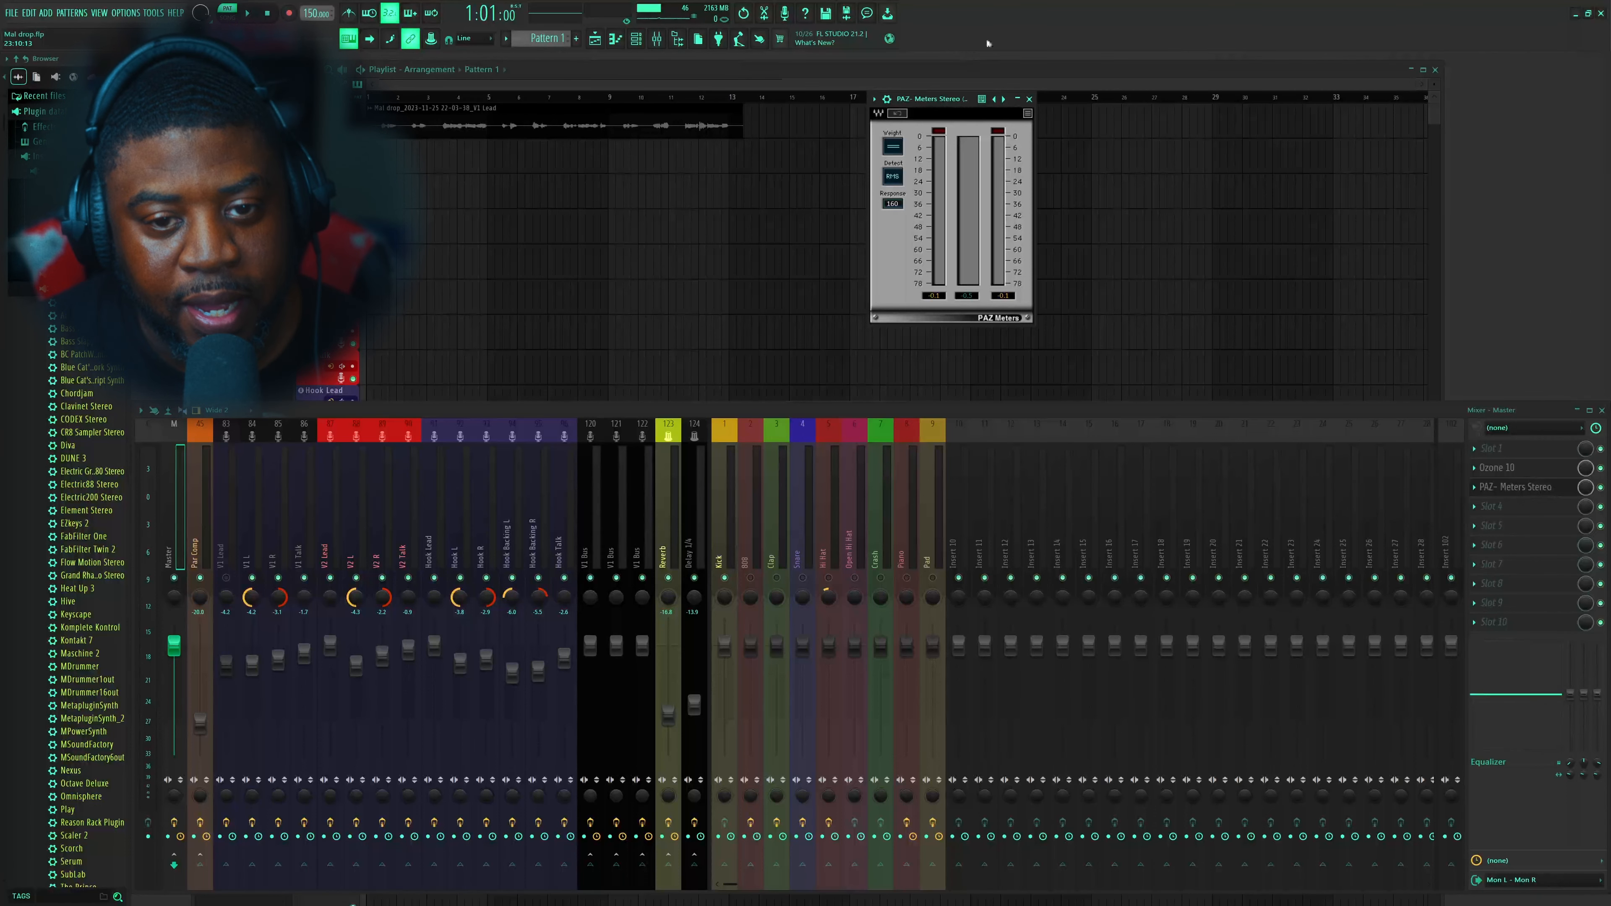
pyautogui.click(1030, 99)
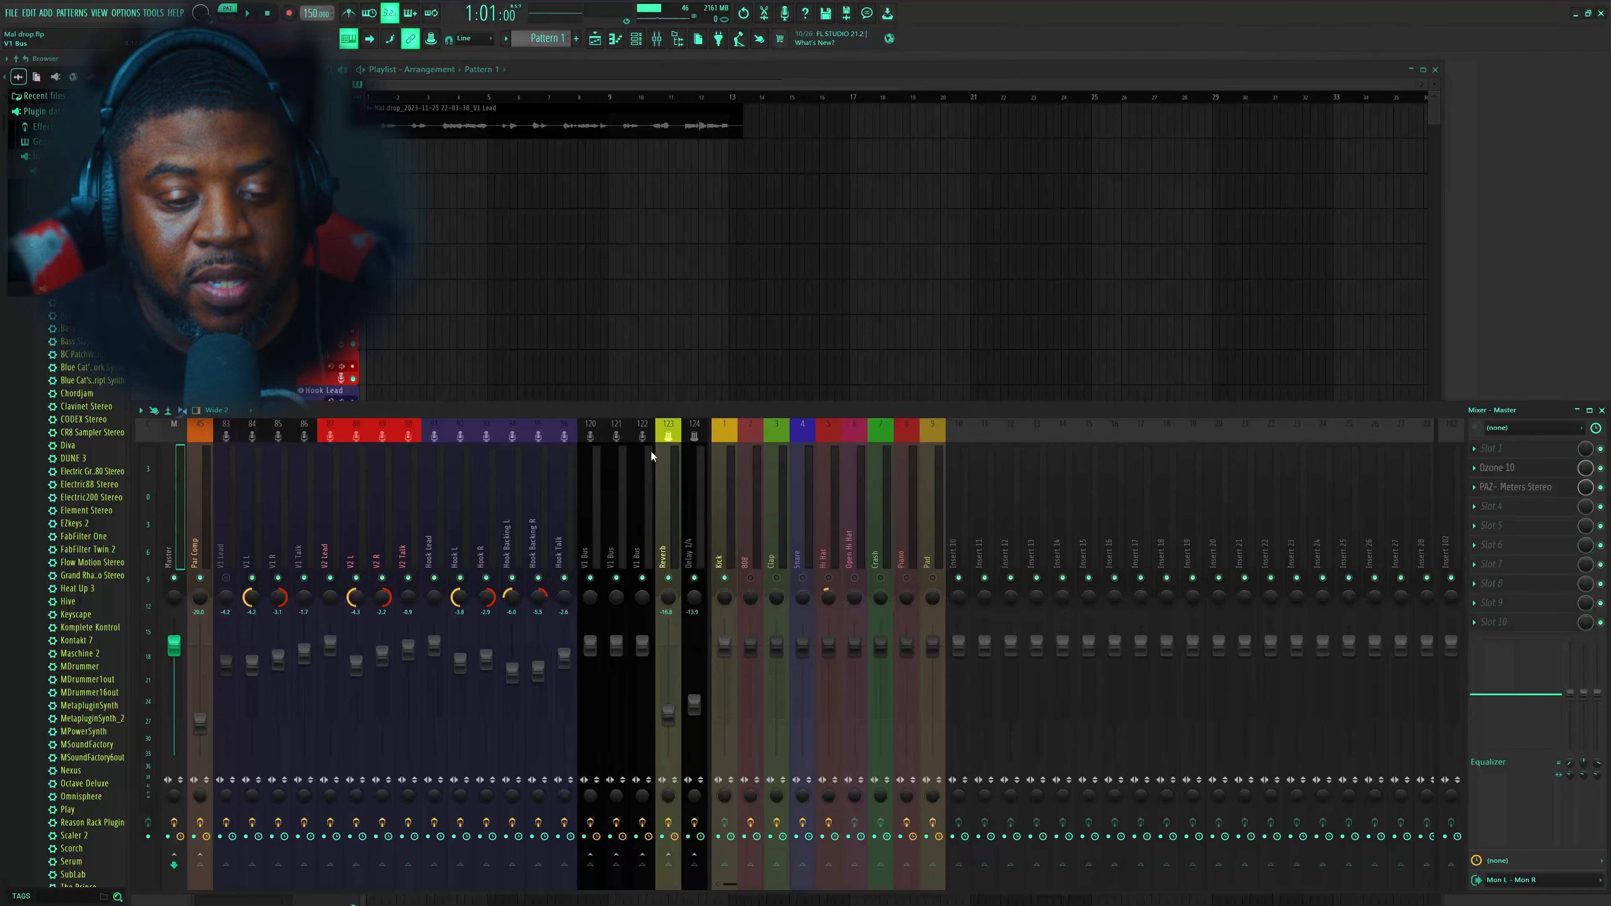
# Load TR5 Classic Clipper in the Kick track's first effect slot and lower its Slope to about -7.5
pyautogui.click(733, 485)
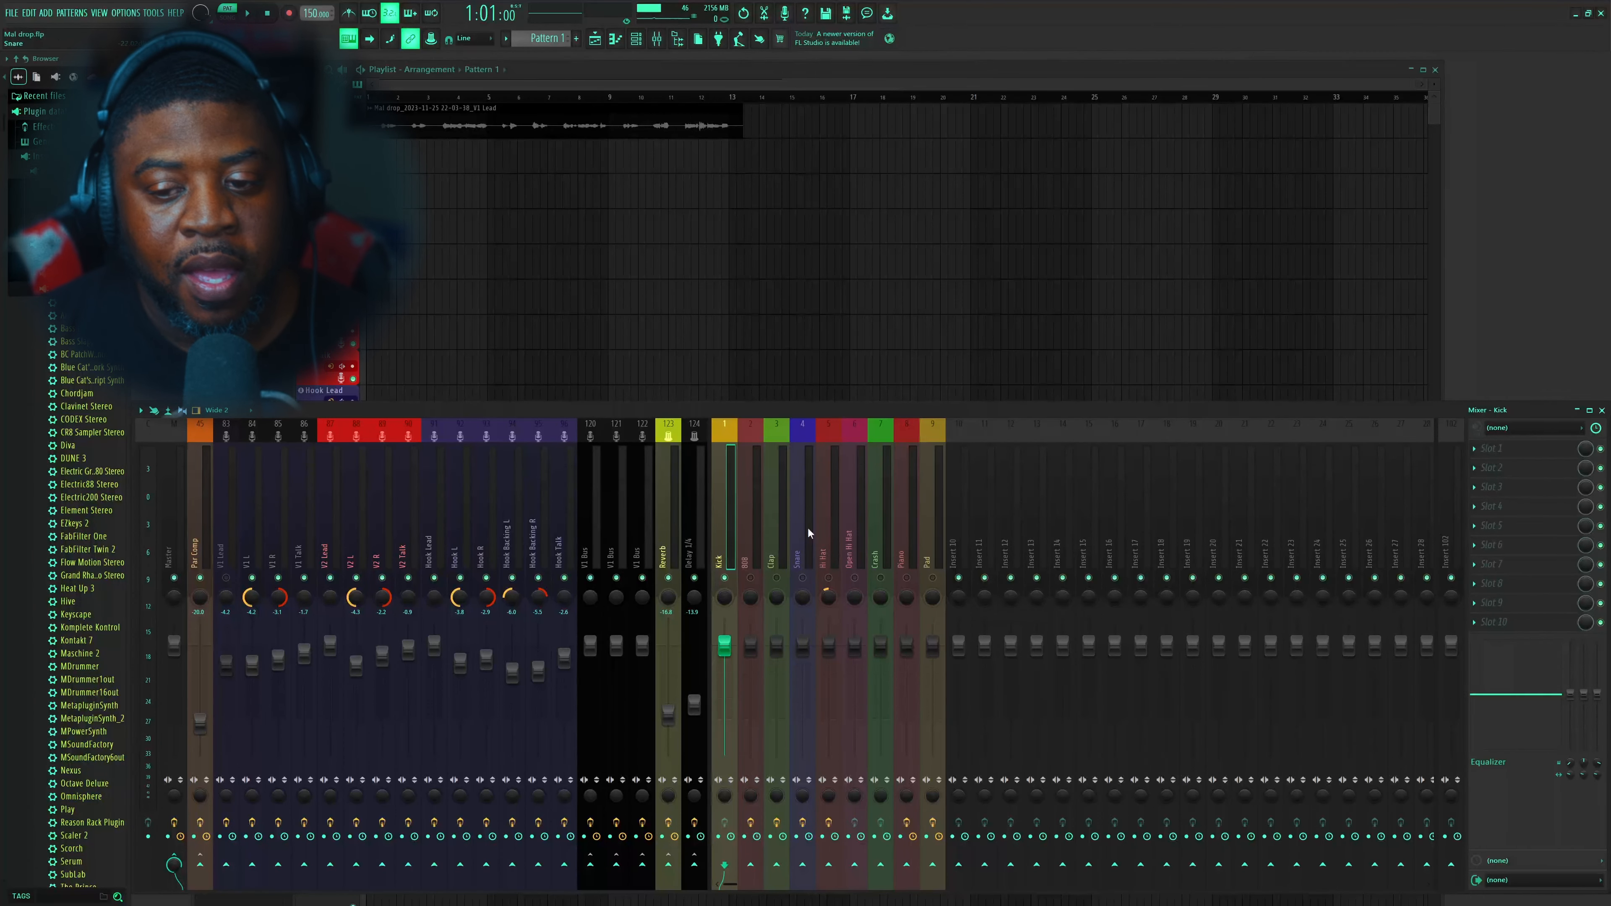
pyautogui.click(1515, 458)
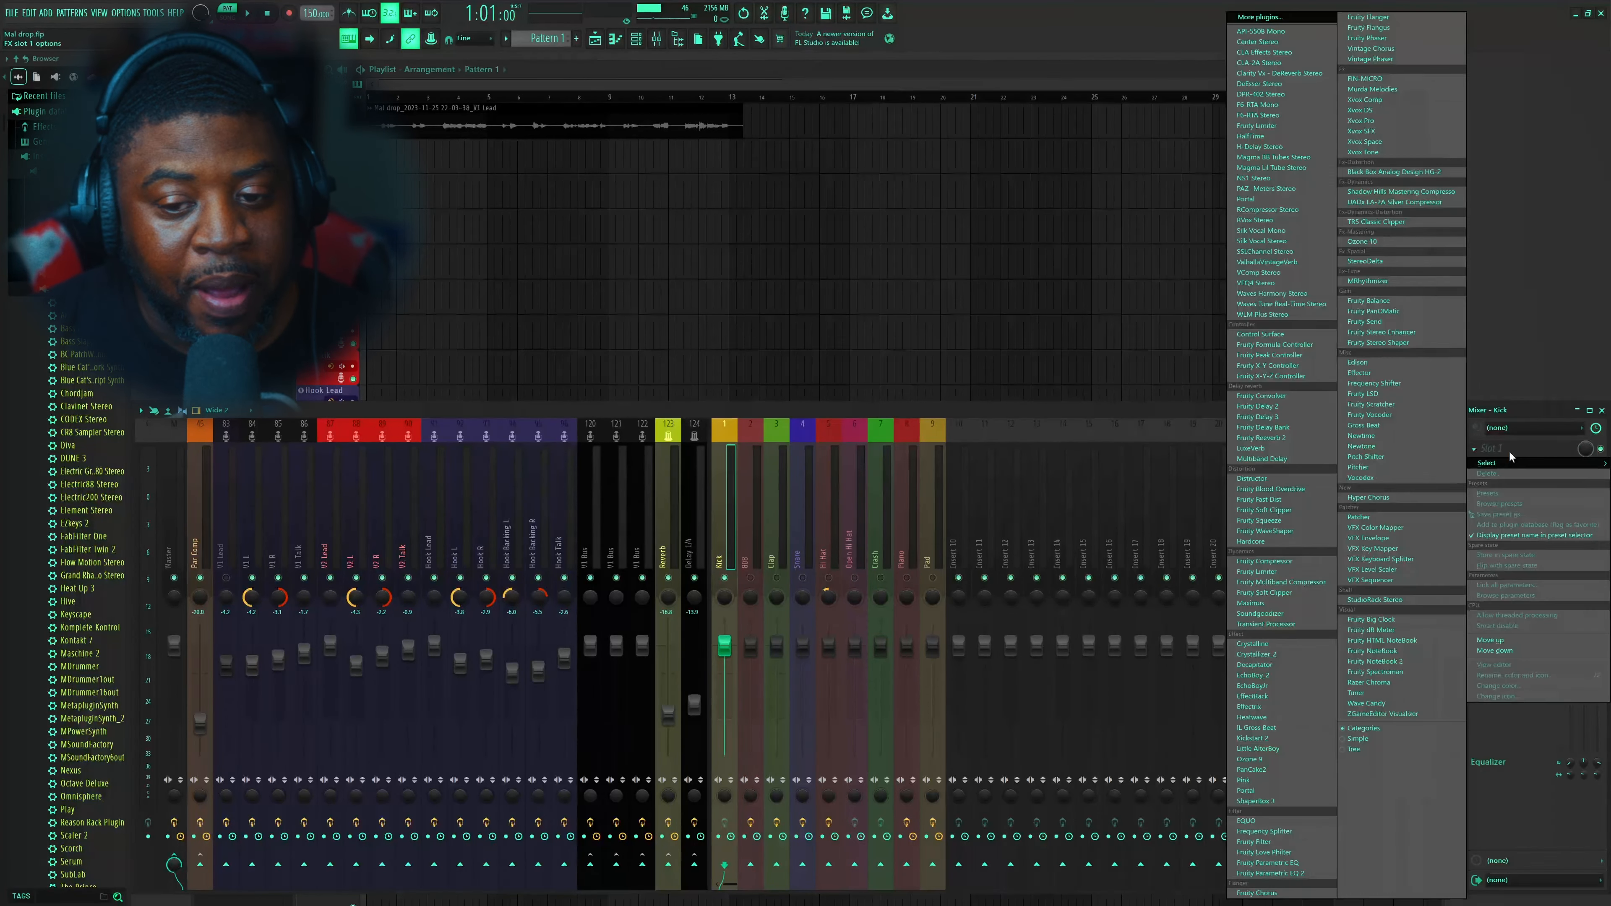
pyautogui.click(1391, 224)
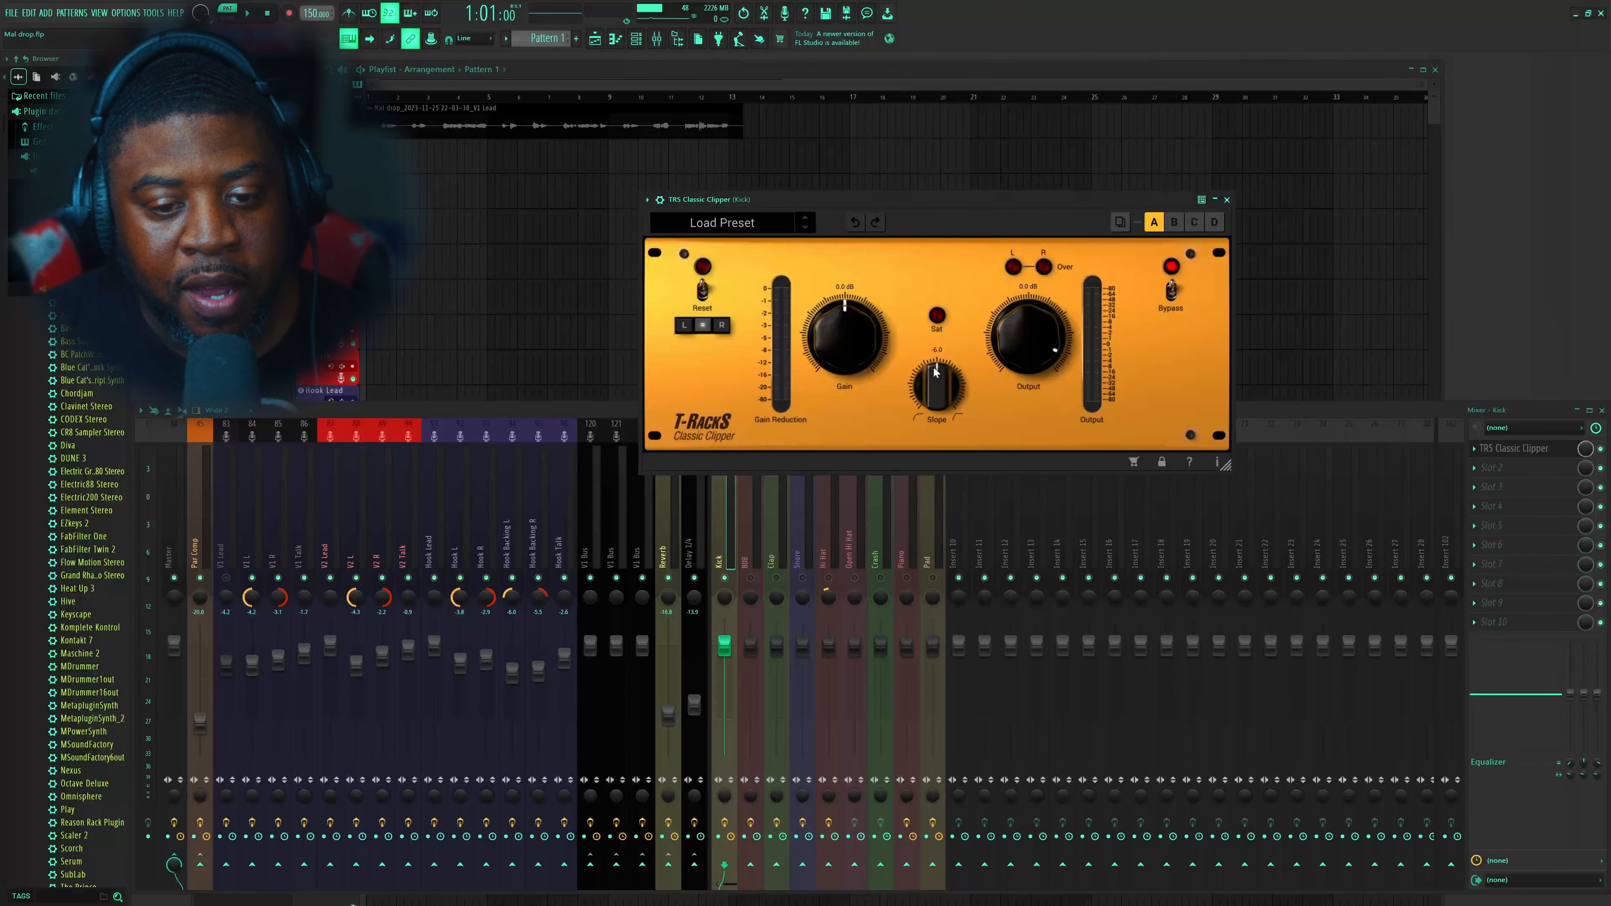
pyautogui.moveTo(933, 371); pyautogui.dragTo(924, 390)
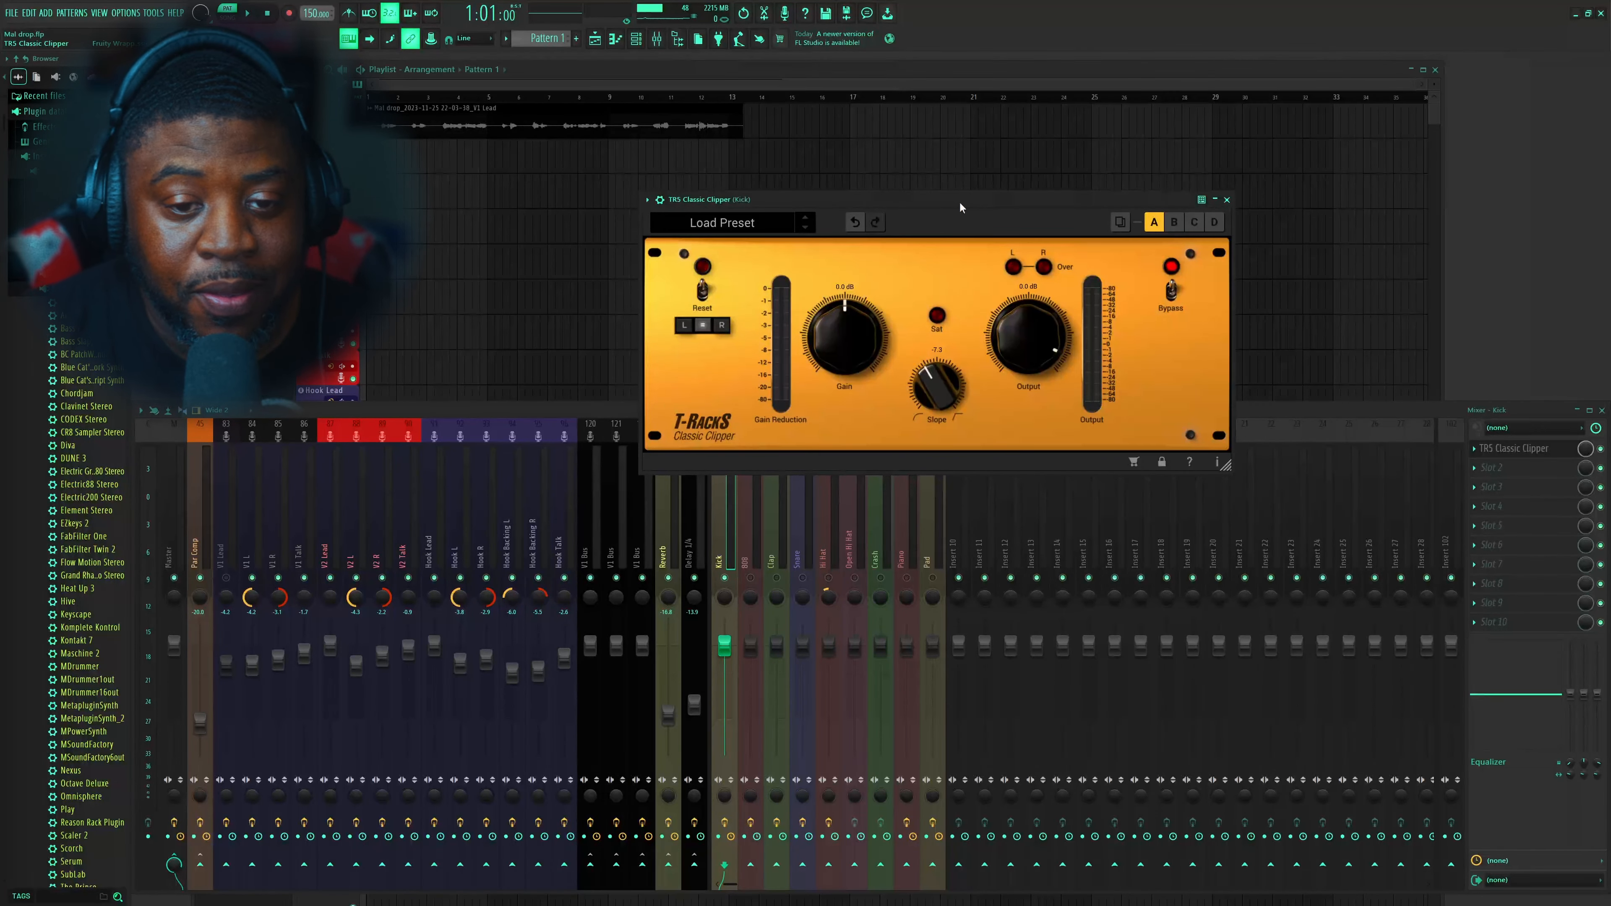
# Raise the Kick clipper's Gain to 12.4 dB during playback, then close the plugin and stop playback
pyautogui.moveTo(959, 202); pyautogui.dragTo(1157, 230)
pyautogui.press('space')
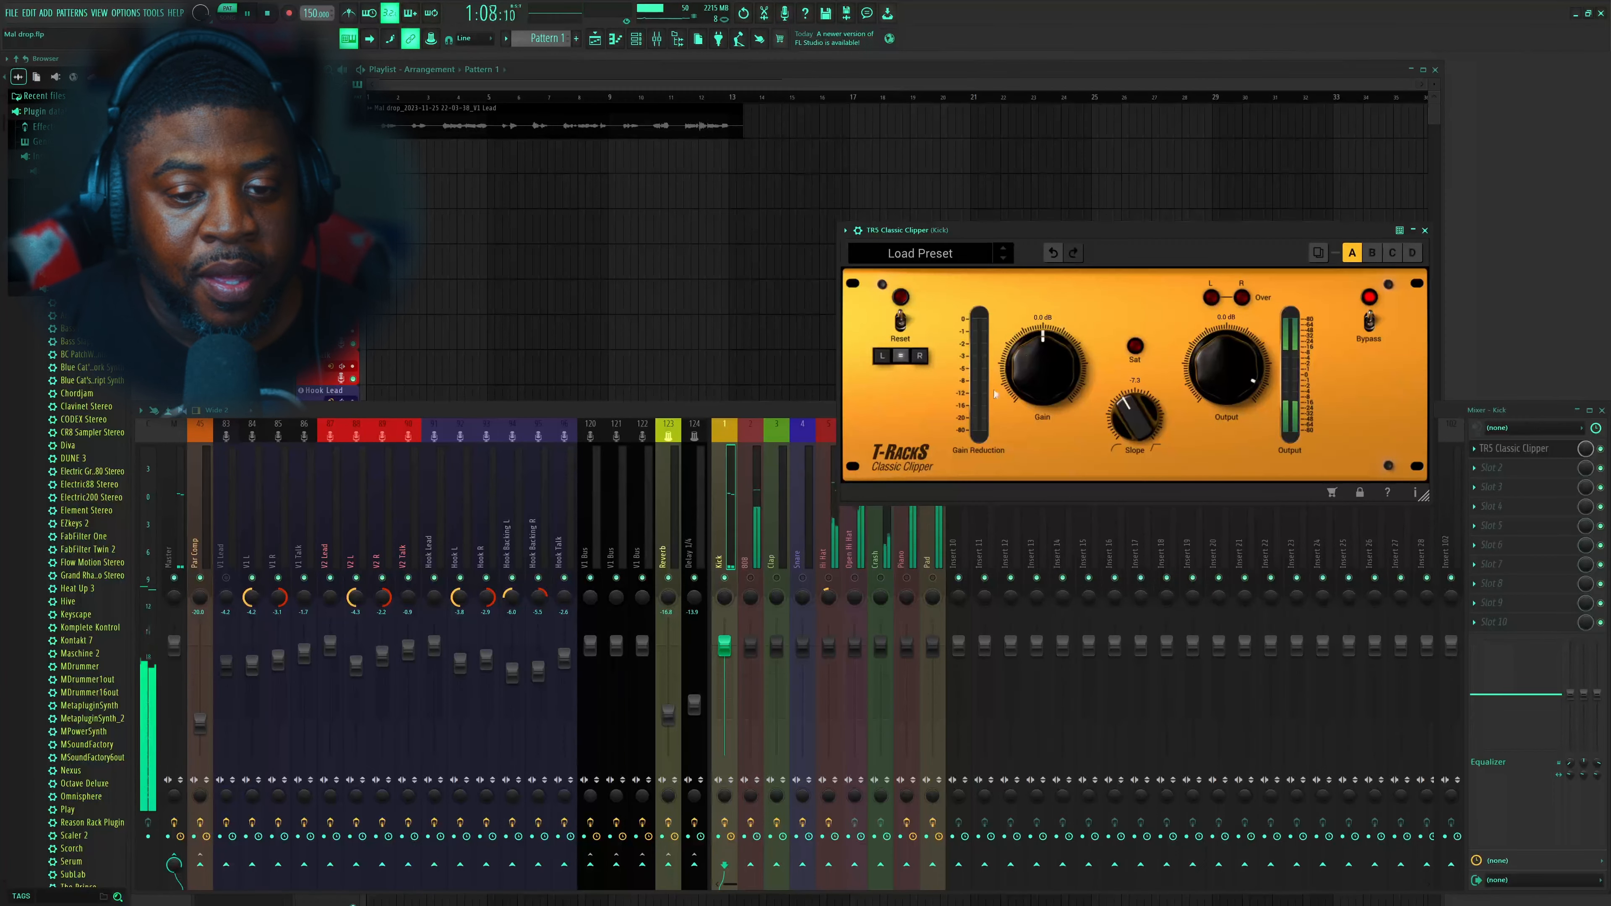
pyautogui.moveTo(1037, 371); pyautogui.dragTo(1056, 293)
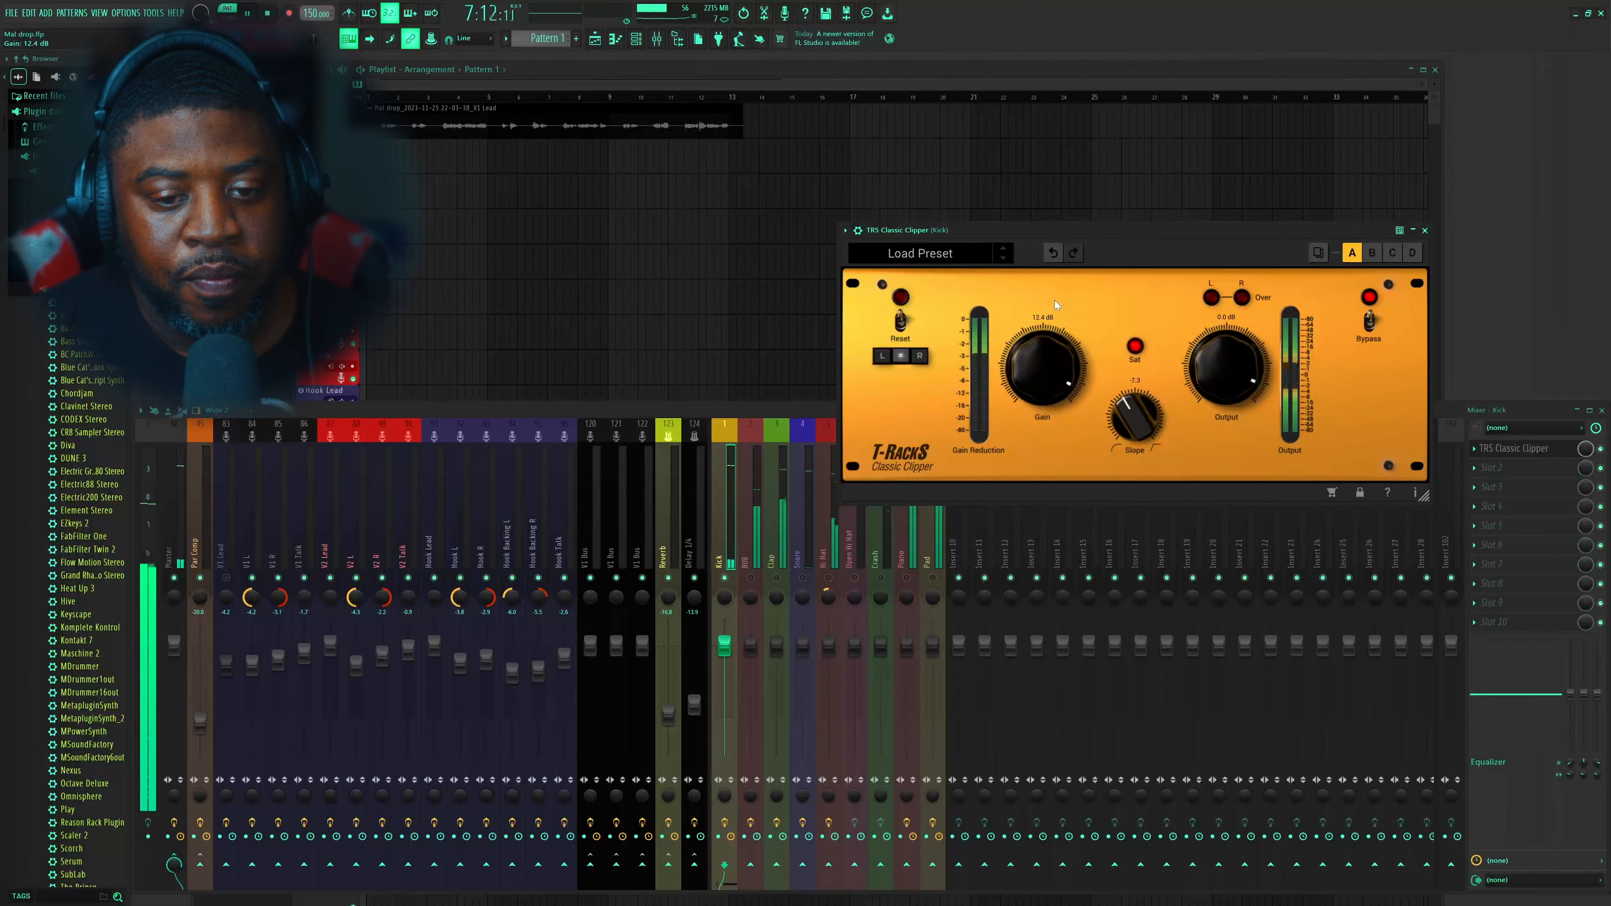
pyautogui.click(1425, 229)
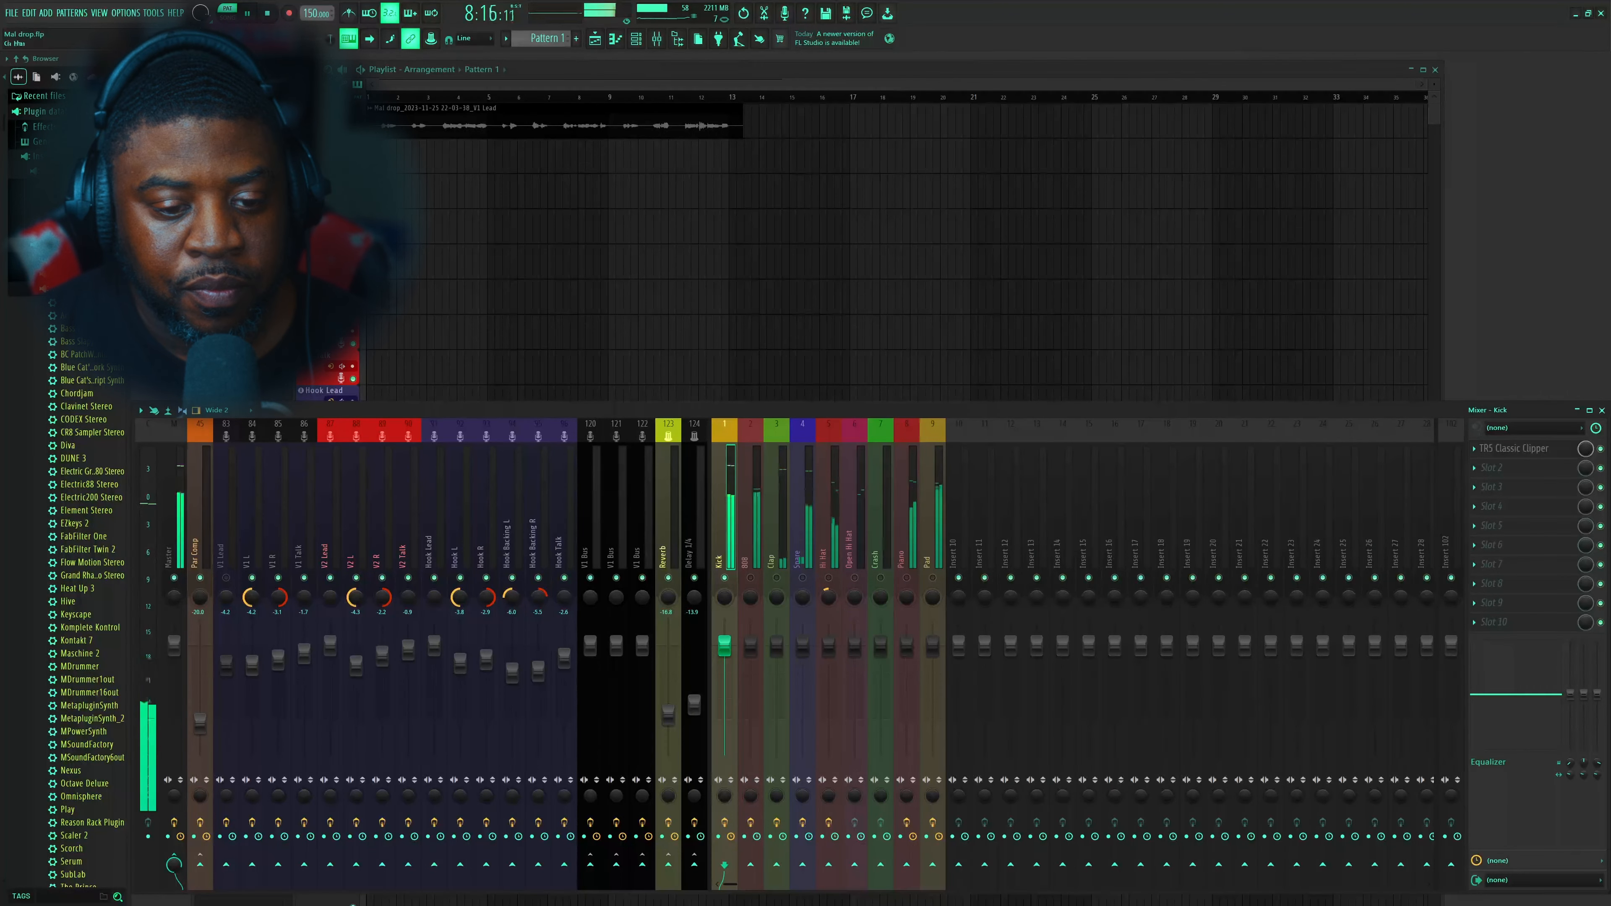
pyautogui.moveTo(724, 646)
pyautogui.mouseDown()
pyautogui.moveTo(724, 676)
pyautogui.moveTo(725, 646)
pyautogui.mouseUp()
pyautogui.press('space')
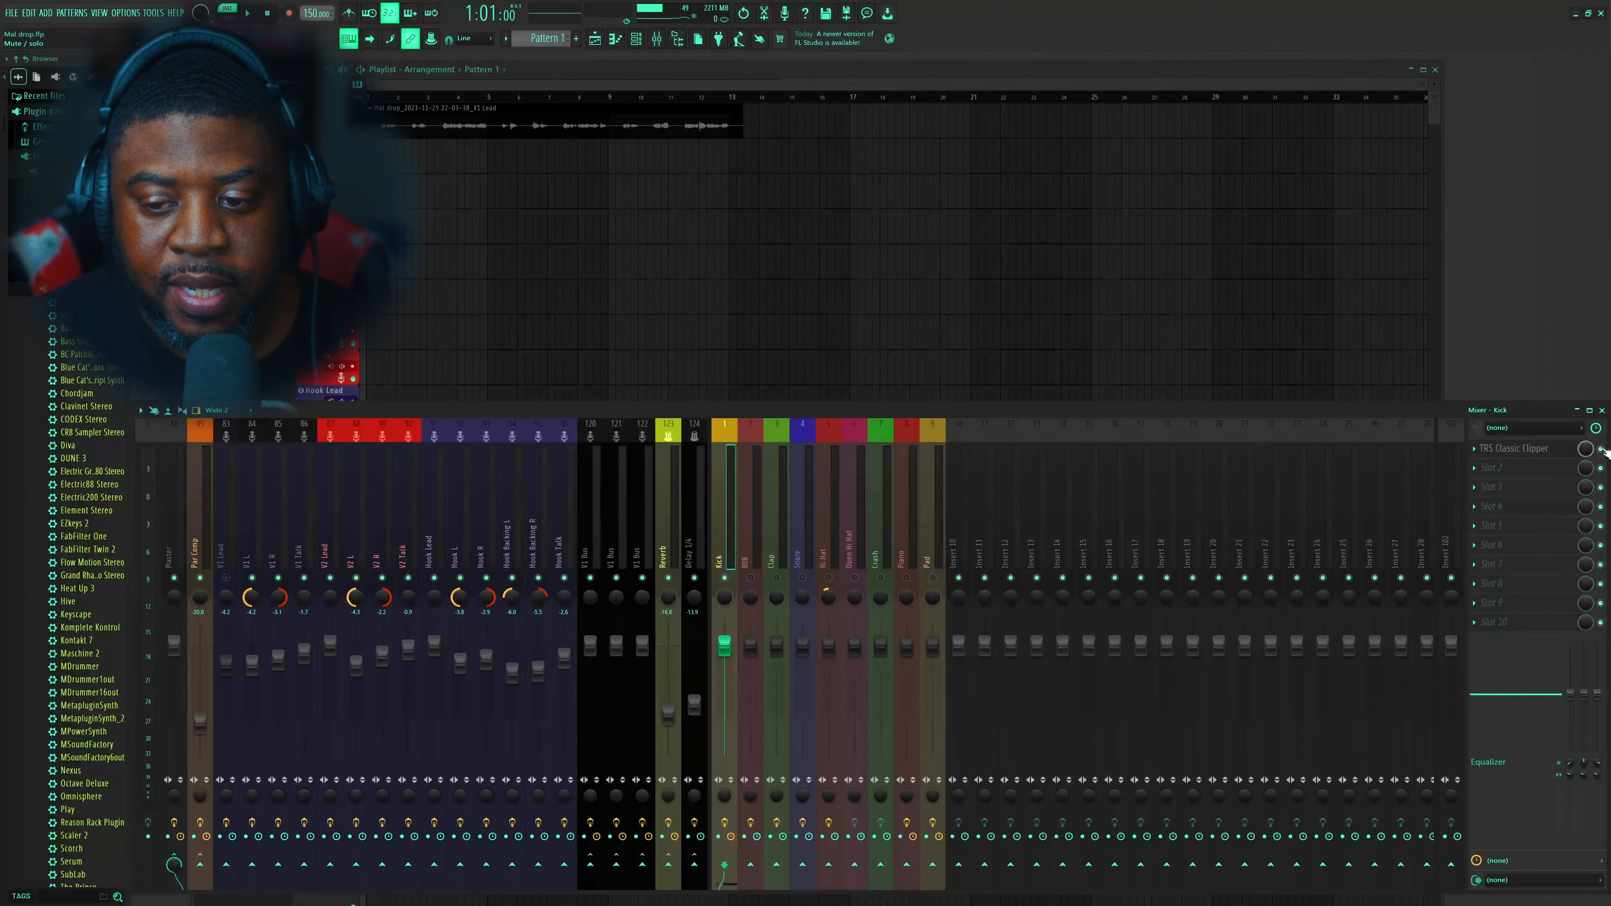
# Disable the TR5 Classic Clipper on the Kick track and play the song briefly to check the unclipped level
pyautogui.press('space')
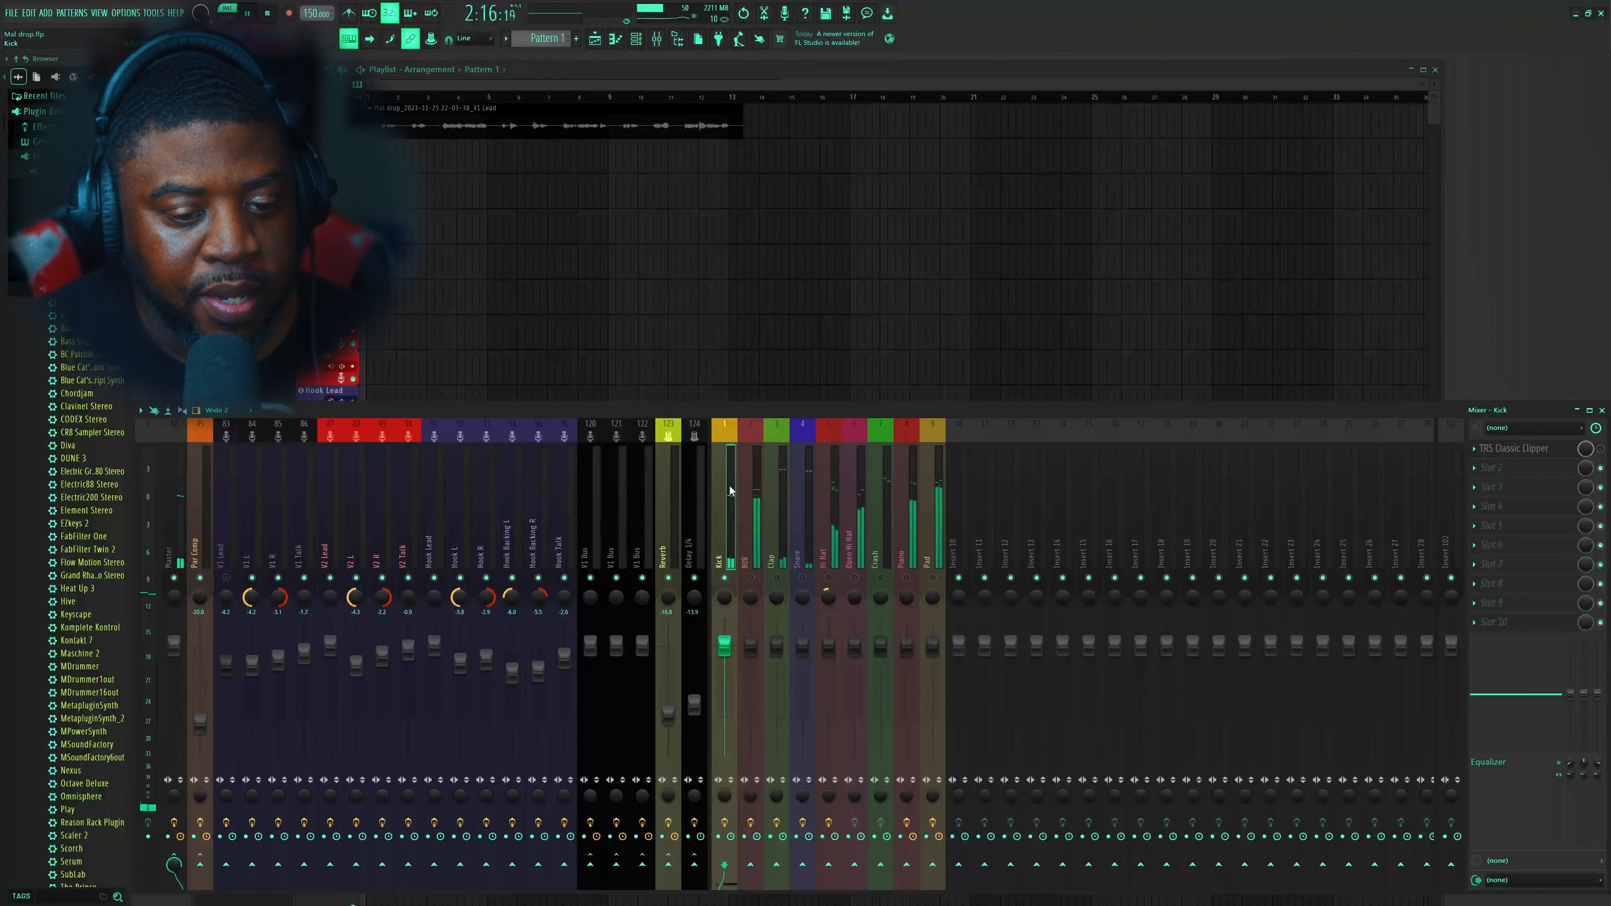
pyautogui.press('space')
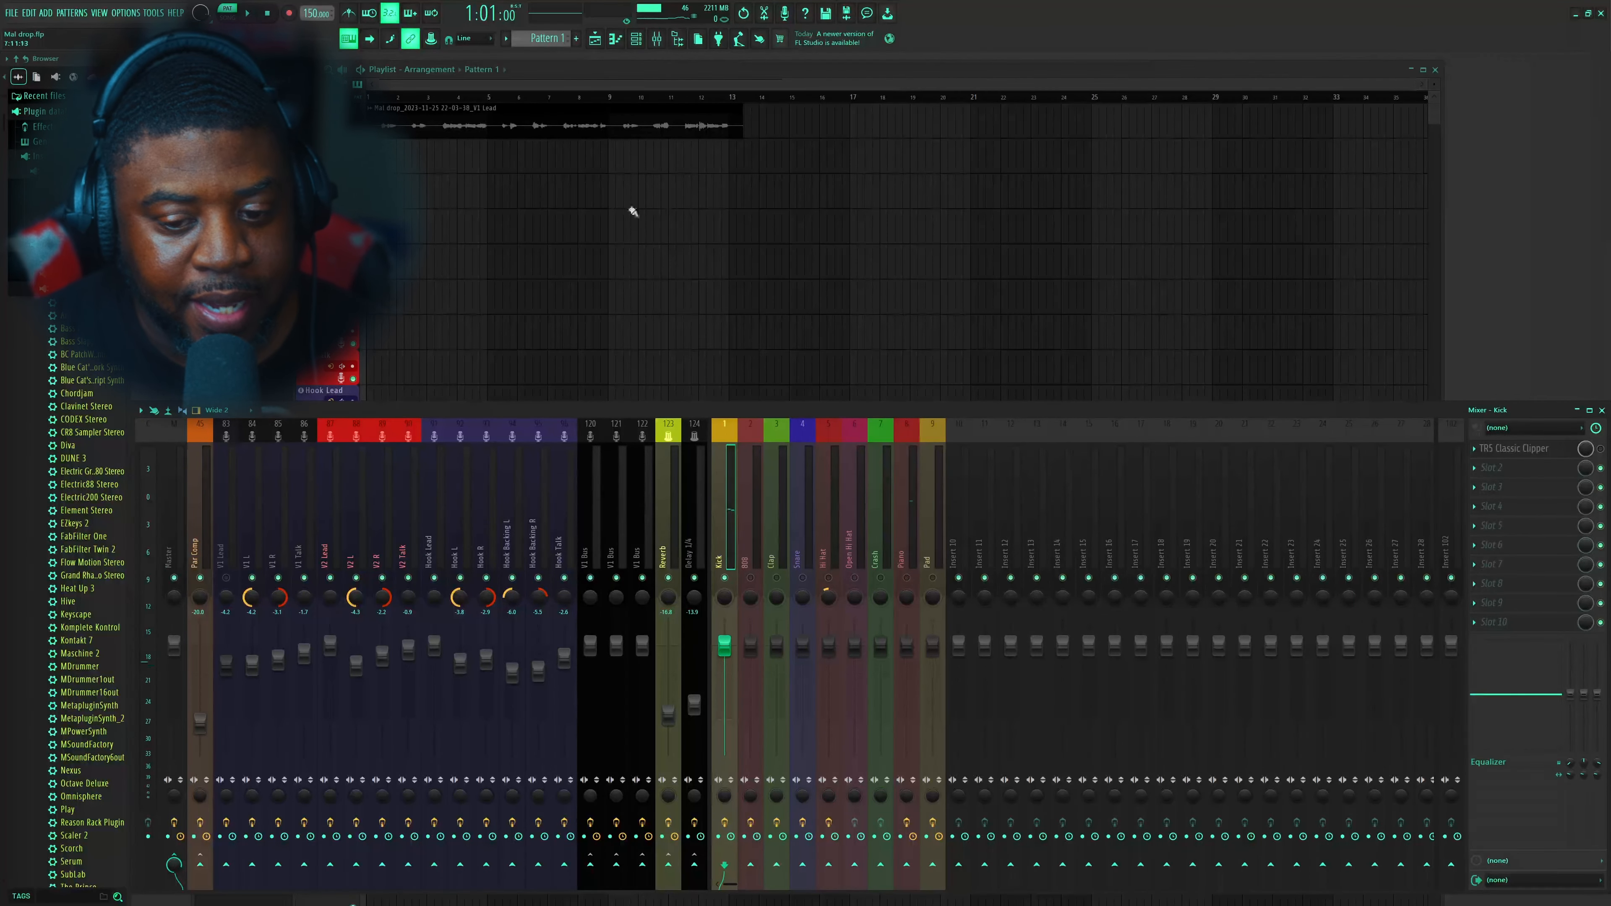
# Move the playhead to bar 10 and arrange the channel rack above the mixer with both windows open
pyautogui.click(658, 97)
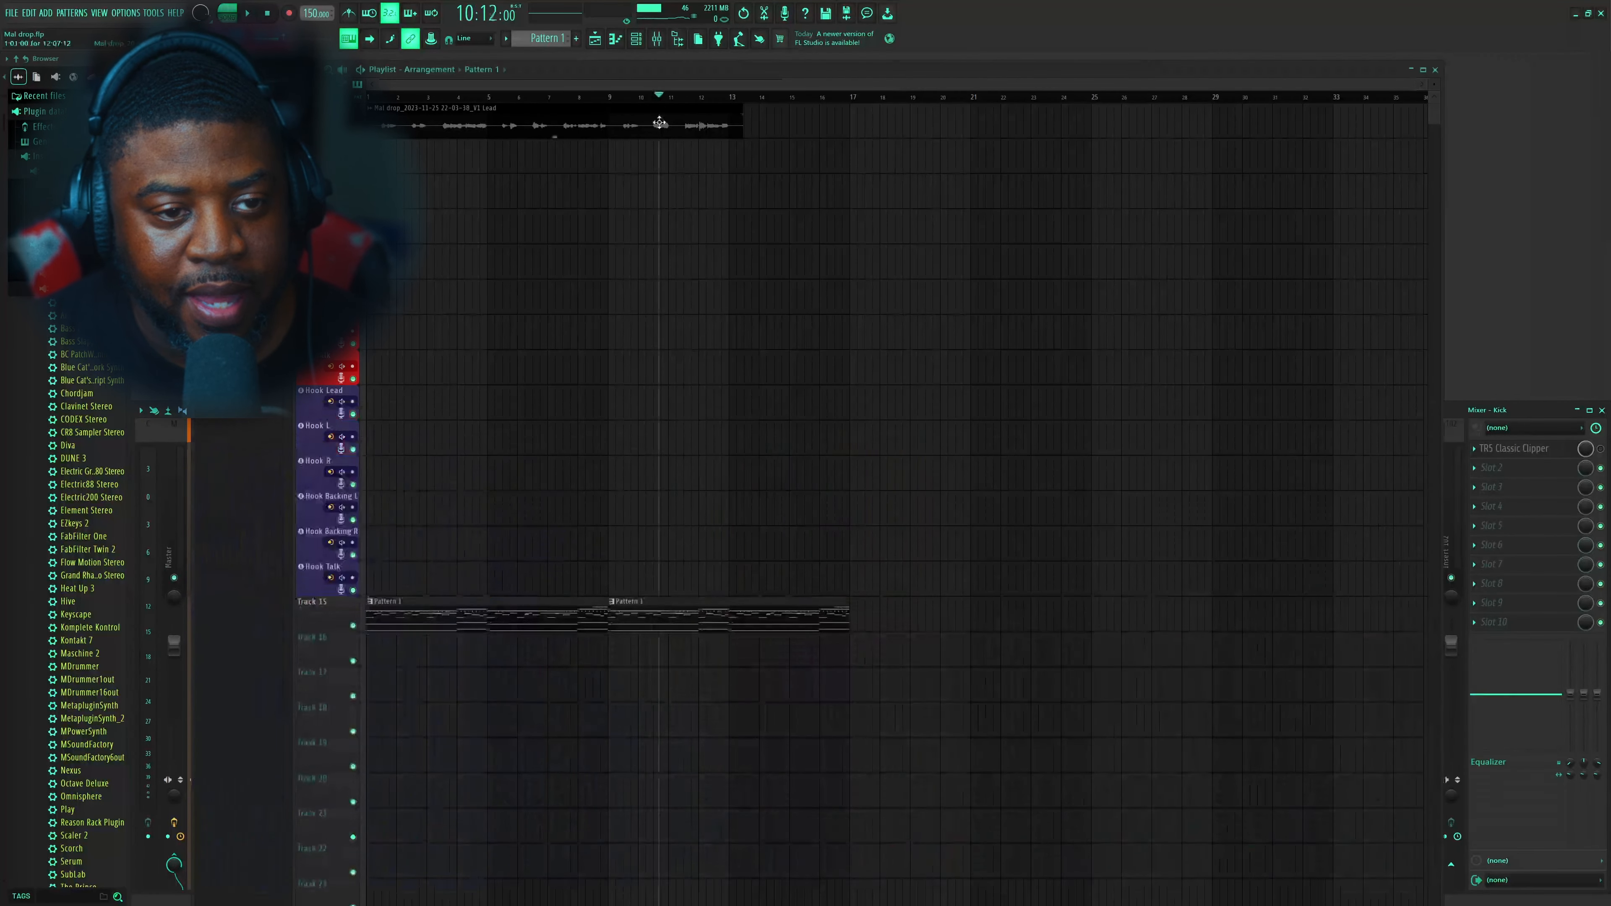
pyautogui.click(635, 39)
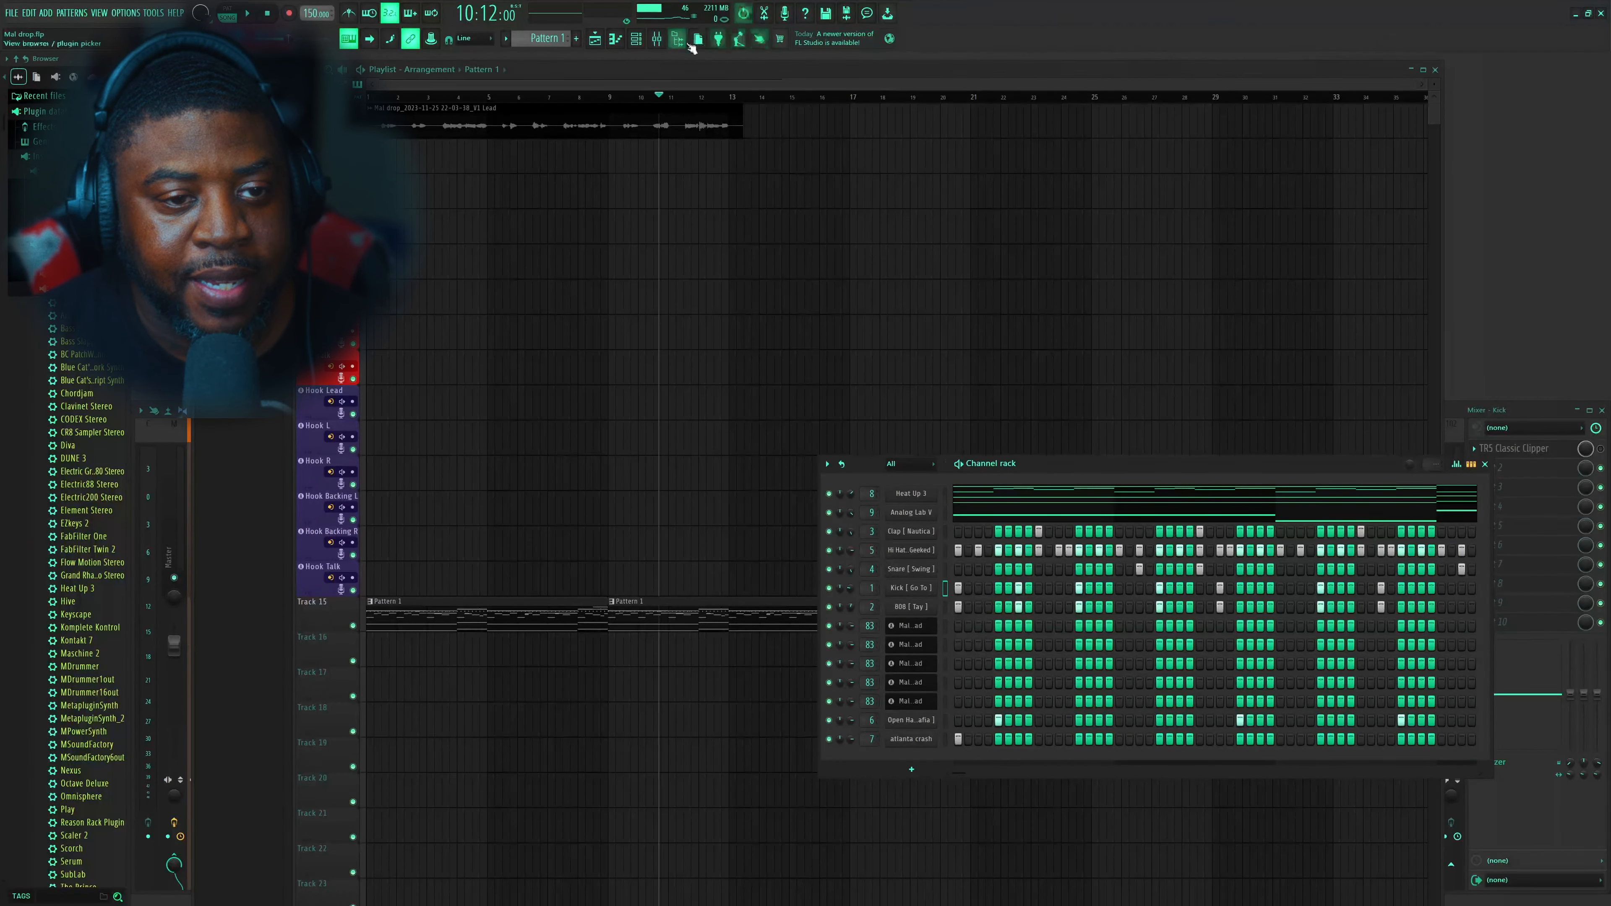
pyautogui.moveTo(1241, 460); pyautogui.dragTo(1180, 101)
pyautogui.click(657, 38)
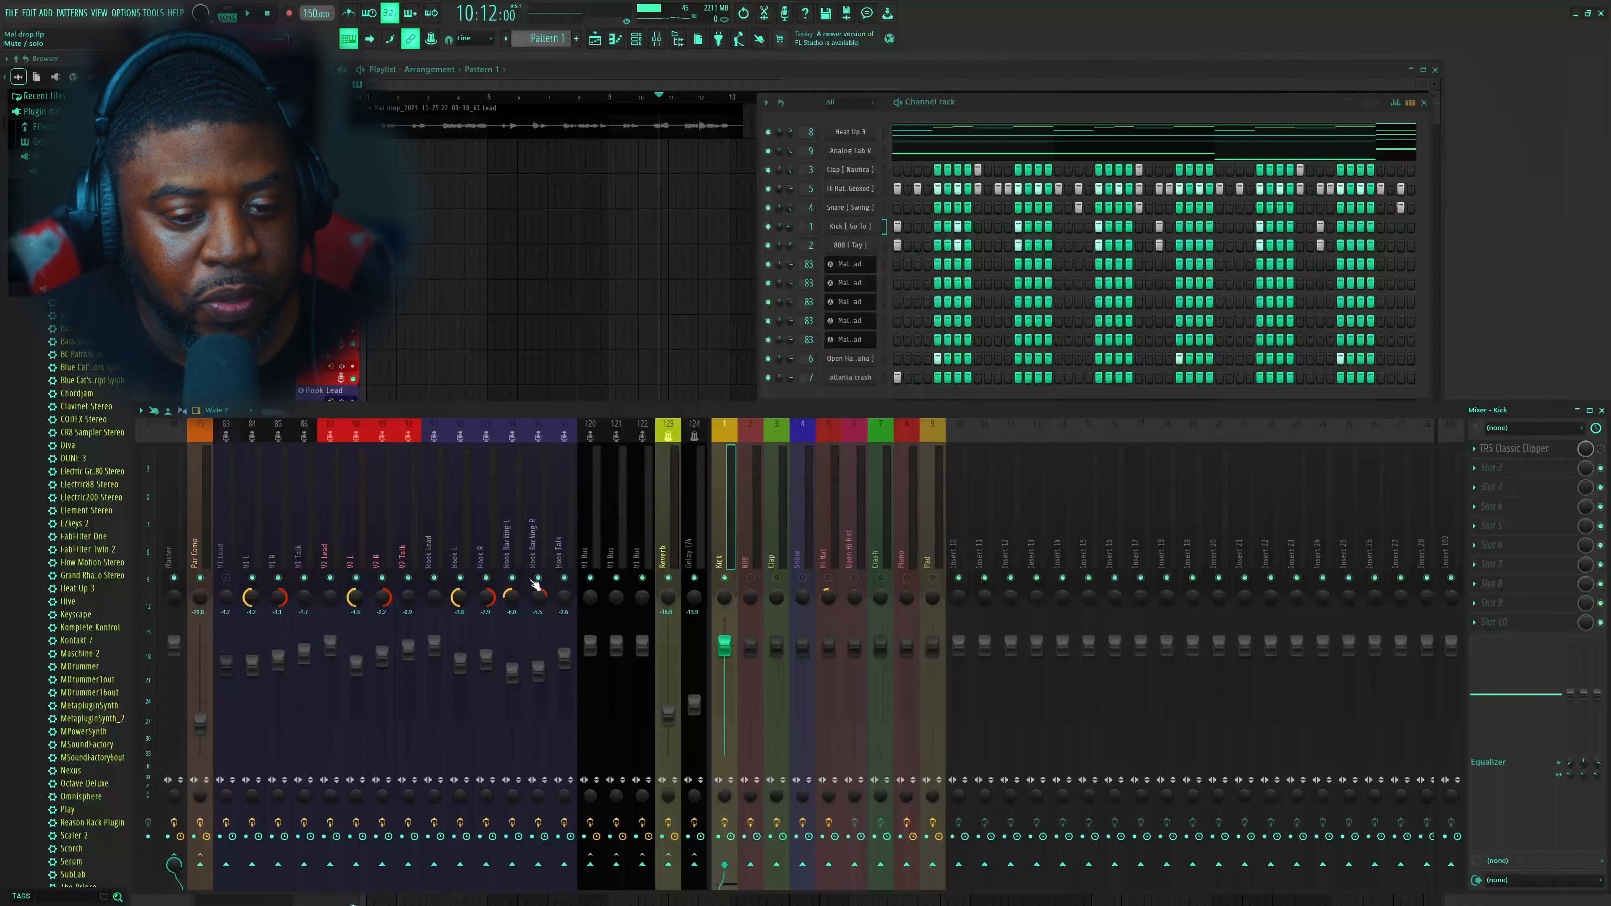
# Play the song twice from bar 10 to check the Kick's level on the mixer meters
pyautogui.press('space')
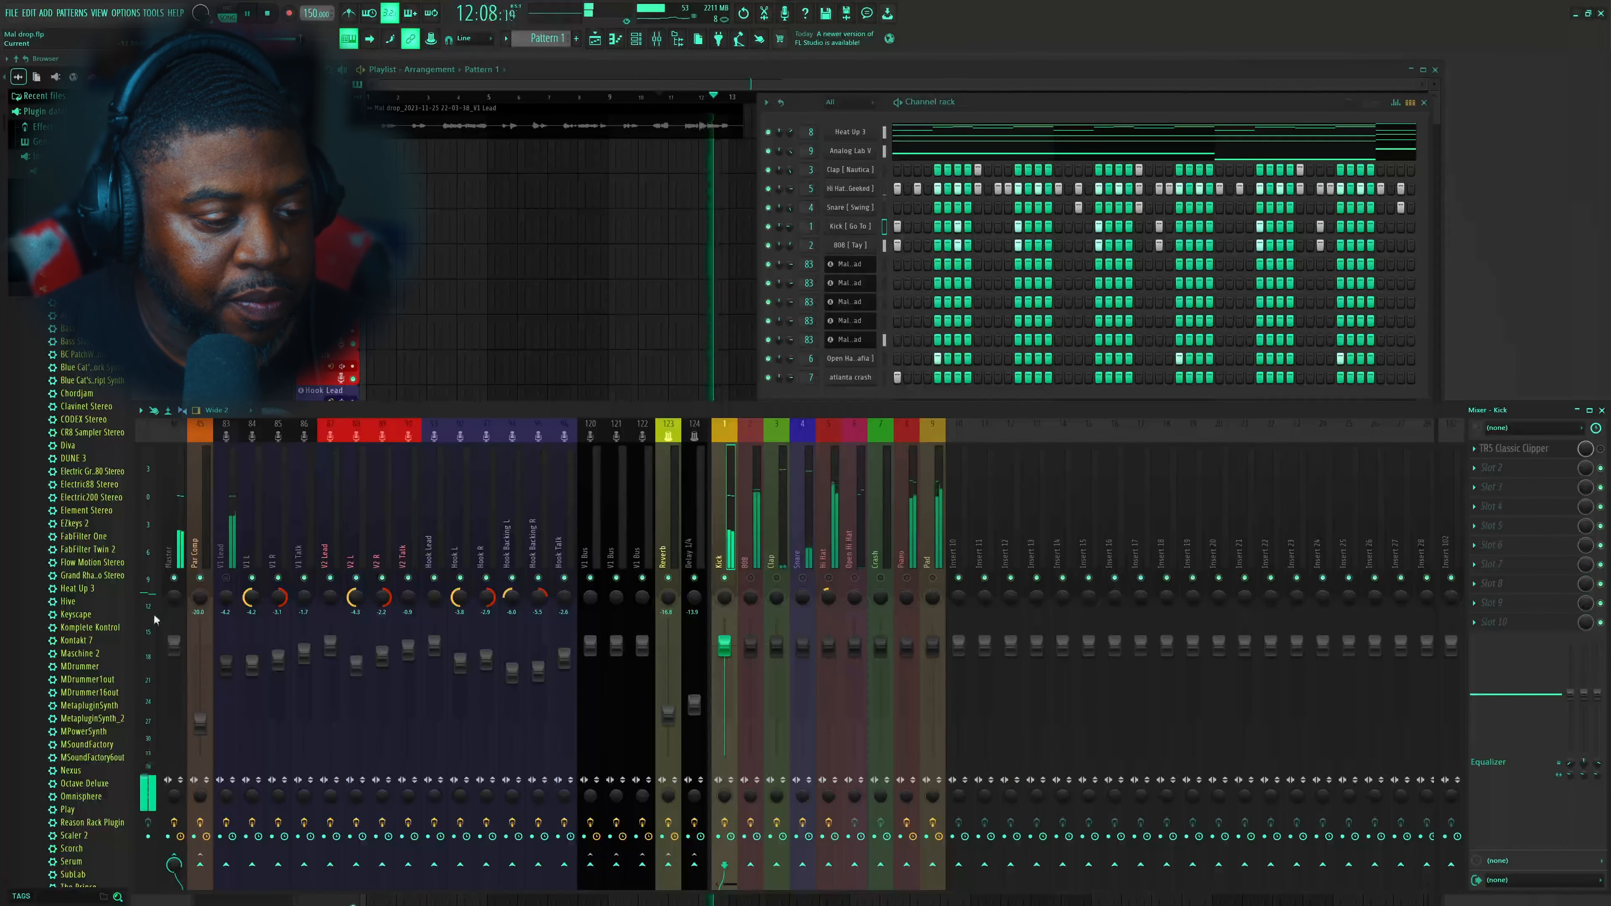
pyautogui.press('space')
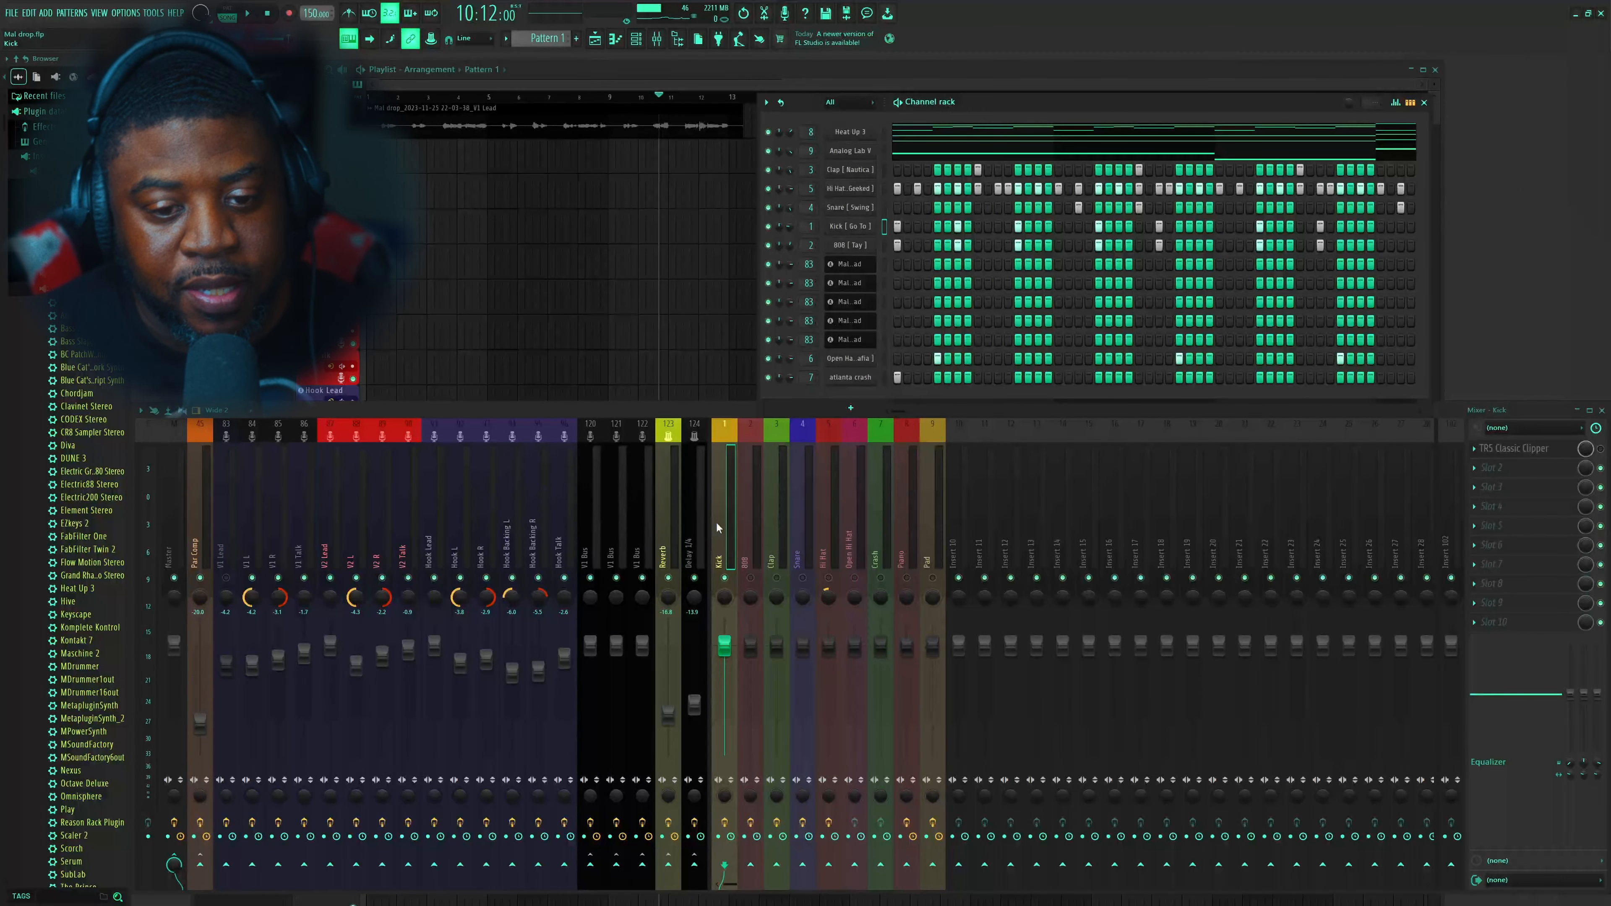
pyautogui.press('space')
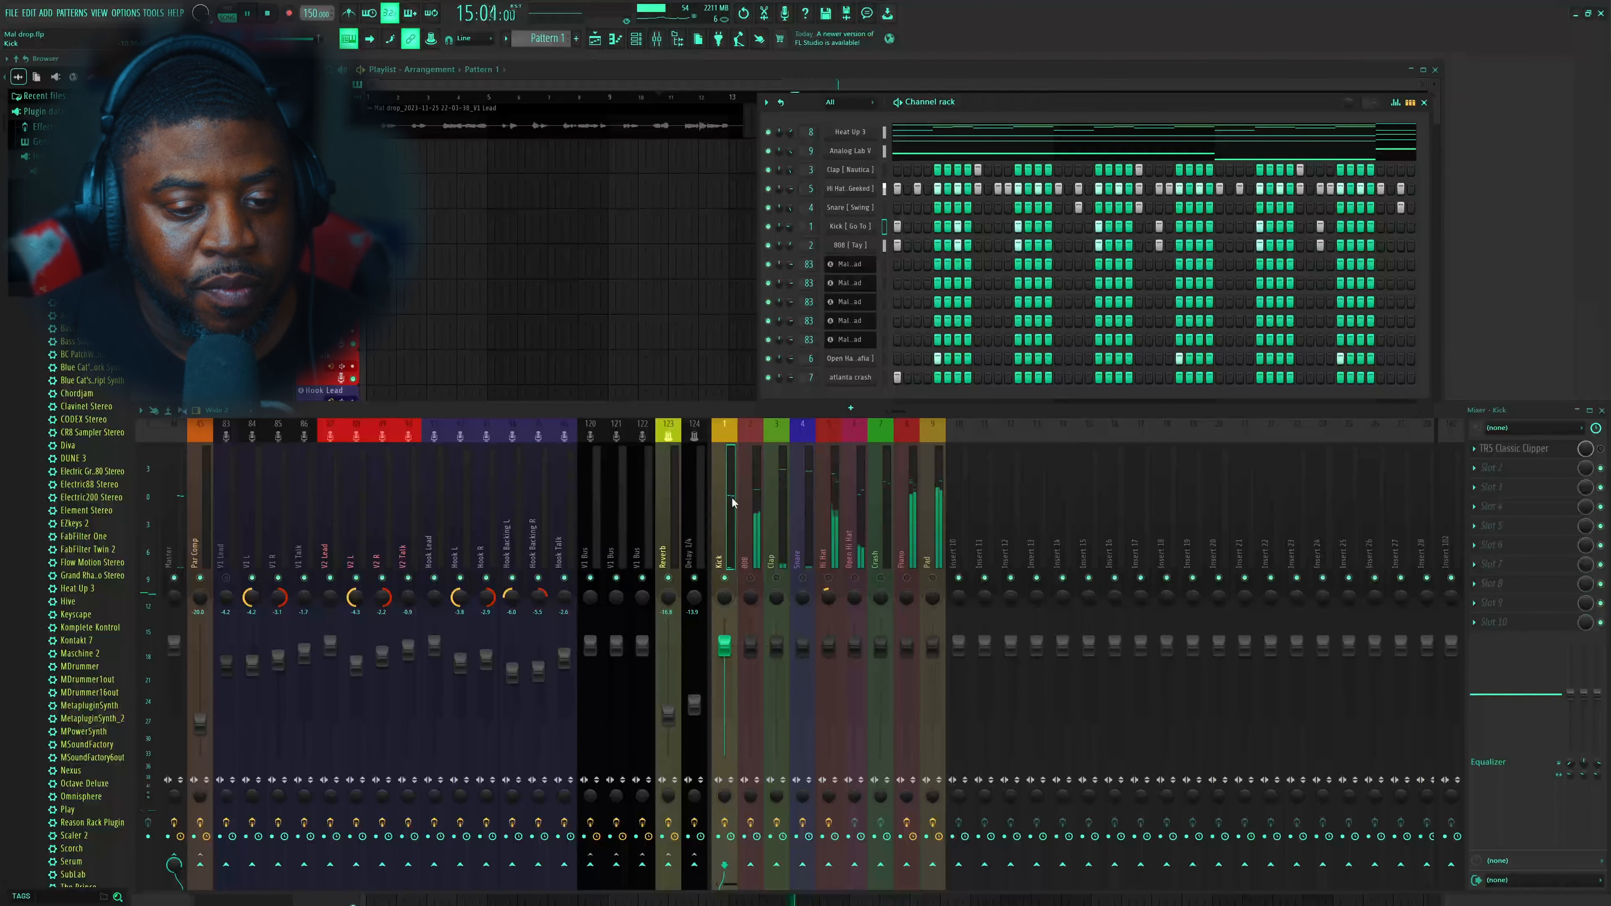
pyautogui.press('space')
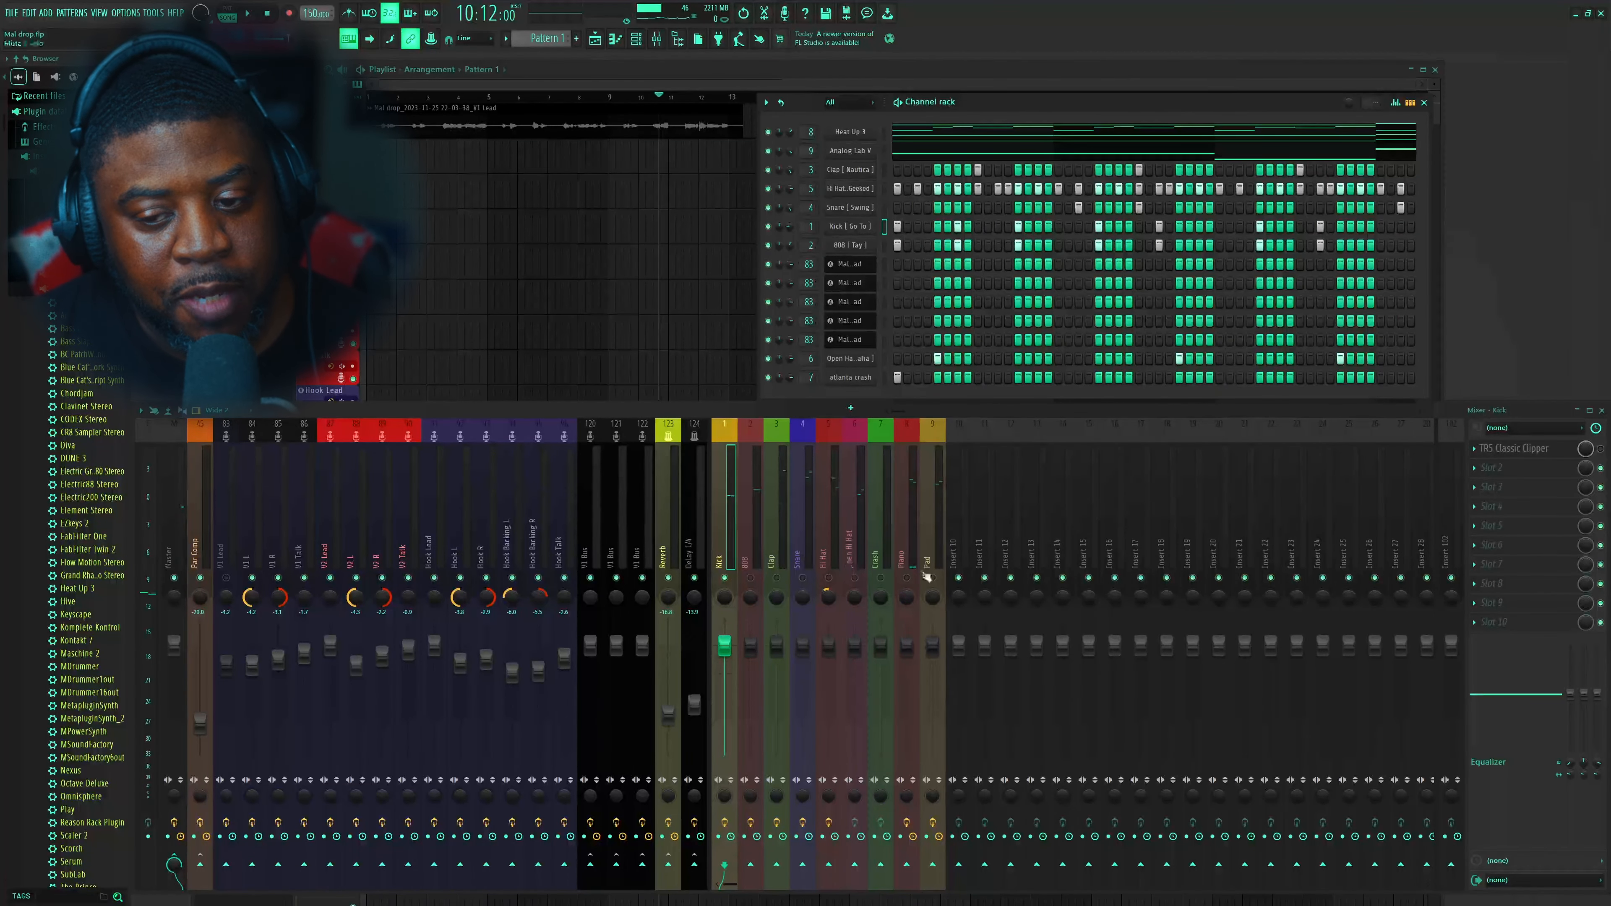
# Load F6-RTA Stereo in the Kick's second slot and enable its high-pass filter at 24 Hz with a 24 dB/oct slope
pyautogui.click(1477, 471)
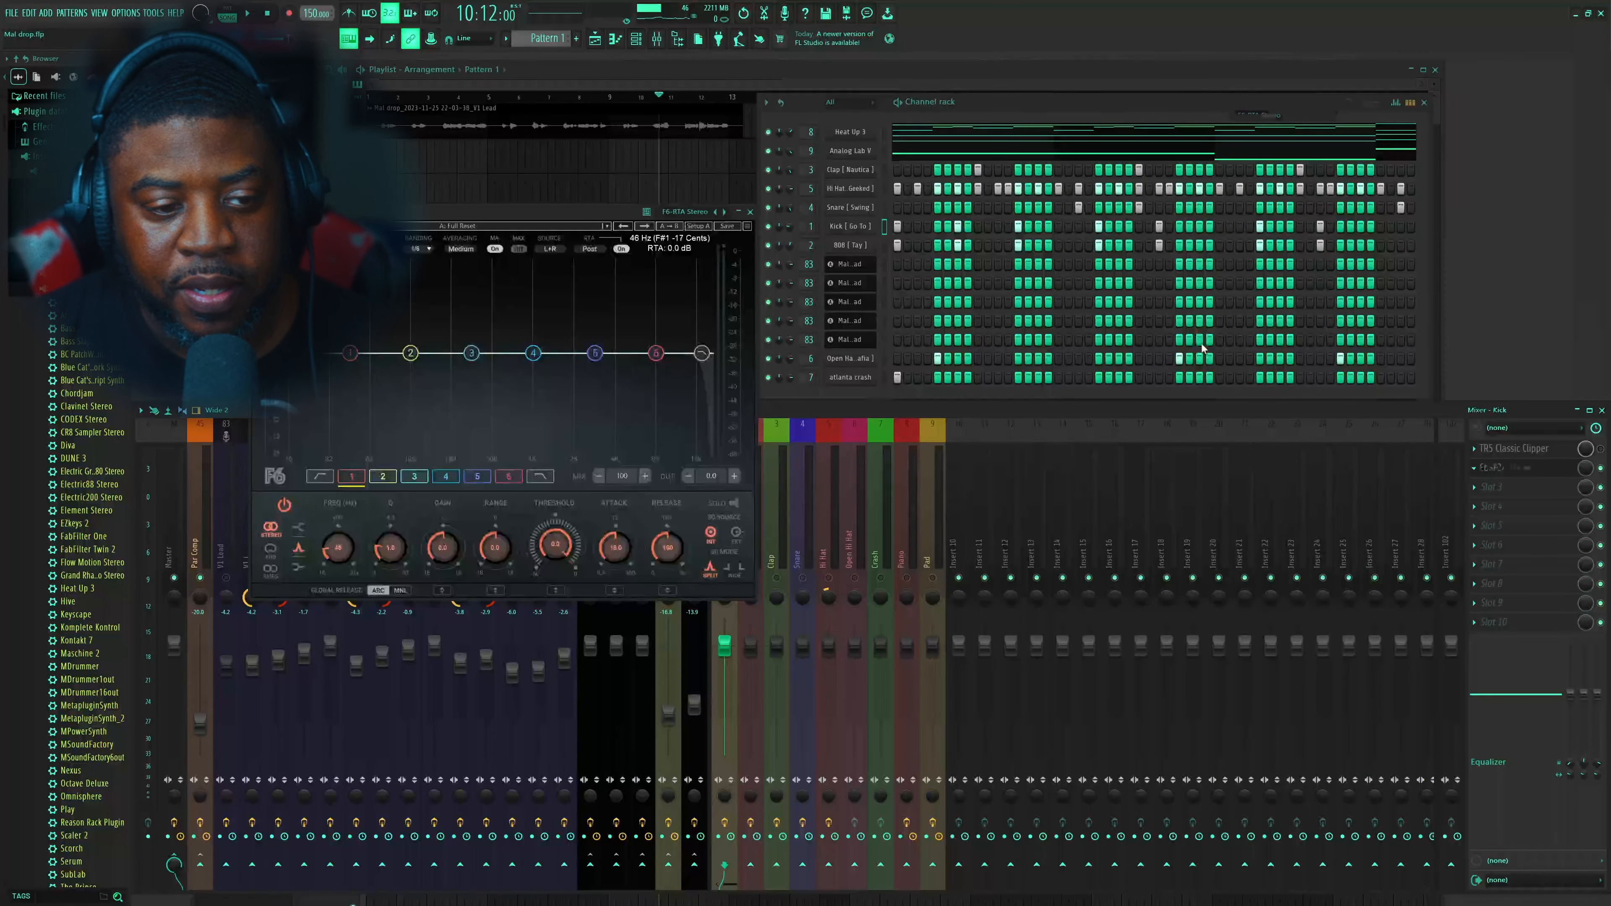
pyautogui.click(324, 477)
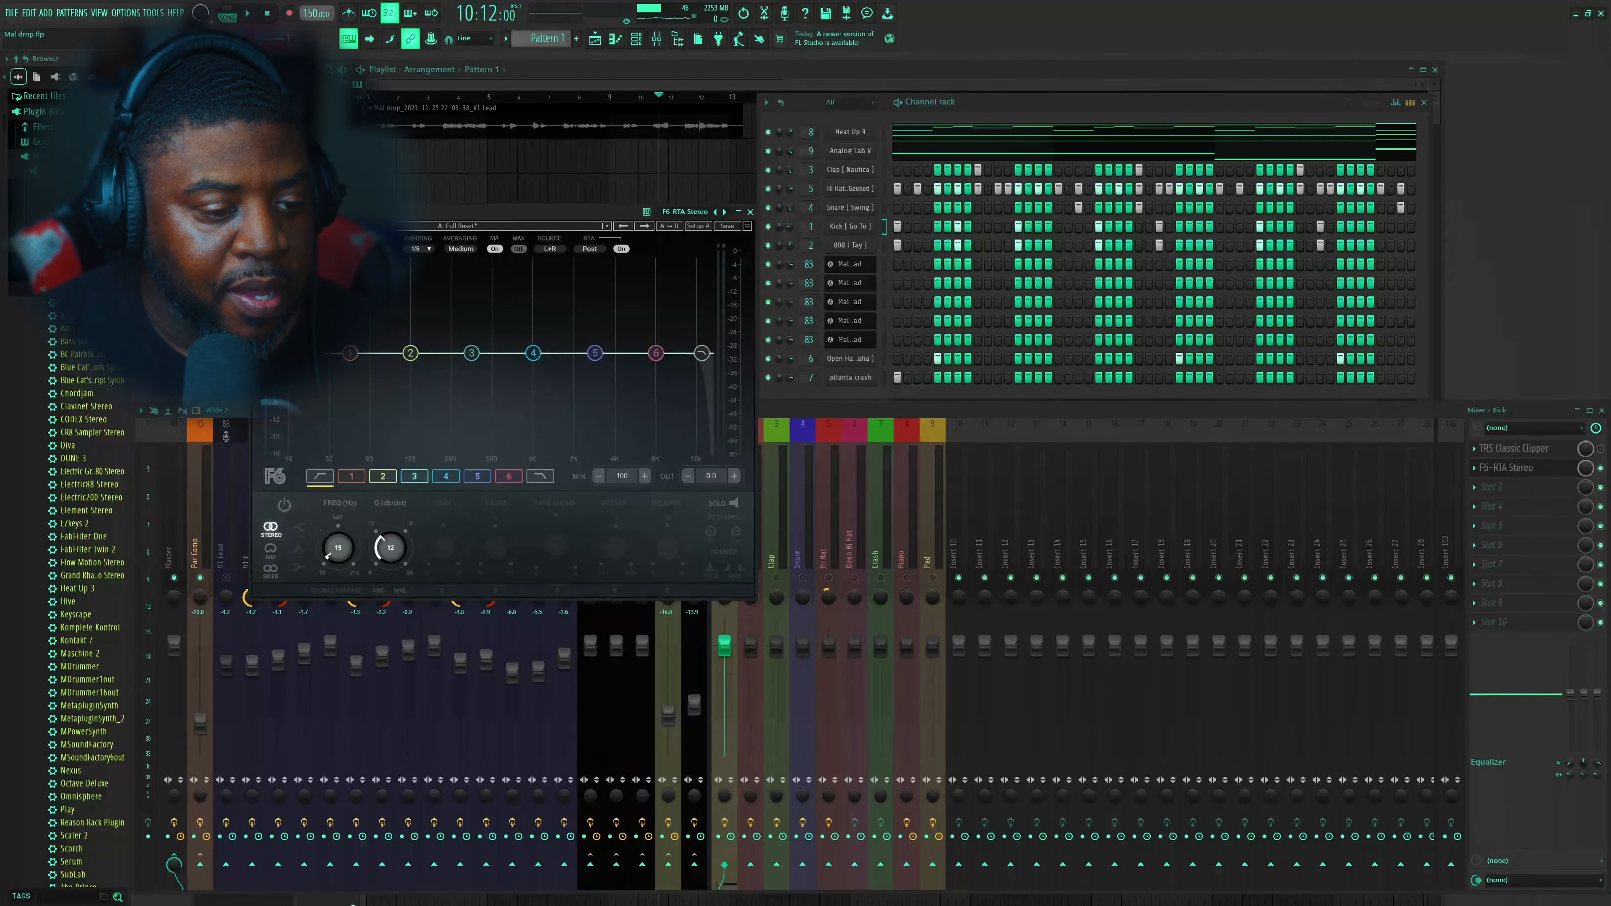
pyautogui.click(284, 505)
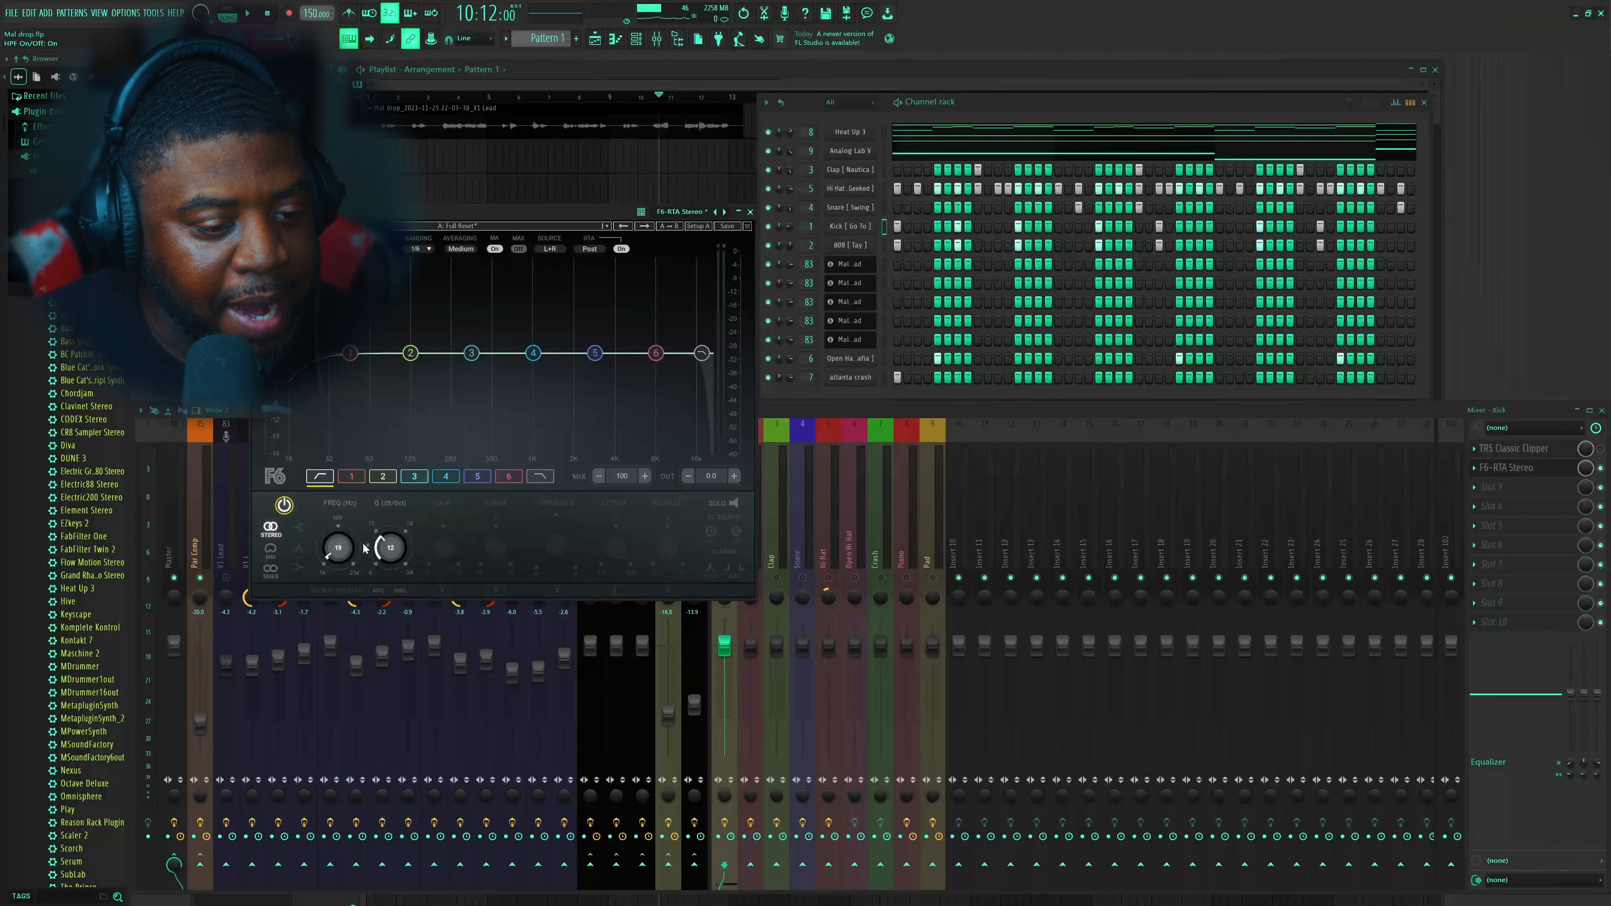
pyautogui.moveTo(394, 561); pyautogui.dragTo(338, 543)
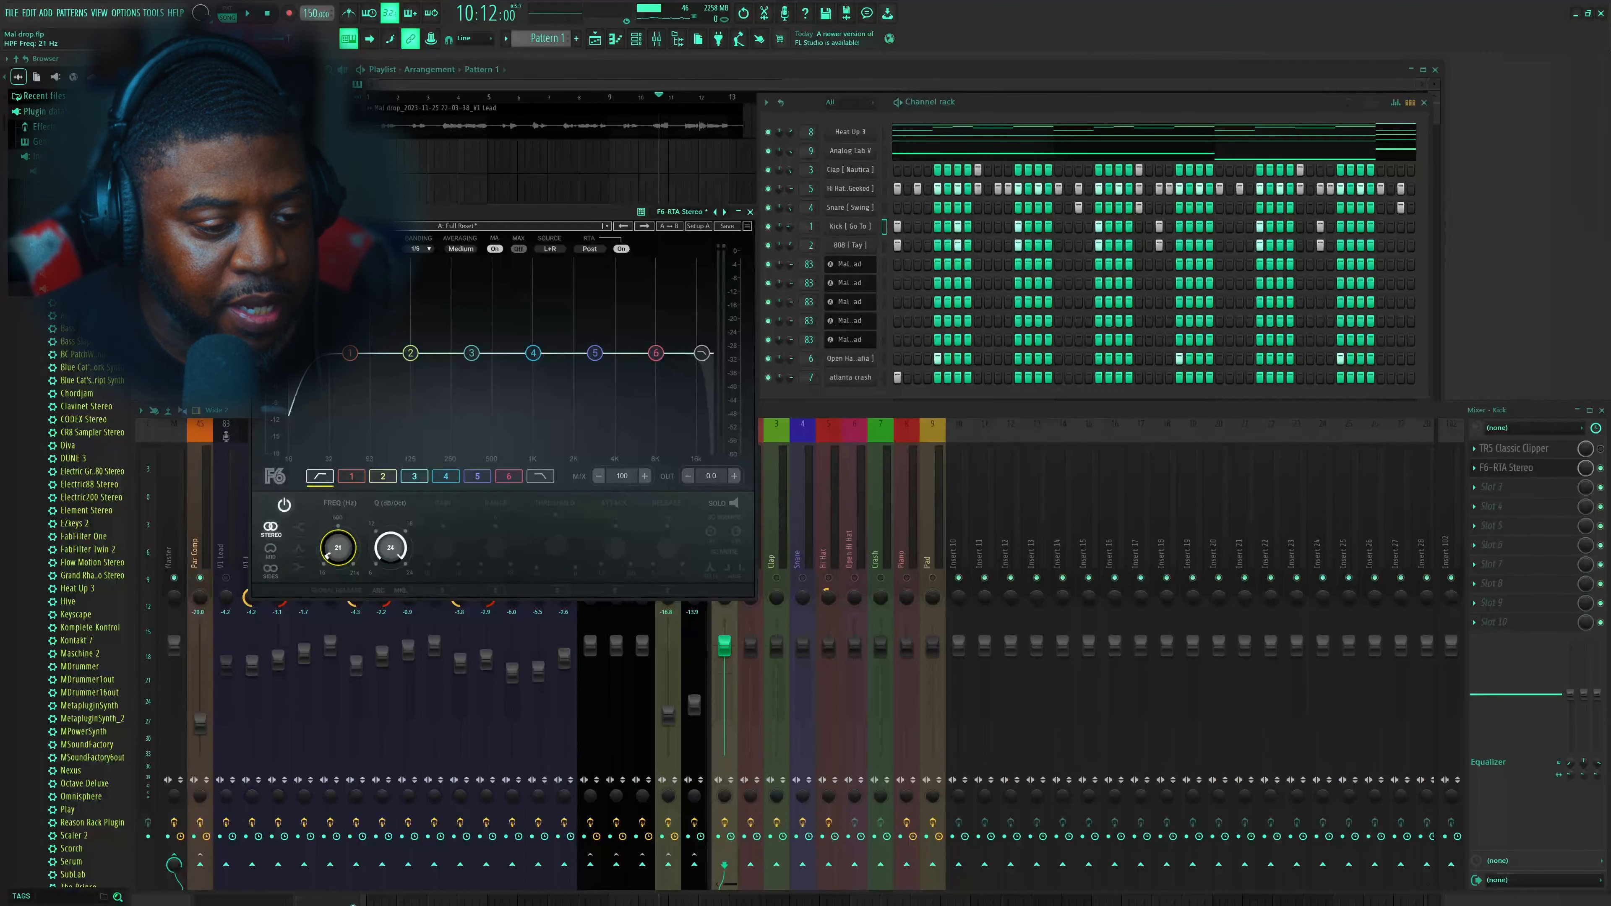
pyautogui.moveTo(339, 543); pyautogui.dragTo(338, 539)
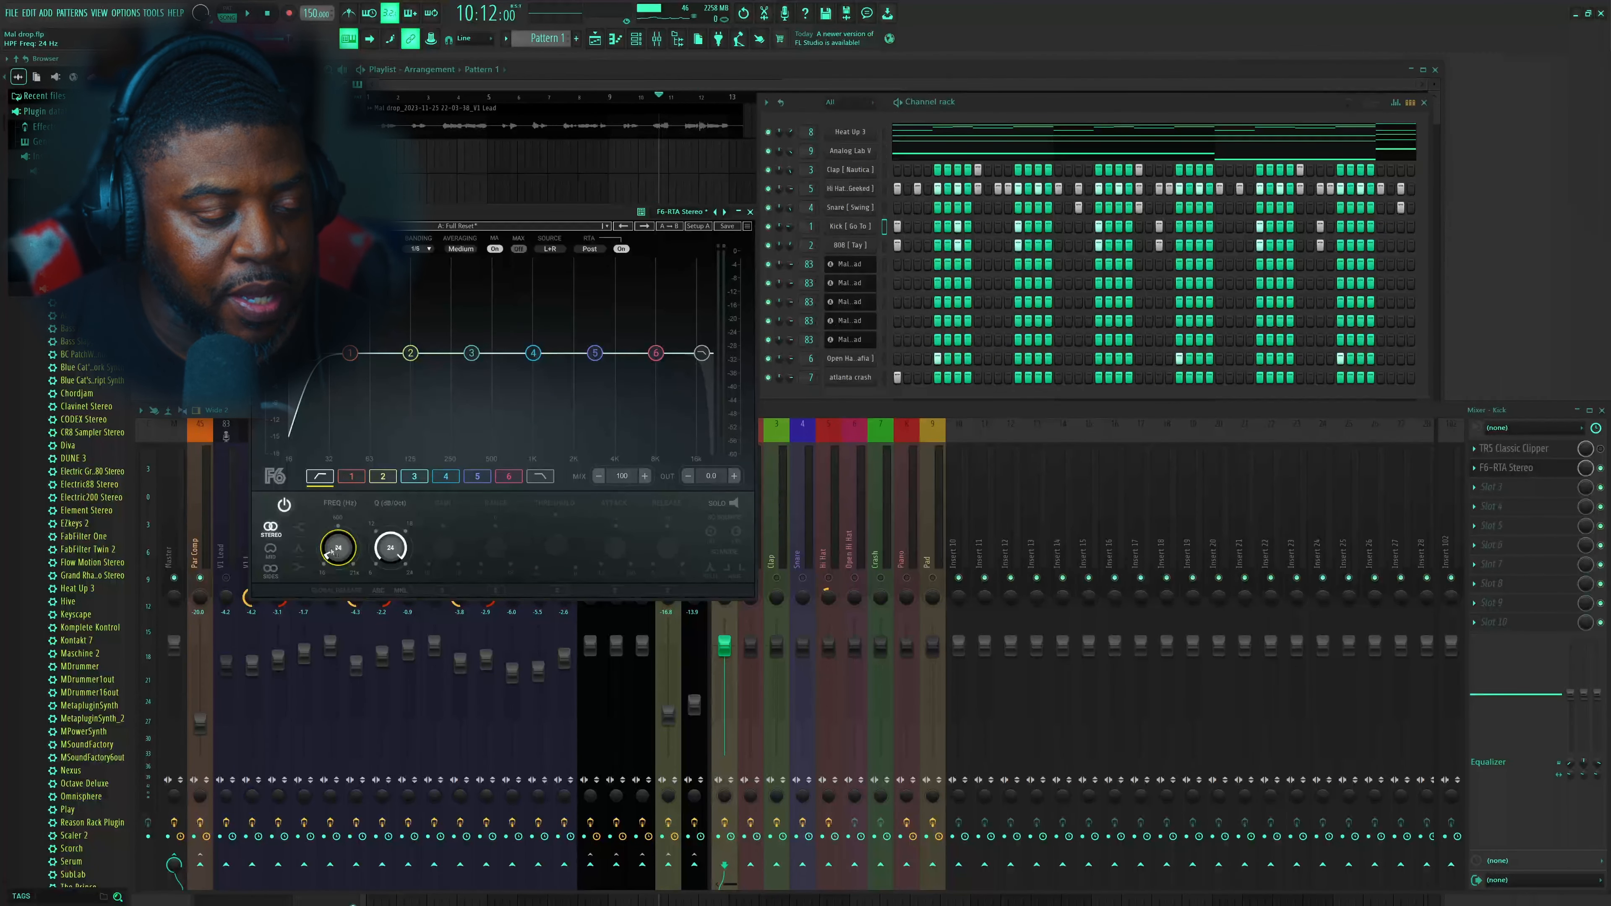
# Set the low-pass filter in the Kick's F6-RTA Stereo to 2363 Hz while auditioning the song, and close the EQ
pyautogui.press('space')
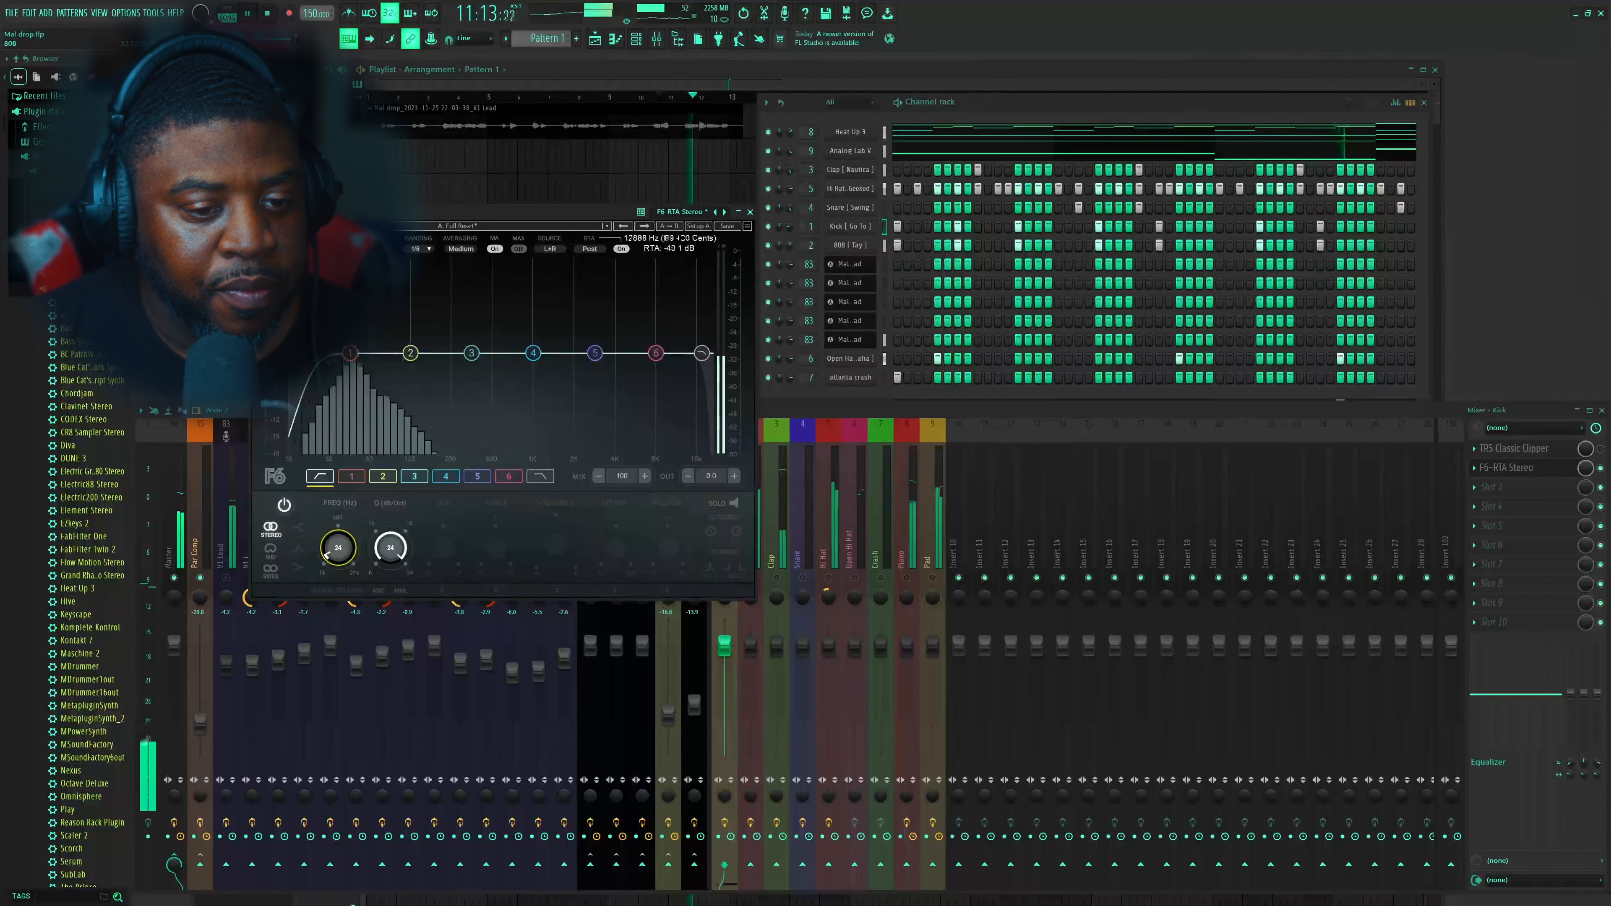
pyautogui.click(702, 354)
pyautogui.press('space')
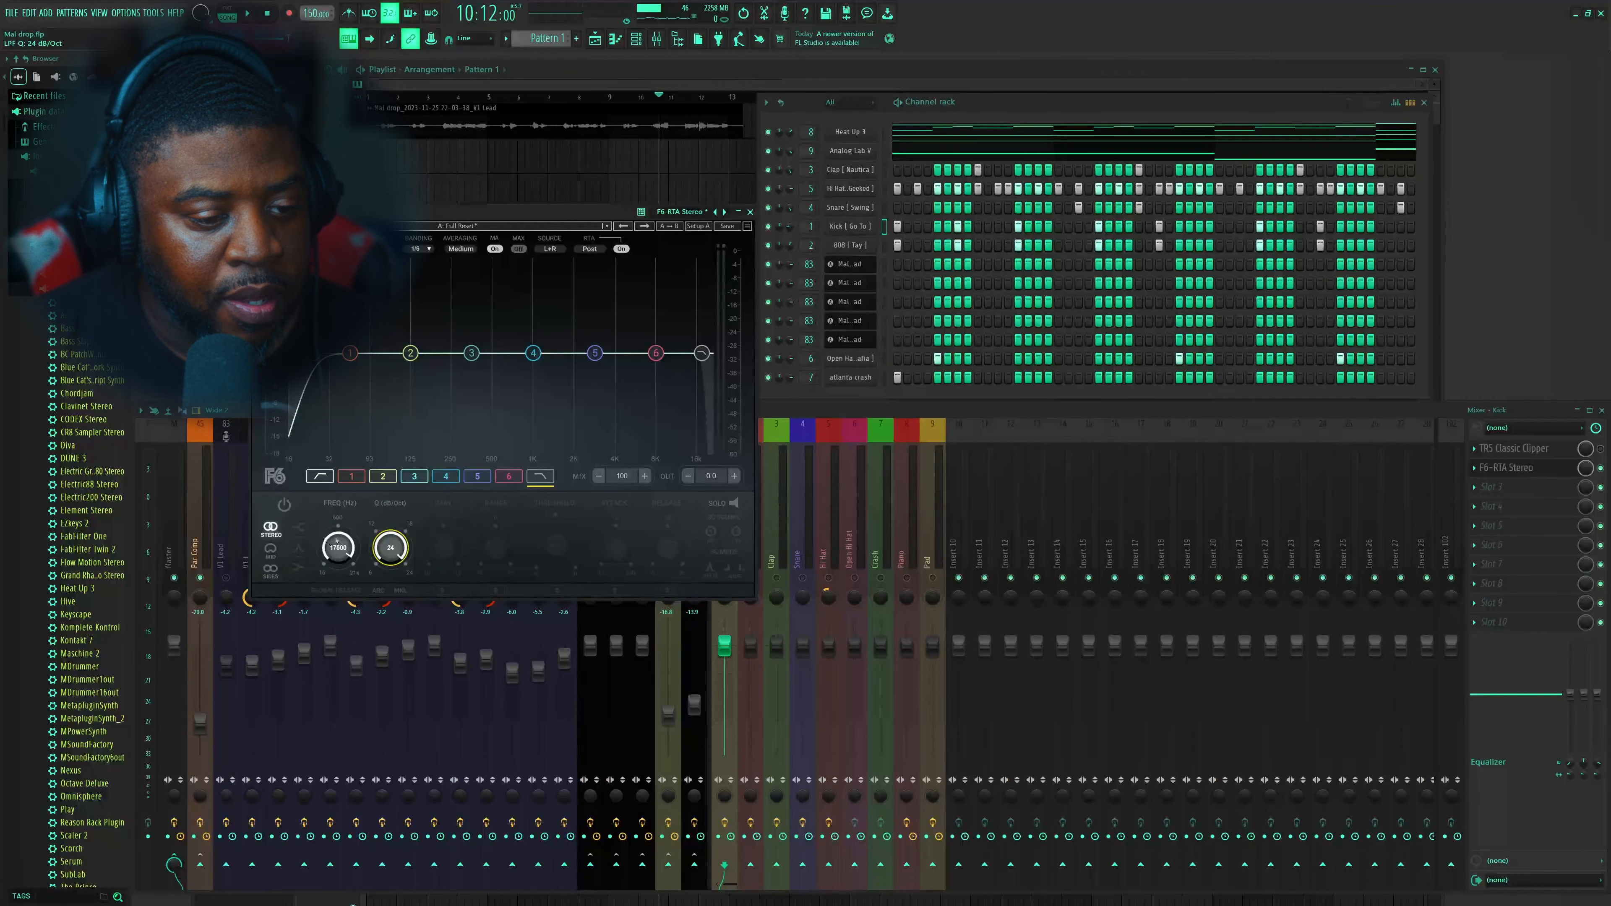
pyautogui.moveTo(337, 542); pyautogui.dragTo(336, 596)
pyautogui.press('space')
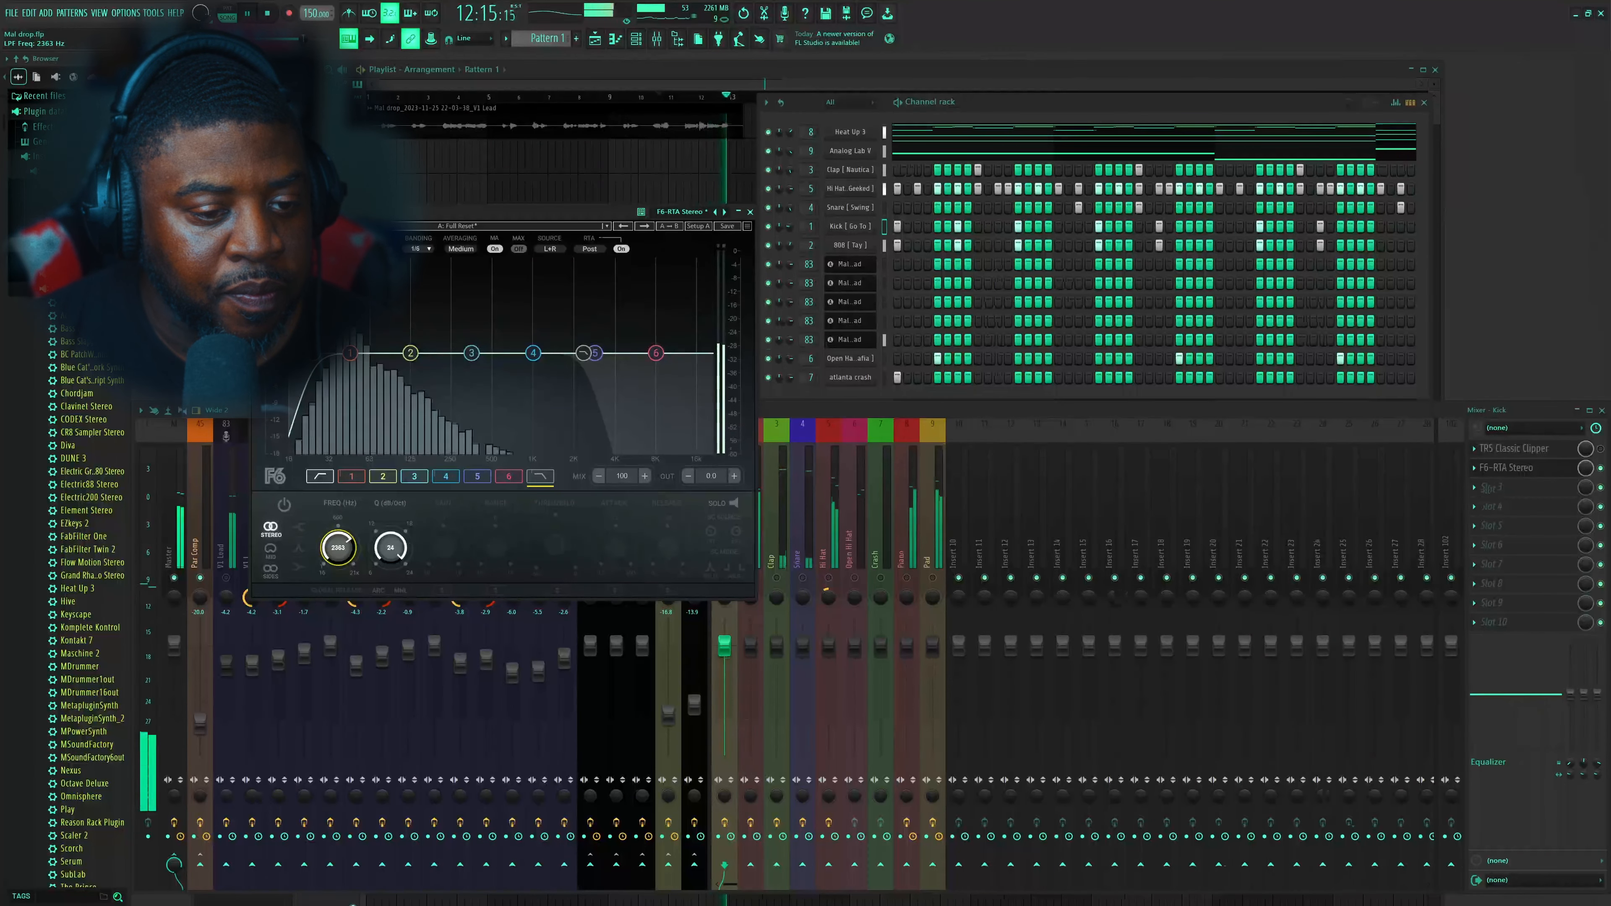
pyautogui.click(751, 215)
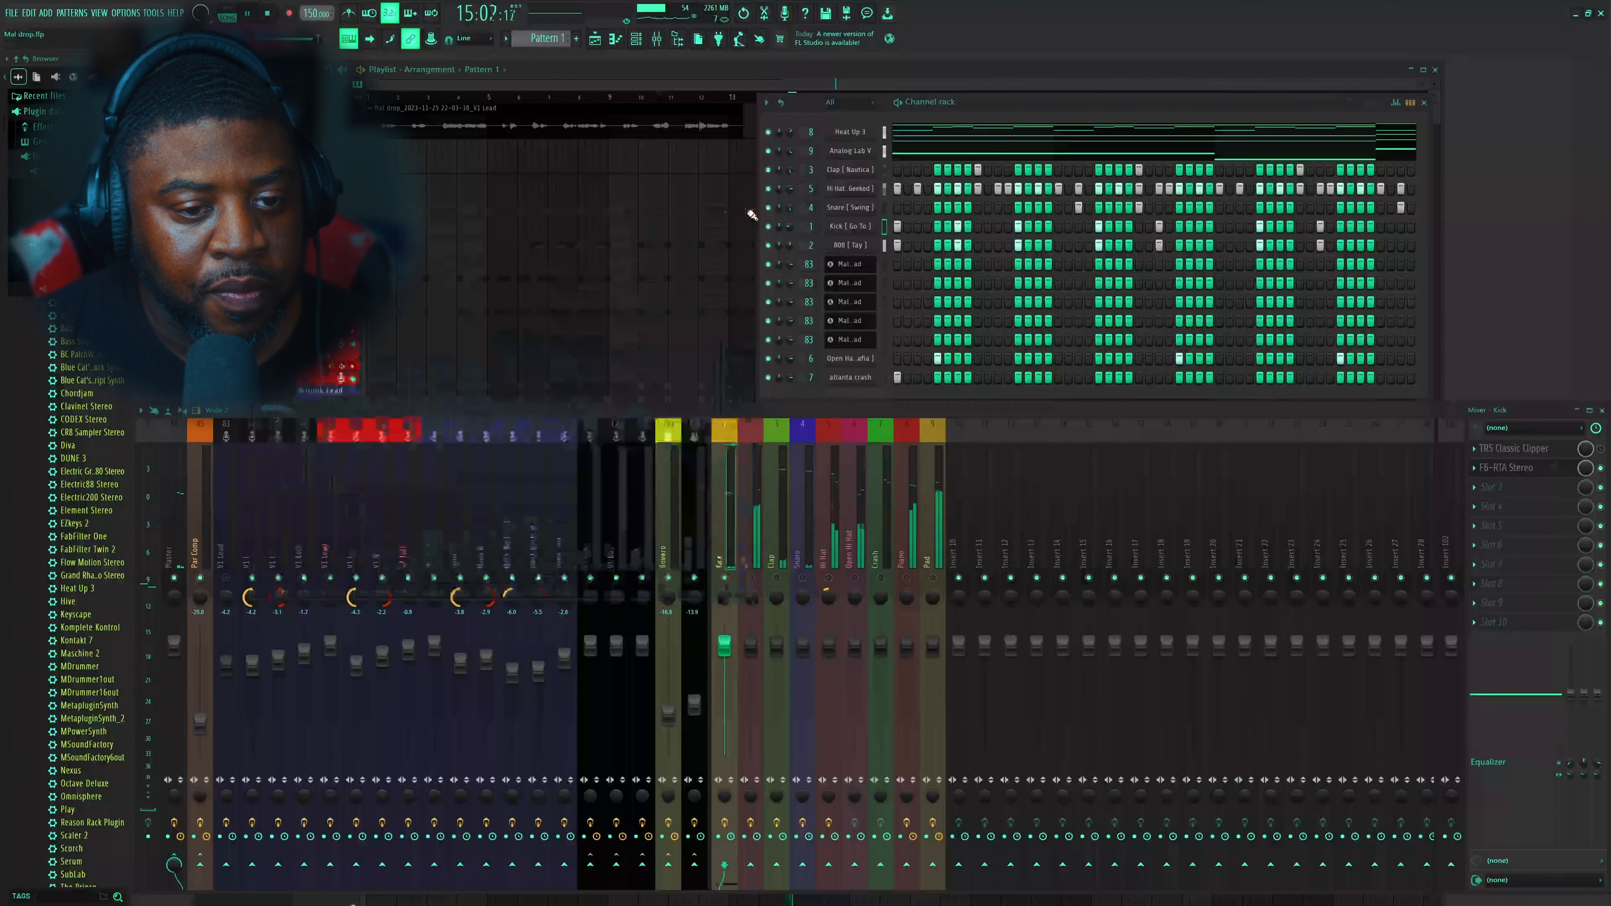
pyautogui.press('space')
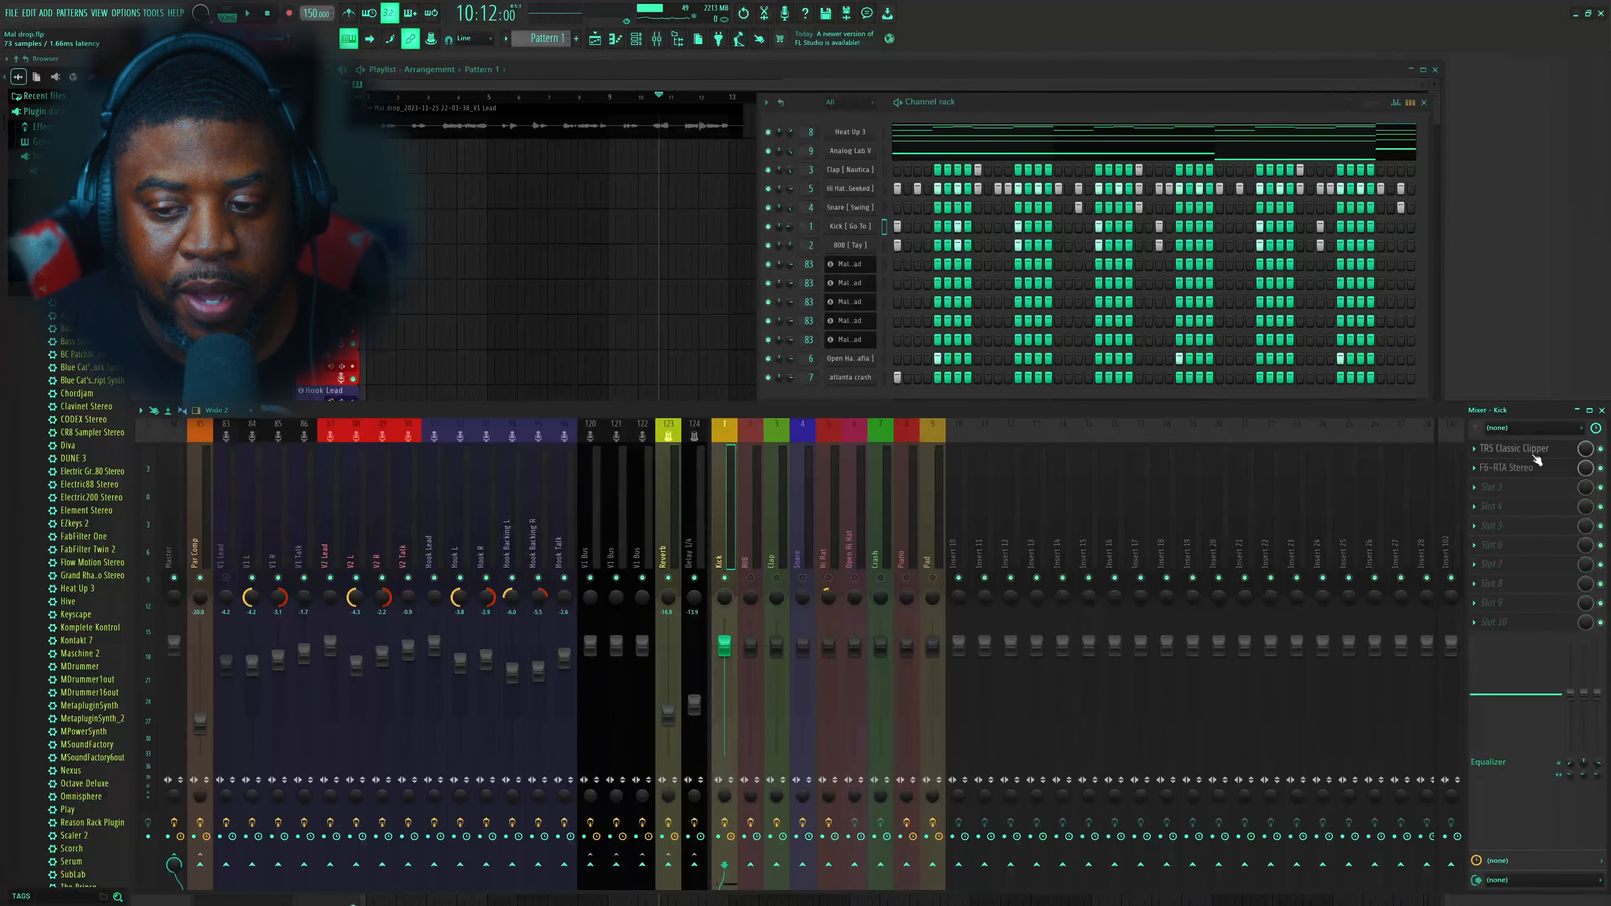
# Lower the Kick's fader to -6.2 dB during playback, with the Master's Ozone 10 open to monitor the output level
pyautogui.press('space')
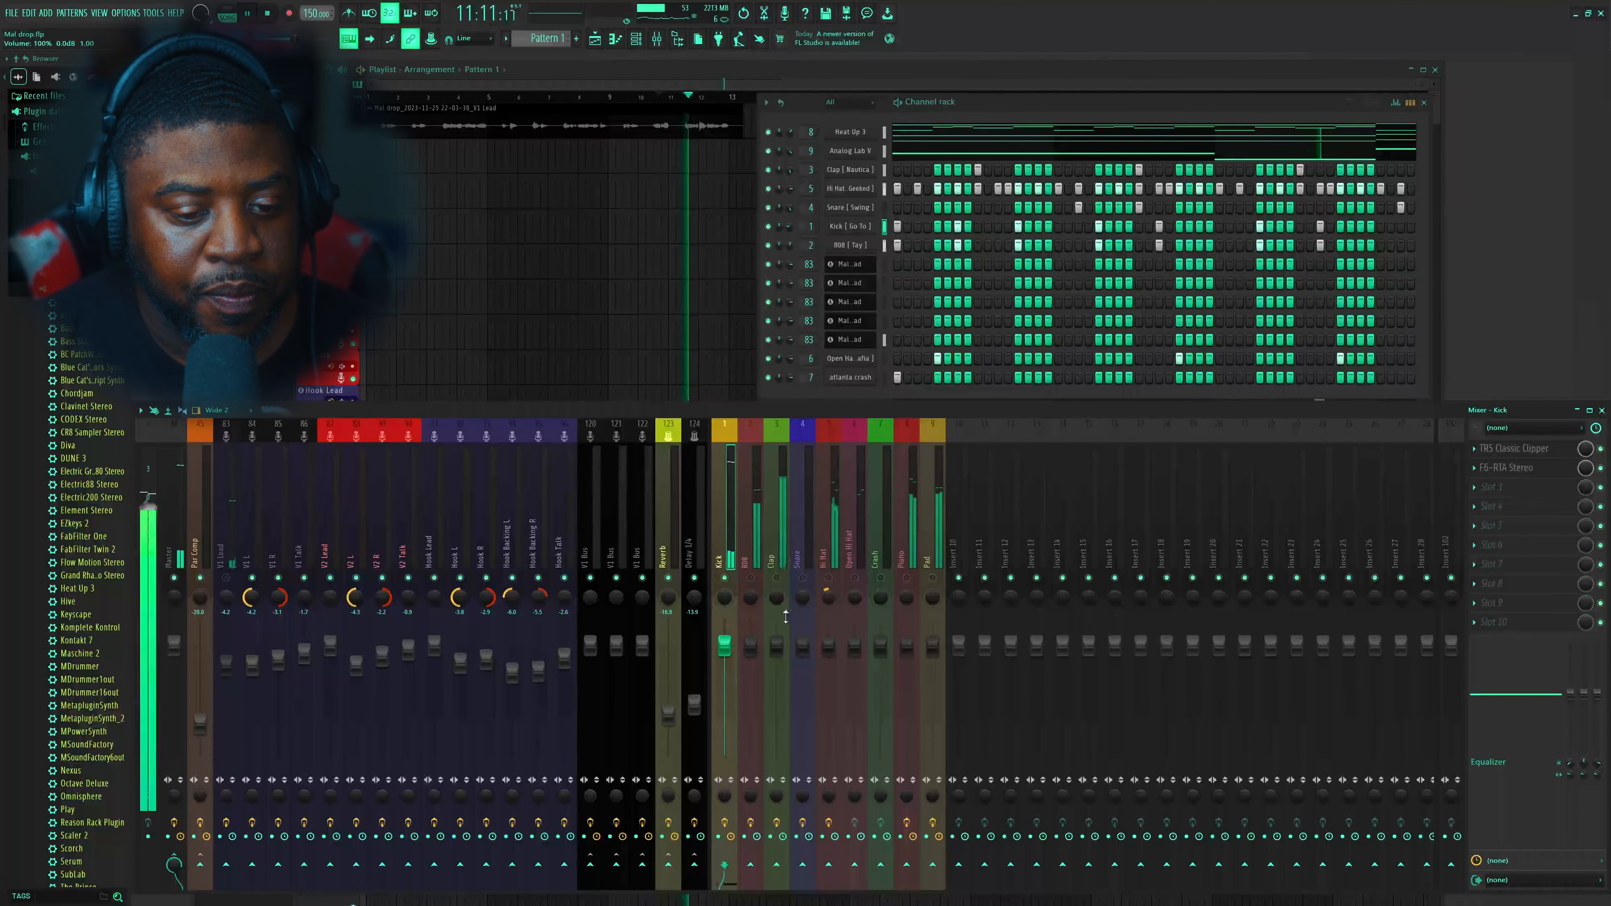
pyautogui.moveTo(723, 646); pyautogui.dragTo(723, 687)
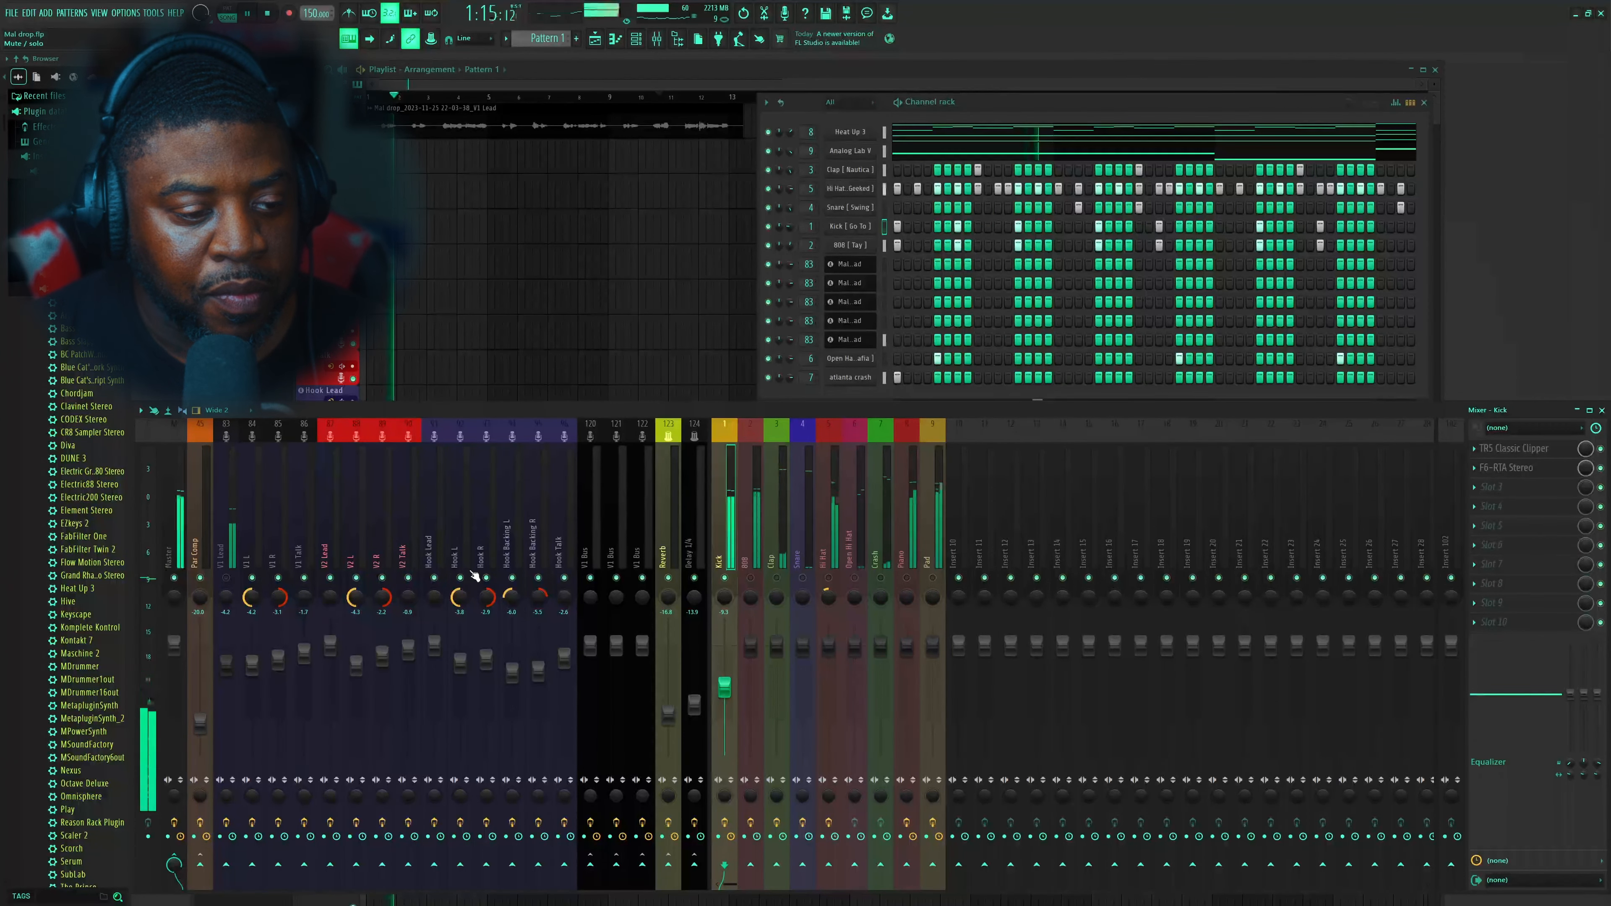
pyautogui.click(176, 513)
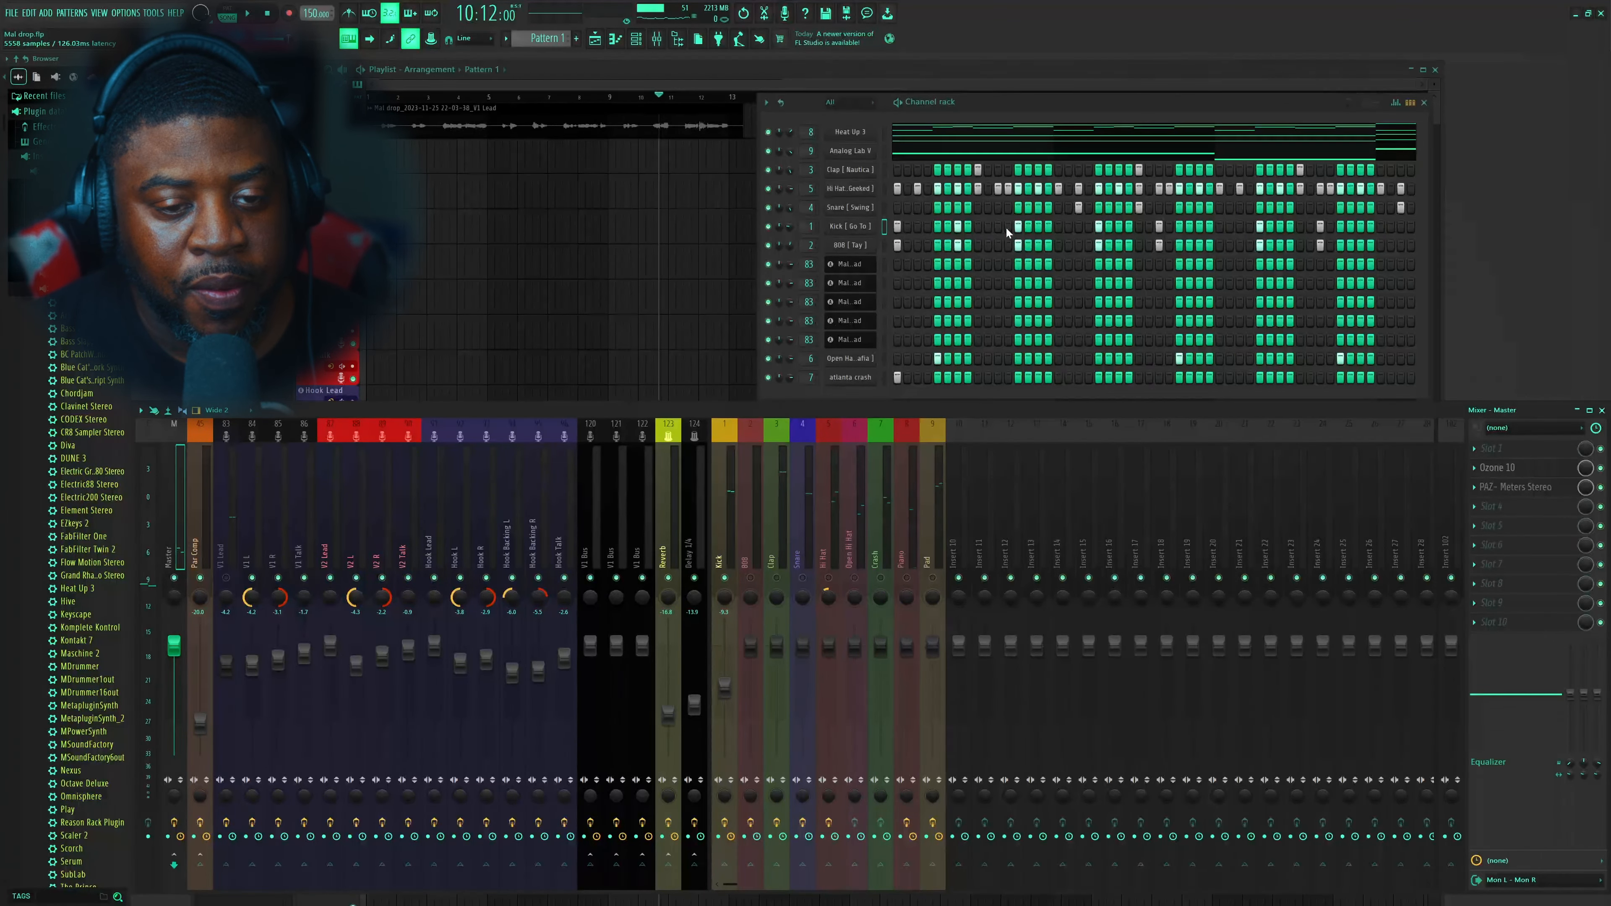
pyautogui.click(913, 219)
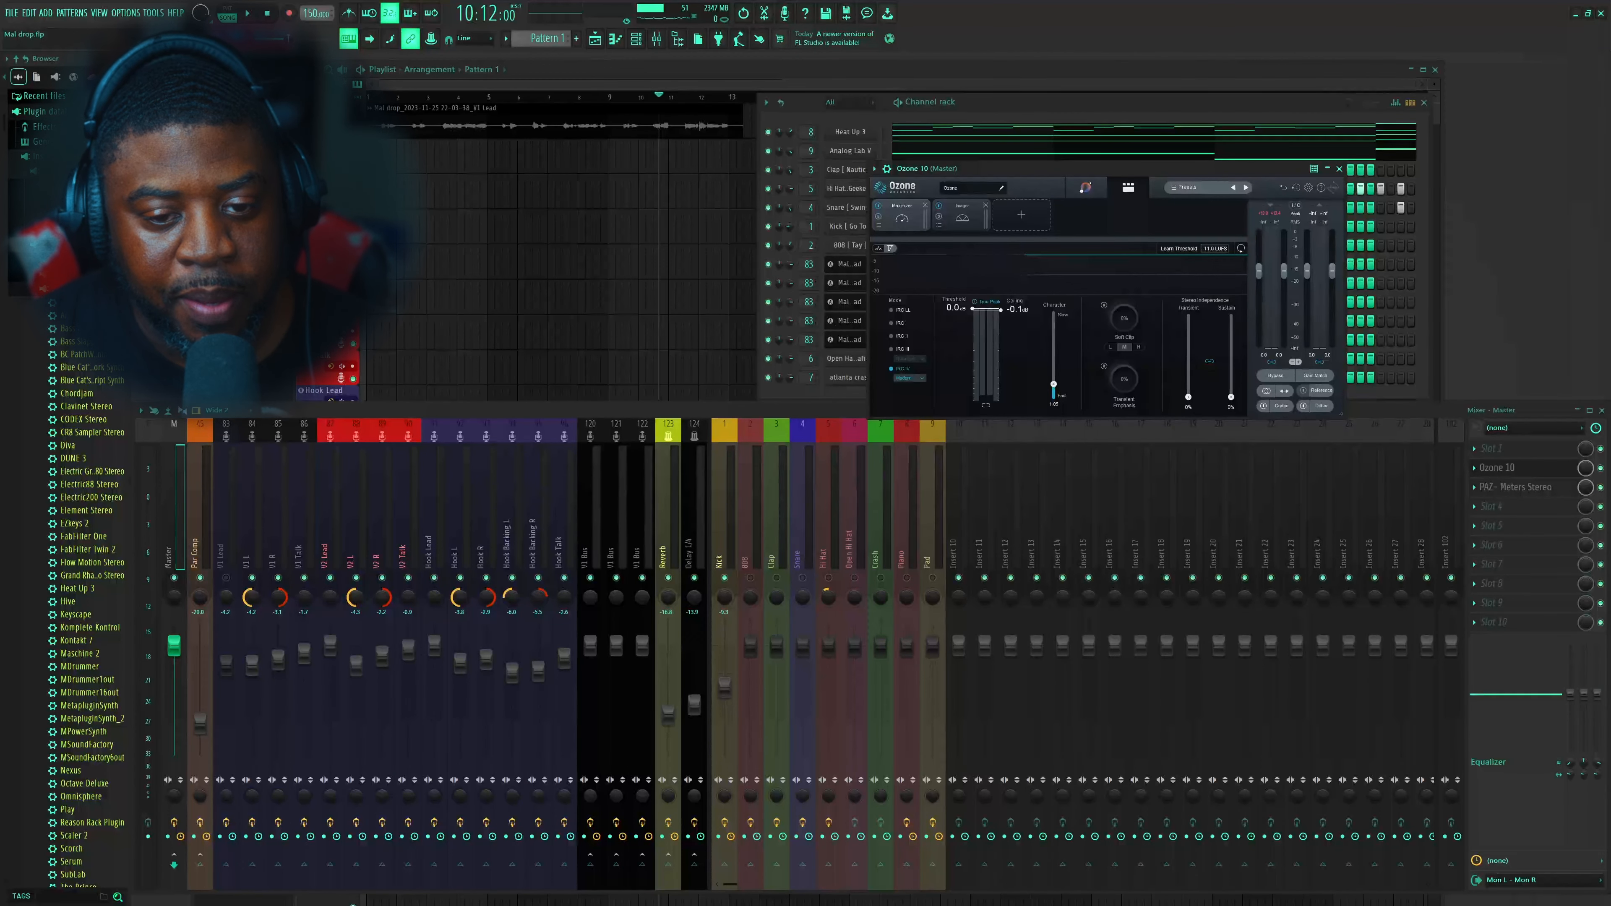
pyautogui.press('space')
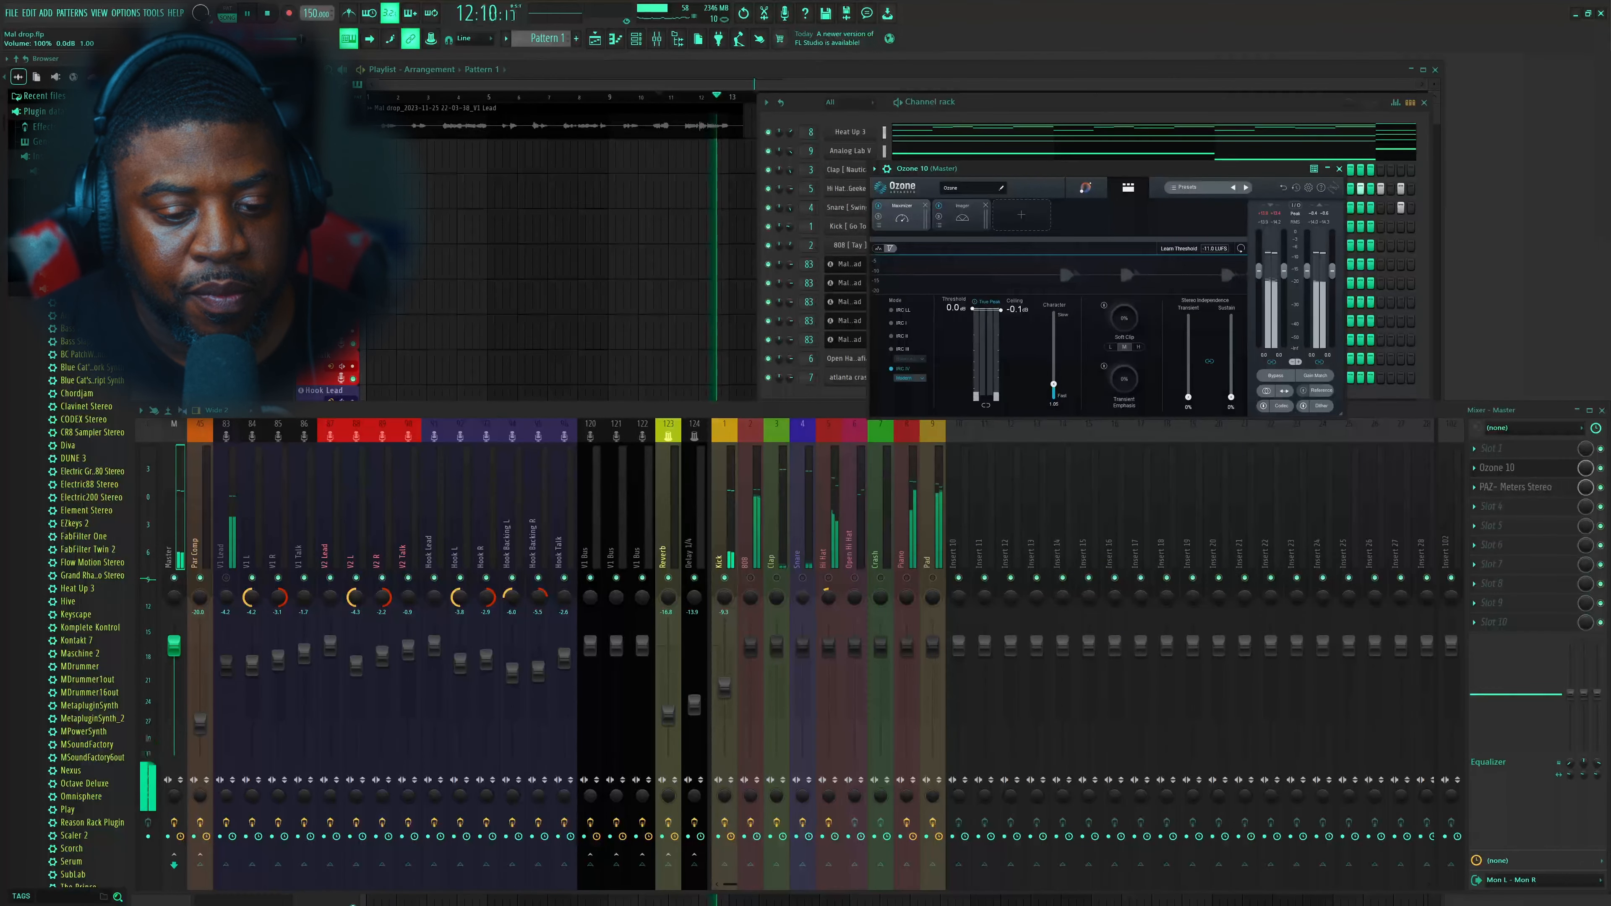
pyautogui.click(724, 682)
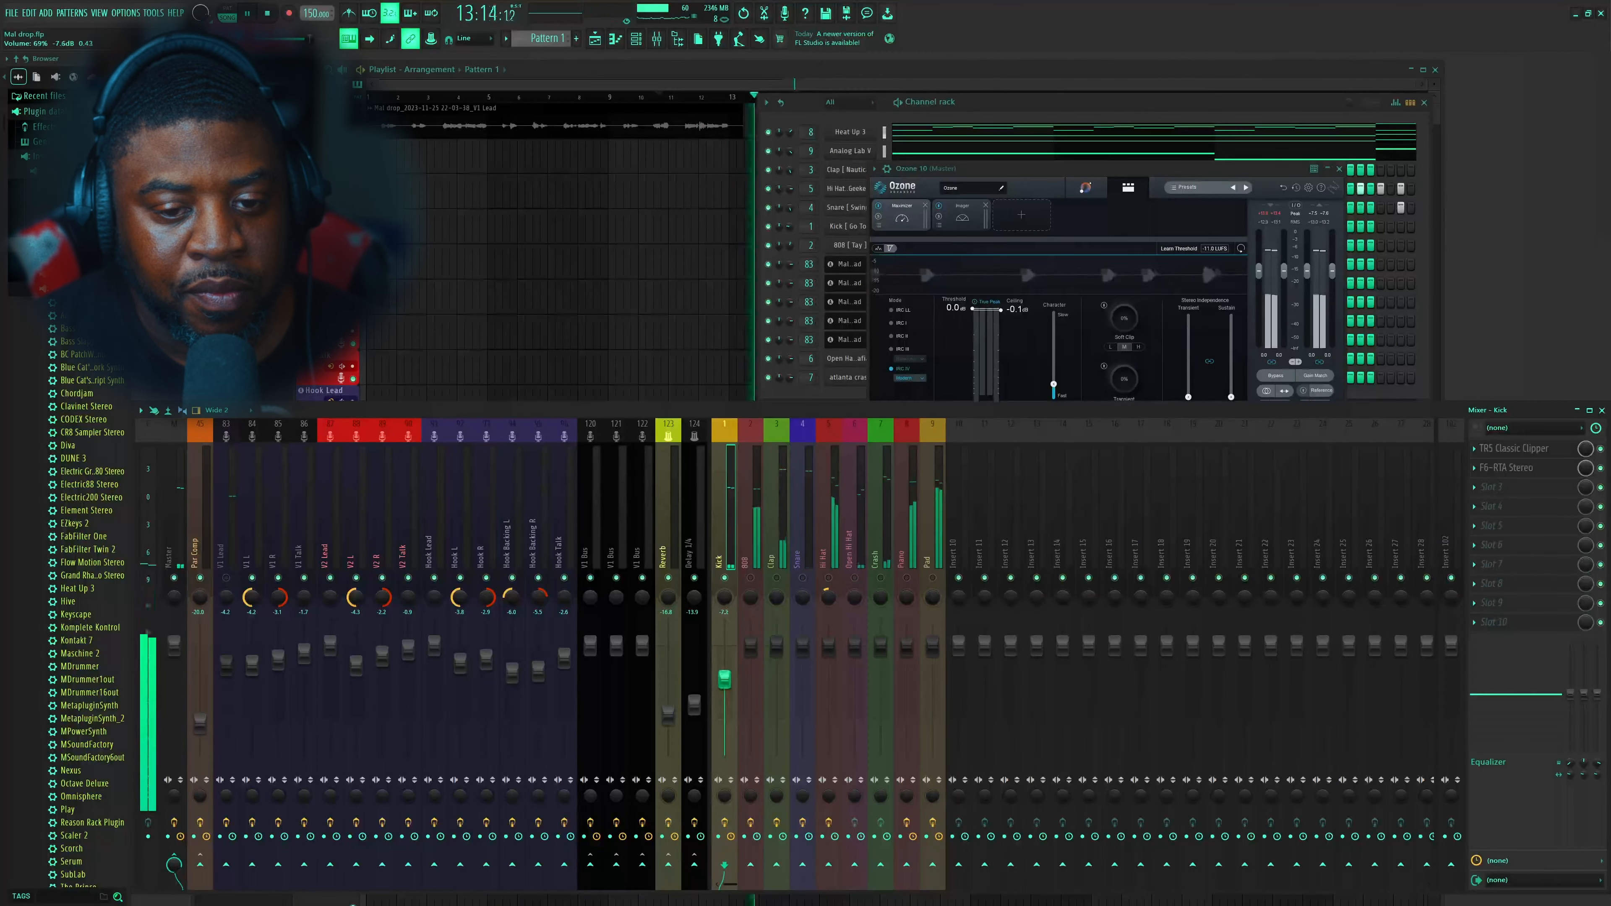
pyautogui.moveTo(724, 680); pyautogui.dragTo(723, 674)
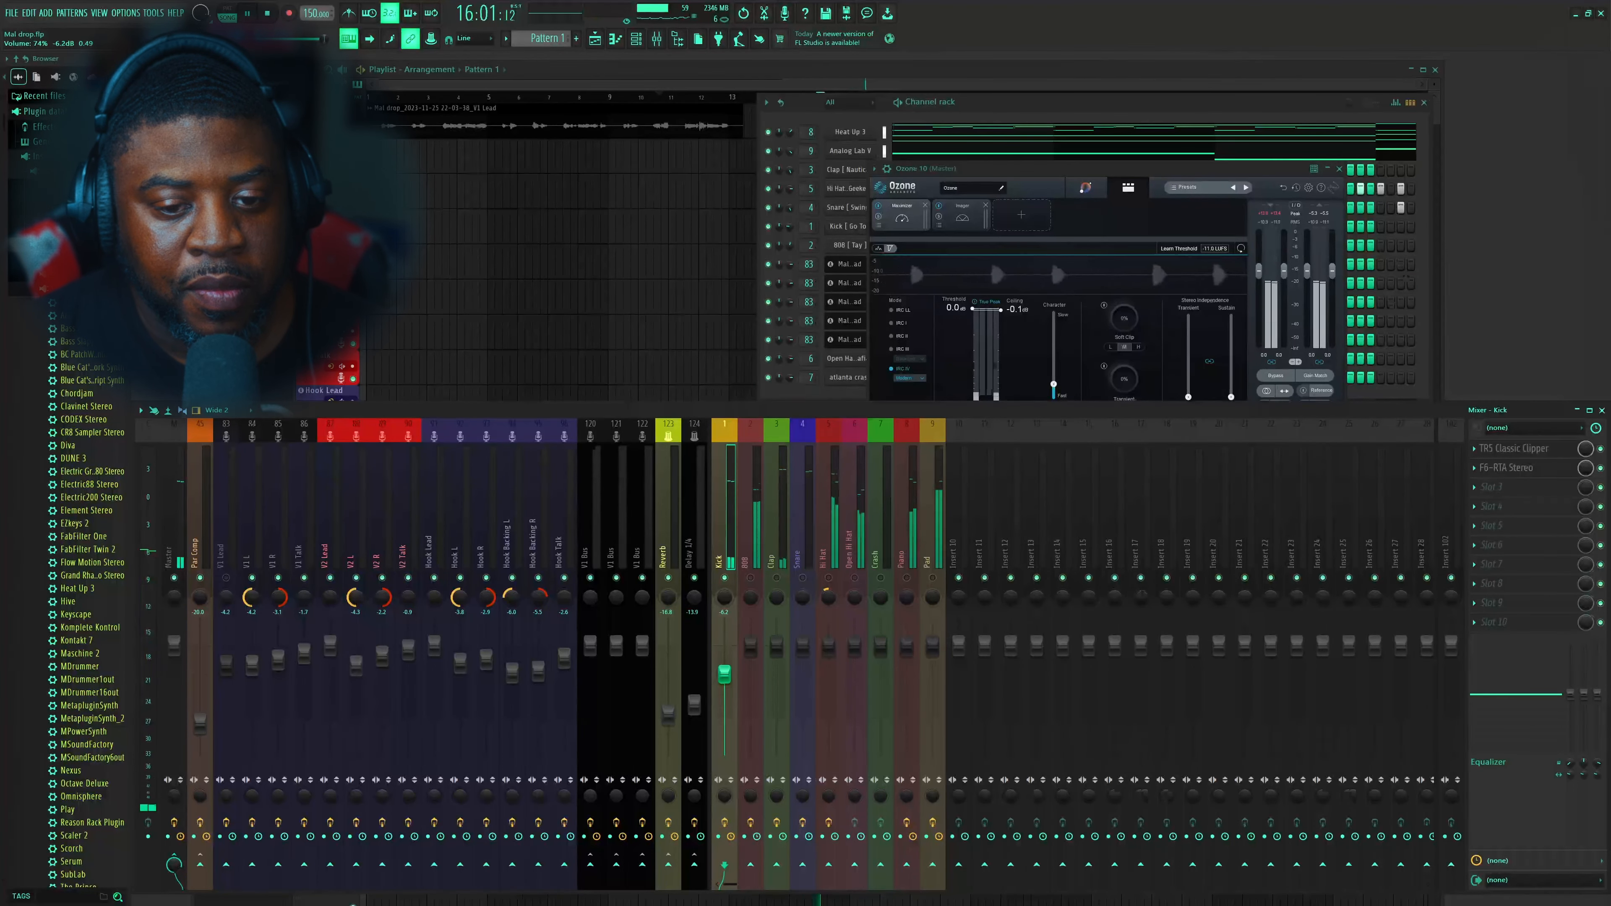
pyautogui.press('space')
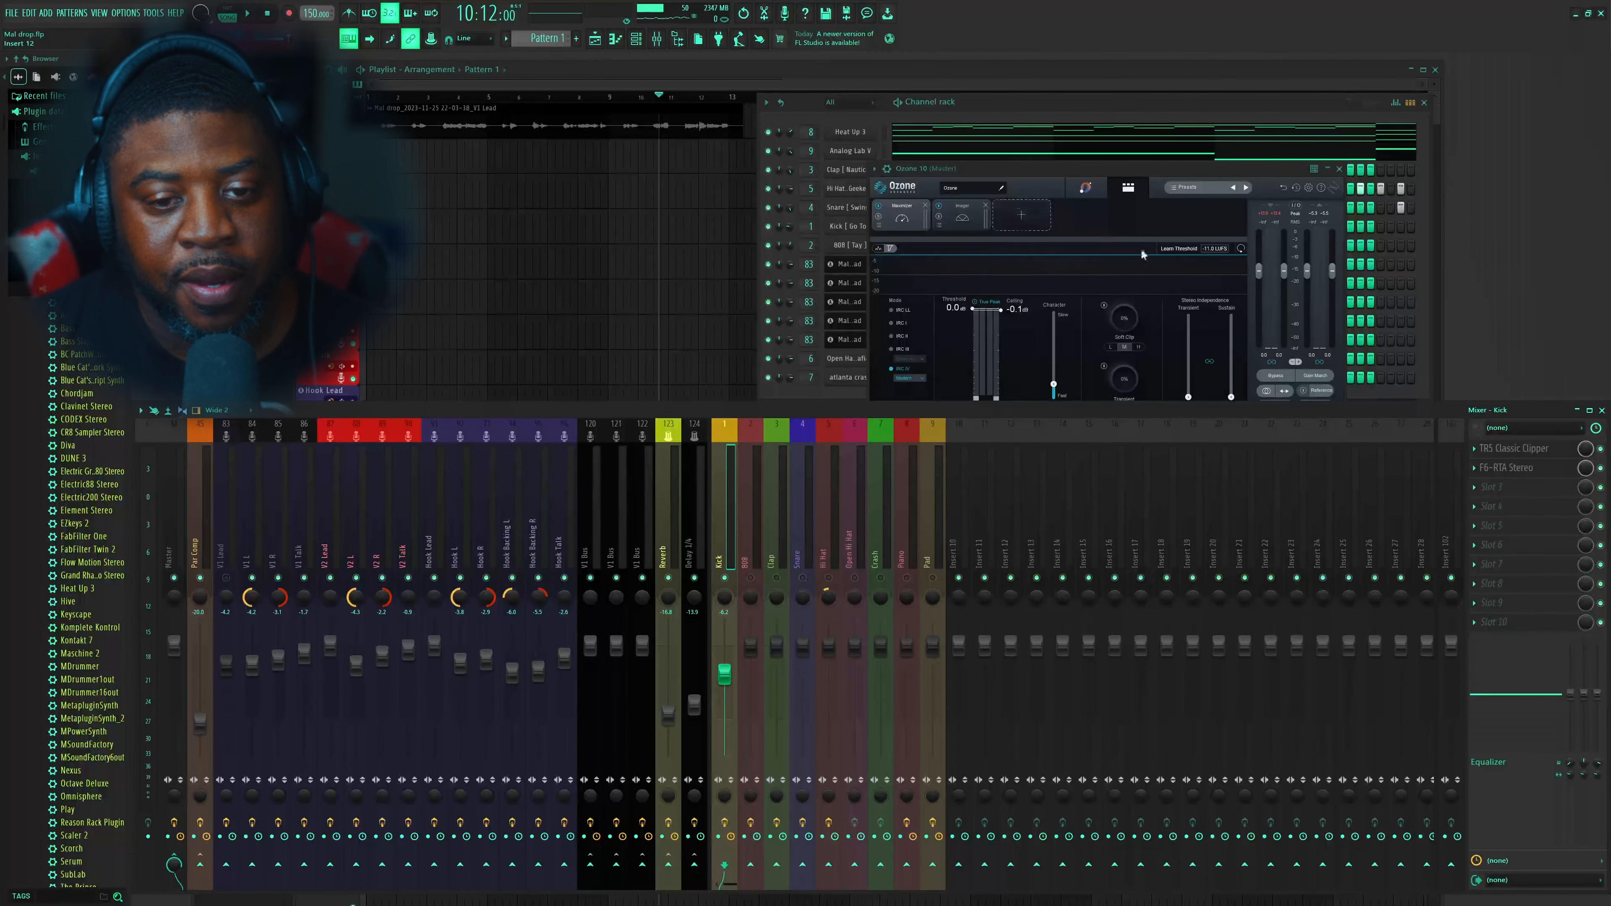
# Play the song with the Imager module of the Master's Ozone 10 displayed, and close the plugin
pyautogui.click(962, 215)
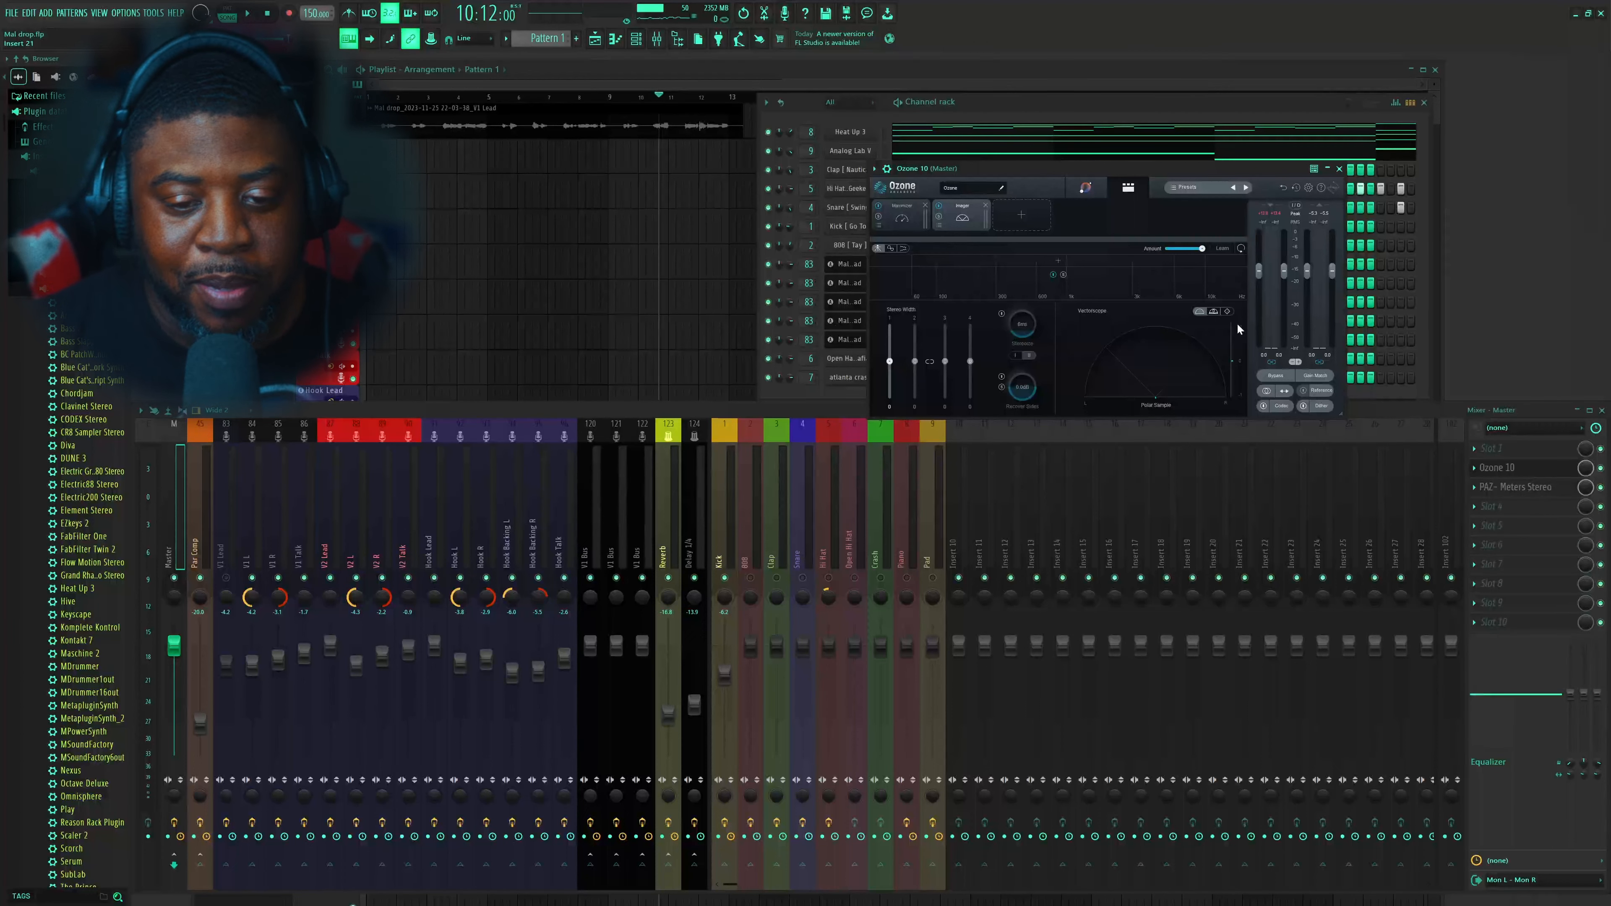
pyautogui.press('space')
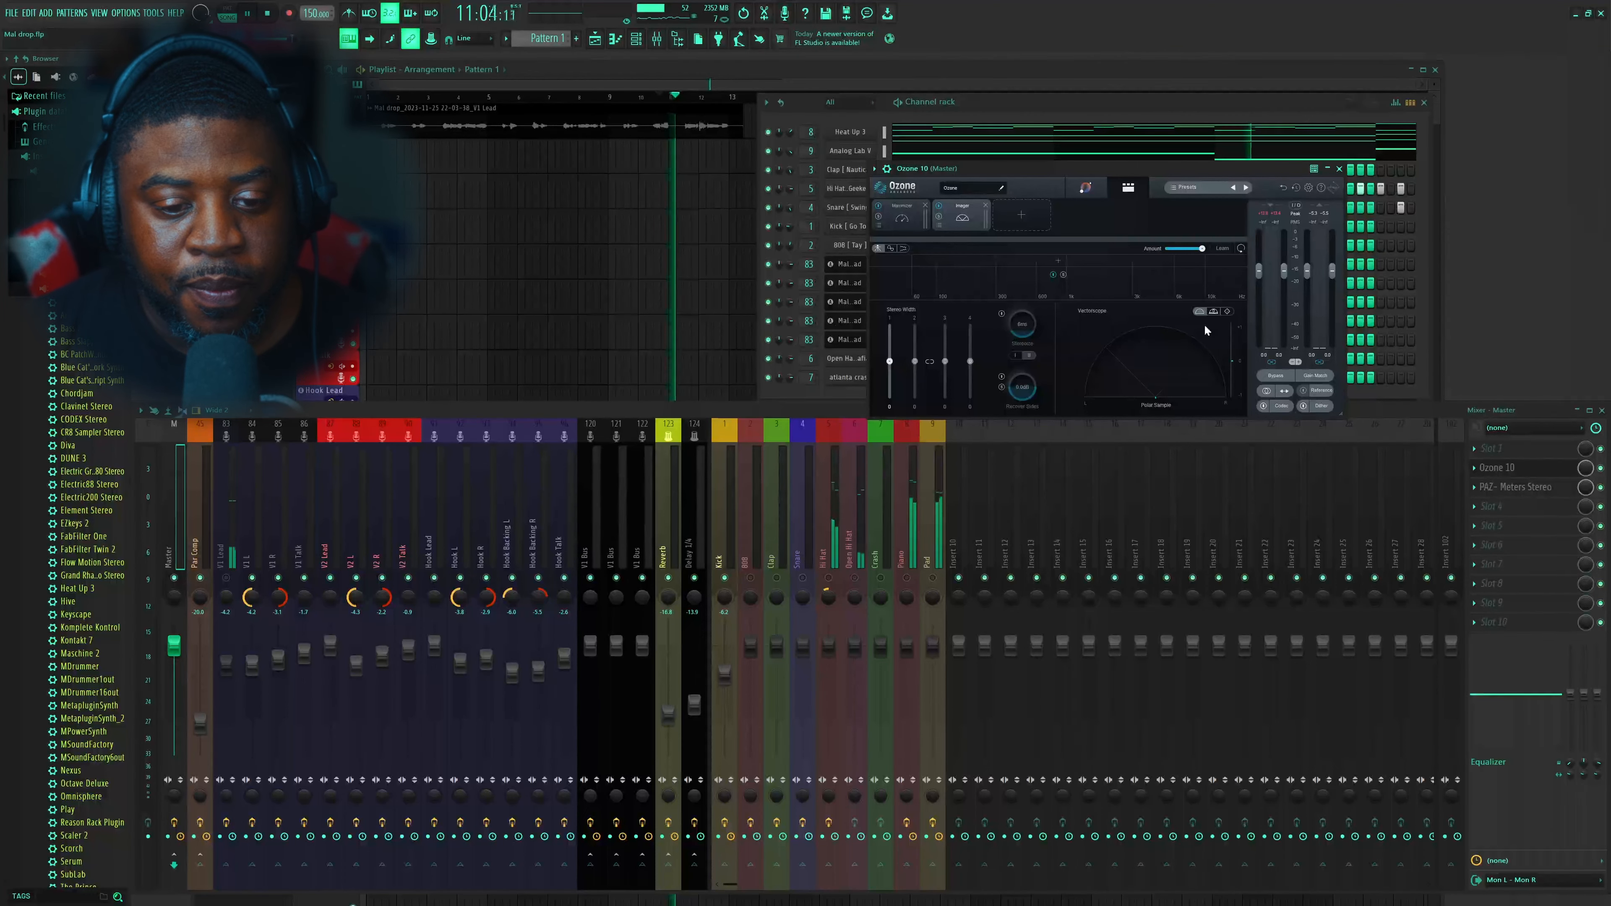
pyautogui.press('space')
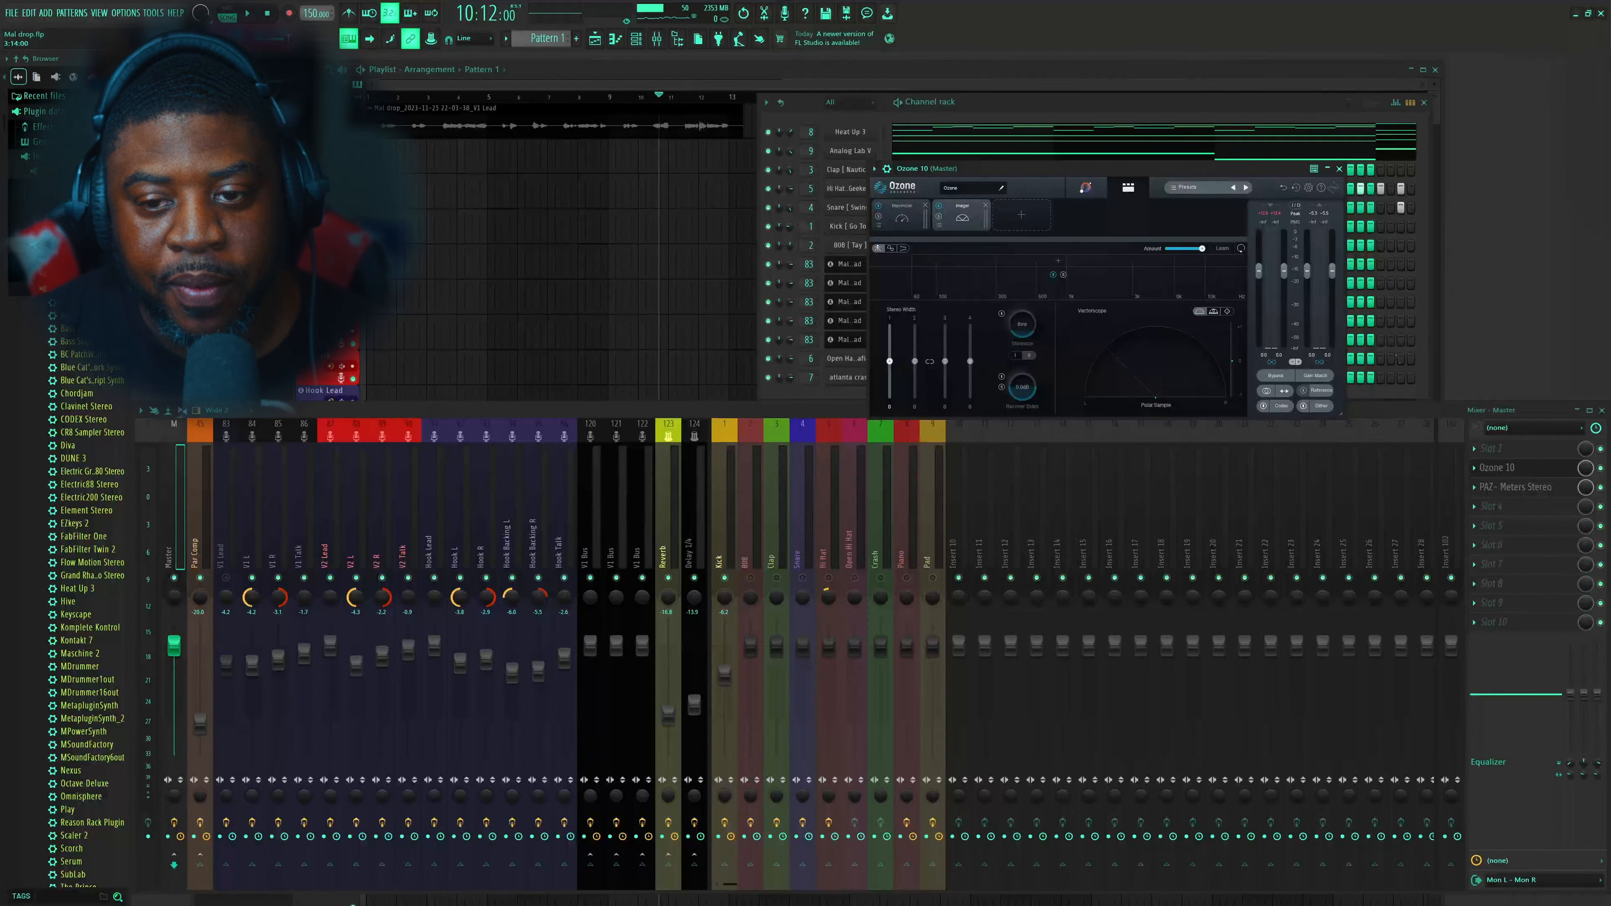
pyautogui.click(1340, 168)
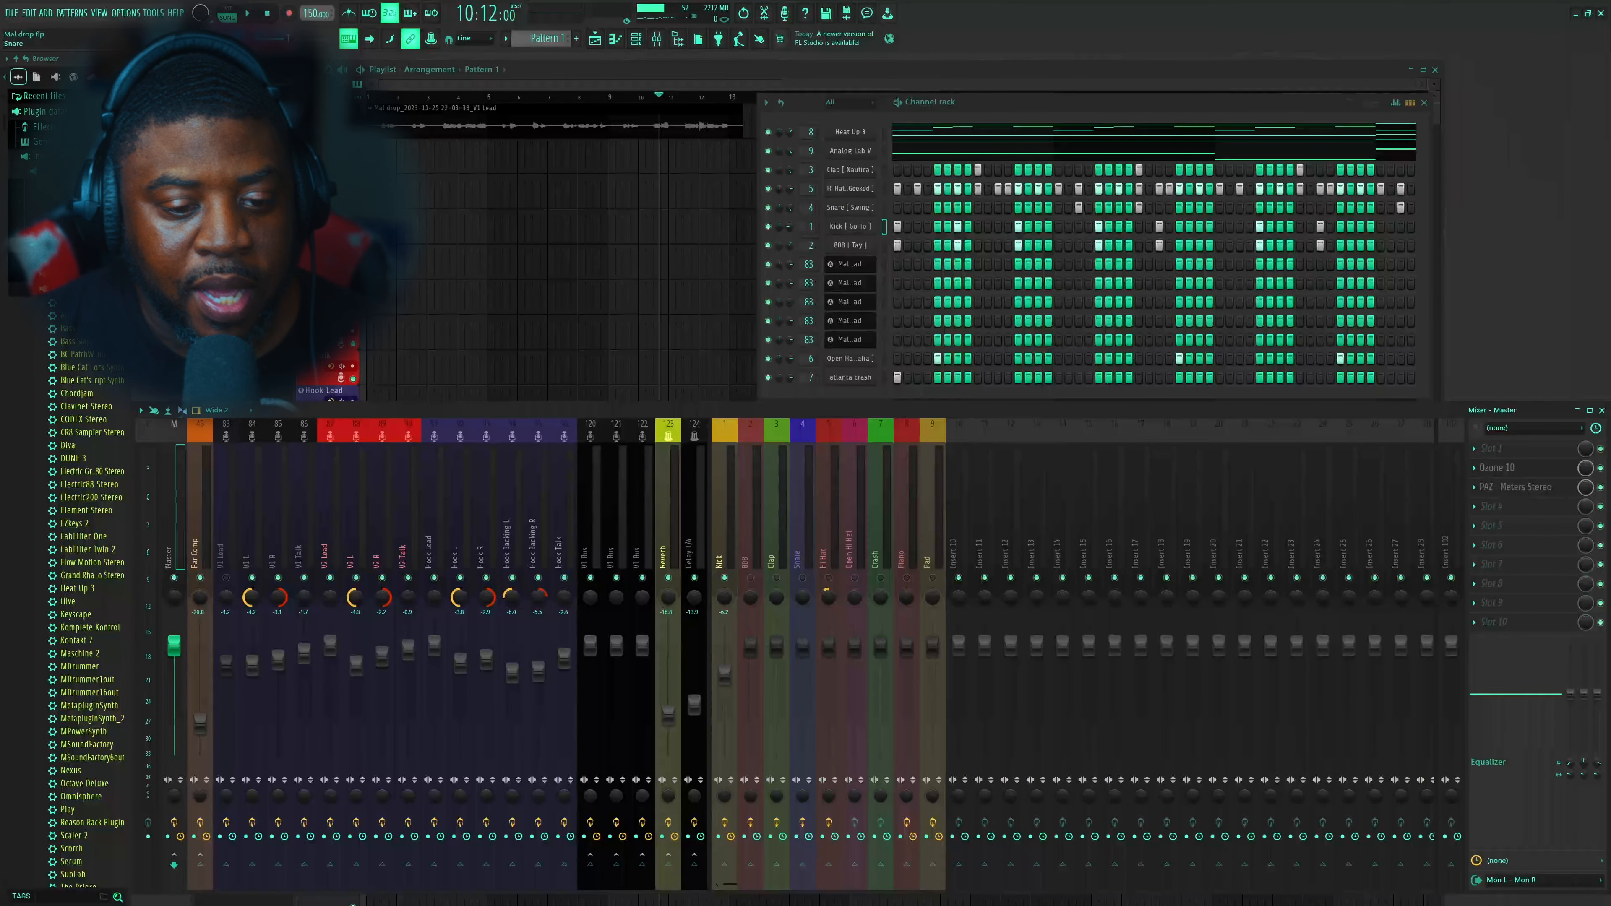
# Review the 808 track's F6-RTA Mono EQ settings and play the song to check the 808's level
pyautogui.click(754, 531)
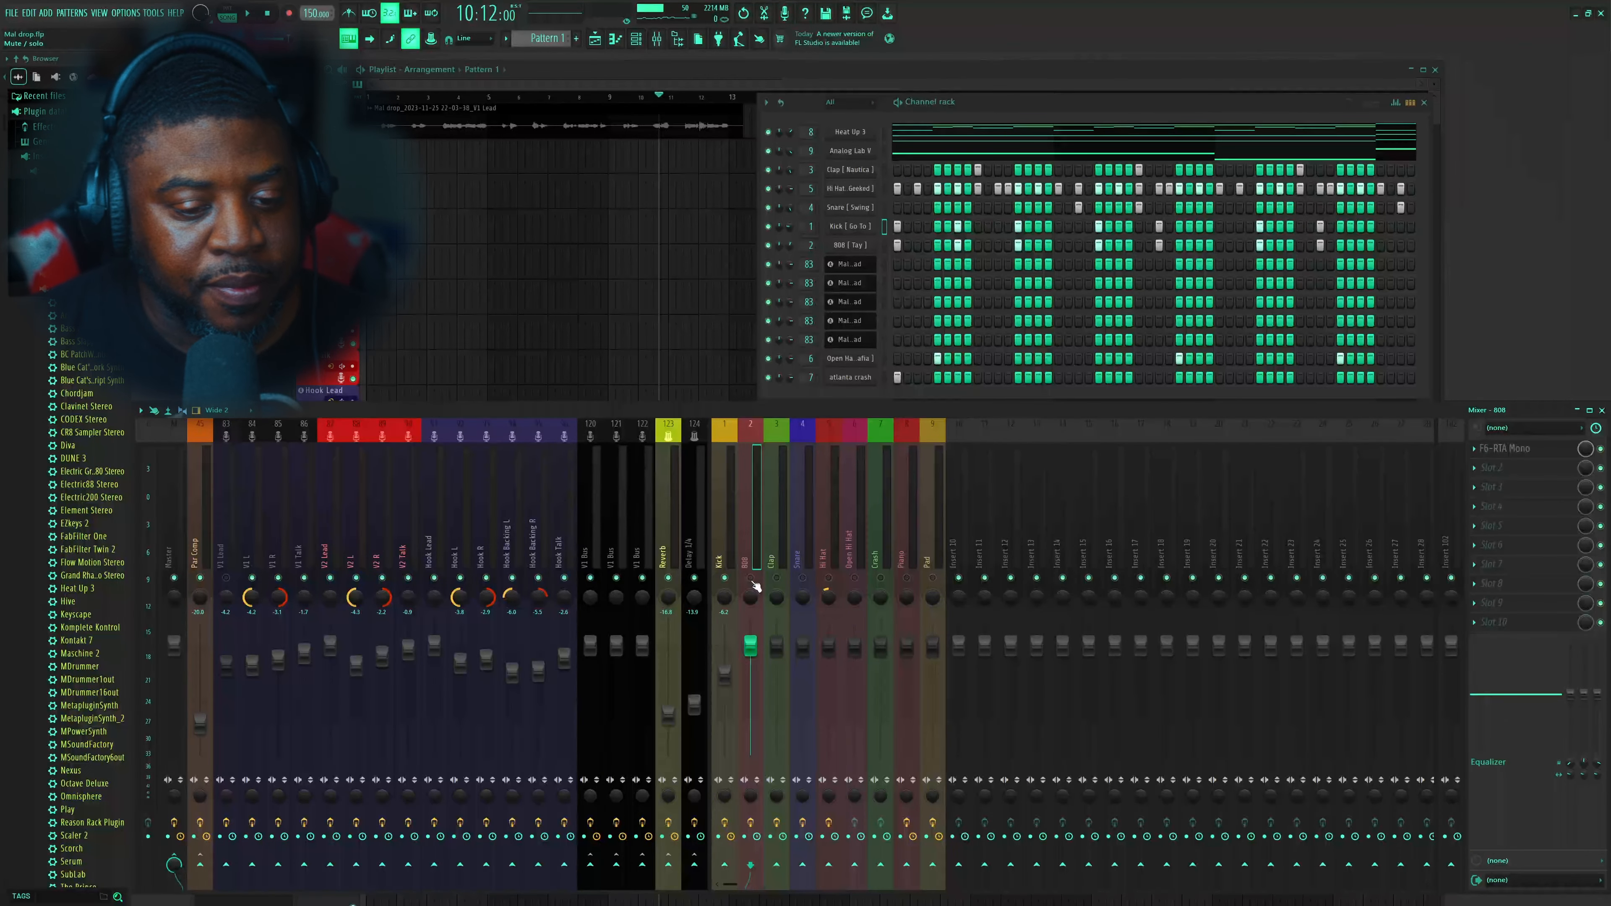
pyautogui.click(725, 578)
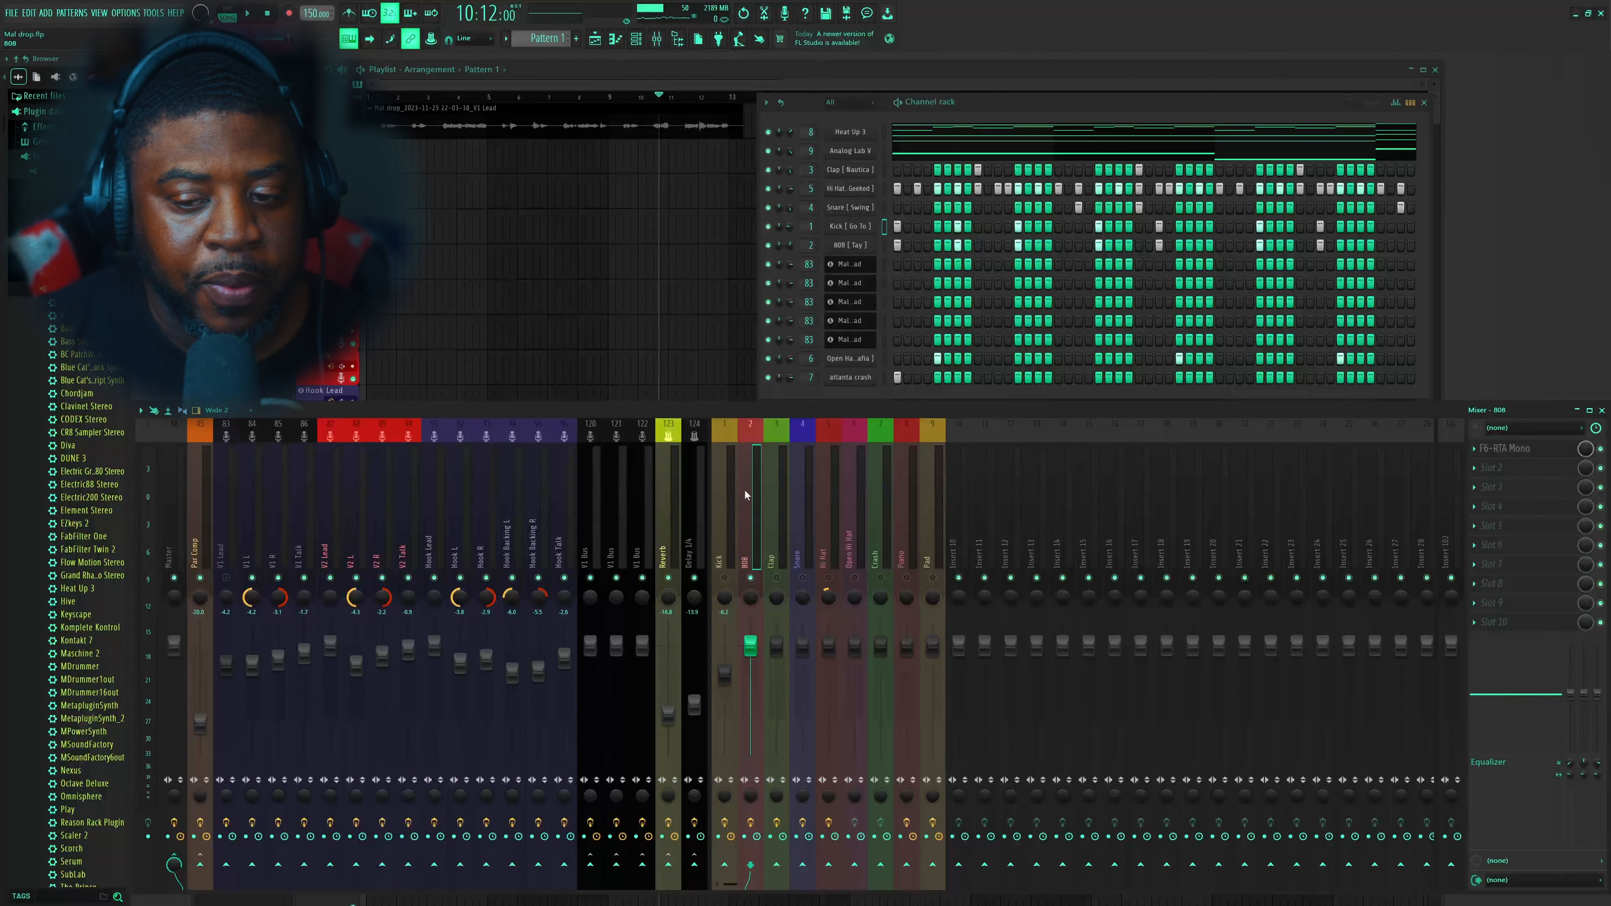
pyautogui.click(1514, 450)
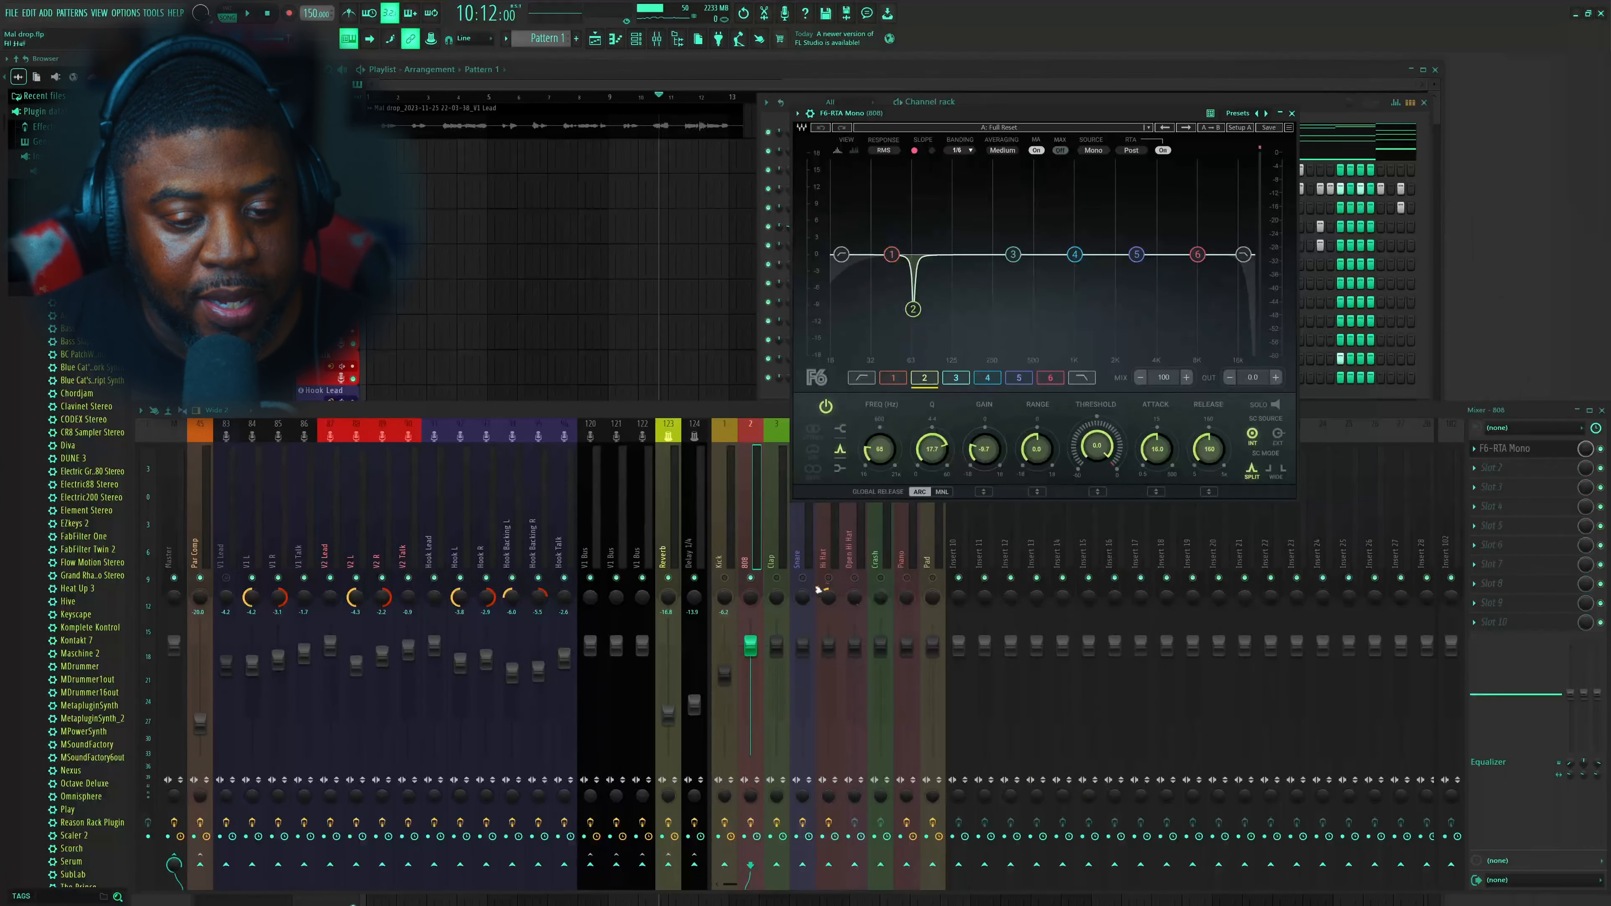
pyautogui.click(1293, 114)
pyautogui.press('space')
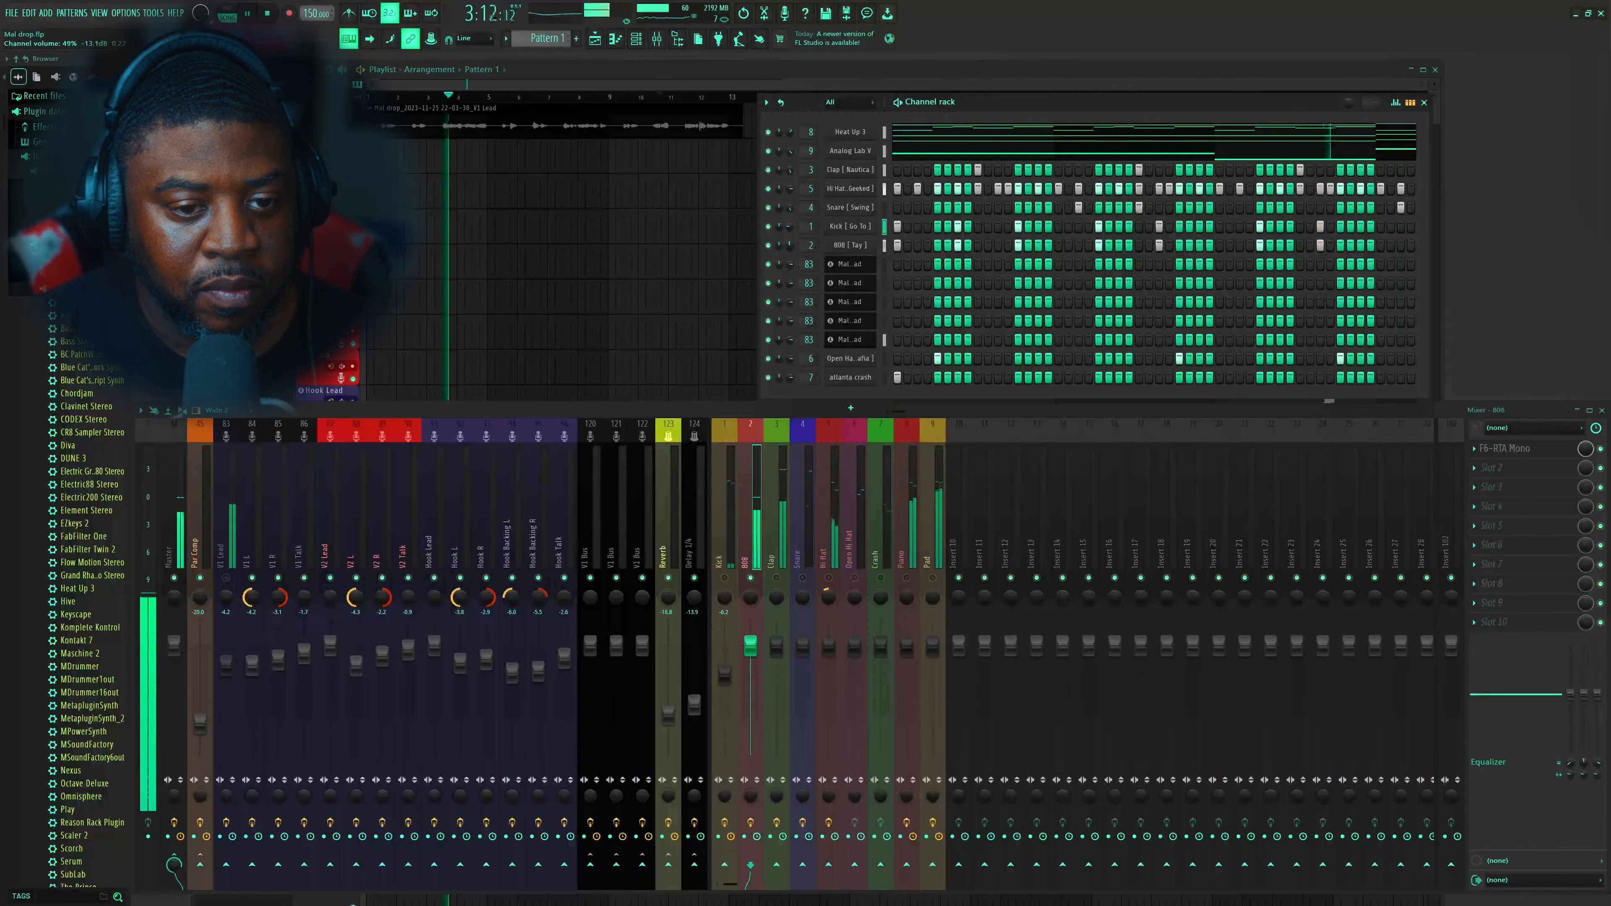
pyautogui.press('space')
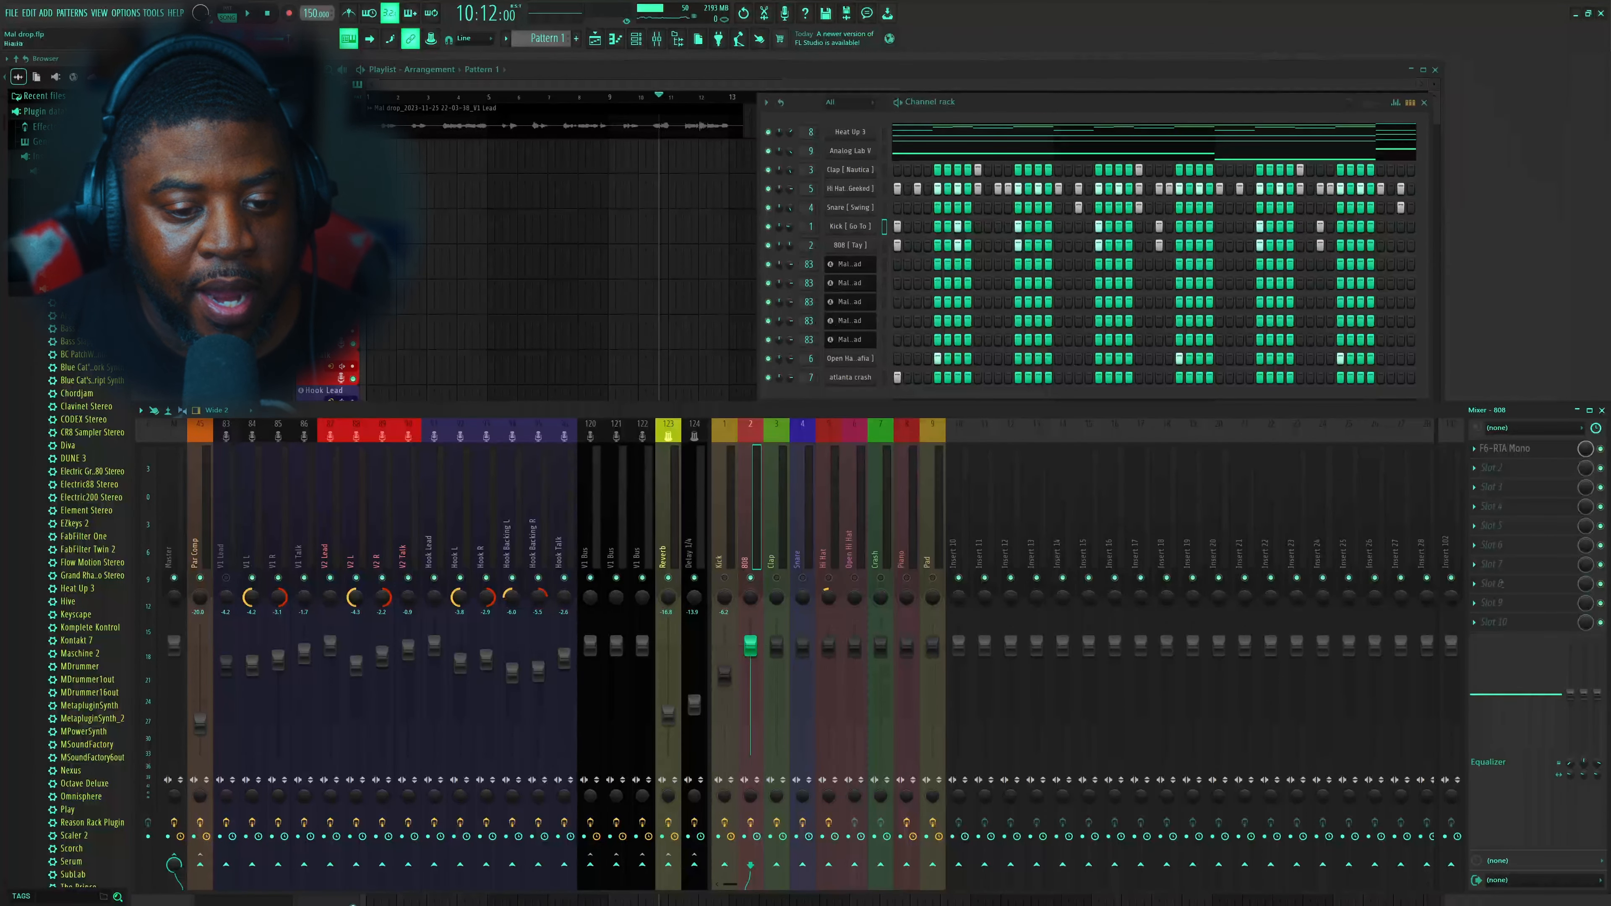
# Load Shadow Hills Mastering Compressor in the 808's second slot and adjust its first-channel optical threshold during playback
pyautogui.click(1478, 470)
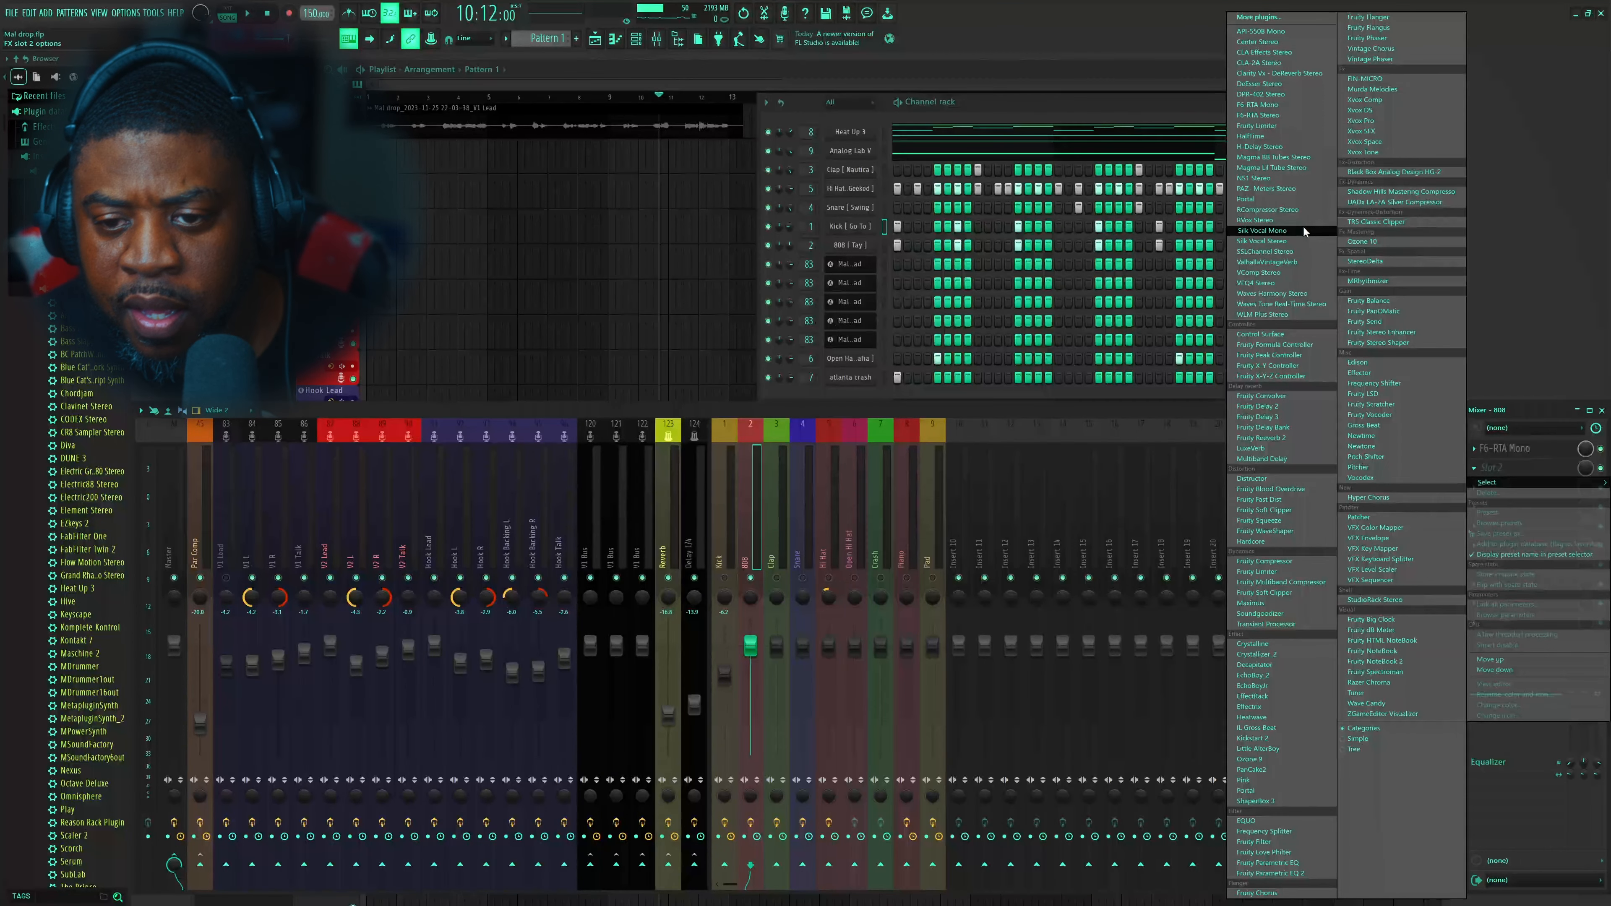
pyautogui.click(1384, 192)
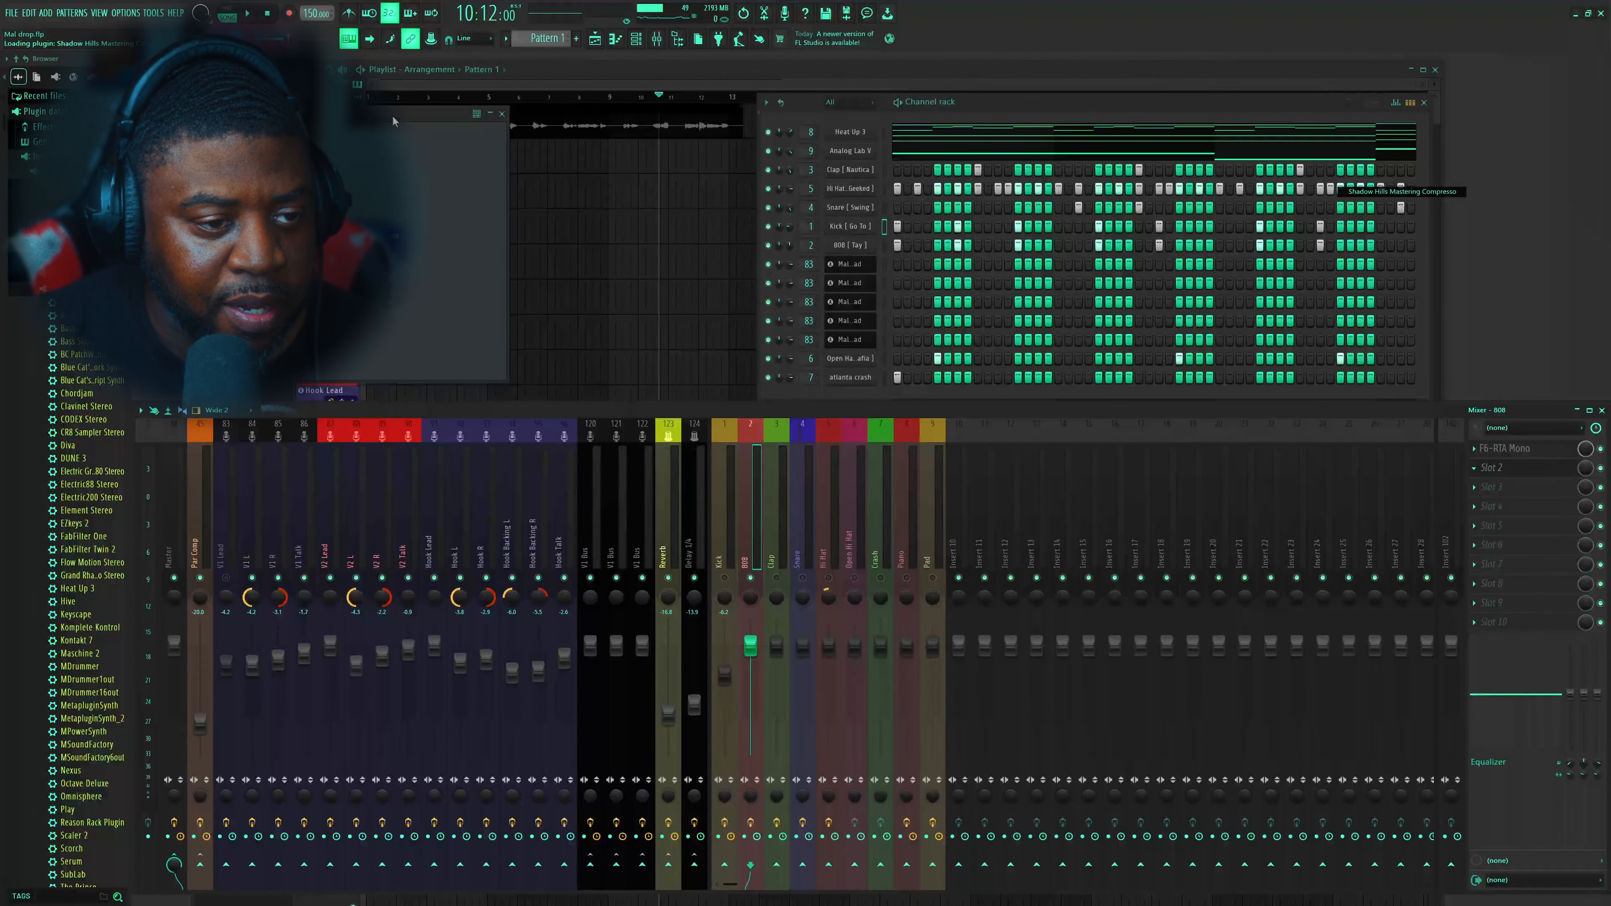
pyautogui.moveTo(391, 120)
pyautogui.mouseDown()
pyautogui.moveTo(1103, 283)
pyautogui.moveTo(1091, 197)
pyautogui.mouseUp()
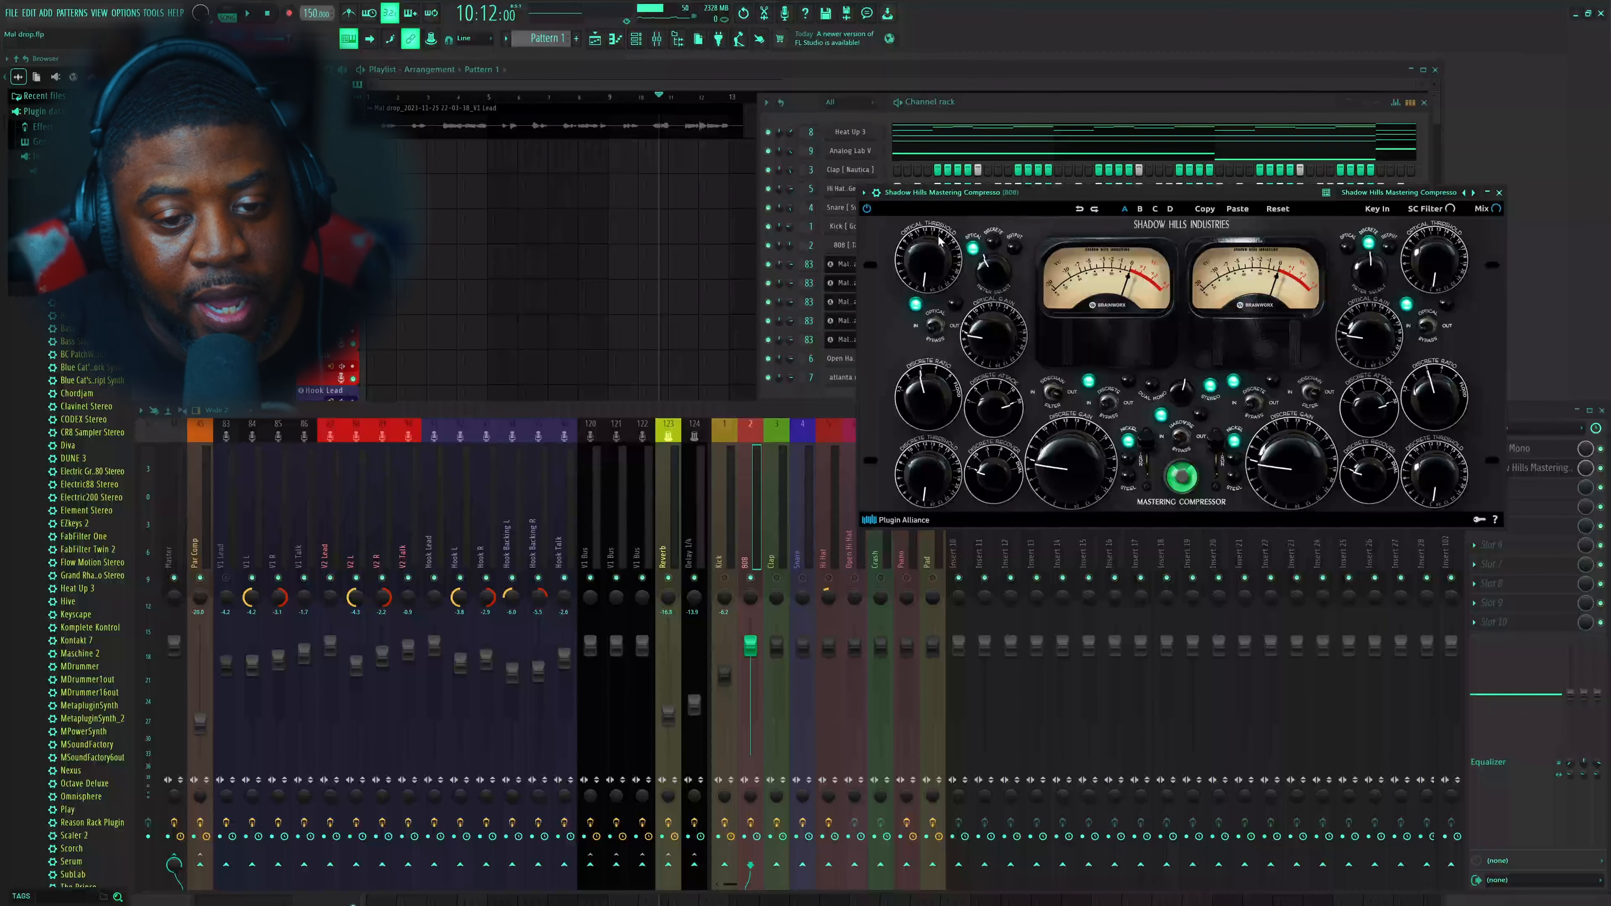
pyautogui.press('space')
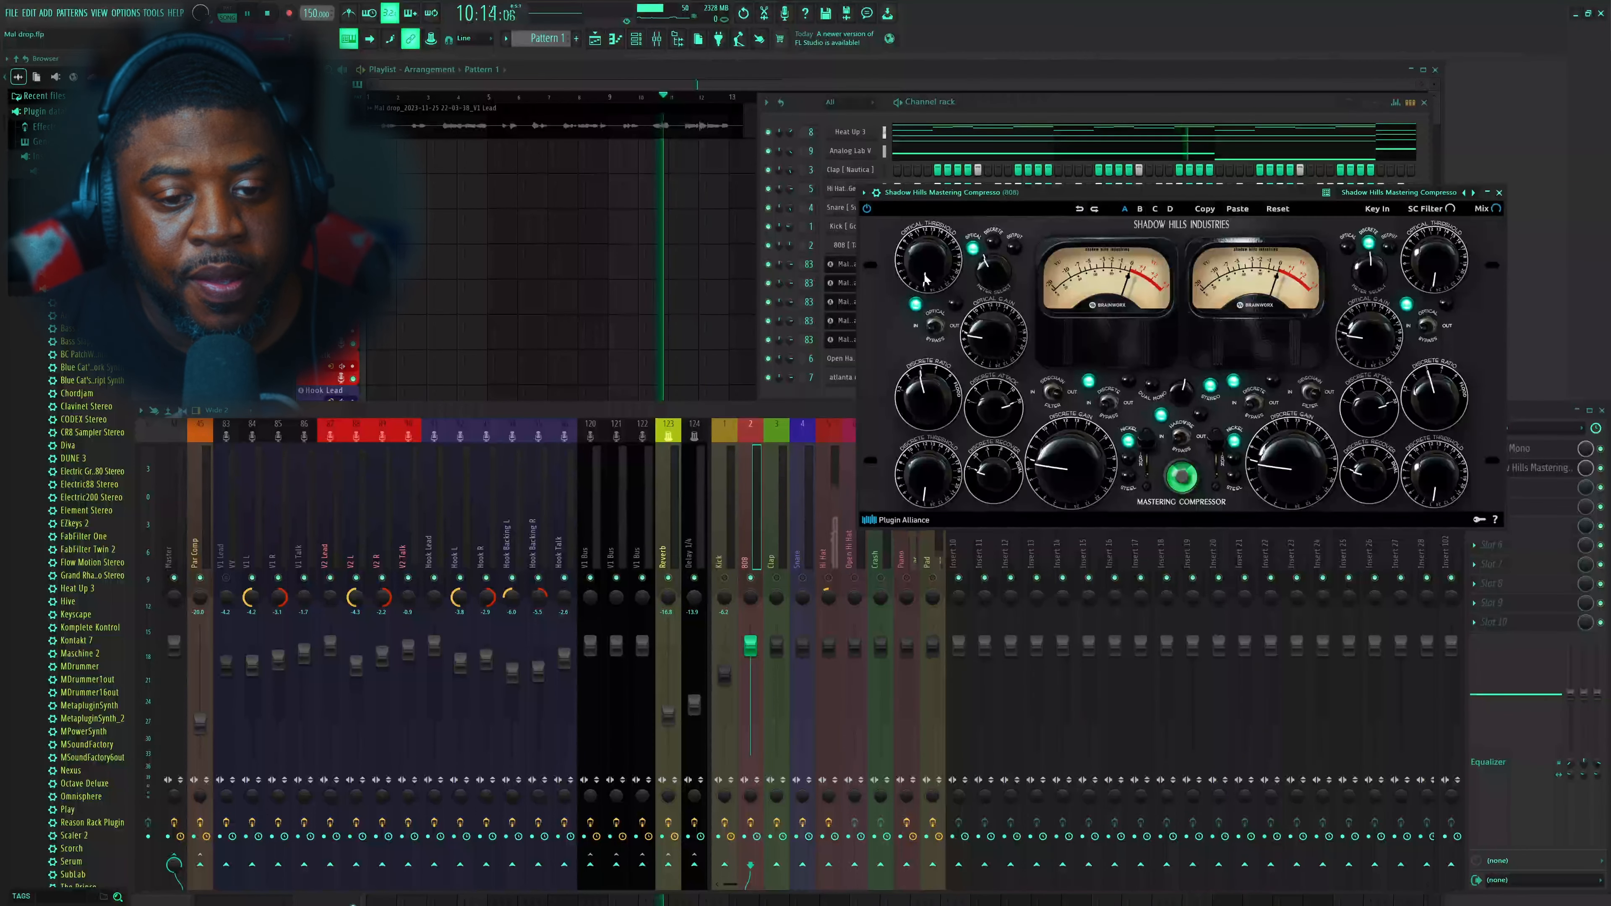
pyautogui.moveTo(937, 266); pyautogui.dragTo(956, 177)
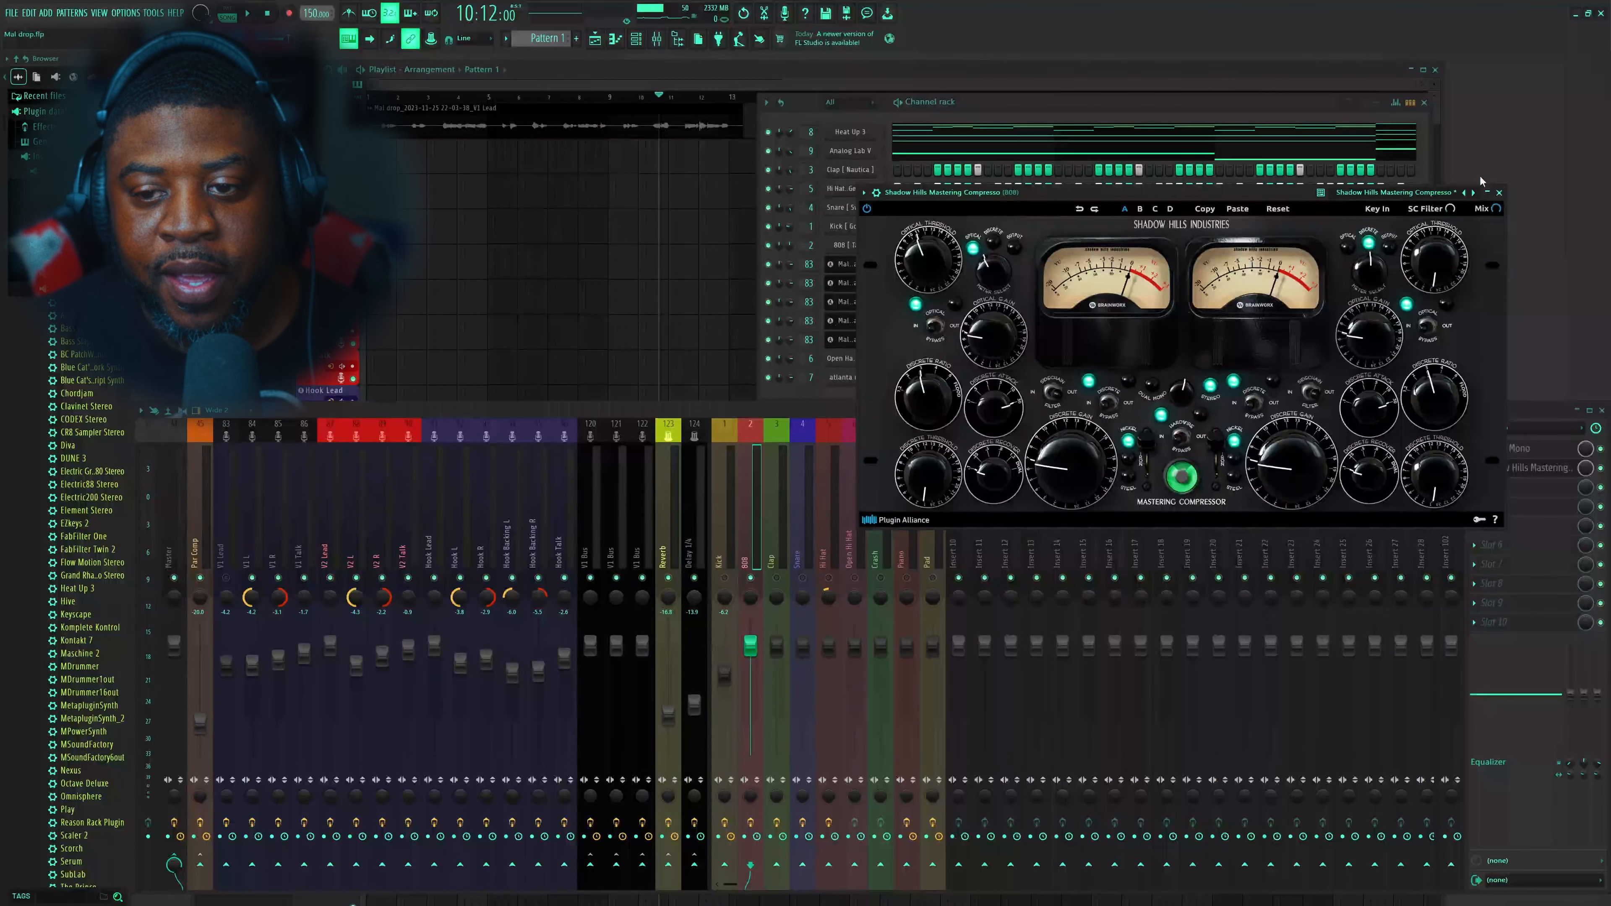
pyautogui.click(1499, 192)
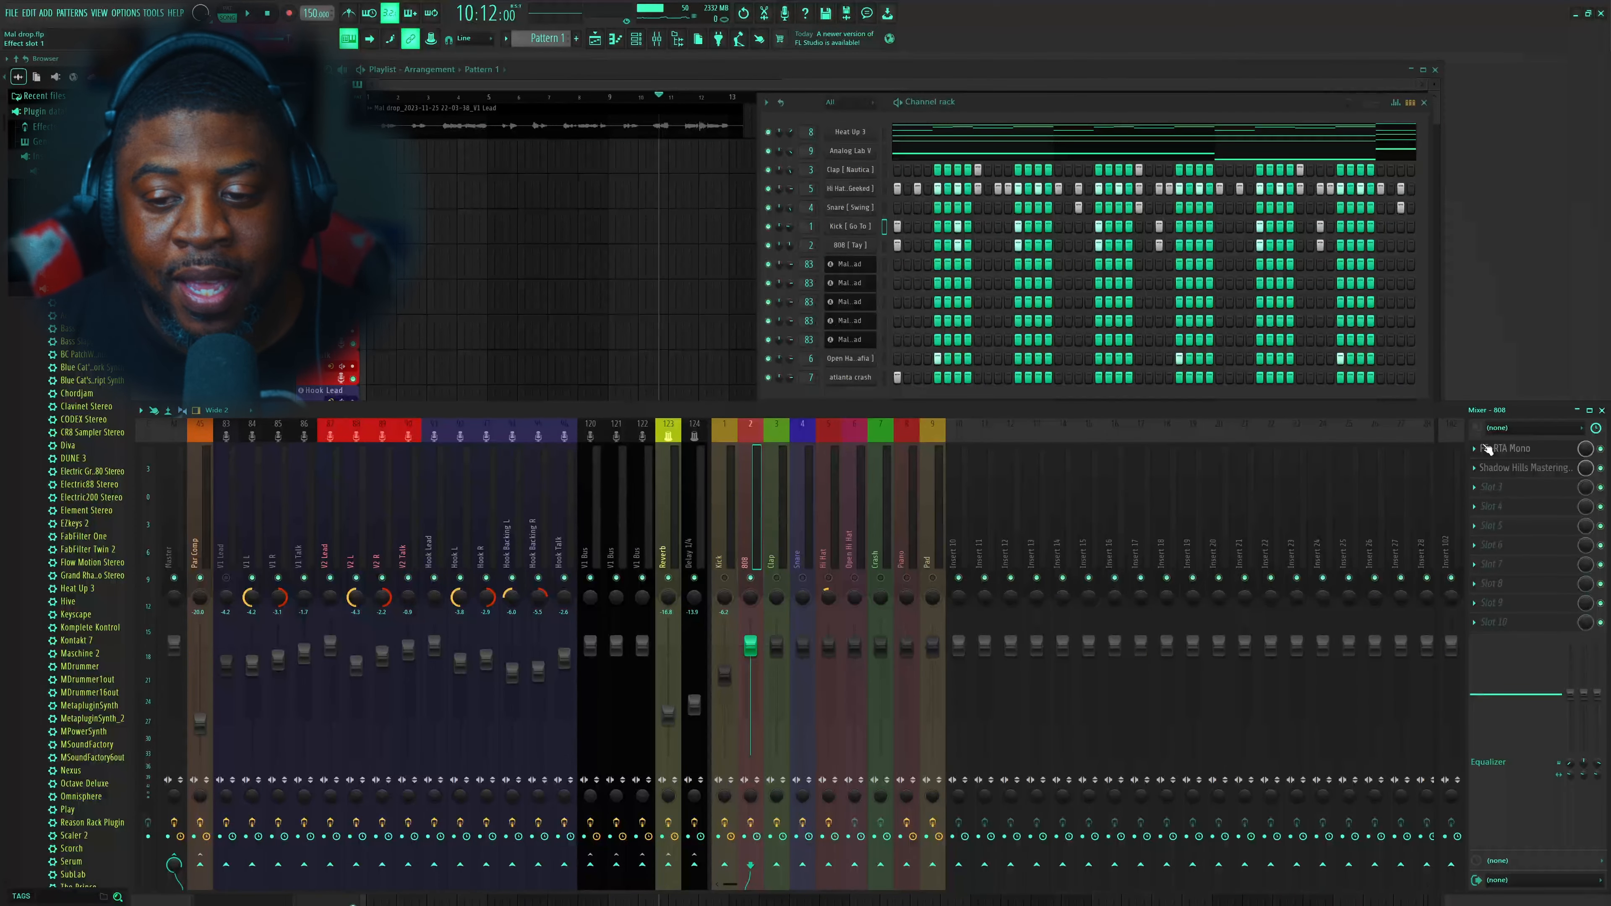
# Load Black Box Analog Design HG-2 in the 808's third slot and move its window clear of the playlist
pyautogui.click(1480, 492)
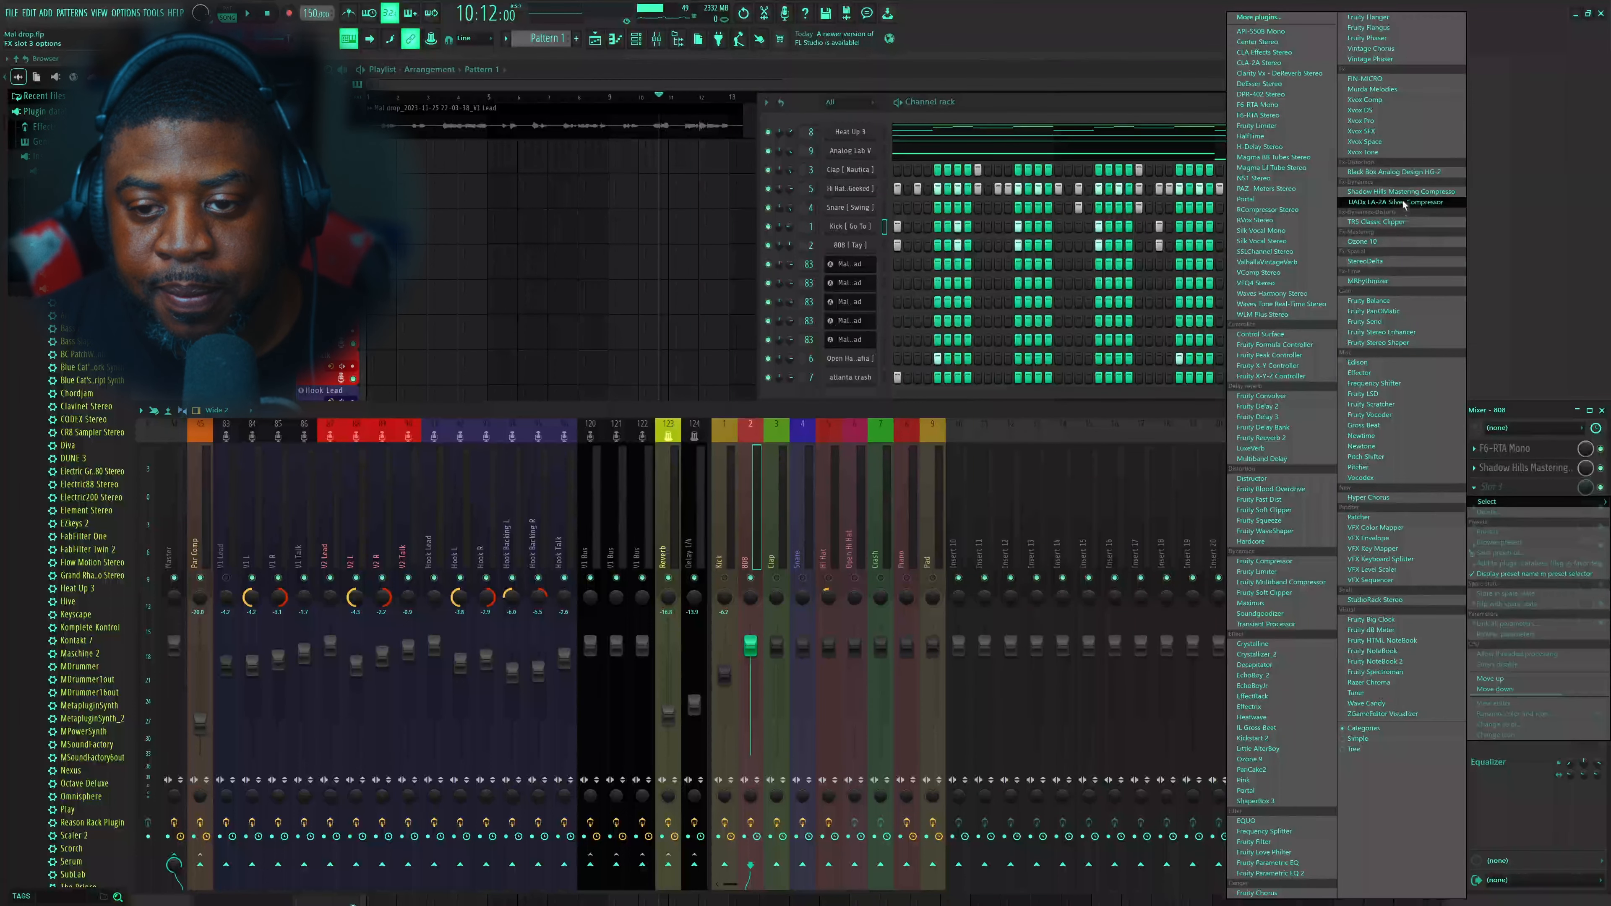
pyautogui.click(1400, 172)
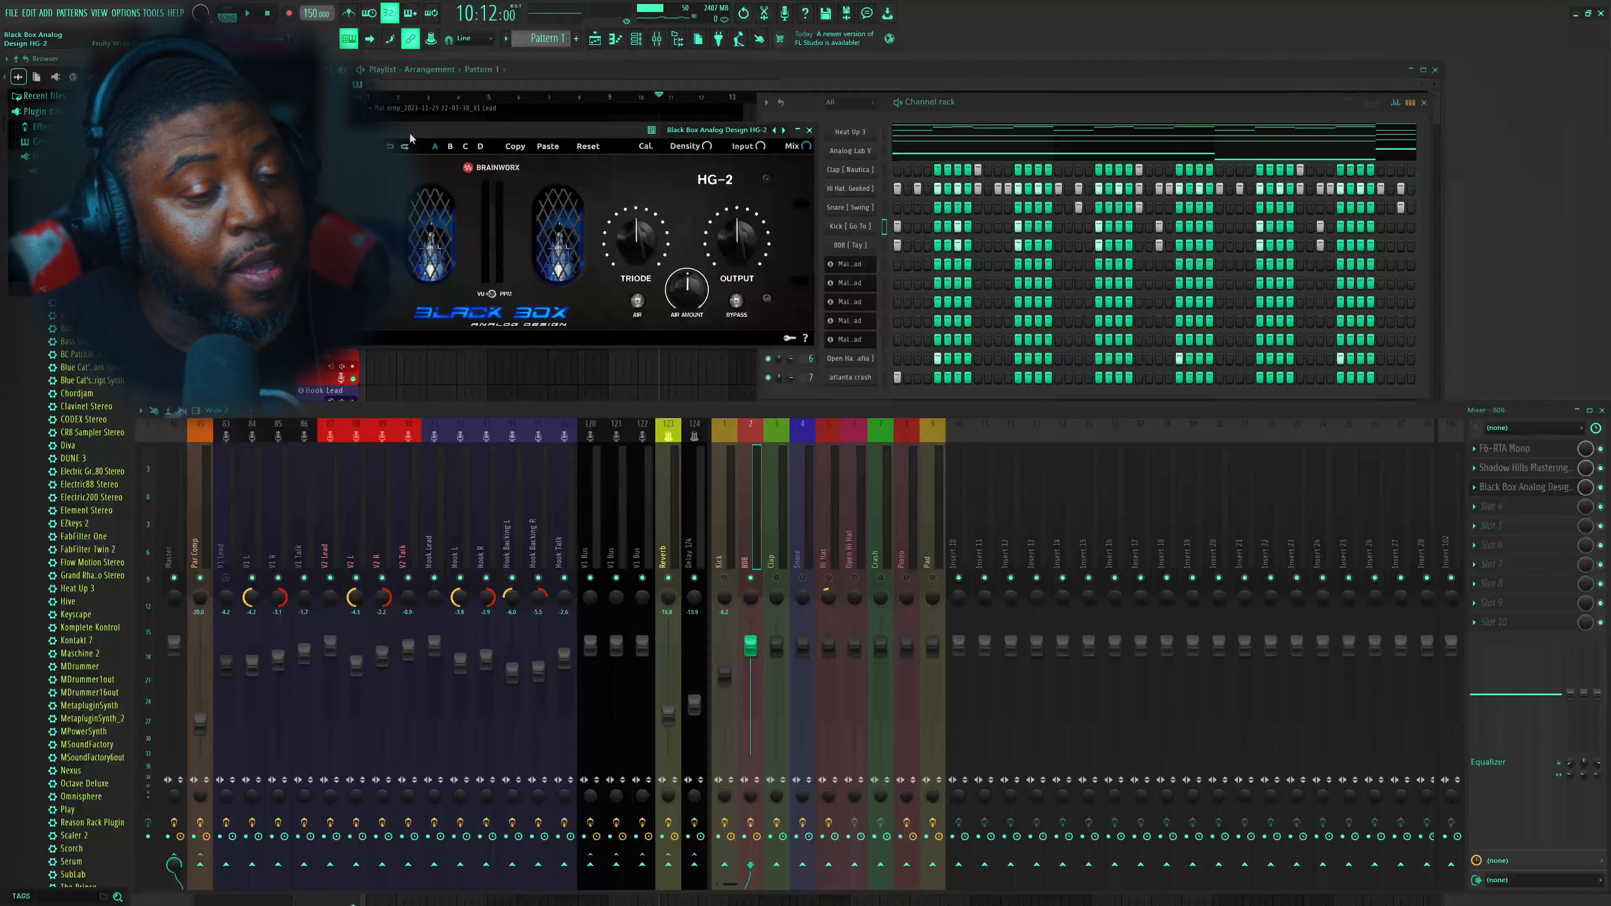
pyautogui.moveTo(419, 131); pyautogui.dragTo(1131, 252)
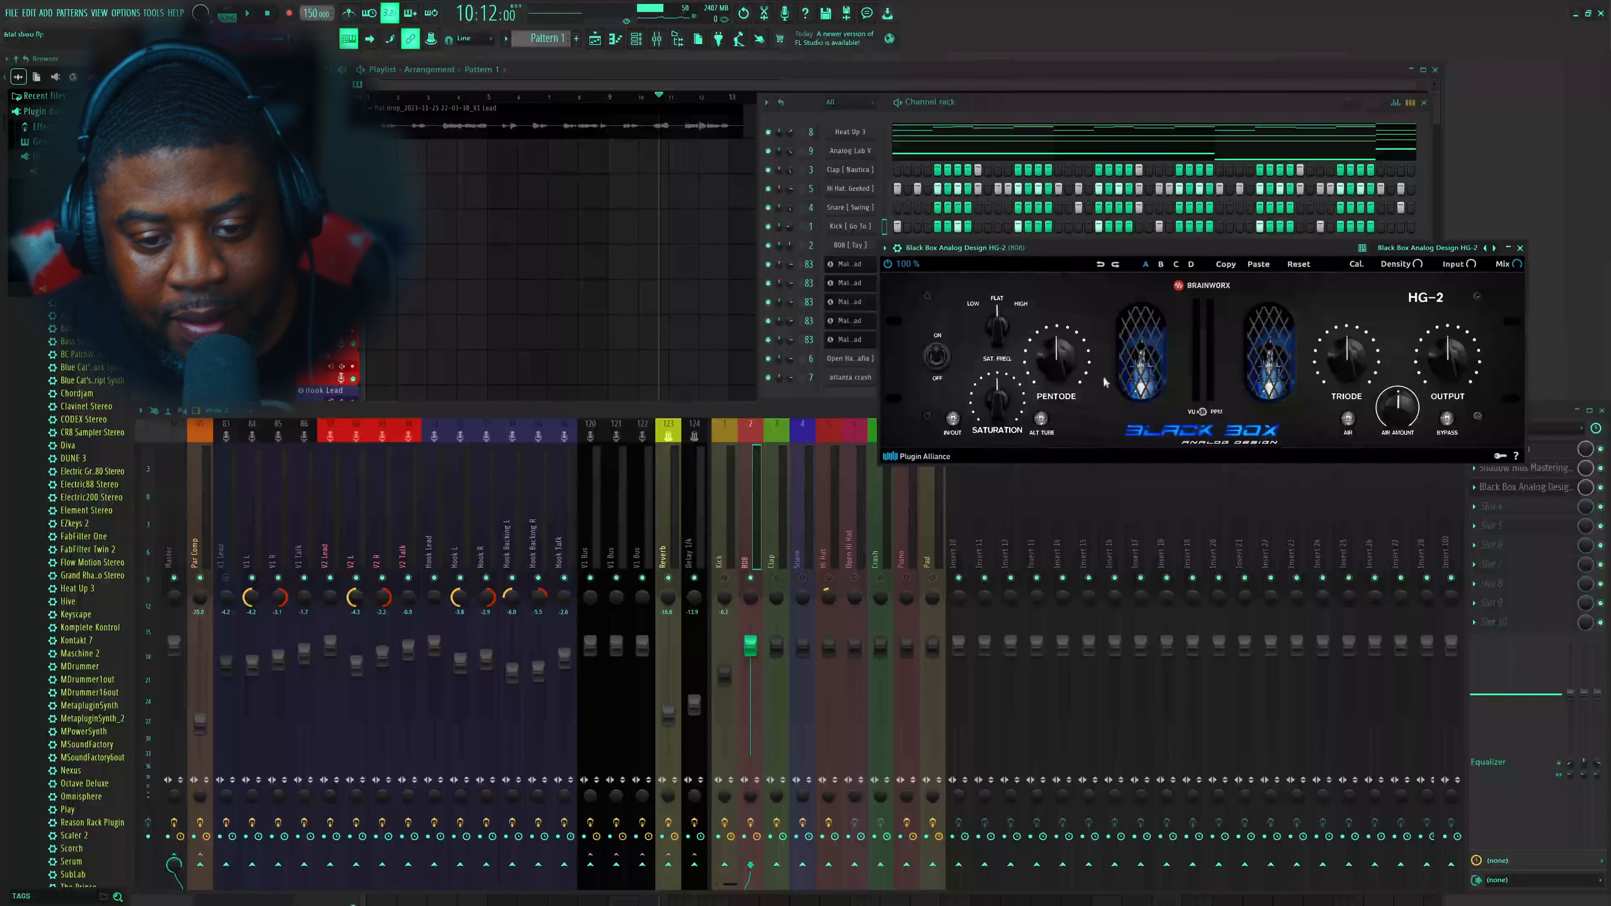
# Enable the HG-2's alternate tube, saturation and air circuits on the 808, adjusting its saturation and triode while the song plays
pyautogui.click(1041, 419)
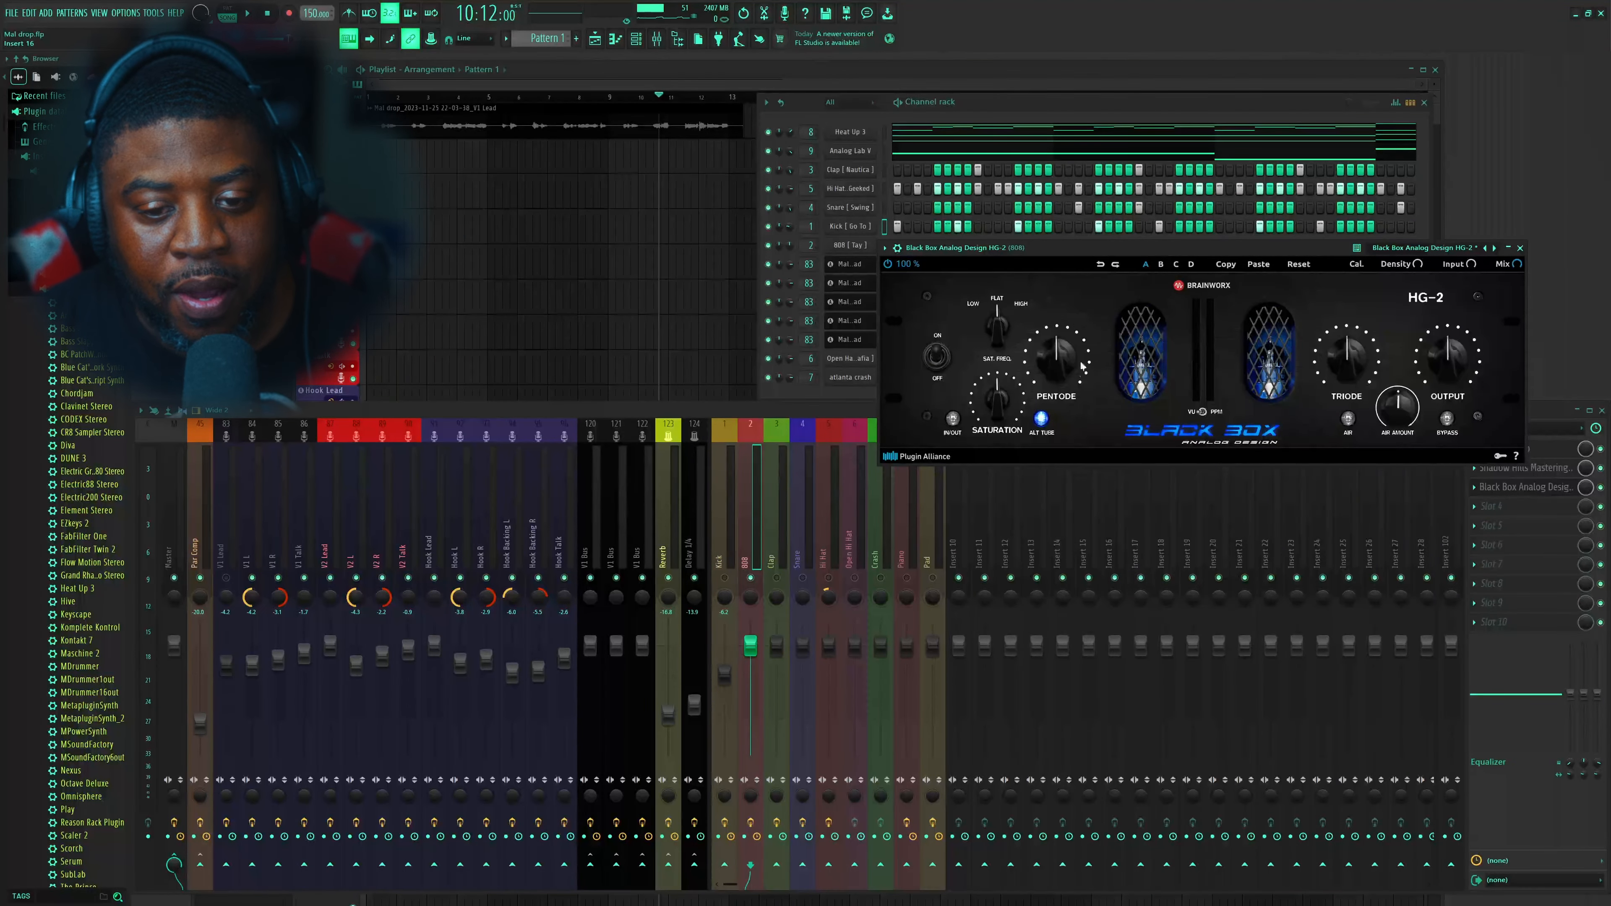
pyautogui.press('space')
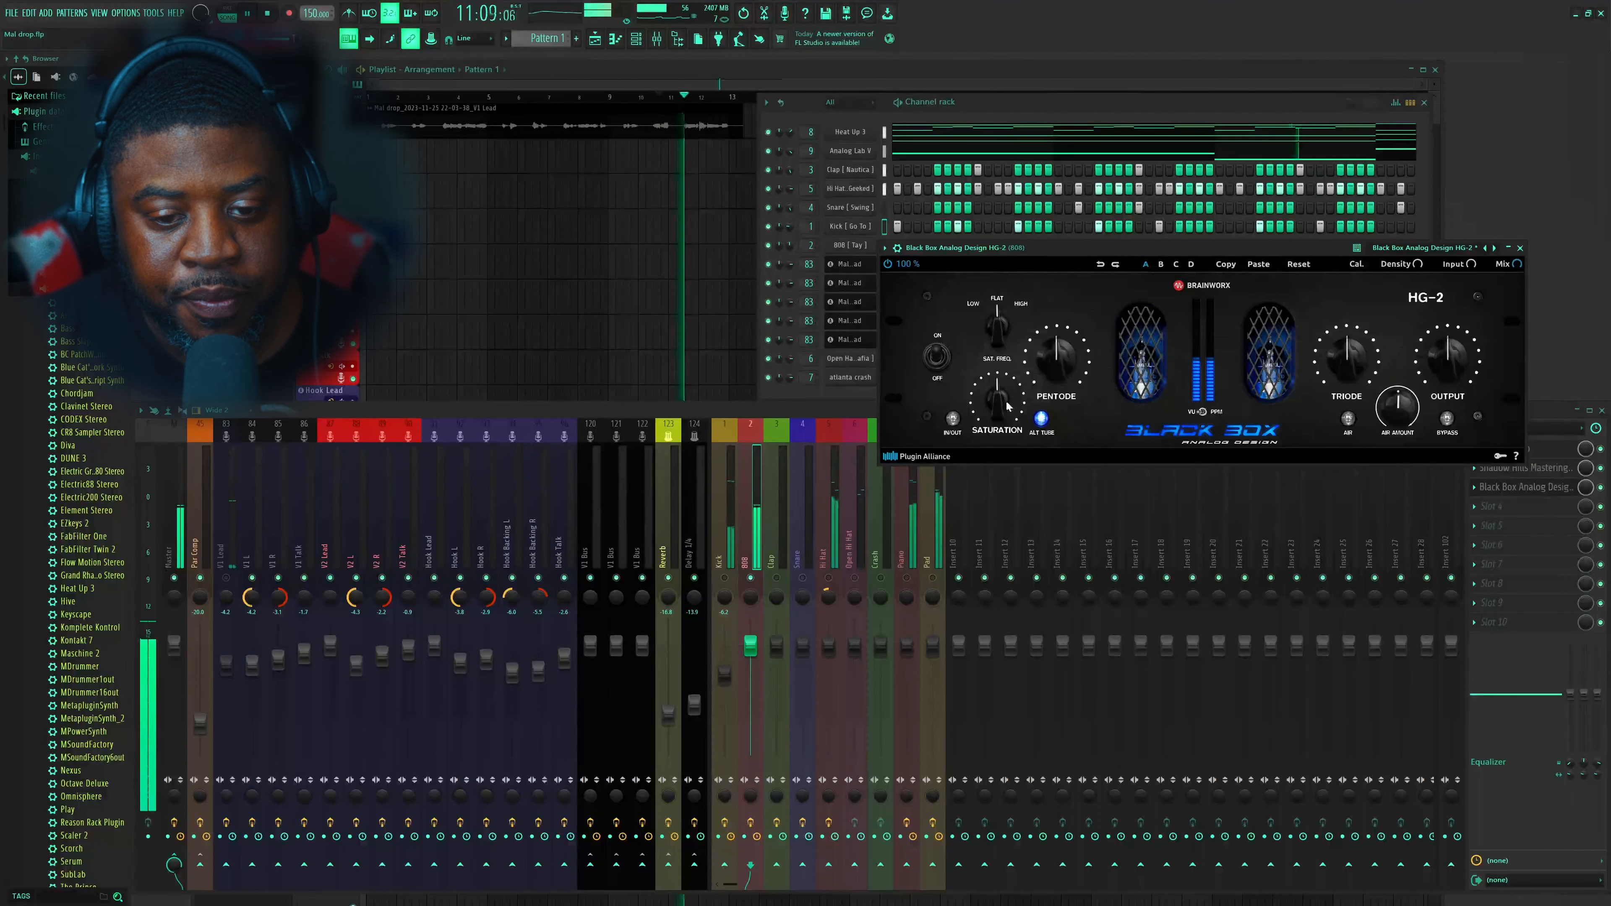
pyautogui.moveTo(1003, 406)
pyautogui.mouseDown()
pyautogui.moveTo(1052, 351)
pyautogui.moveTo(997, 398)
pyautogui.mouseUp()
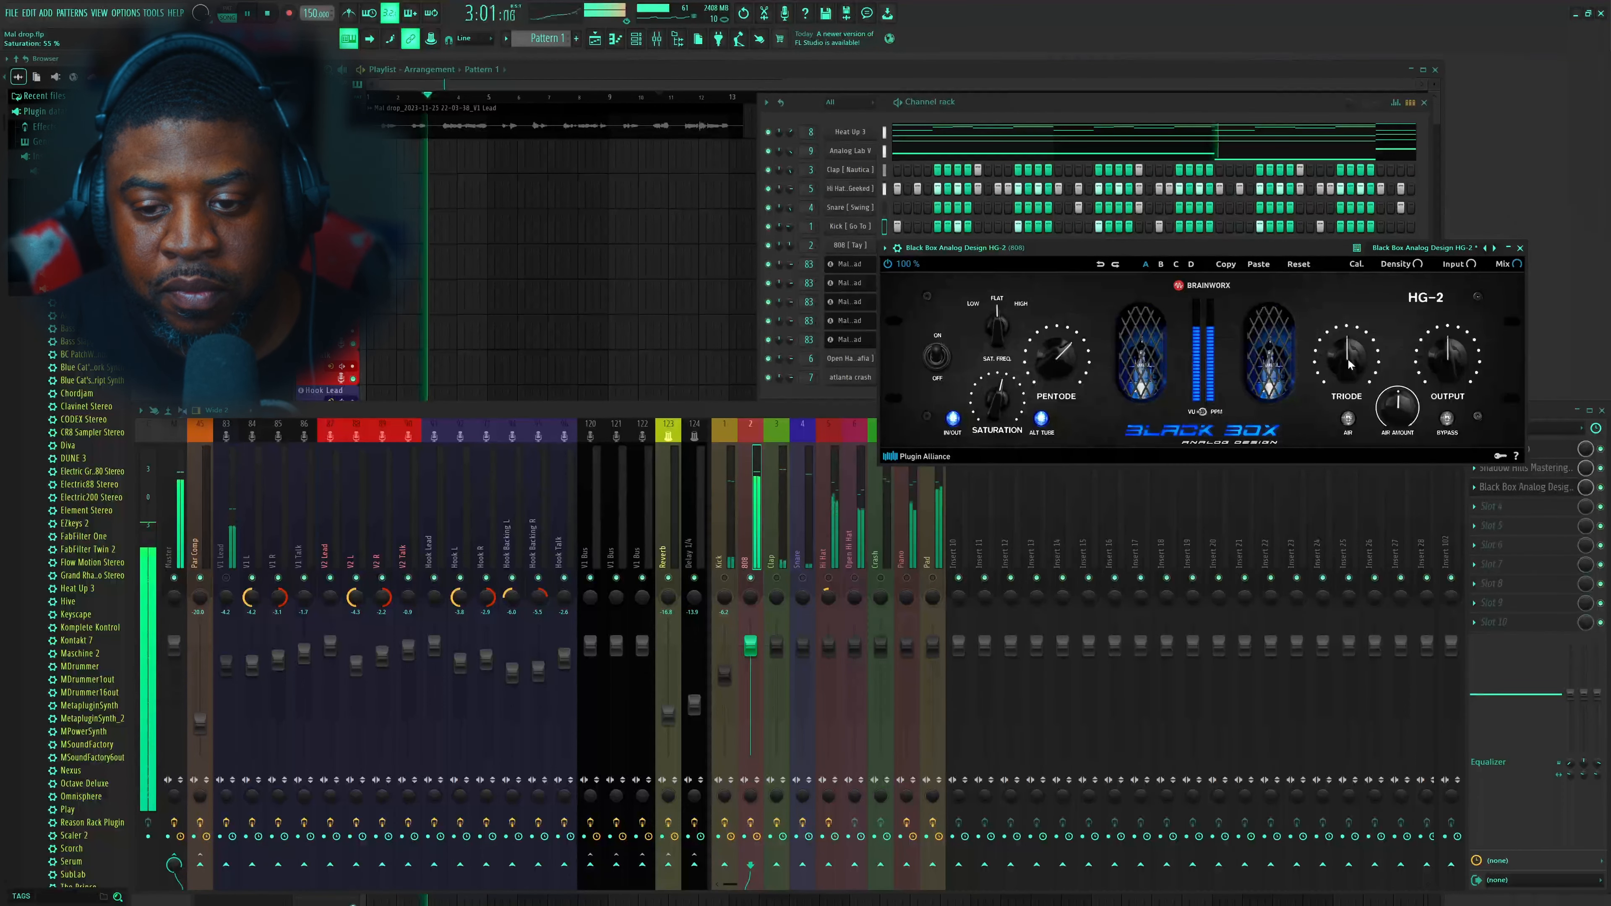
pyautogui.click(1349, 417)
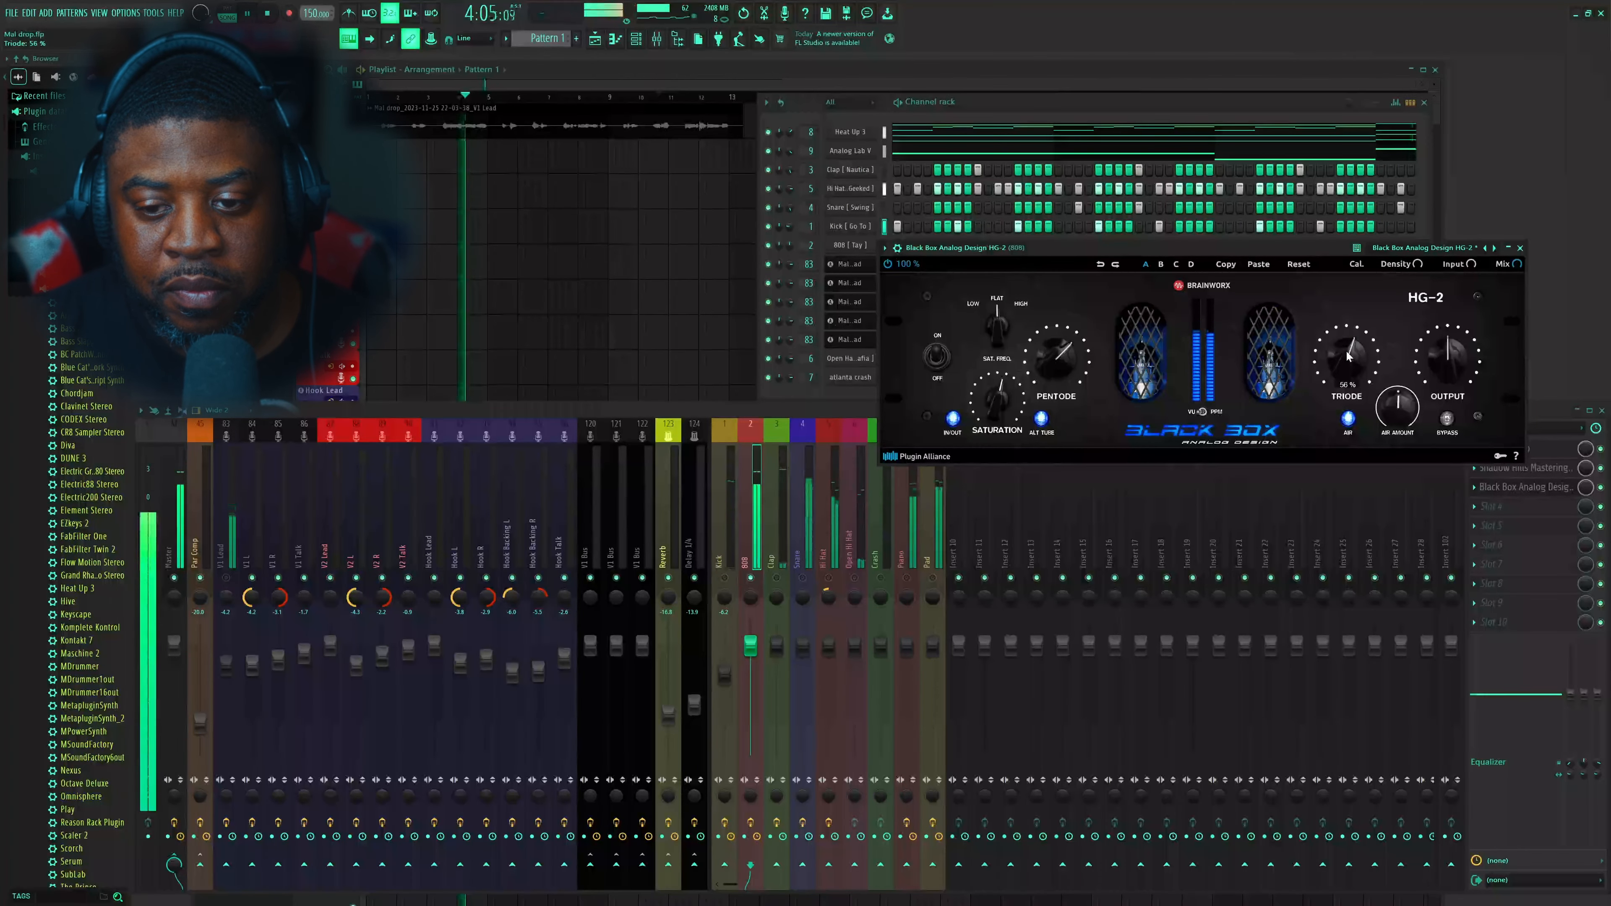
pyautogui.moveTo(1347, 352); pyautogui.dragTo(1345, 349)
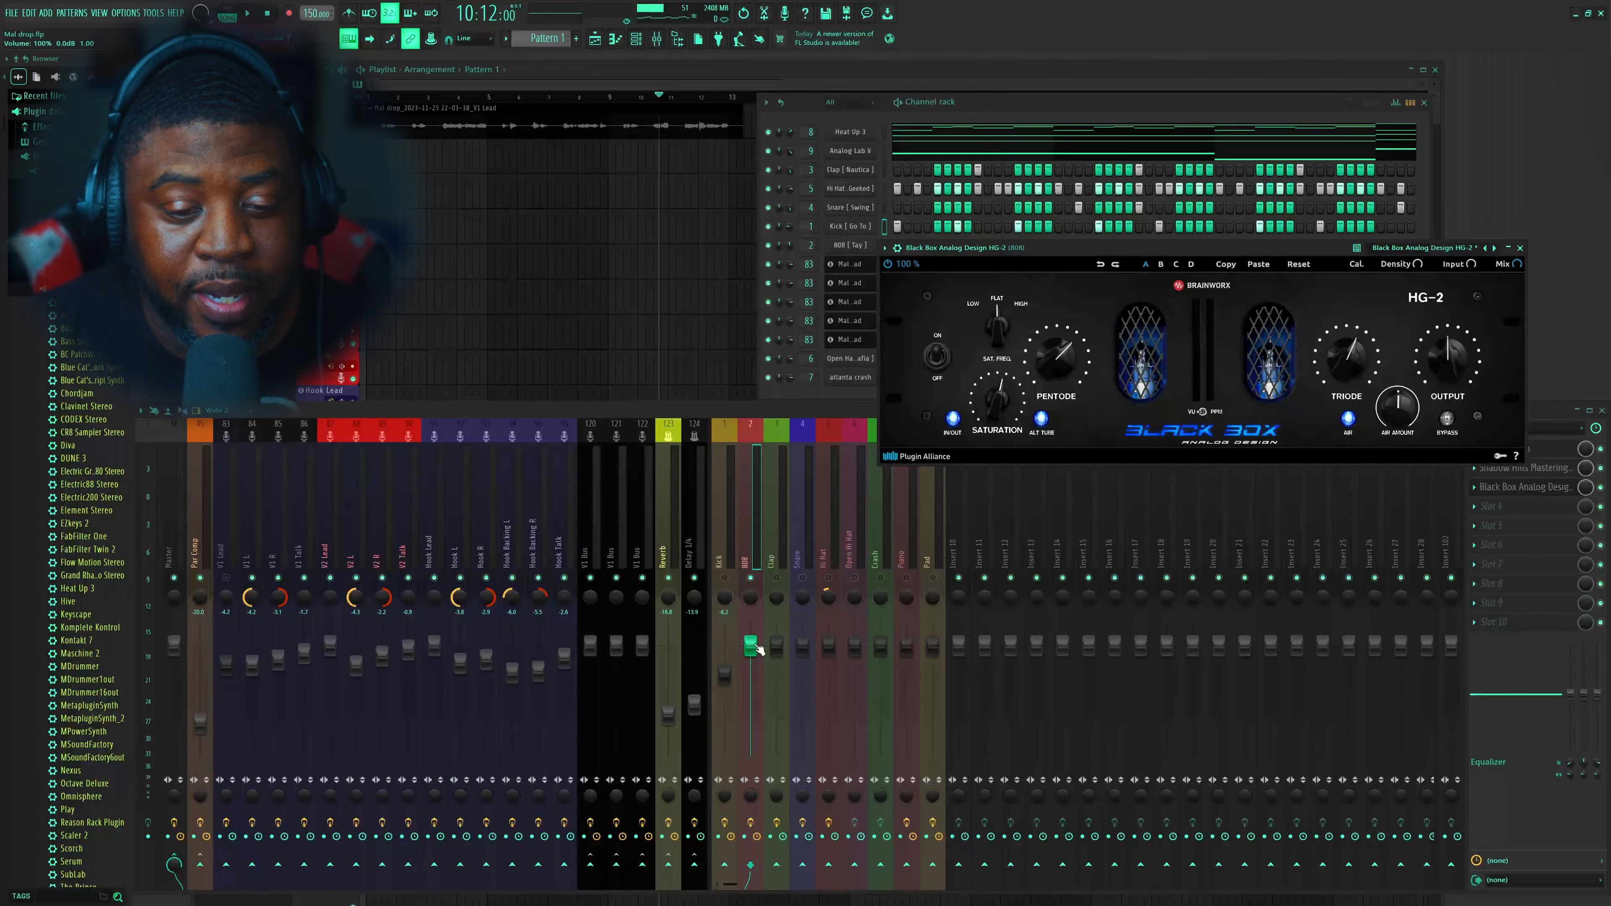
# Lower the 808's mixer fader to about -10 dB while the song plays, and close the HG-2 window
pyautogui.moveTo(761, 646); pyautogui.dragTo(750, 685)
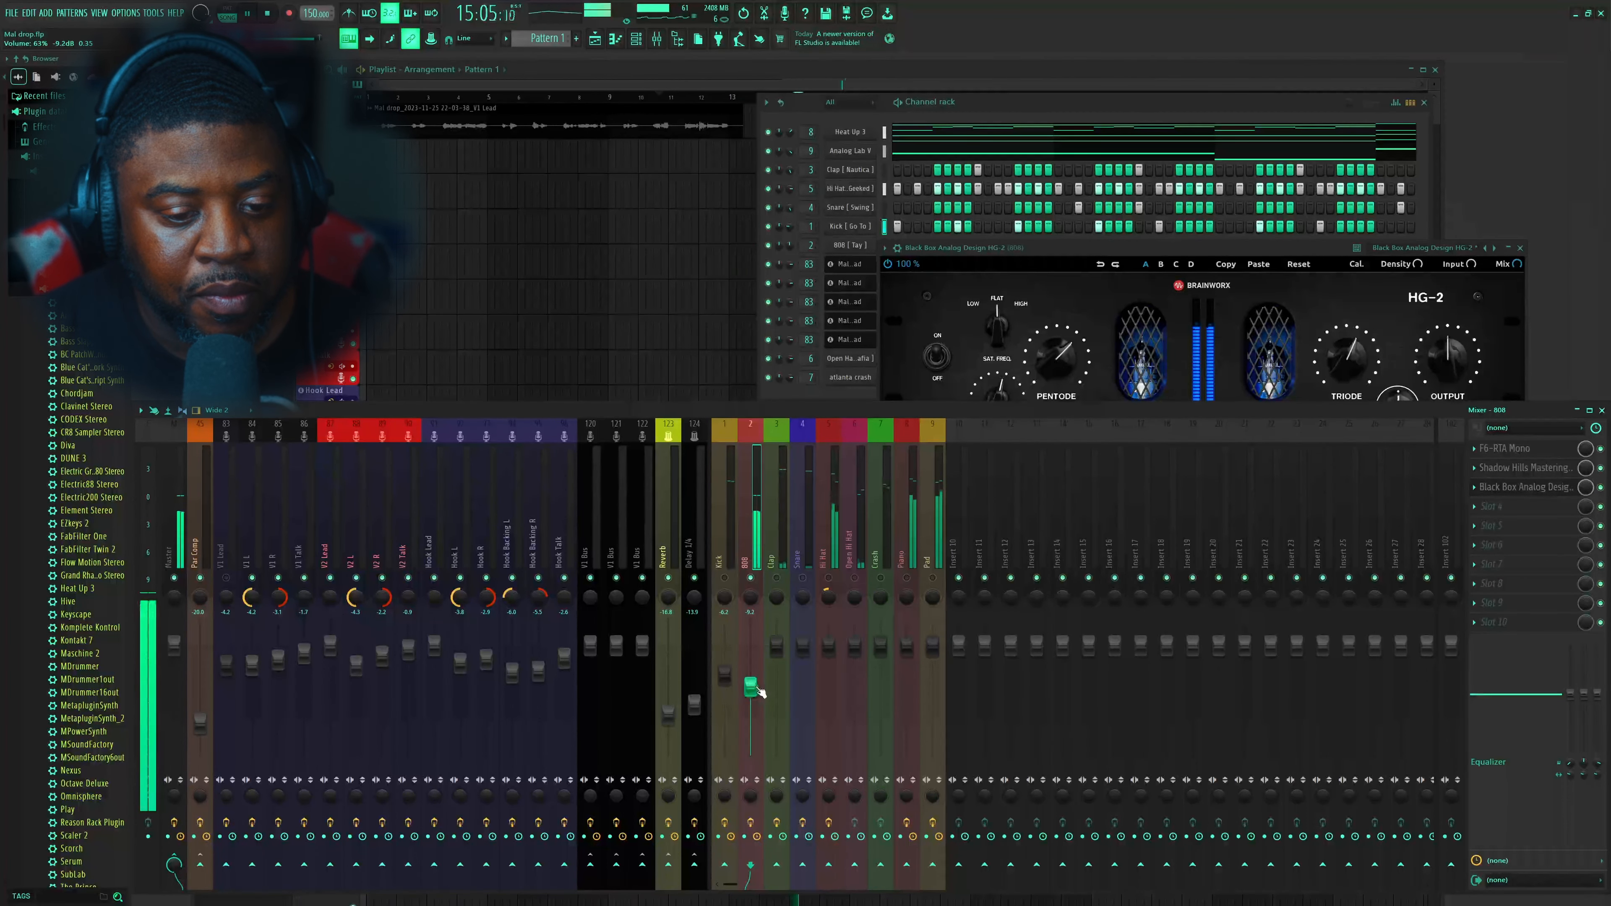
pyautogui.press('space')
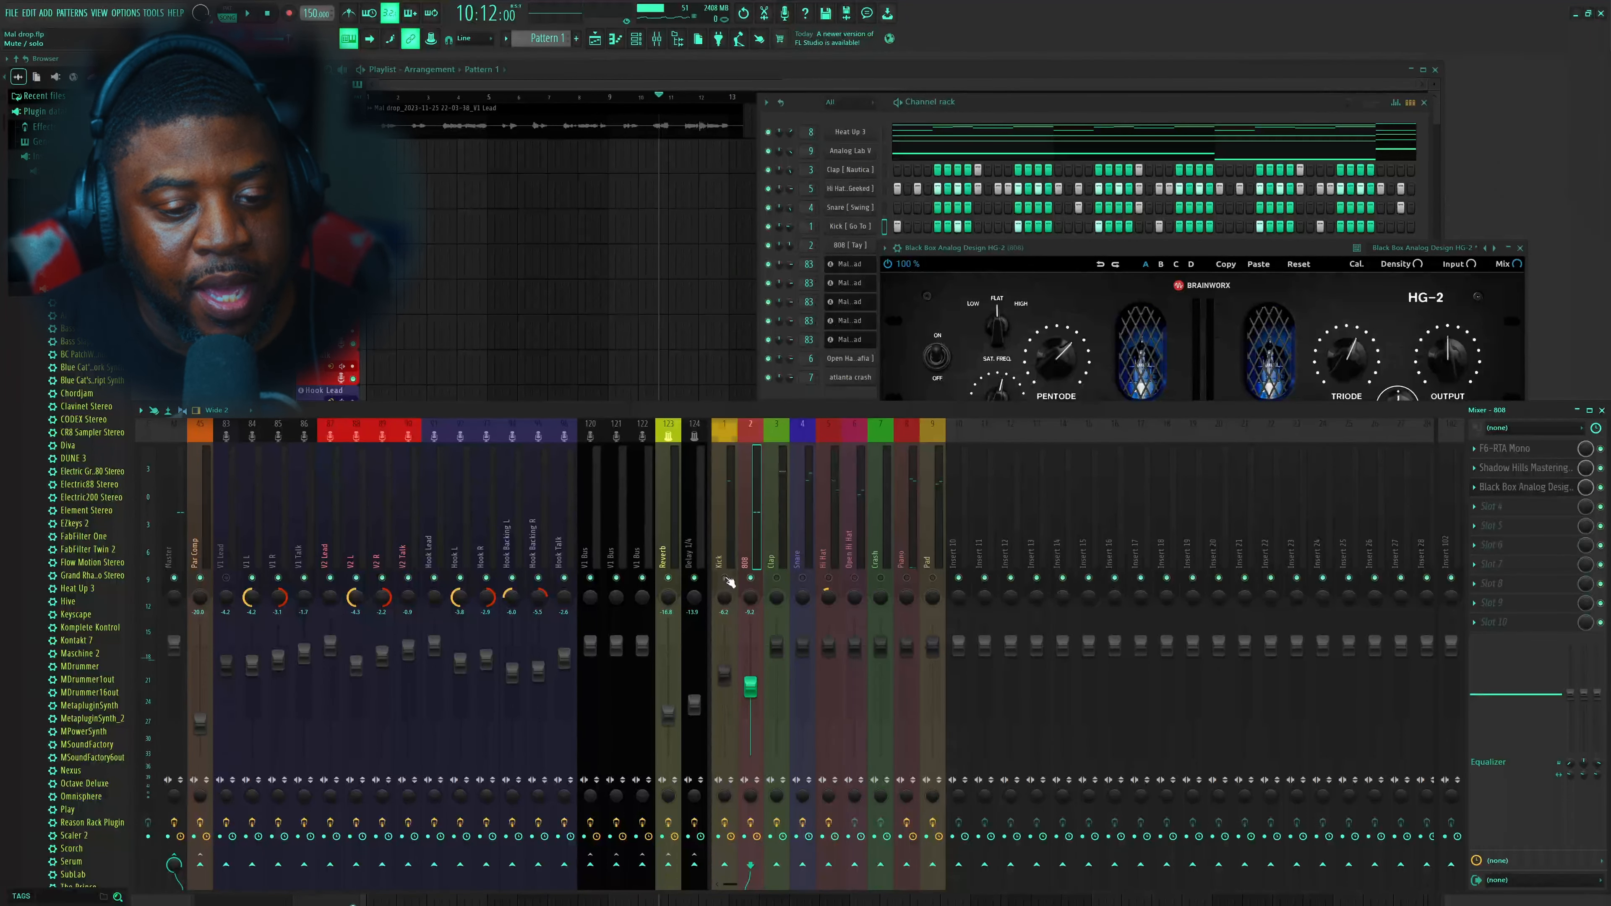
pyautogui.press('space')
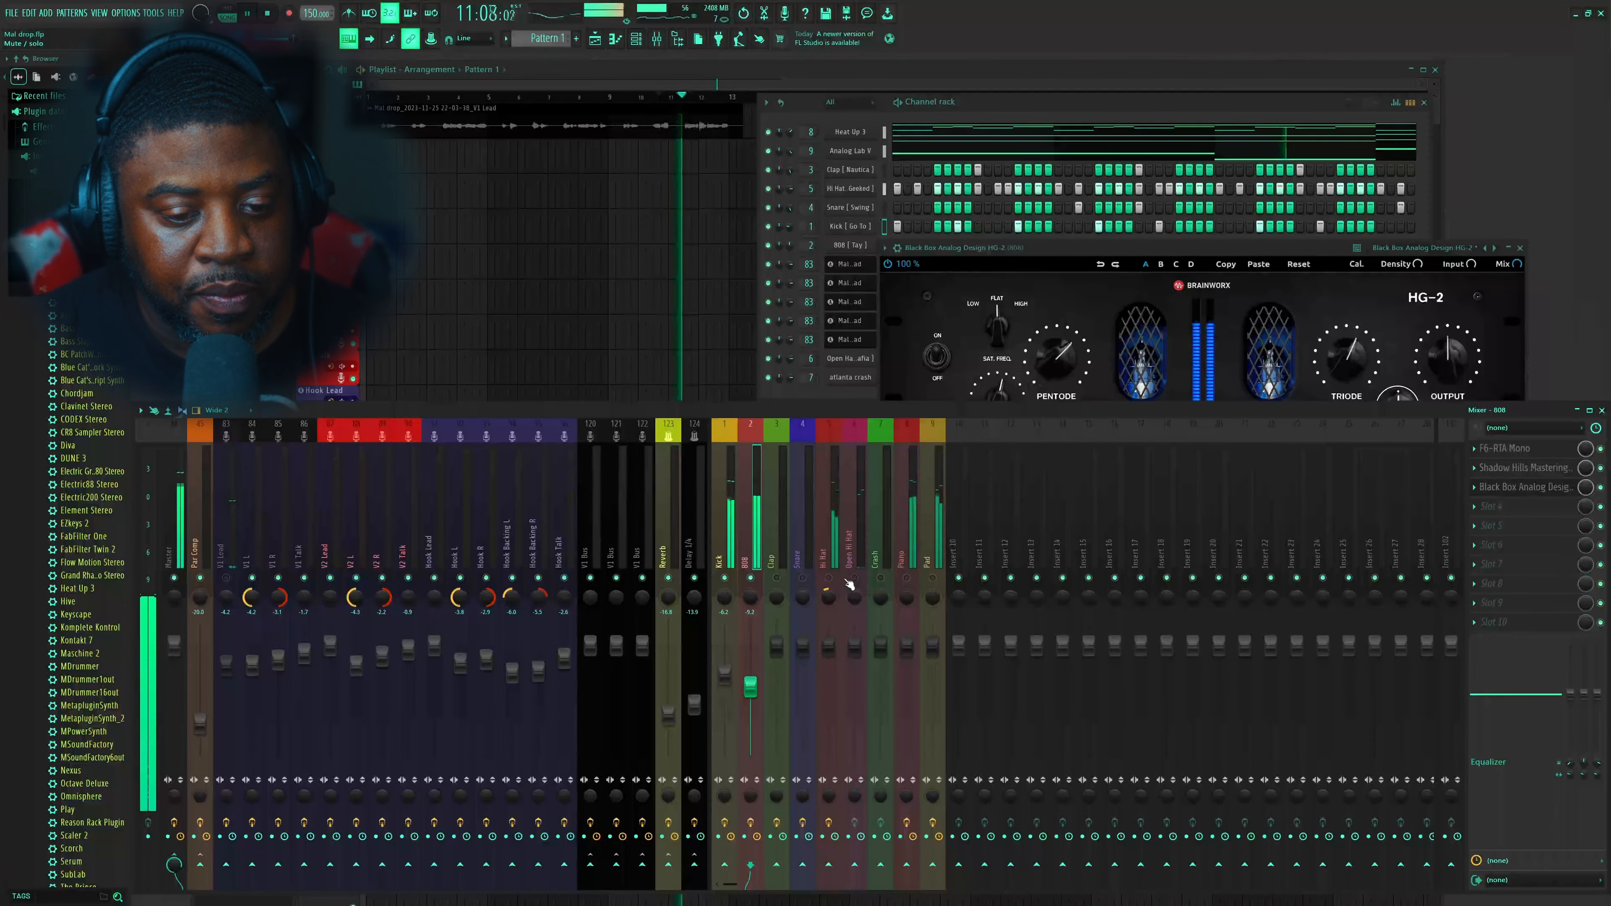
pyautogui.moveTo(753, 687); pyautogui.dragTo(753, 691)
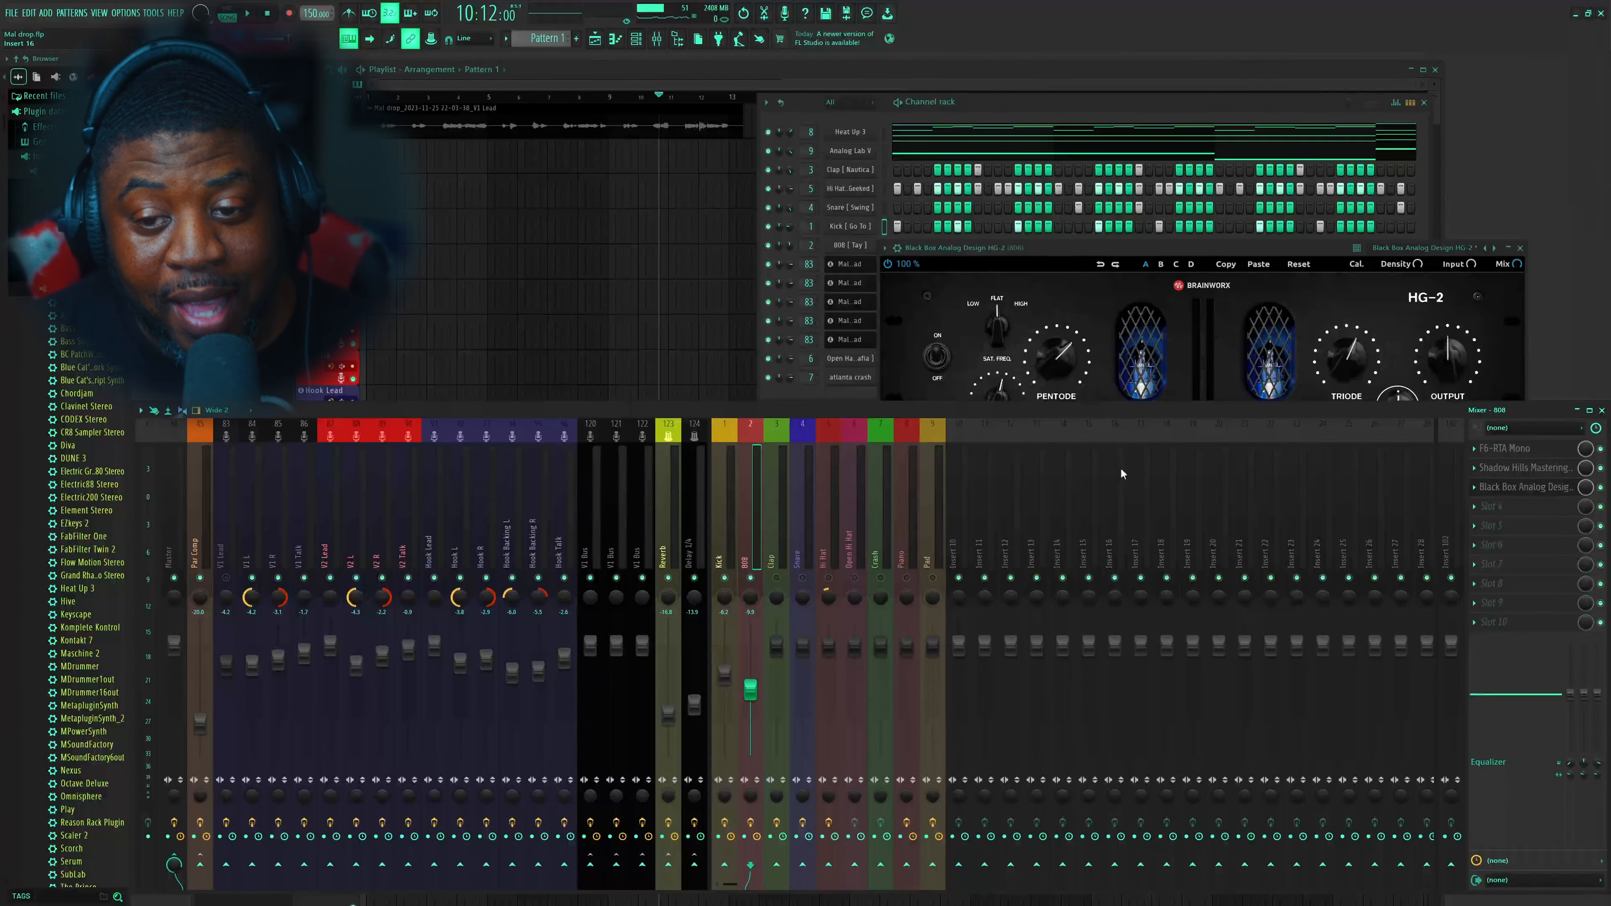
pyautogui.click(1520, 248)
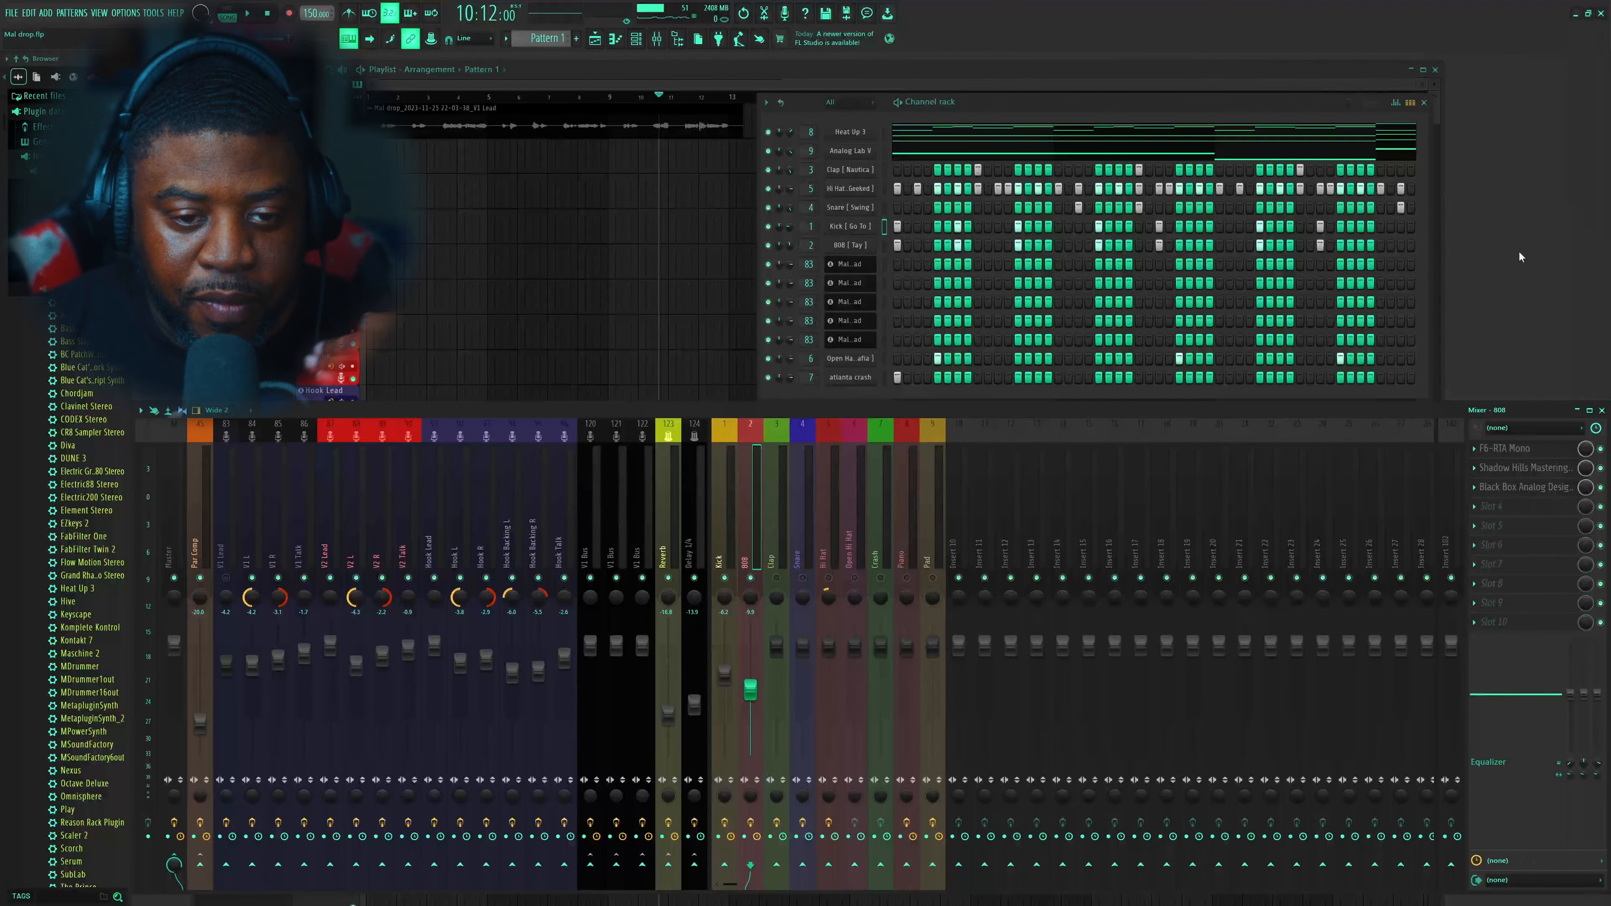
# Open the 808 channel's sample settings and move the window clear of the channel names
pyautogui.click(856, 245)
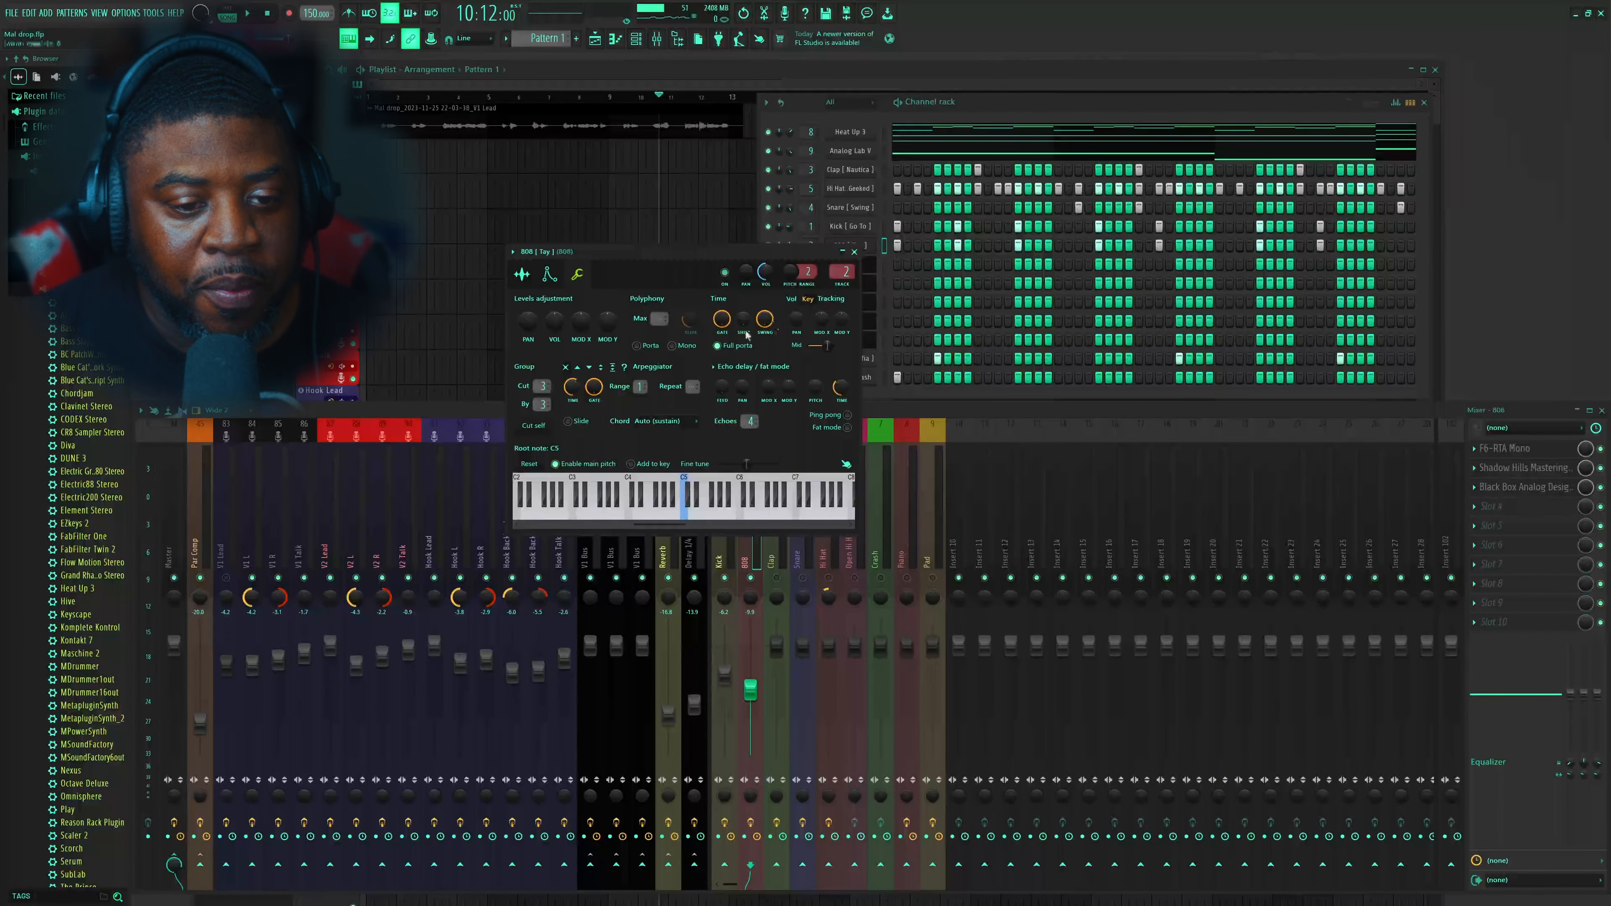
pyautogui.click(854, 252)
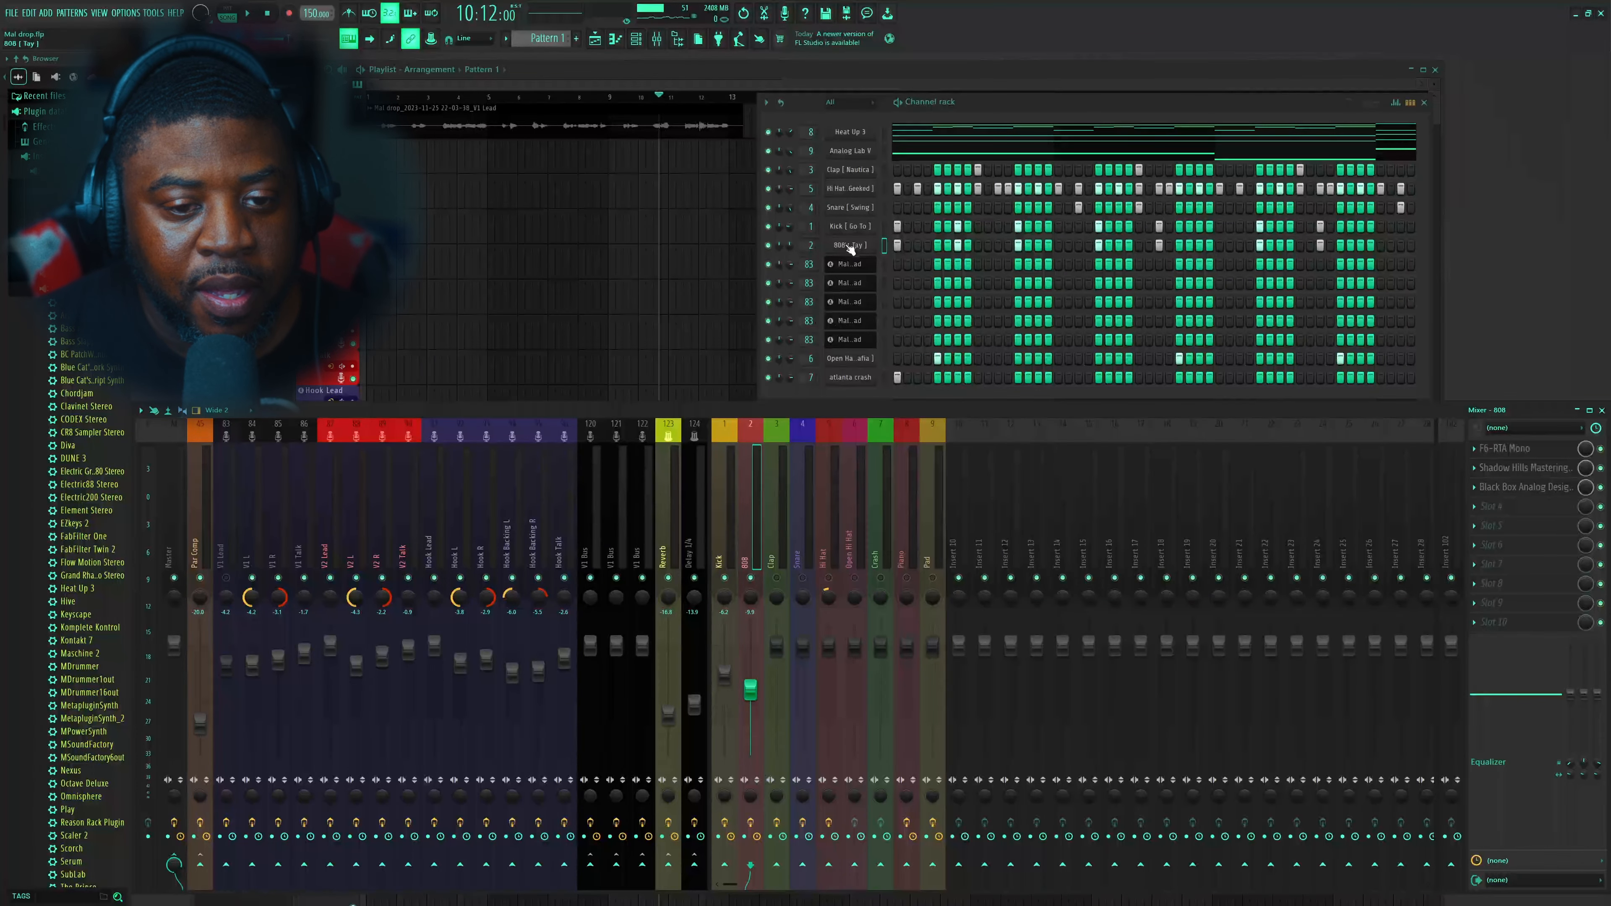
pyautogui.click(850, 246)
pyautogui.moveTo(569, 253); pyautogui.dragTo(780, 254)
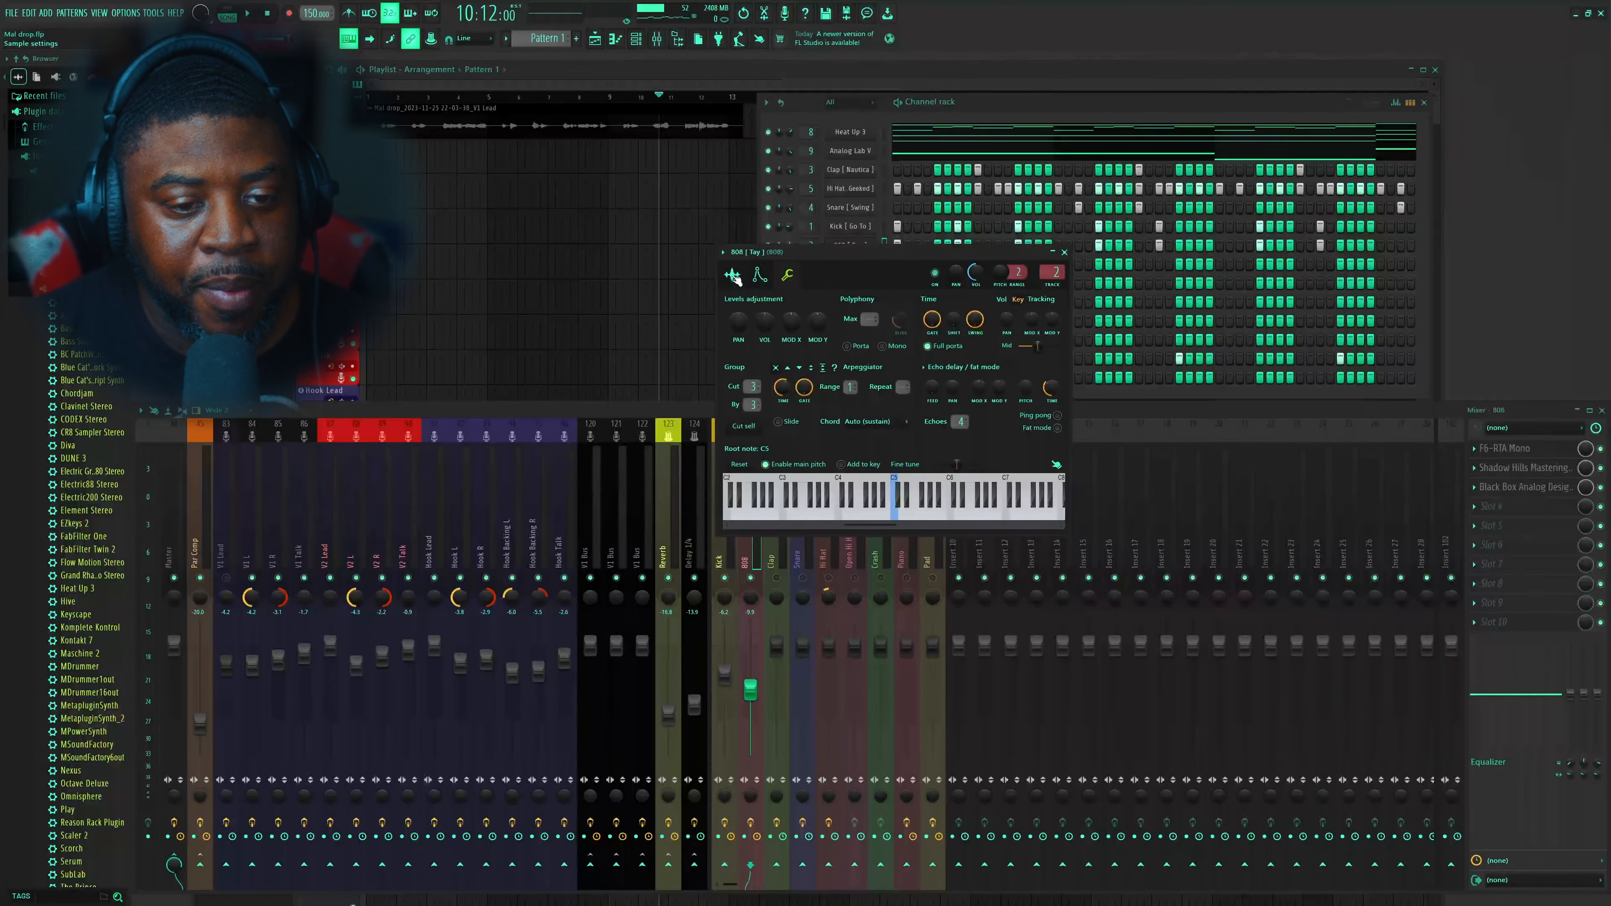
pyautogui.click(734, 276)
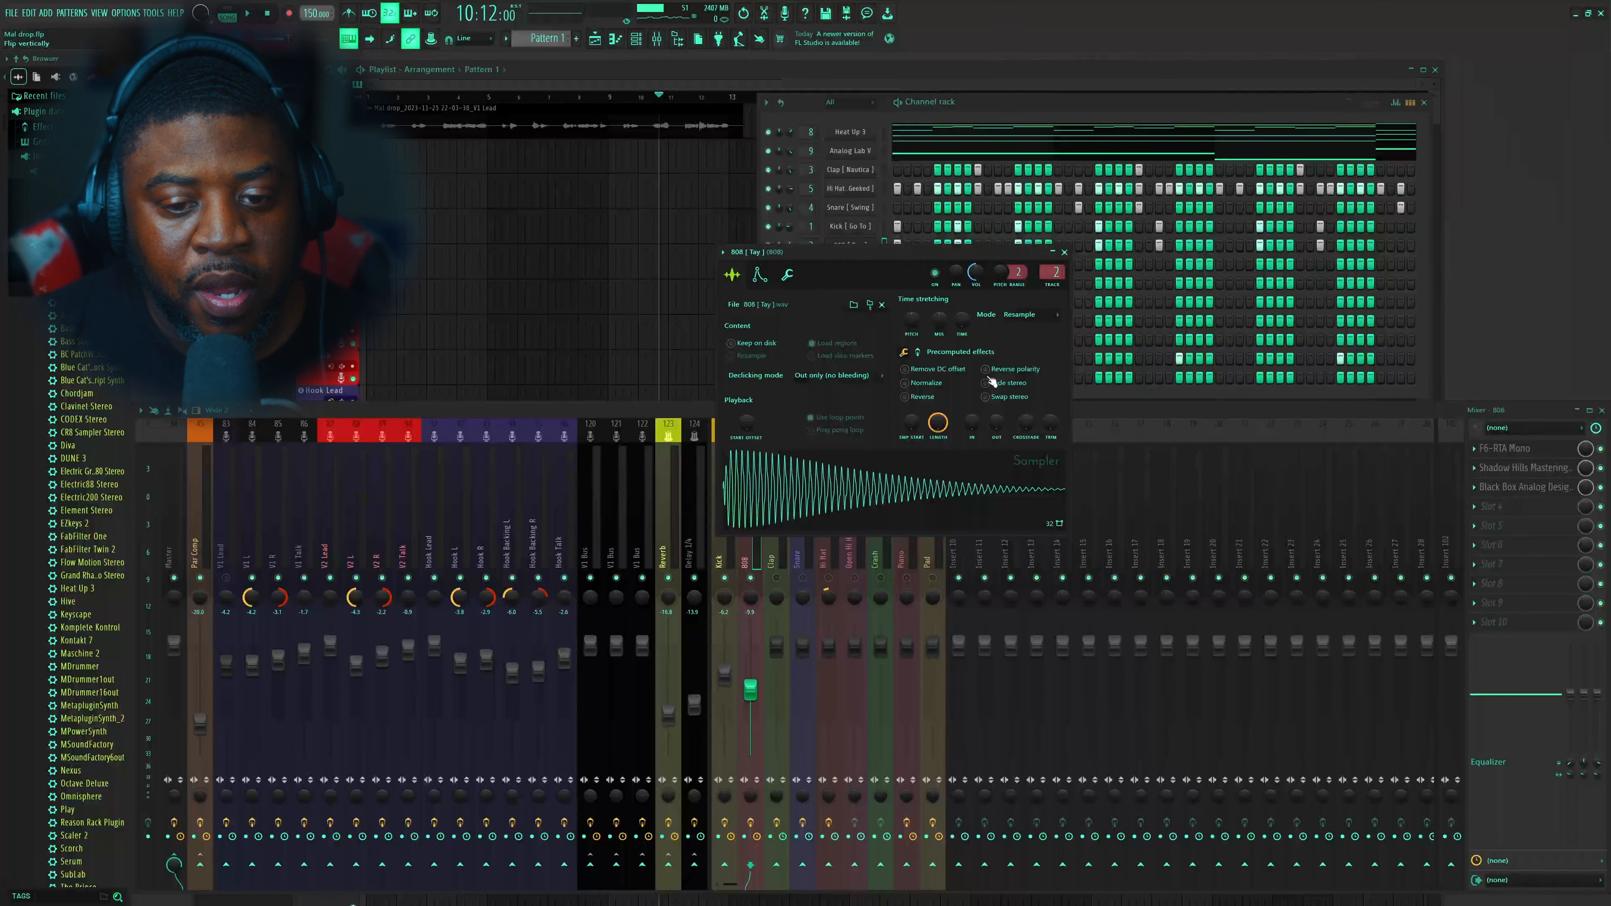
pyautogui.moveTo(864, 251); pyautogui.dragTo(1190, 248)
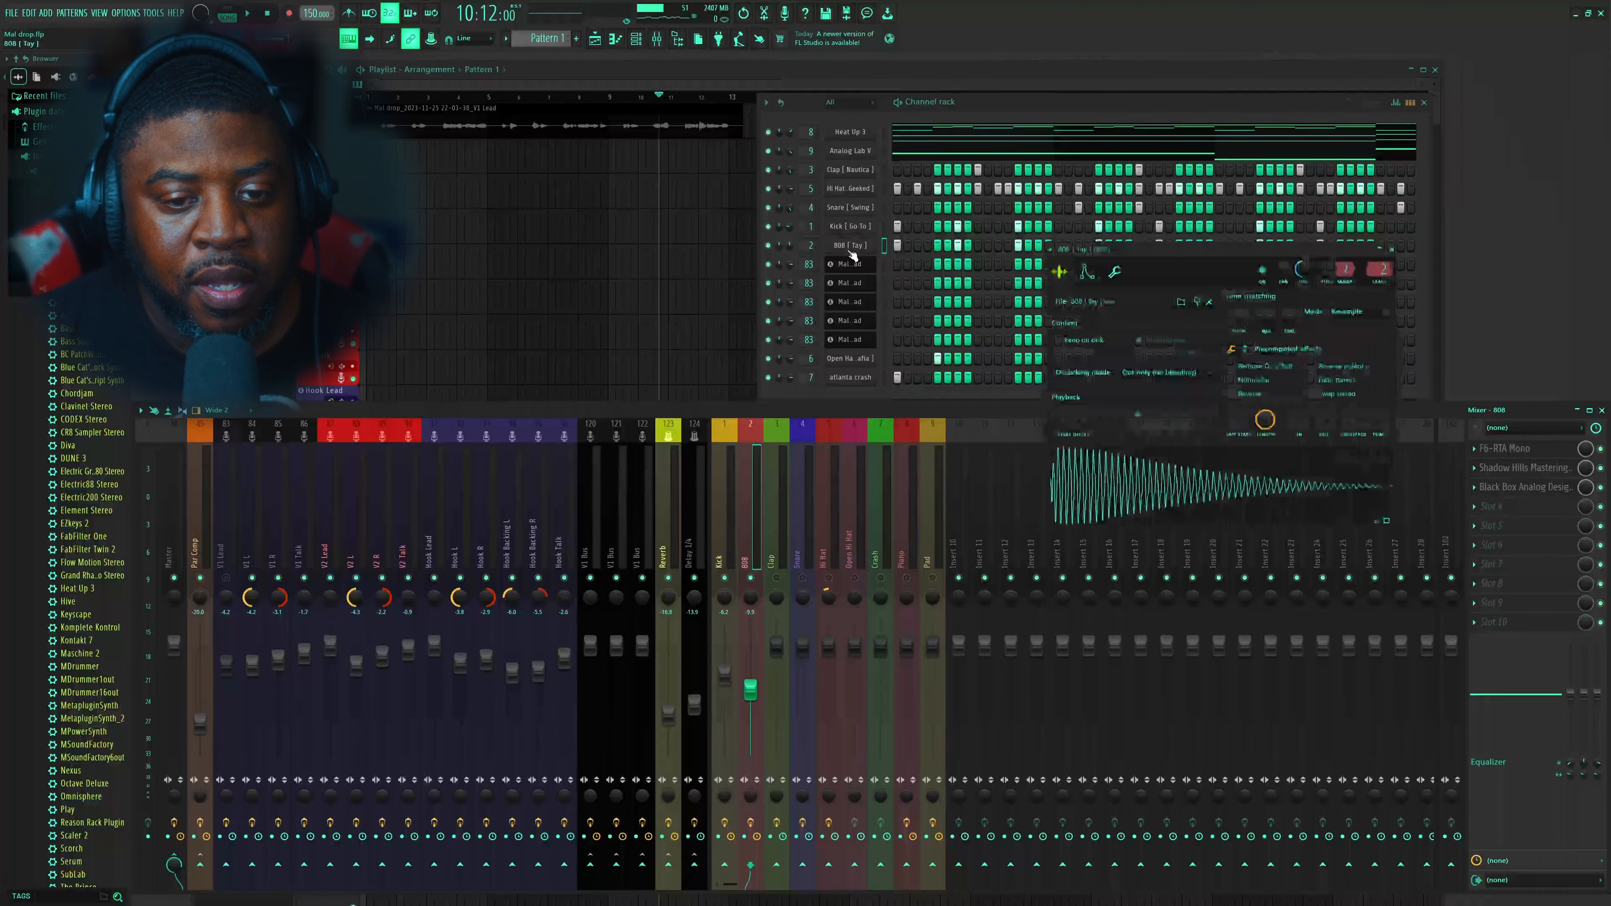
# Enable Reverse polarity on the 808 sample while the song plays, and close its channel settings
pyautogui.press('space')
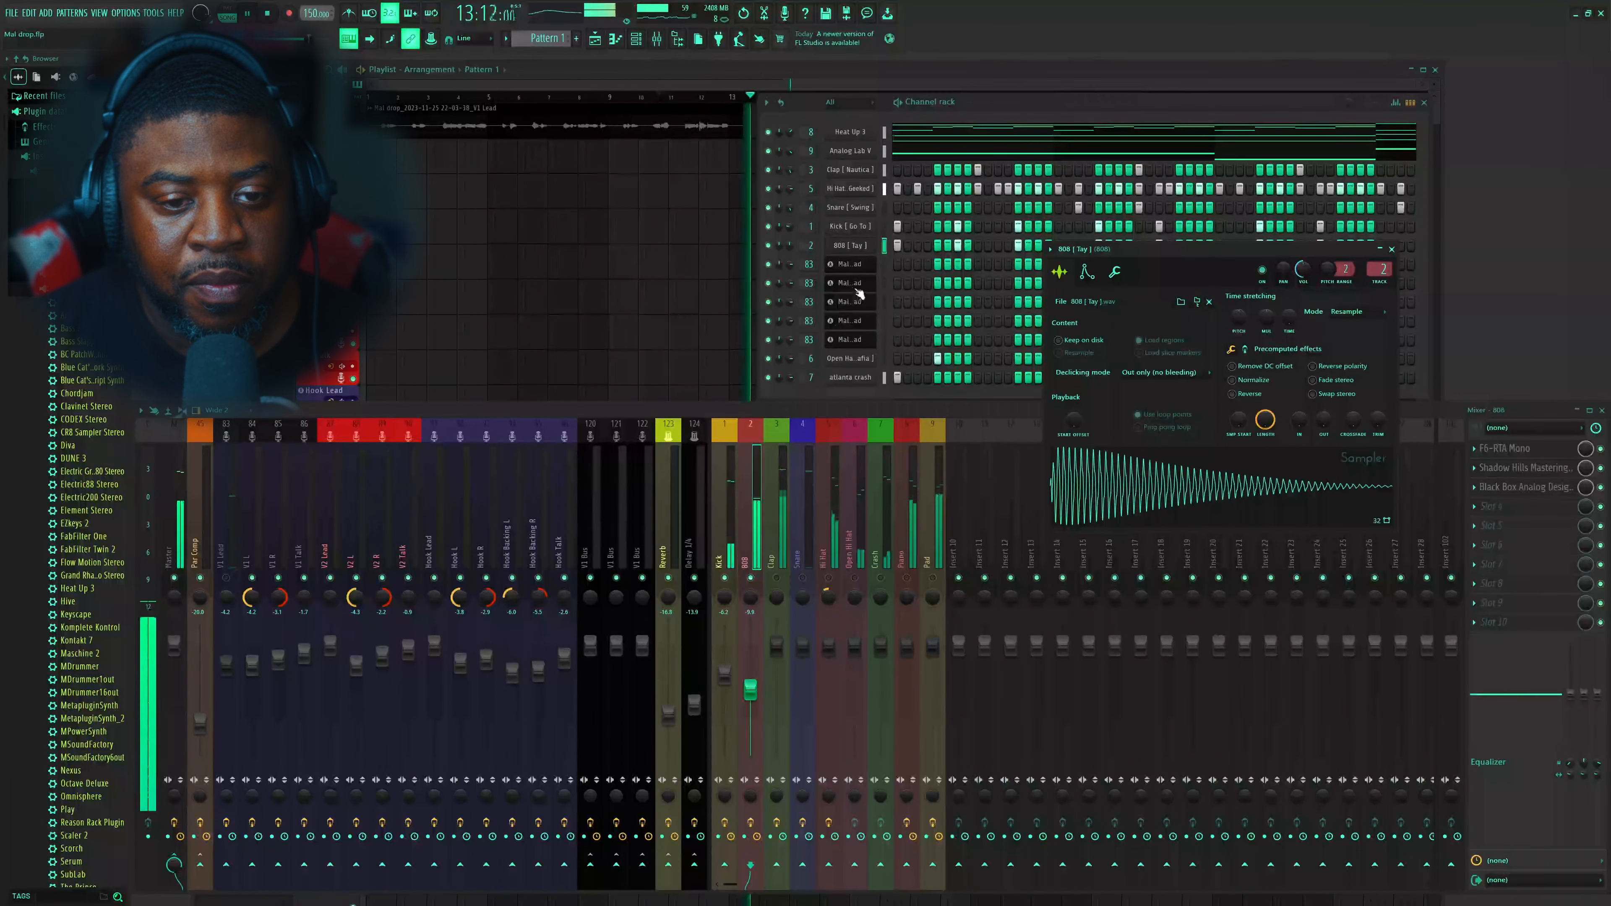
pyautogui.click(1316, 372)
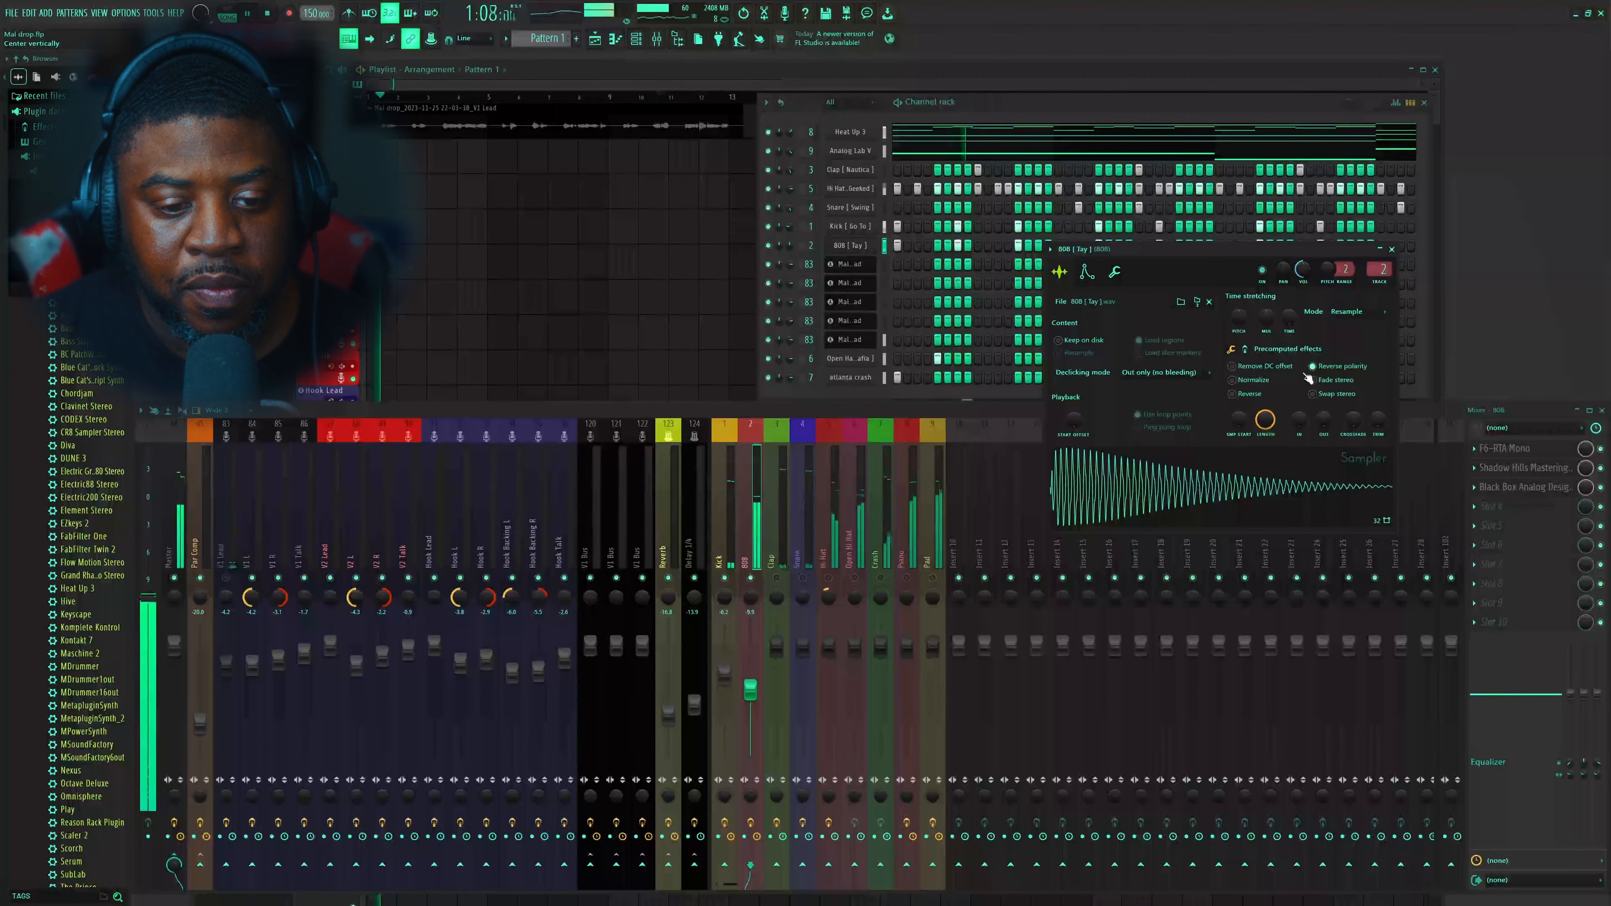
pyautogui.press('space')
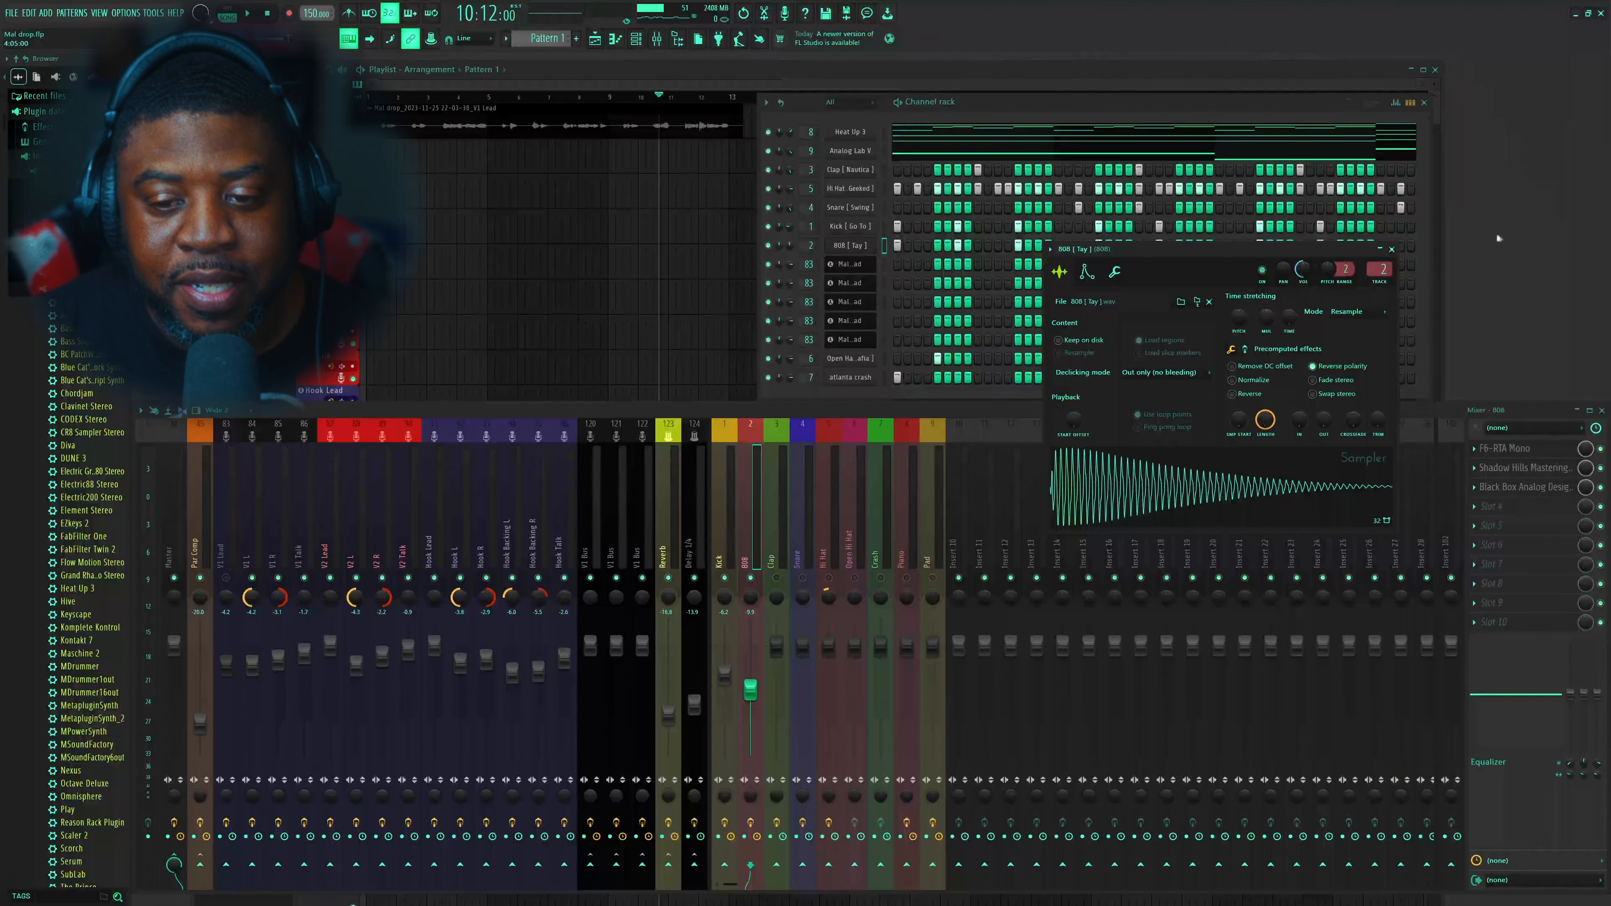
pyautogui.click(1392, 249)
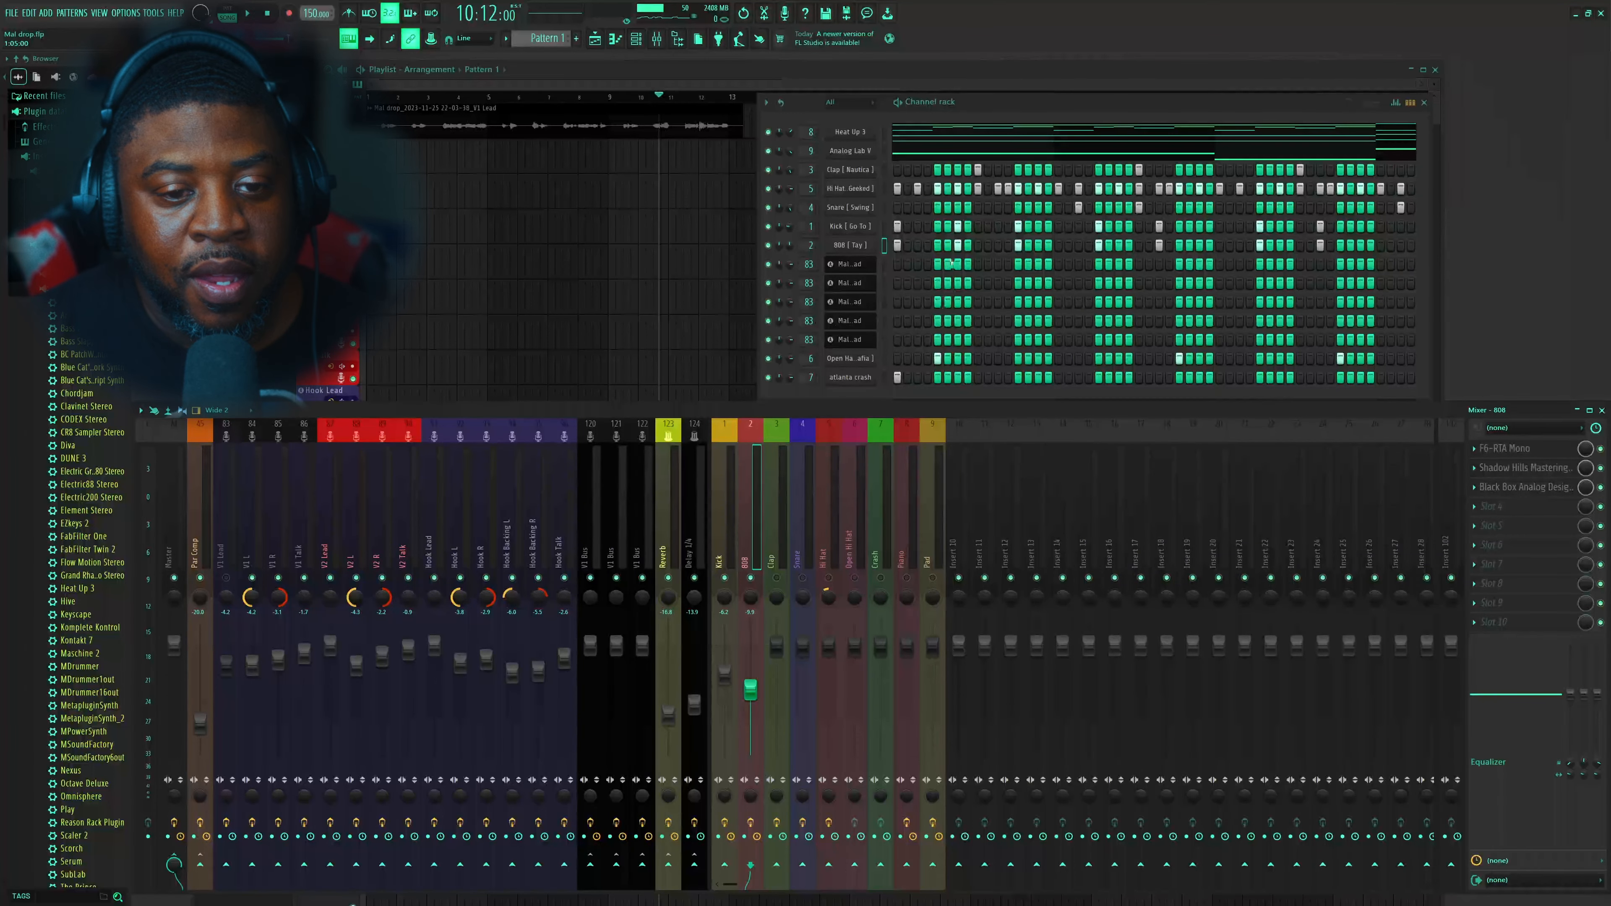
# Disable Reverse polarity on the Kick sample and lower the Kick's mixer fader slightly during playback
pyautogui.click(862, 232)
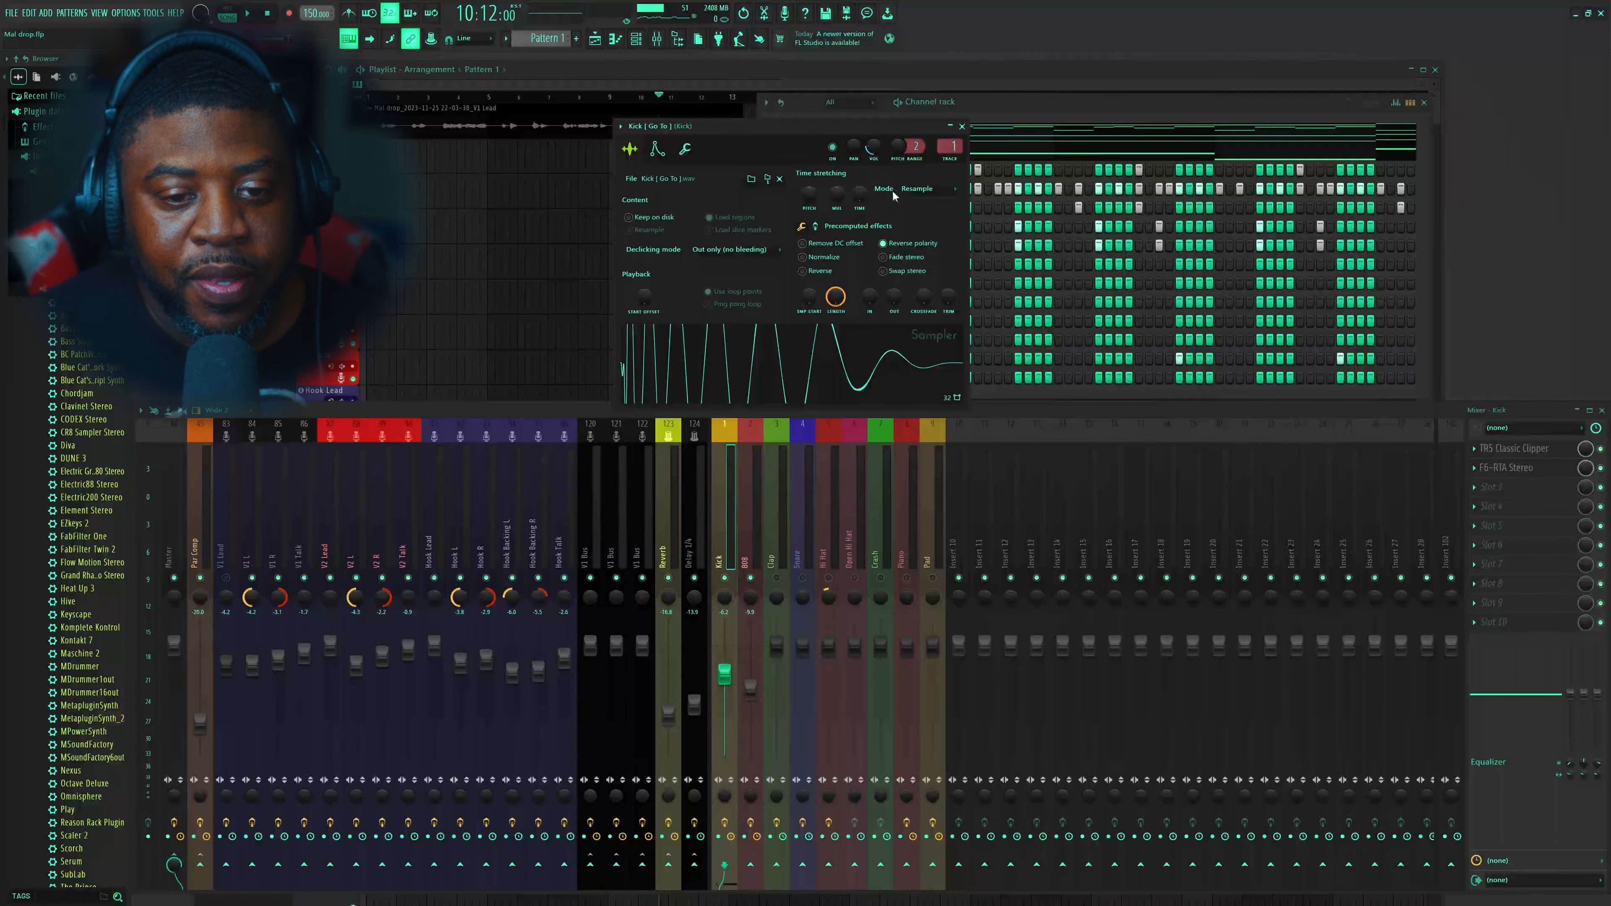
pyautogui.click(882, 243)
pyautogui.press('space')
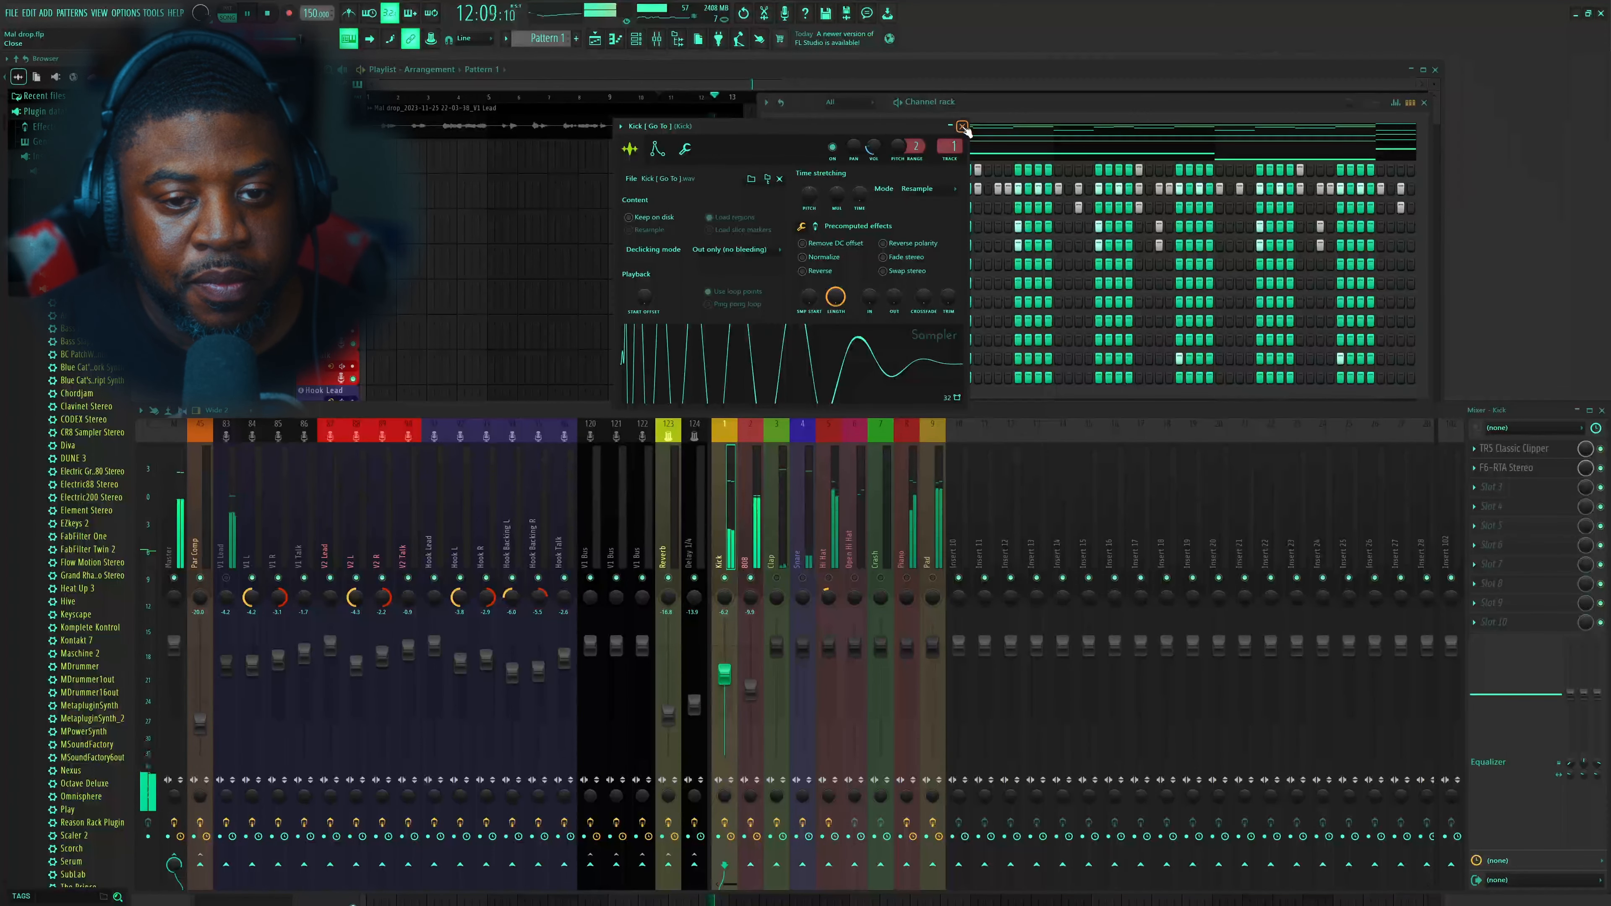
pyautogui.click(962, 126)
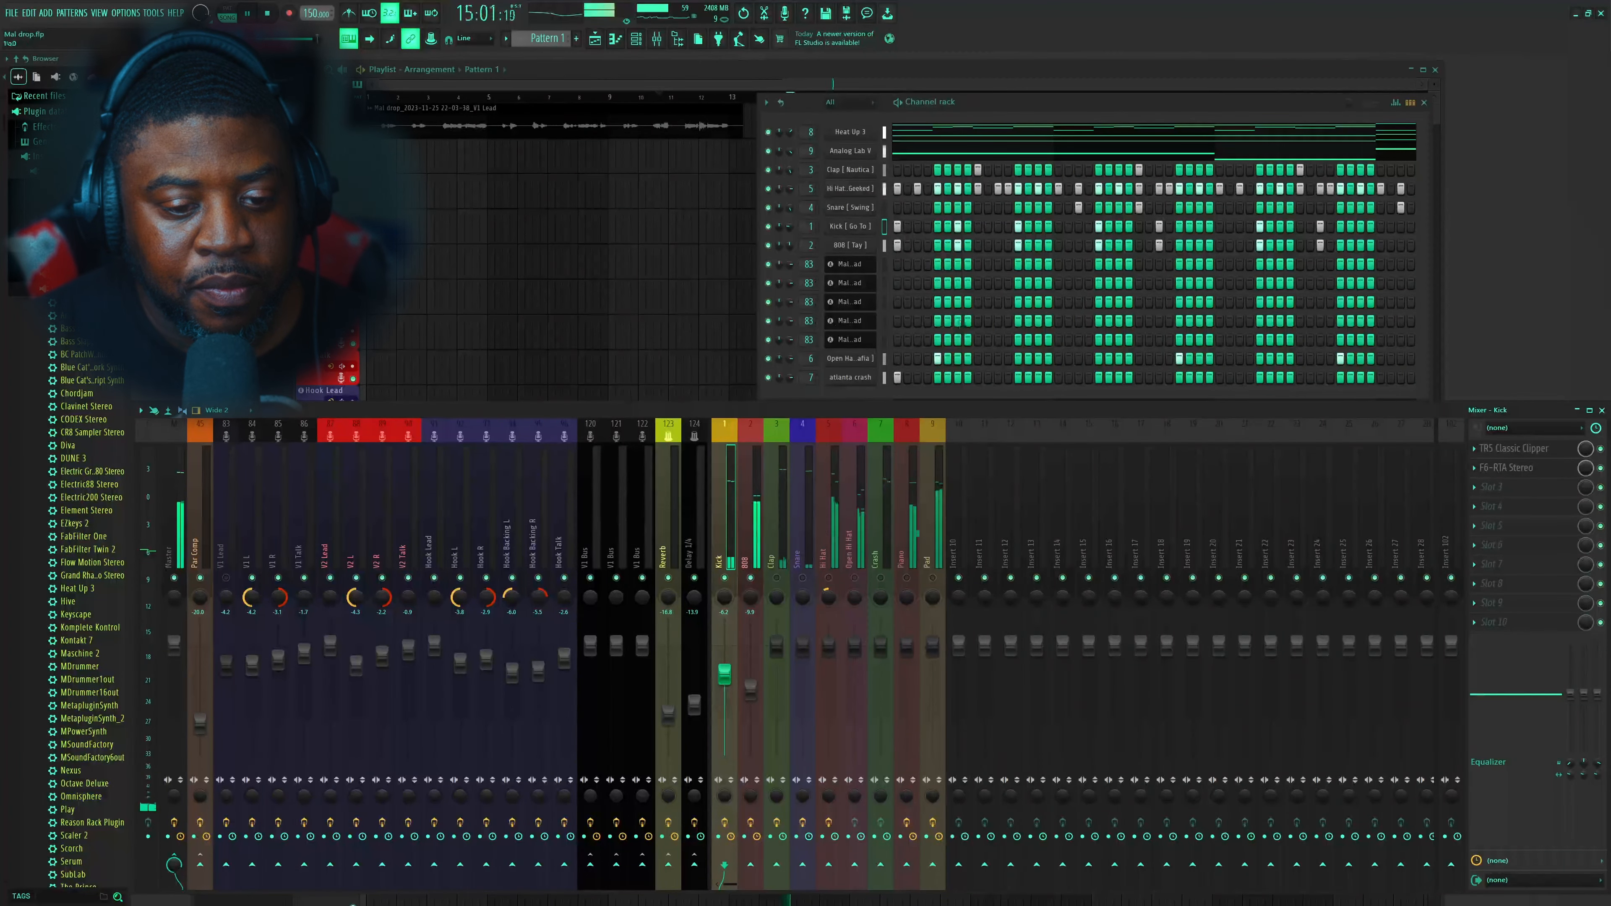
pyautogui.moveTo(728, 675); pyautogui.dragTo(731, 685)
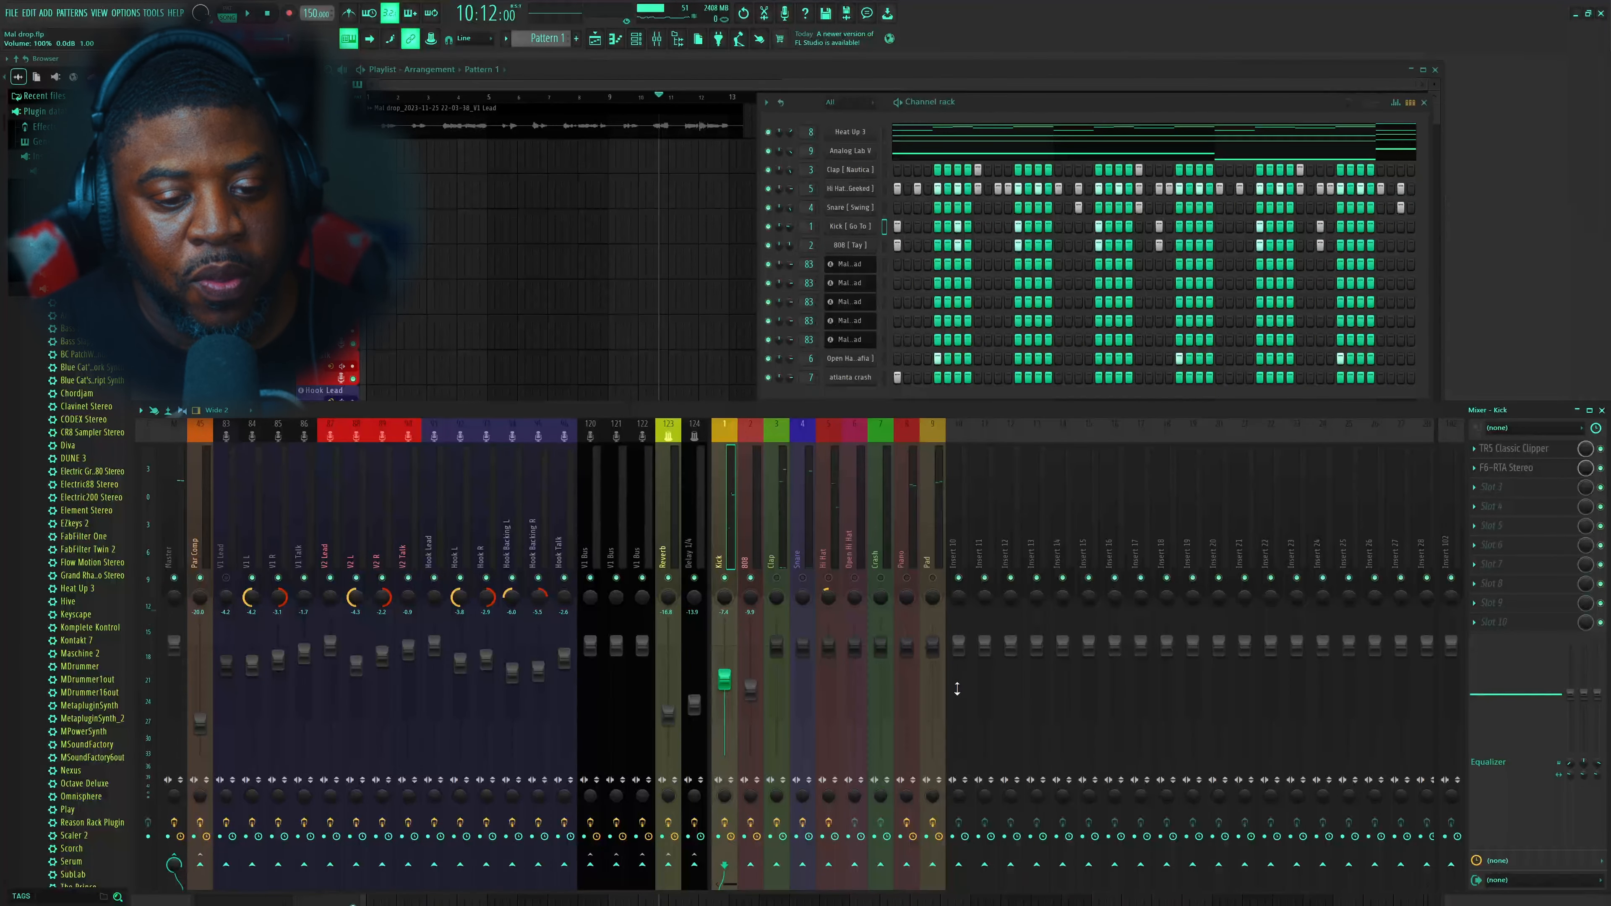
# Select the Clap mixer track and play the song to check the Clap's level
pyautogui.click(778, 579)
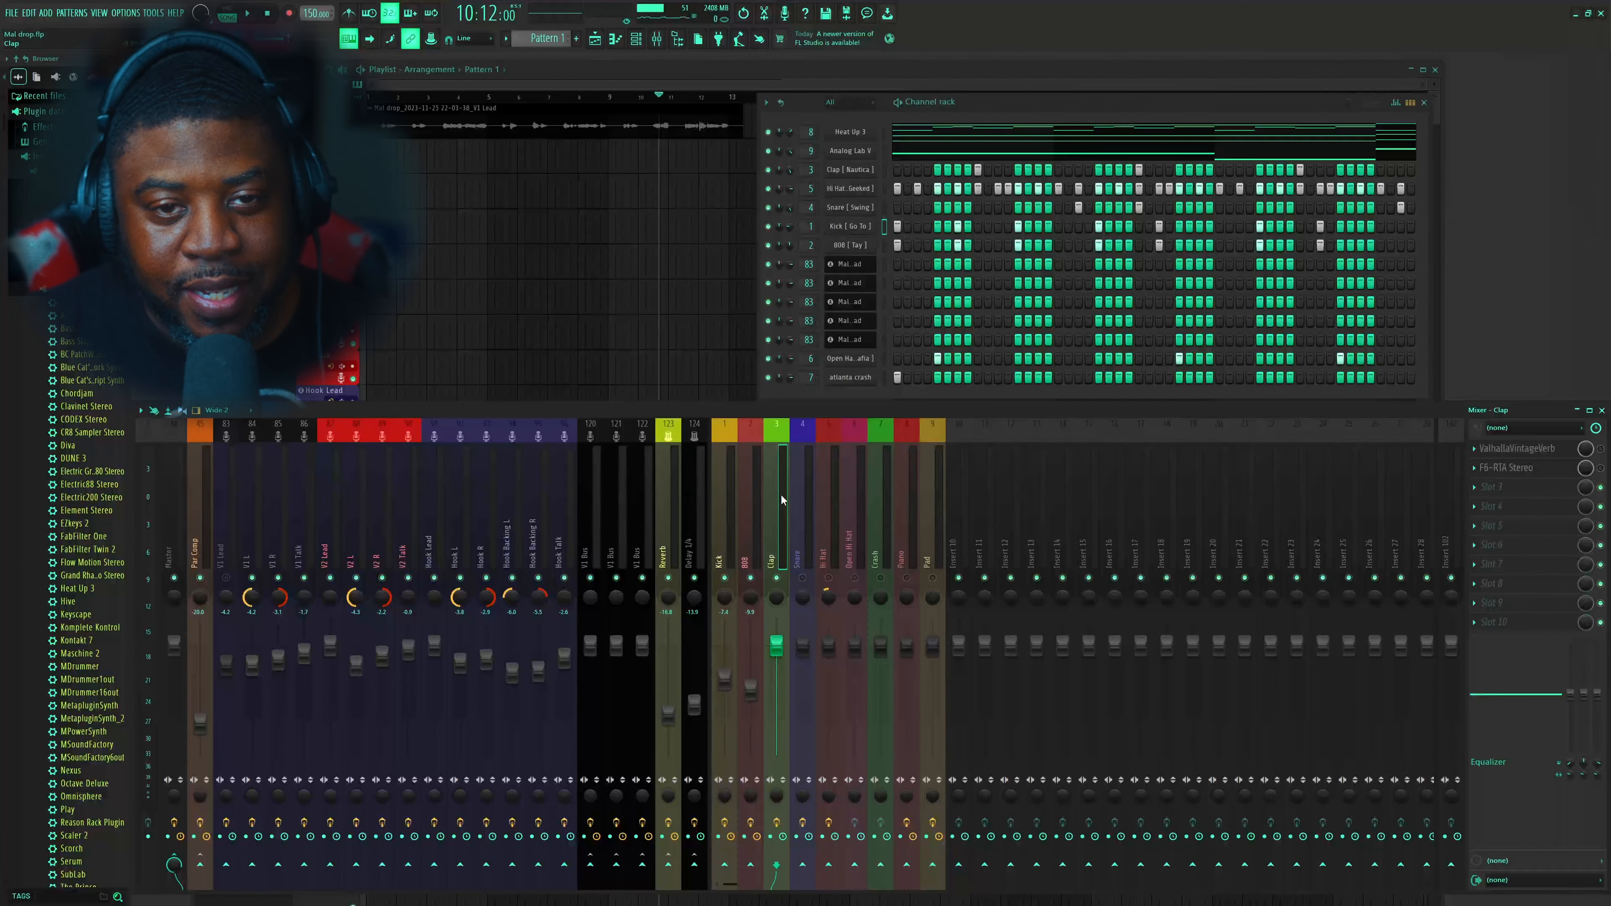
pyautogui.press('space')
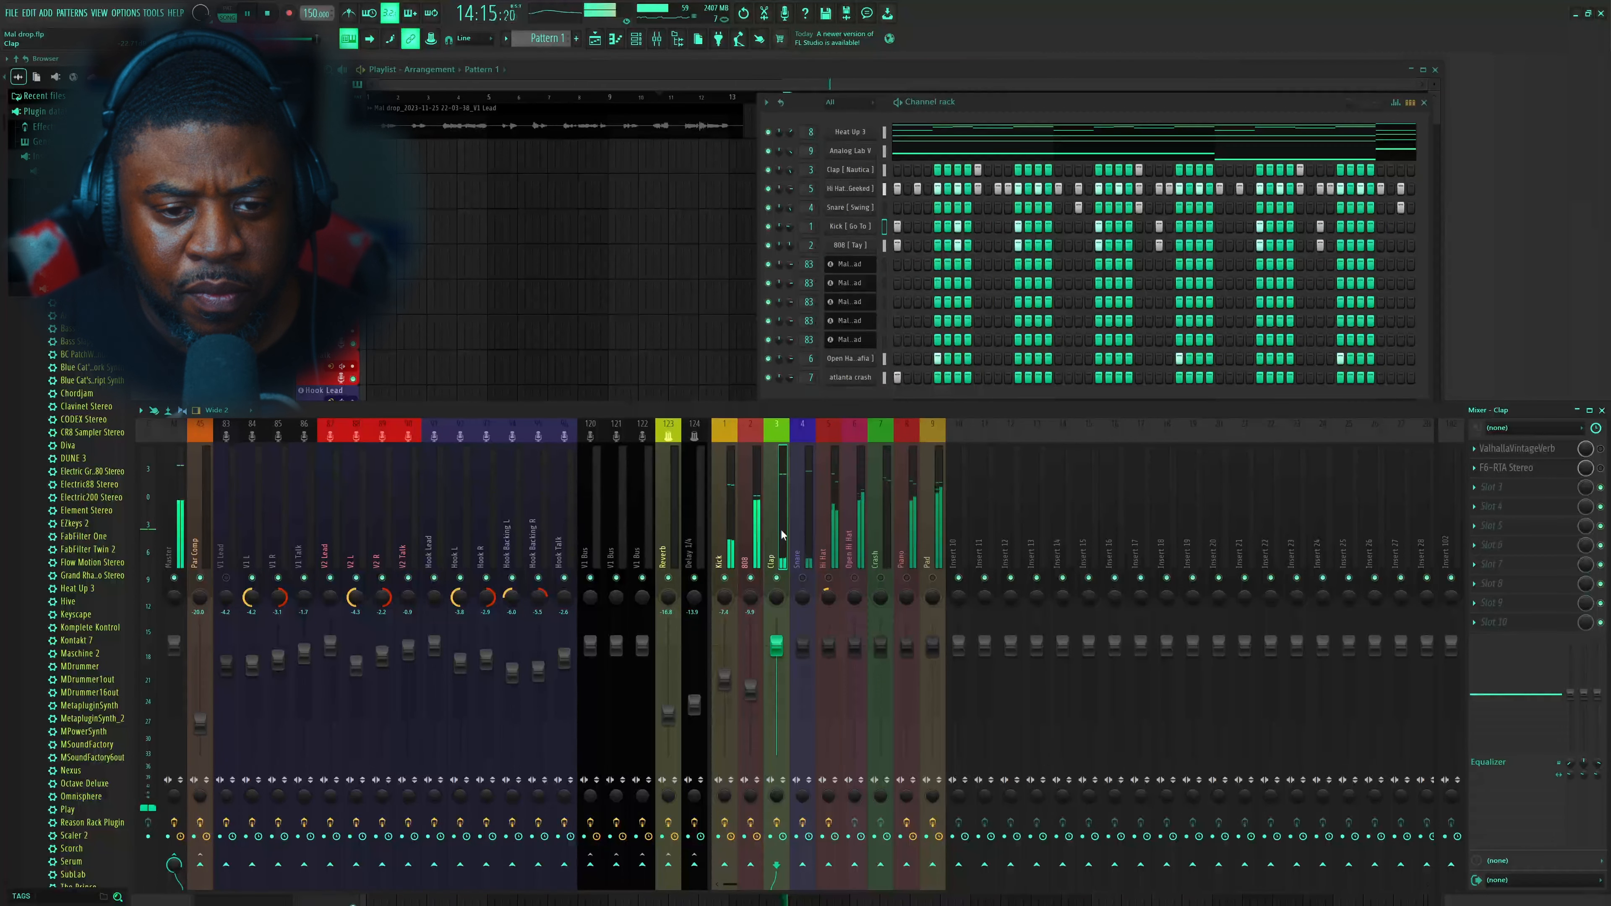
pyautogui.press('space')
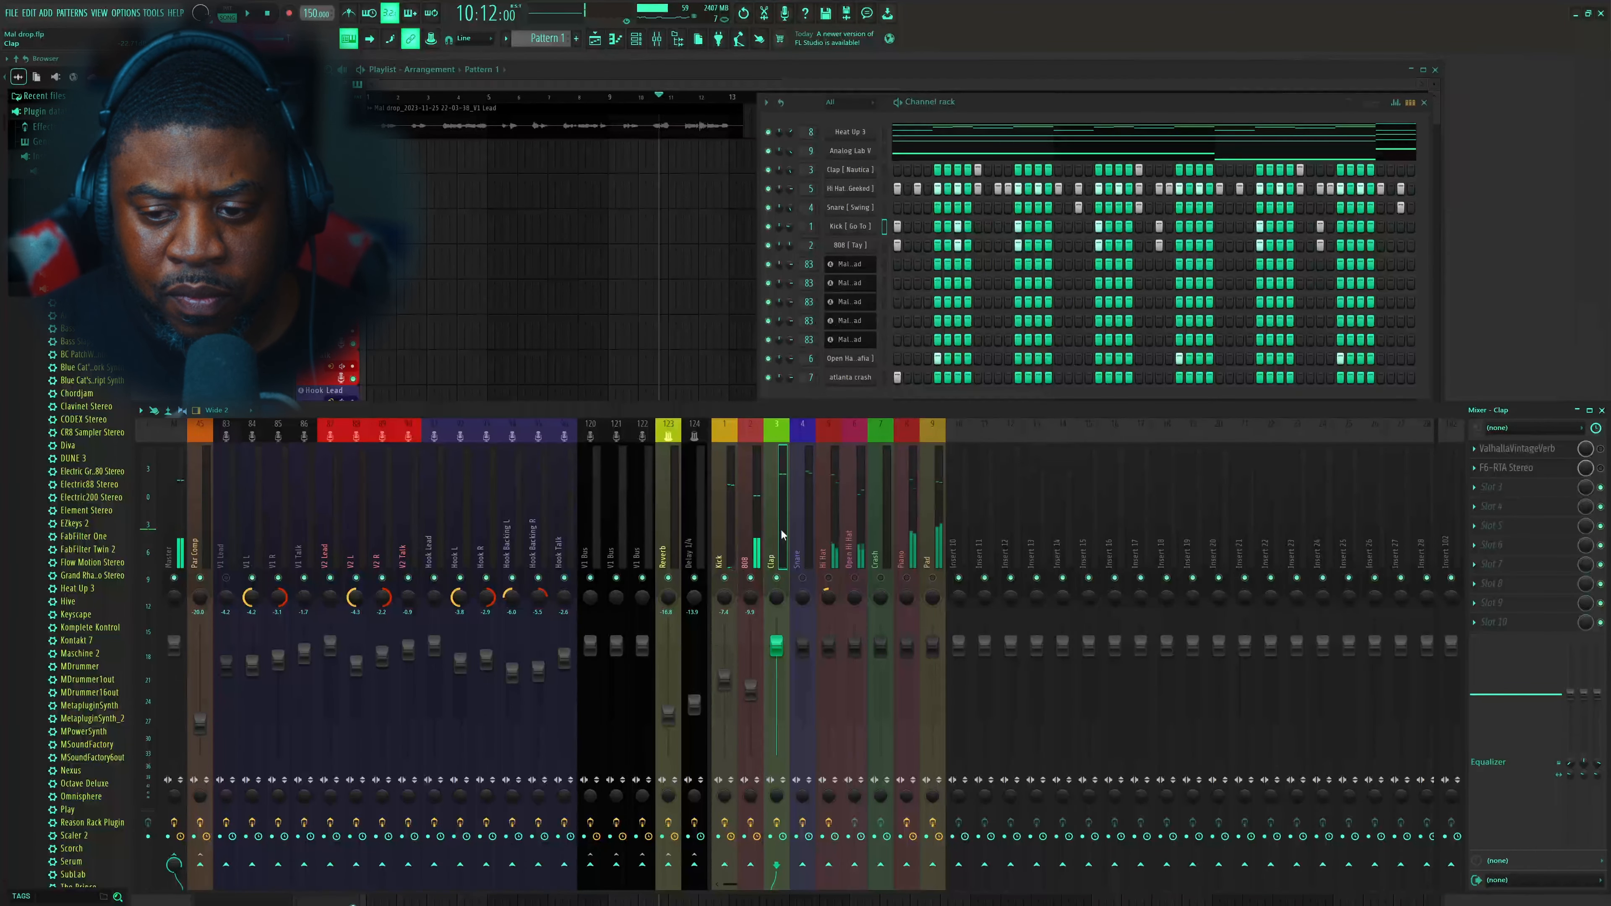
pyautogui.press('space')
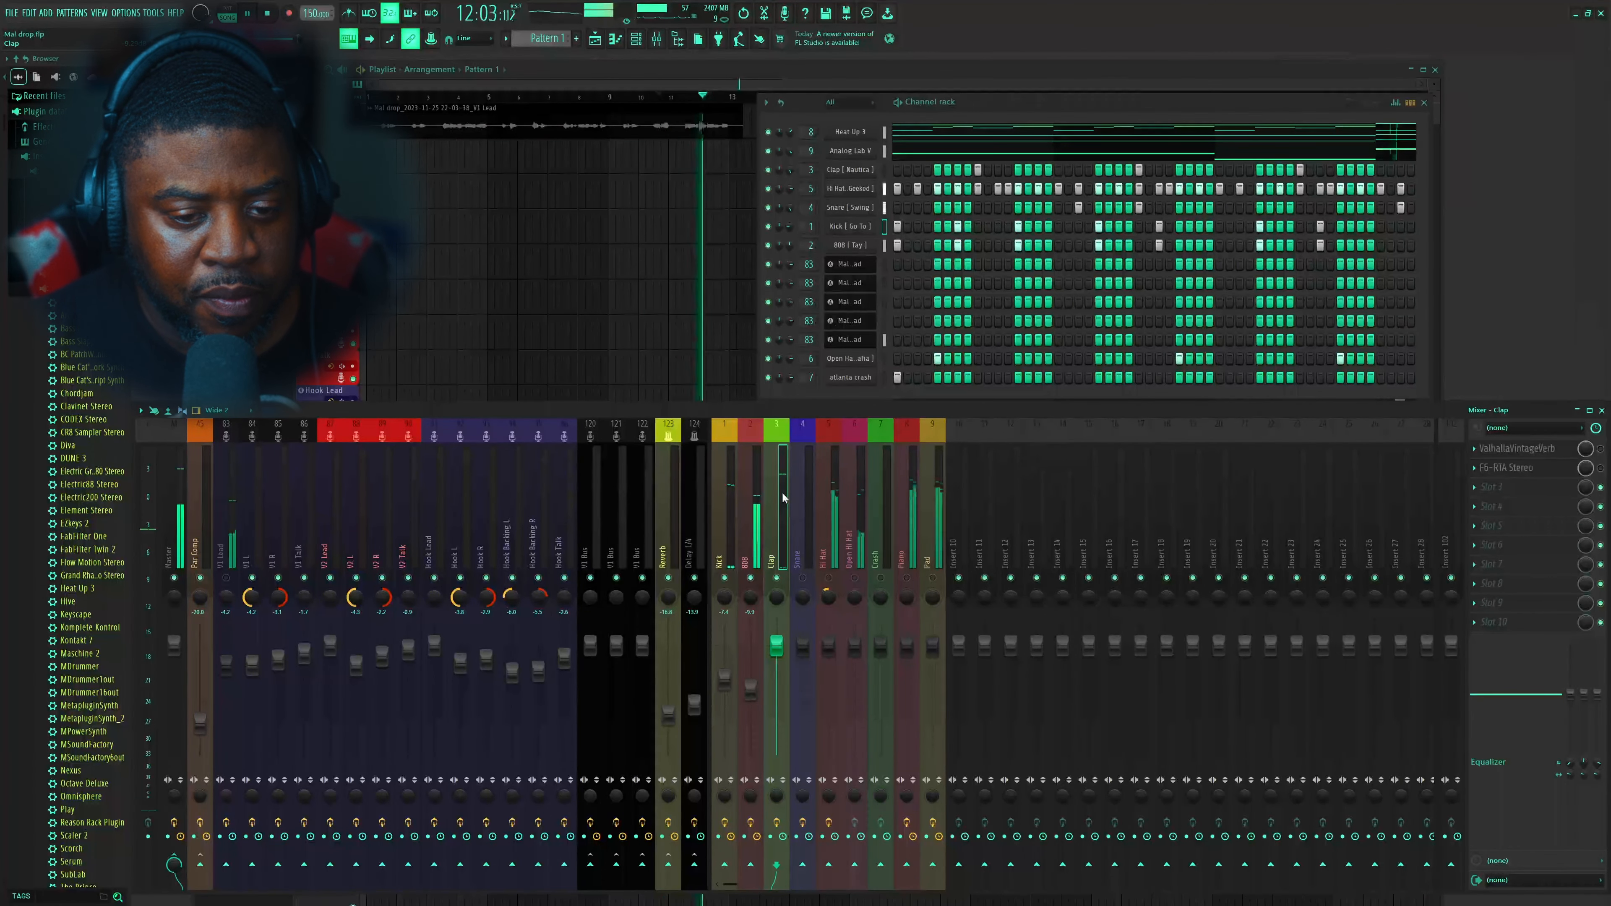
# View the Clap channel's sample settings while the song plays, and close them
pyautogui.click(870, 193)
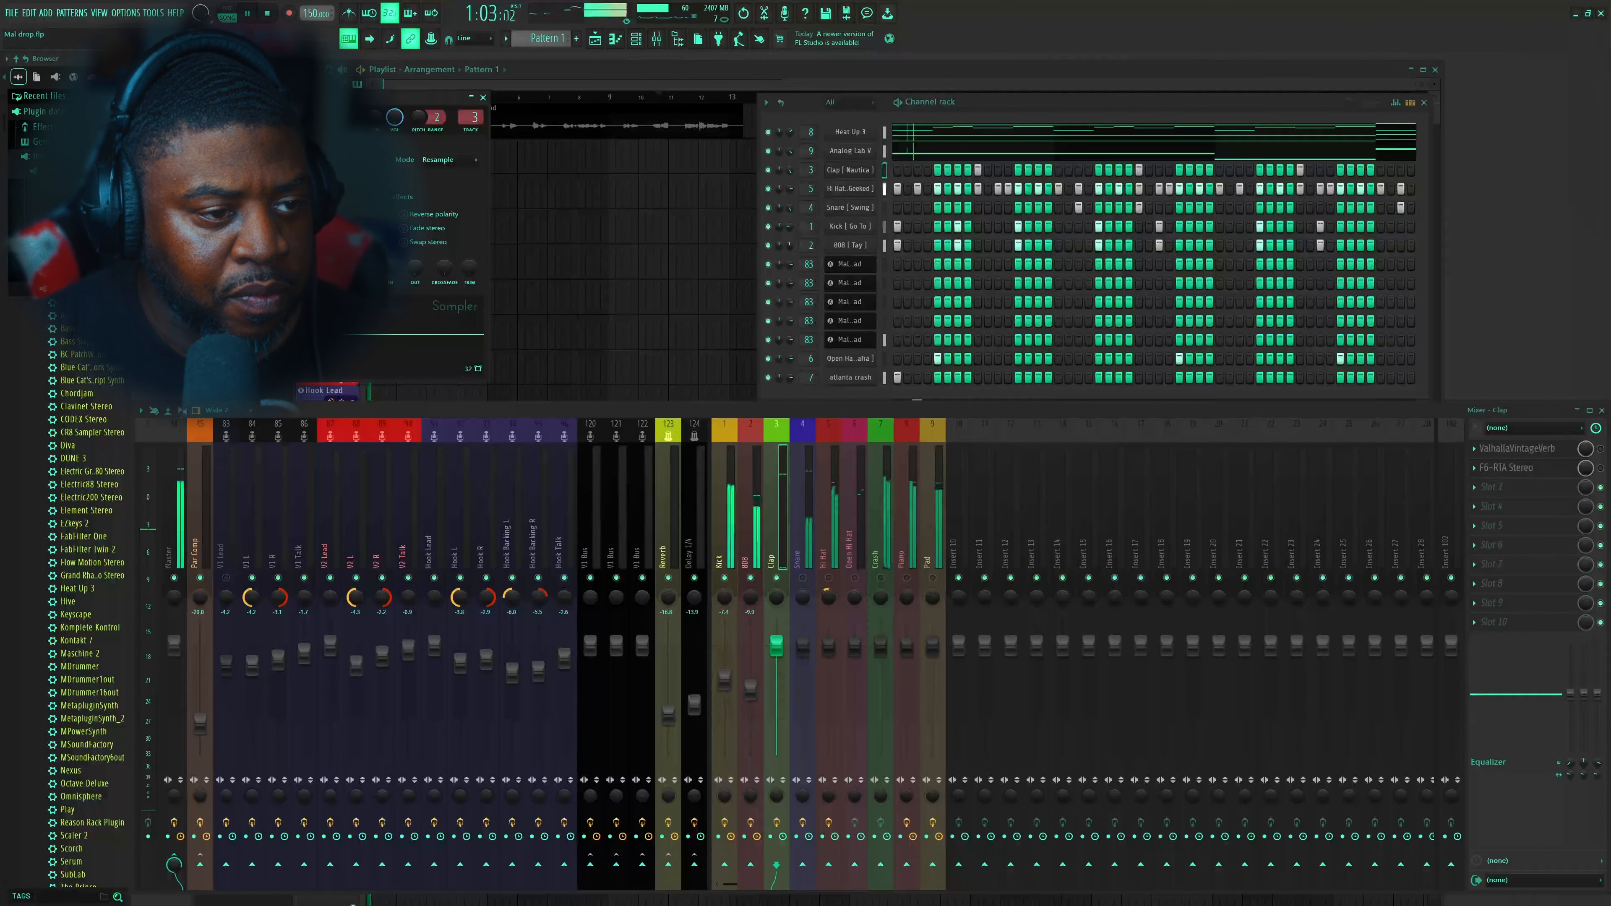
pyautogui.moveTo(290, 95); pyautogui.dragTo(527, 106)
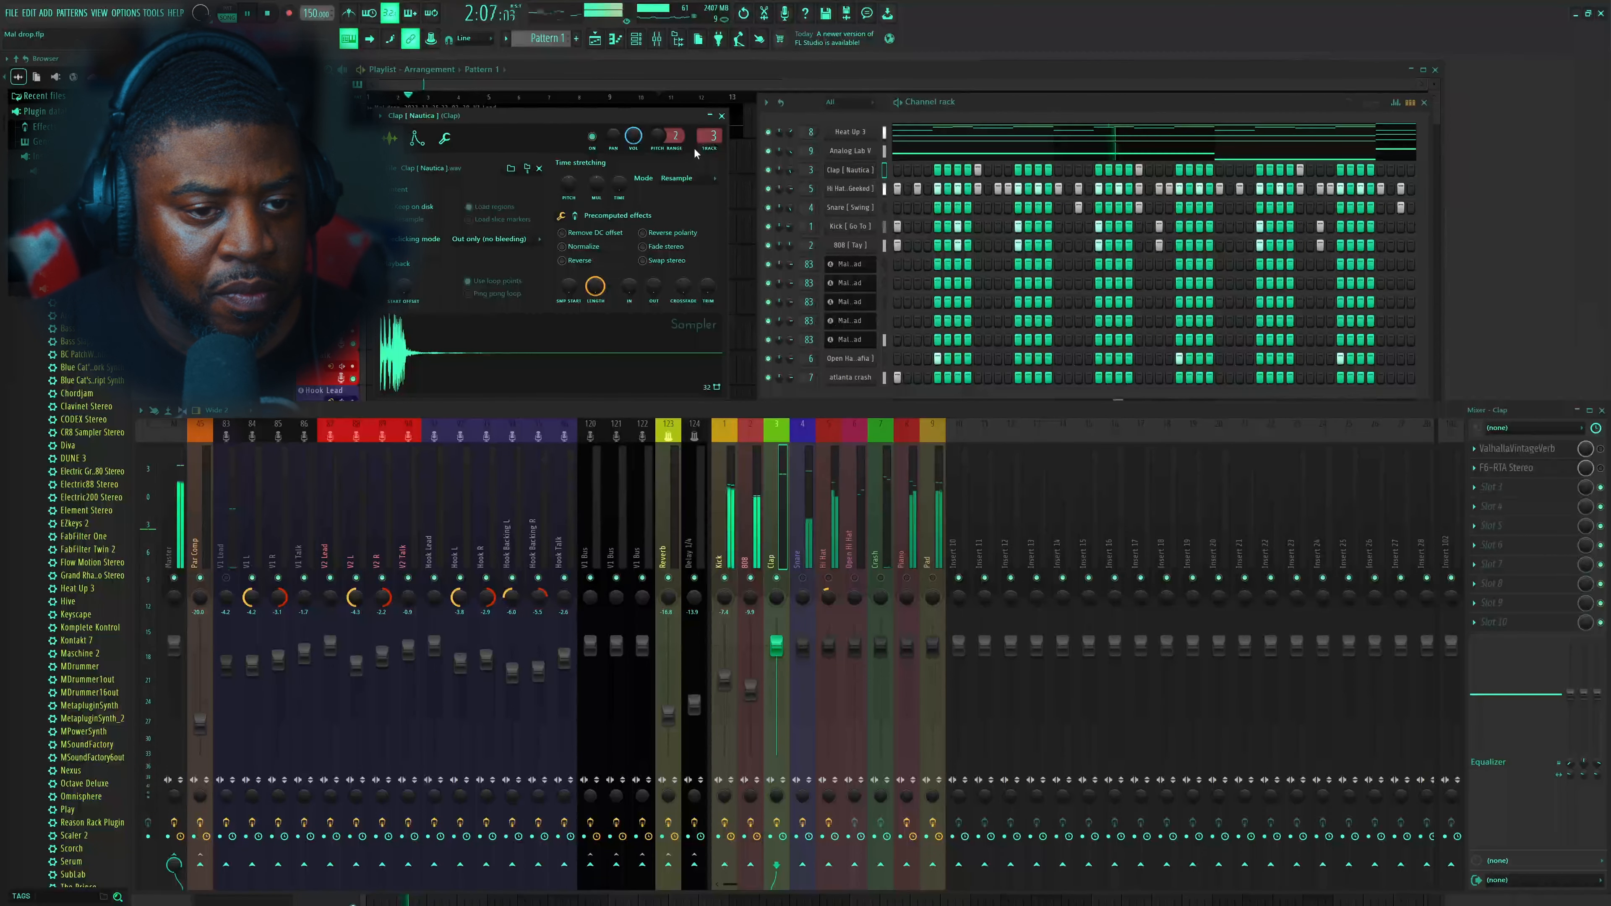
pyautogui.click(721, 117)
# Try a different mixer fader level for the Clap while replaying the song
pyautogui.press('space')
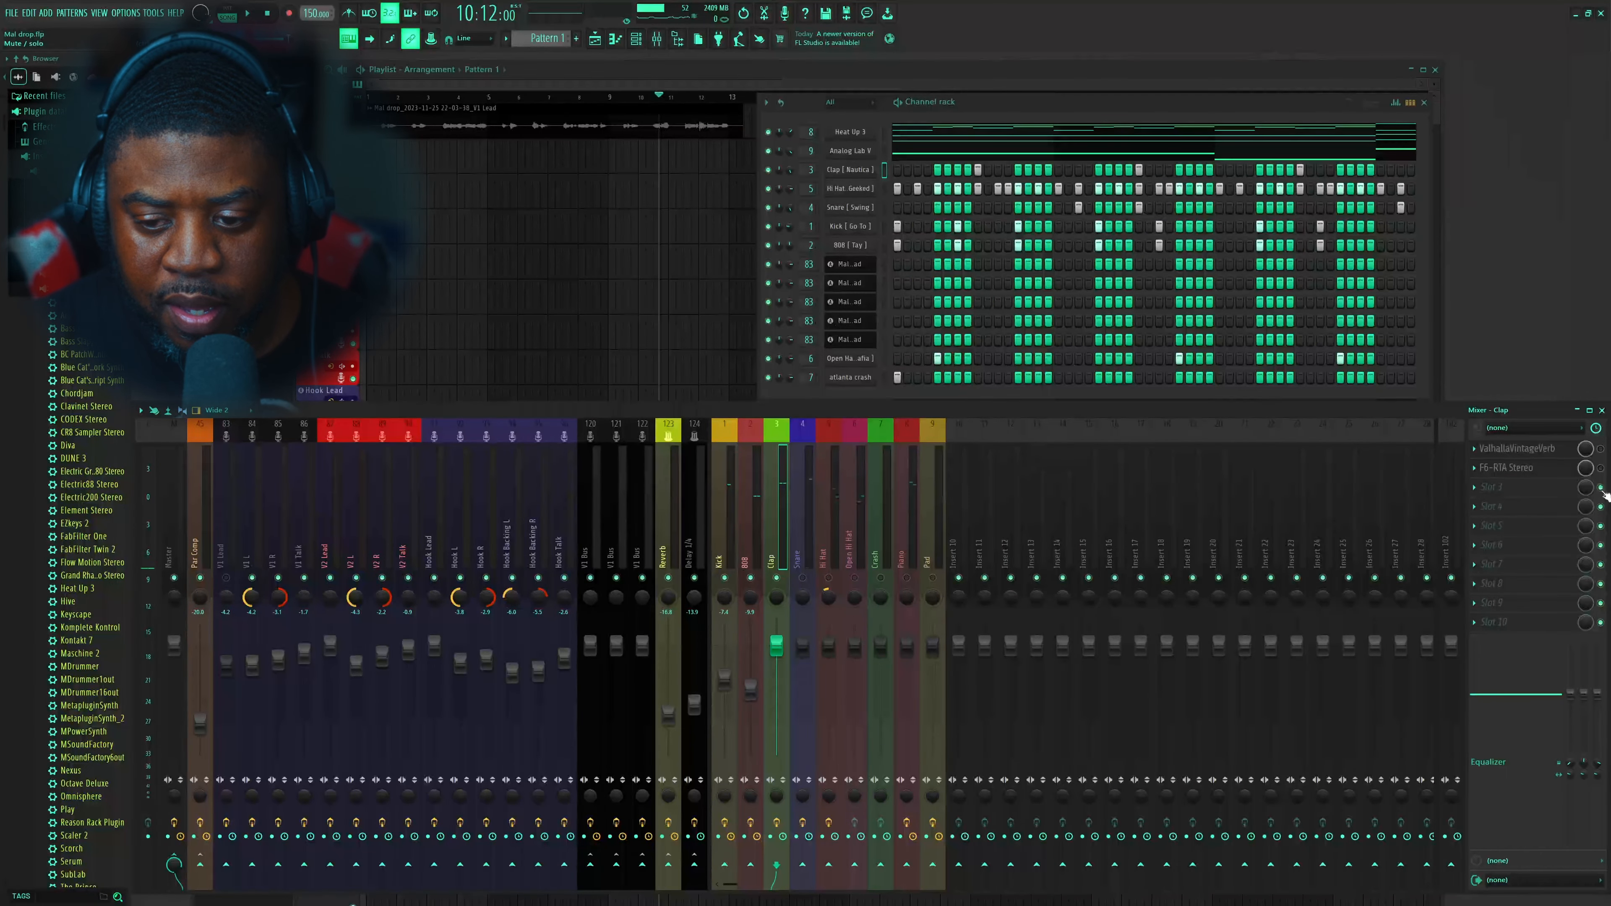
pyautogui.press('space')
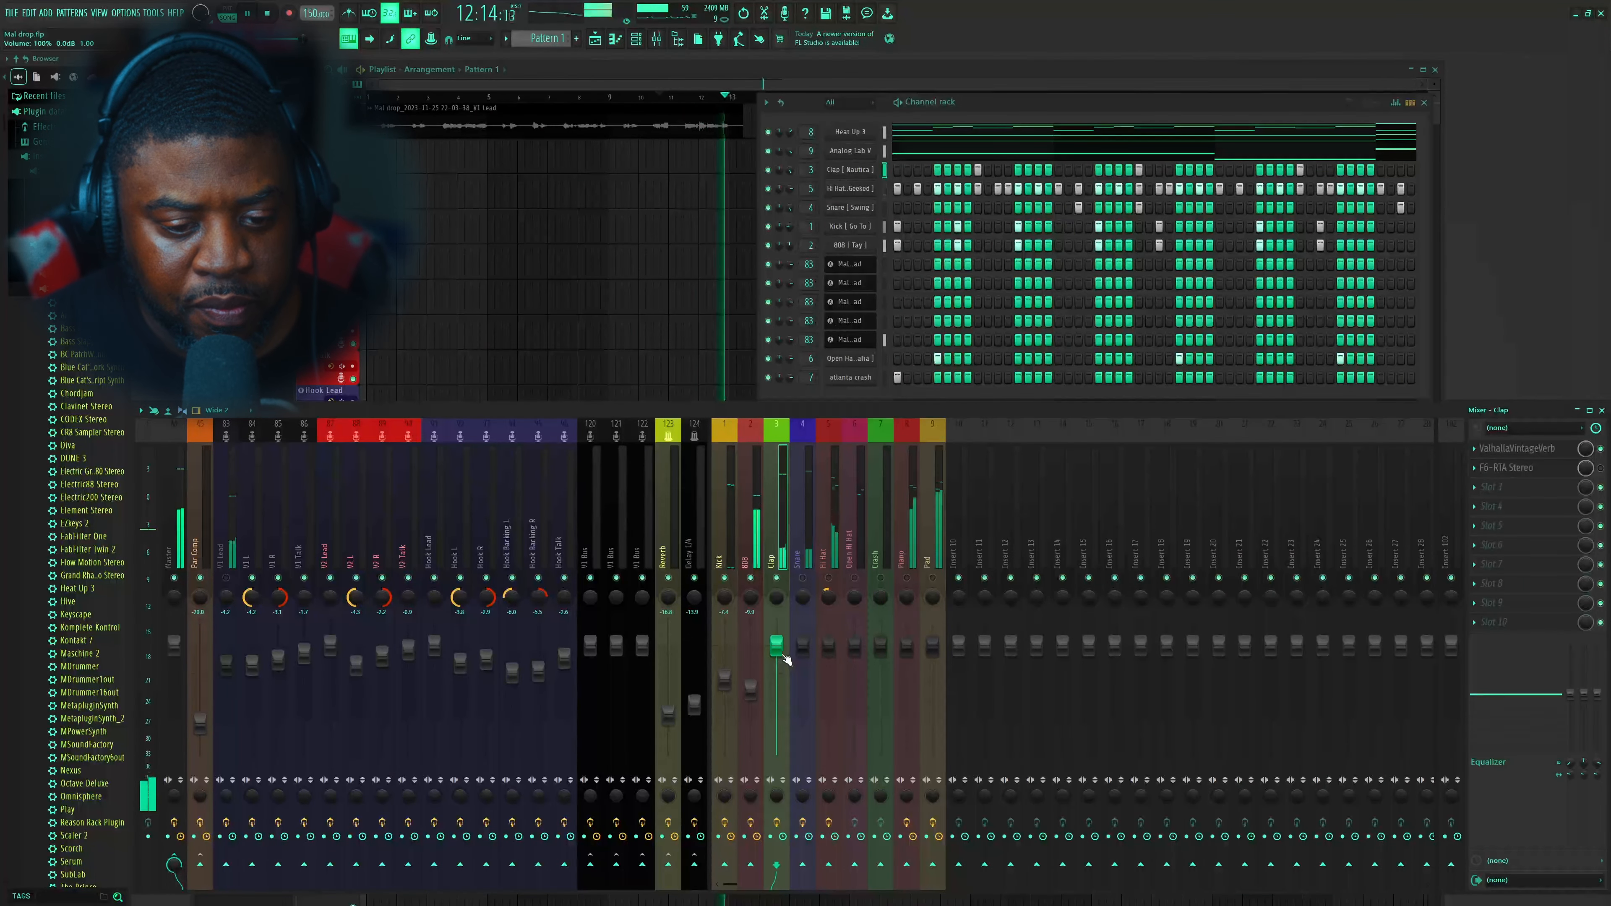
pyautogui.moveTo(782, 665); pyautogui.dragTo(781, 647)
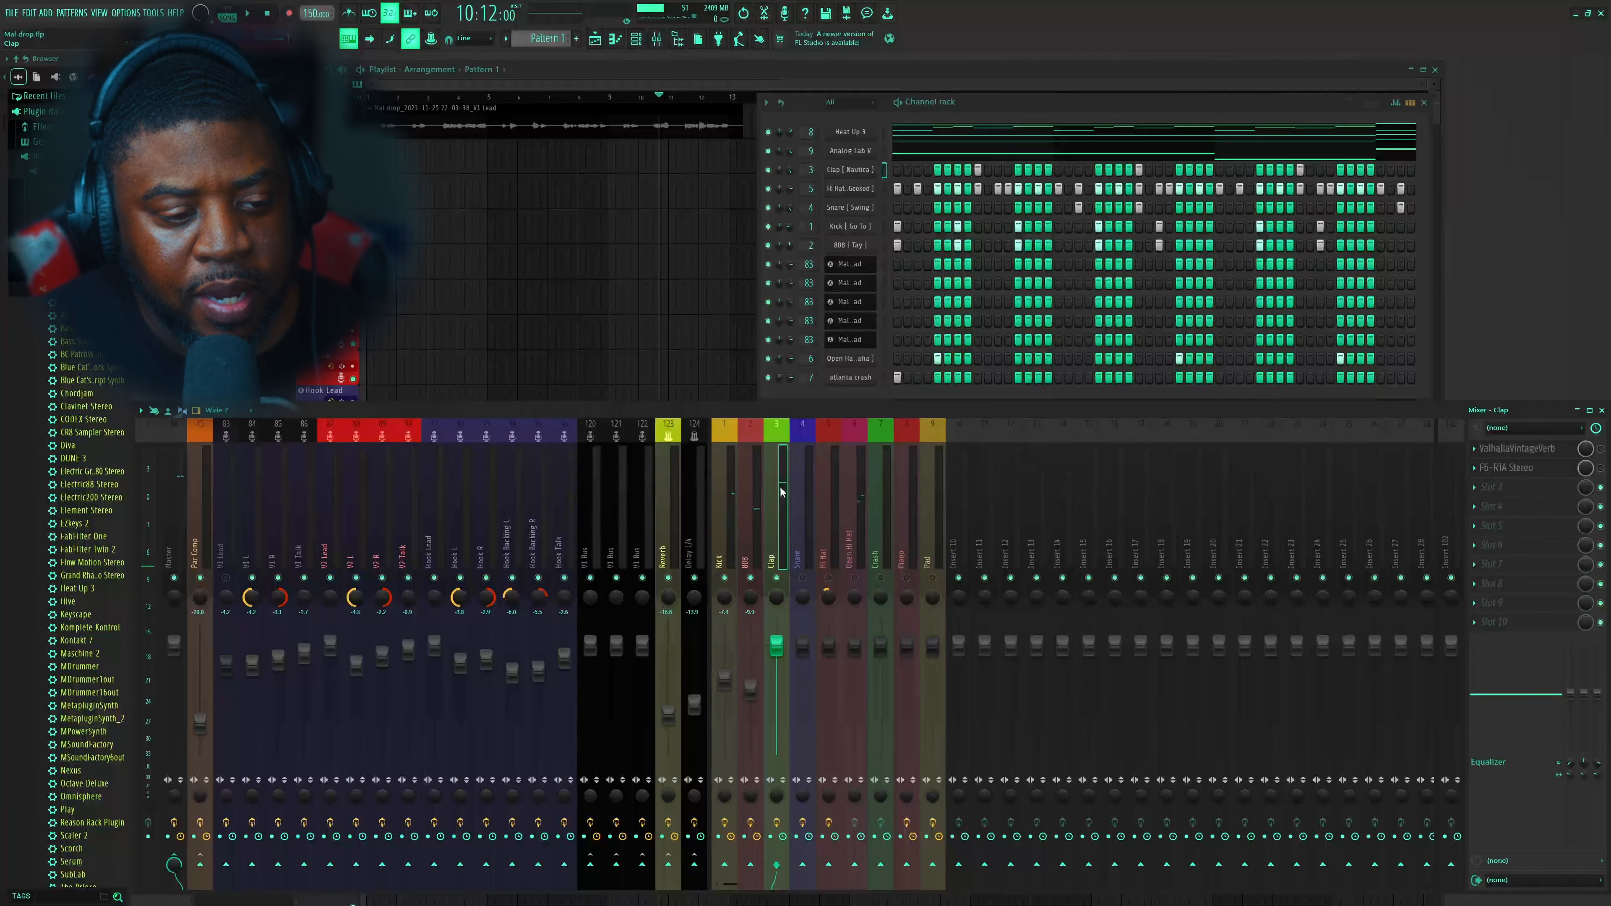
pyautogui.press('space')
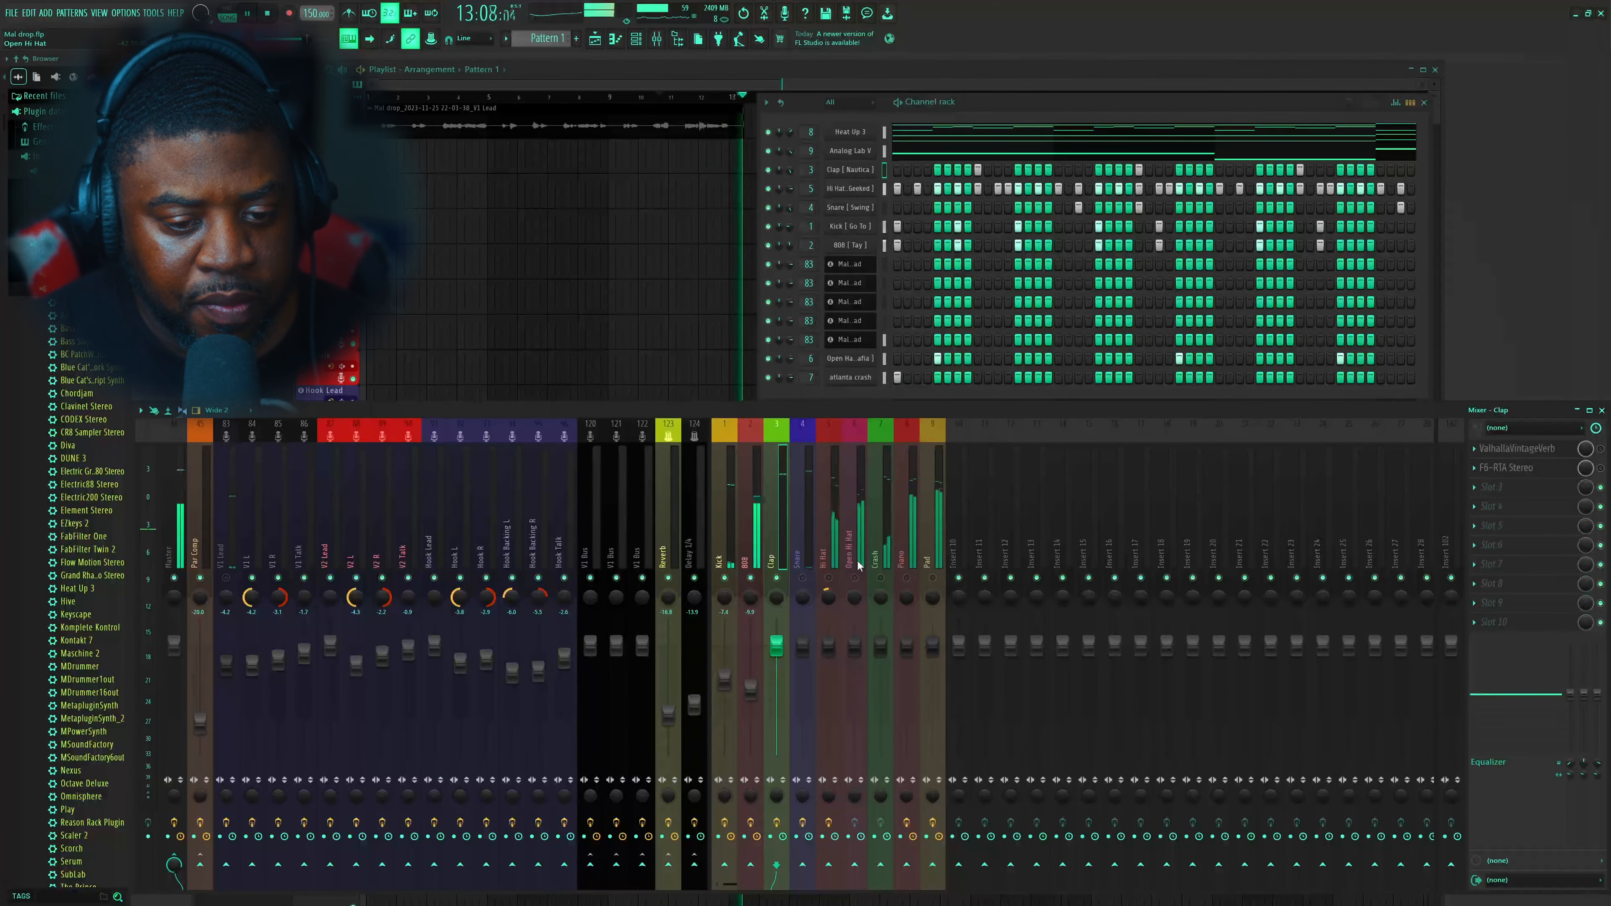
pyautogui.press('space')
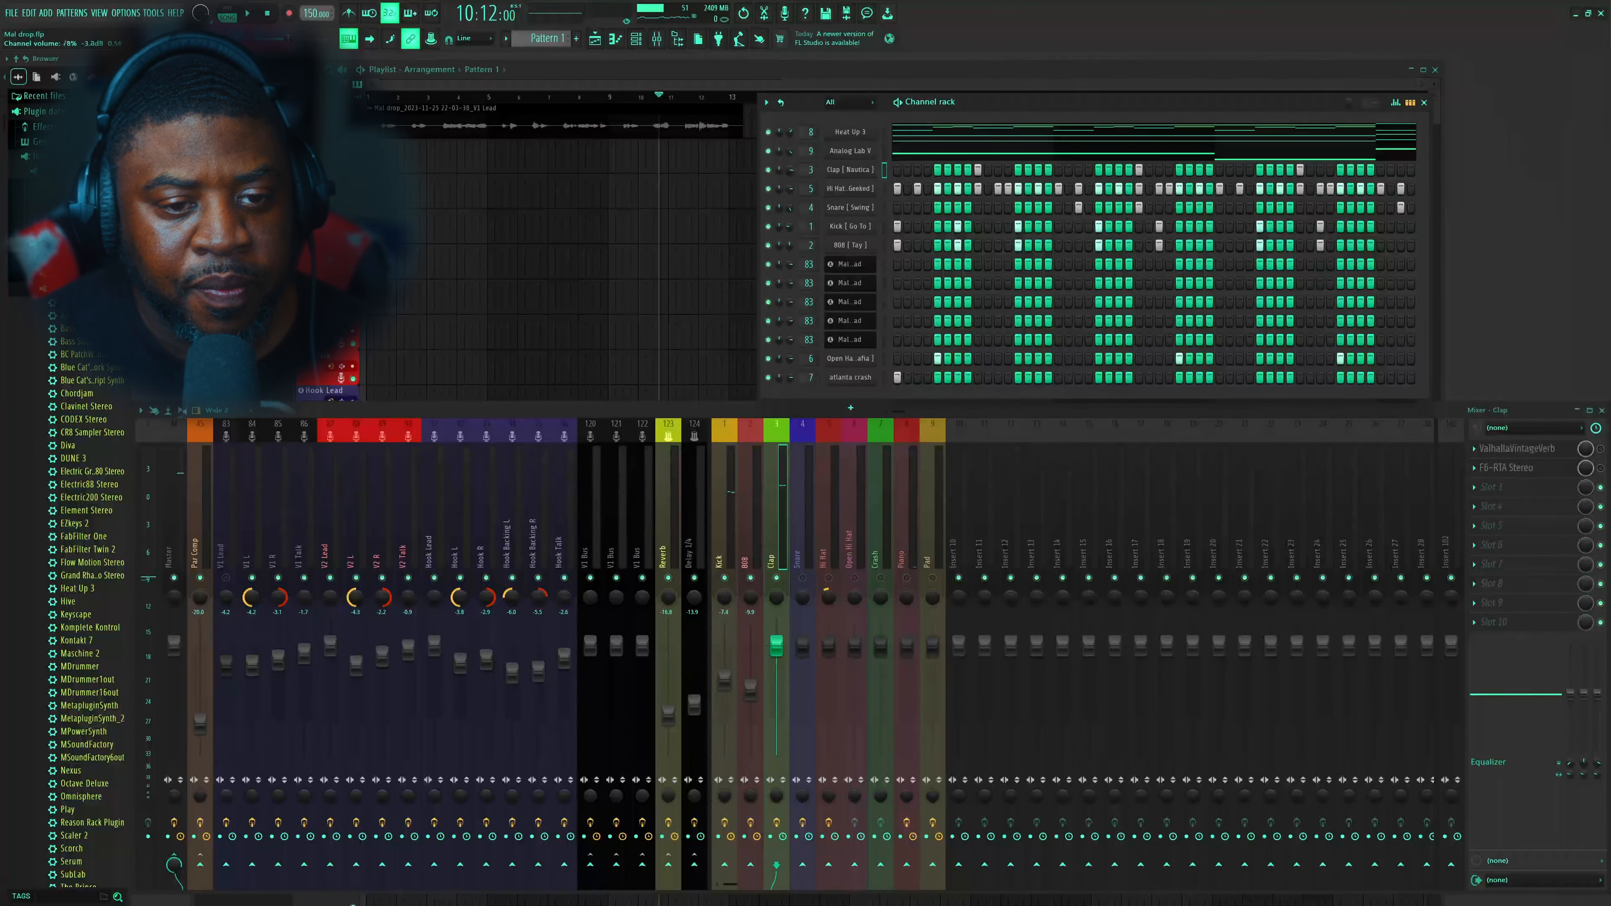
pyautogui.press('space')
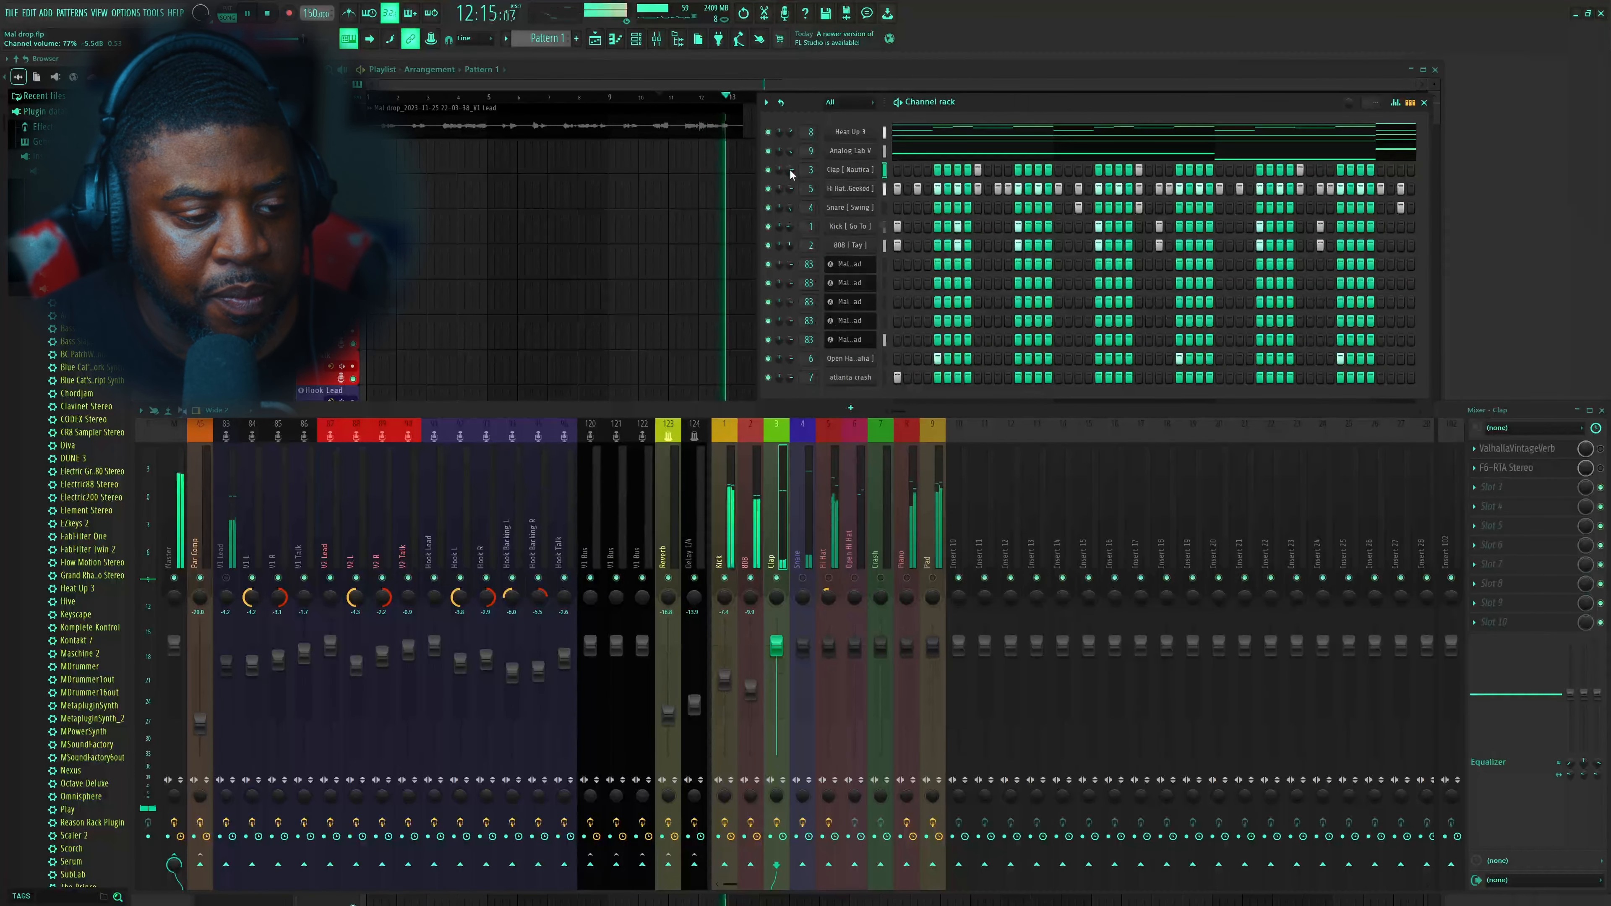
pyautogui.moveTo(791, 170); pyautogui.dragTo(790, 175)
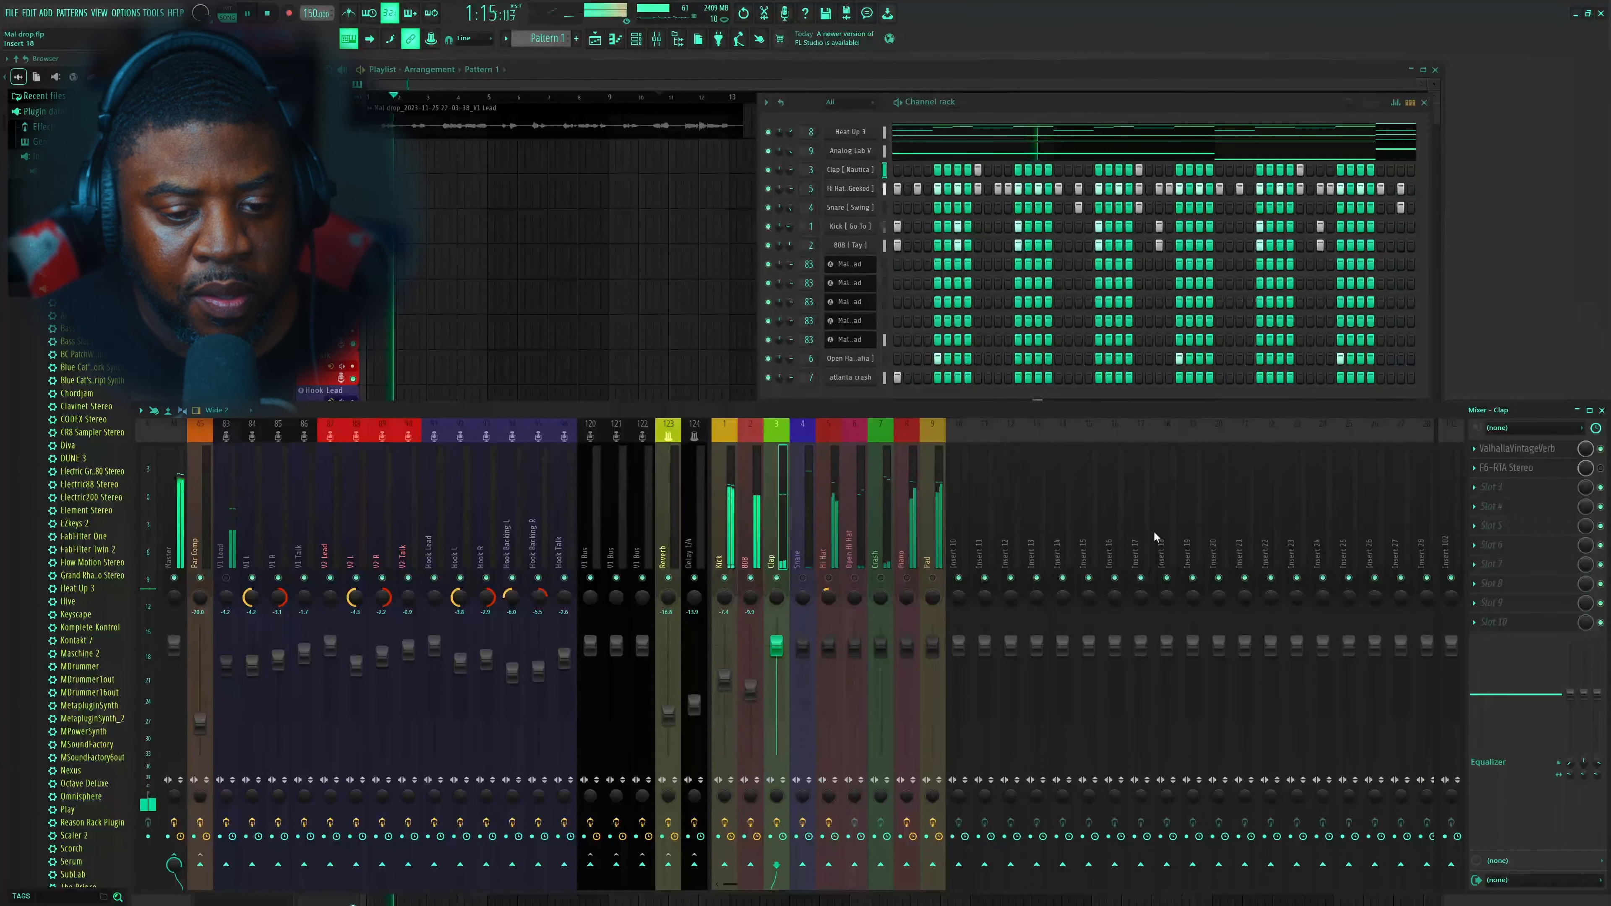
pyautogui.press('space')
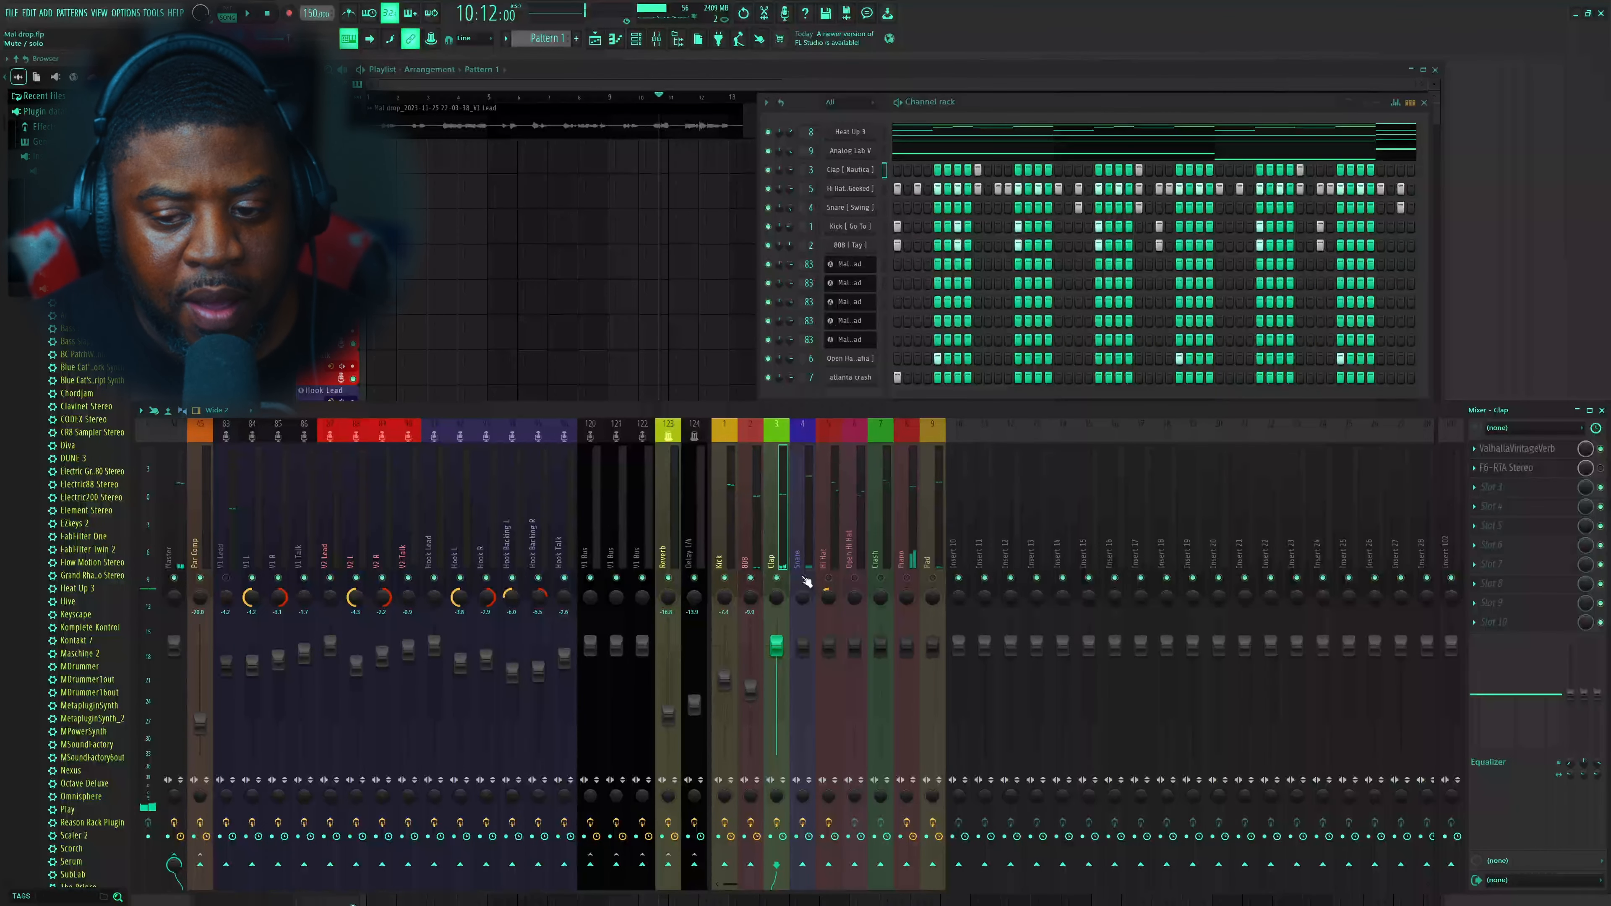
# Set the Mix of the Clap track's ValhallaVintageVerb to 1.3% while the song plays, and close the plugin
pyautogui.click(1522, 449)
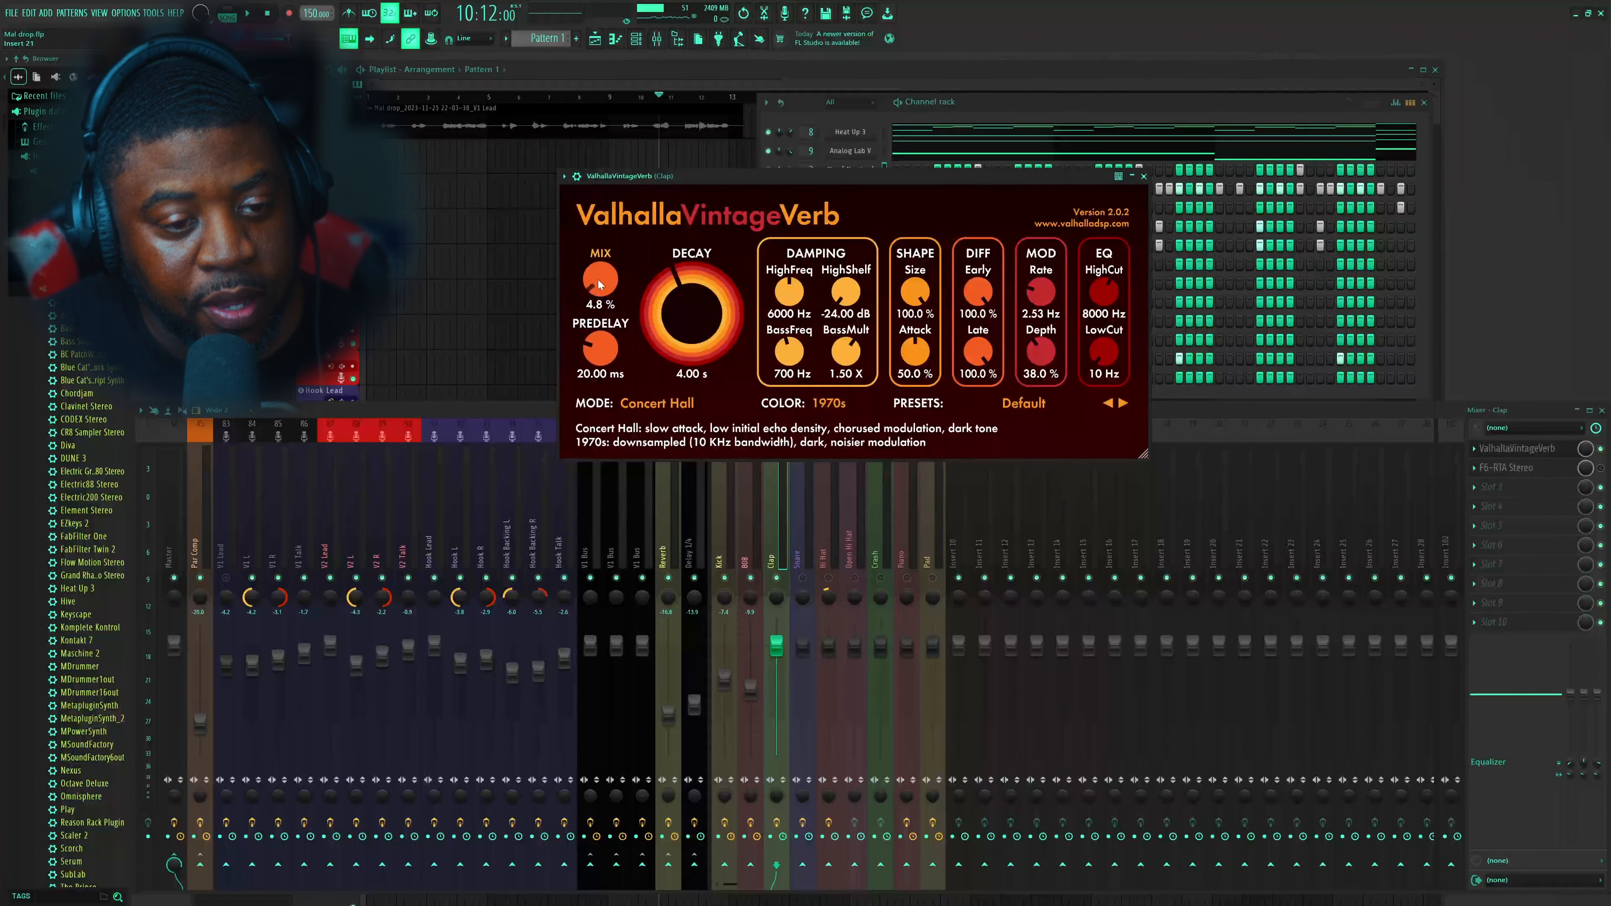
pyautogui.moveTo(600, 285)
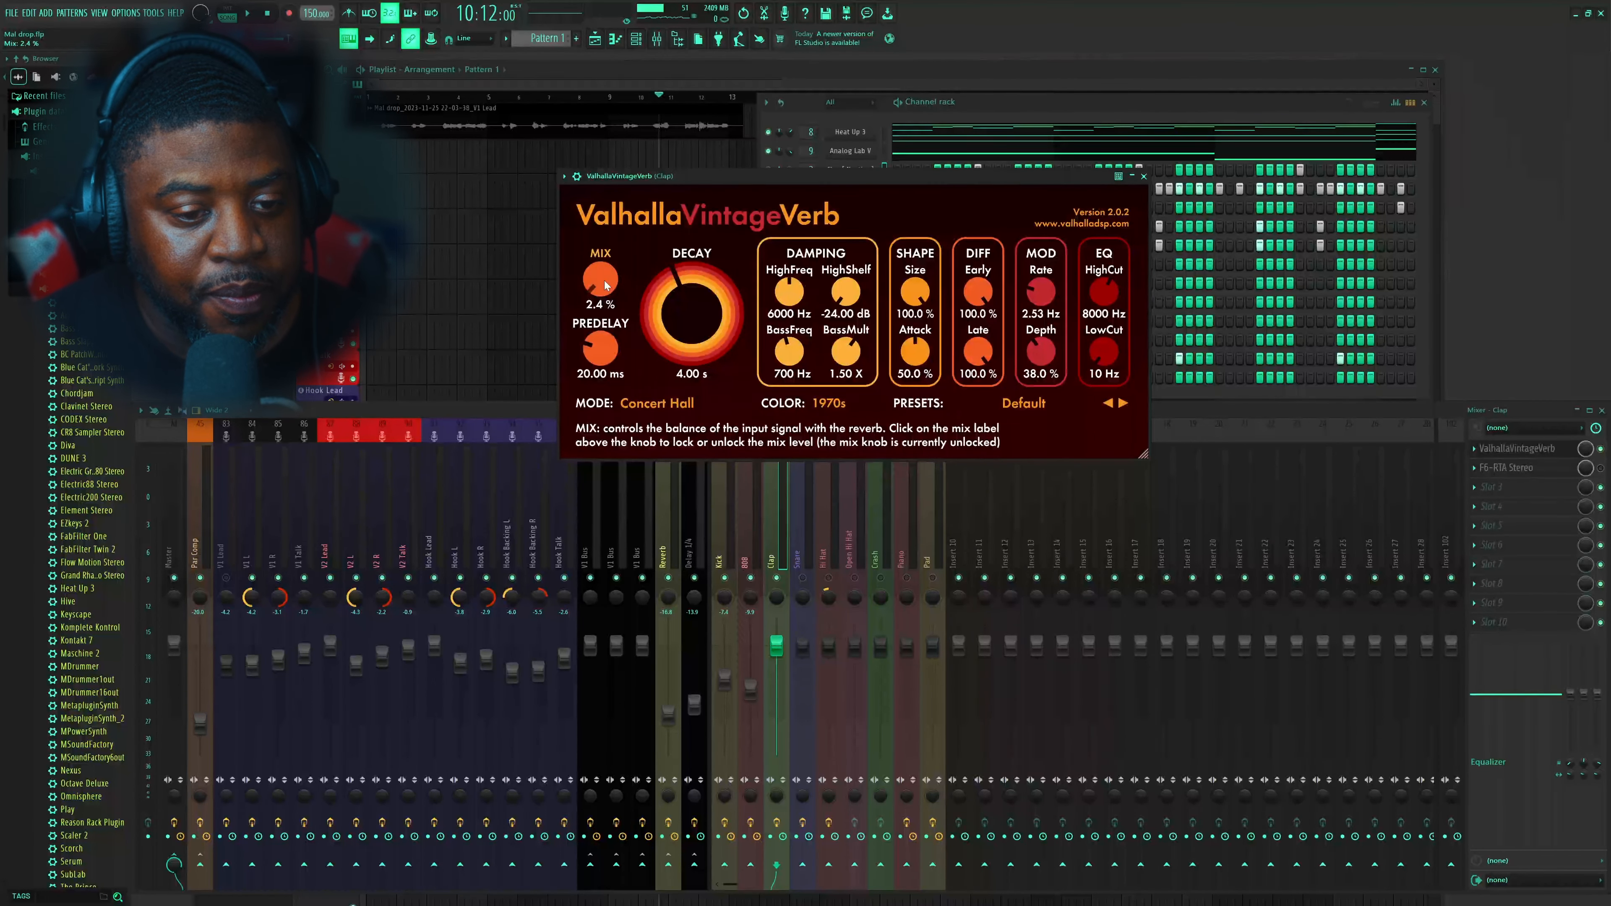
pyautogui.moveTo(788, 174); pyautogui.dragTo(789, 173)
pyautogui.press('space')
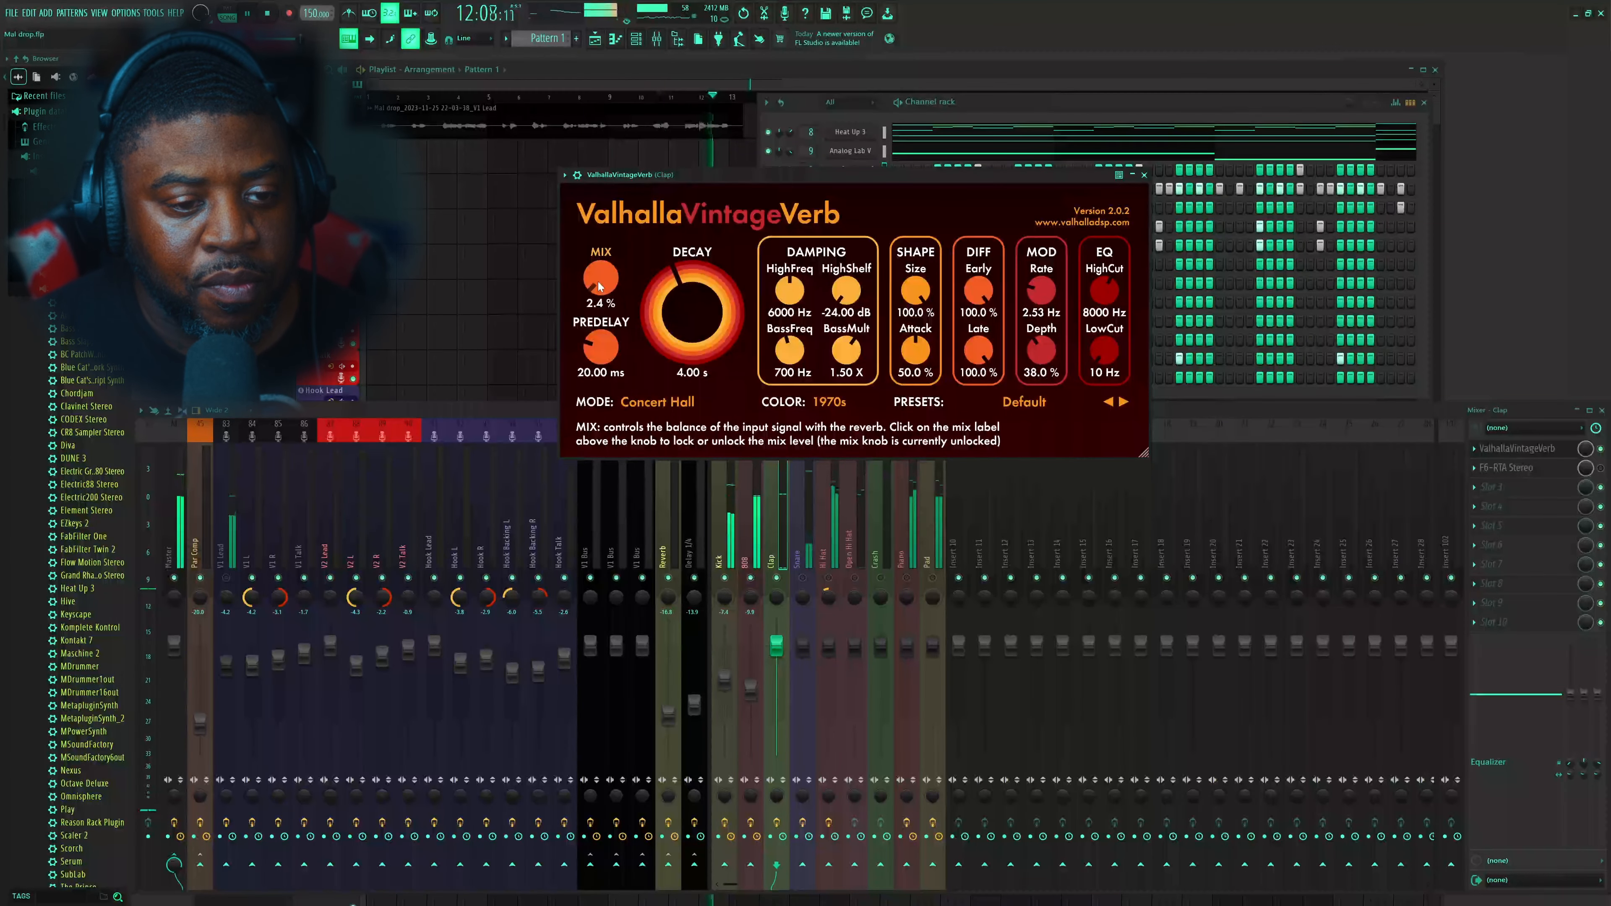
pyautogui.scroll(-3, 599, 279)
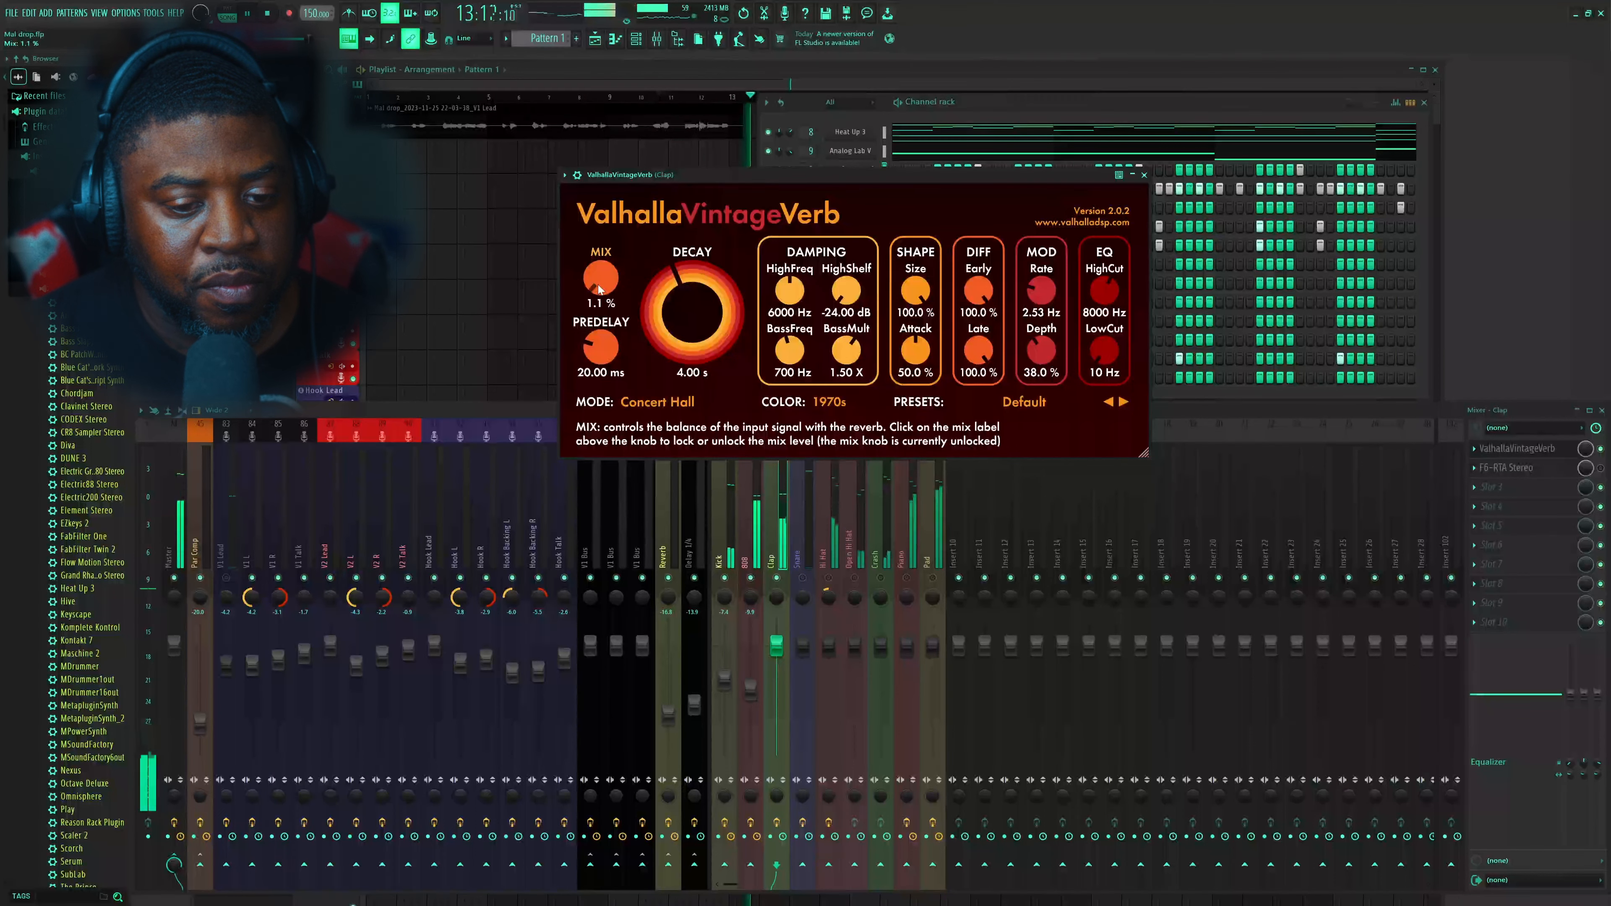
pyautogui.scroll(2, 600, 282)
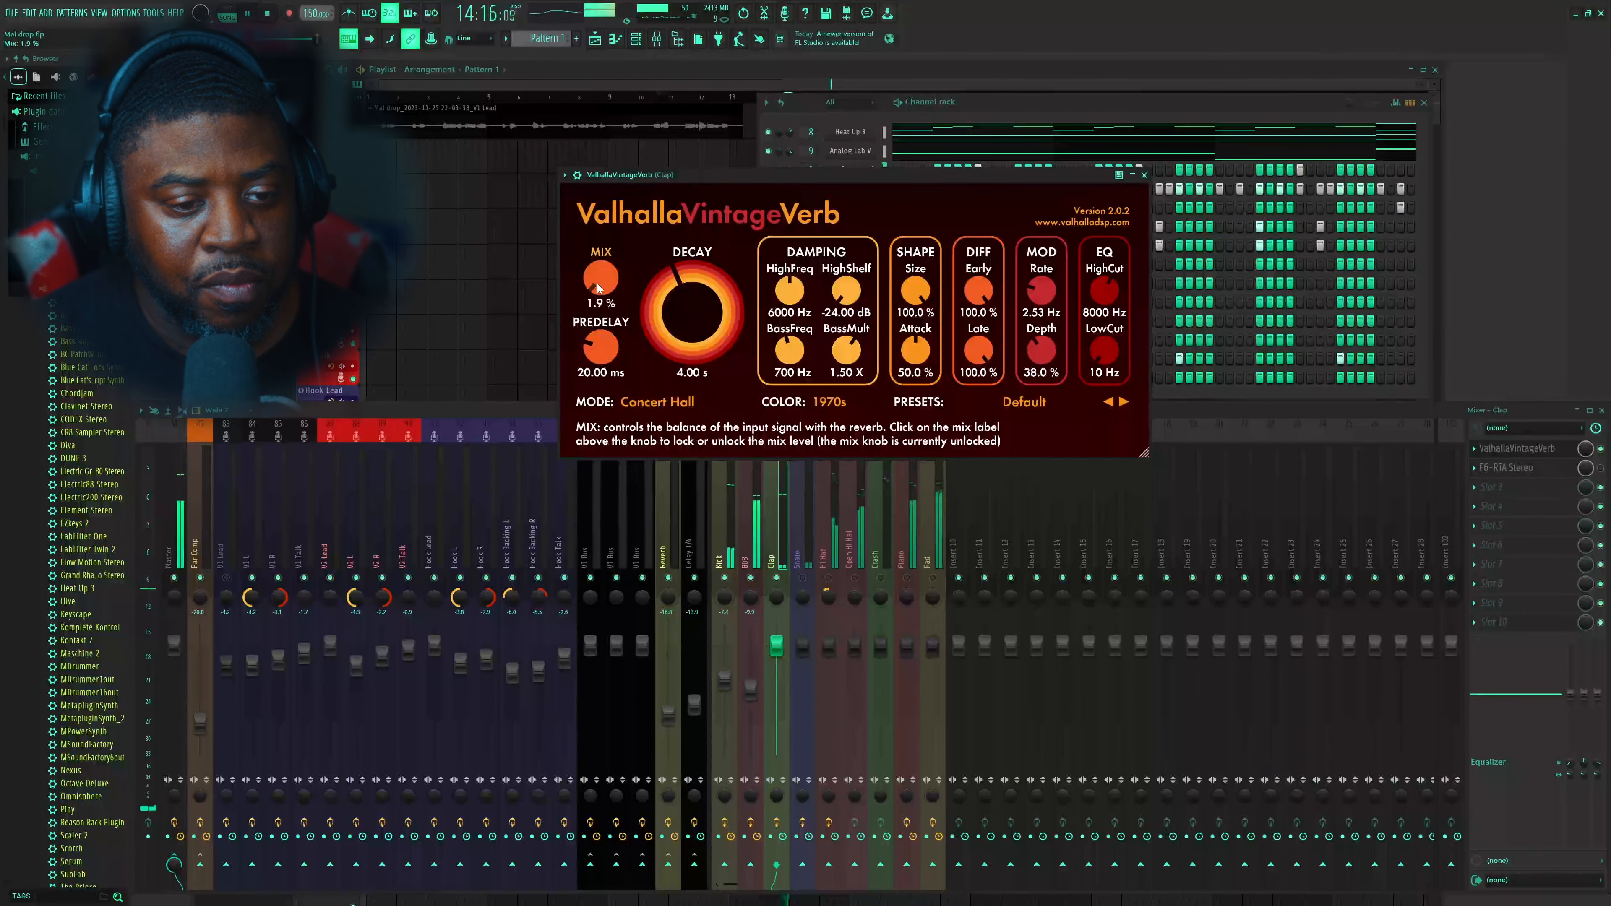
pyautogui.scroll(-2, 598, 284)
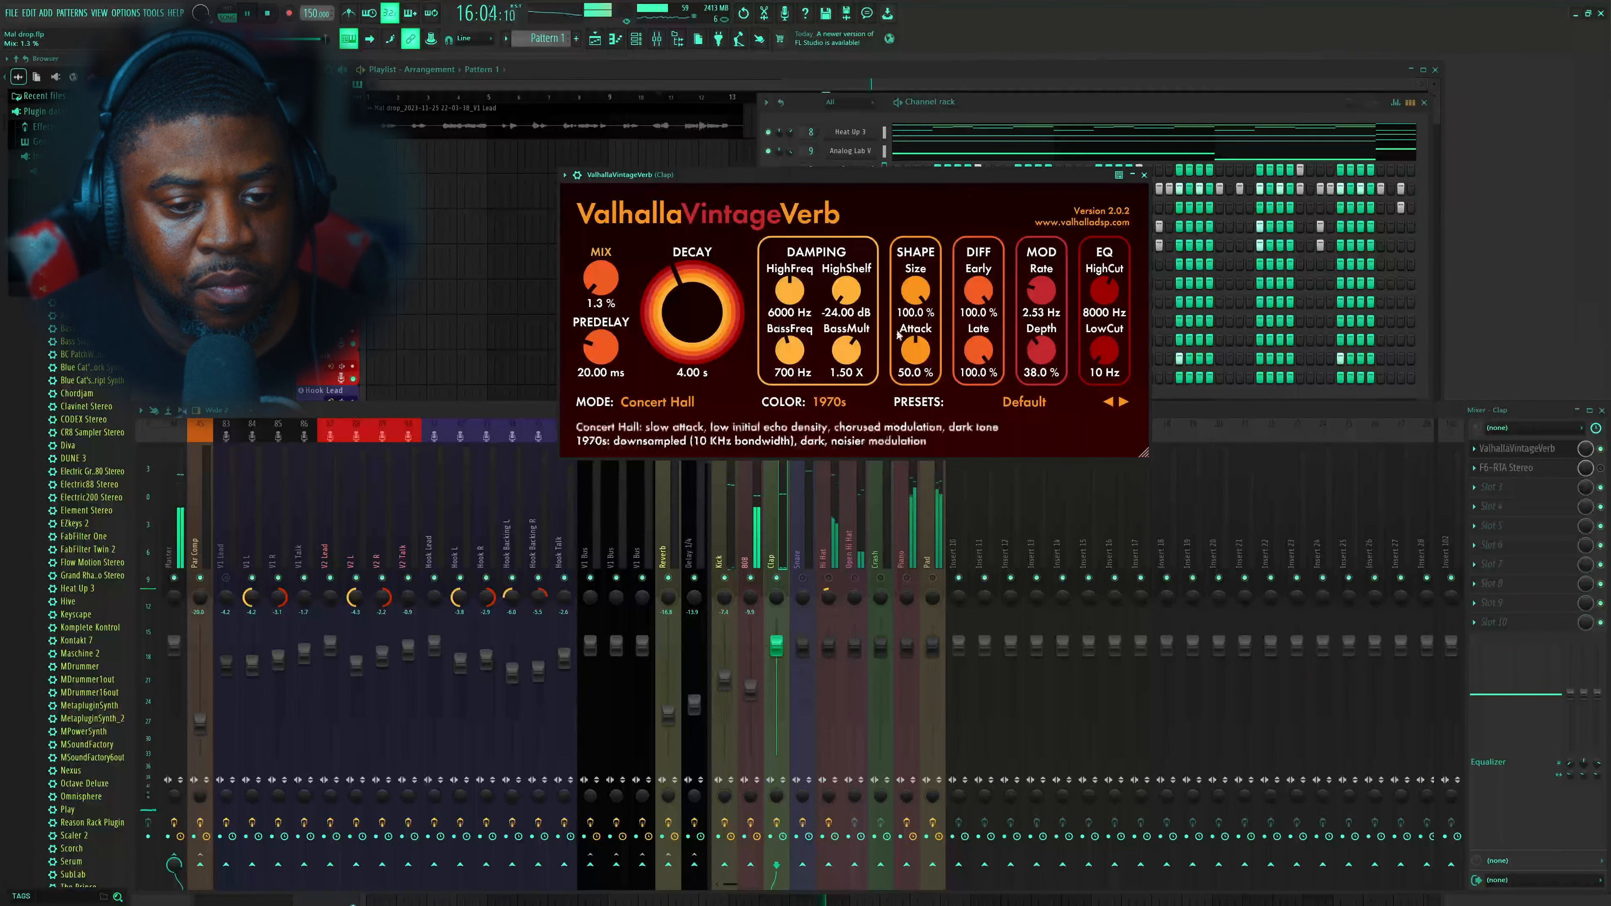
pyautogui.click(1144, 175)
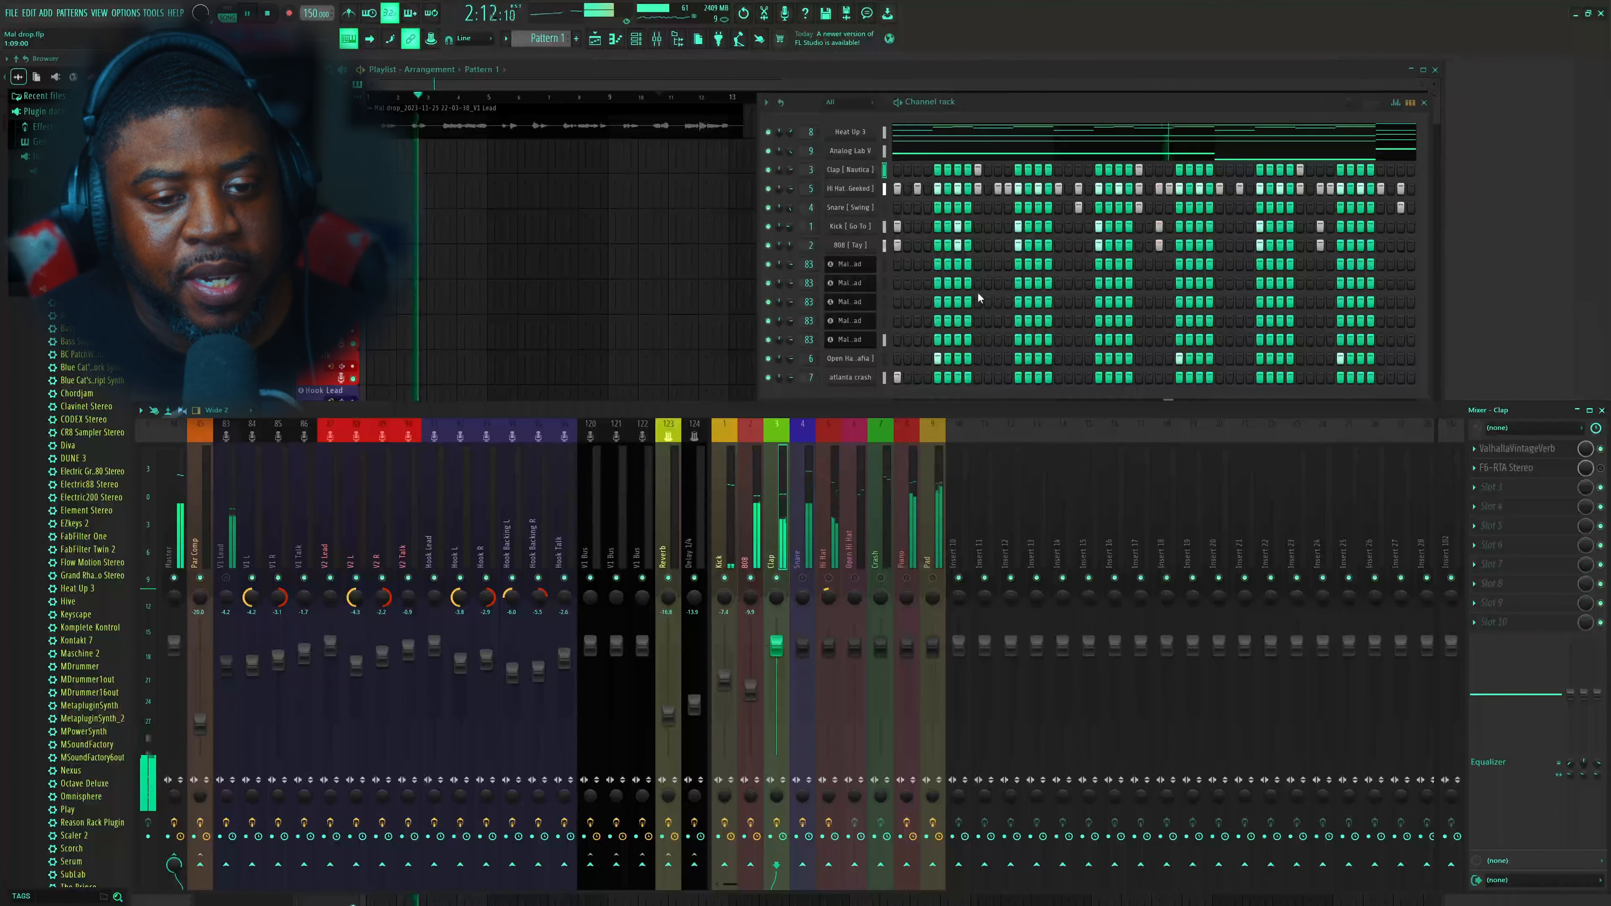
pyautogui.press('space')
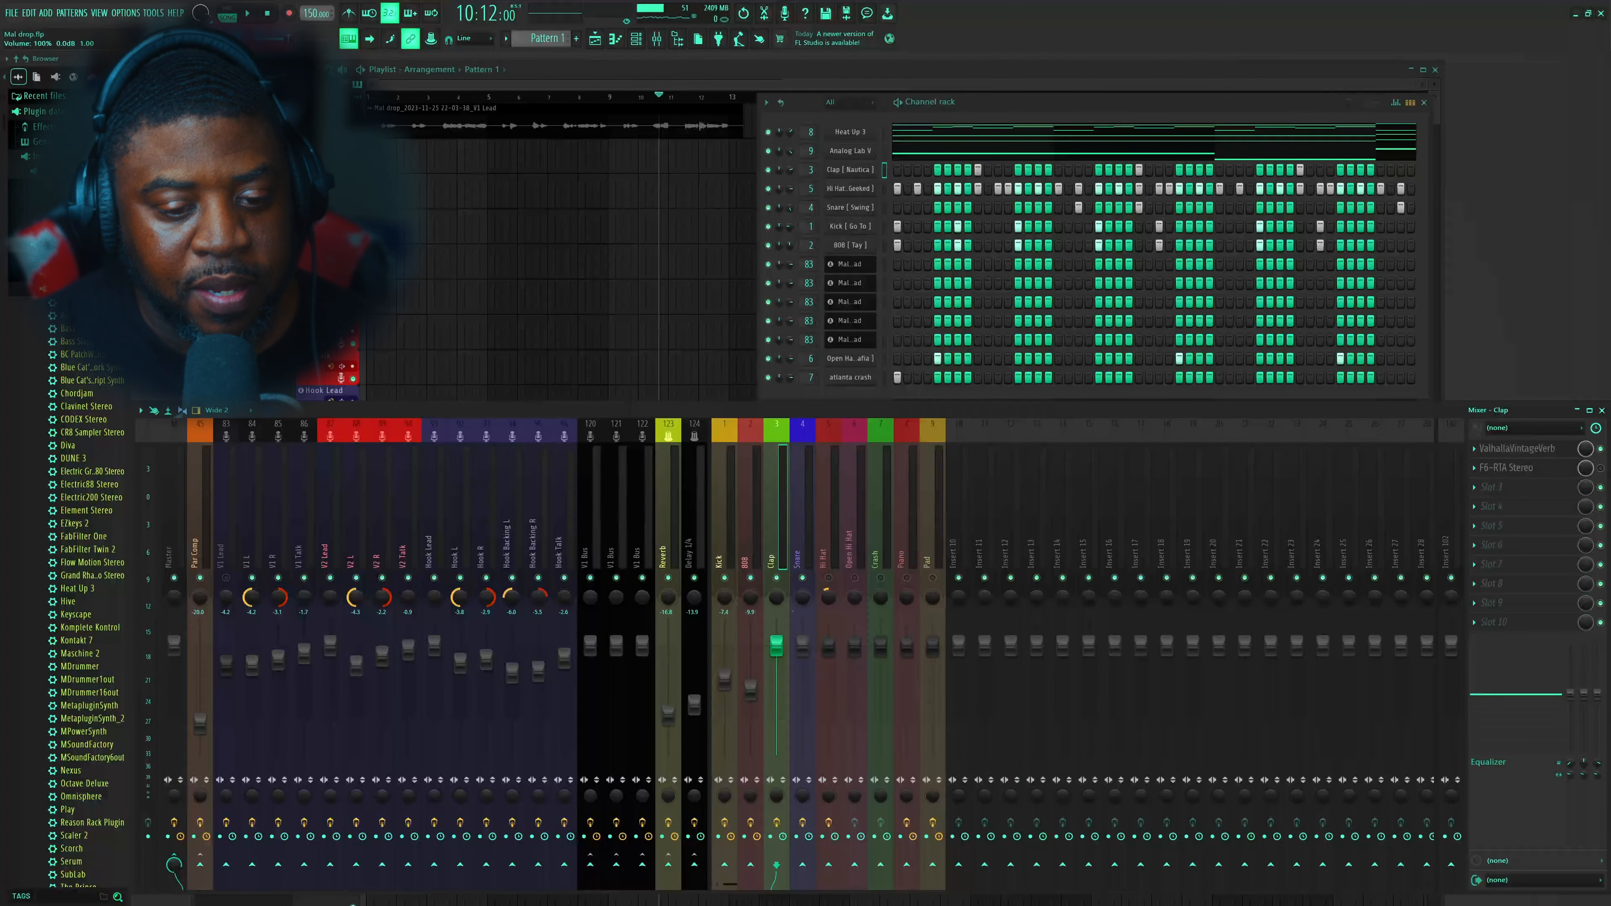
# Mute the Kick, 808 and Clap mixer tracks and play the song to hear the Snare without them
pyautogui.click(725, 578)
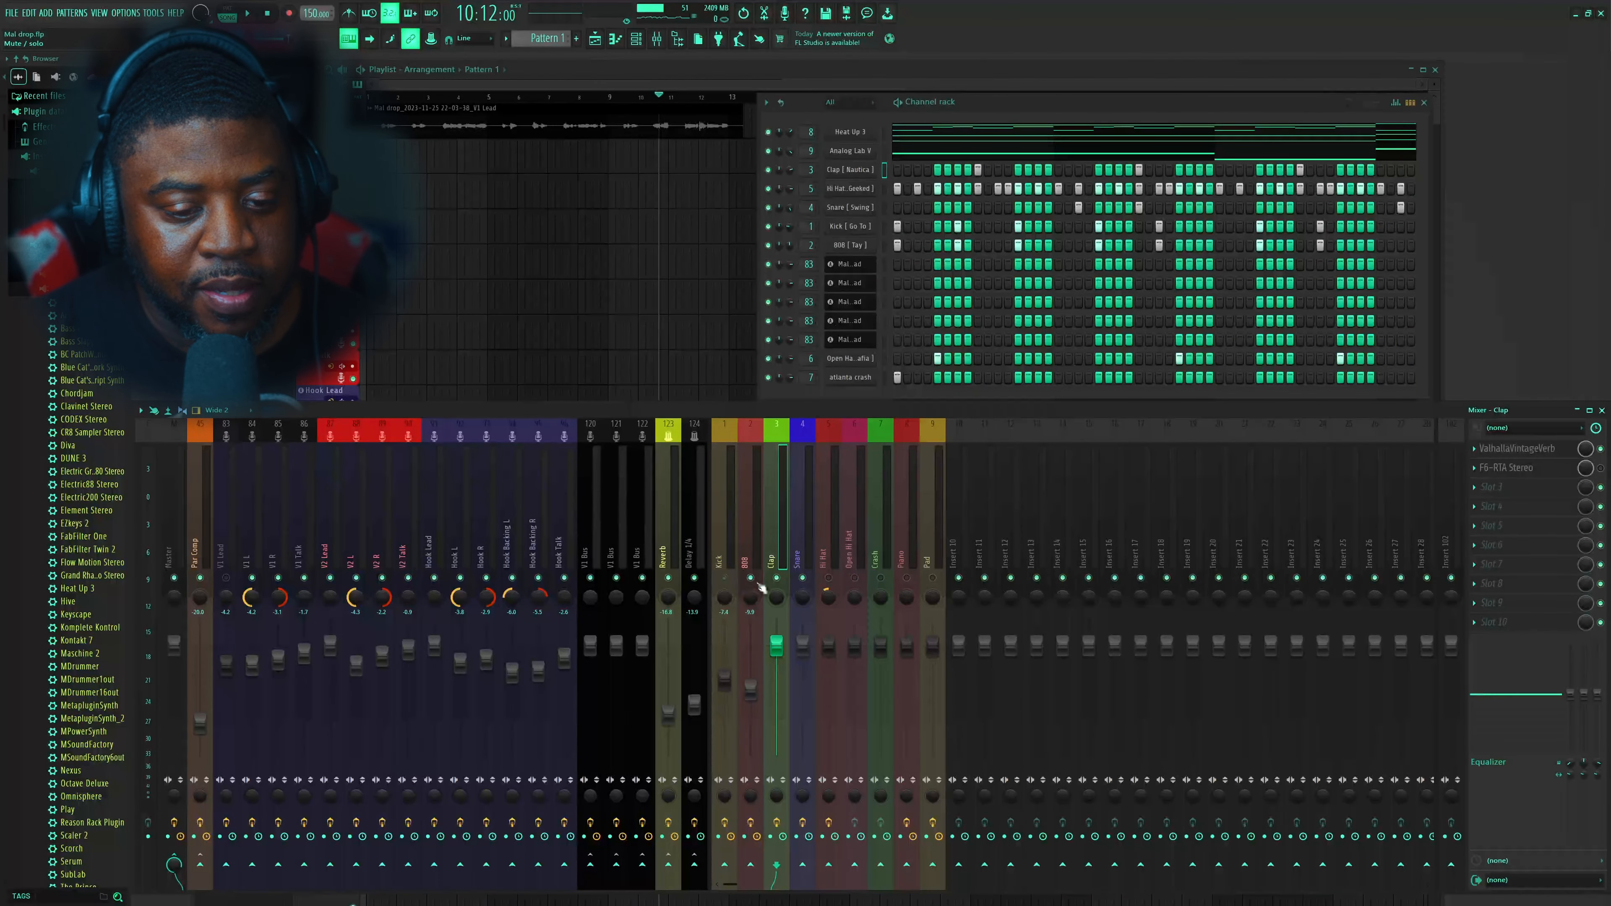
pyautogui.click(776, 578)
pyautogui.press('space')
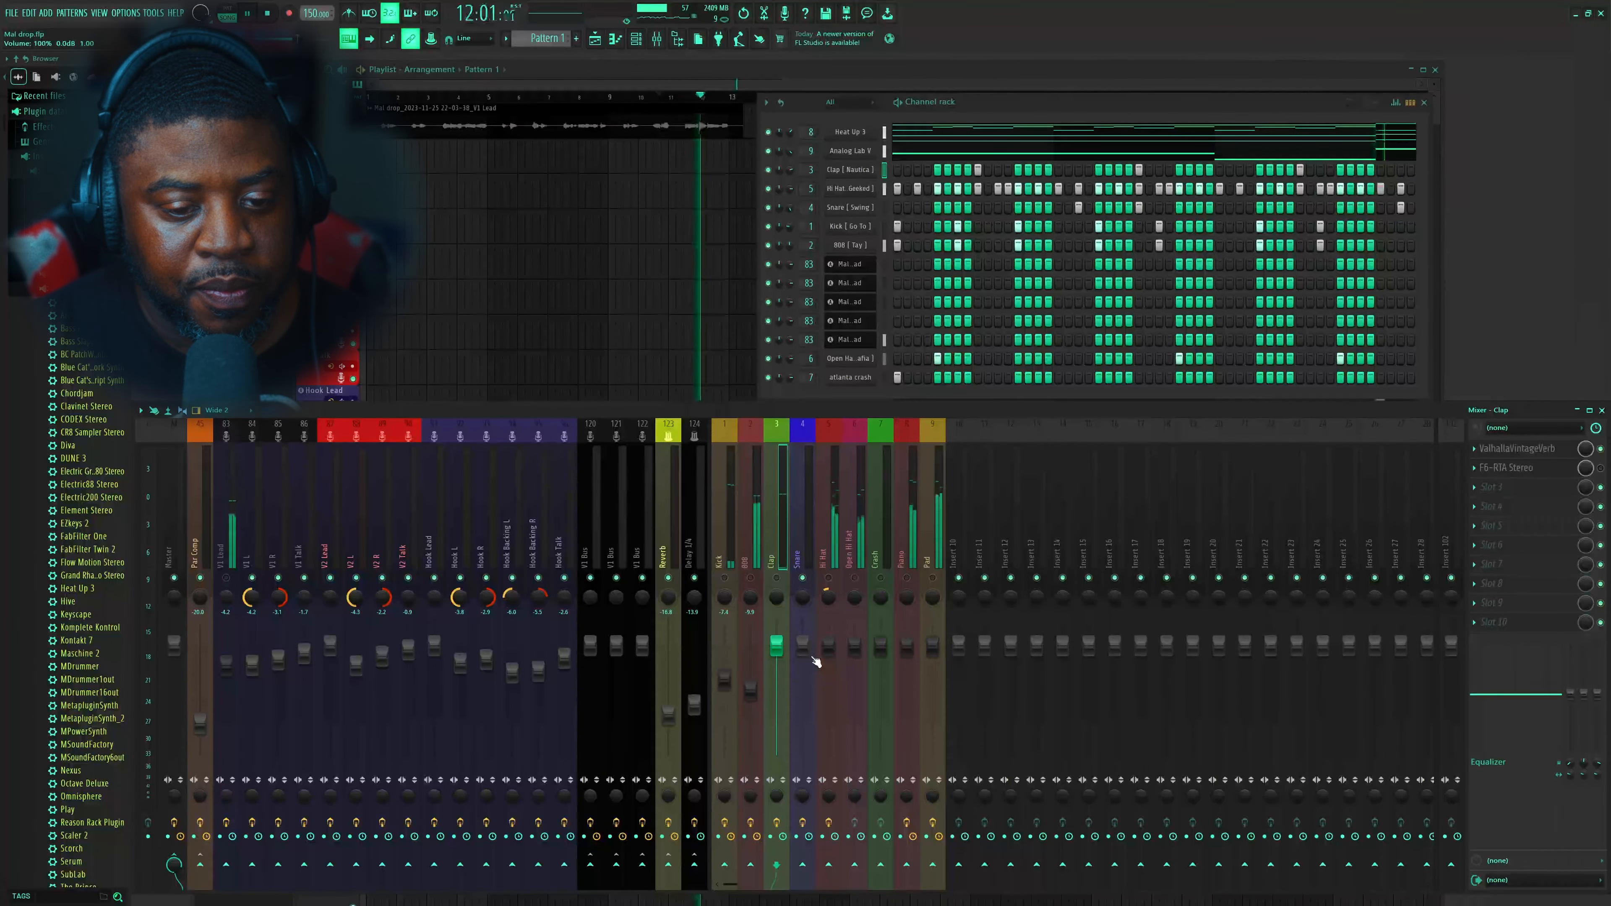
pyautogui.press('space')
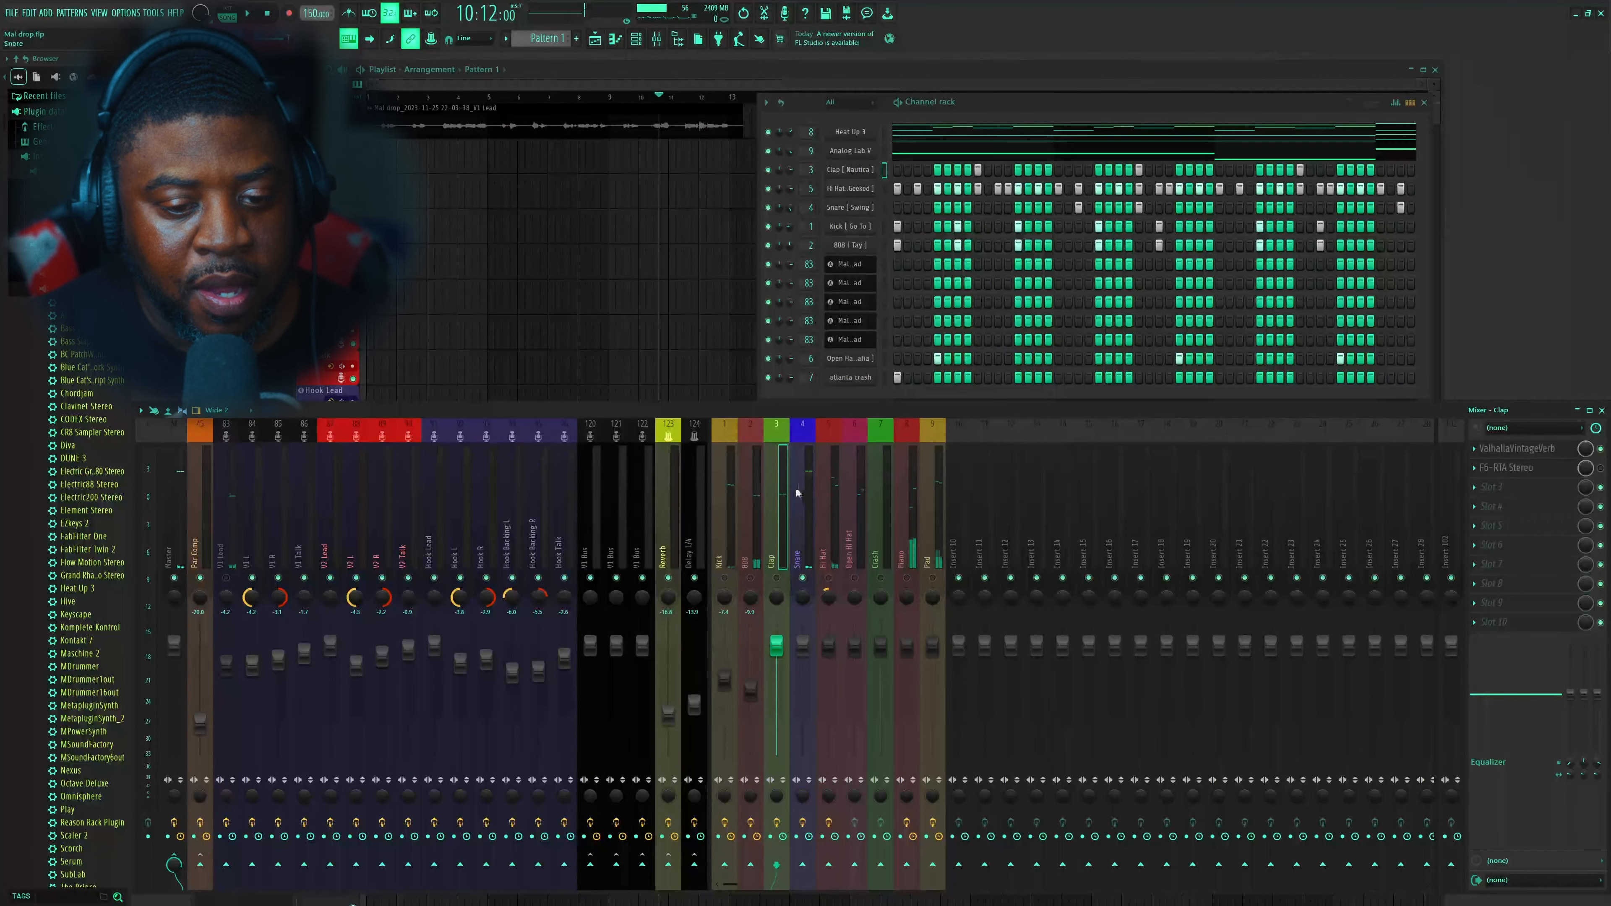
# Examine the low-cut filter and band 6 high shelf in the Snare track's F6-RTA Mono equalizer
pyautogui.click(809, 471)
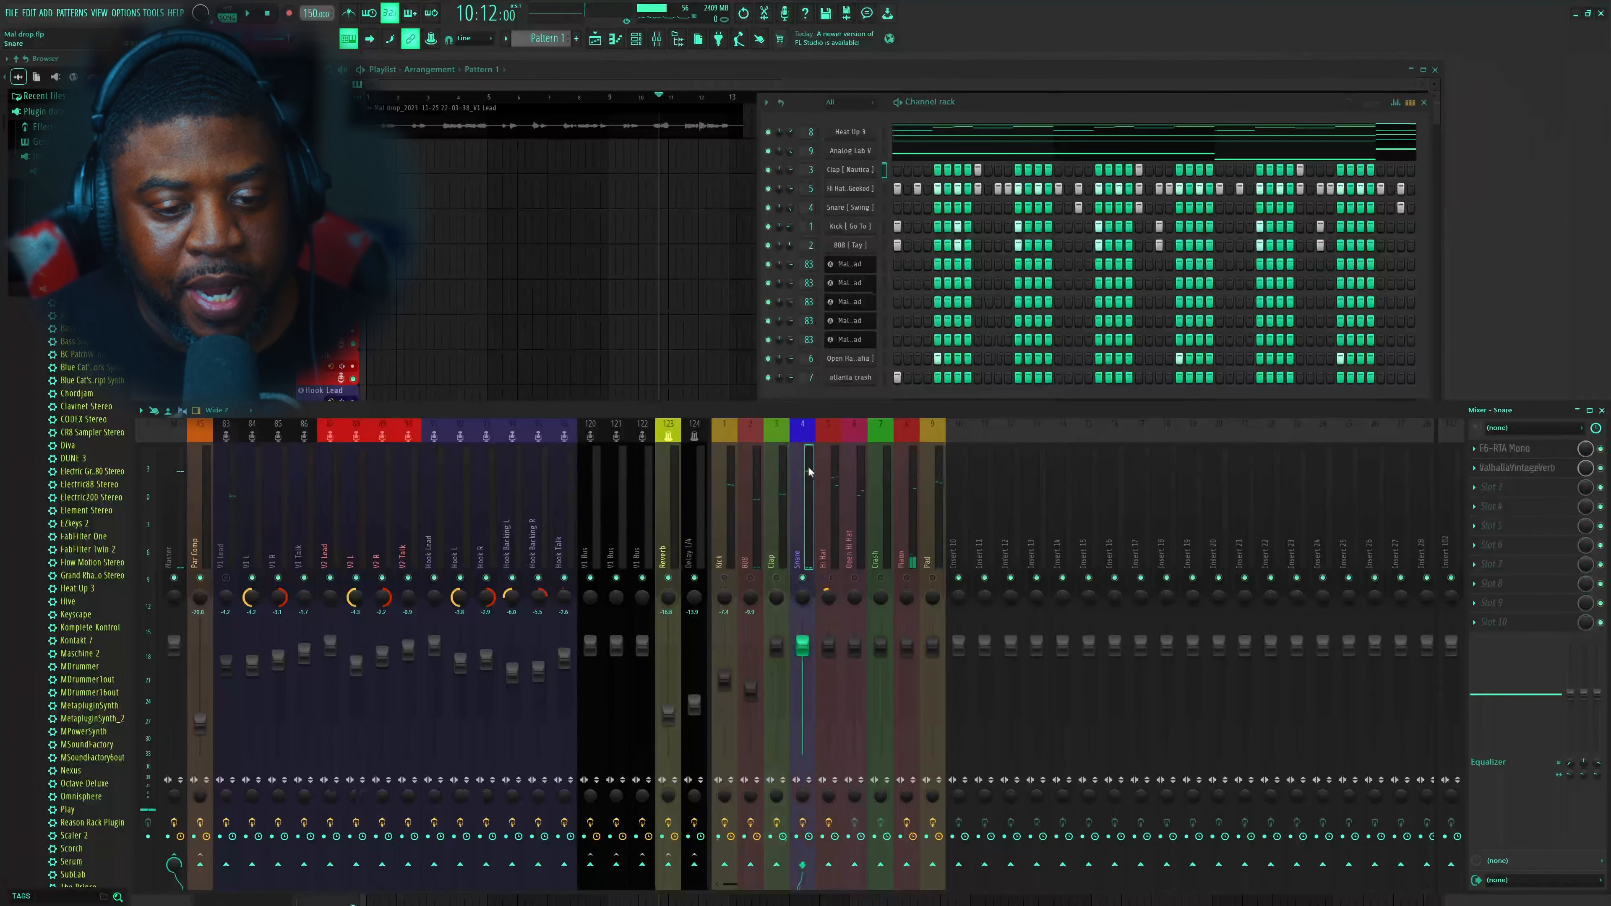
pyautogui.click(1522, 449)
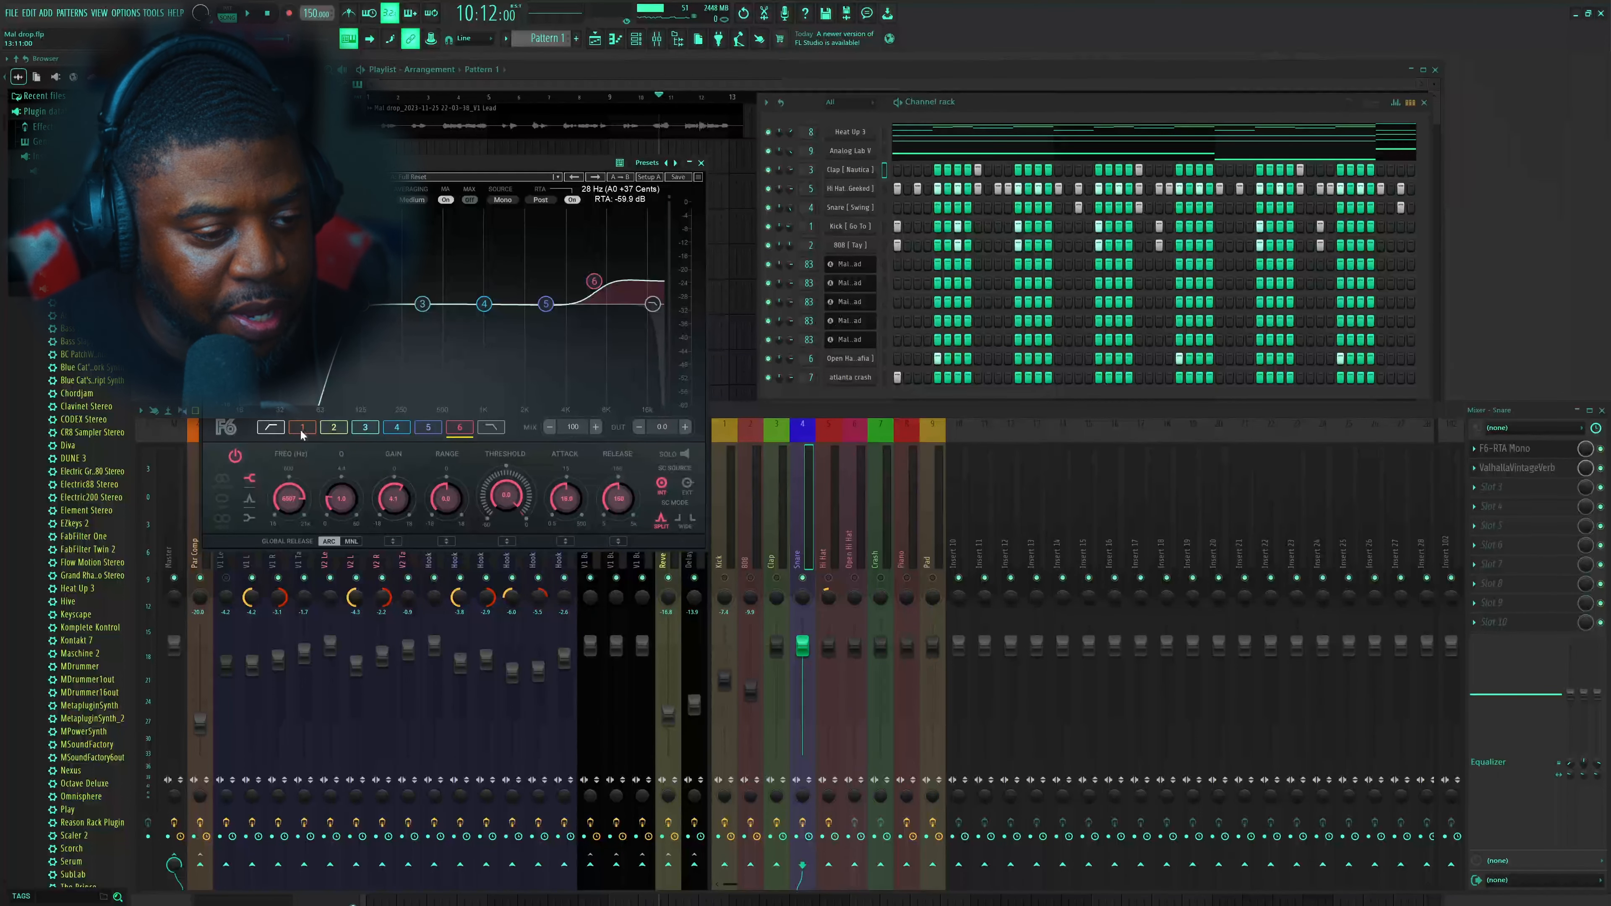
pyautogui.click(277, 425)
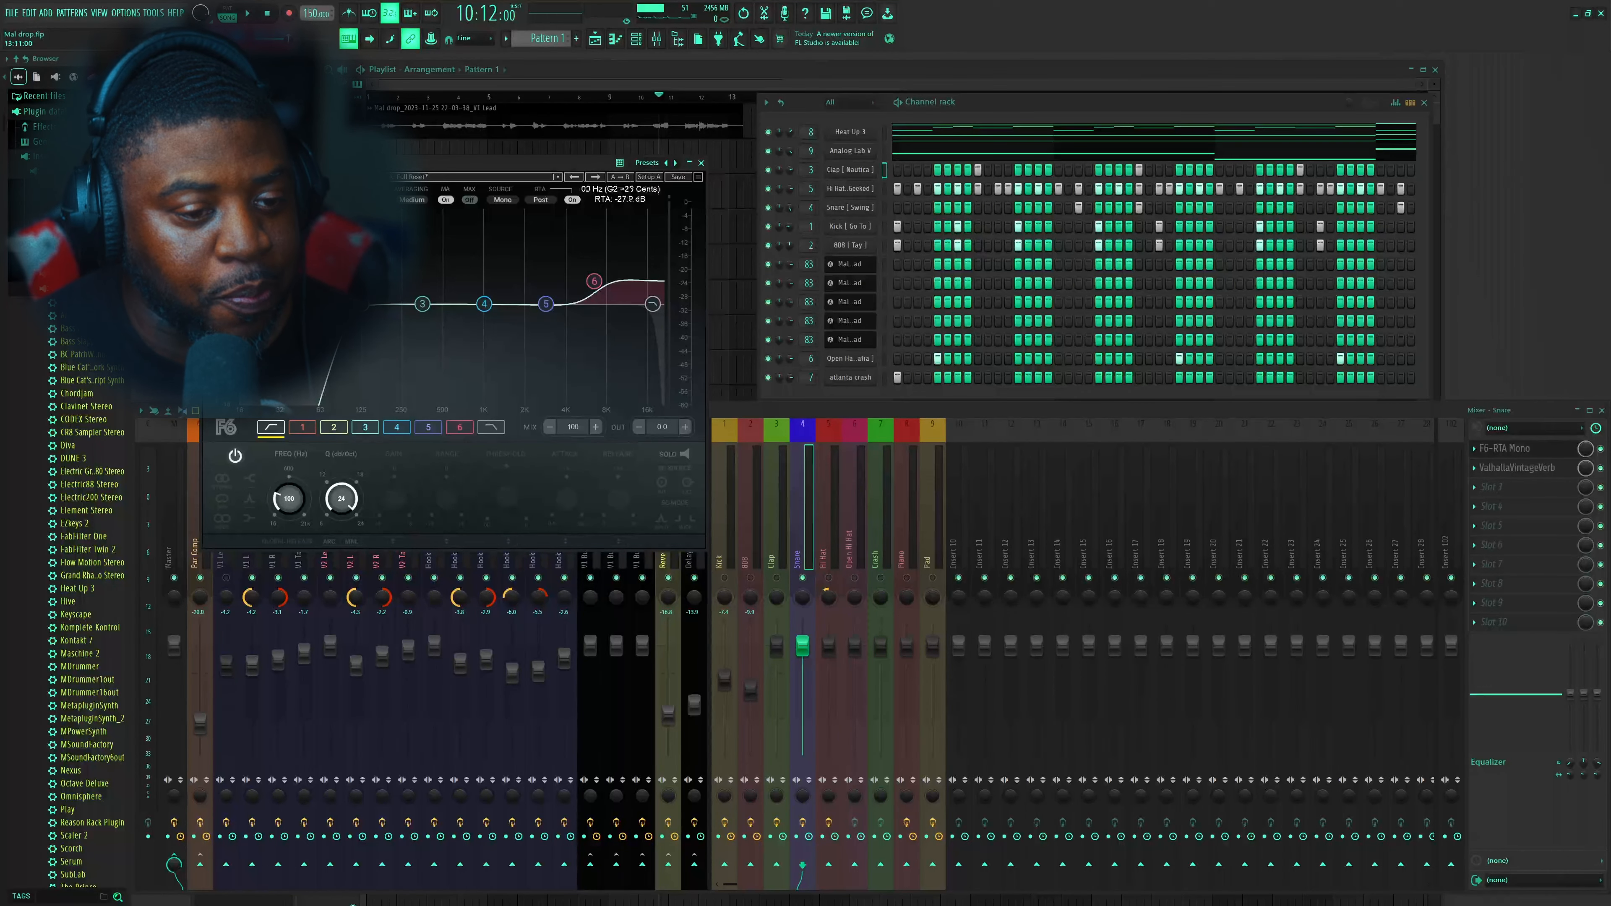
pyautogui.click(597, 286)
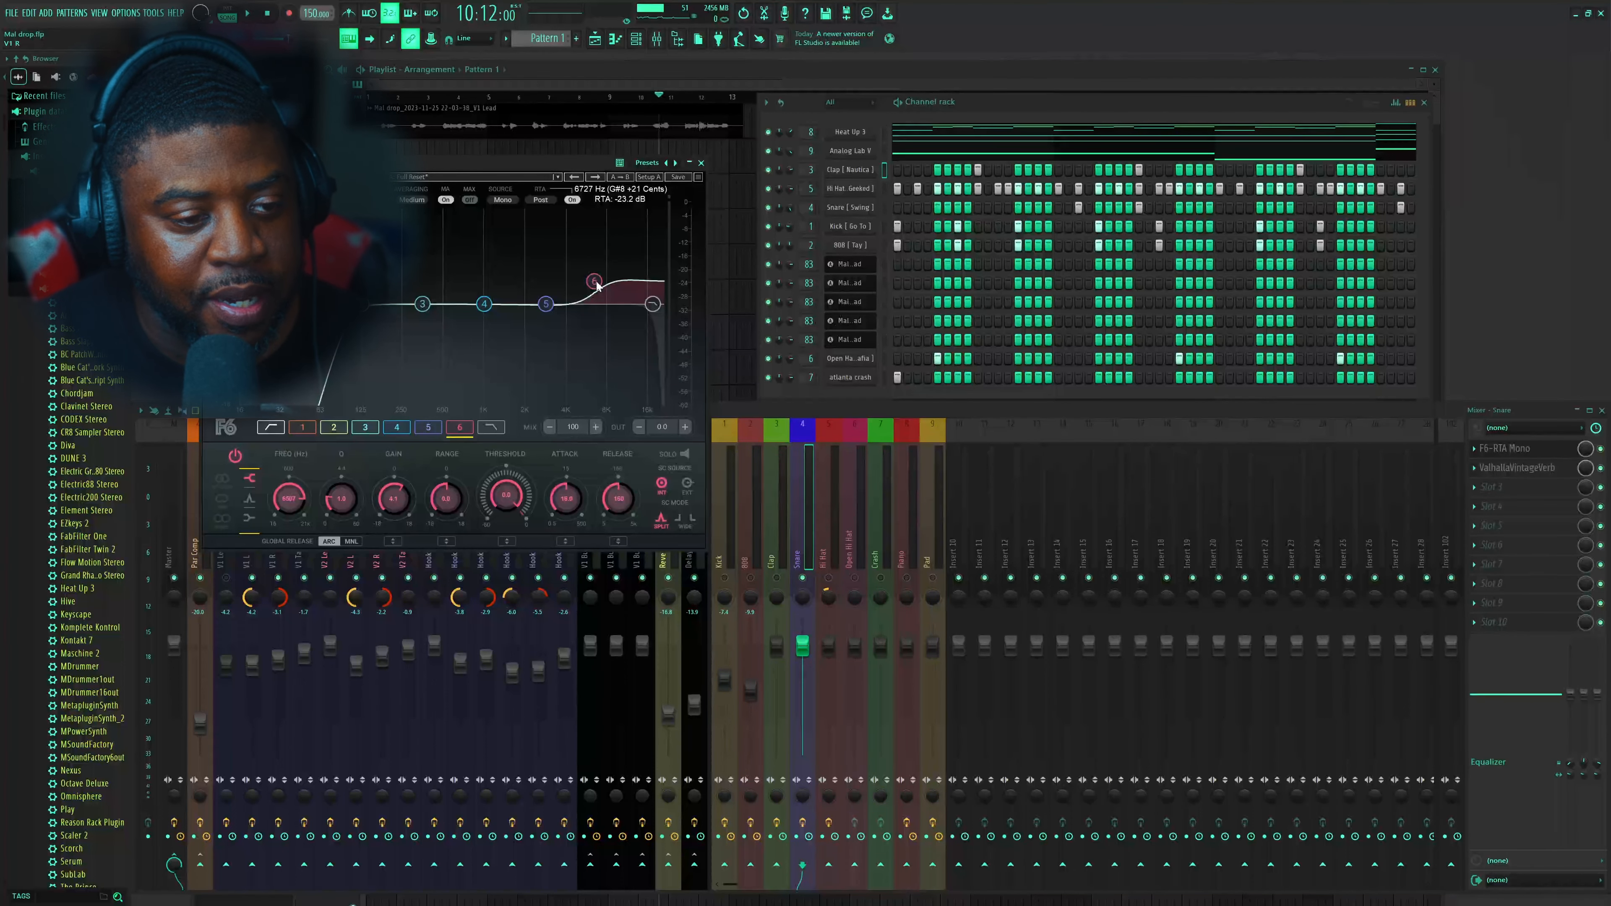
# Play the song to check the Snare, and lower its channel volume to 65% in the channel rack
pyautogui.press('space')
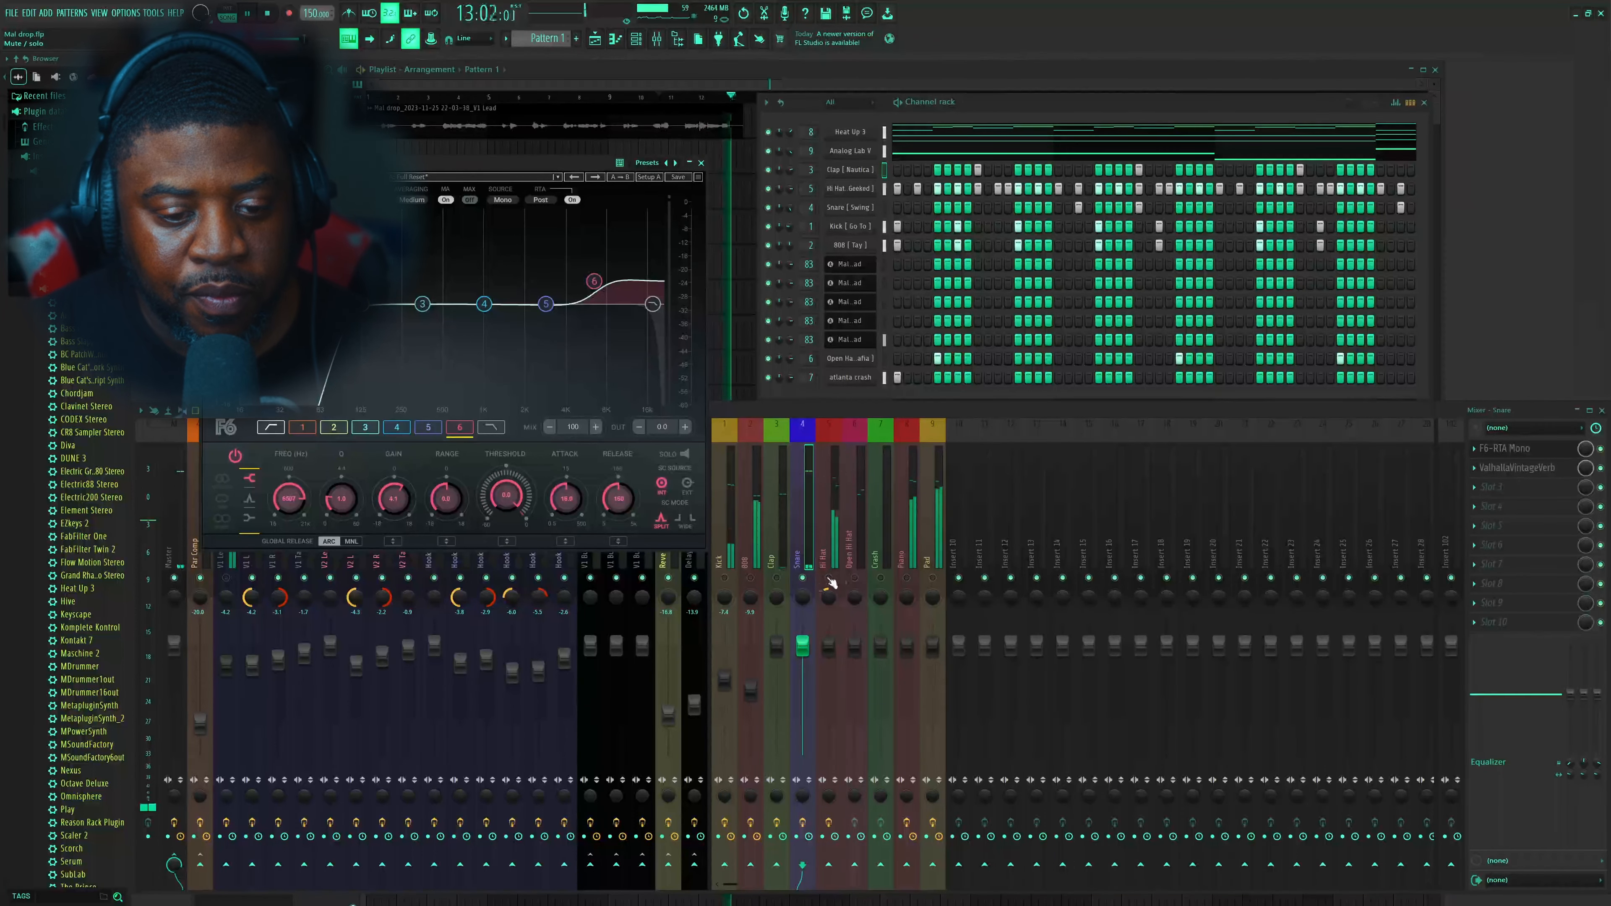
pyautogui.click(808, 544)
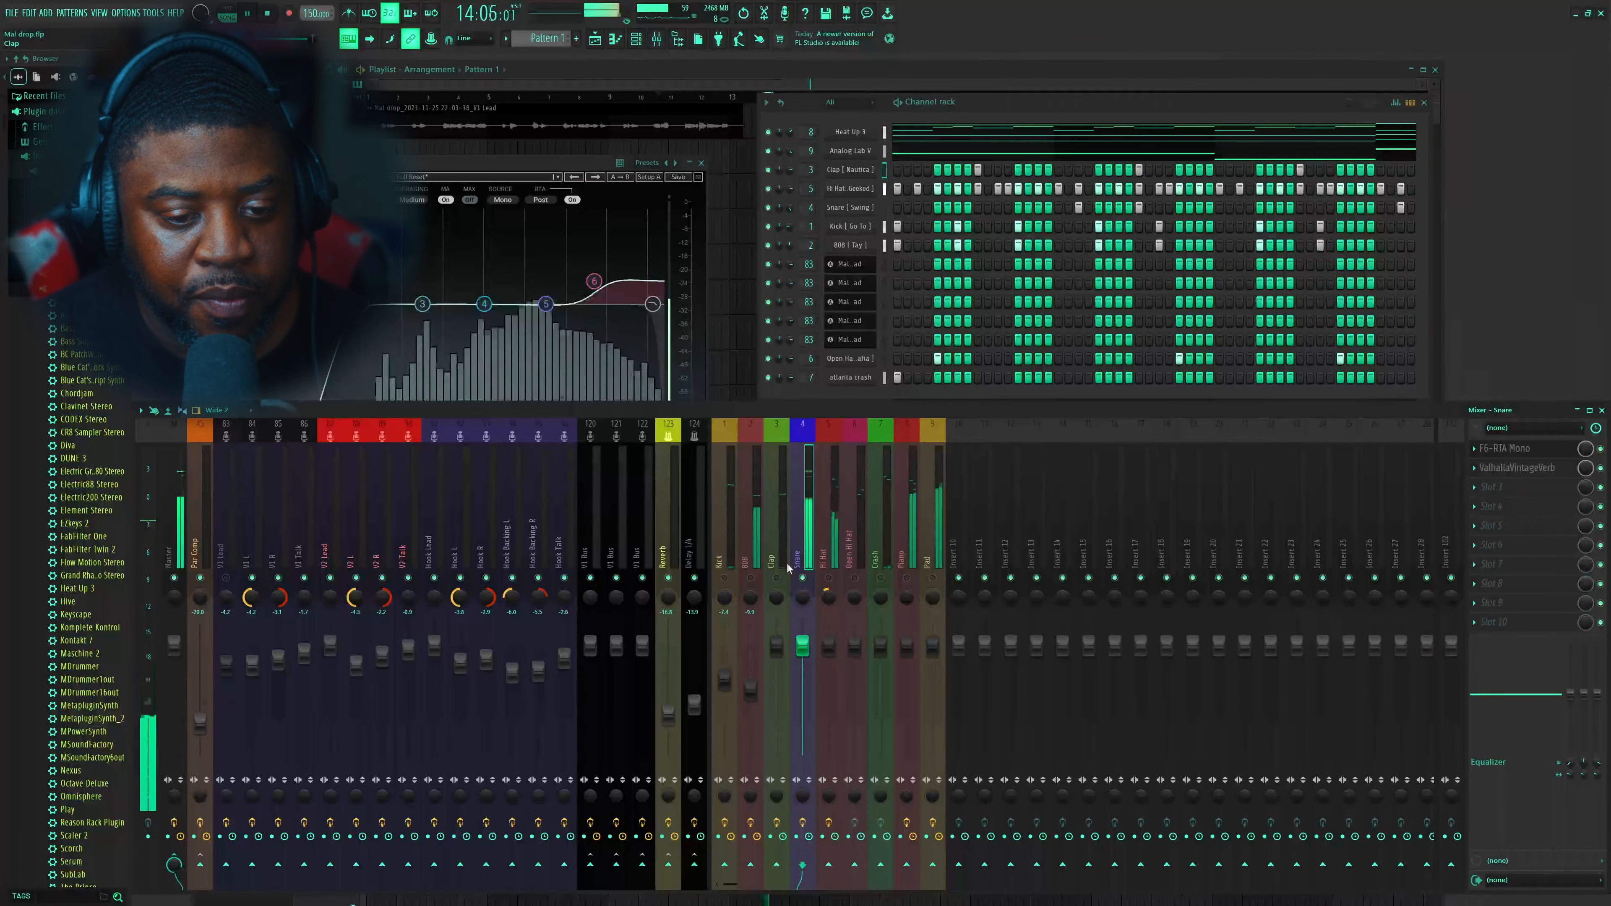
pyautogui.press('space')
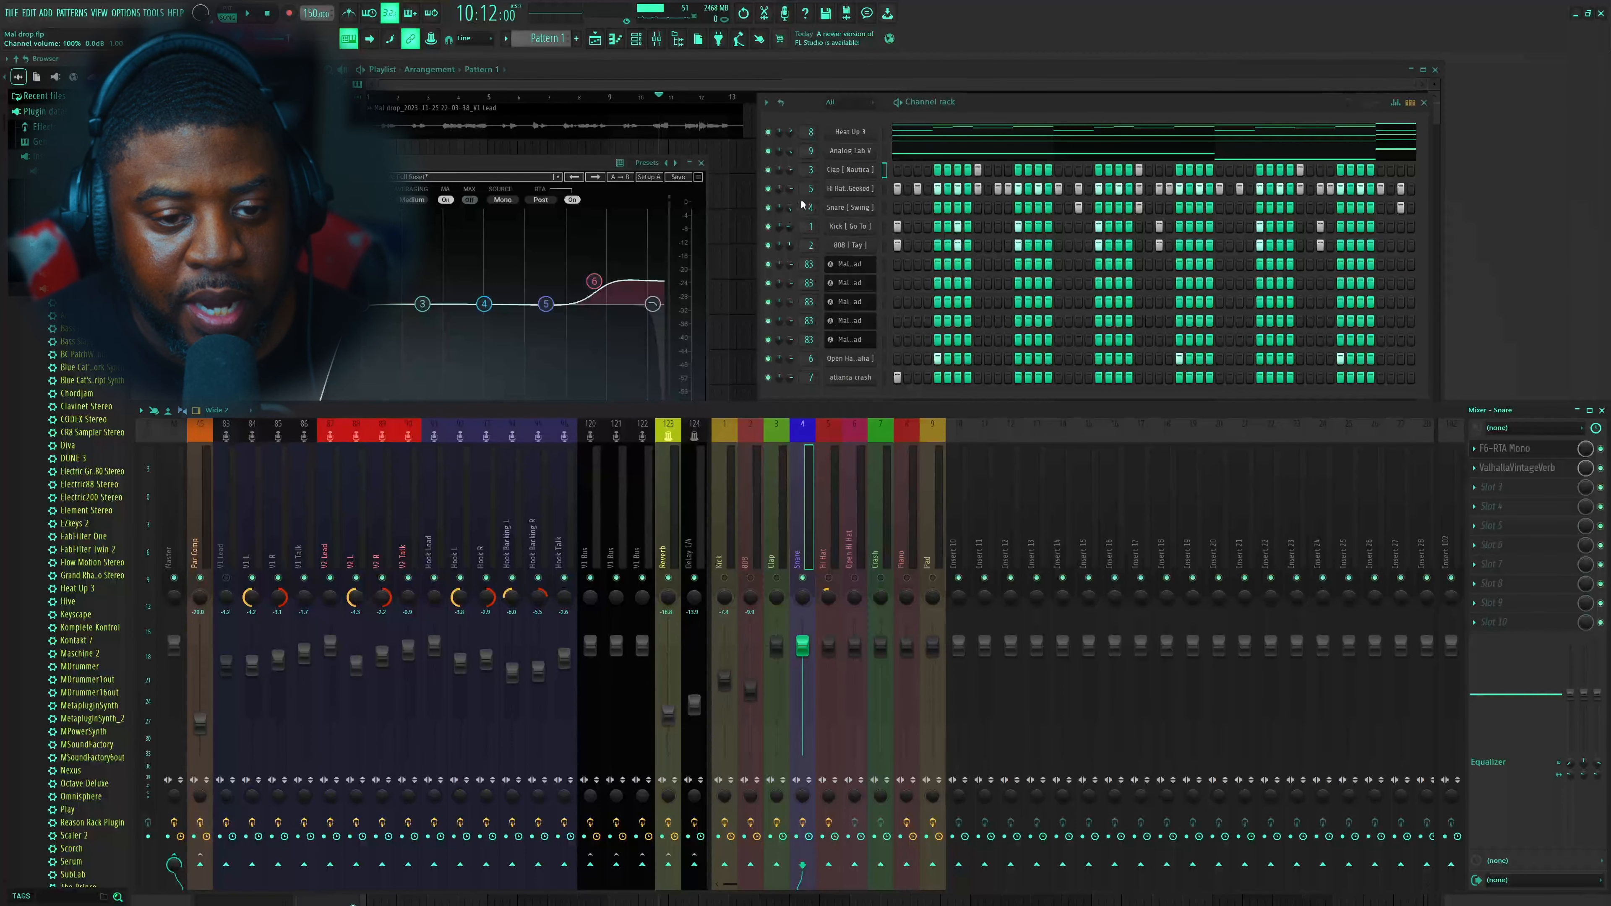
pyautogui.moveTo(803, 208); pyautogui.dragTo(792, 214)
pyautogui.press('space')
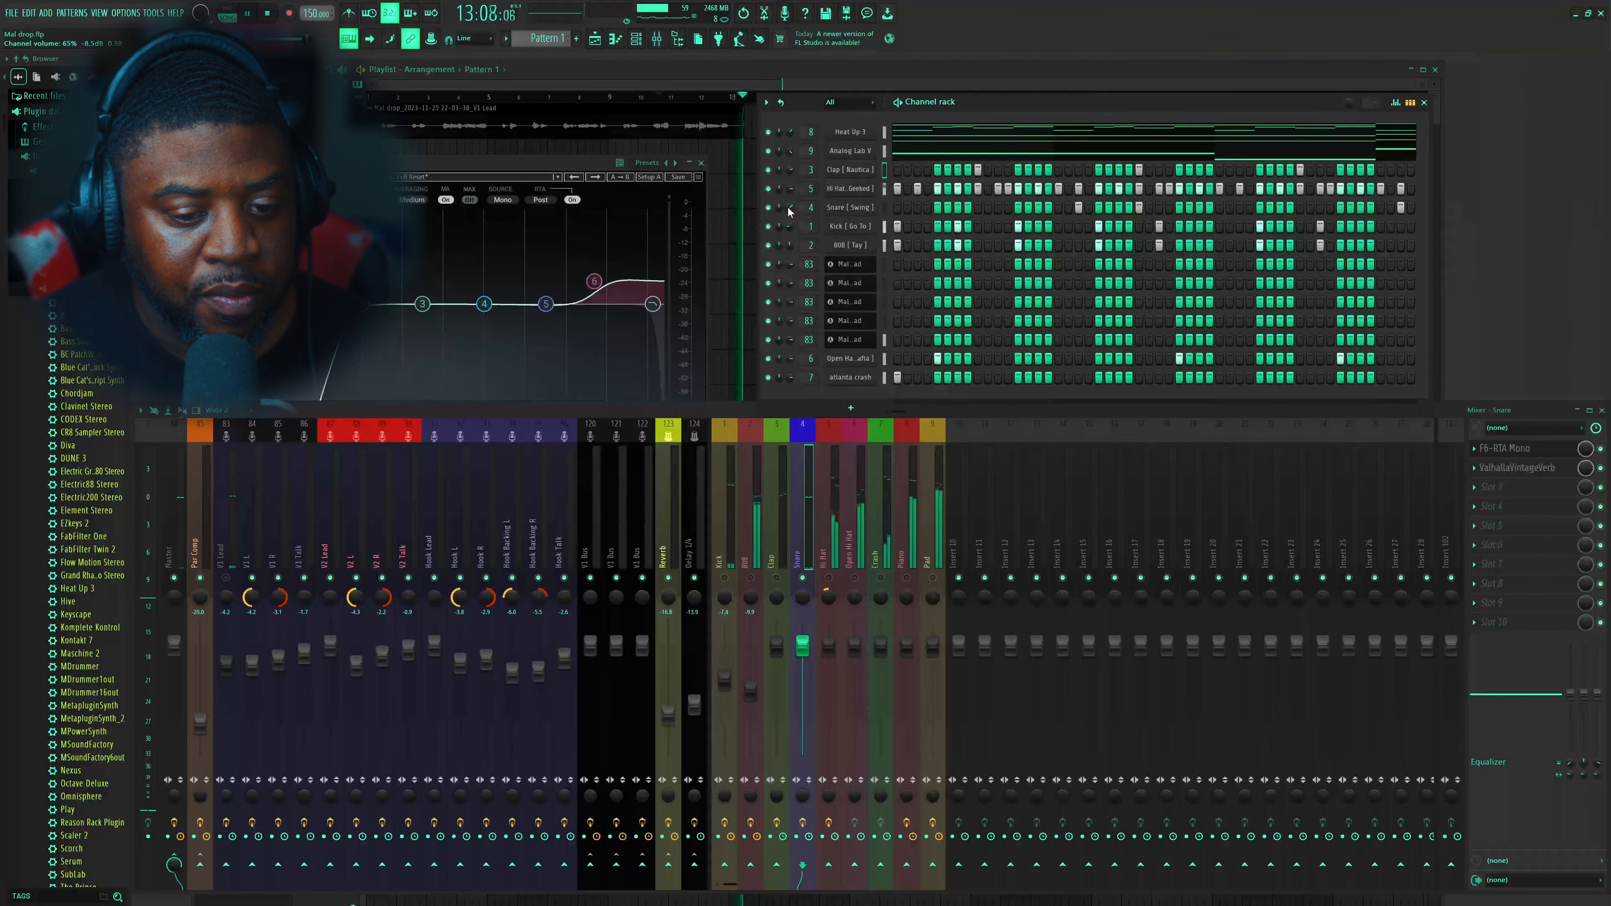
pyautogui.press('space')
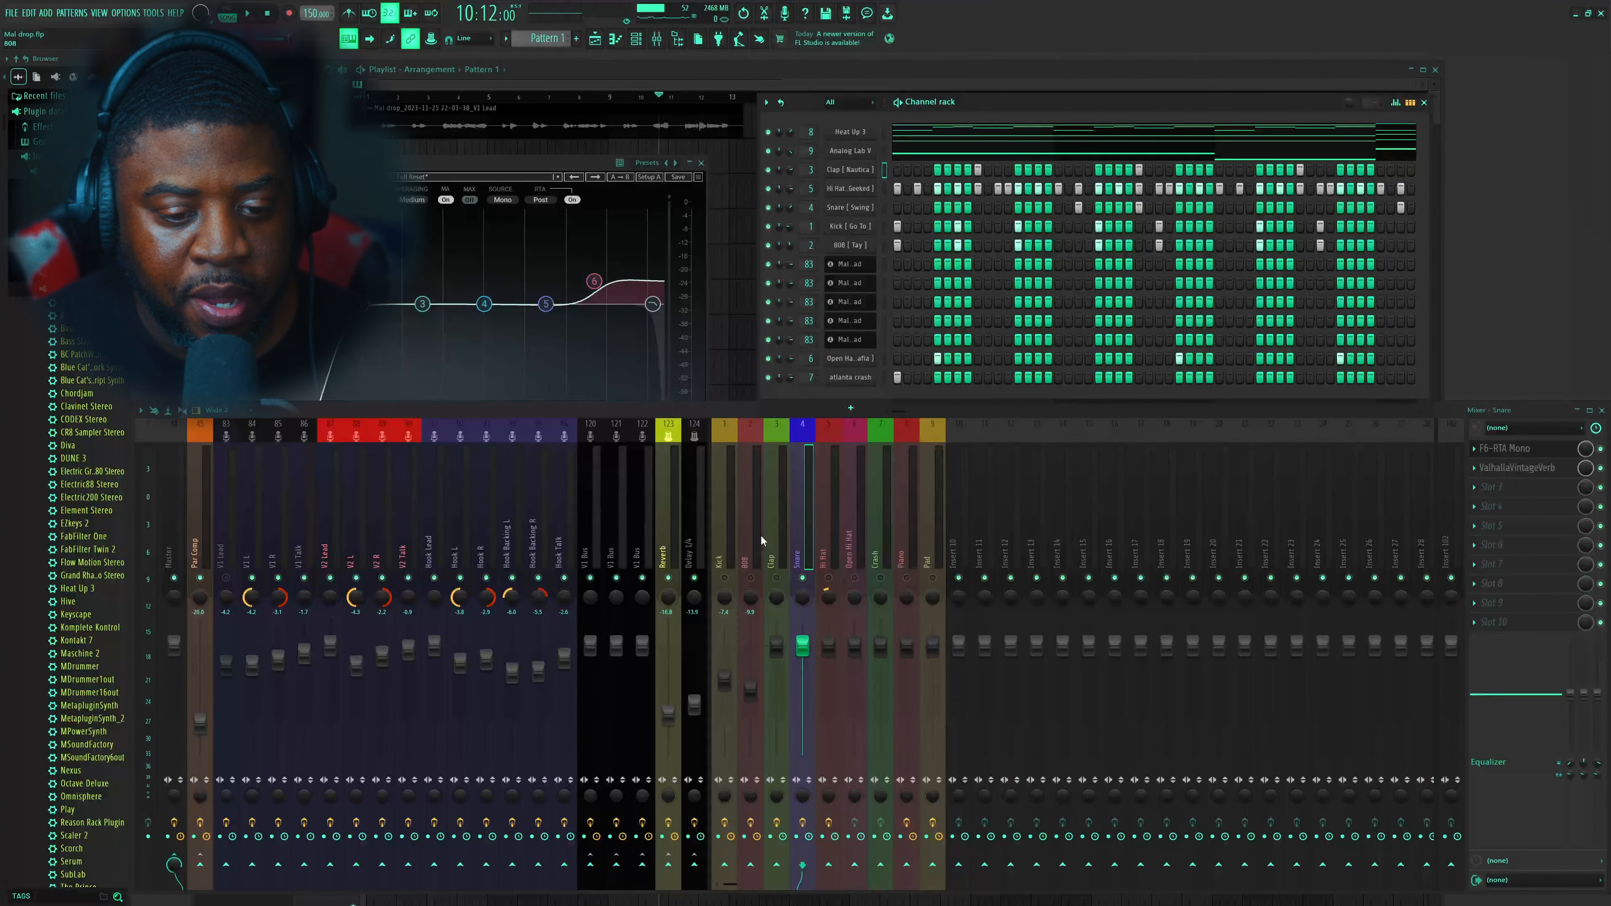
# Unmute the Clap, 808 and Kick mixer tracks, replay the song with the Snare, and select the Clap track
pyautogui.click(777, 578)
pyautogui.click(751, 578)
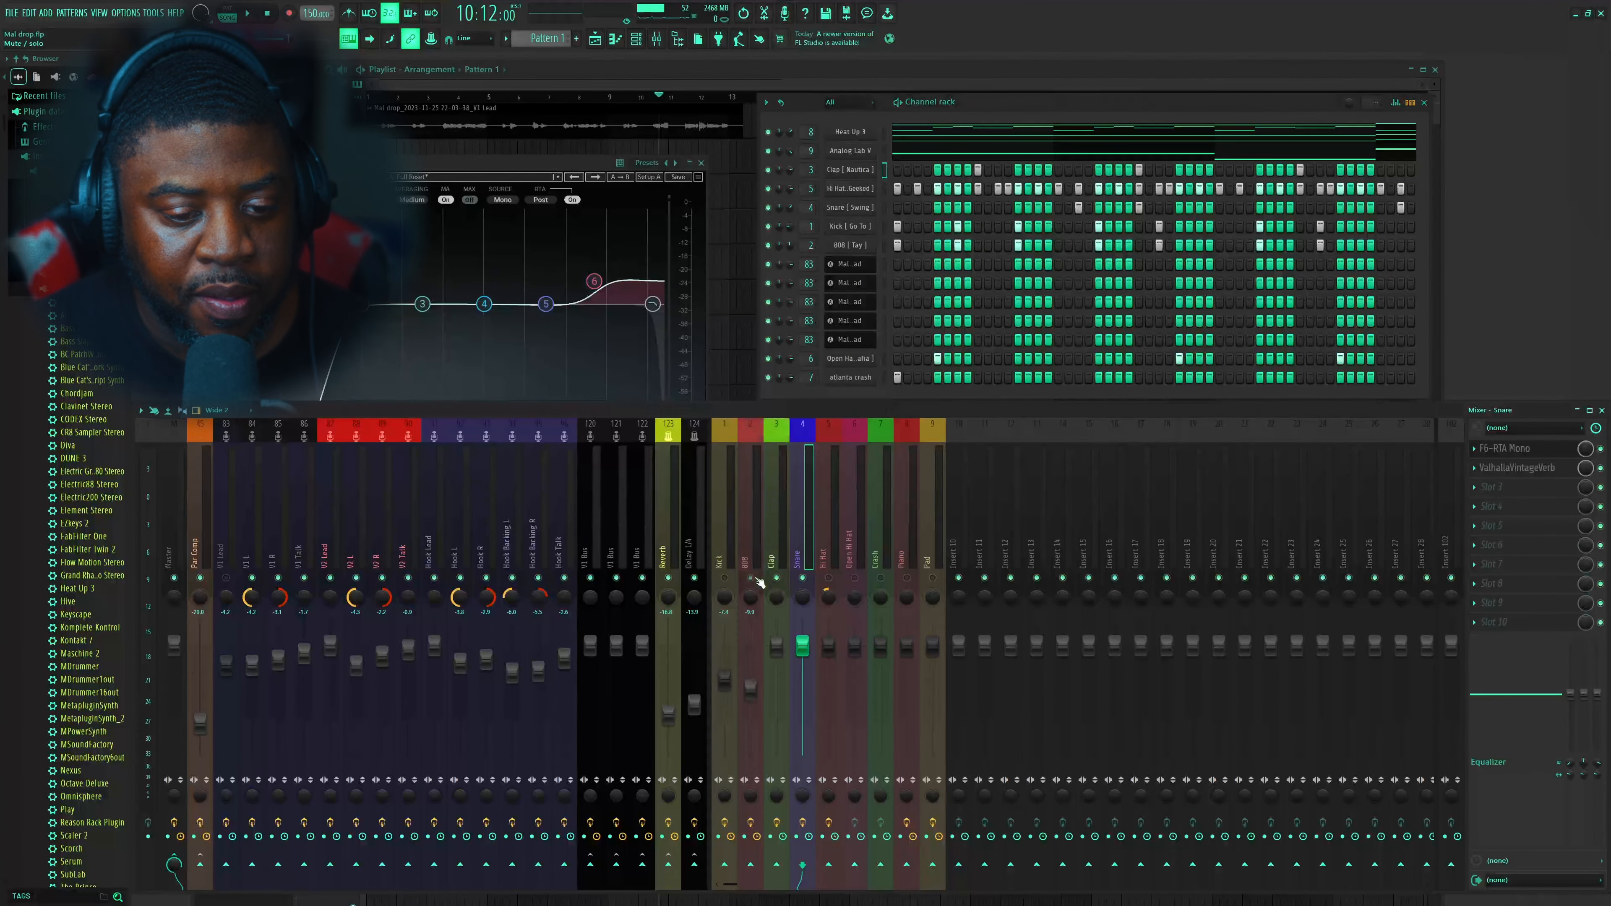
pyautogui.click(724, 579)
pyautogui.press('space')
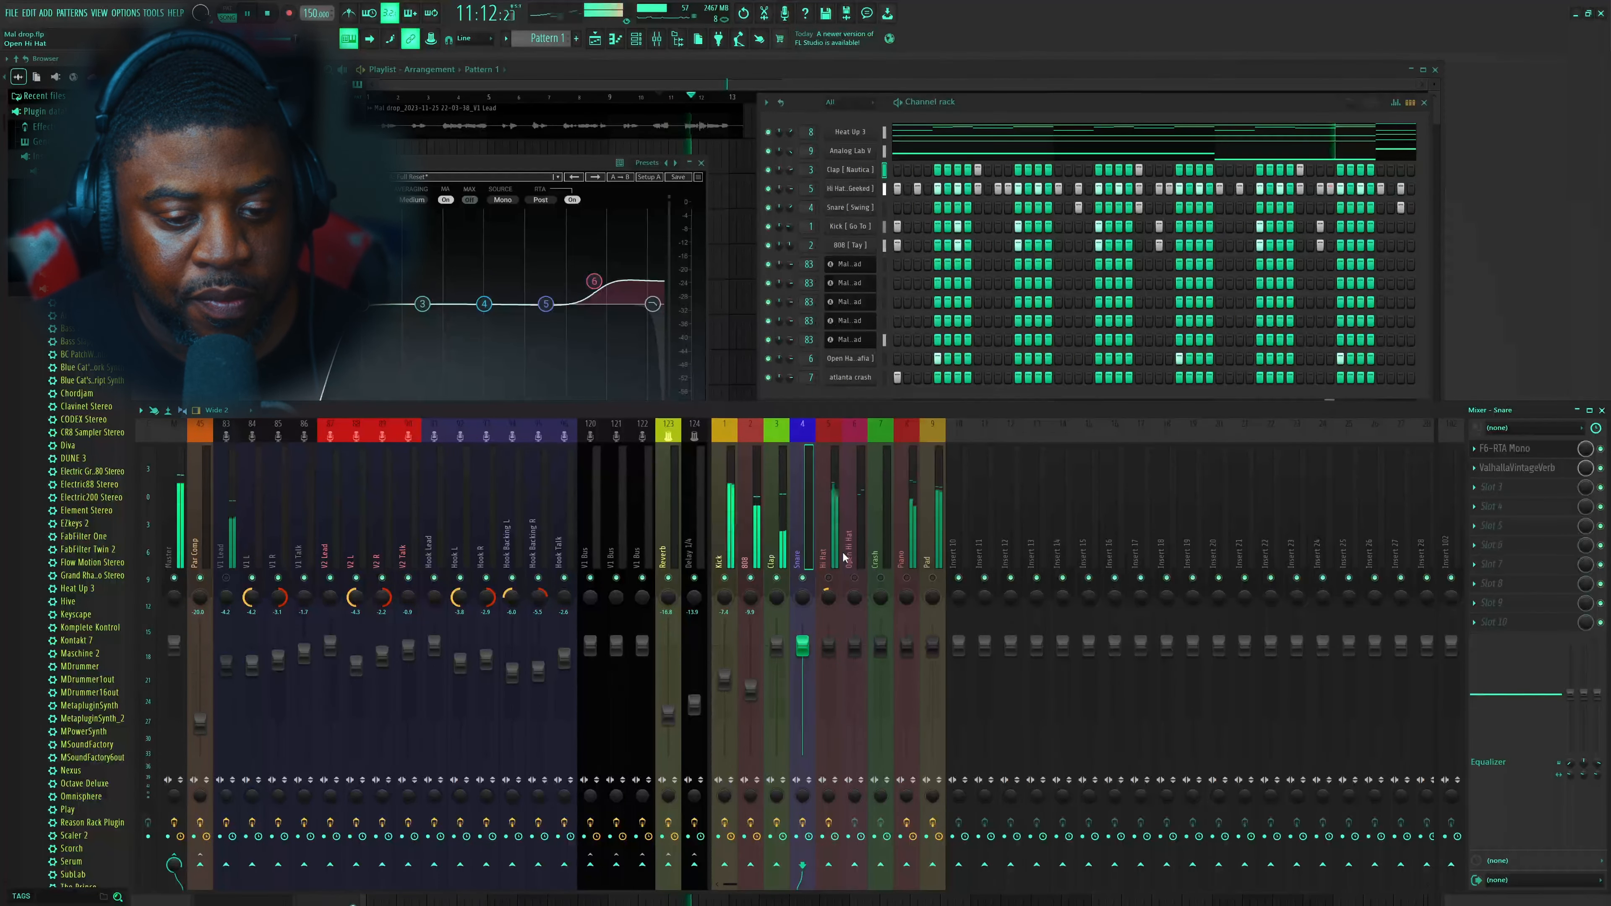
pyautogui.click(802, 579)
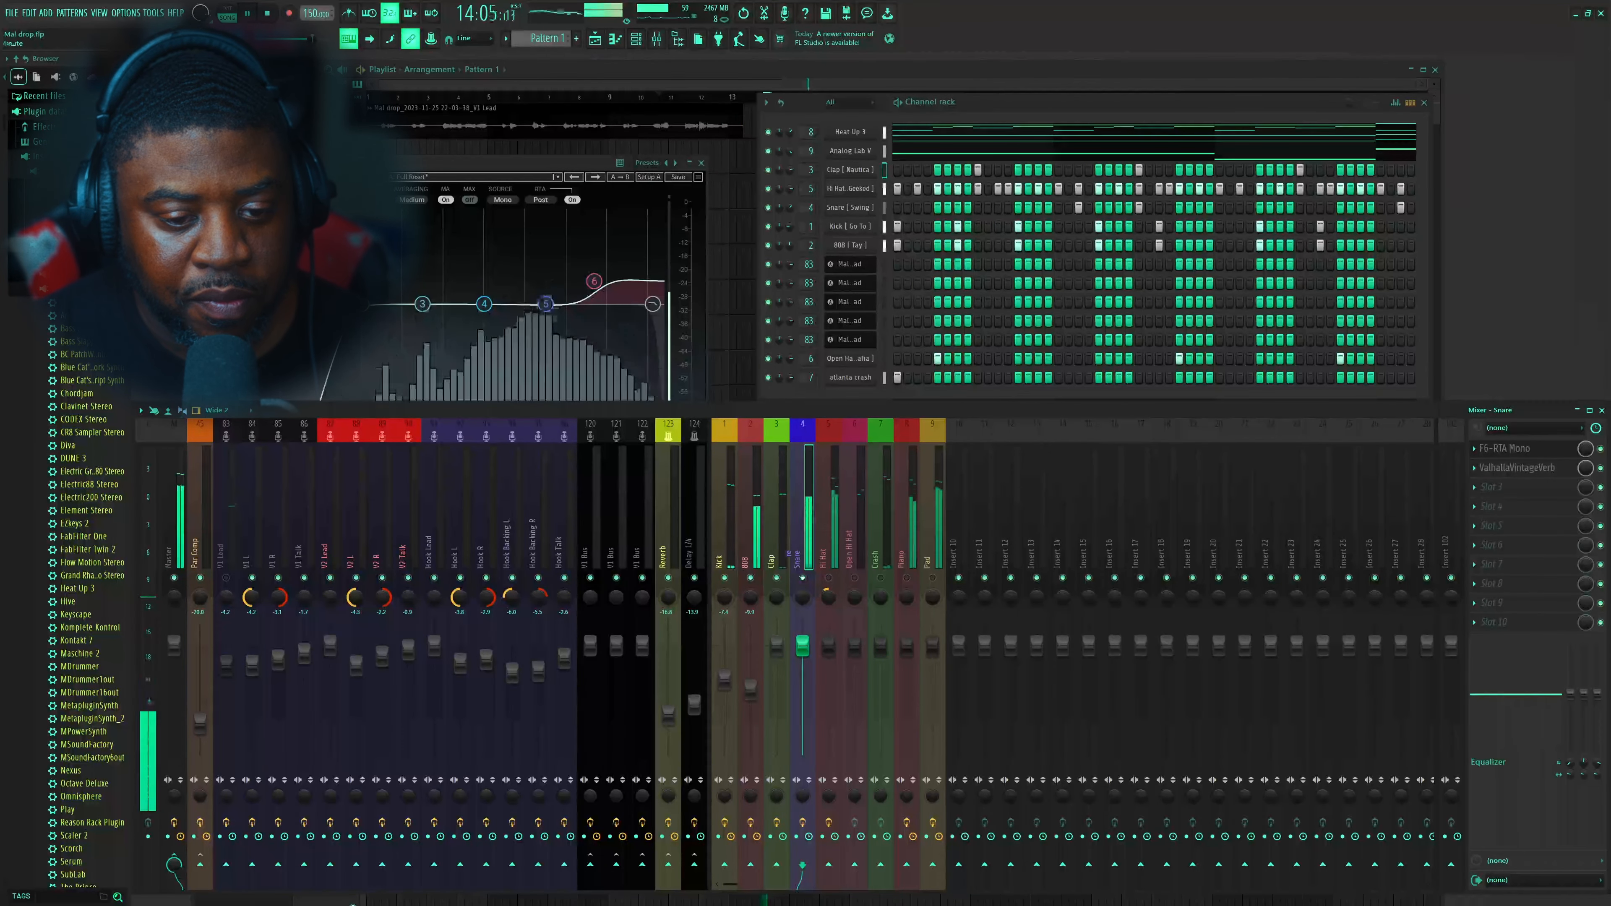
pyautogui.click(782, 500)
pyautogui.press('space')
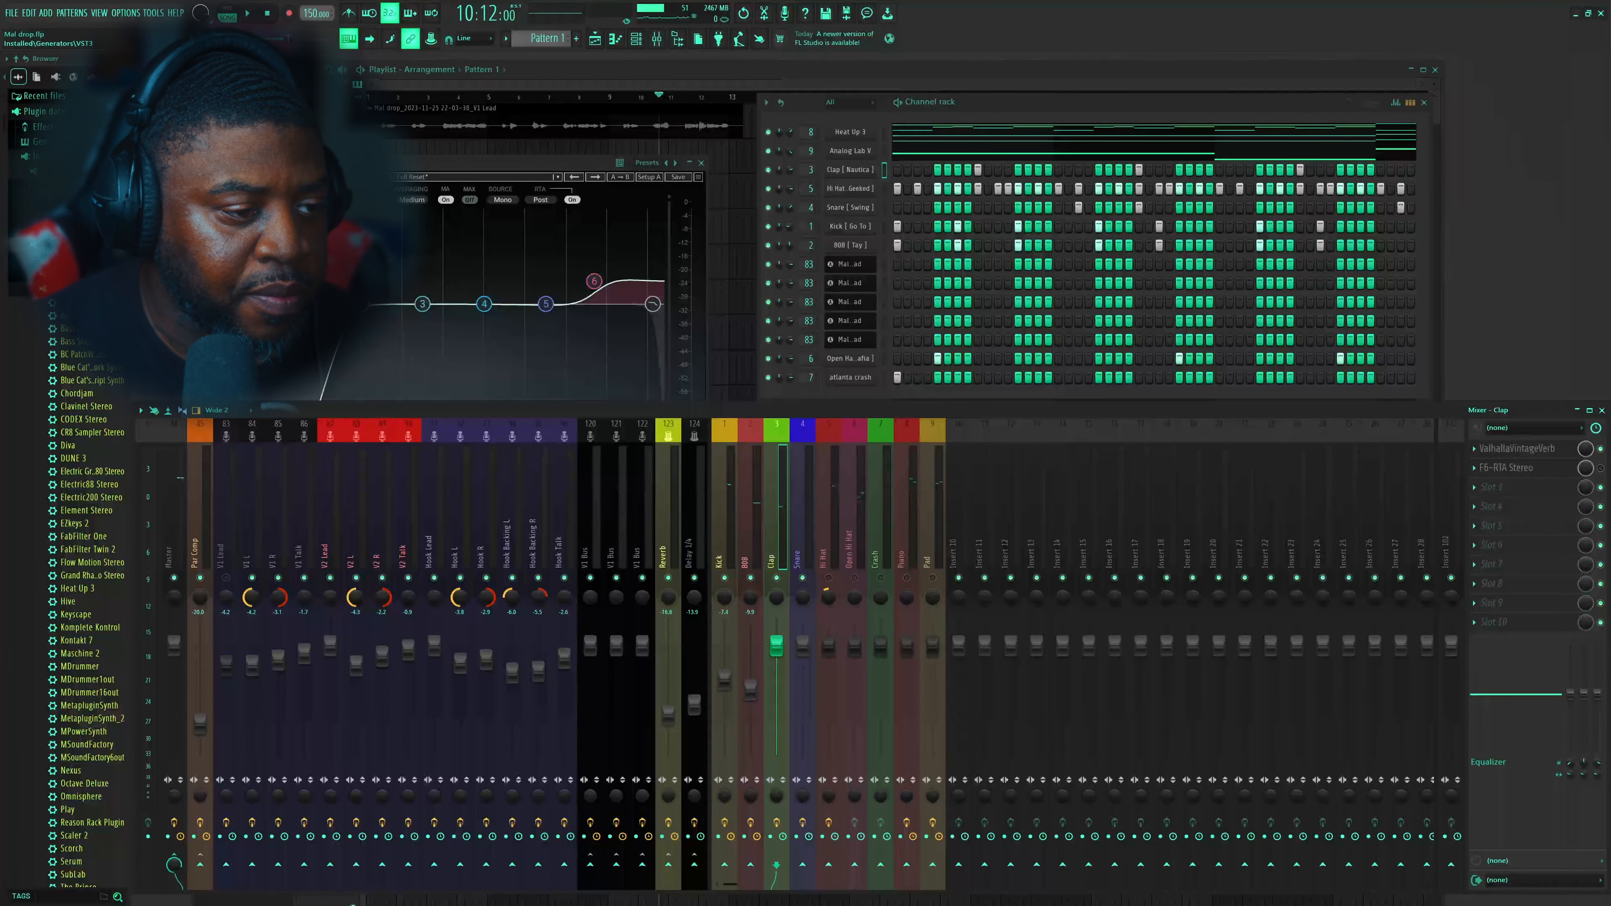
# Collapse the 808s folder and expand the Claps folder of the drum kit in the browser
pyautogui.scroll(-12, 95, 320)
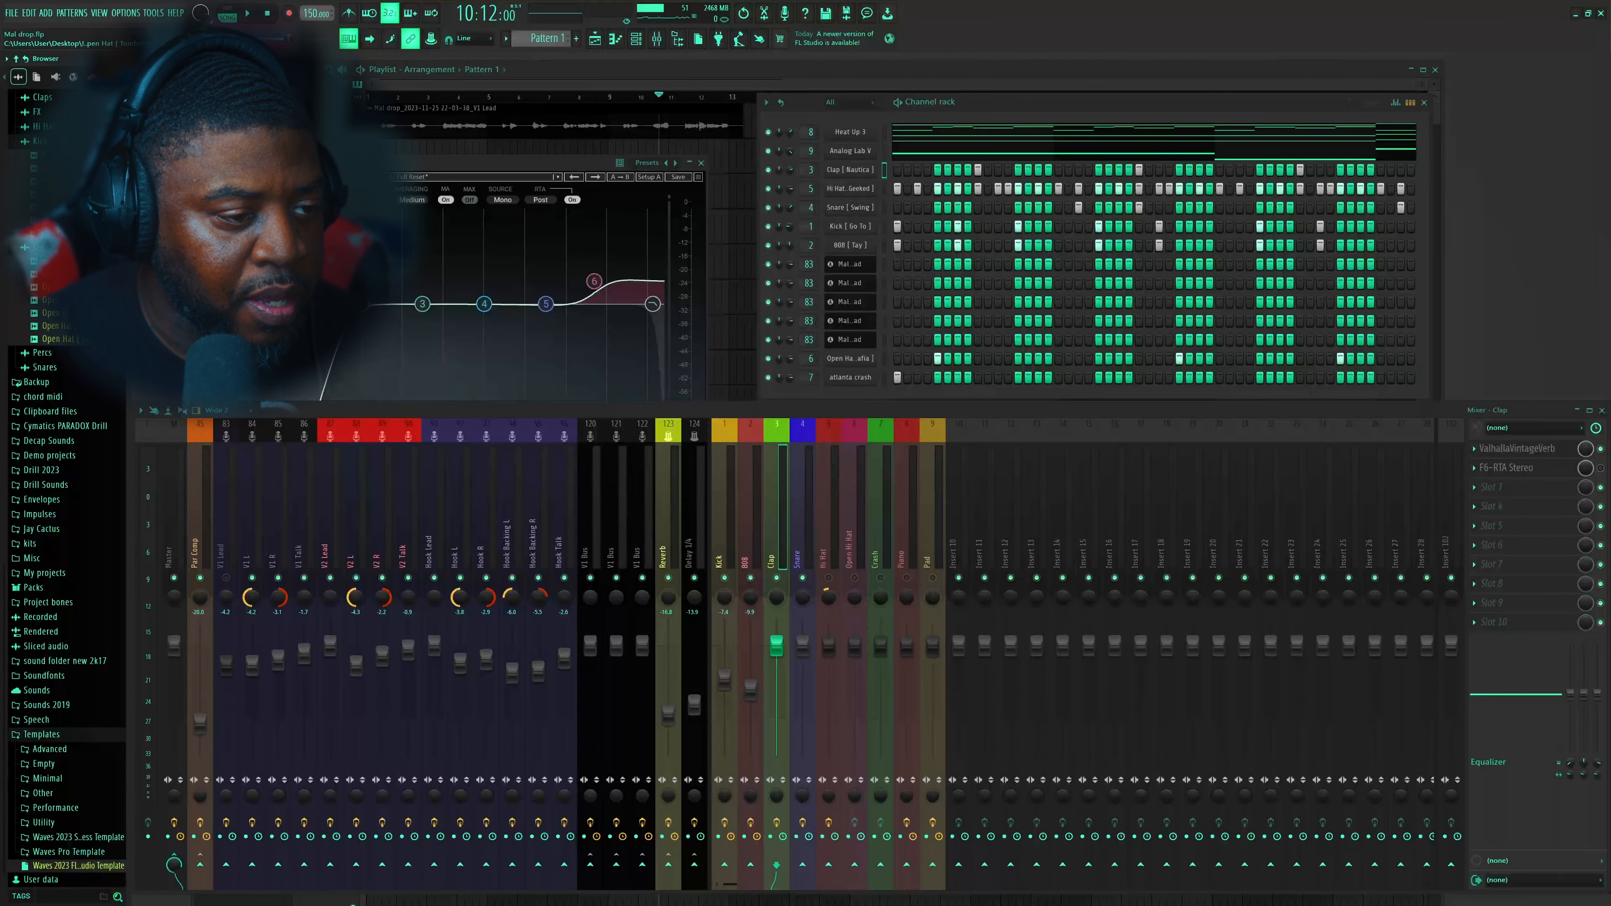
pyautogui.scroll(-3, 67, 584)
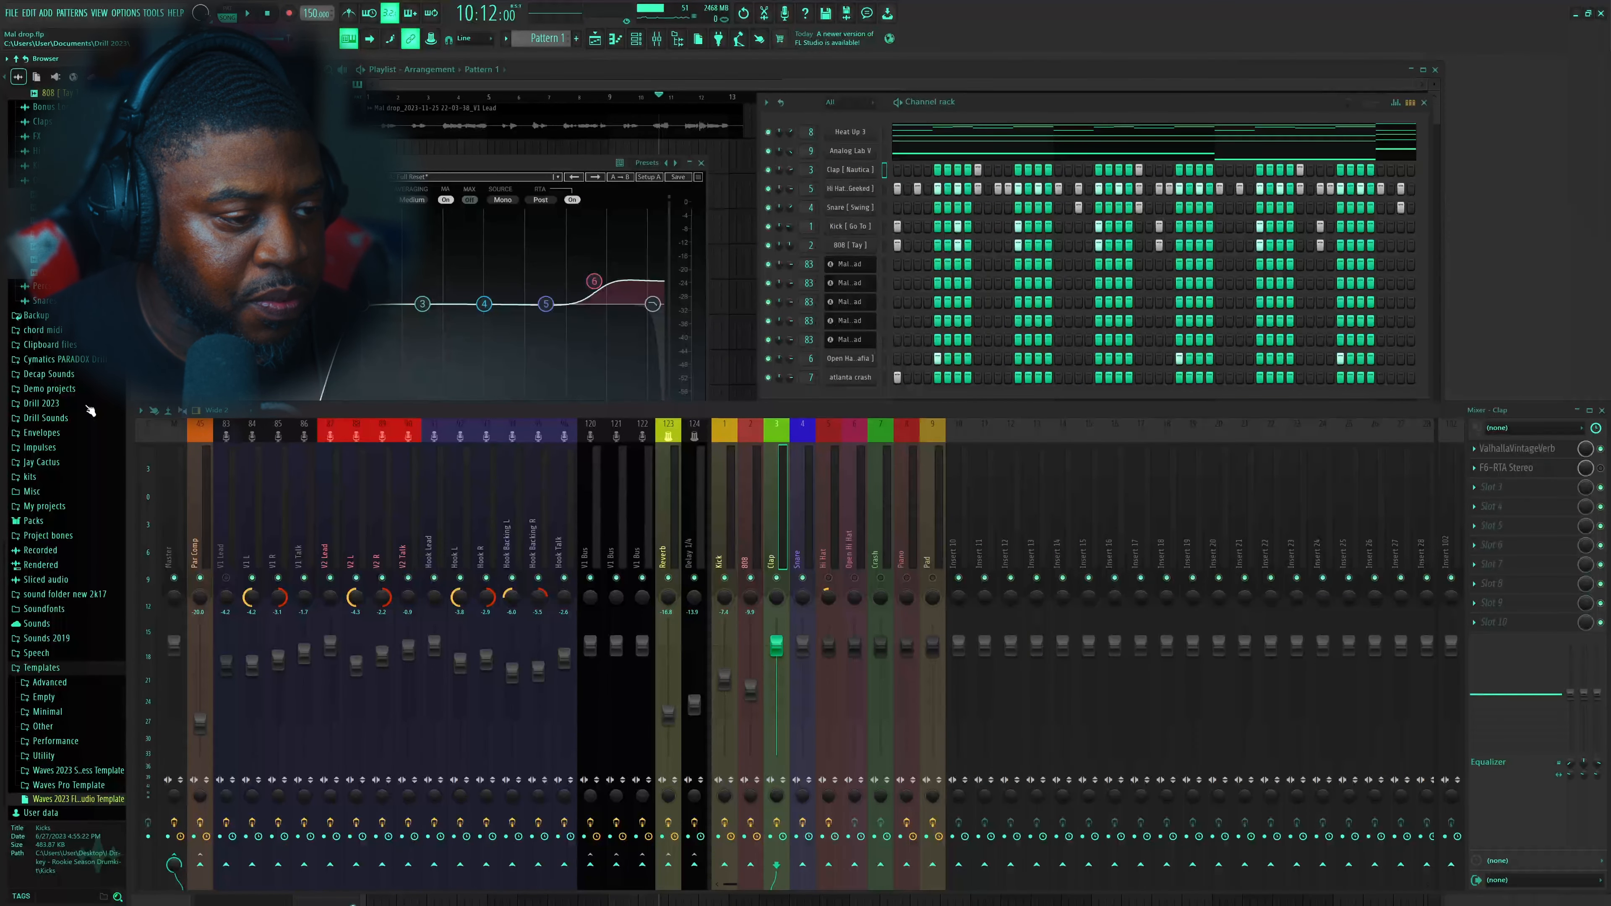
pyautogui.scroll(15, 92, 411)
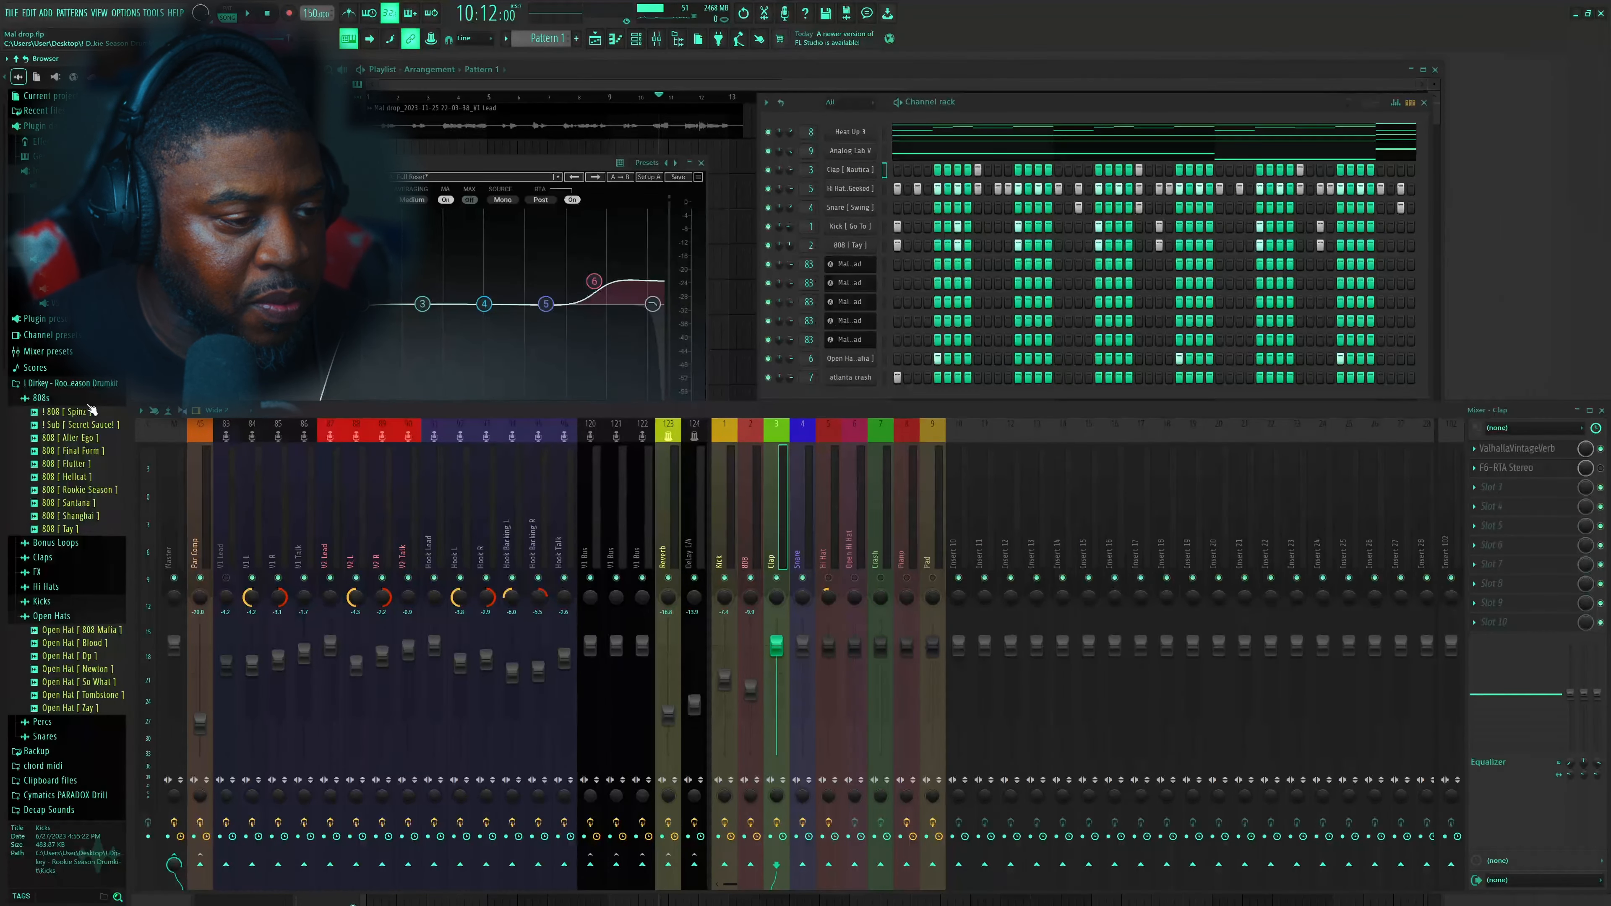
pyautogui.click(54, 399)
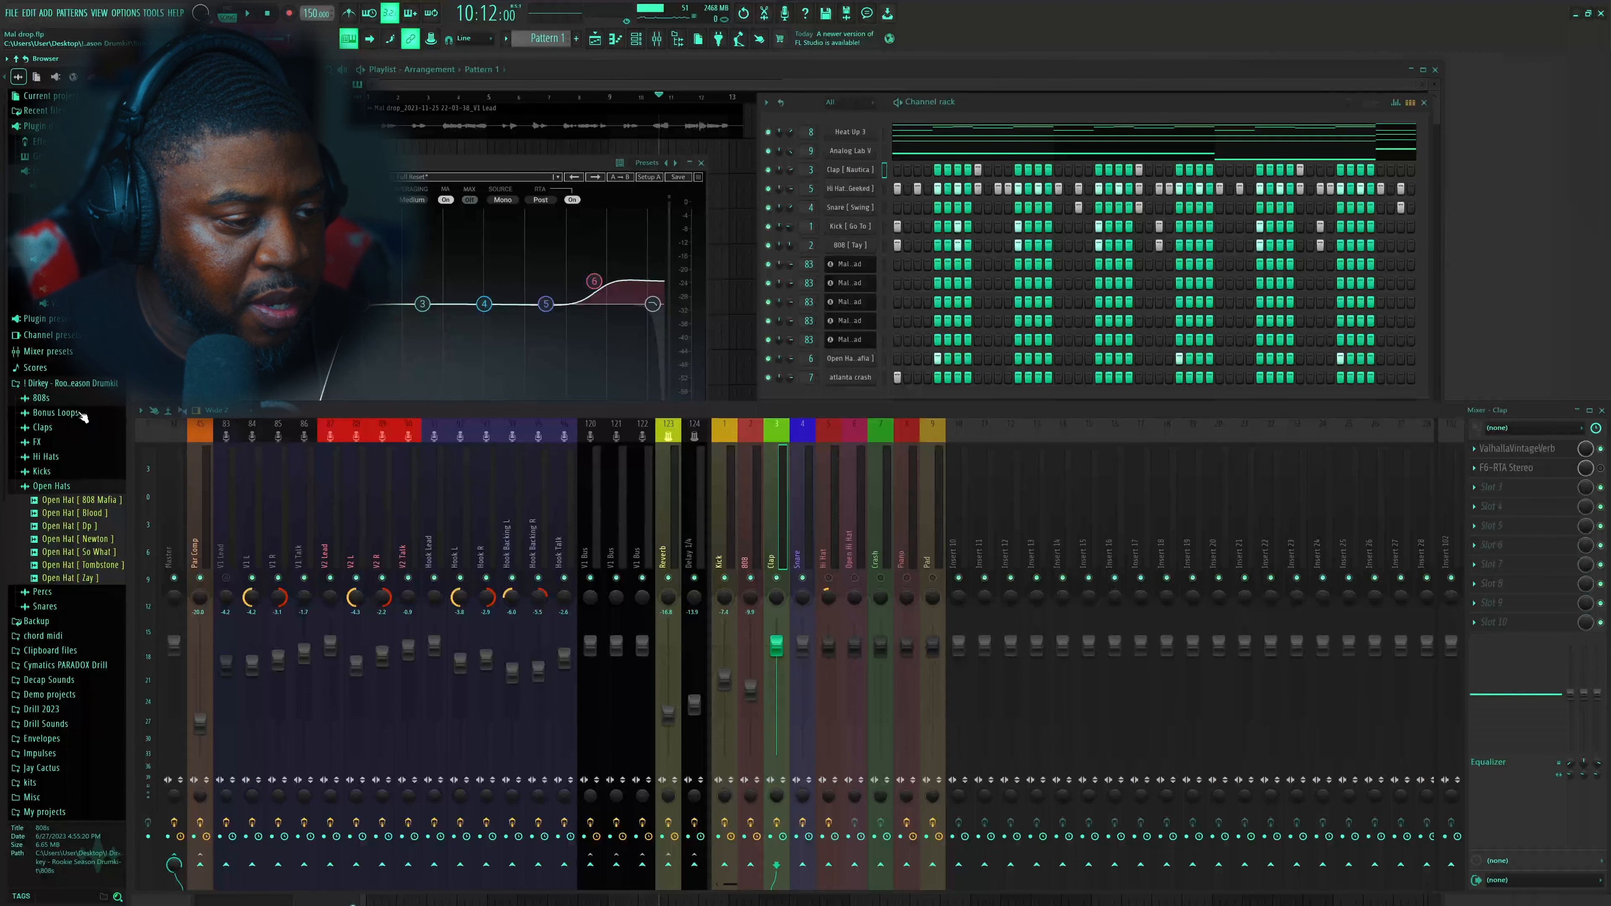
pyautogui.click(56, 427)
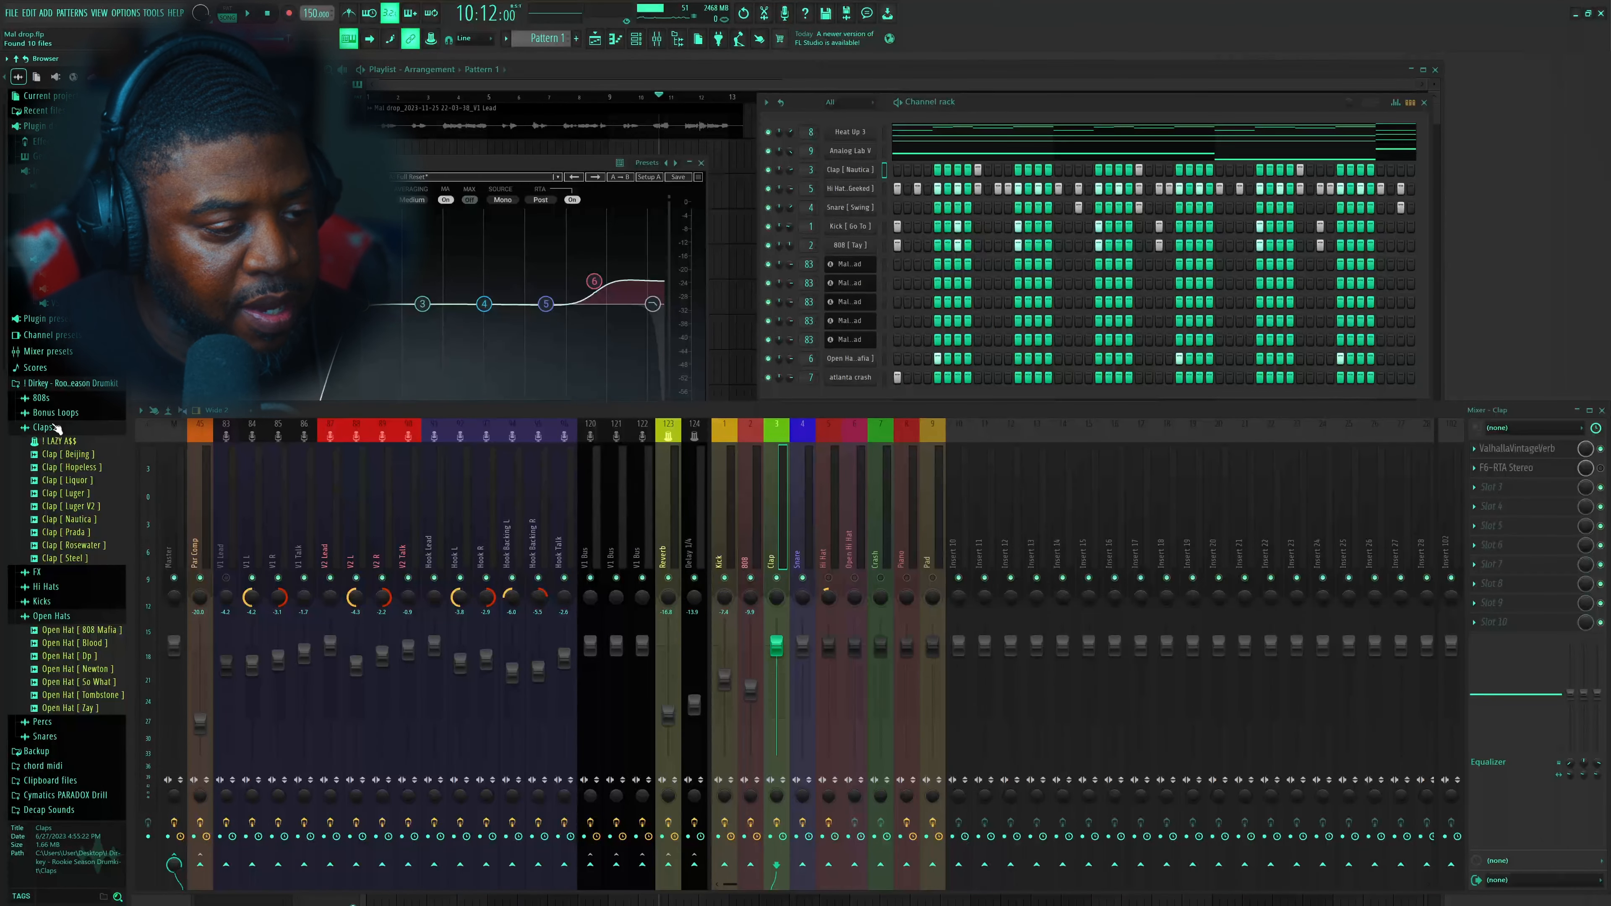
# Audition the Beijing, Hopeless, Liquor and Luger claps, and replace the Clap channel's sample with Clap [ Luger ]
pyautogui.click(77, 454)
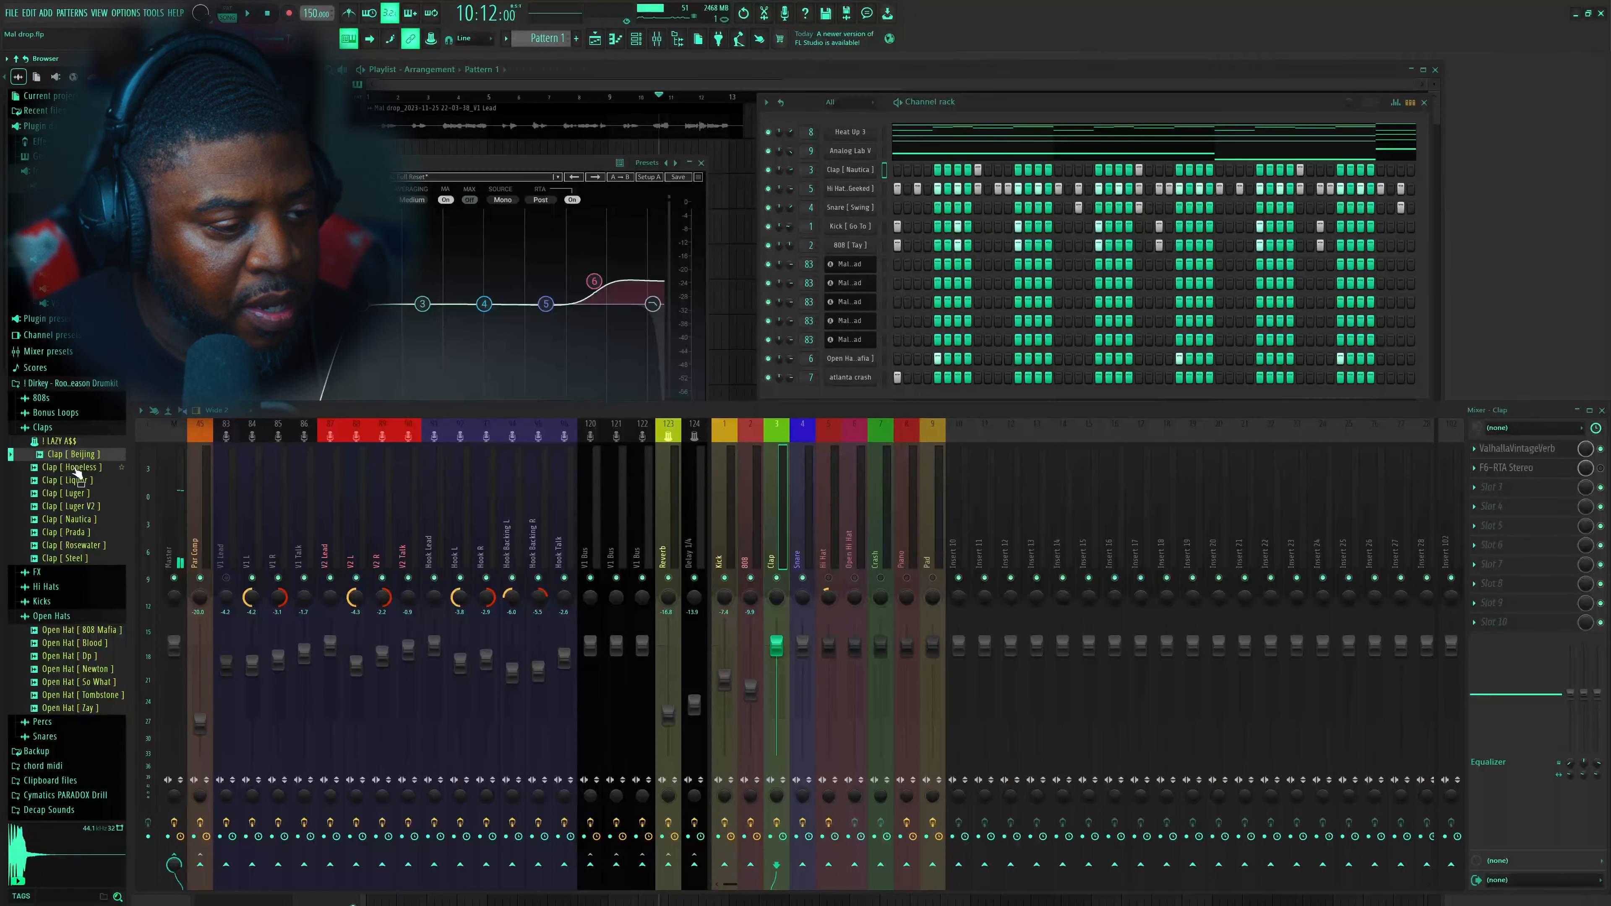
pyautogui.click(77, 467)
pyautogui.click(77, 480)
pyautogui.click(78, 494)
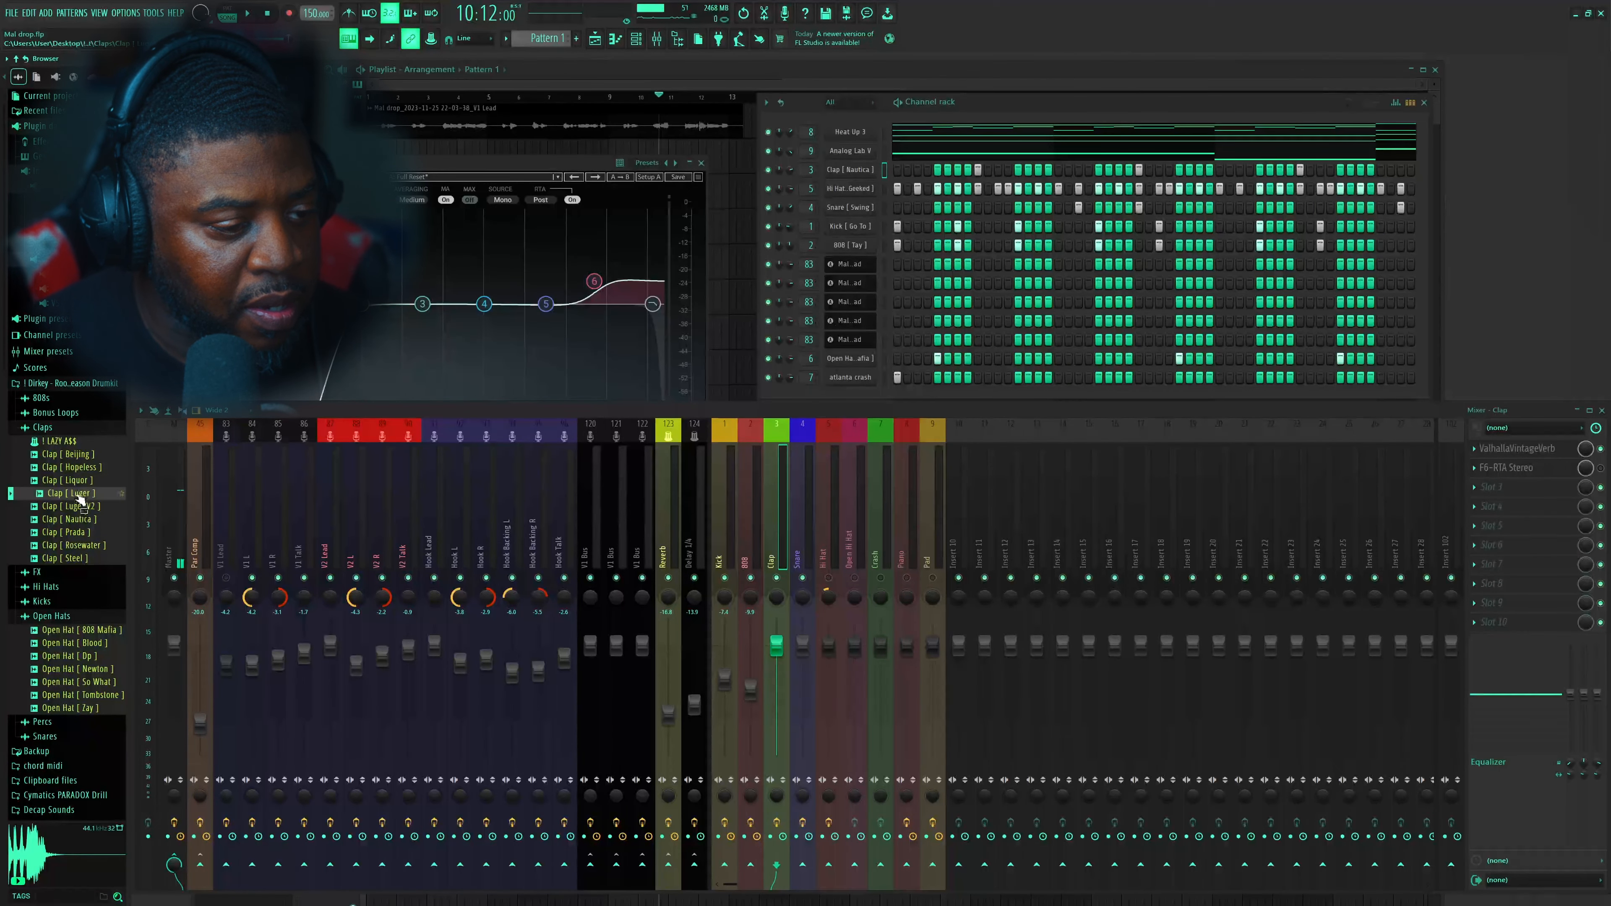
pyautogui.moveTo(75, 497); pyautogui.dragTo(861, 170)
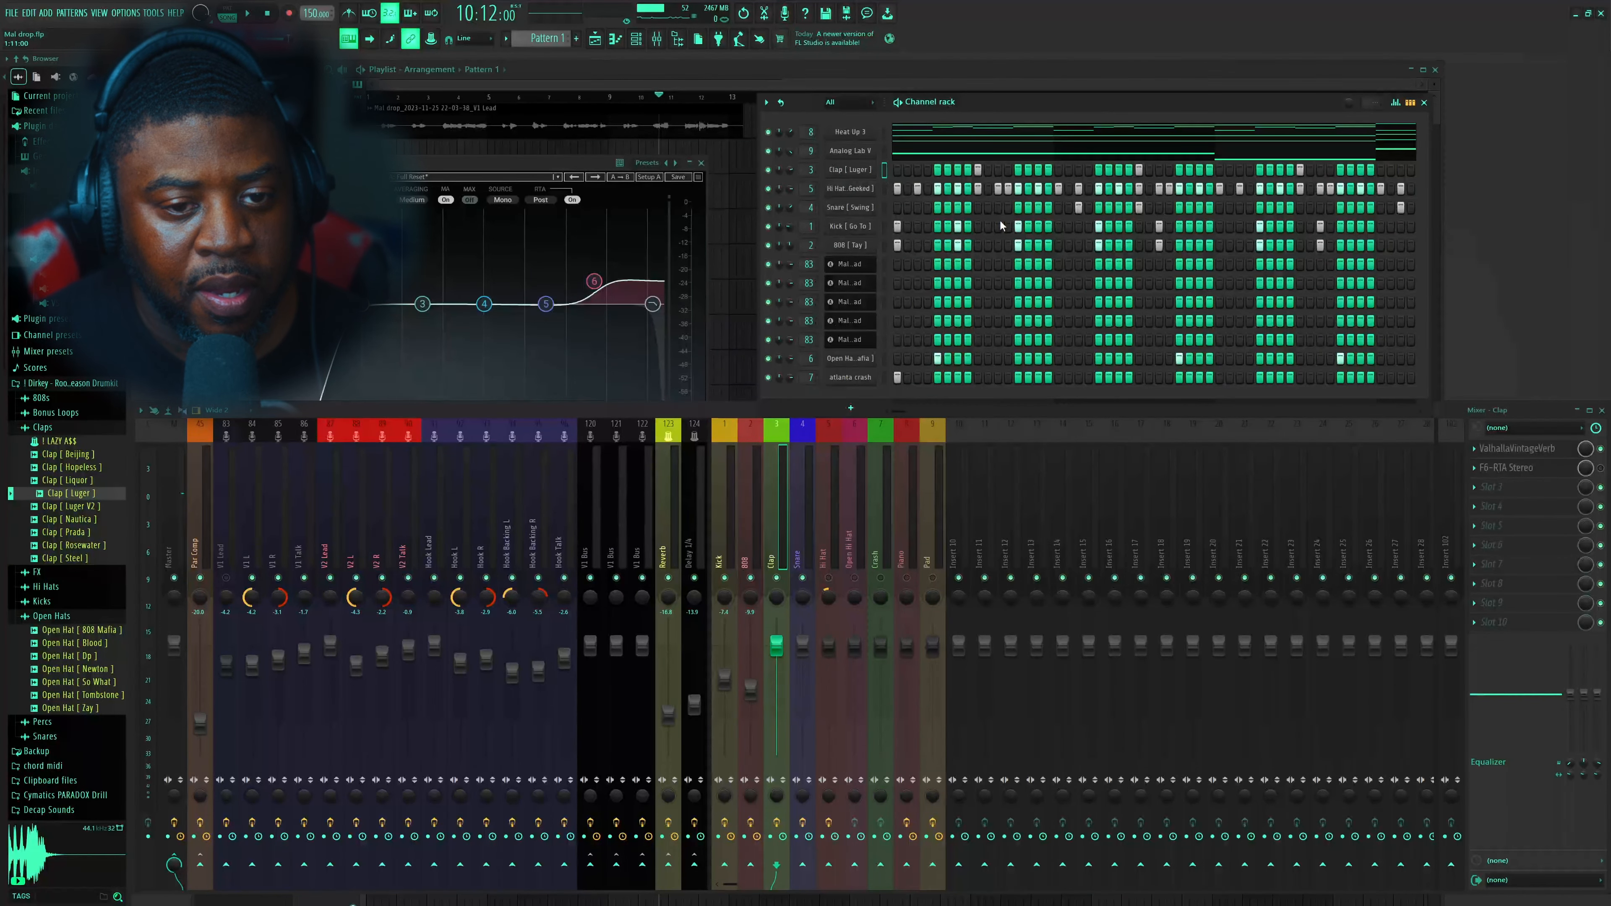
# Play the song, raise the Clap mixer fader to about 1.6 dB and fine-tune the Snare fader against it
pyautogui.press('space')
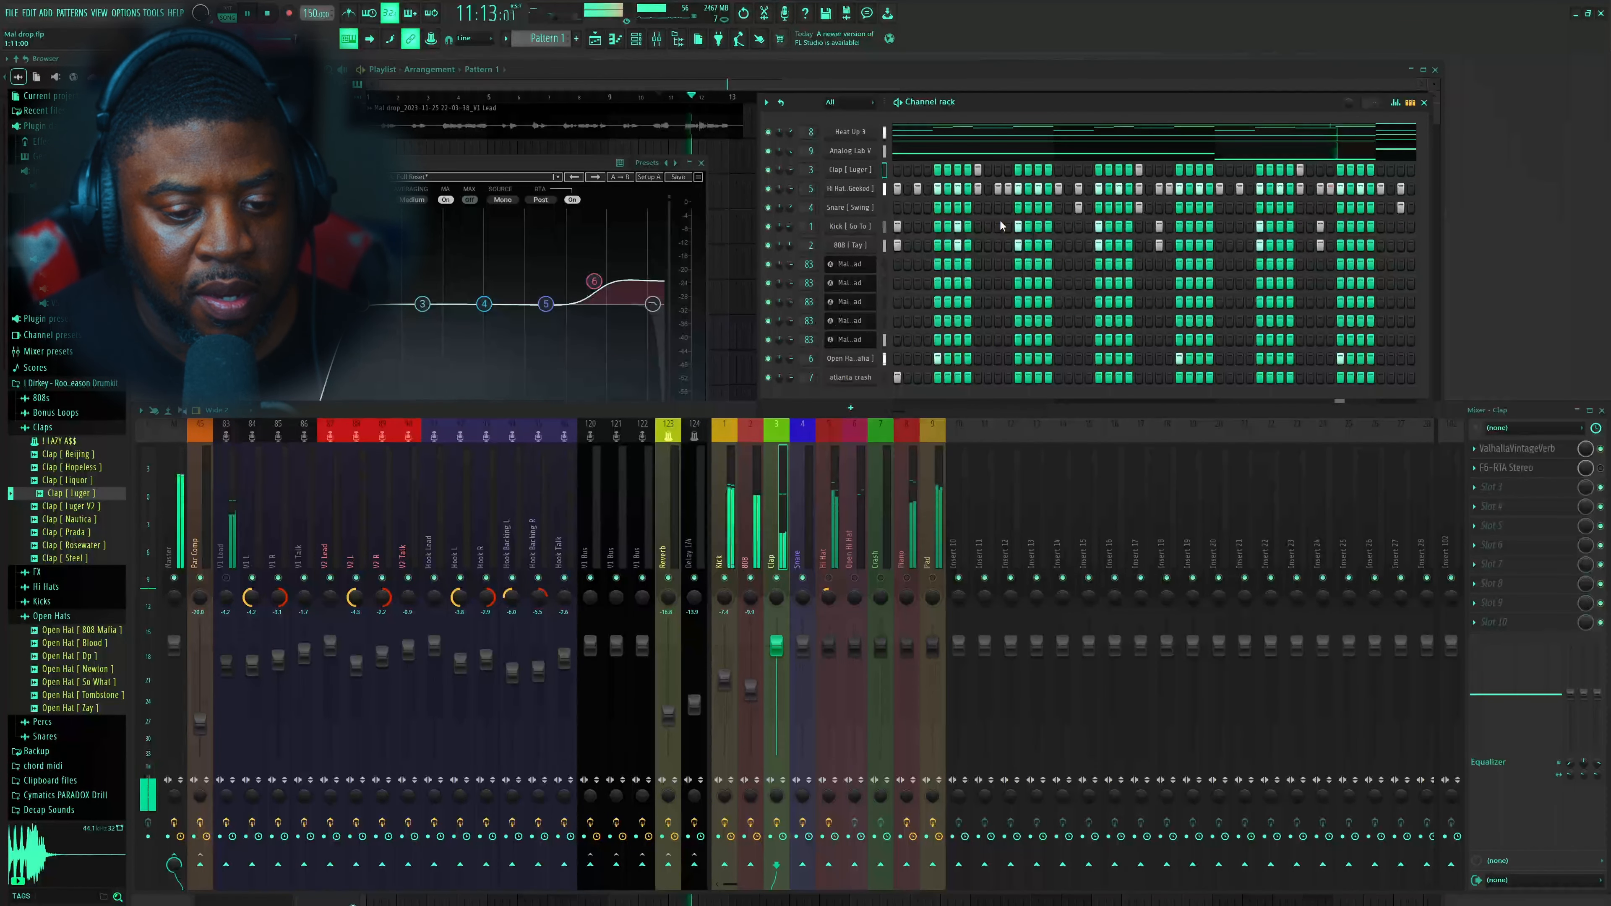
pyautogui.moveTo(779, 649); pyautogui.dragTo(776, 638)
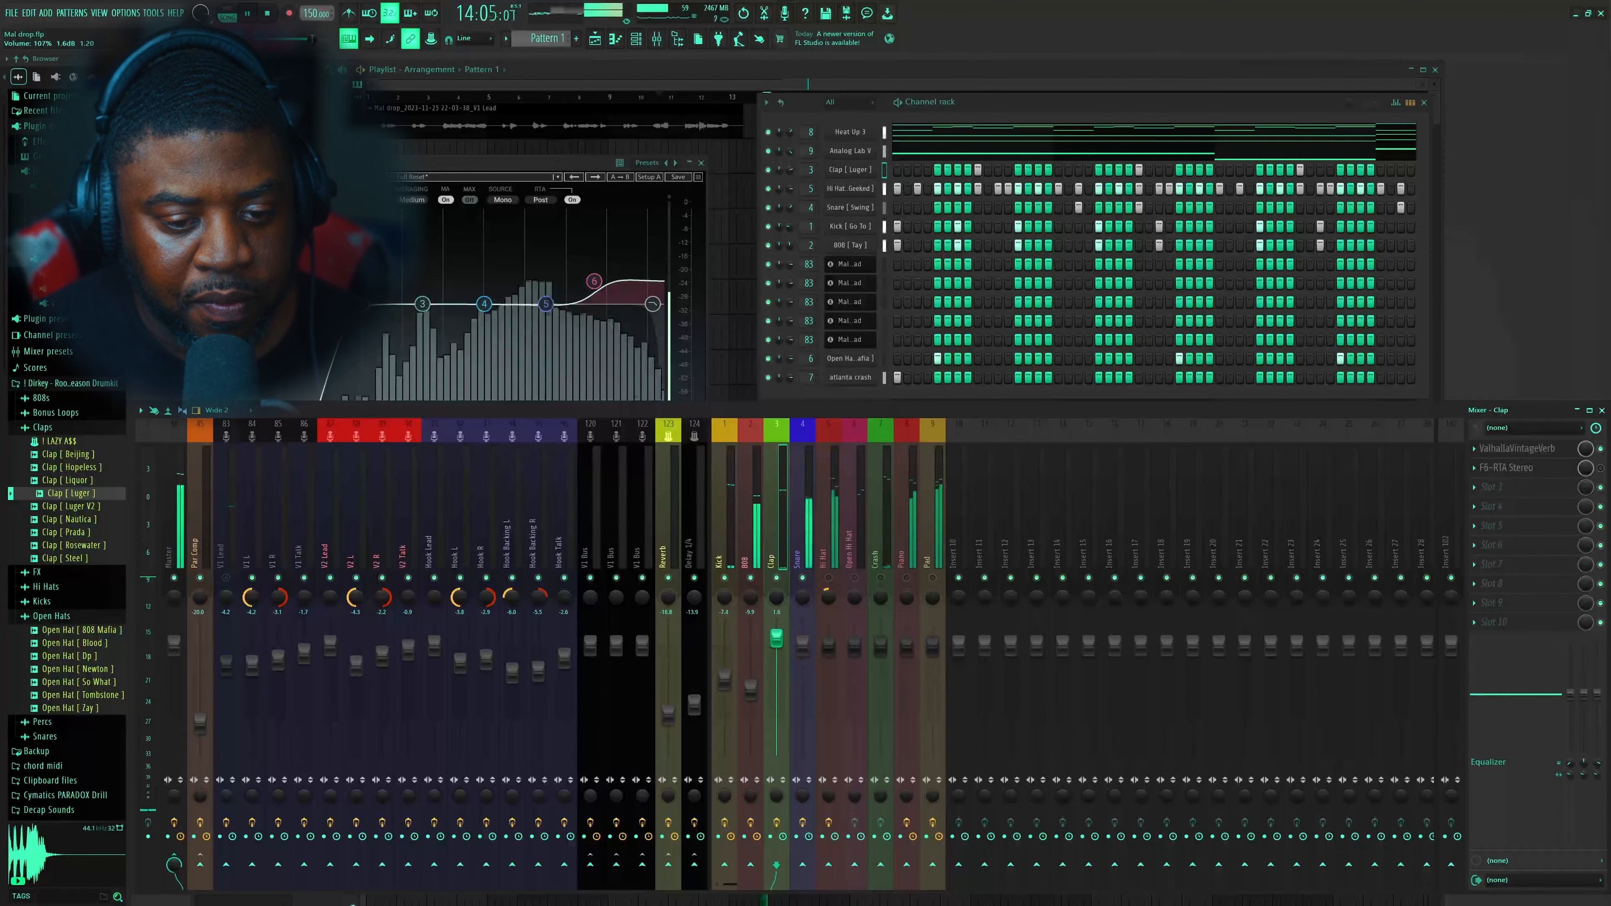
pyautogui.moveTo(802, 644); pyautogui.dragTo(805, 671)
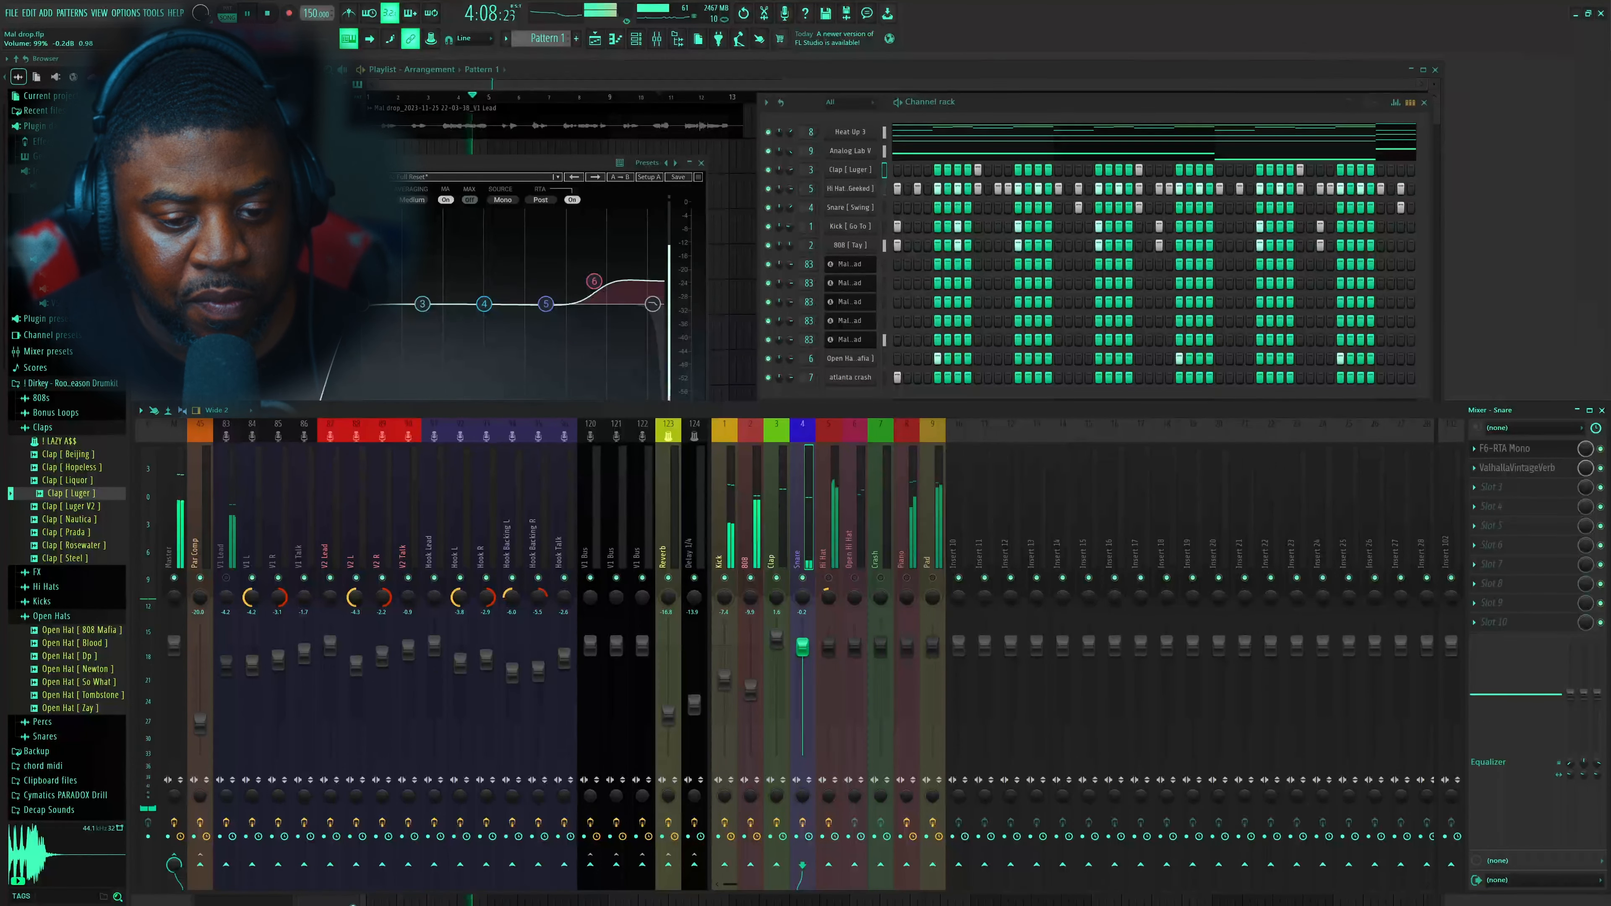
pyautogui.moveTo(802, 648); pyautogui.dragTo(802, 645)
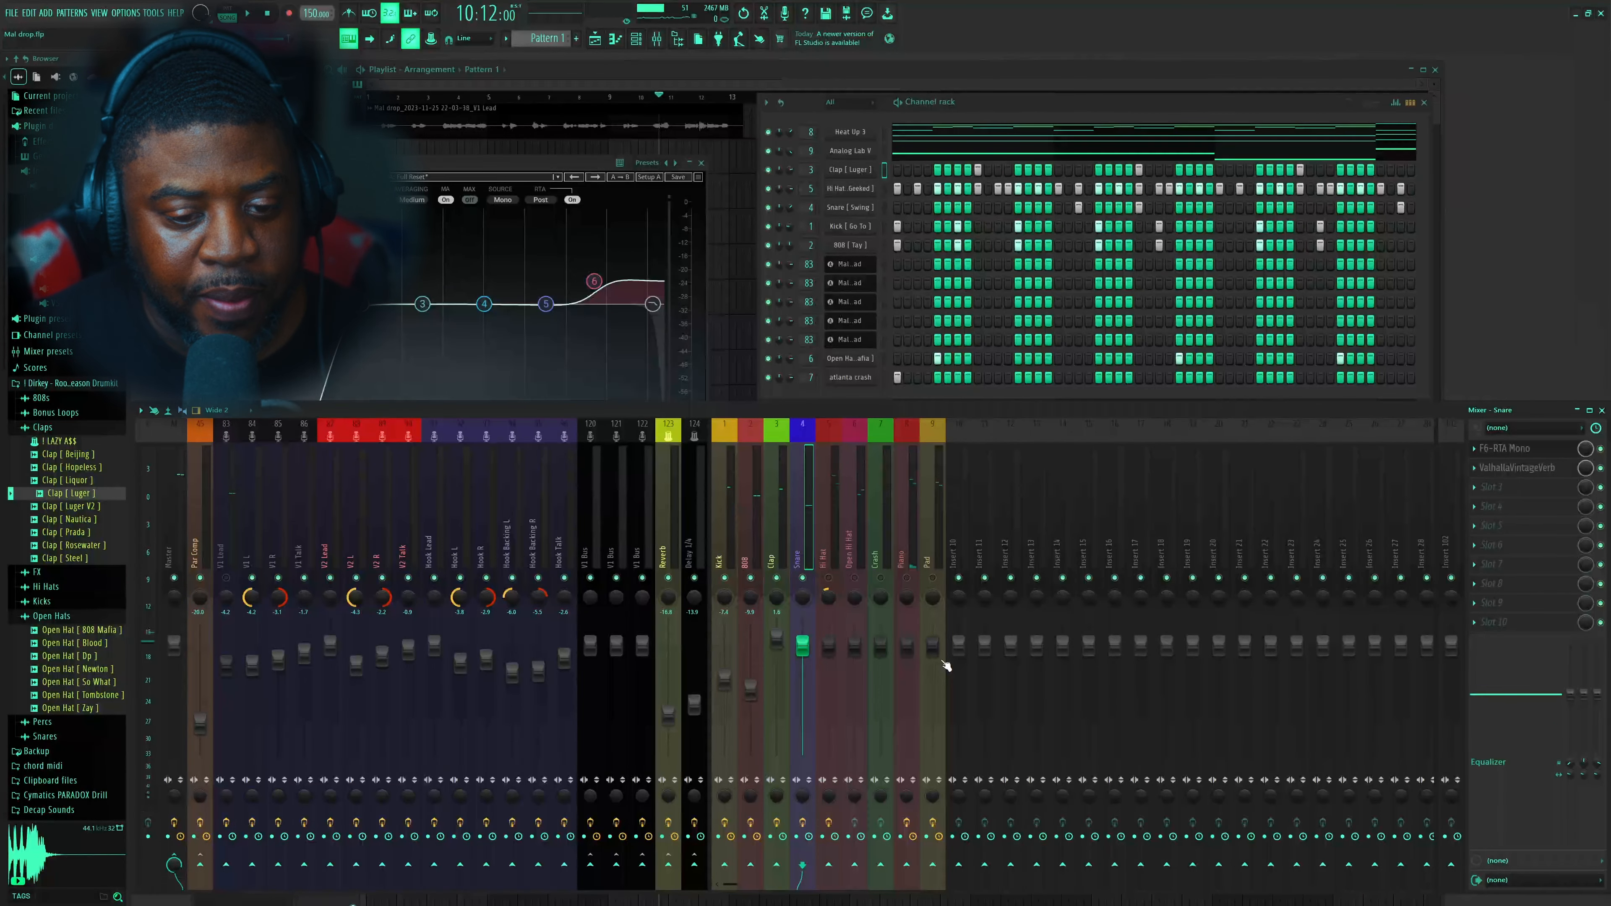
# Examine the band 6 high shelf and the low-cut filter in the Hi Hat track's F6-RTA Mono equalizer
pyautogui.click(824, 598)
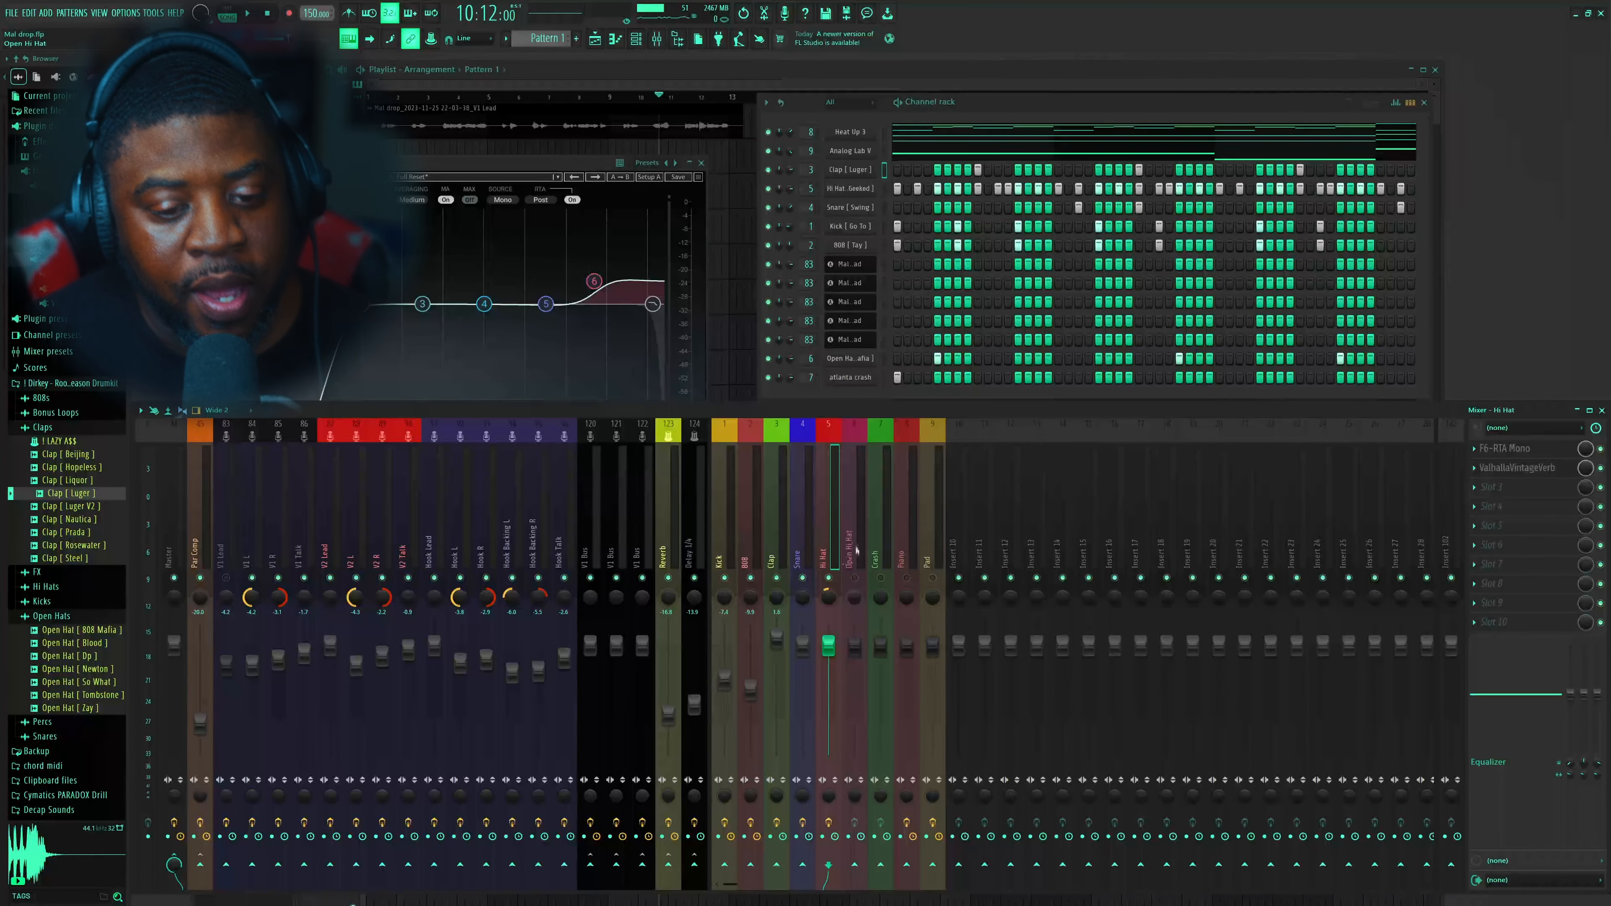
pyautogui.click(1520, 459)
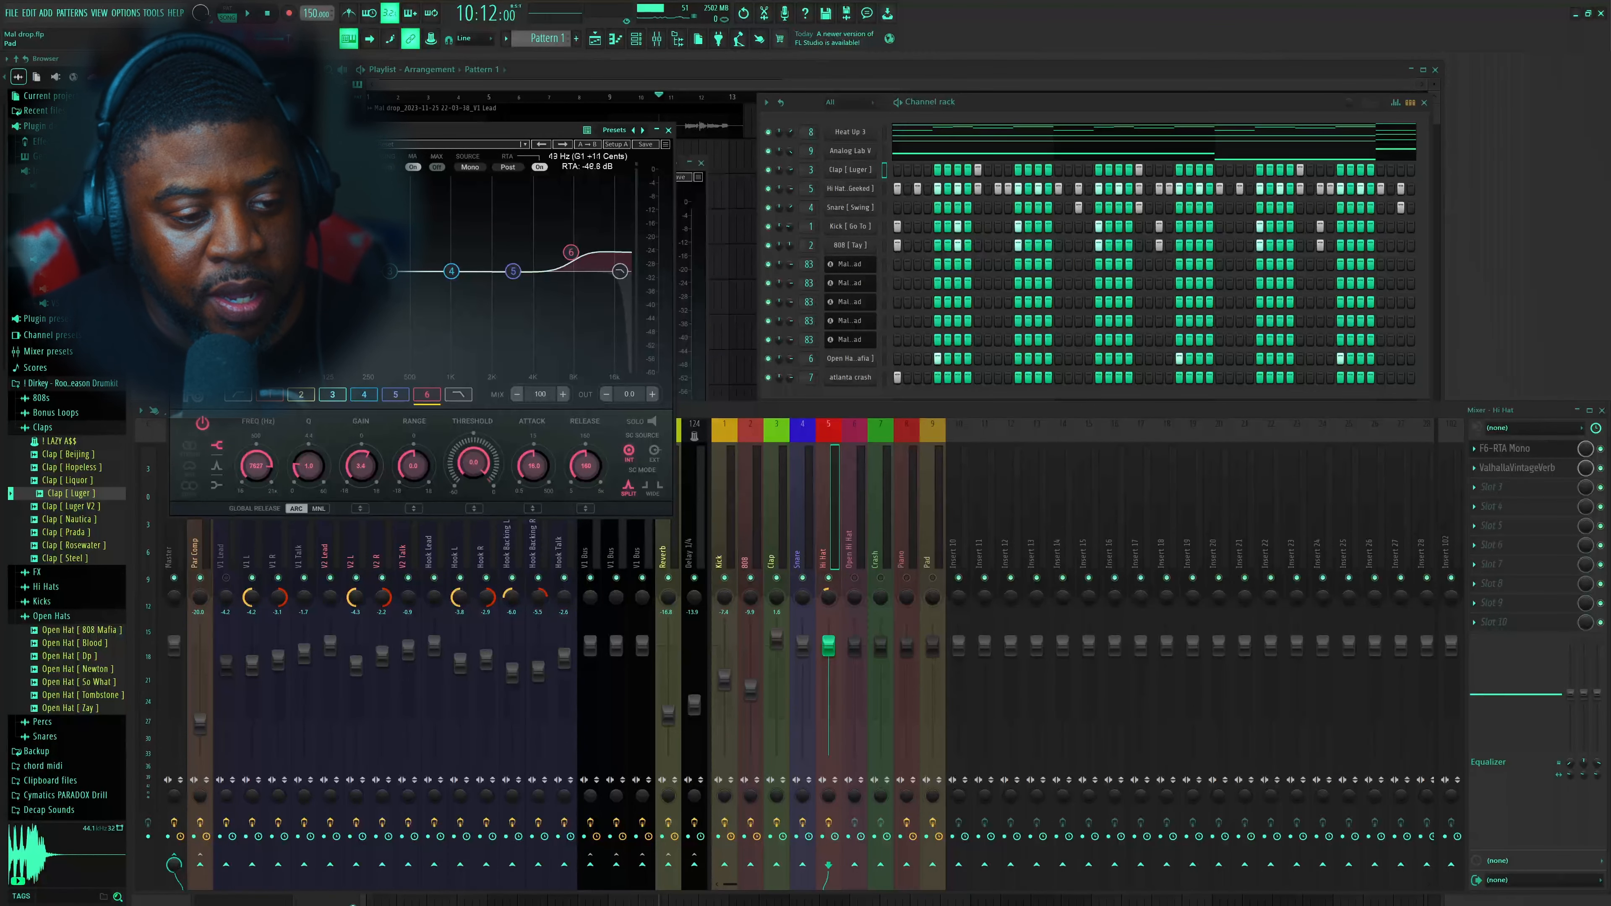
pyautogui.click(239, 395)
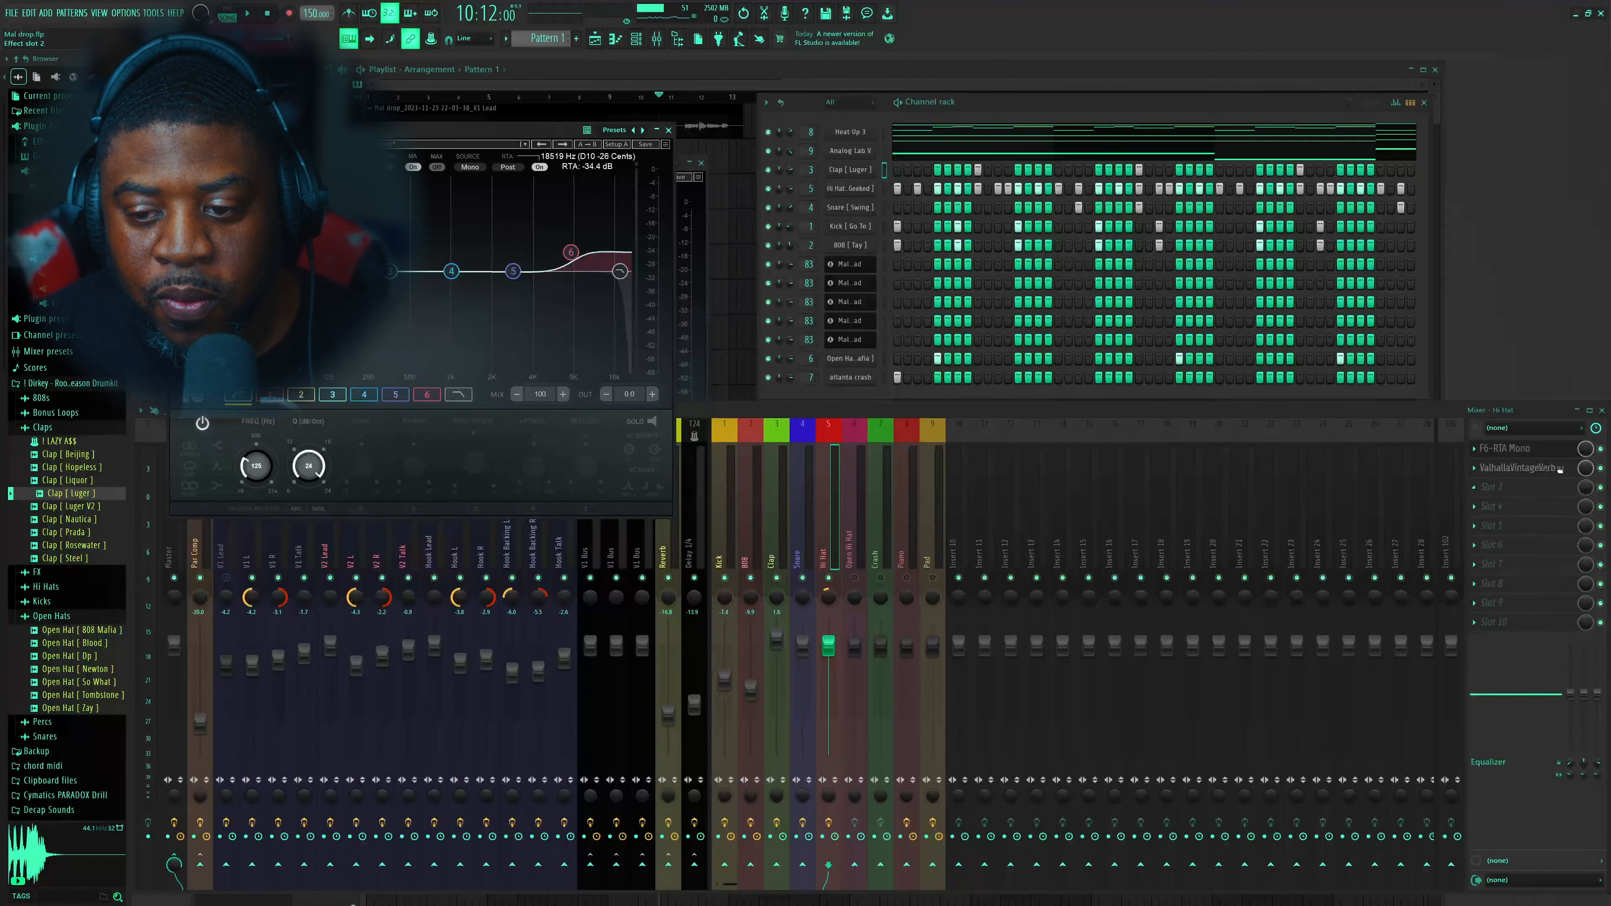
pyautogui.click(1513, 455)
pyautogui.click(1513, 454)
pyautogui.click(1516, 452)
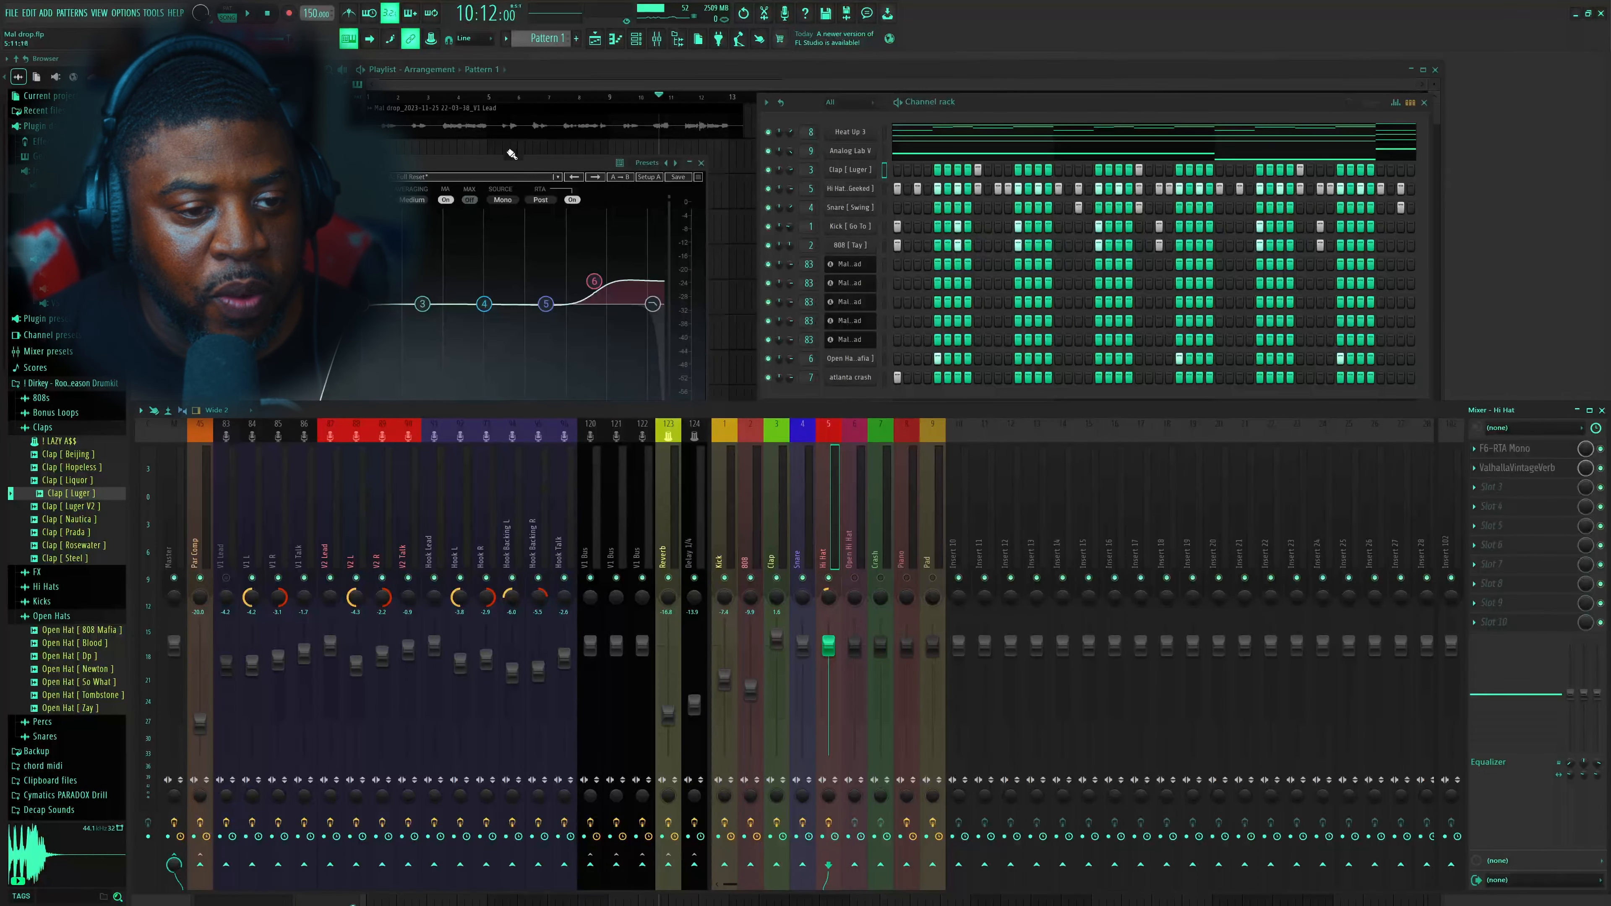
# Review the Snare track's F6-RTA Mono and ValhallaVintageVerb settings, and play the song to check the reverb
pyautogui.moveTo(513, 159); pyautogui.dragTo(1220, 91)
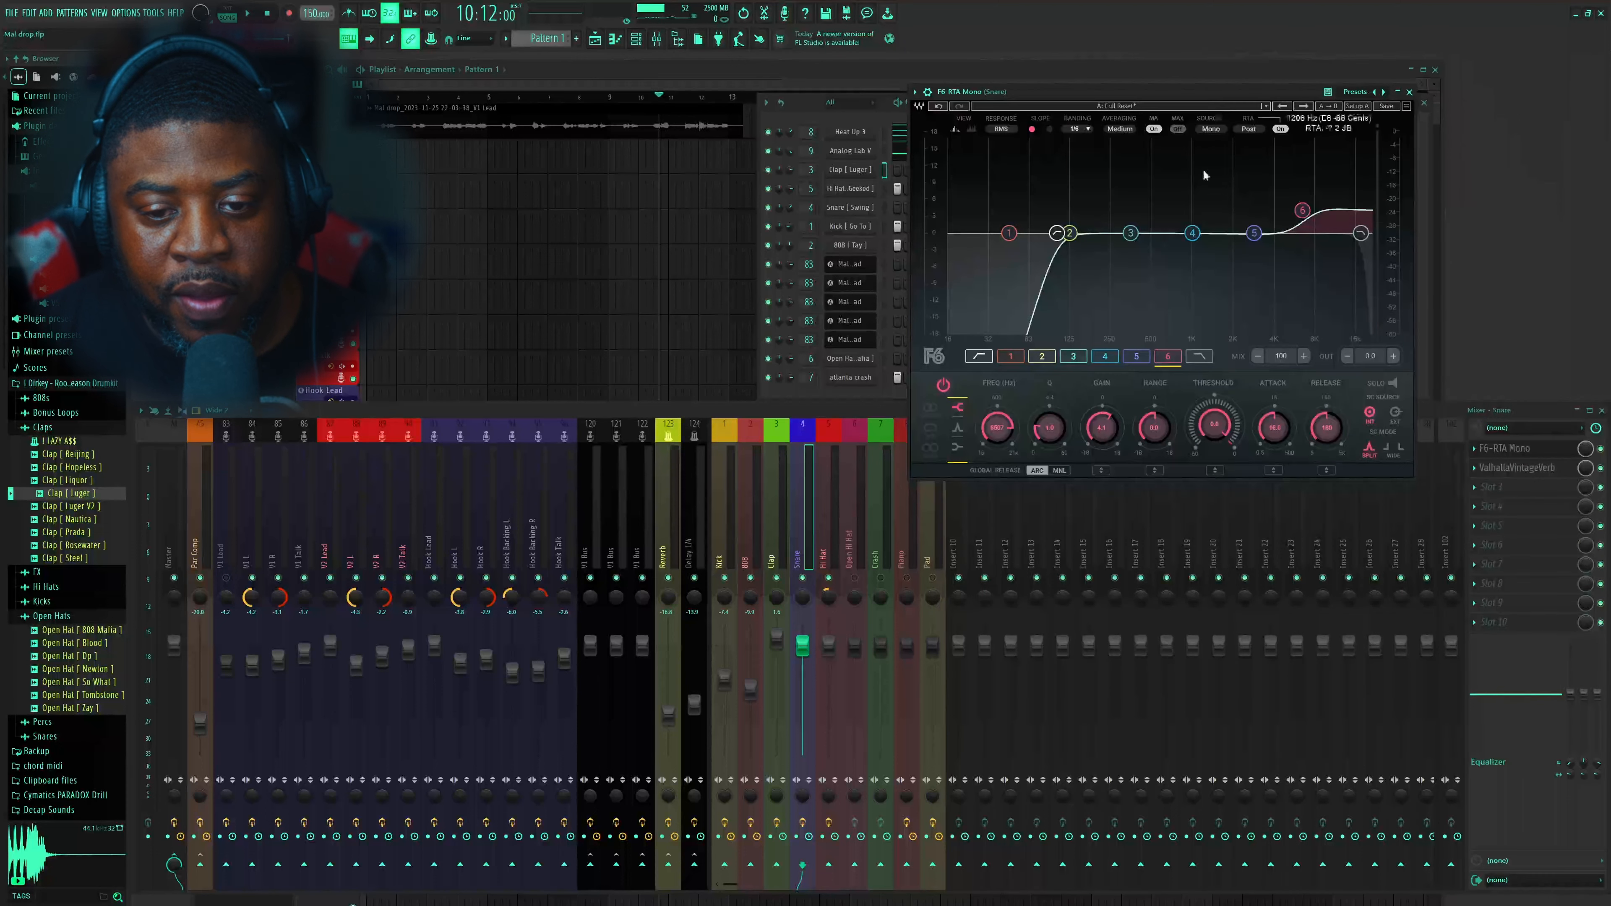
pyautogui.click(1518, 451)
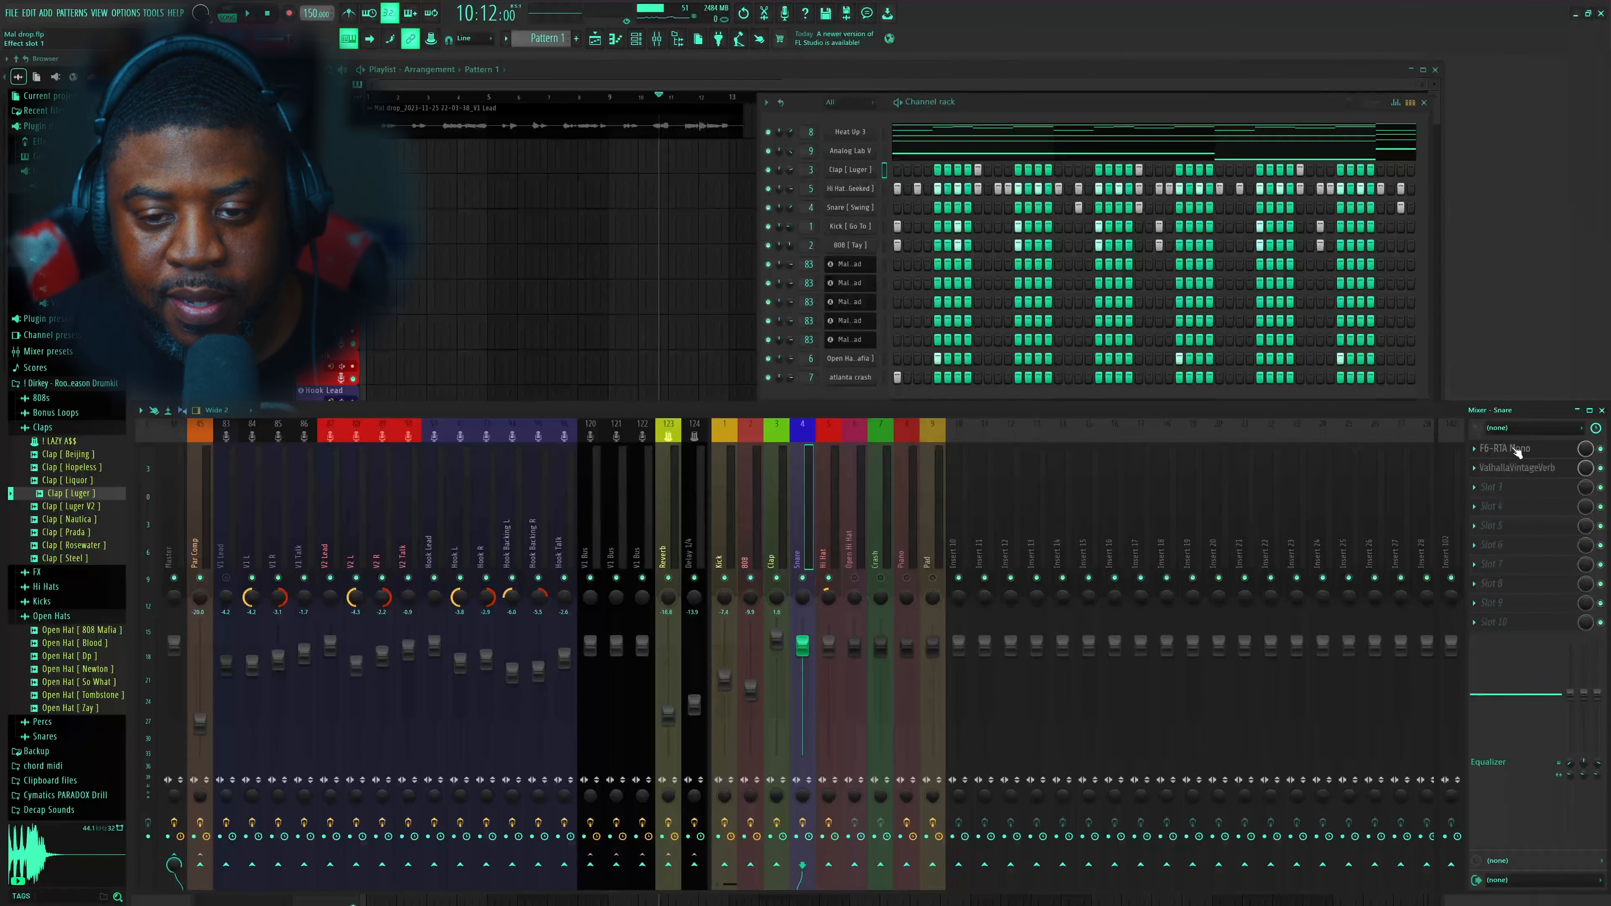
pyautogui.click(1518, 451)
pyautogui.click(1516, 470)
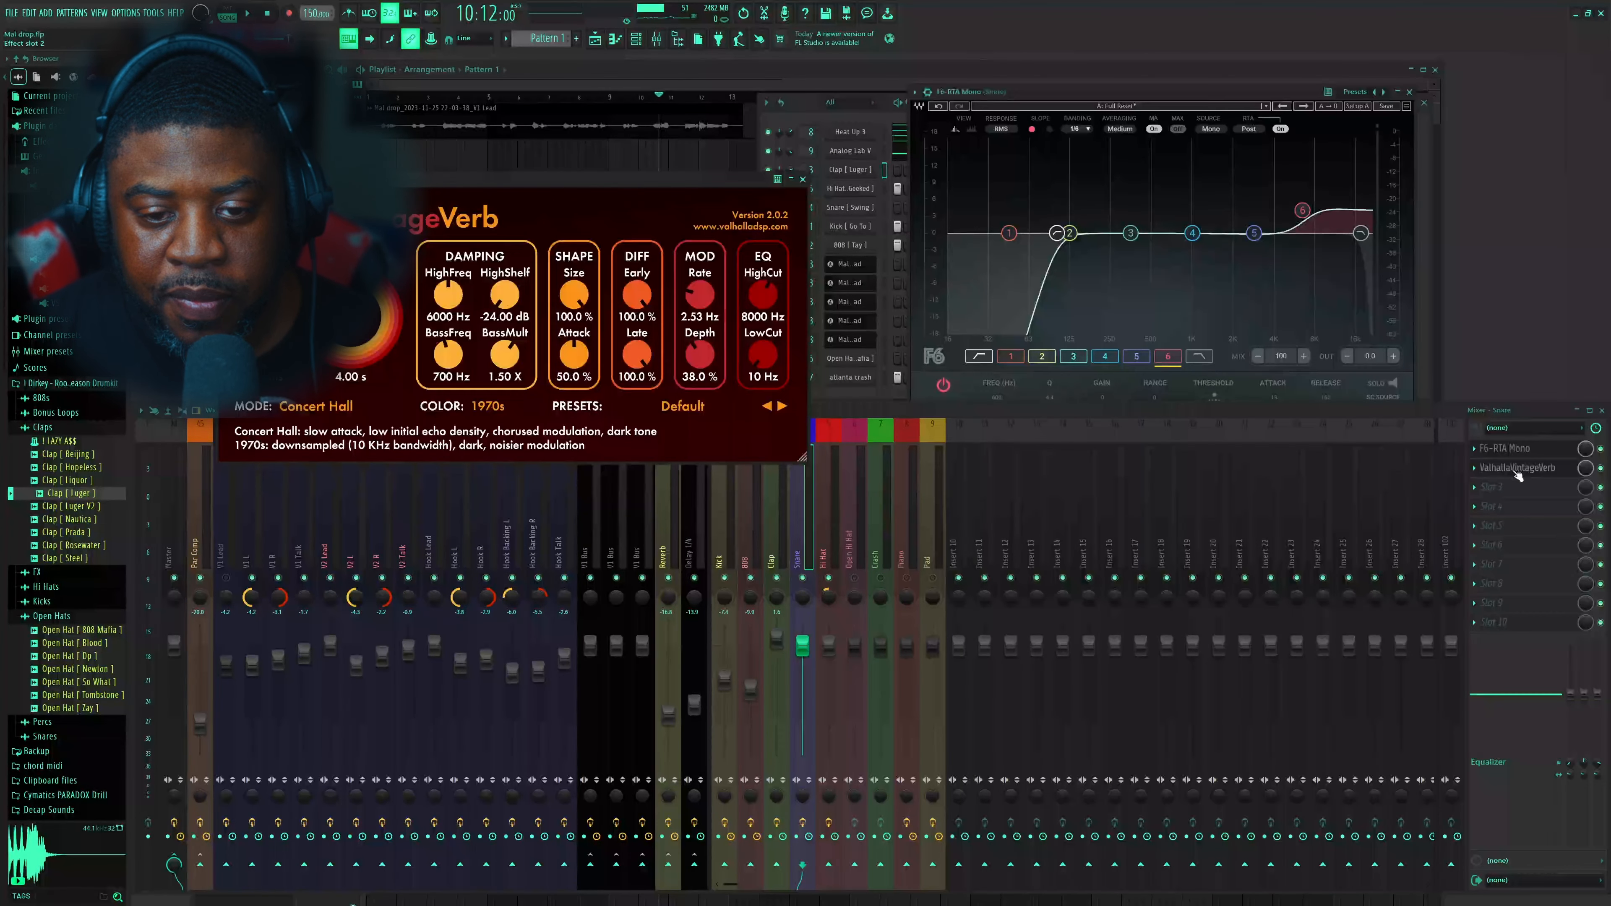
pyautogui.press('space')
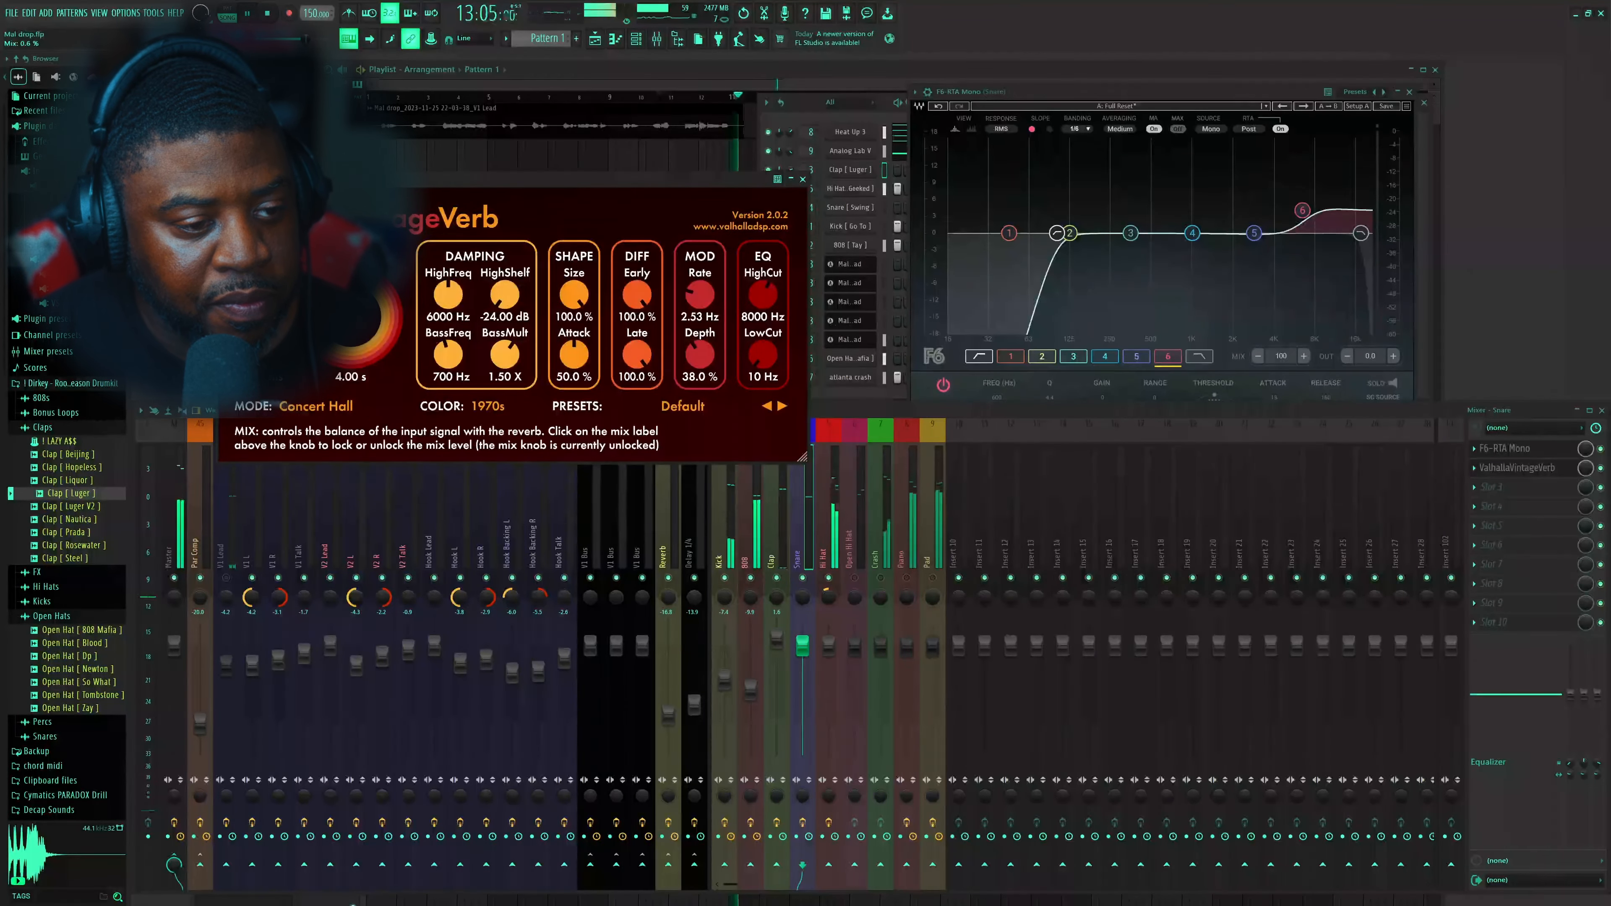
pyautogui.click(803, 179)
pyautogui.press('space')
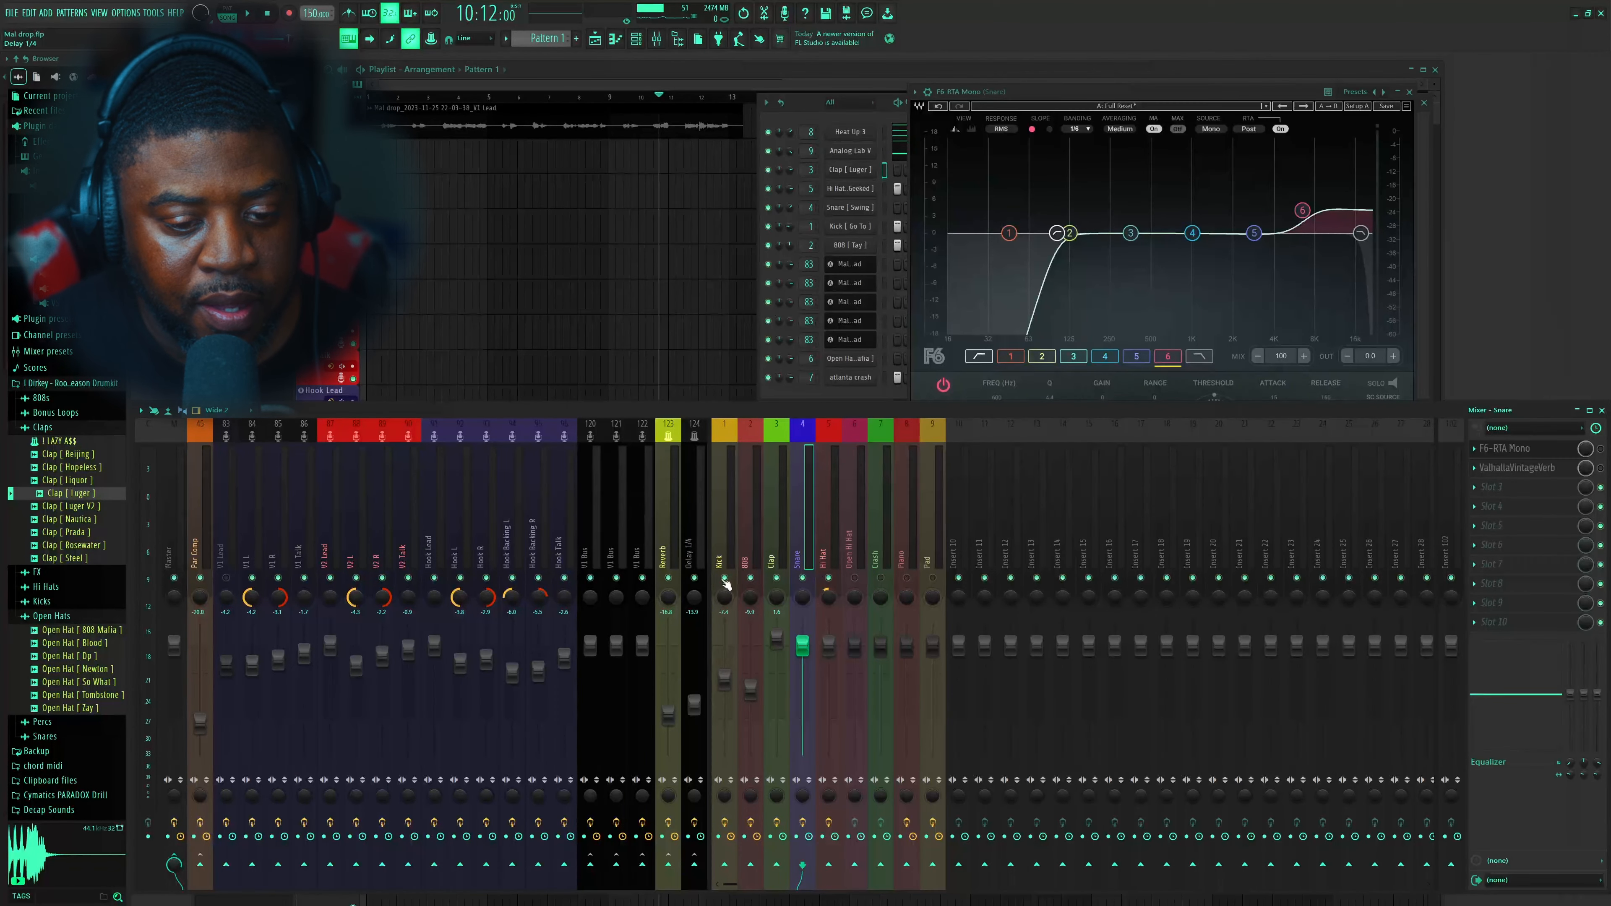
# Mute the Kick, 808 and Clap mixer tracks, play the song, and select the Hi Hat track
pyautogui.moveTo(724, 578); pyautogui.dragTo(779, 579)
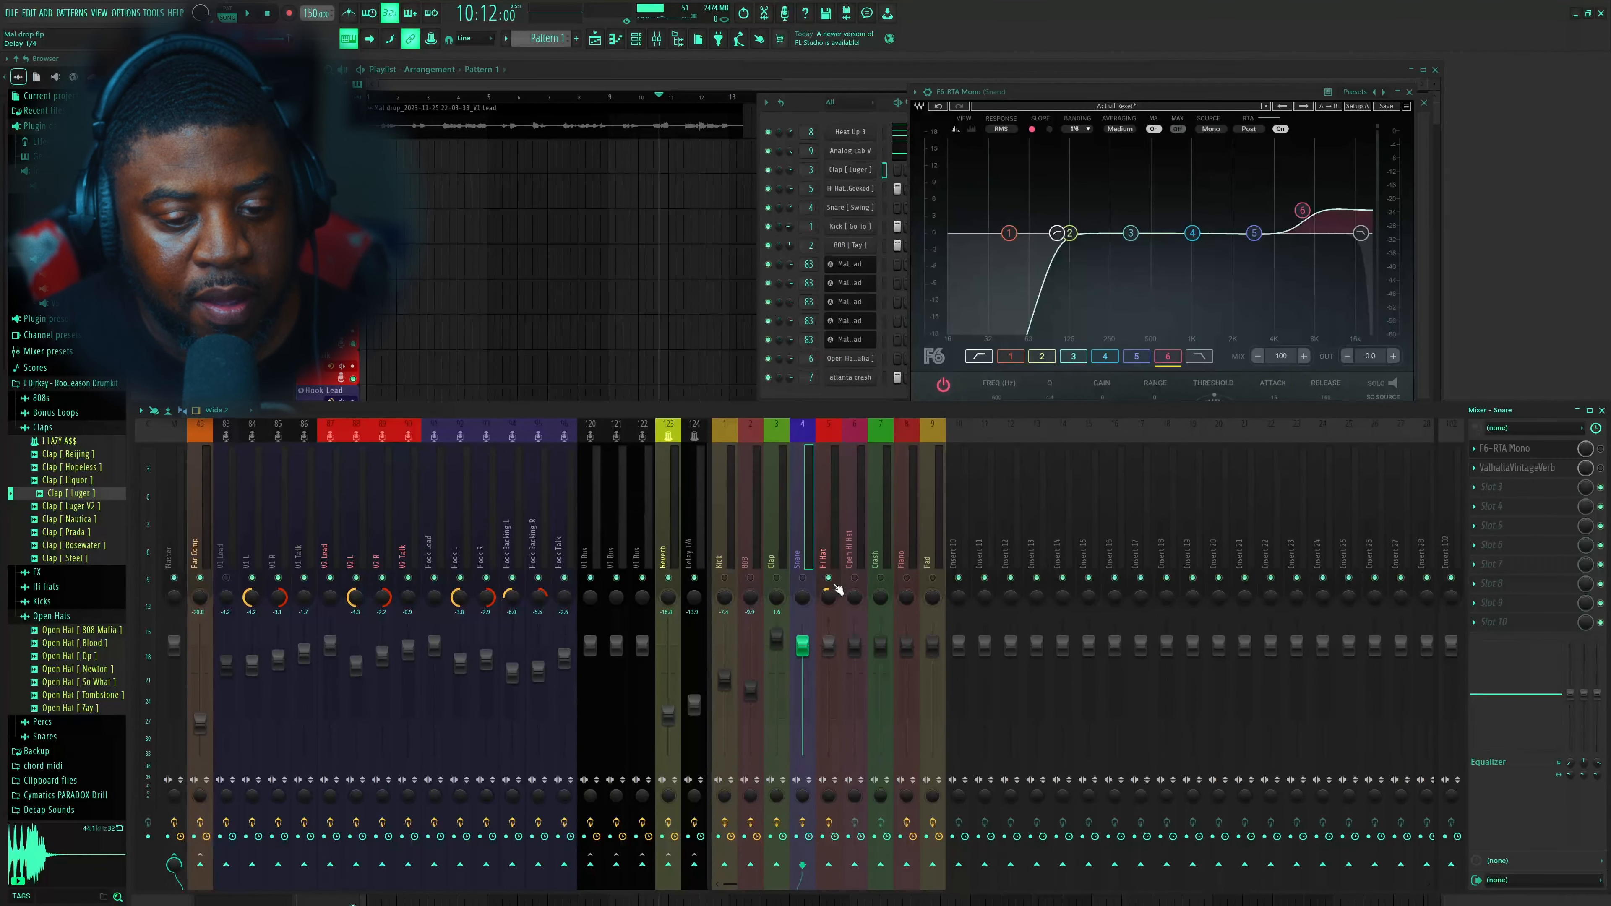
pyautogui.press('space')
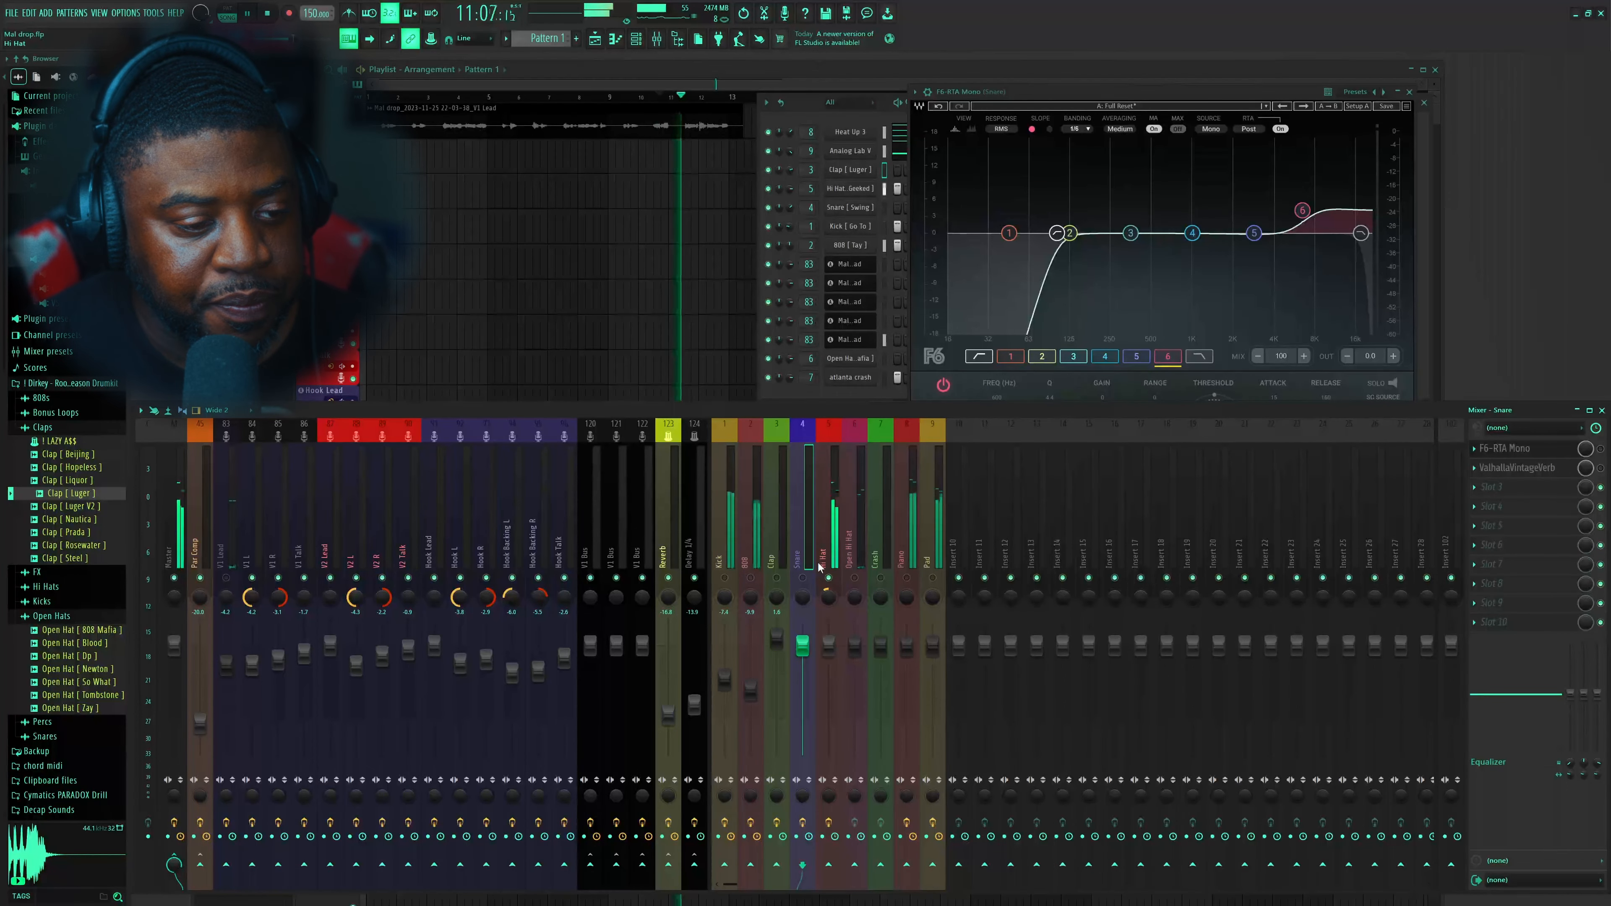
pyautogui.click(838, 533)
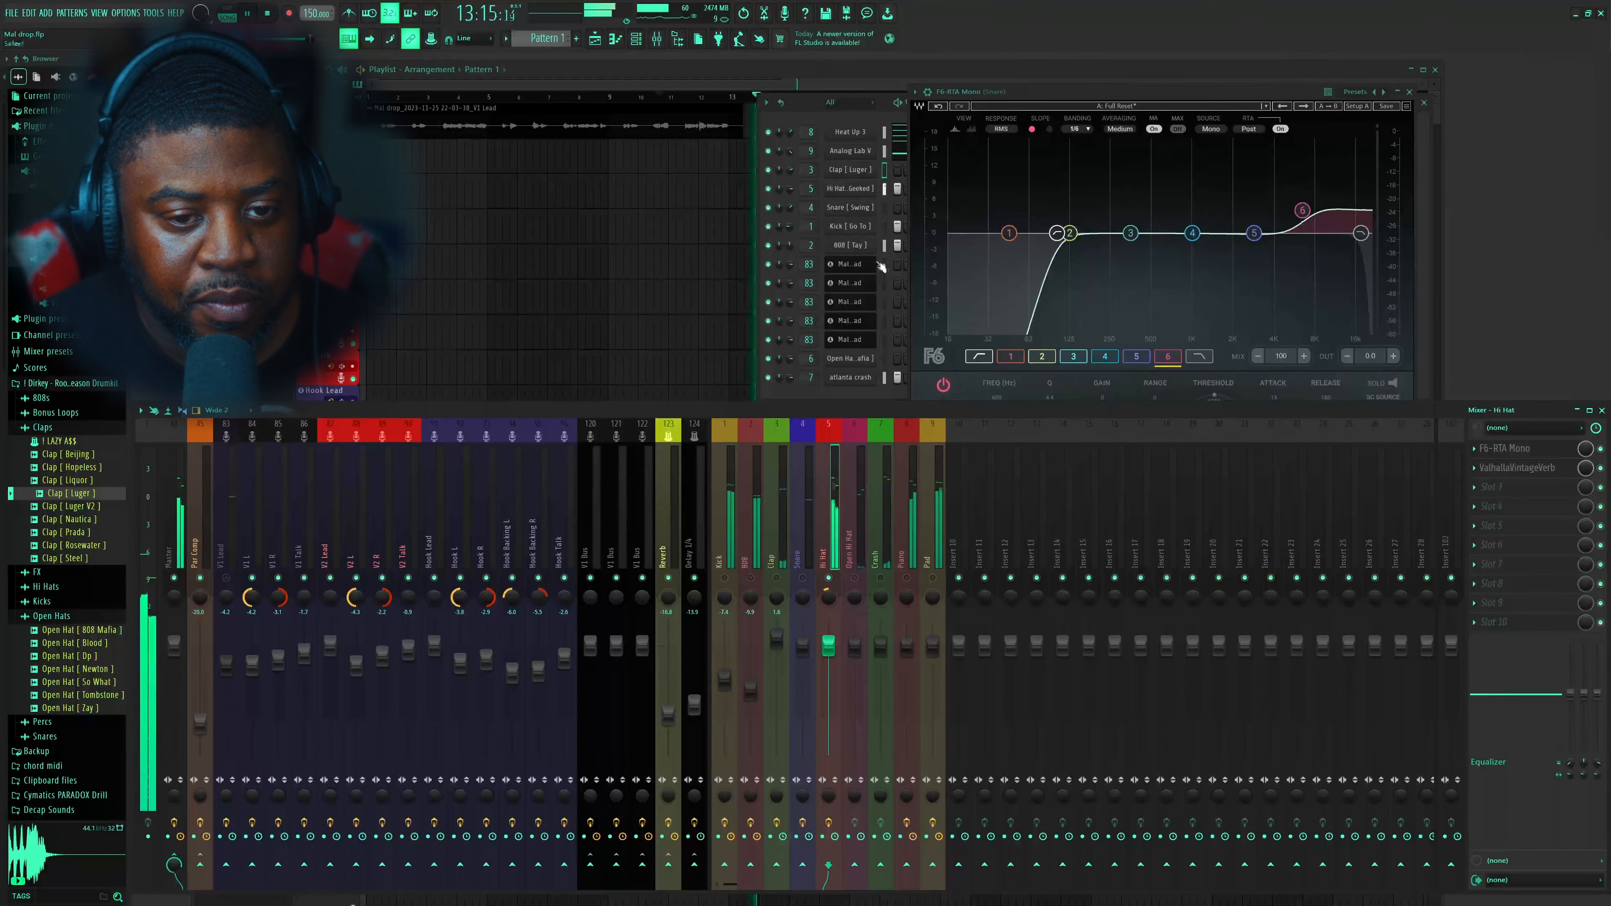
# Close and reopen the channel rack, and set the channel volume of the Snare to 60% and the Hi Hat to 56%
pyautogui.click(1424, 102)
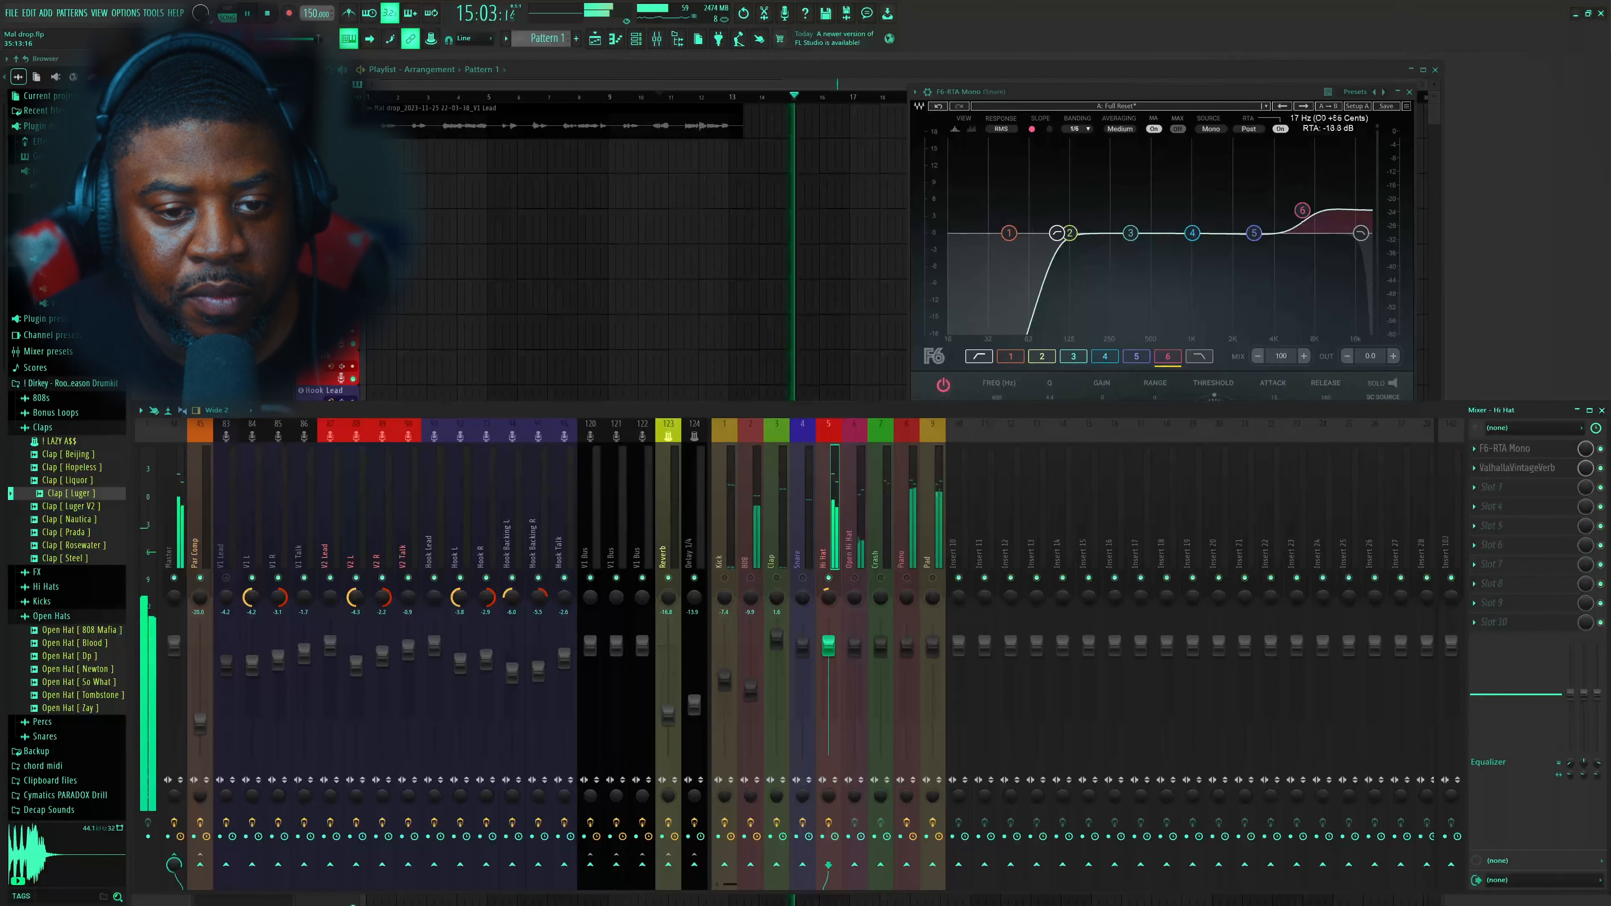
pyautogui.click(663, 45)
pyautogui.click(662, 45)
pyautogui.click(642, 43)
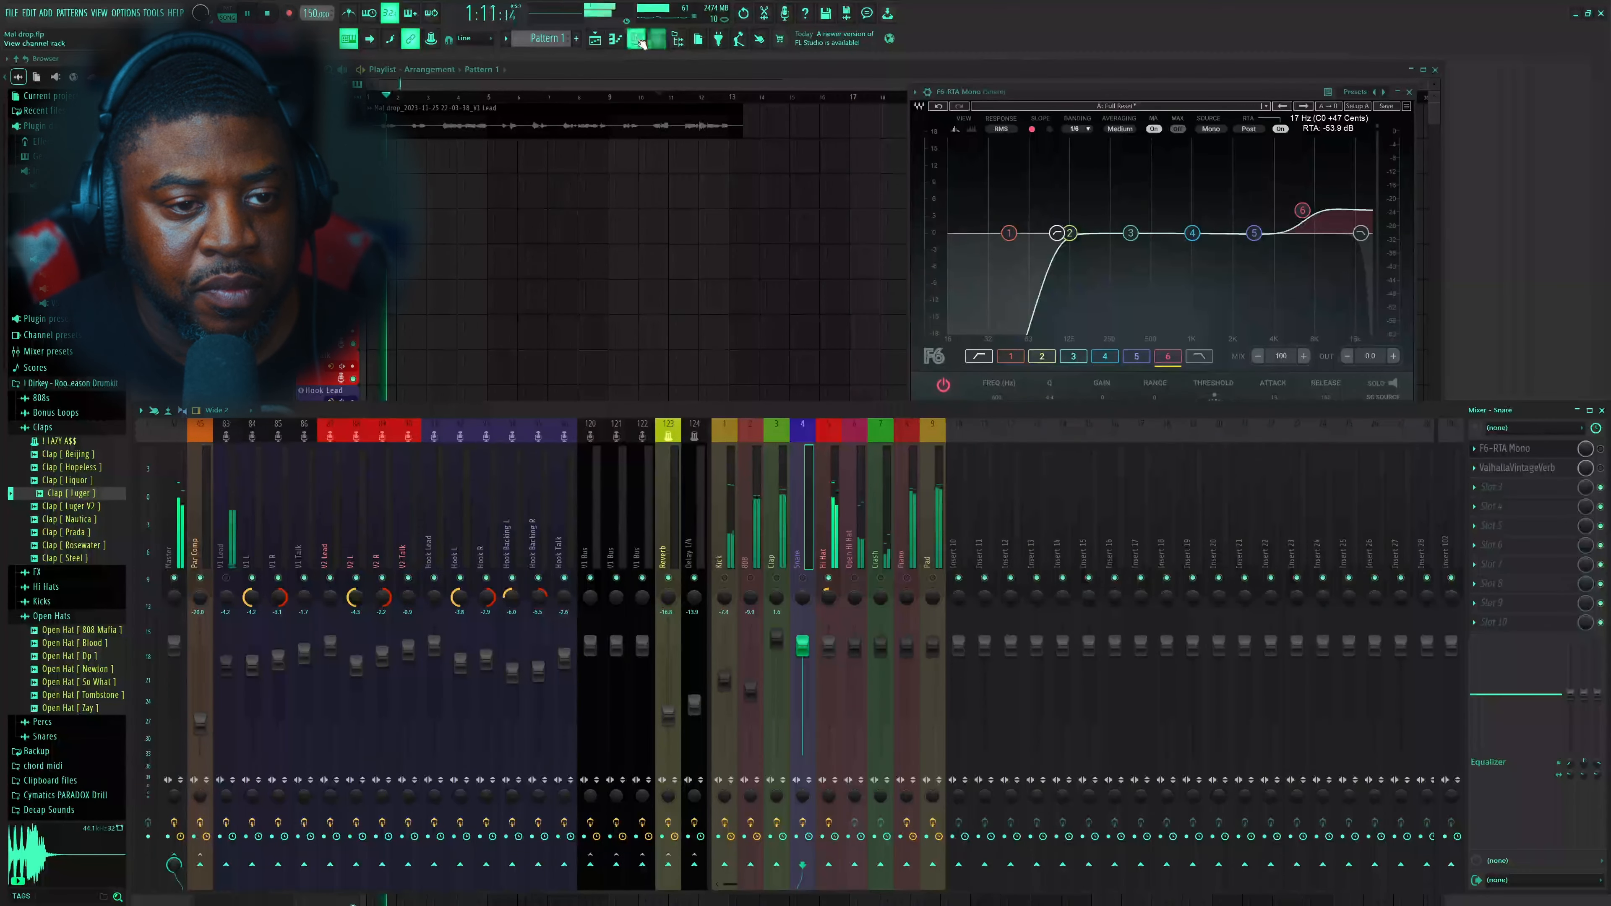
pyautogui.click(642, 43)
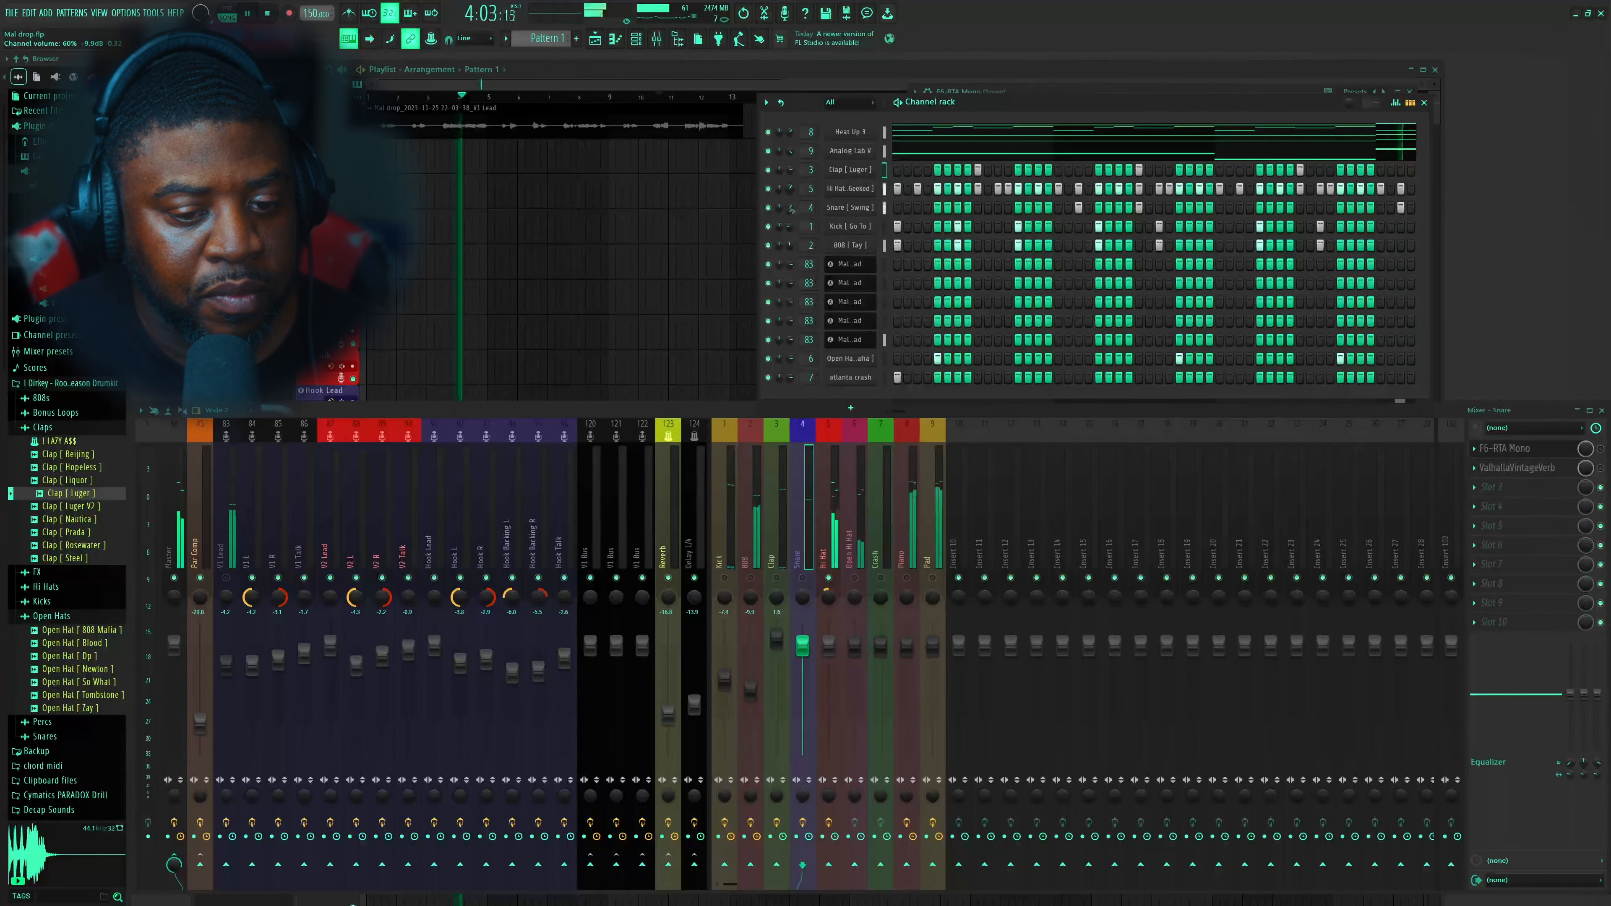
pyautogui.click(810, 189)
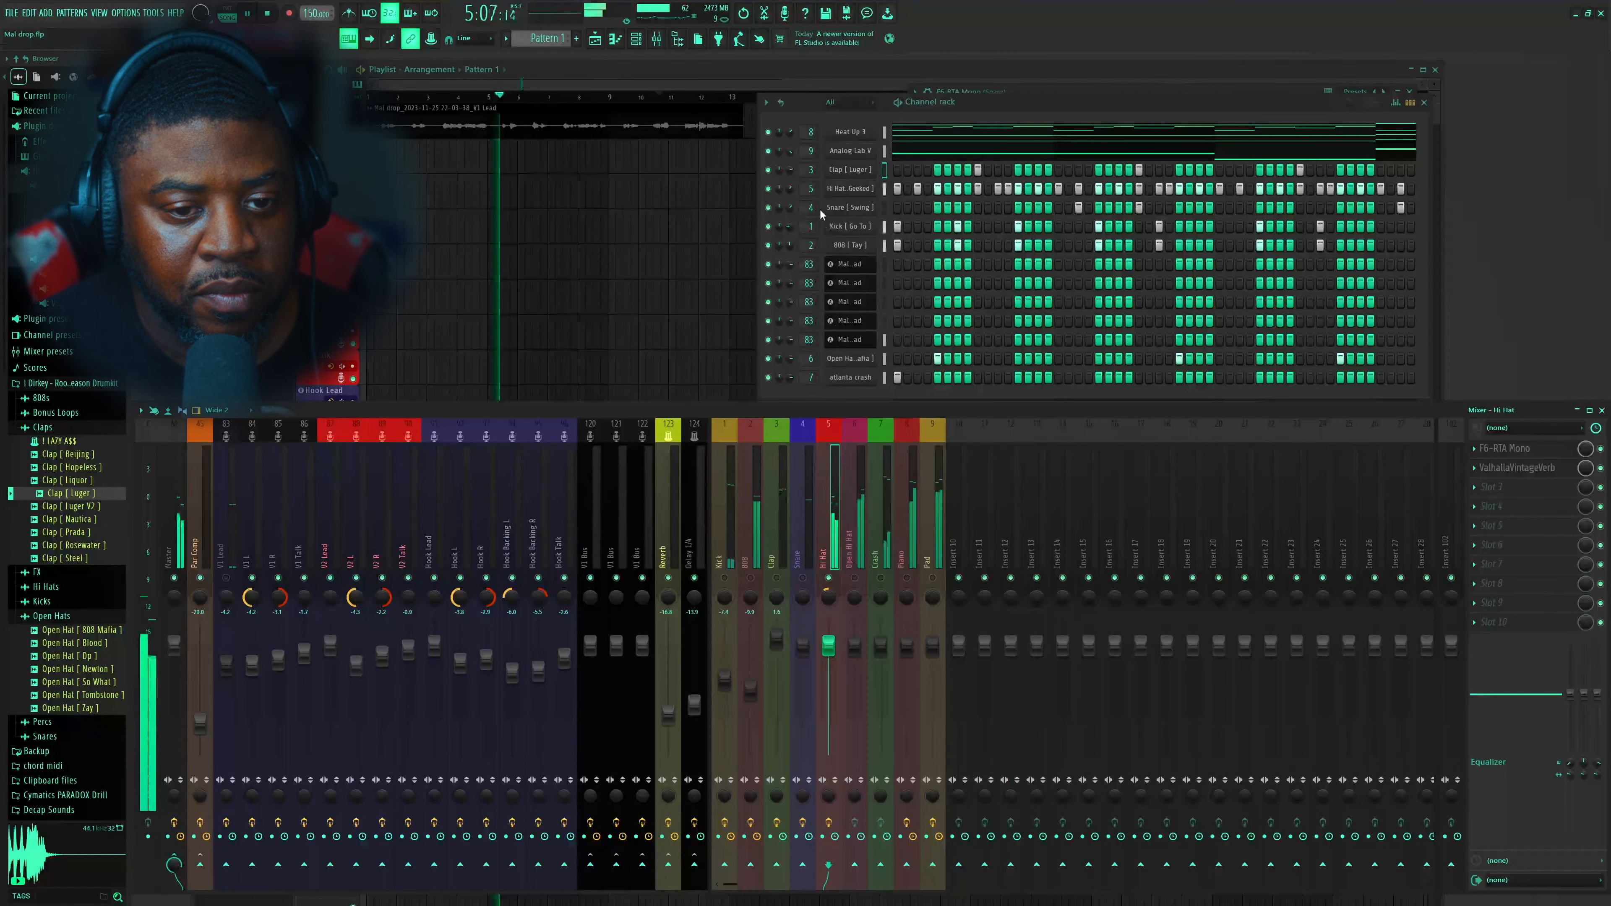
pyautogui.moveTo(790, 188); pyautogui.dragTo(791, 191)
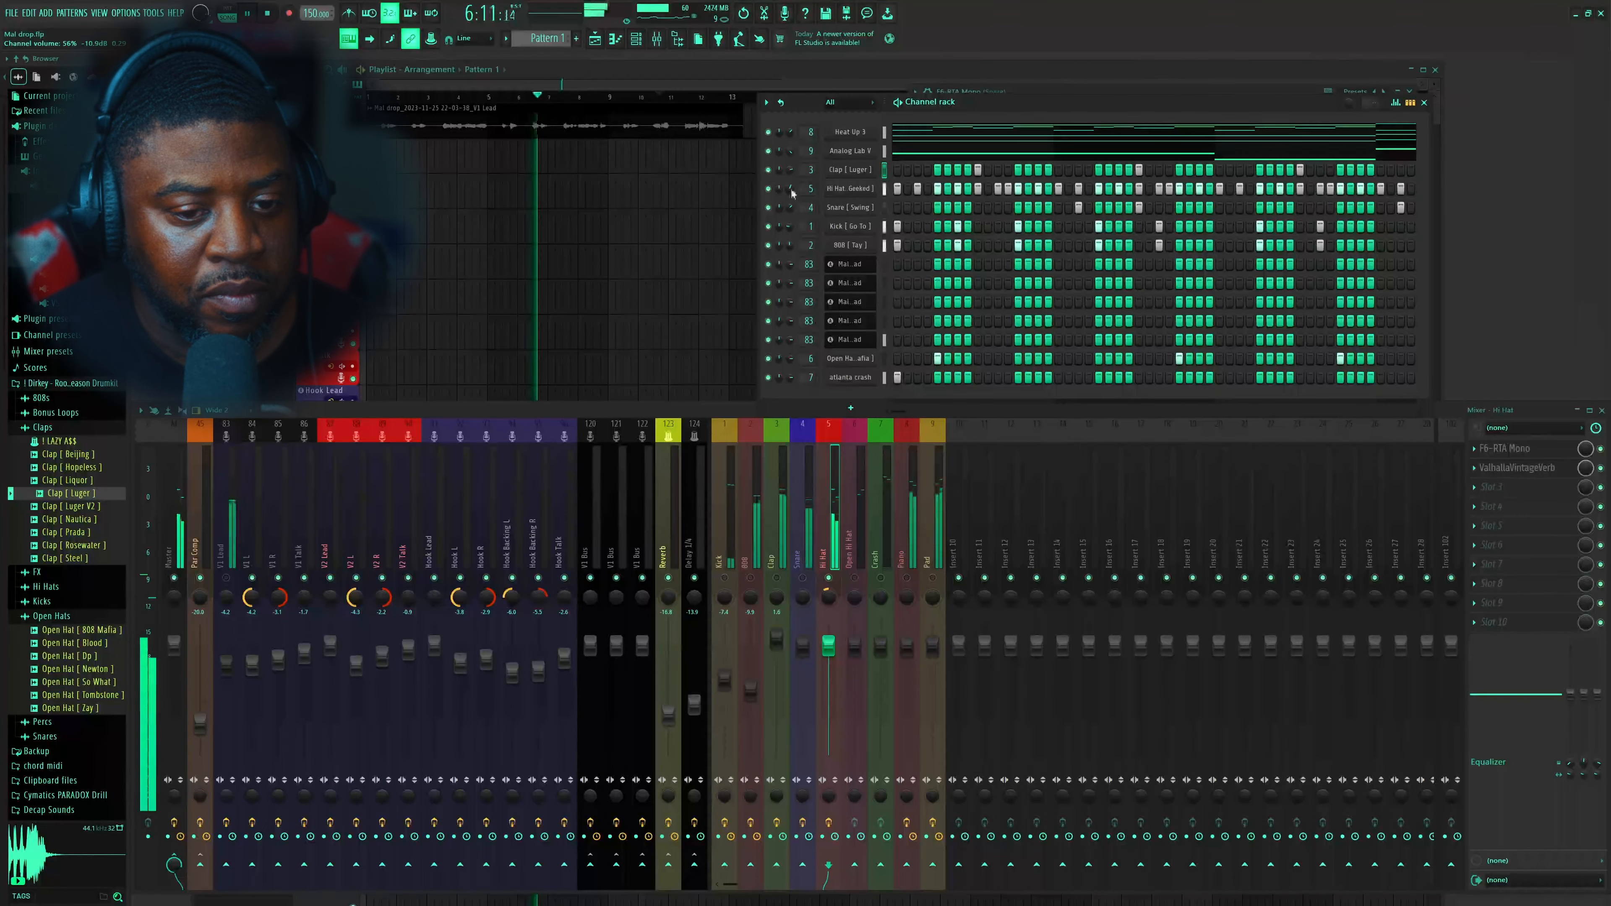
# Unmute the Clap, 808 and Kick tracks, raise the Hi Hat mixer fader to about 0.9 dB, and replay the song
pyautogui.click(777, 579)
pyautogui.click(751, 579)
pyautogui.click(725, 579)
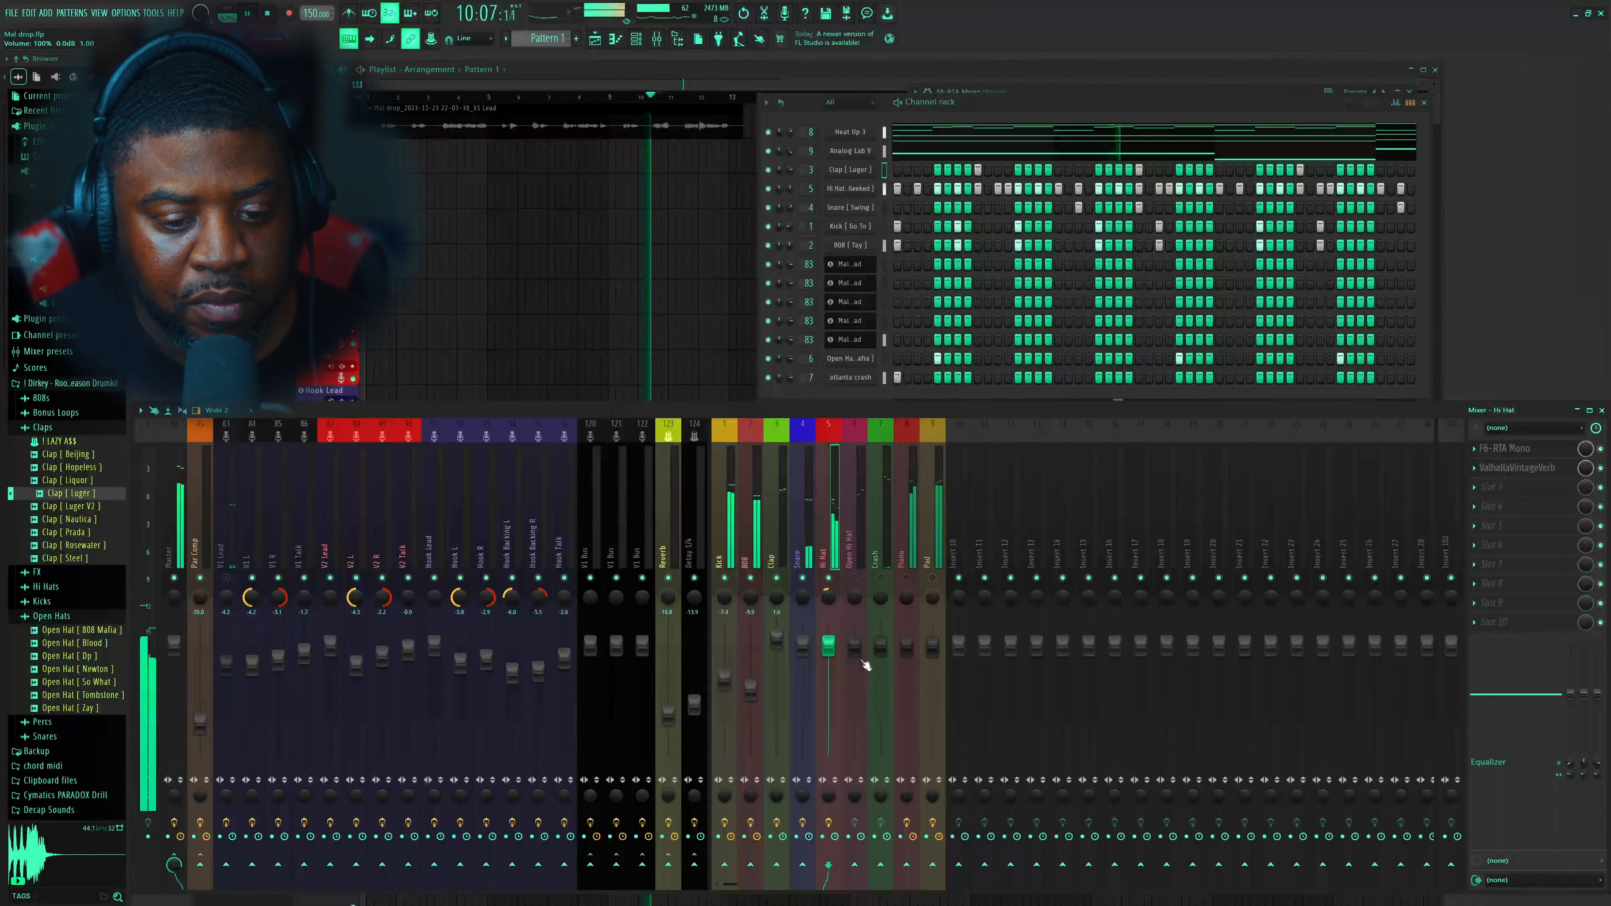
pyautogui.moveTo(828, 647); pyautogui.dragTo(829, 642)
pyautogui.press('space')
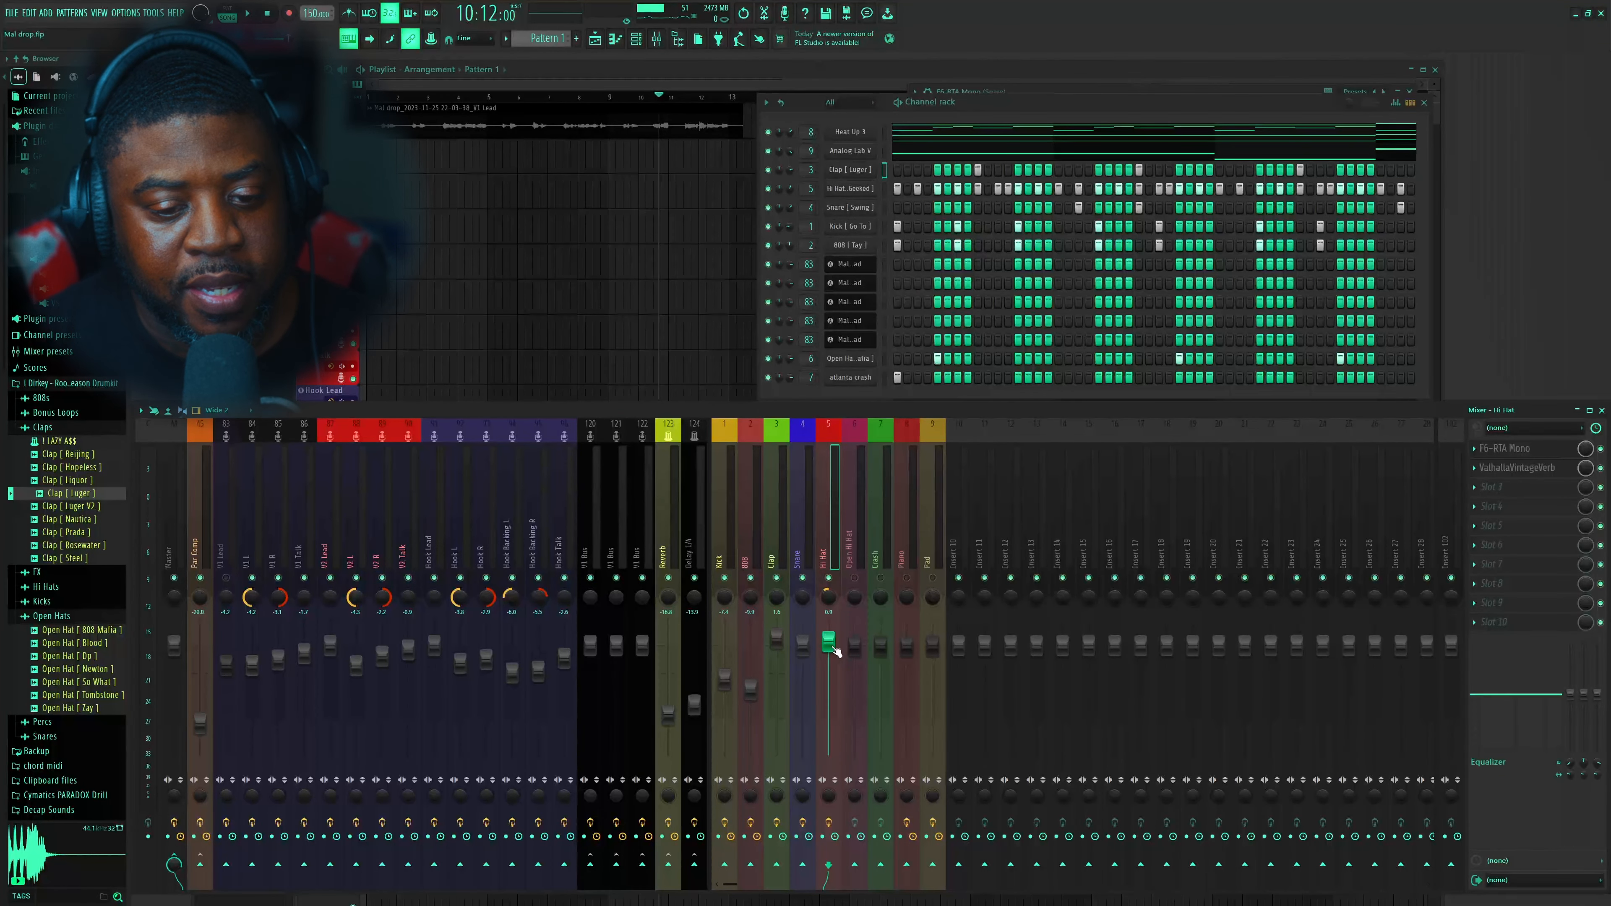
pyautogui.press('space')
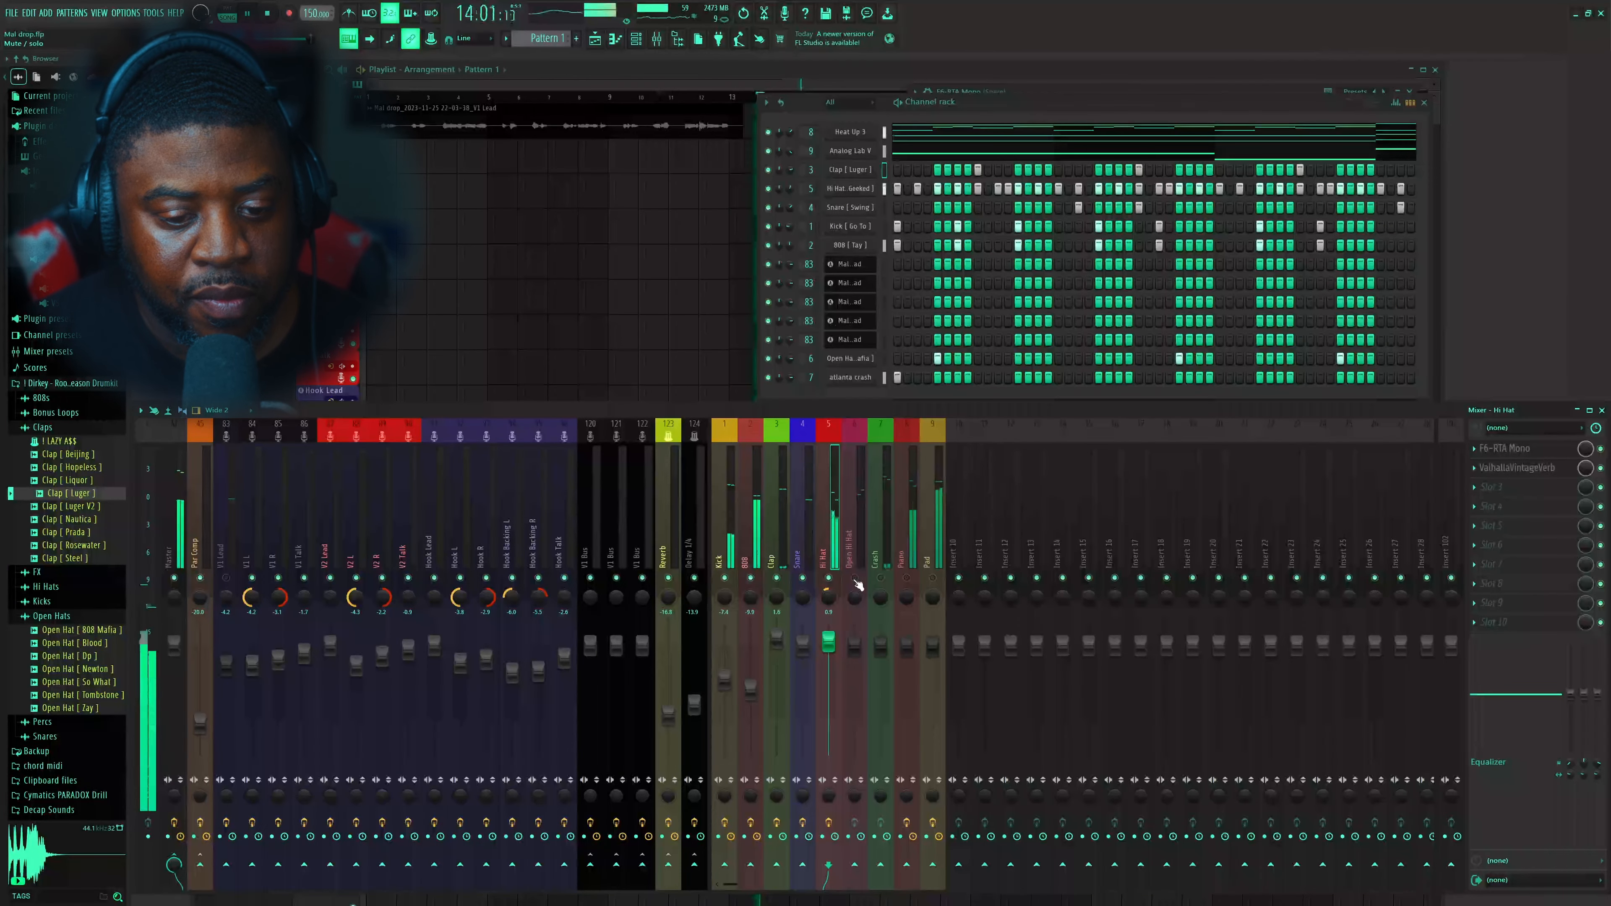
pyautogui.press('space')
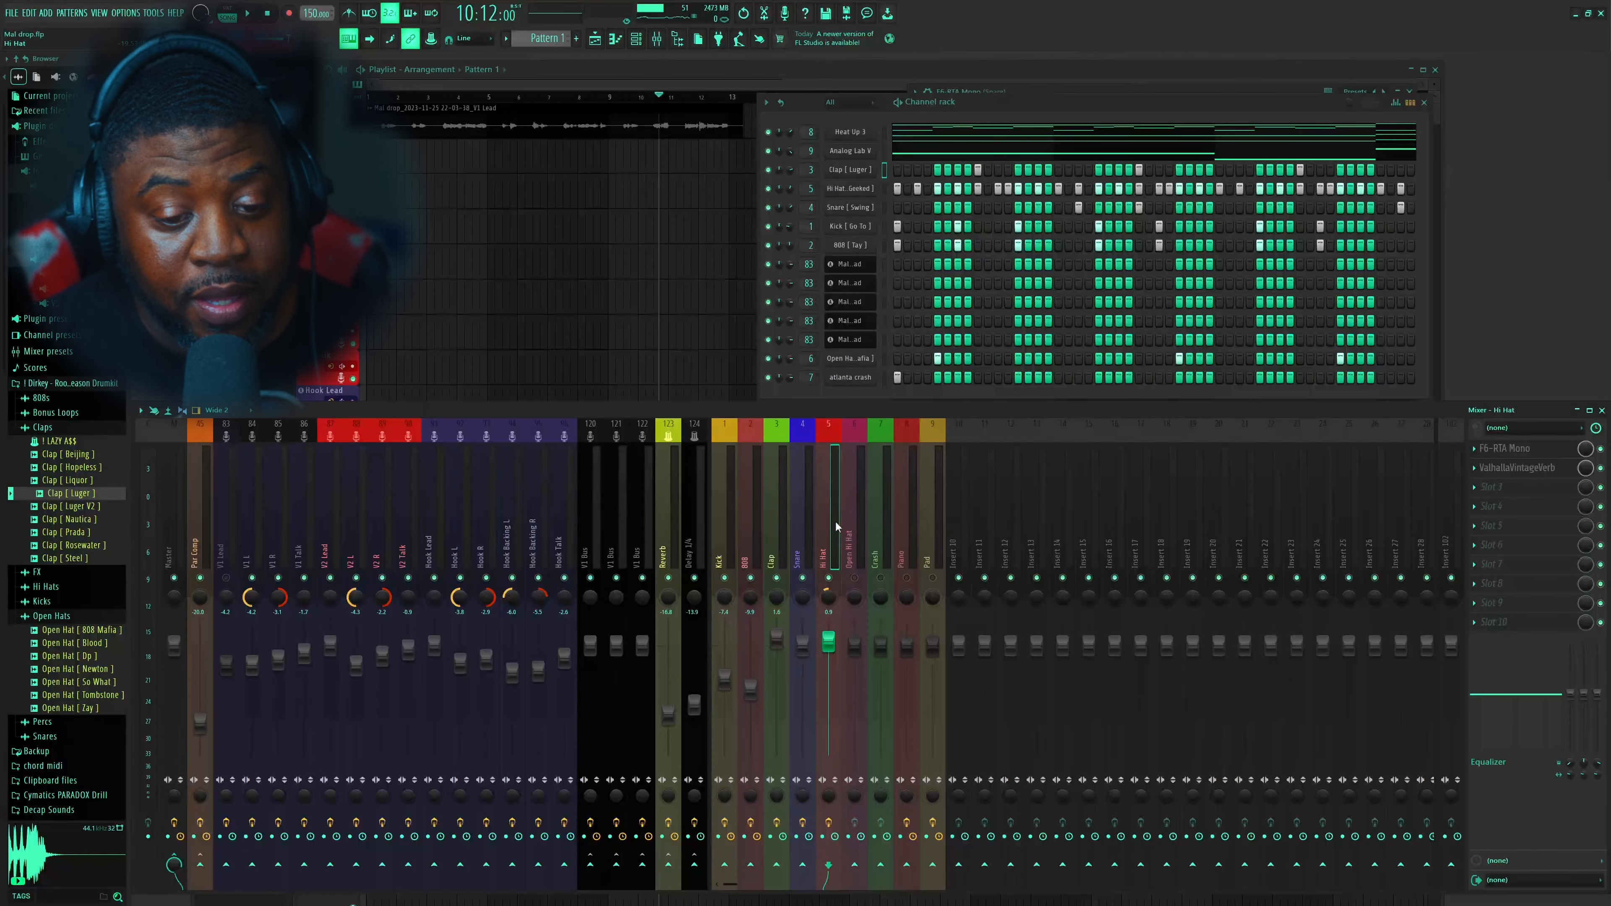
# Add F6-RTA Mono to the Open Hi Hat mixer track's first effect slot and move its window clear of the mixer tracks
pyautogui.click(861, 501)
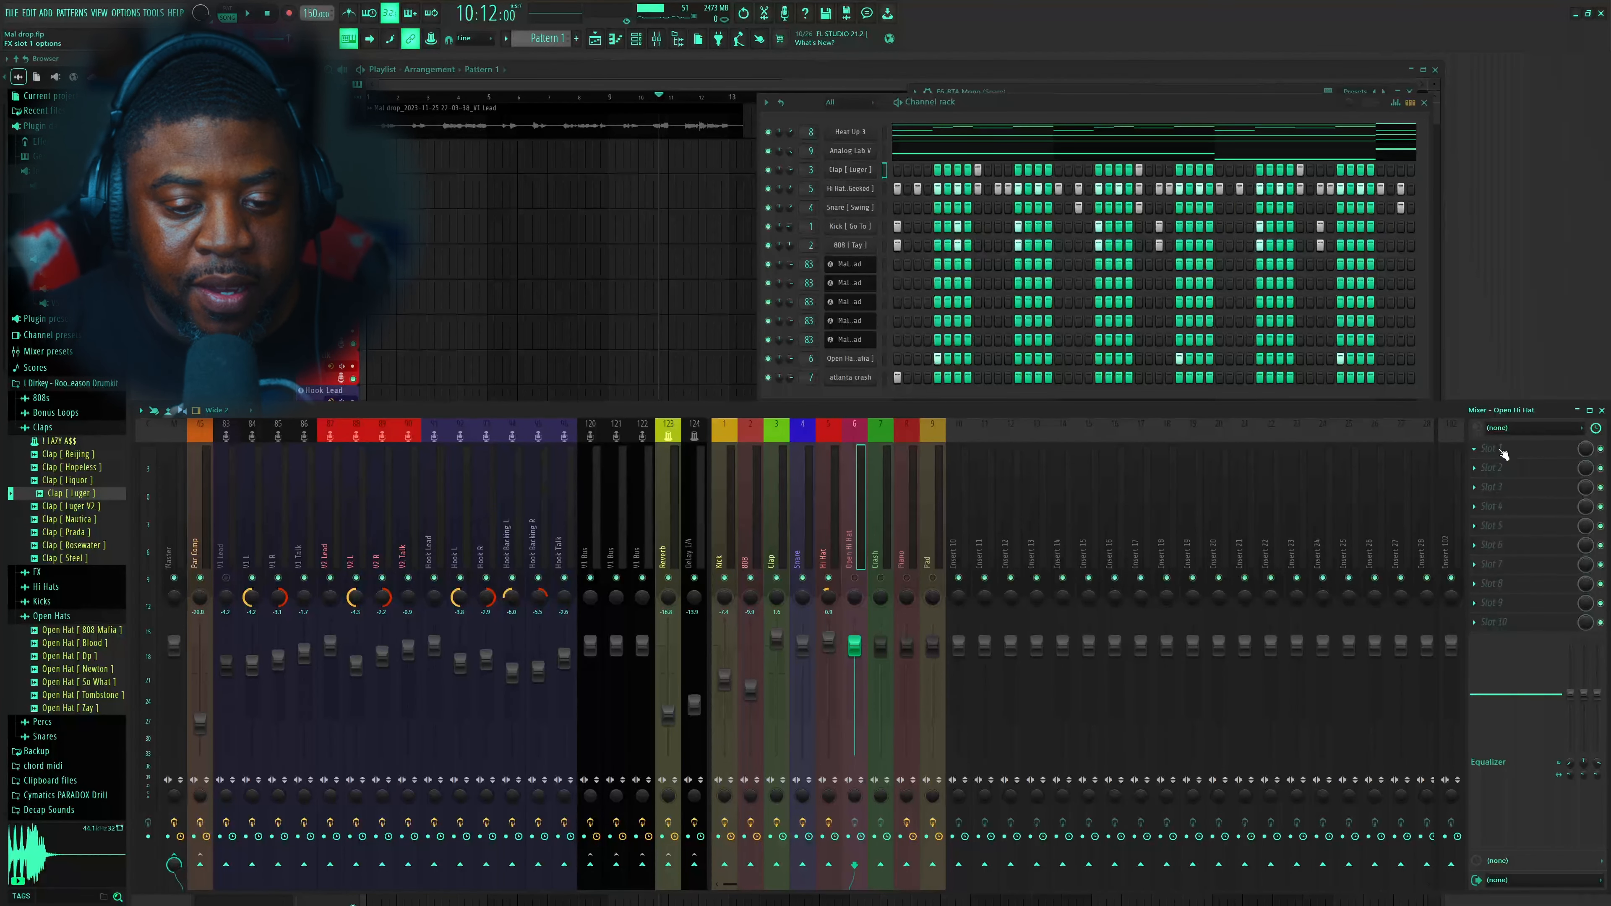
pyautogui.click(1497, 462)
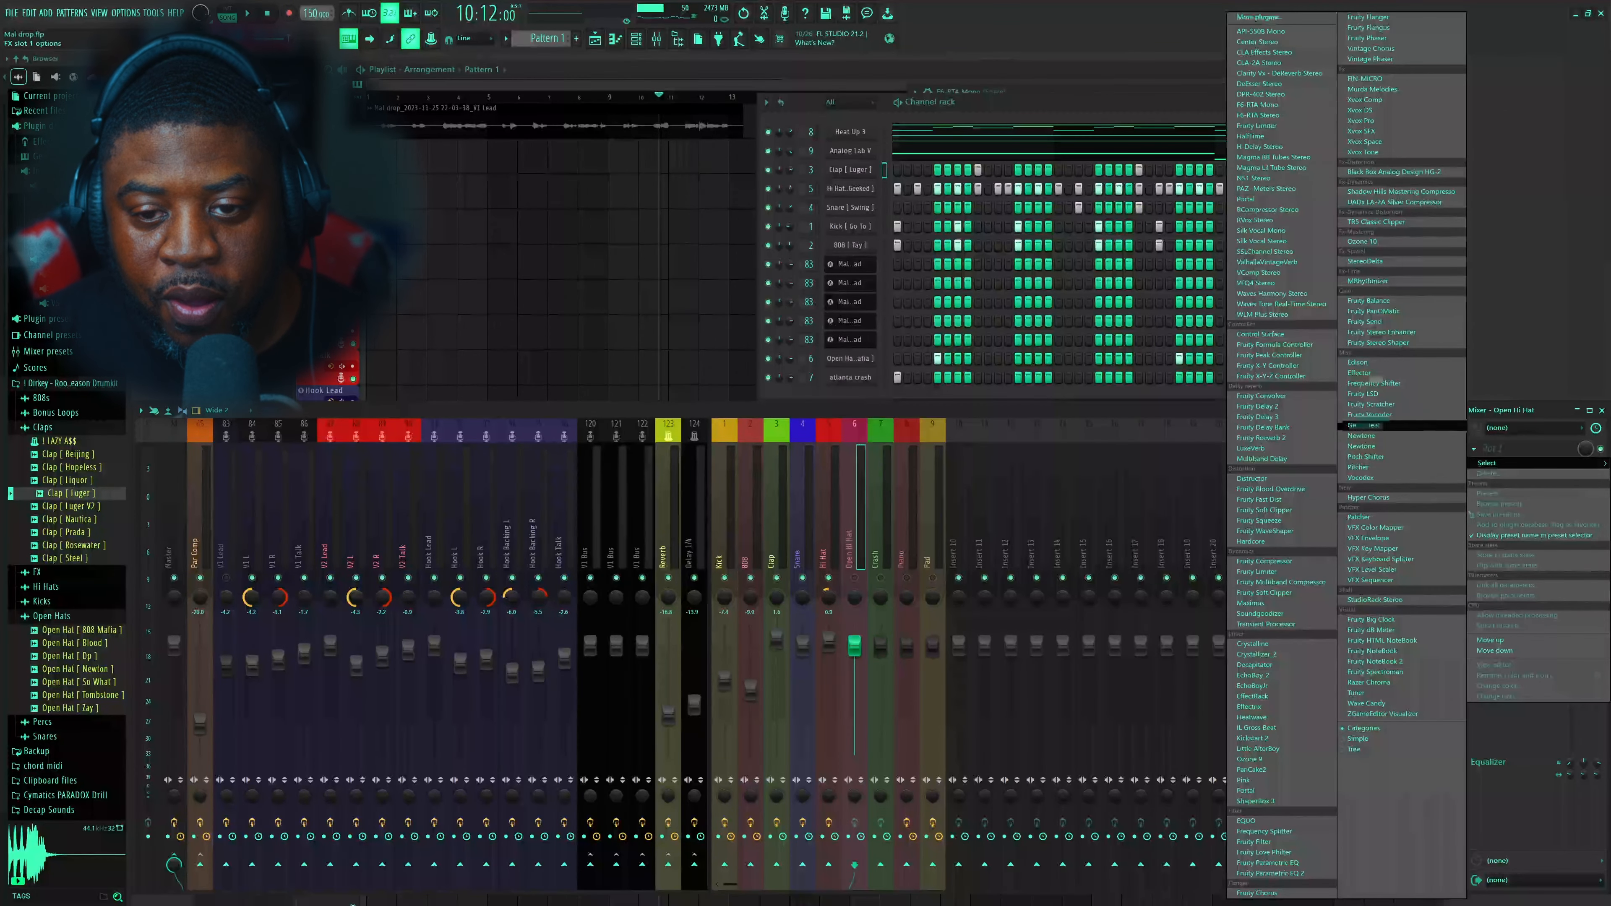
pyautogui.click(1290, 105)
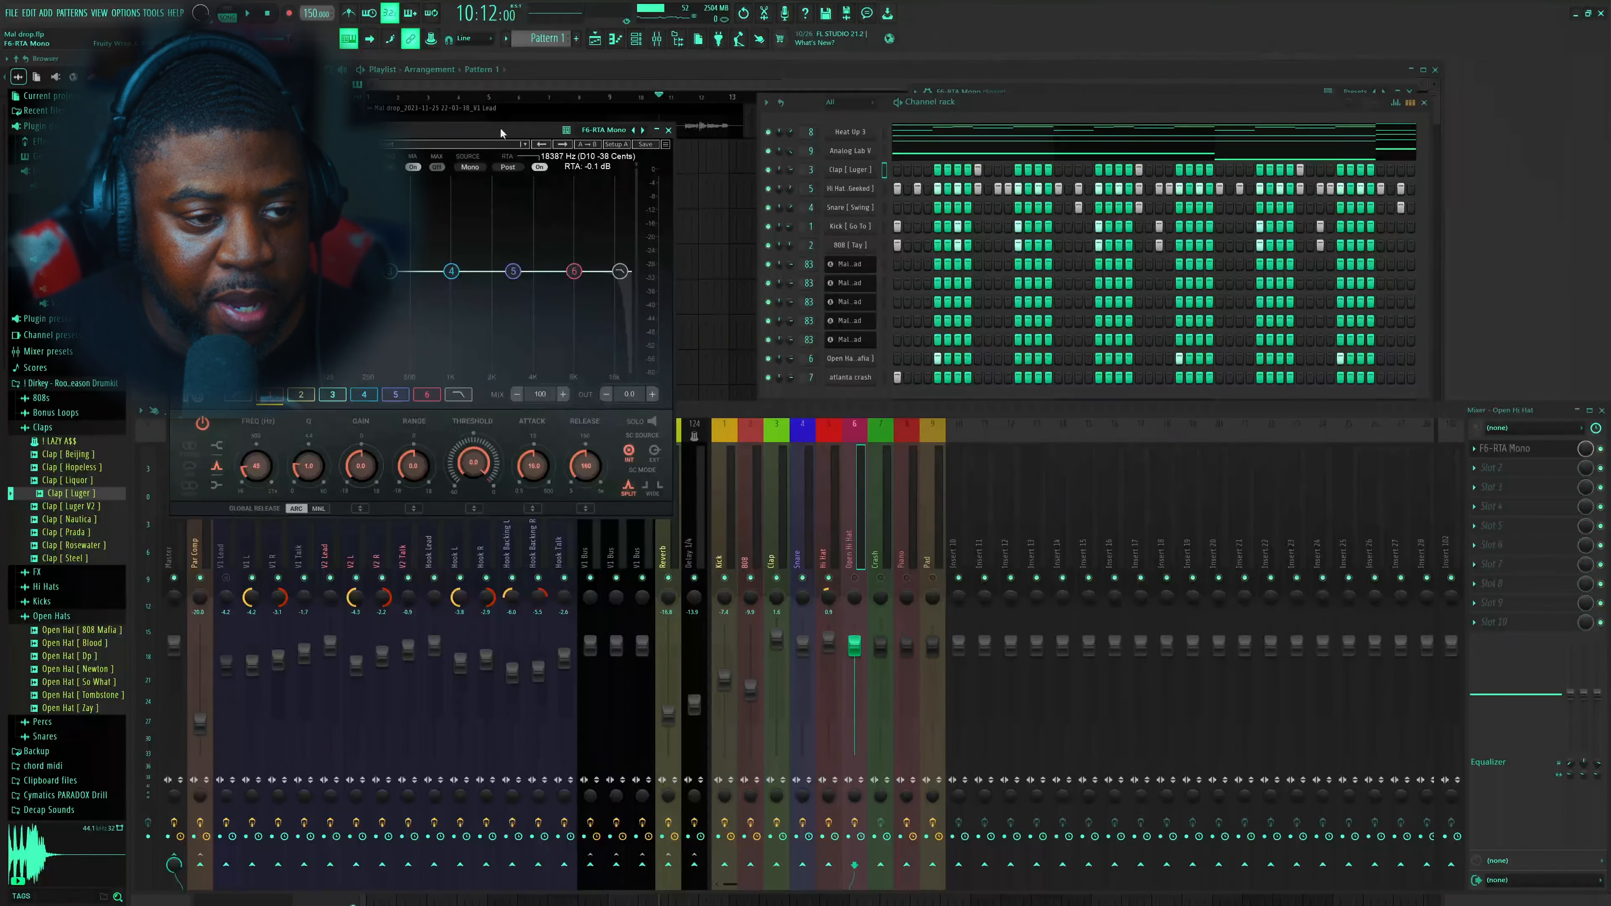
pyautogui.moveTo(500, 126); pyautogui.dragTo(978, 87)
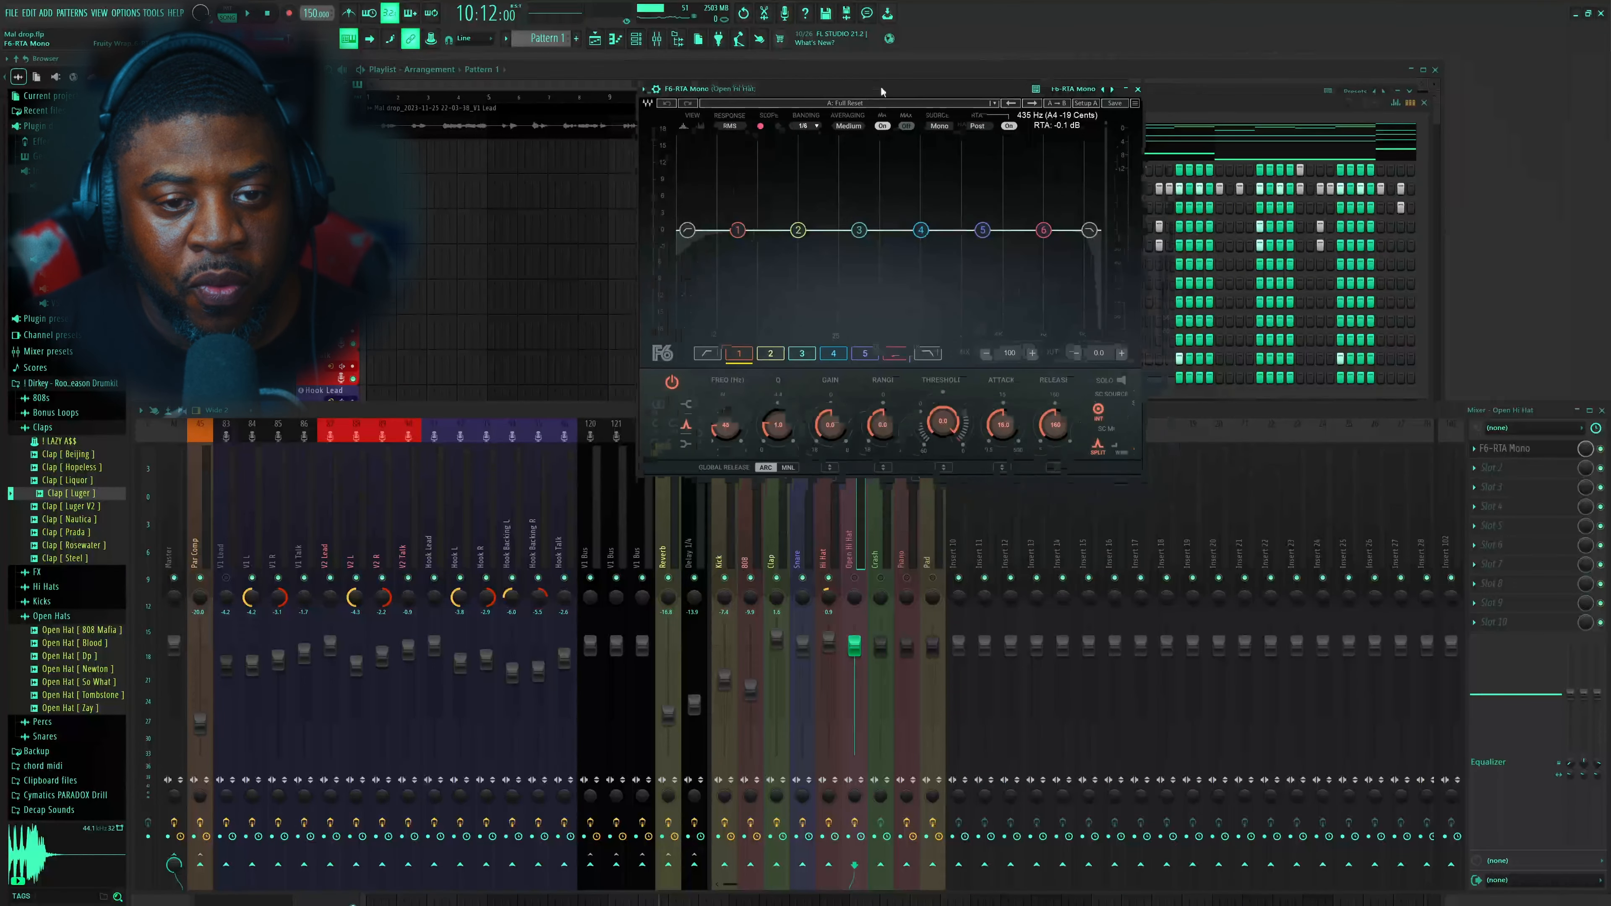
pyautogui.moveTo(879, 84); pyautogui.dragTo(1191, 130)
# Enable the Open Hi Hat EQ's high-pass filter at 100 Hz with a 24 dB/oct slope, and play the song to check it
pyautogui.click(1016, 398)
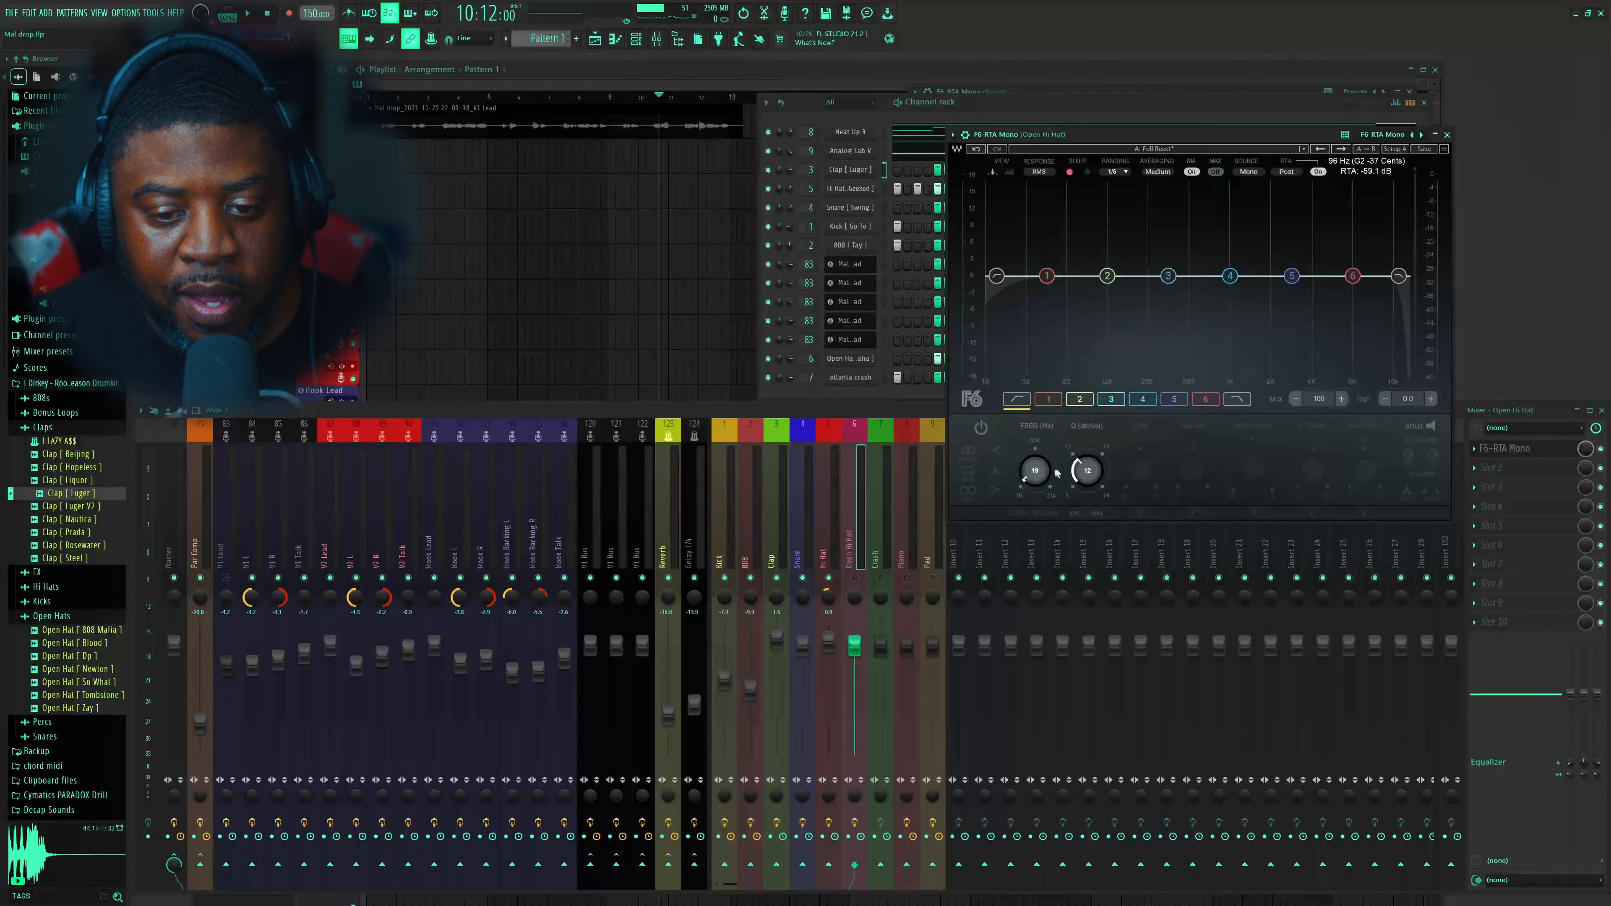
pyautogui.moveTo(1089, 474); pyautogui.dragTo(1088, 455)
pyautogui.click(983, 434)
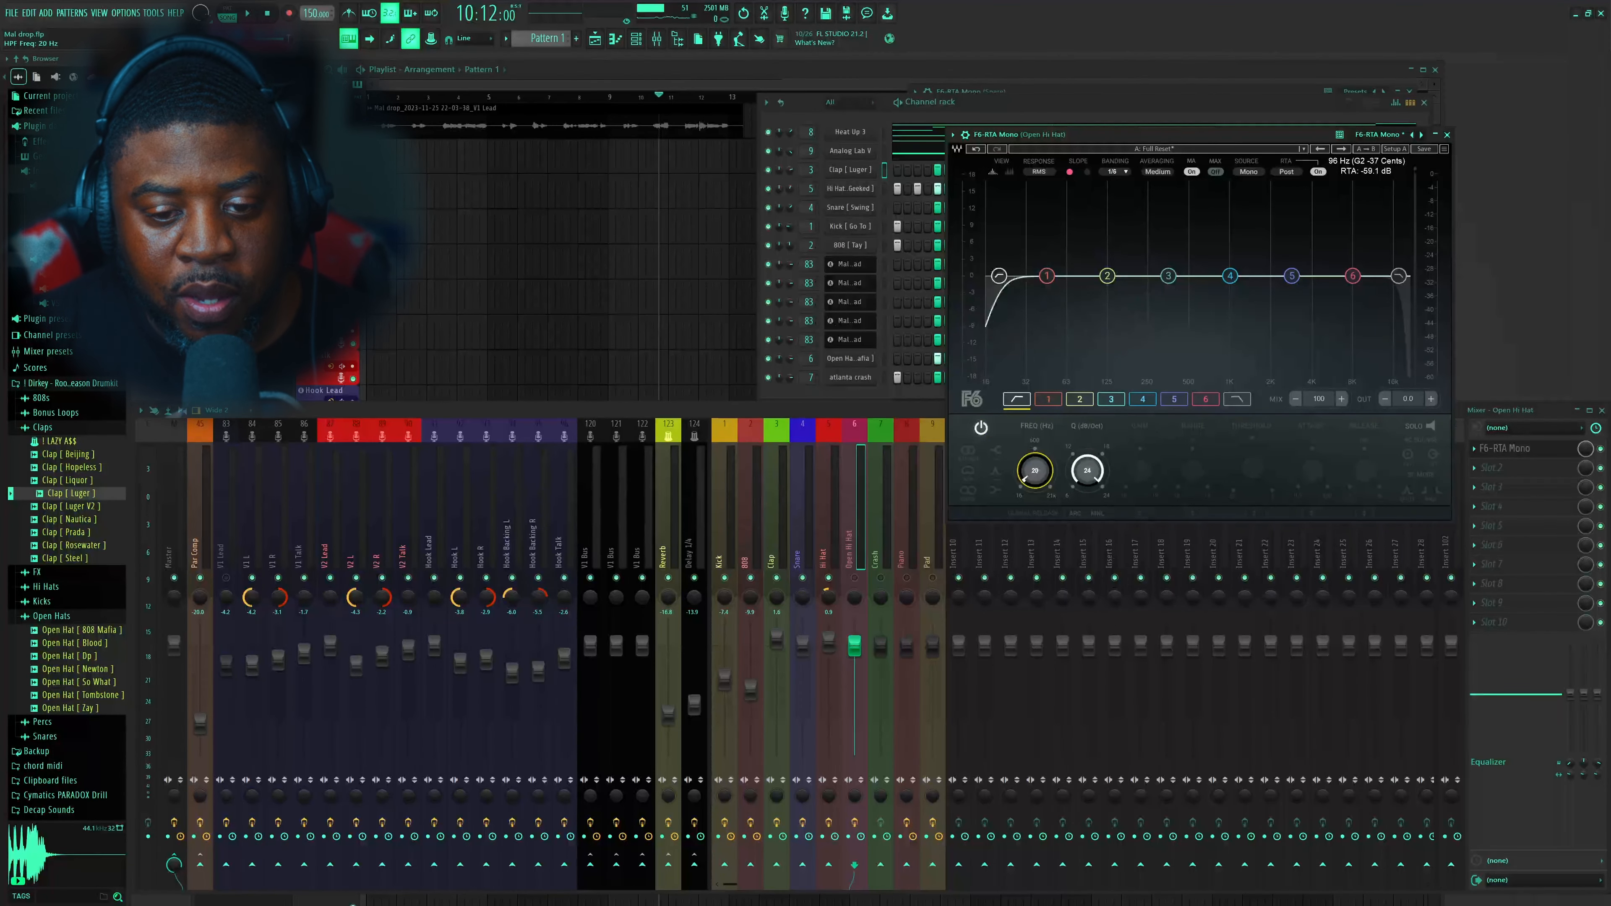
pyautogui.moveTo(1035, 470); pyautogui.dragTo(1035, 443)
pyautogui.press('space')
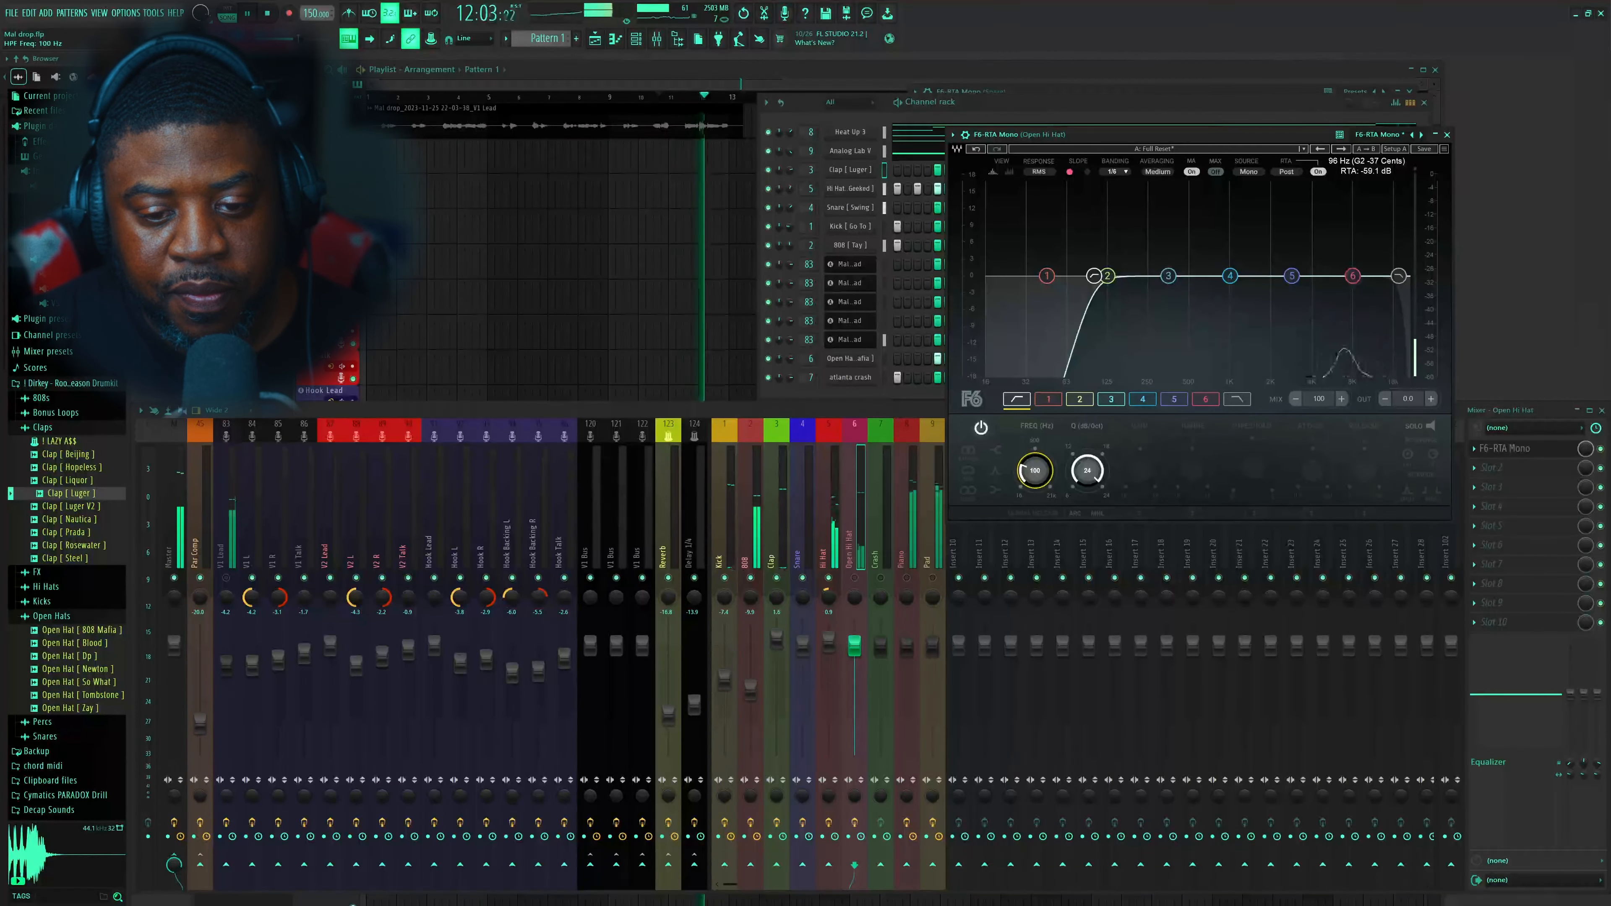
pyautogui.press('space')
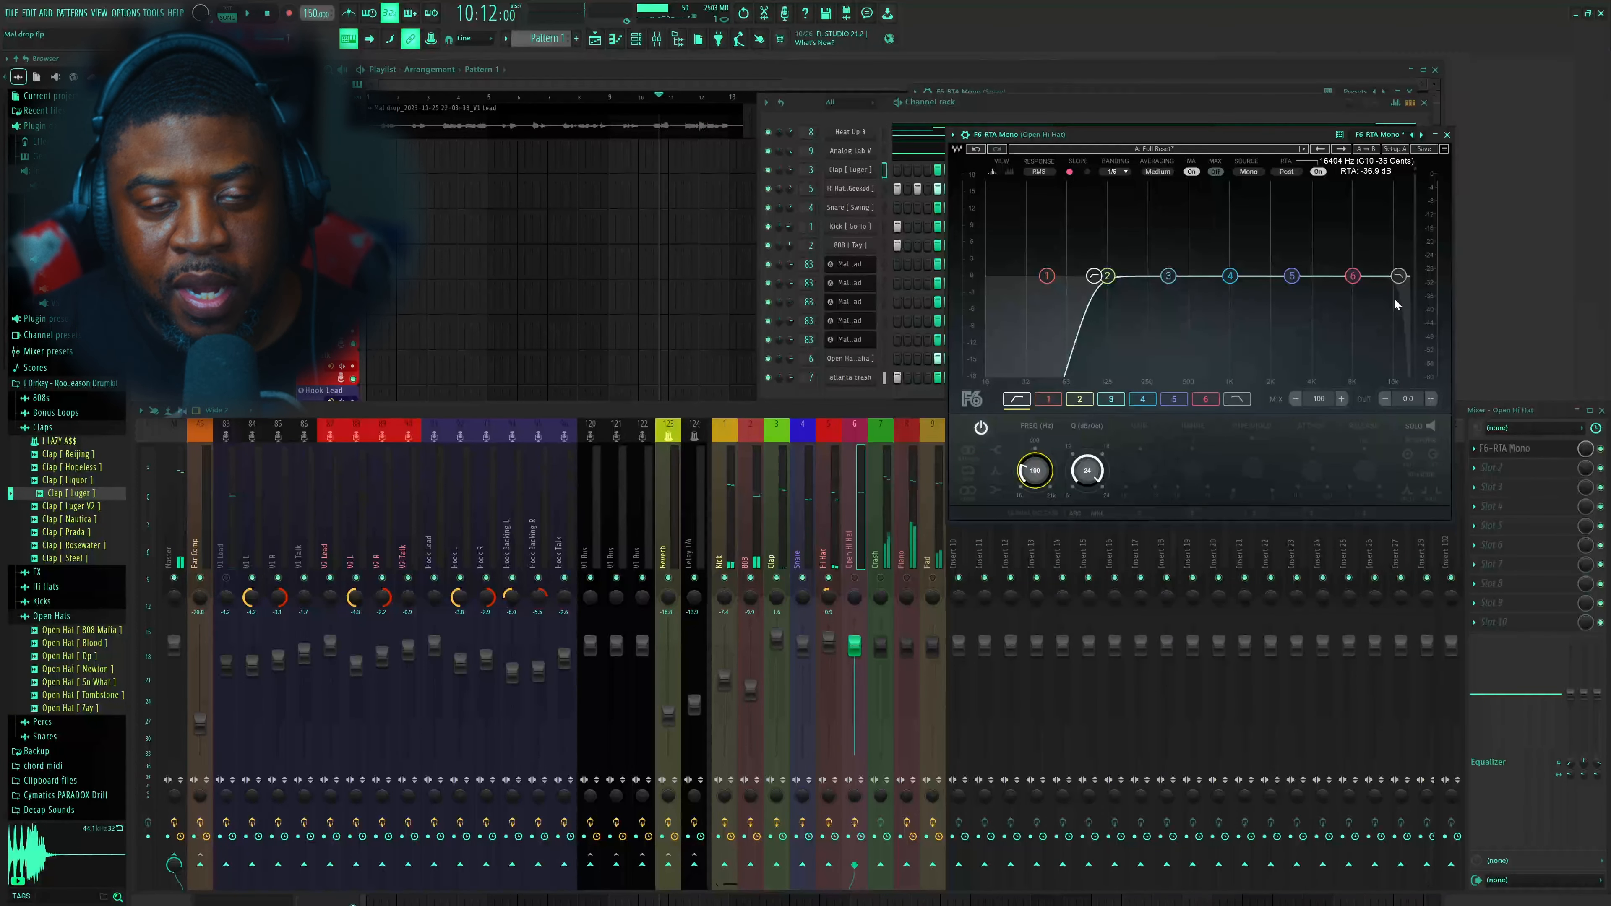
# Move the Open Hi Hat EQ's band 6 shelf to about 5 kHz and give it a slight boost while the song plays
pyautogui.click(1352, 275)
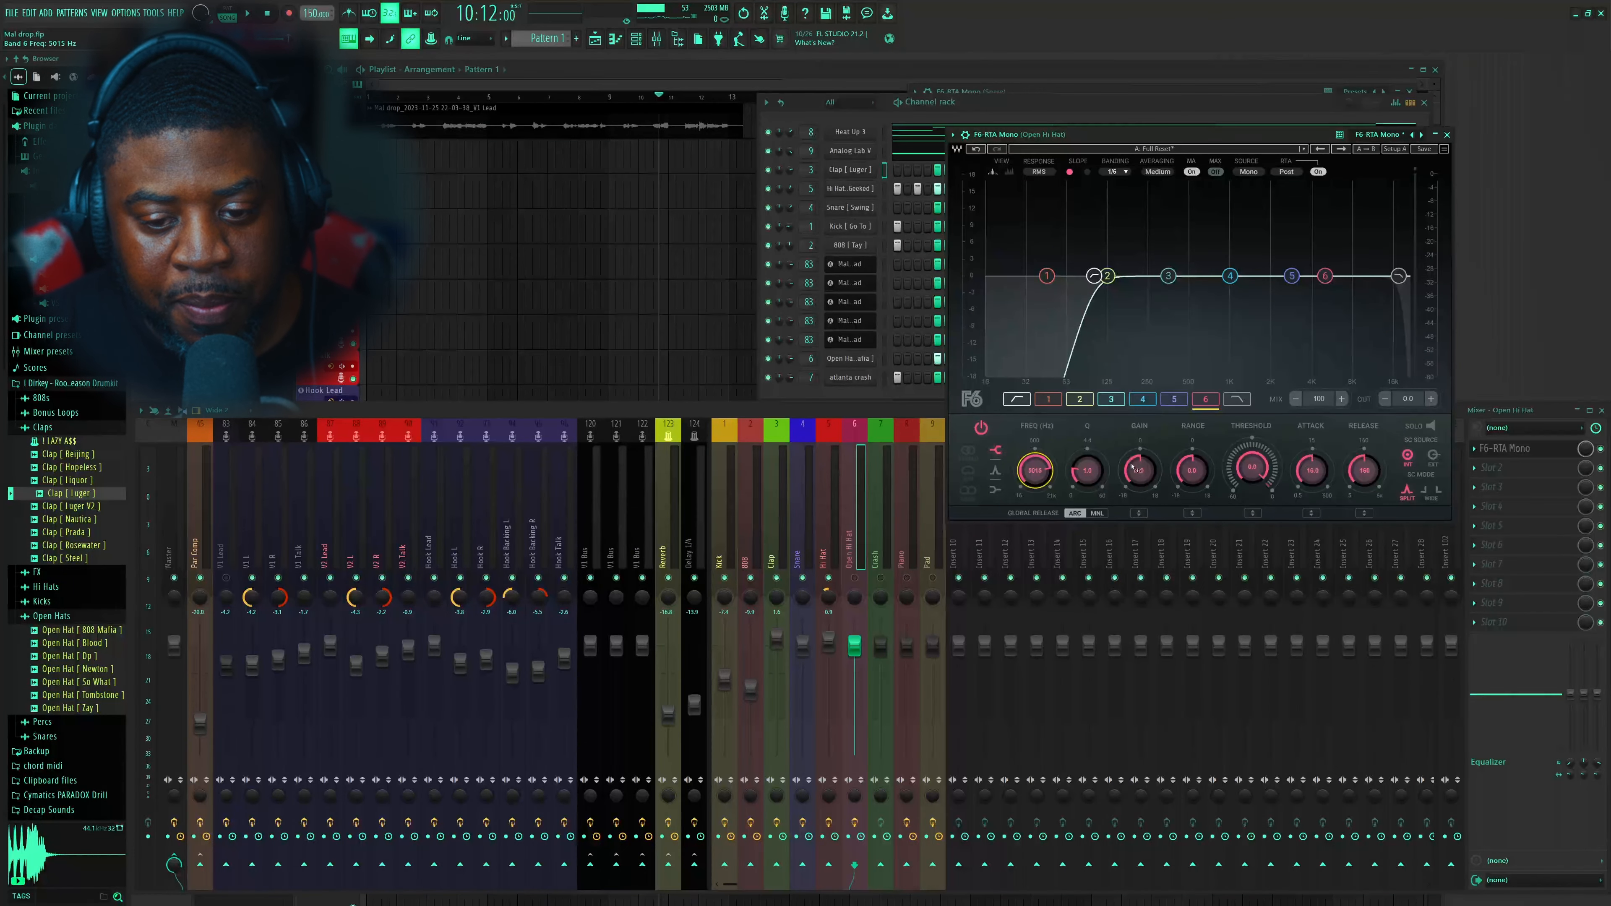
pyautogui.press('space')
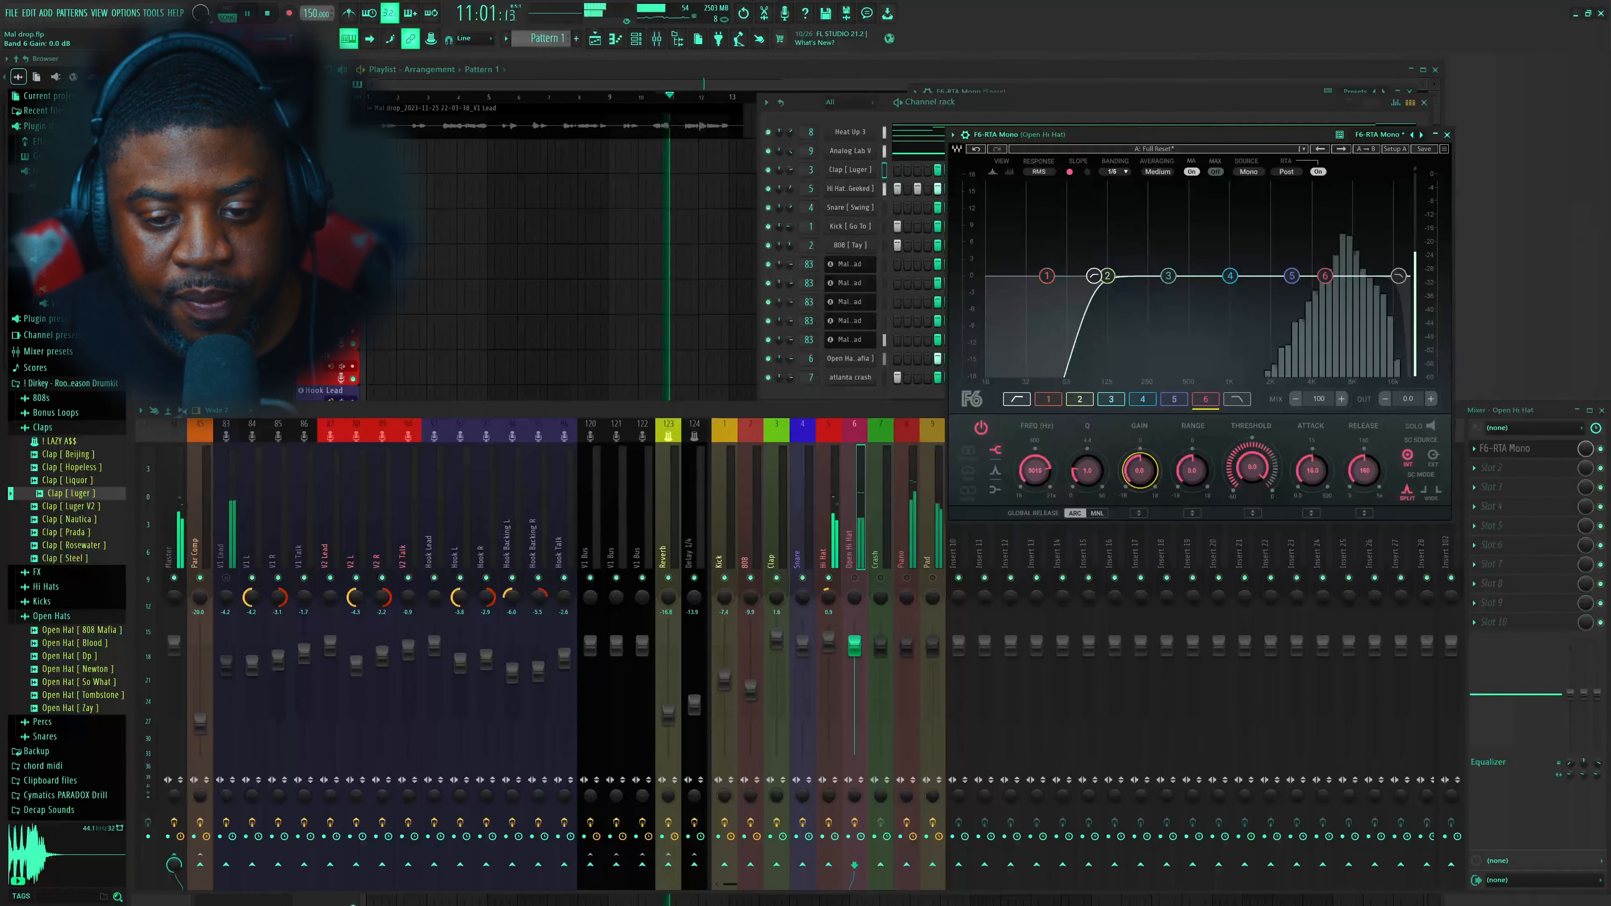
pyautogui.moveTo(1145, 472); pyautogui.dragTo(1145, 455)
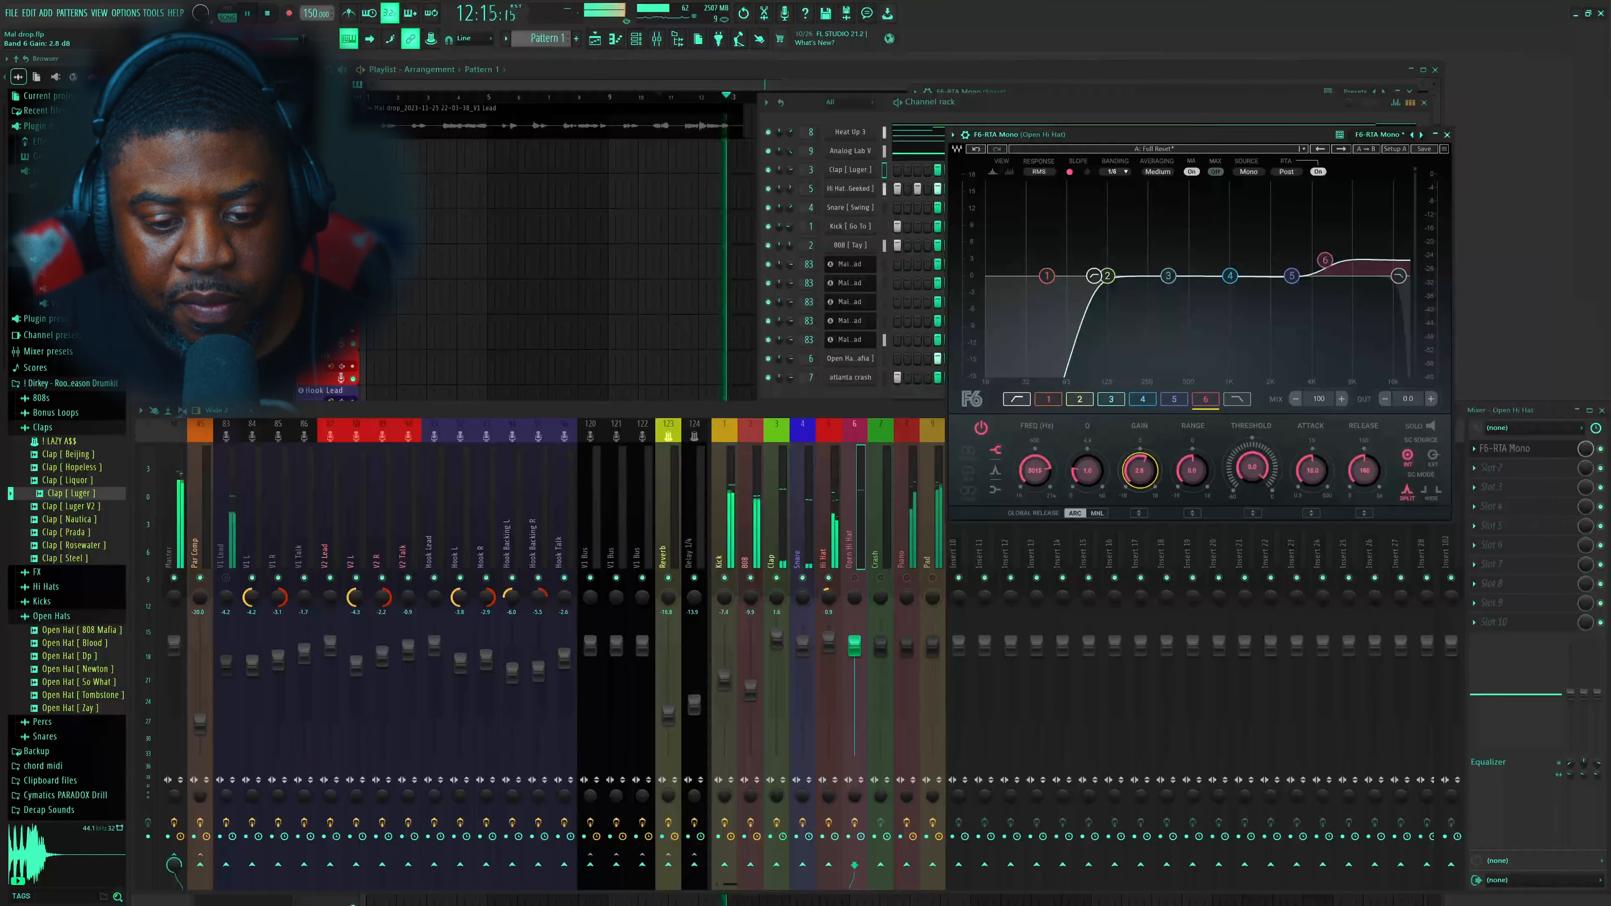
pyautogui.click(855, 577)
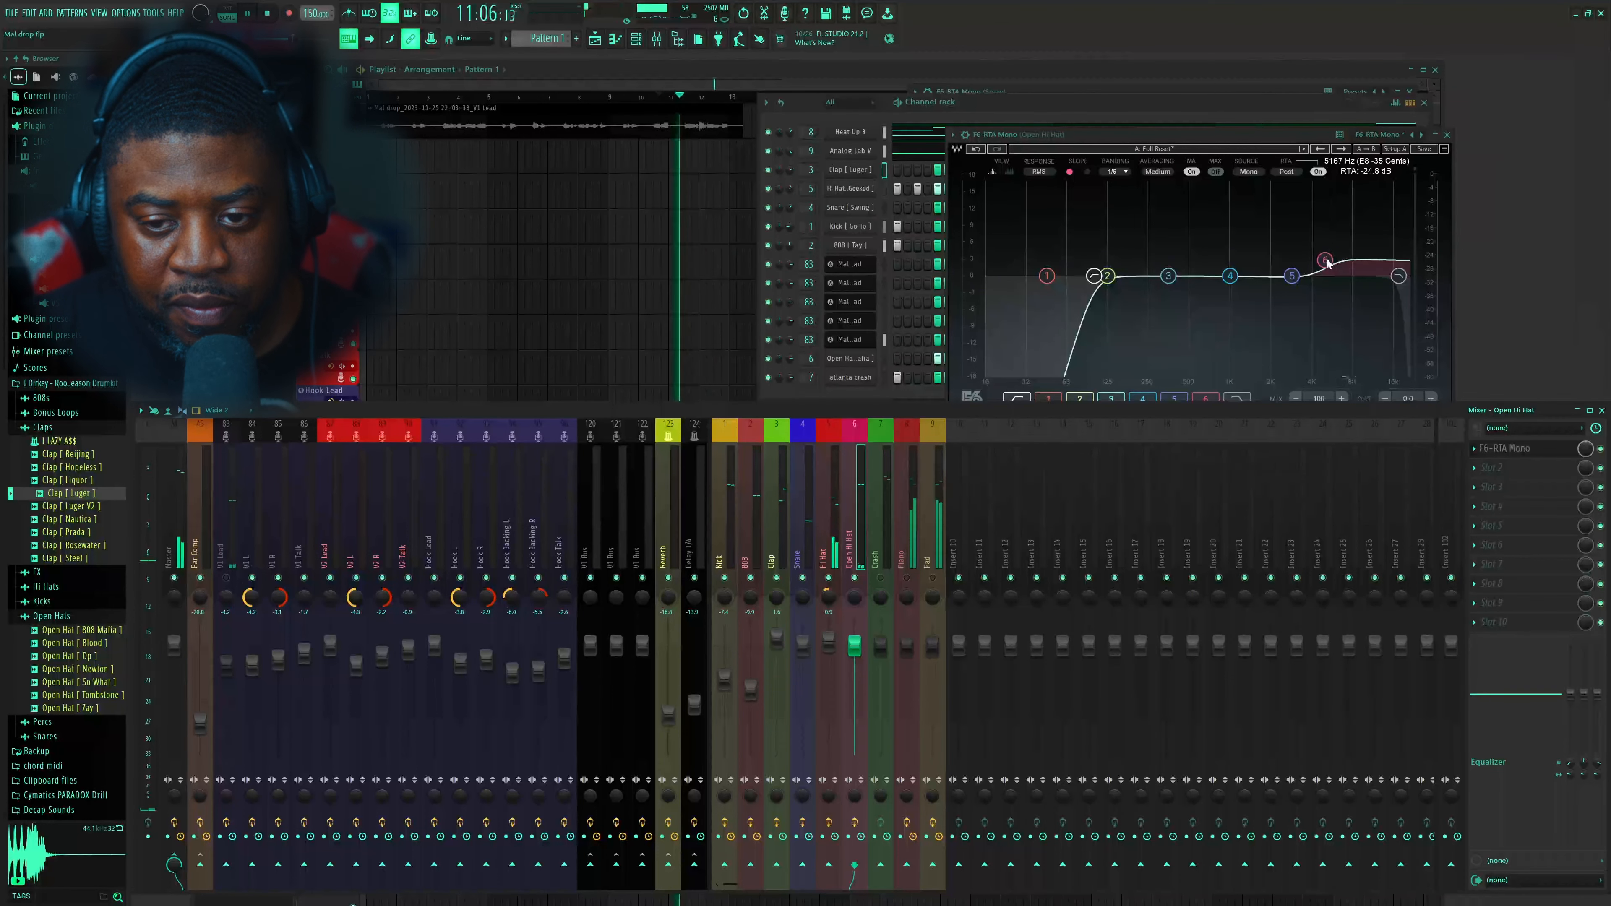
pyautogui.moveTo(1325, 260); pyautogui.dragTo(1325, 262)
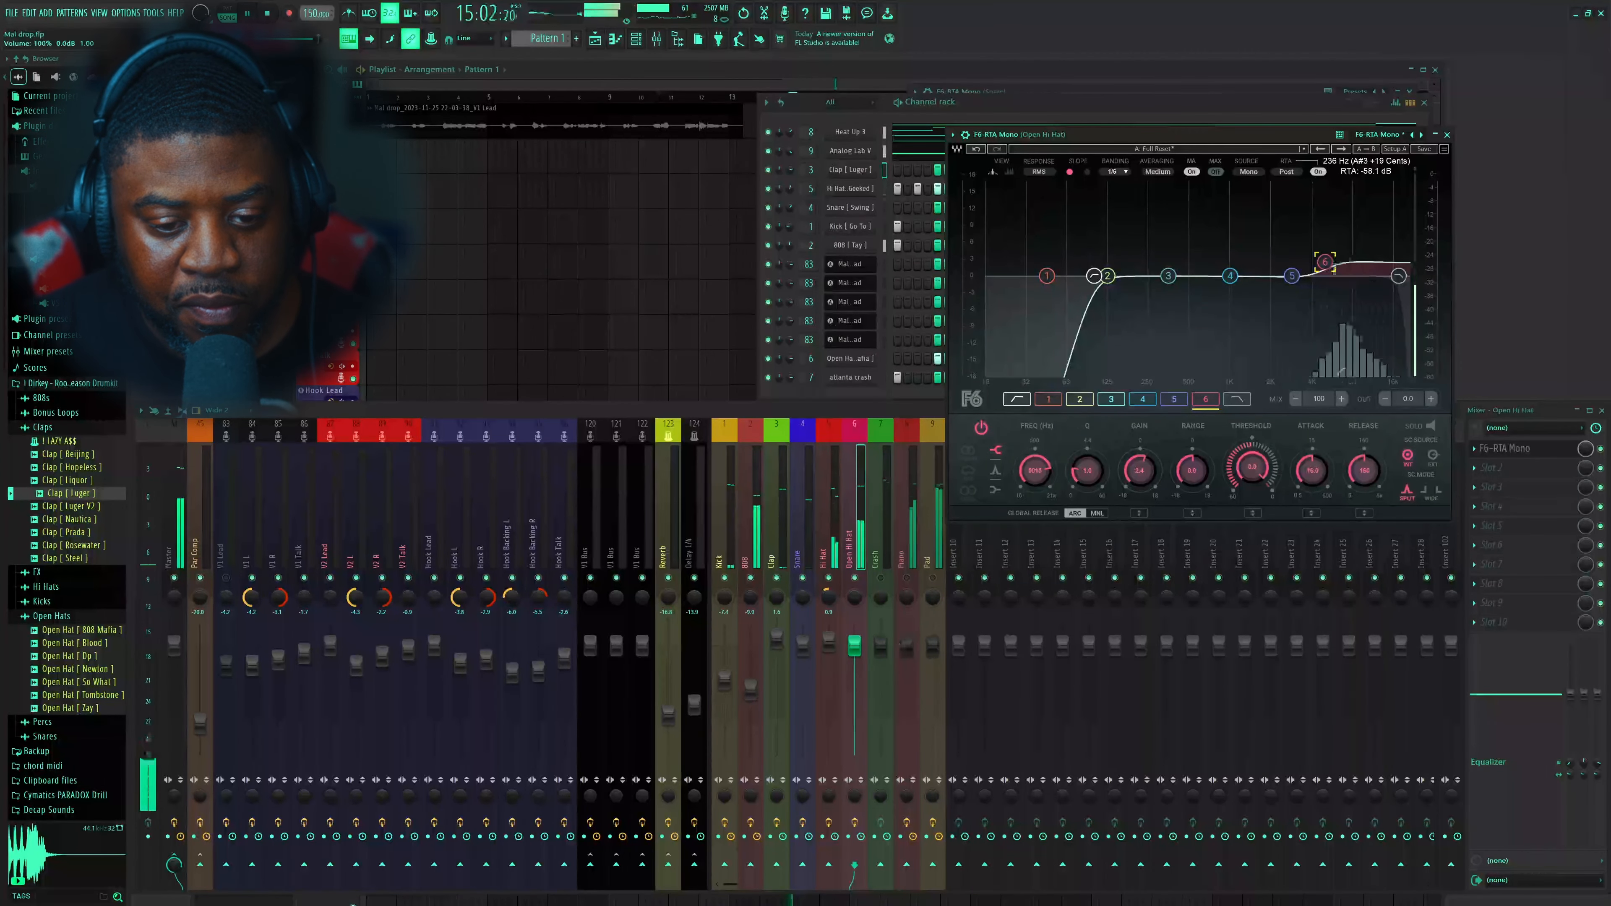
# Lower the Open Hi Hat mixer fader to about 82% during playback, and stop the song
pyautogui.moveTo(855, 646); pyautogui.dragTo(855, 664)
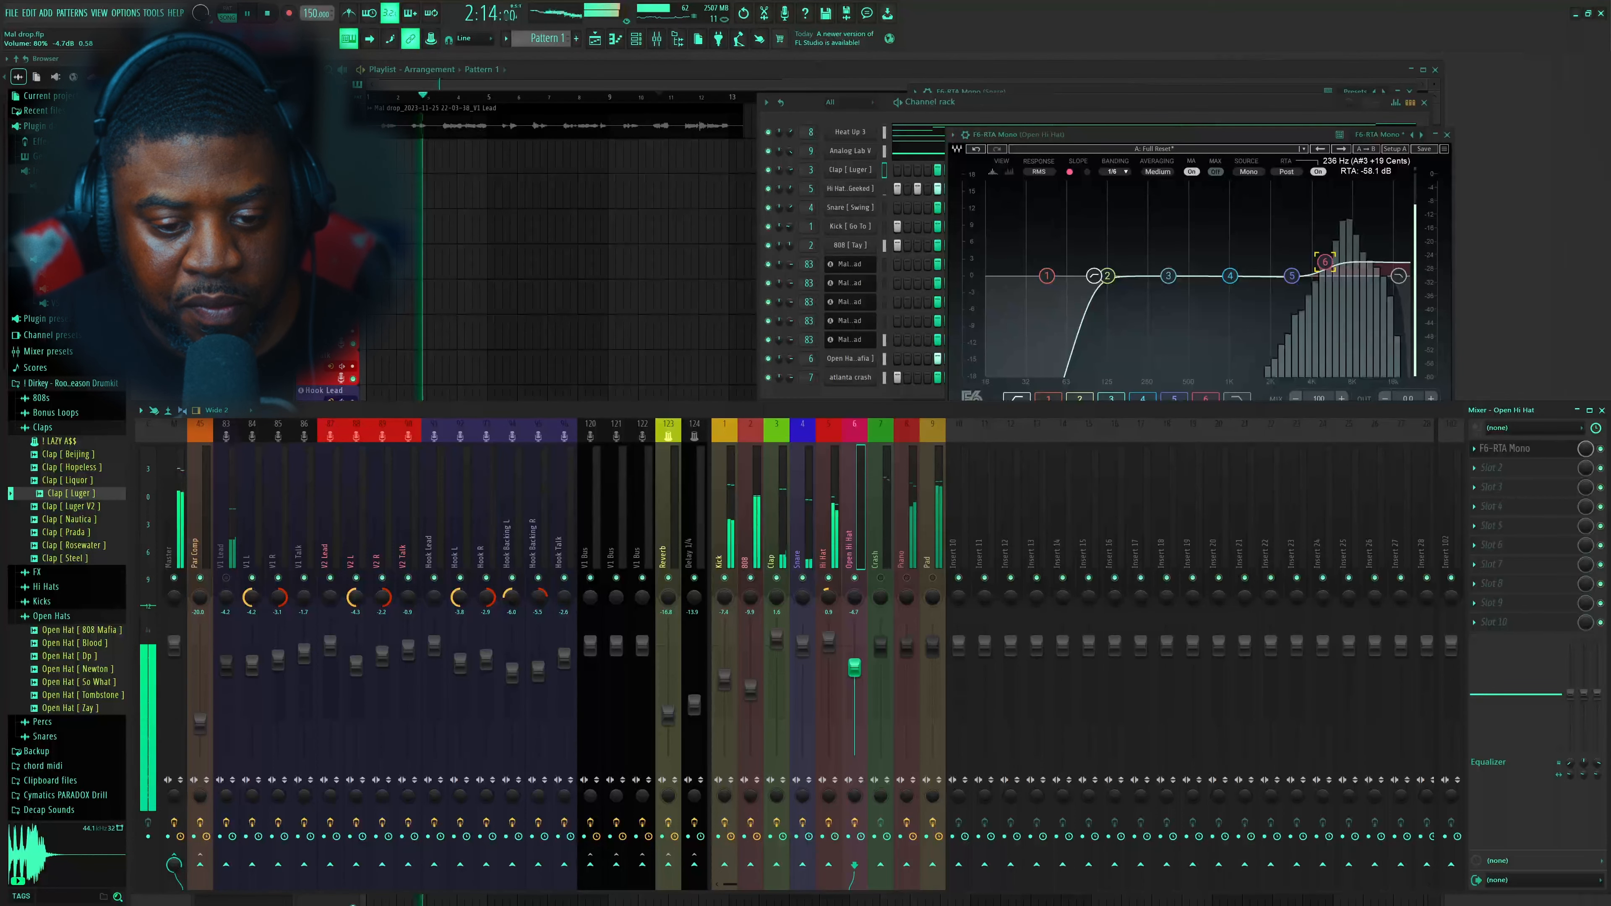
pyautogui.moveTo(855, 665); pyautogui.dragTo(855, 666)
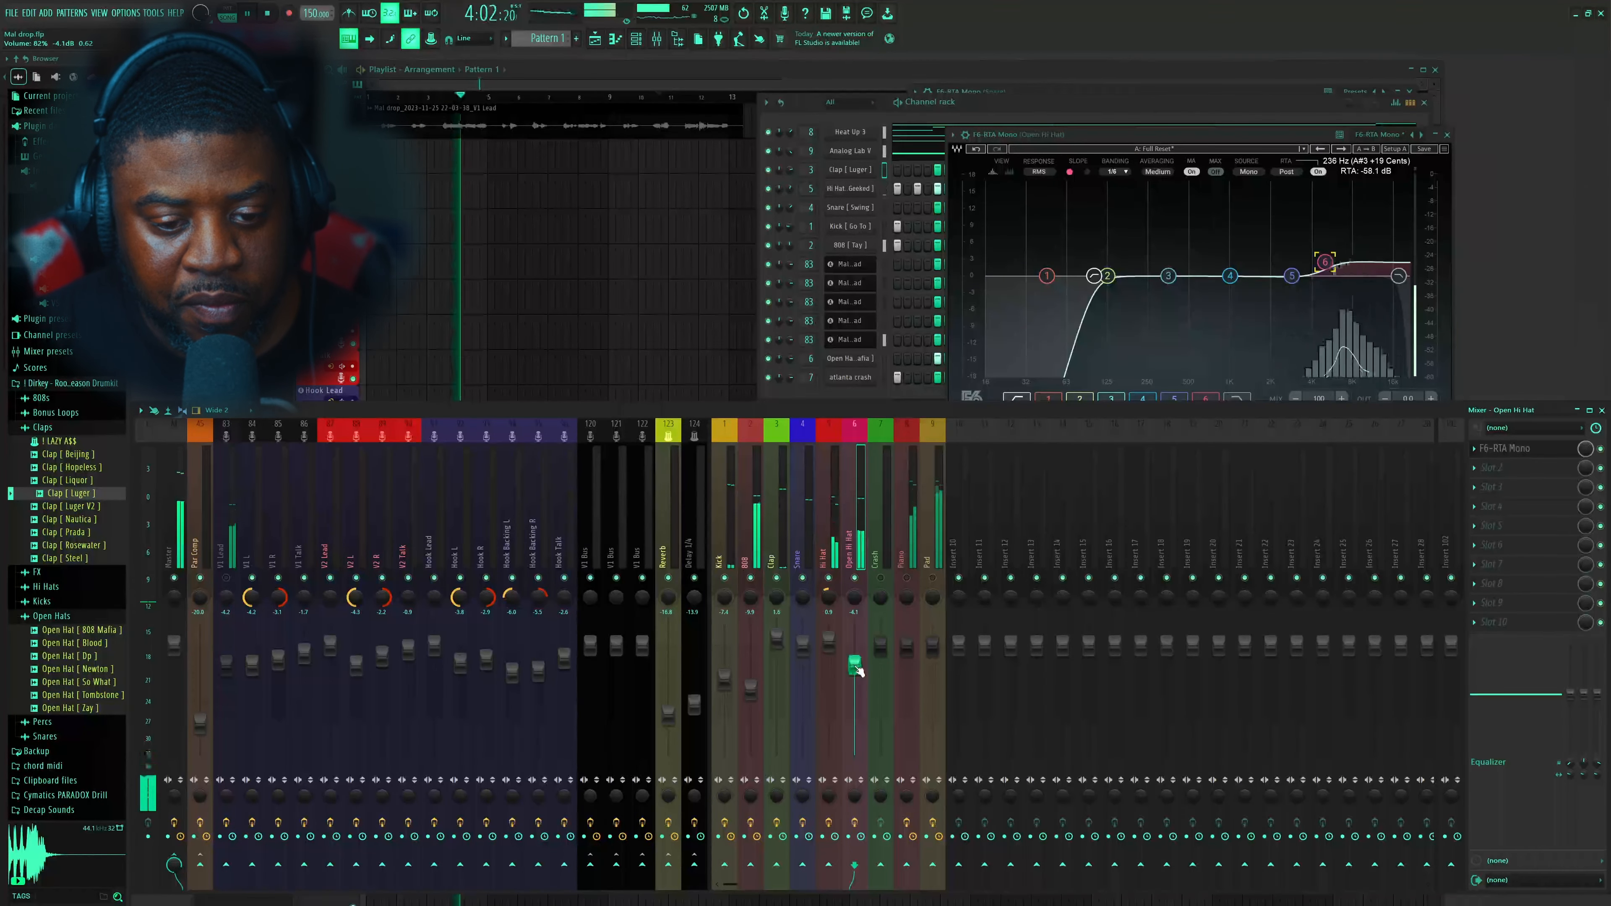
pyautogui.press('space')
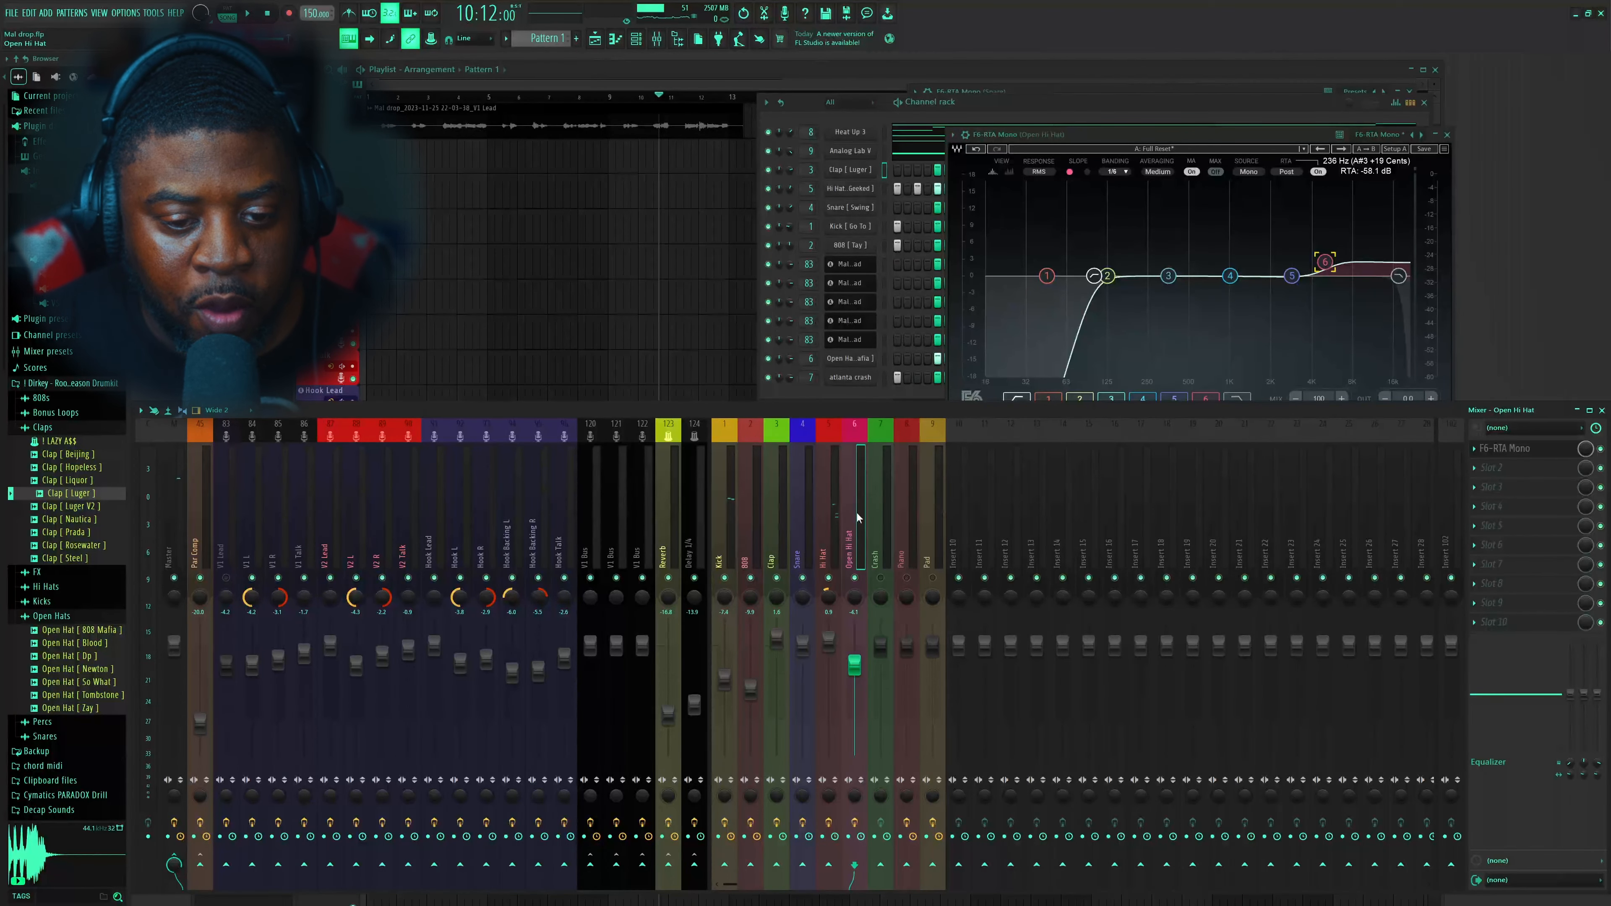
# Add H-Delay Stereo to the Open Hi Hat's second slot, with BPM sync, a 1/2 delay time and the Analog amount turned down
pyautogui.click(1475, 469)
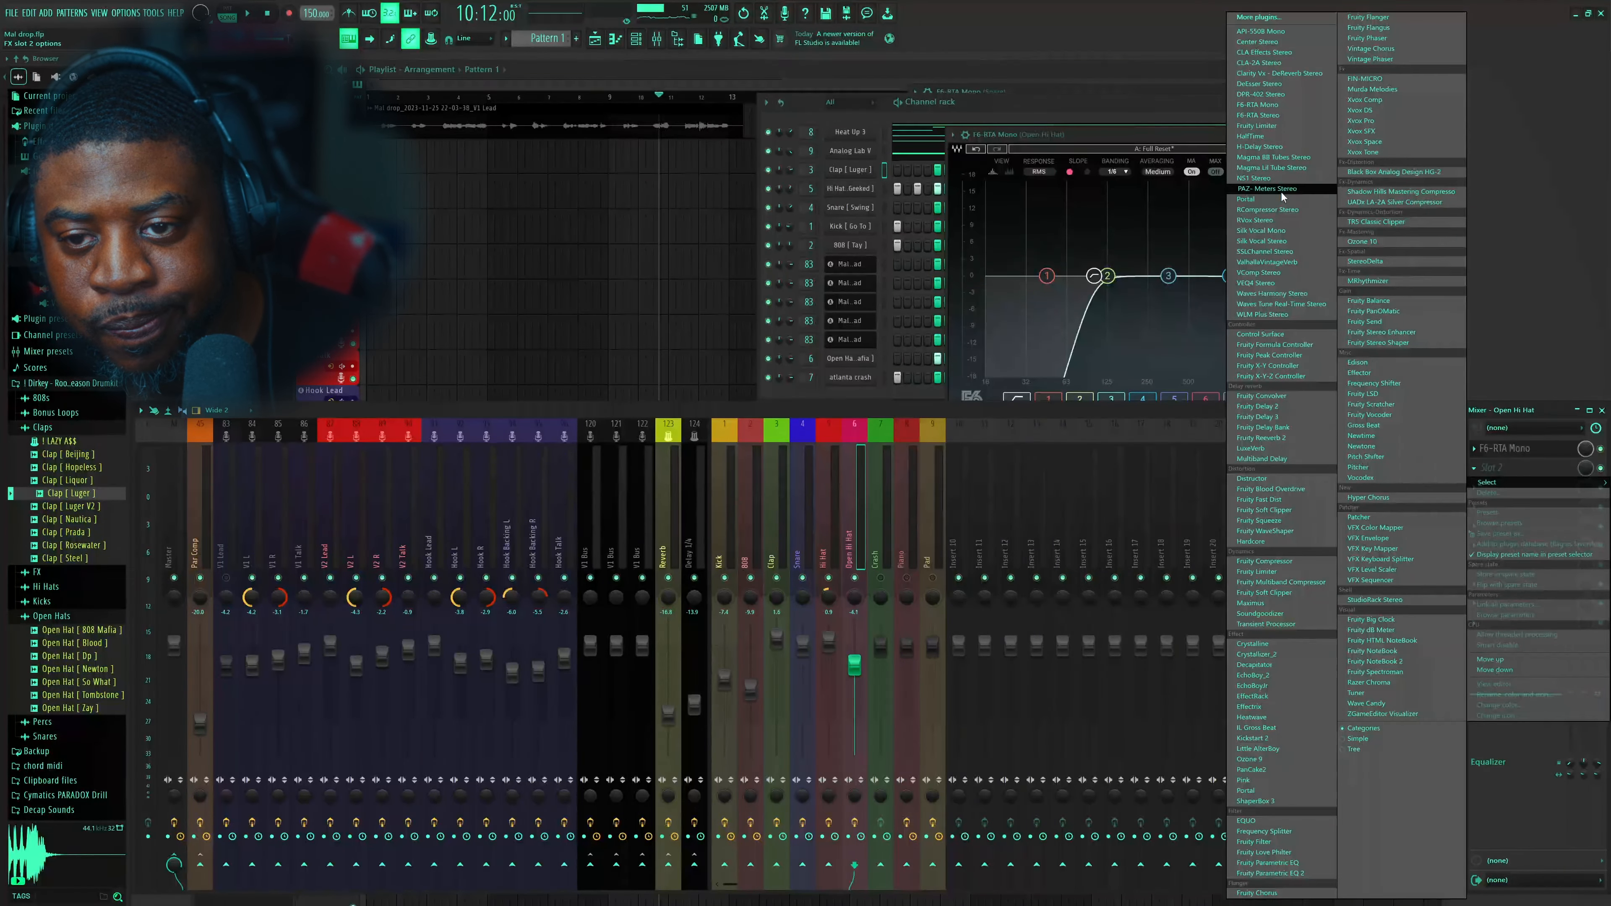
pyautogui.click(1276, 146)
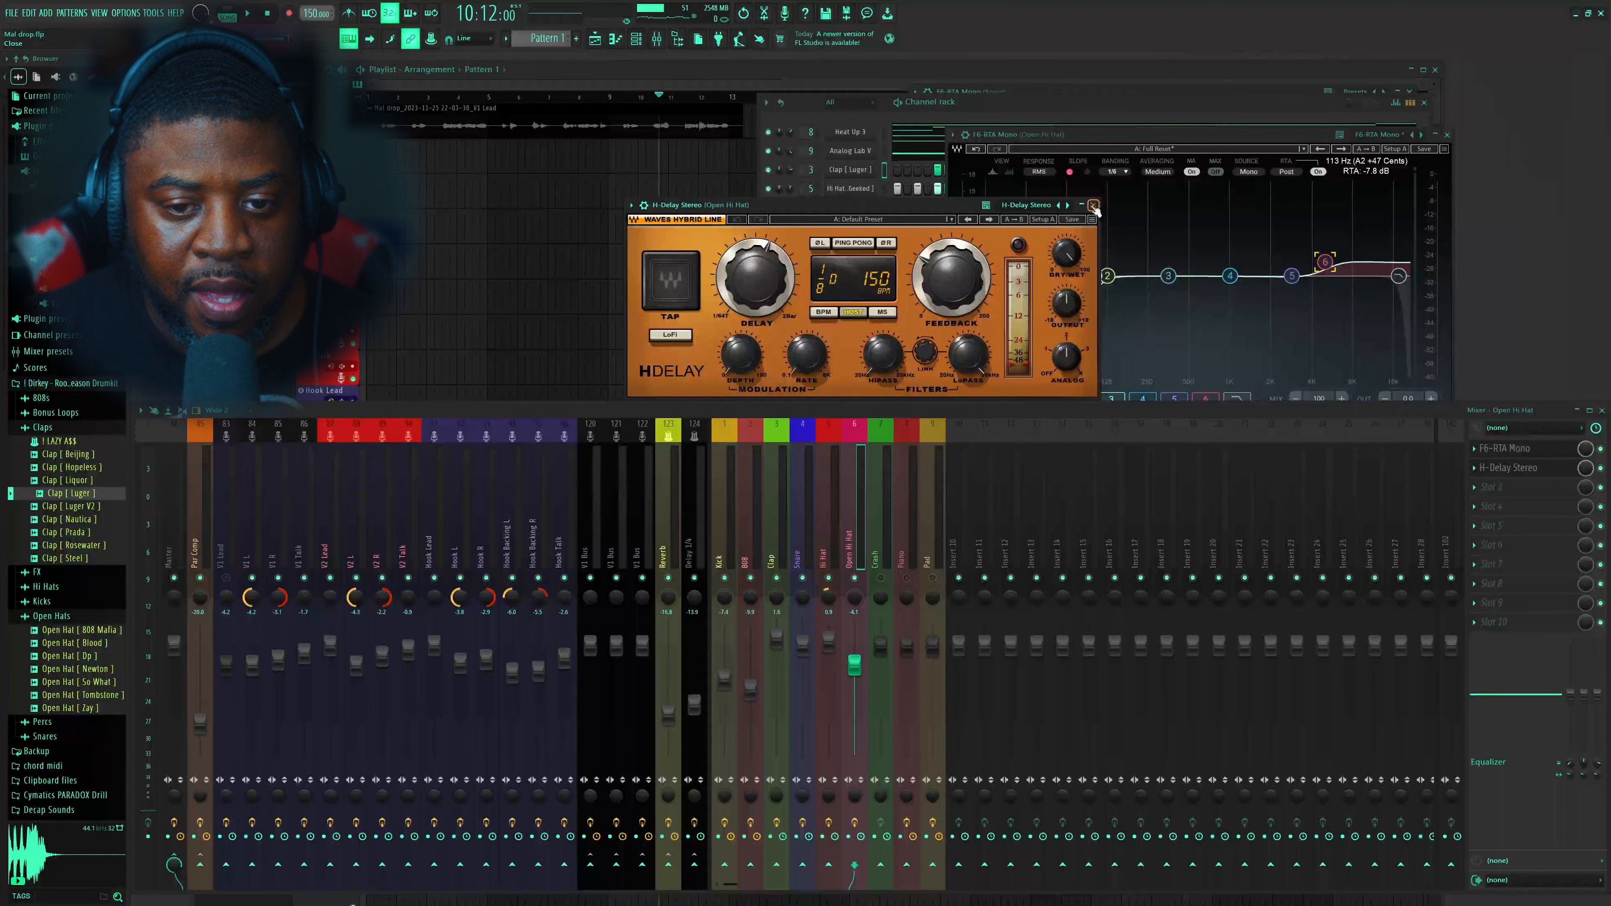
pyautogui.moveTo(755, 277); pyautogui.dragTo(755, 249)
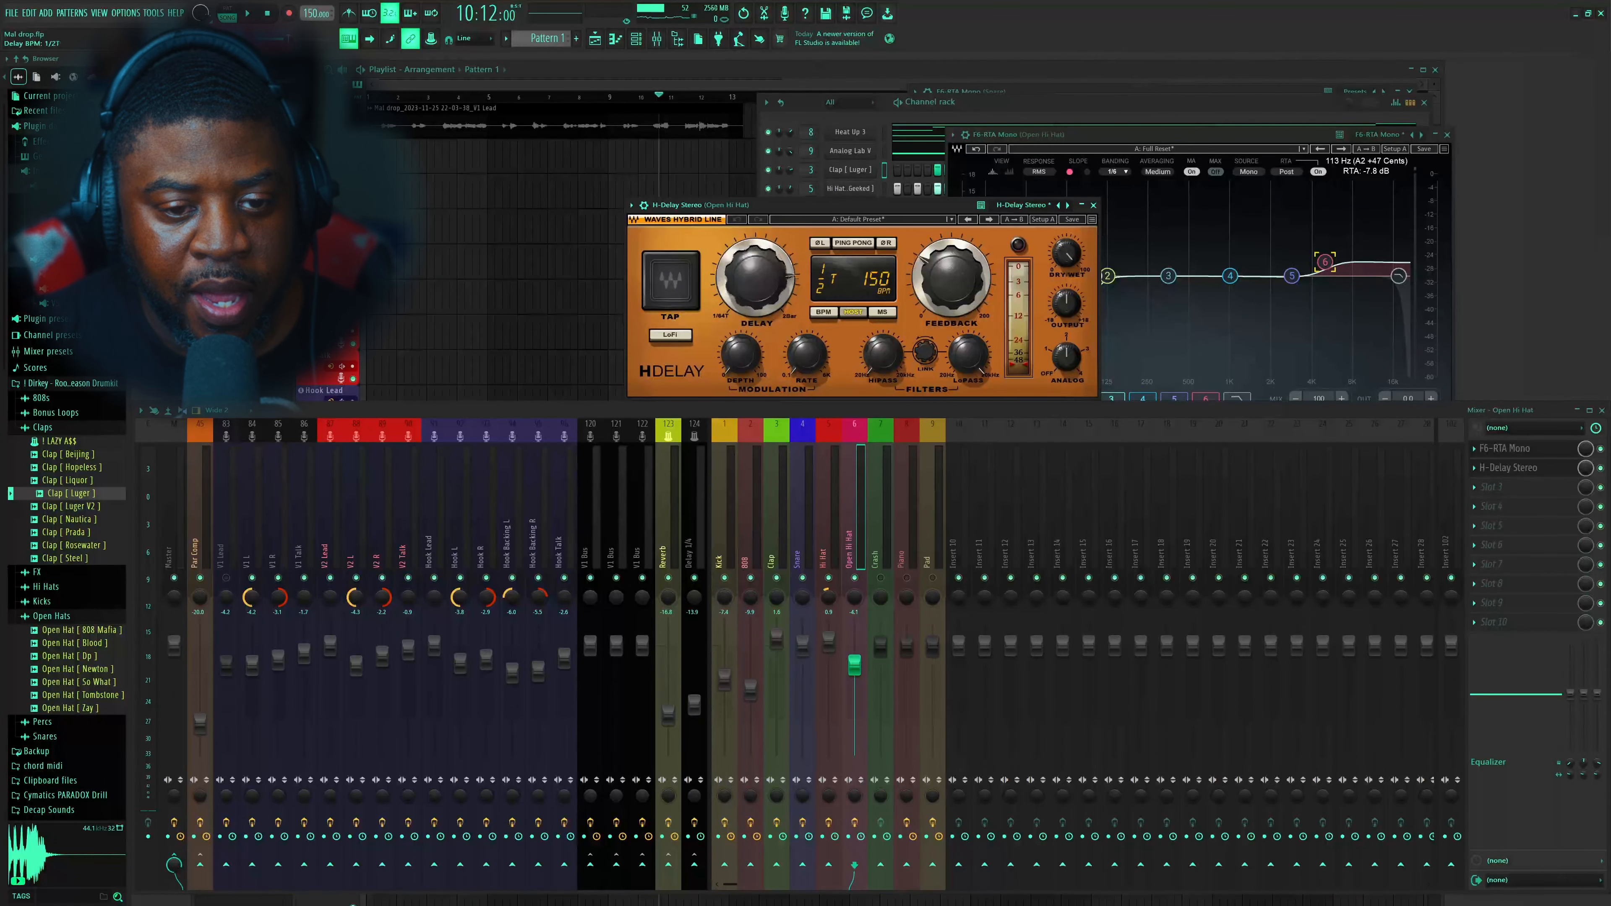
pyautogui.click(823, 311)
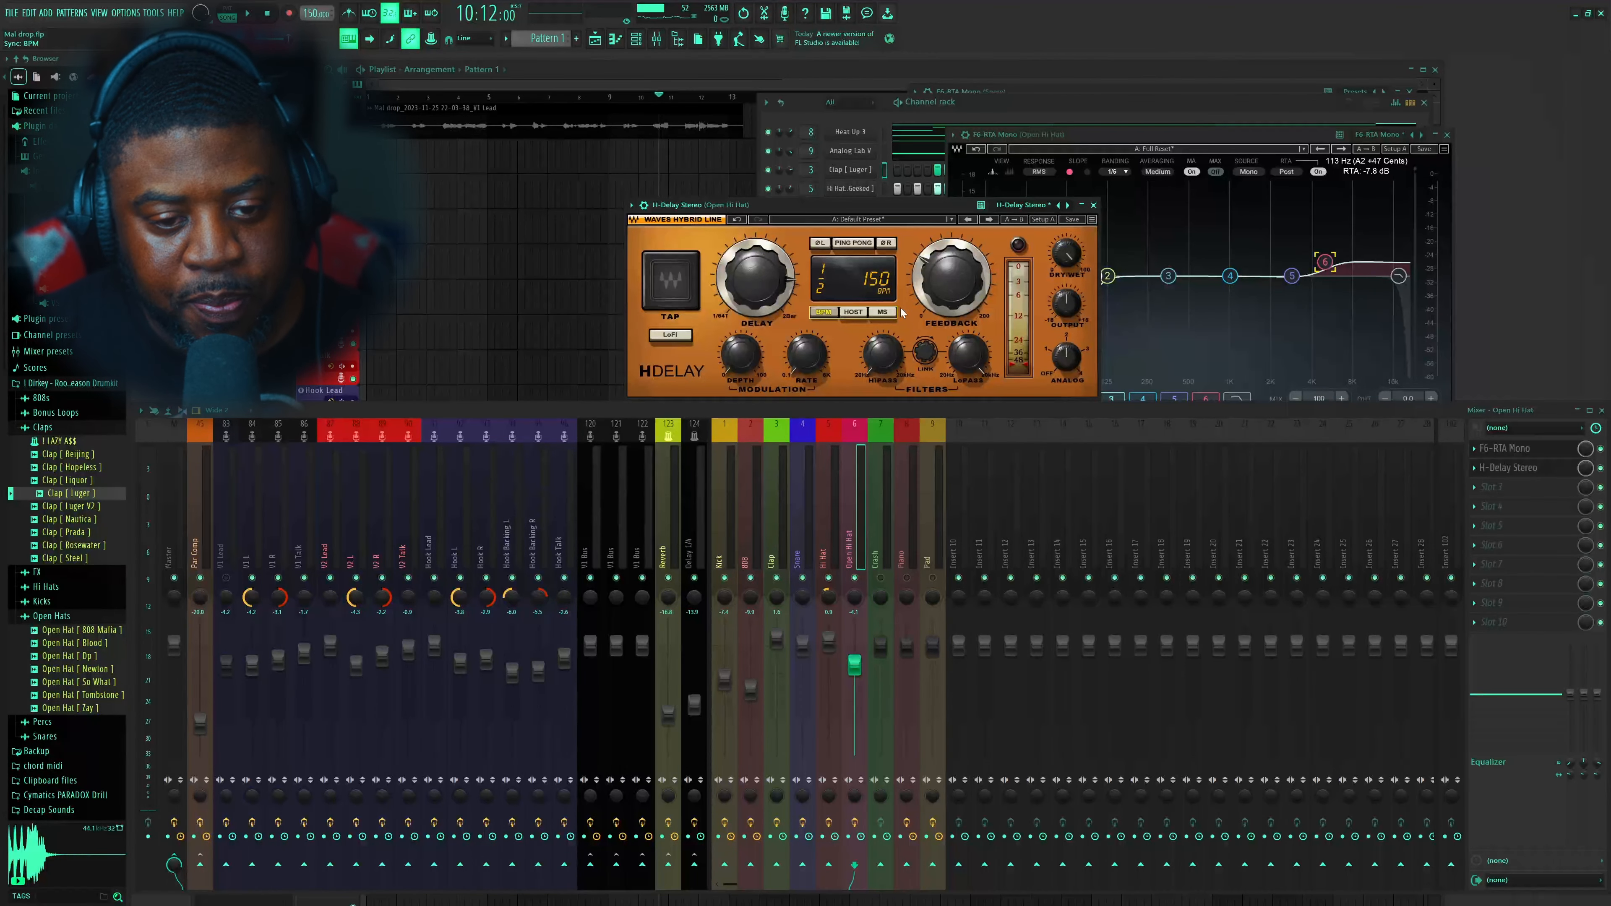
pyautogui.moveTo(1081, 361); pyautogui.dragTo(1077, 363)
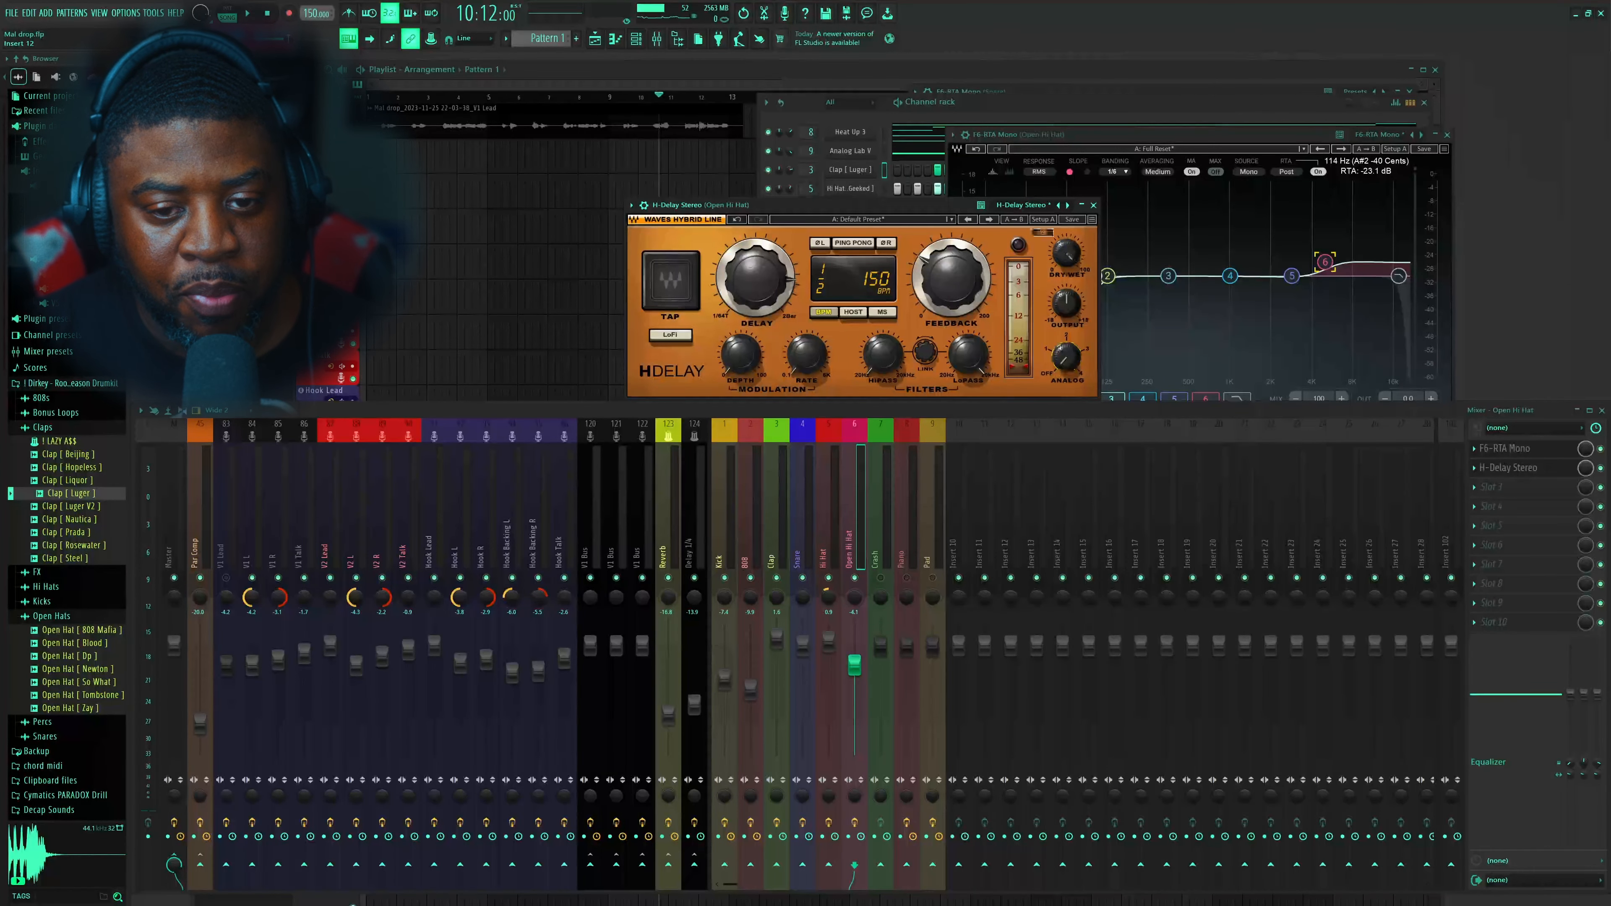
# Play the song with the delay, fine-tune the Open Hi Hat mixer fader to about -4.8 dB, and close the H-Delay window
pyautogui.press('space')
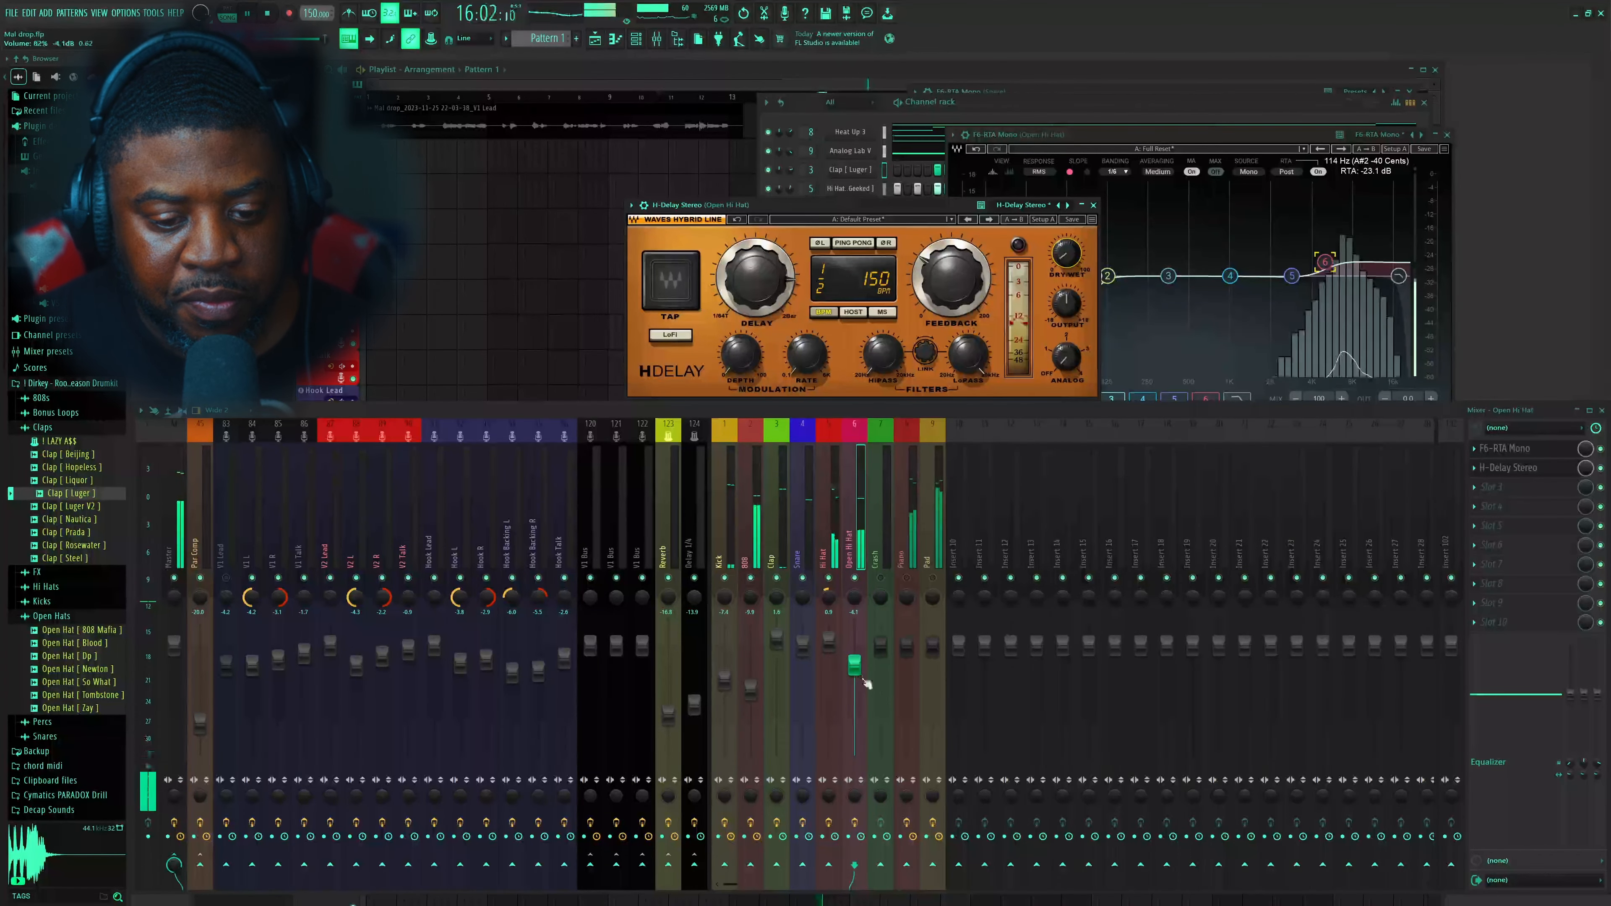
pyautogui.moveTo(854, 666); pyautogui.dragTo(854, 667)
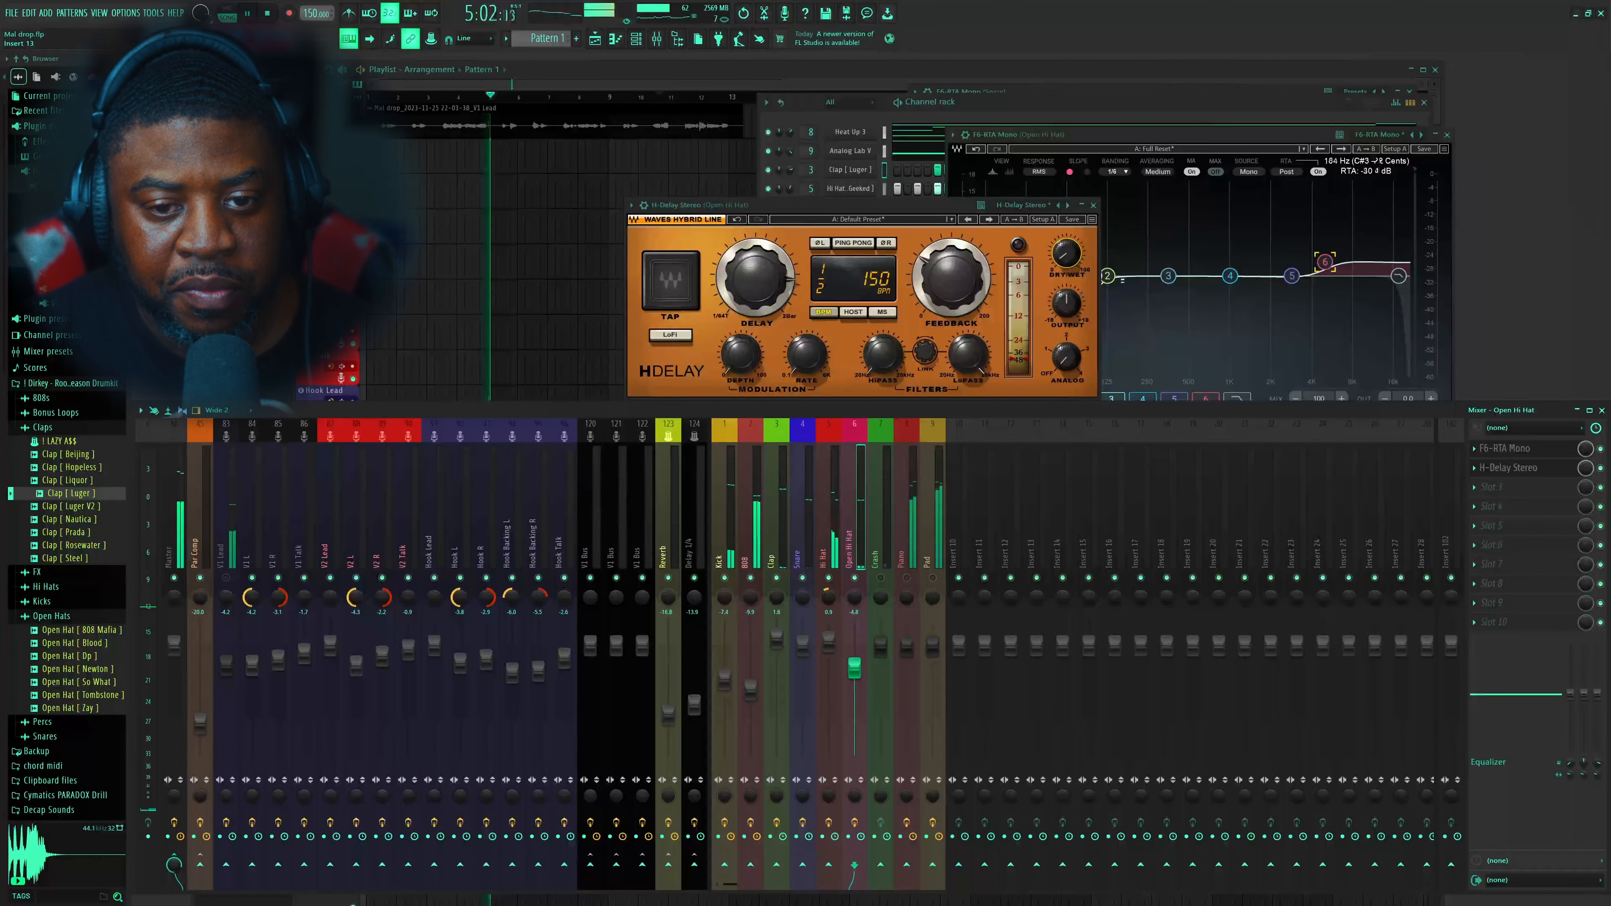
pyautogui.click(1093, 205)
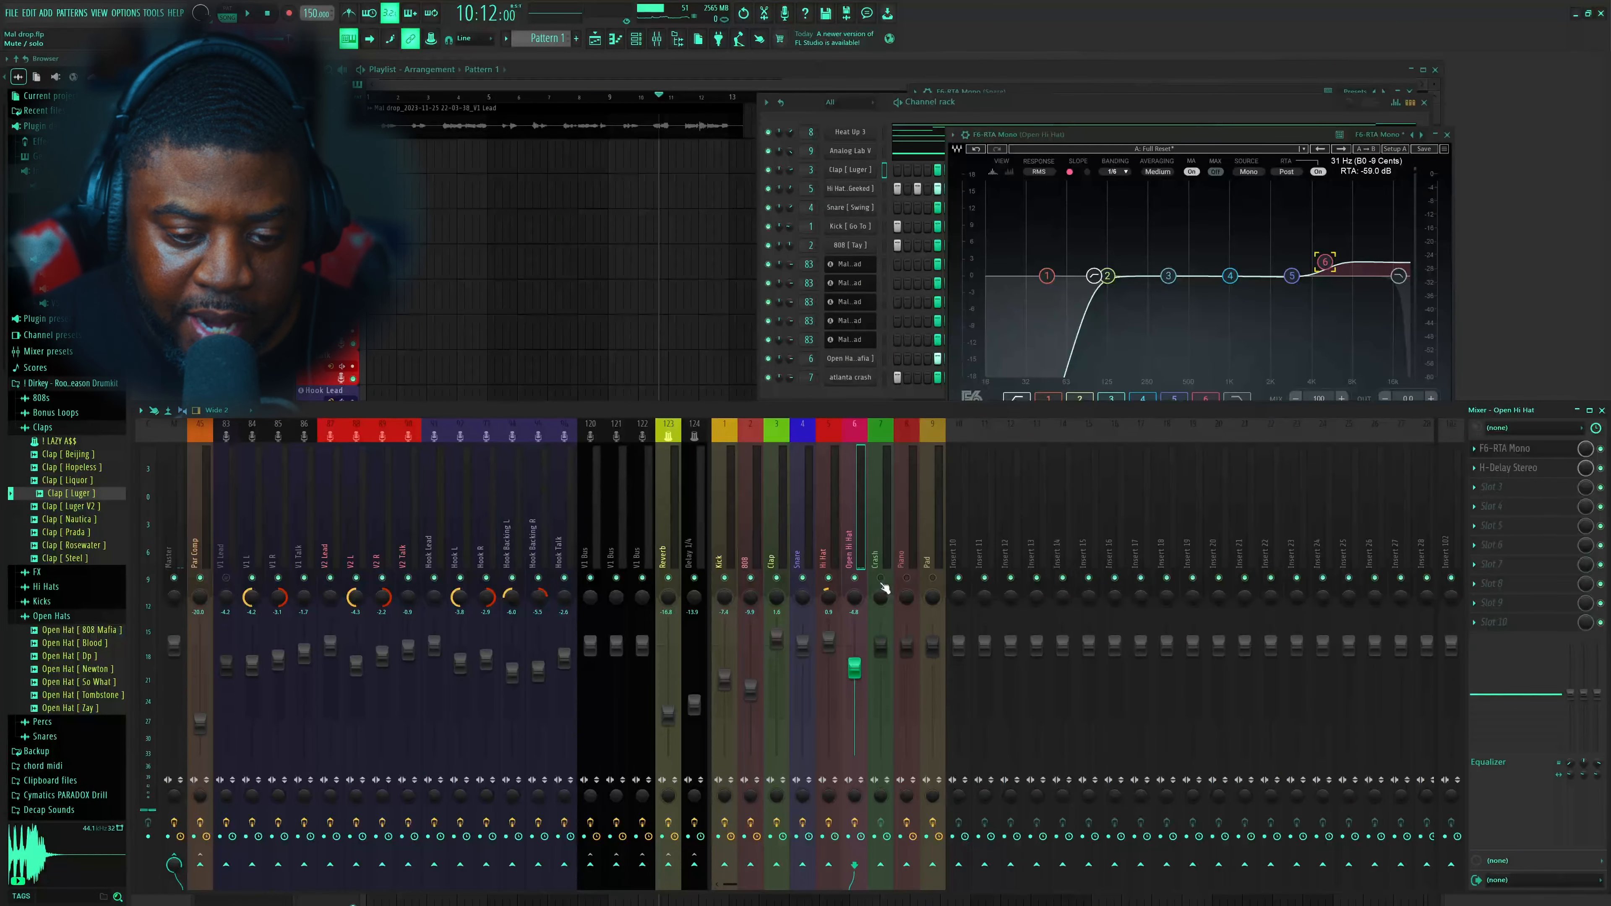
pyautogui.click(884, 585)
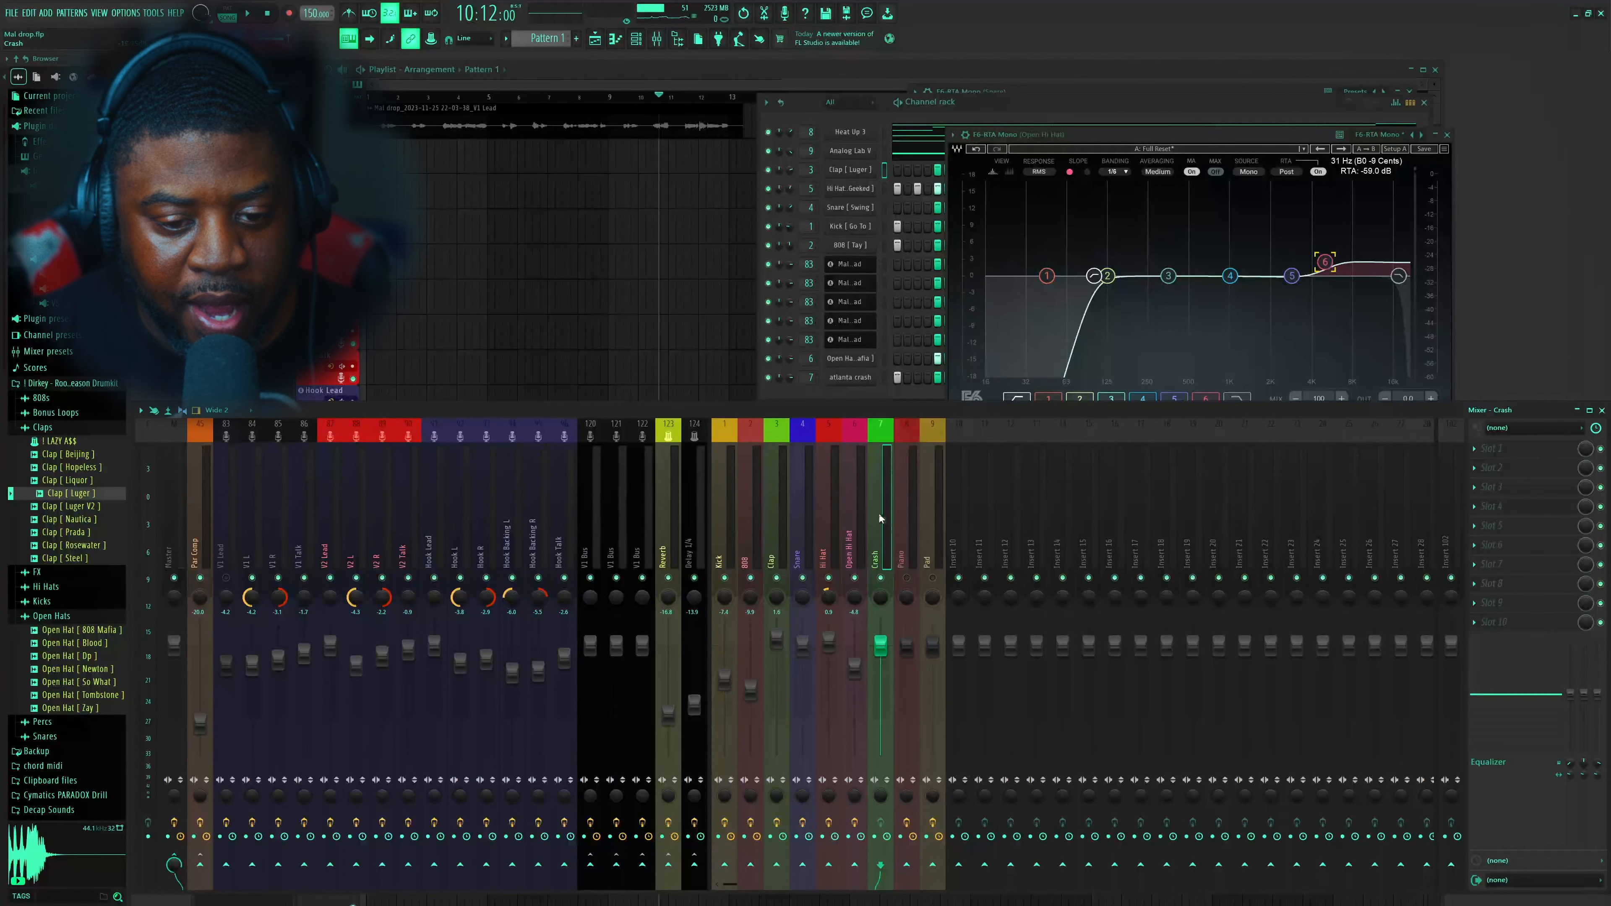
pyautogui.click(858, 507)
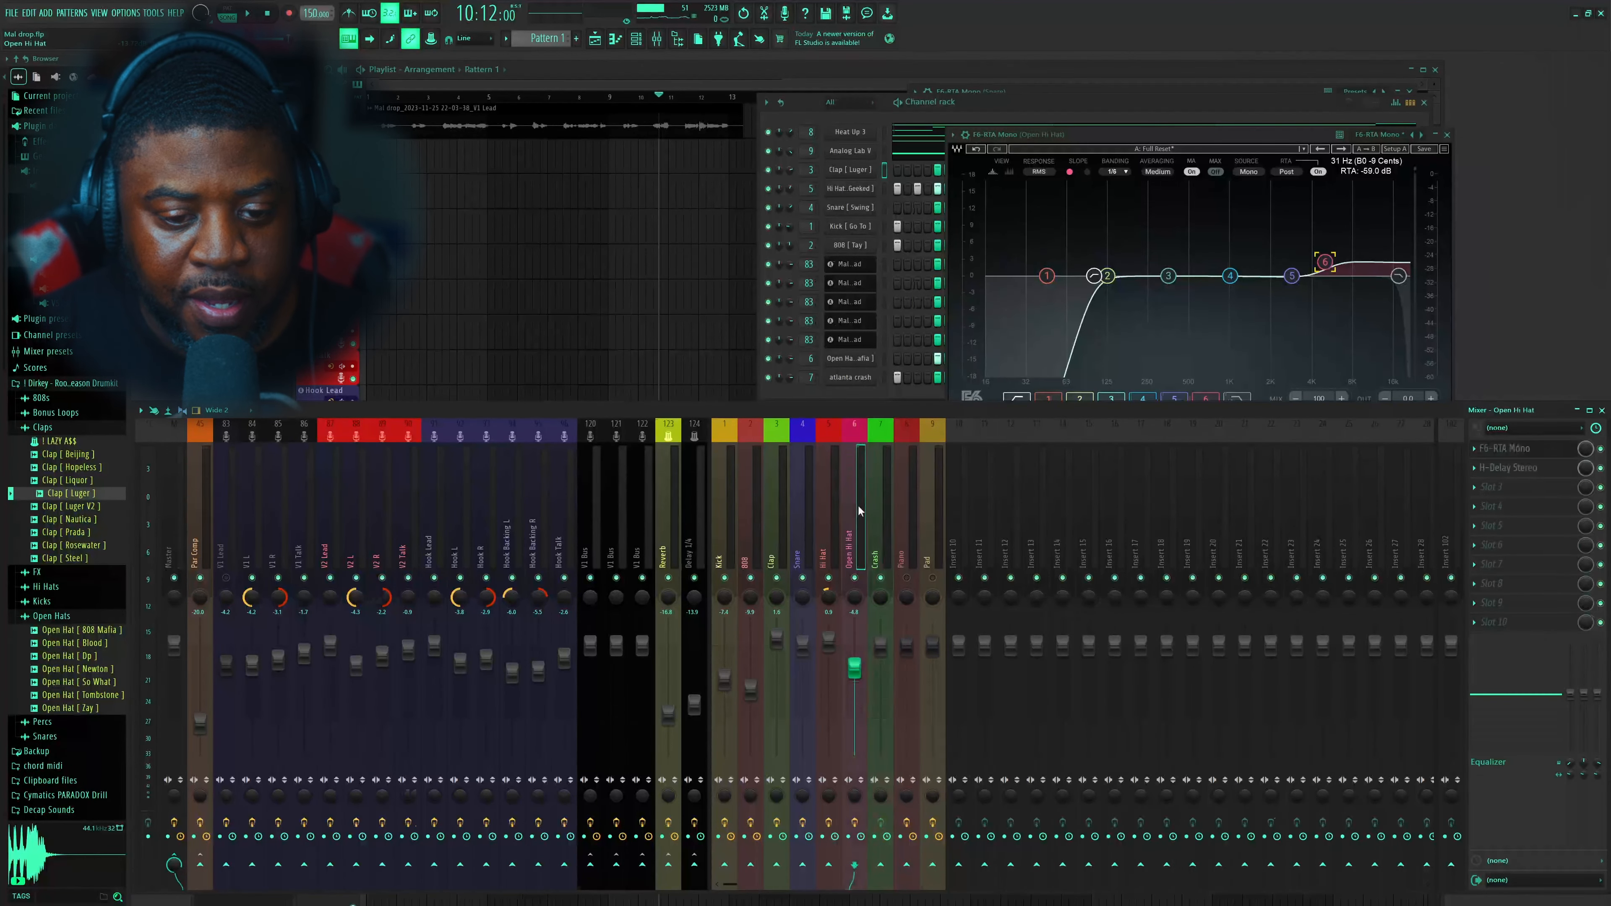
pyautogui.rightClick(860, 469)
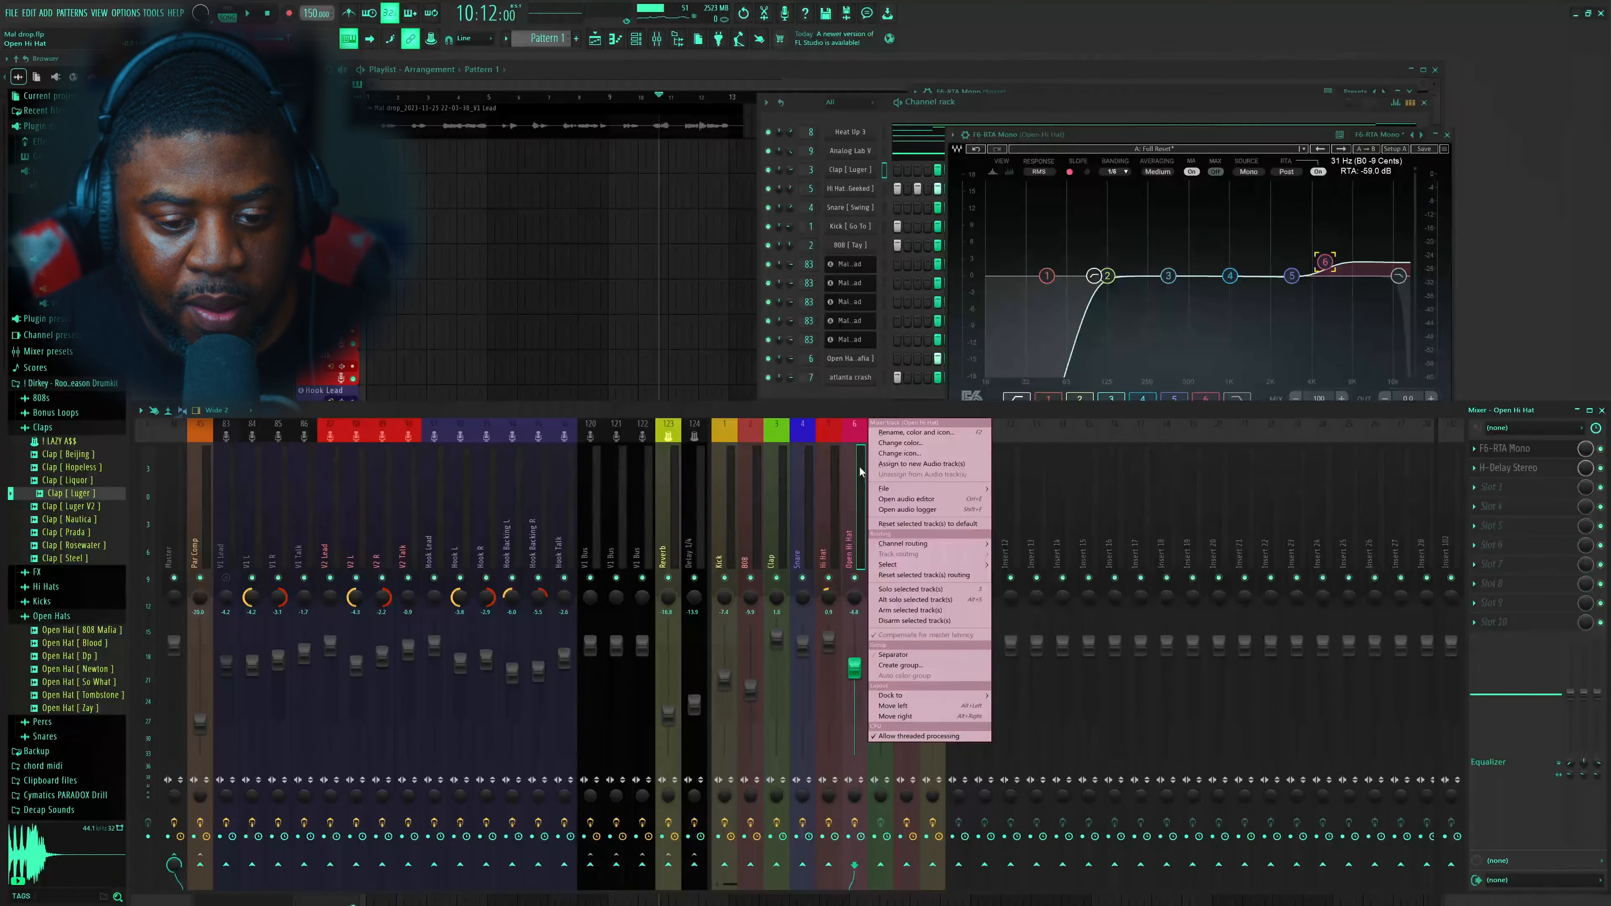
pyautogui.click(1030, 490)
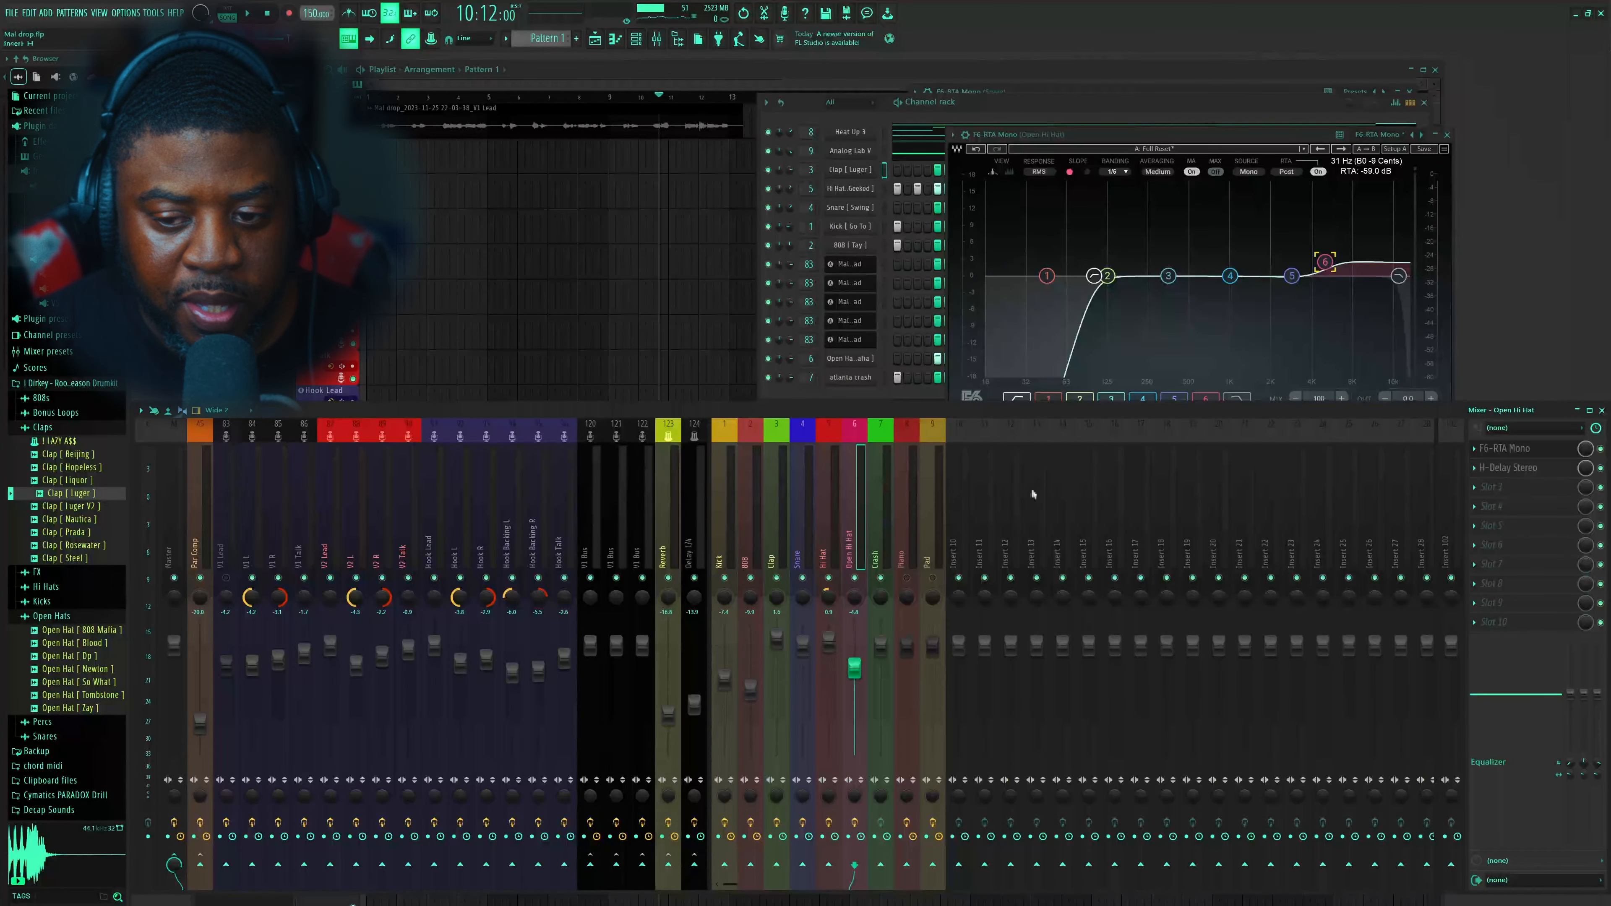
# Add F6-RTA Stereo to the Crash mixer track and enable its high-pass filter at 100 Hz with a 24 dB/oct slope
pyautogui.click(891, 514)
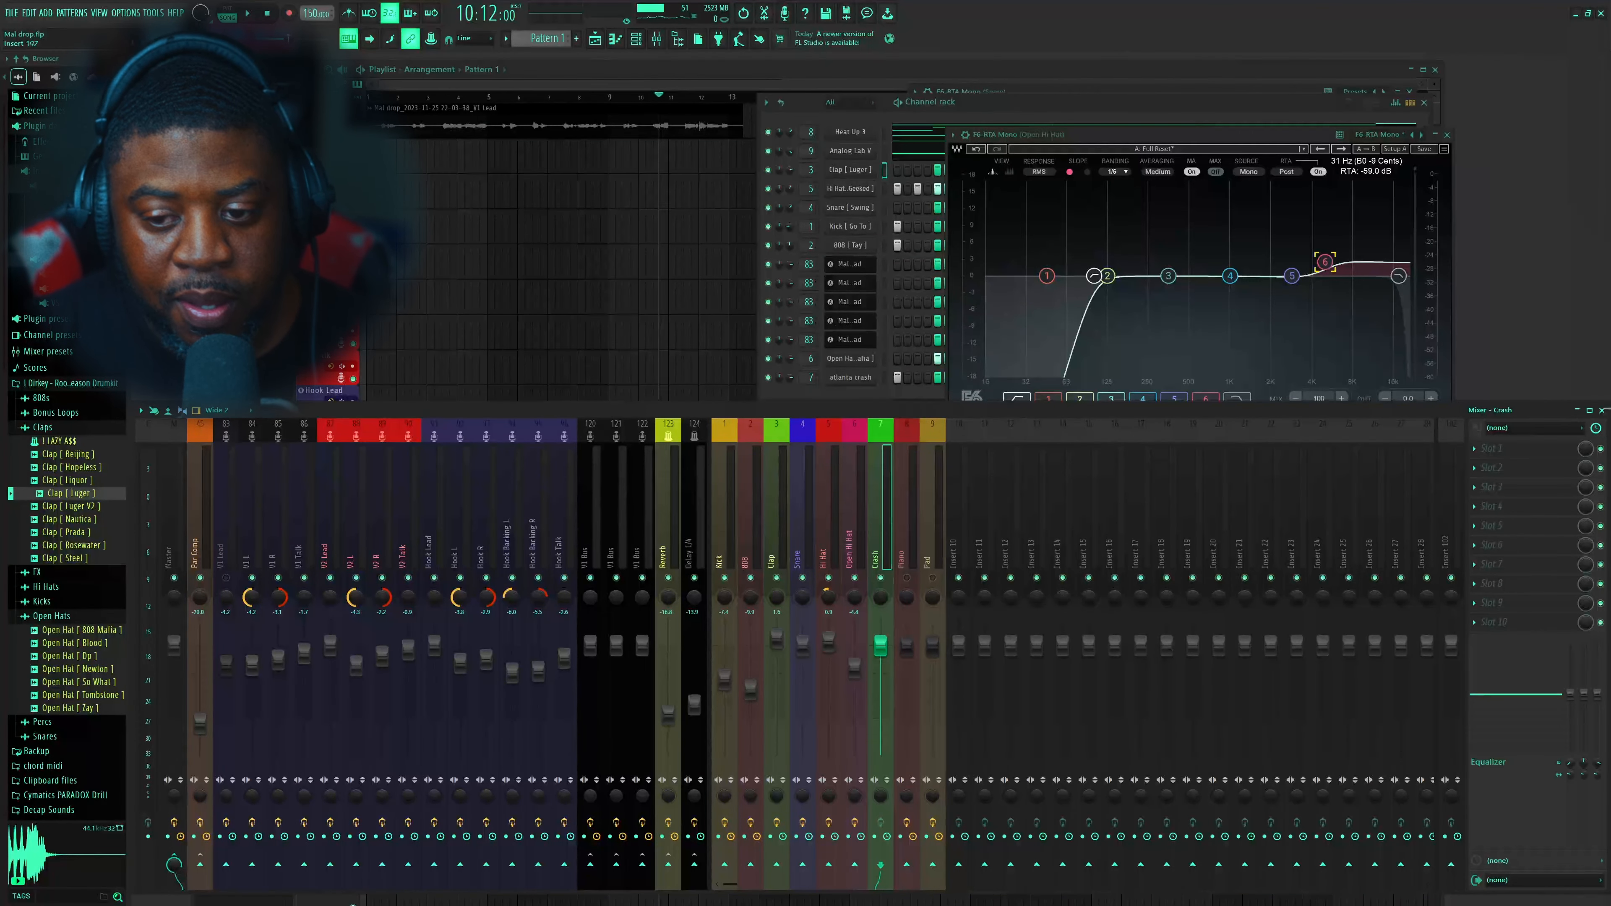
pyautogui.click(1475, 452)
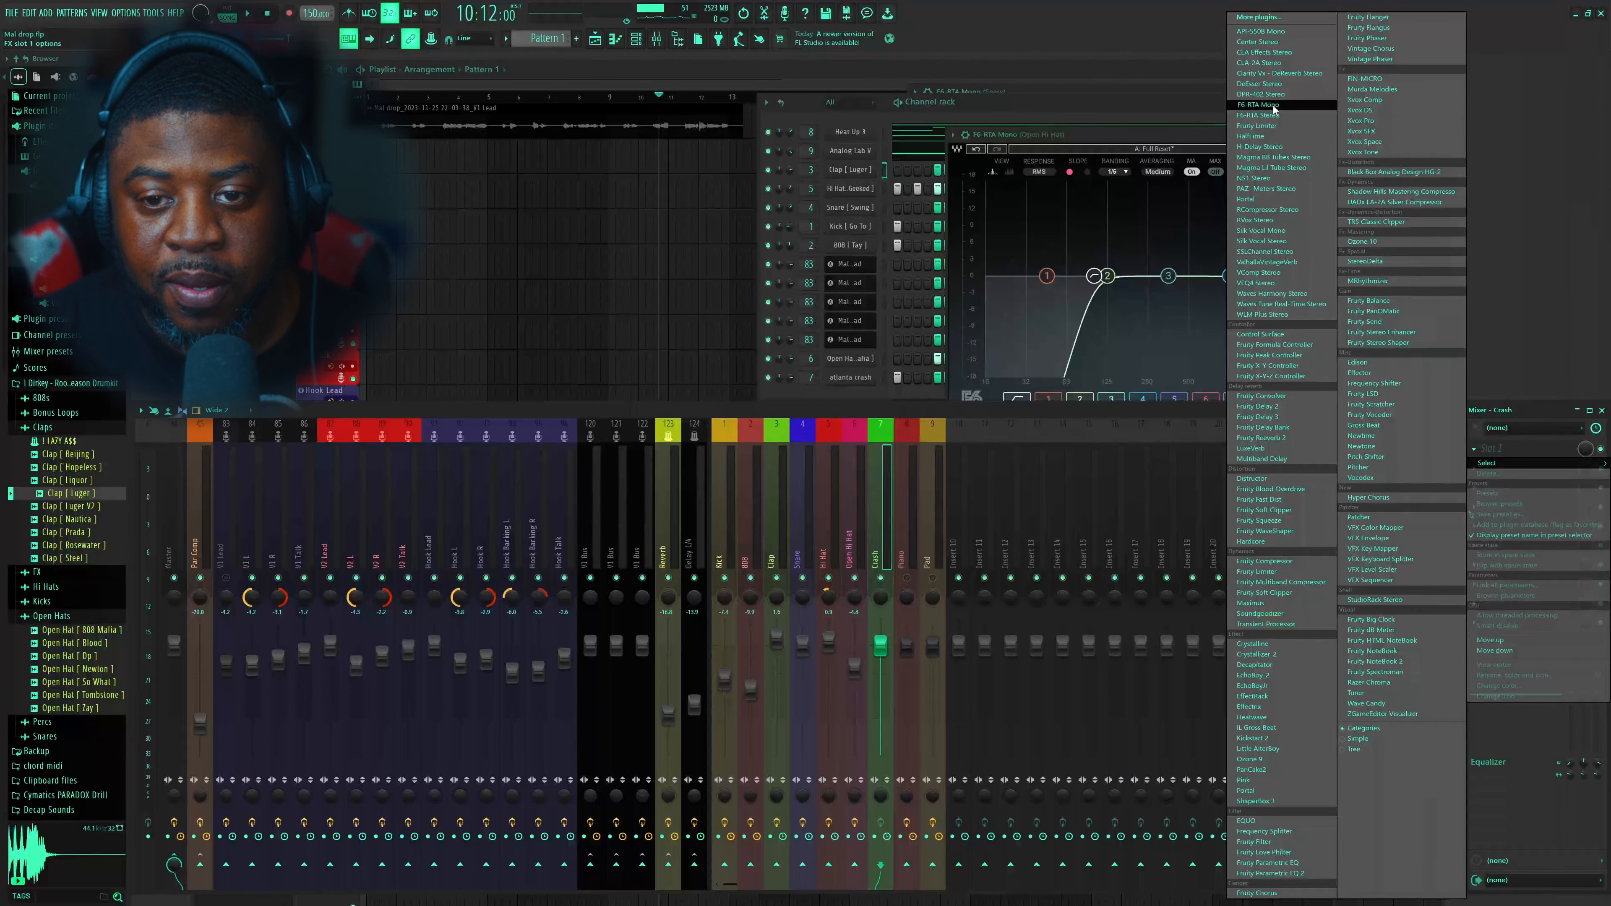
pyautogui.click(1274, 115)
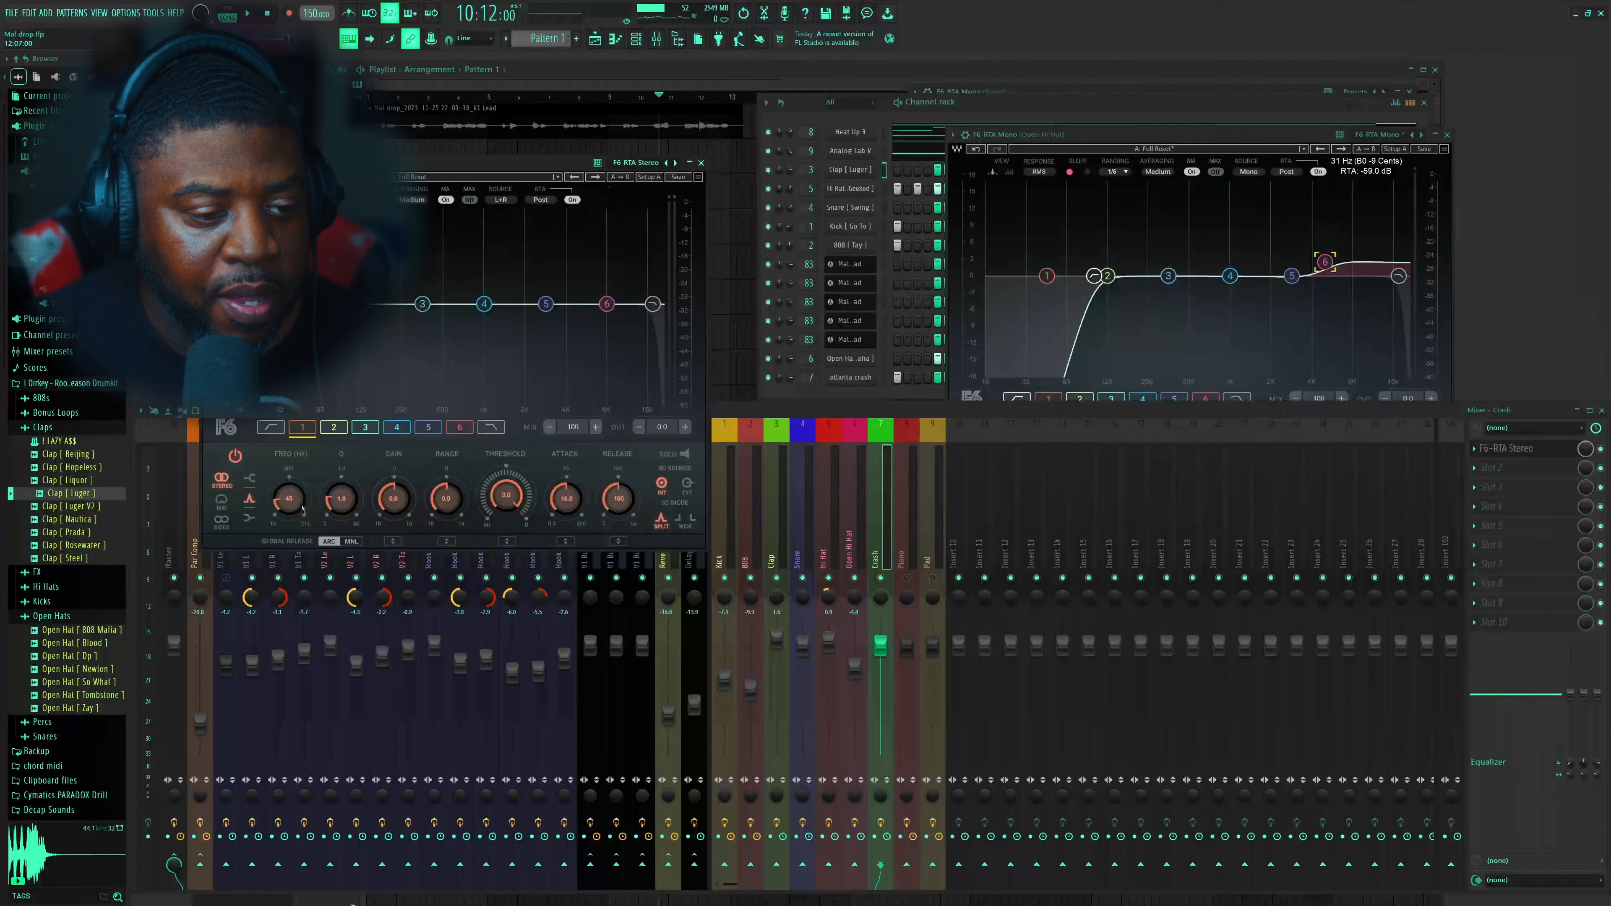
pyautogui.click(266, 429)
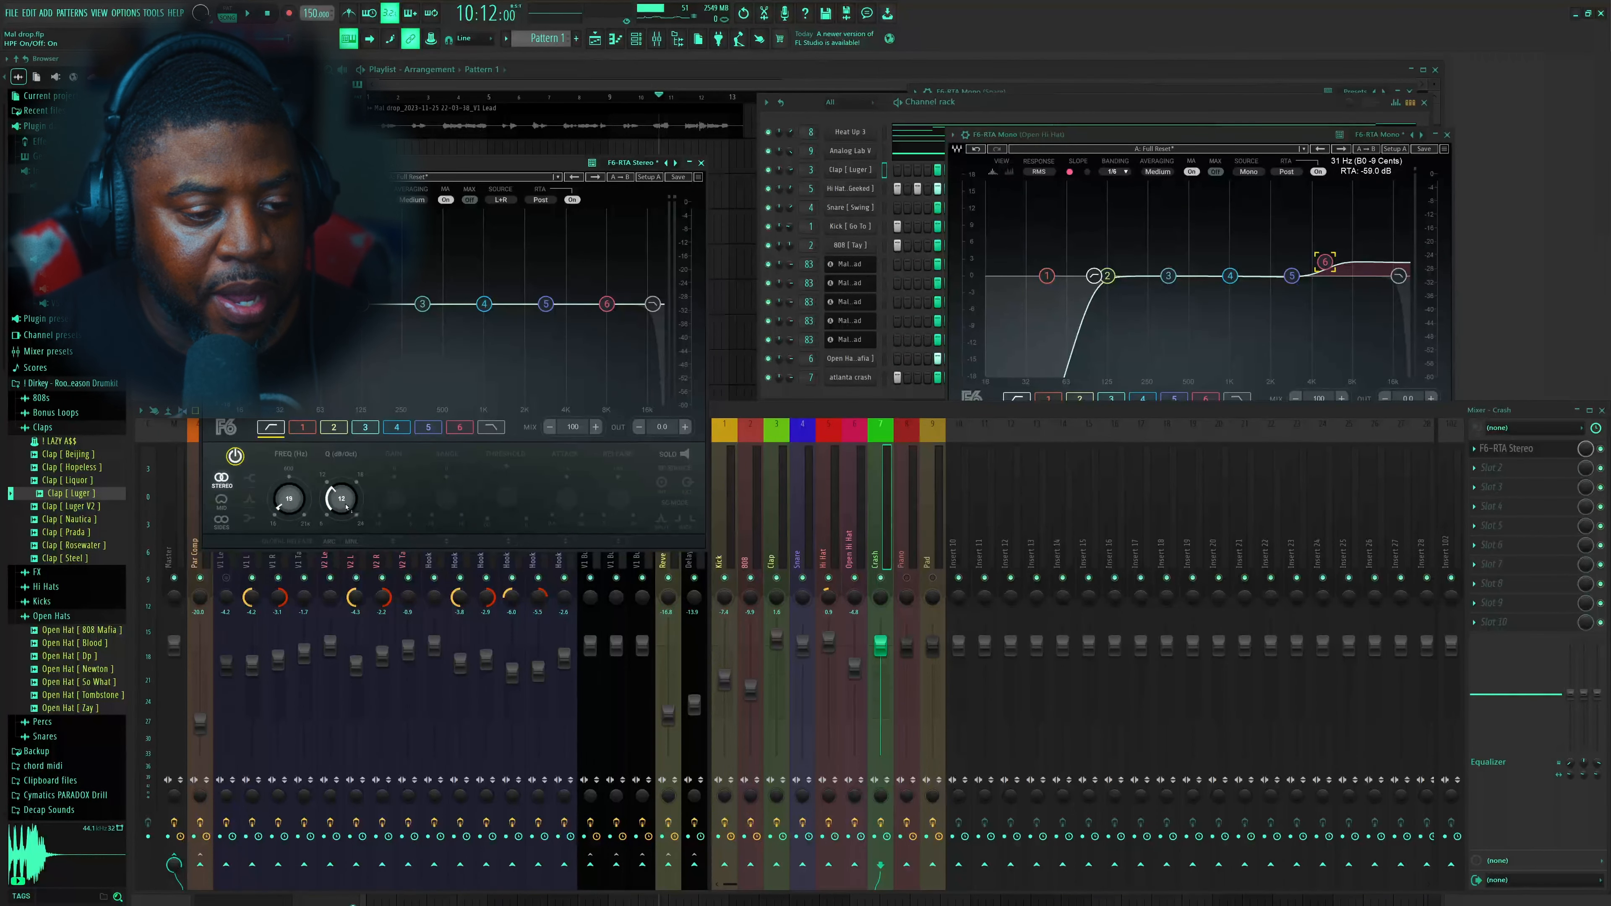
pyautogui.moveTo(289, 498); pyautogui.dragTo(288, 489)
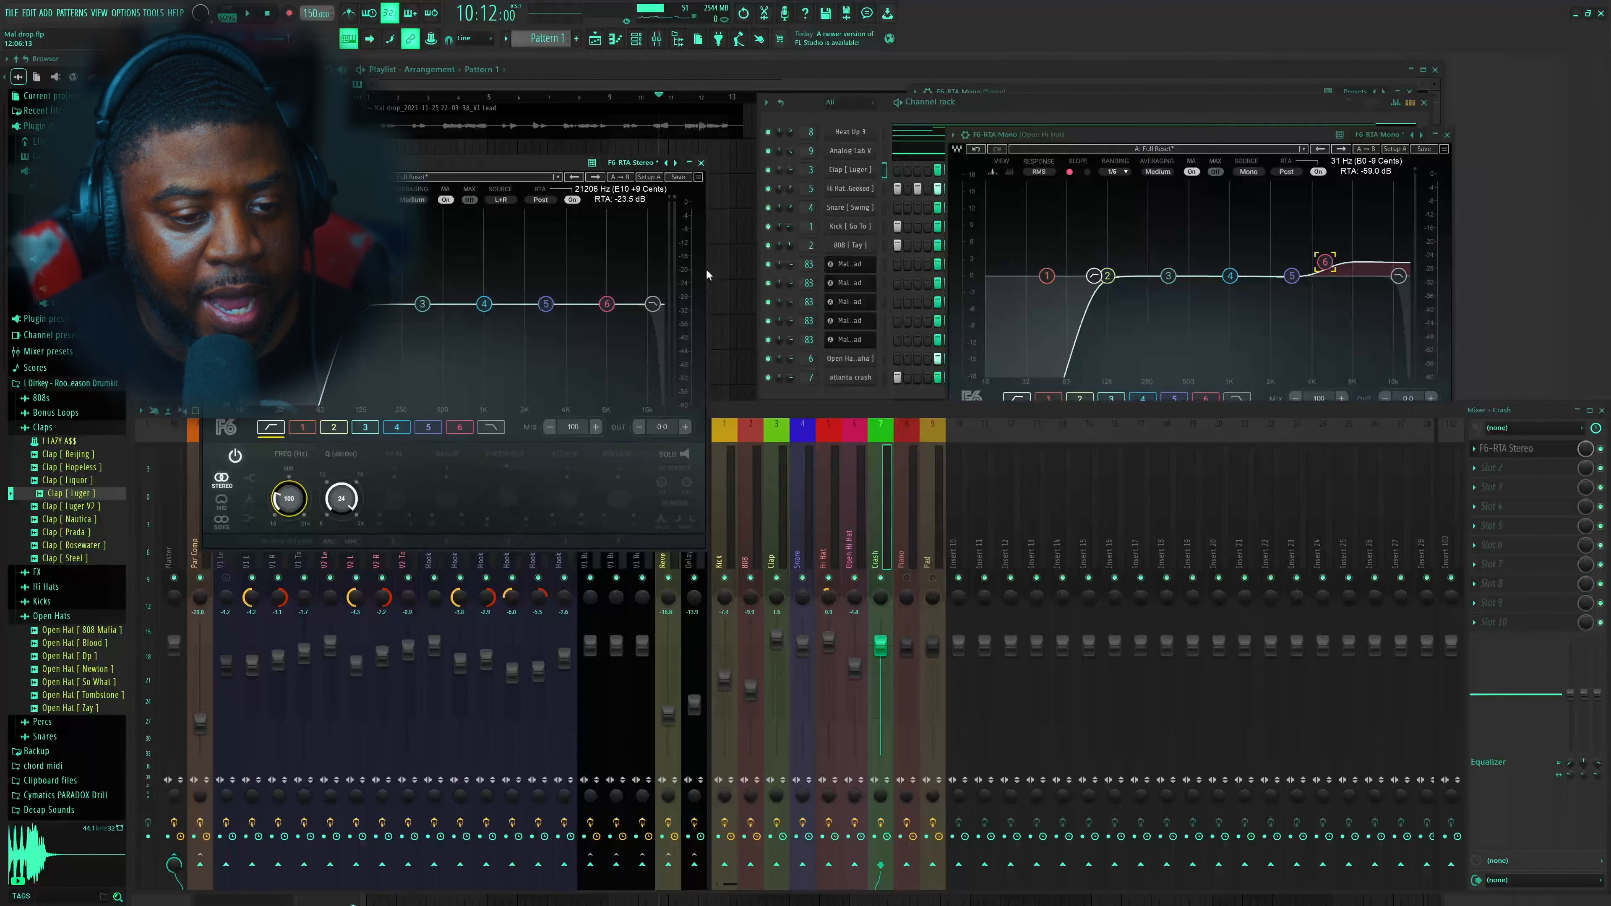
# Play the song and lower the Crash mixer fader by a few decibels
pyautogui.press('space')
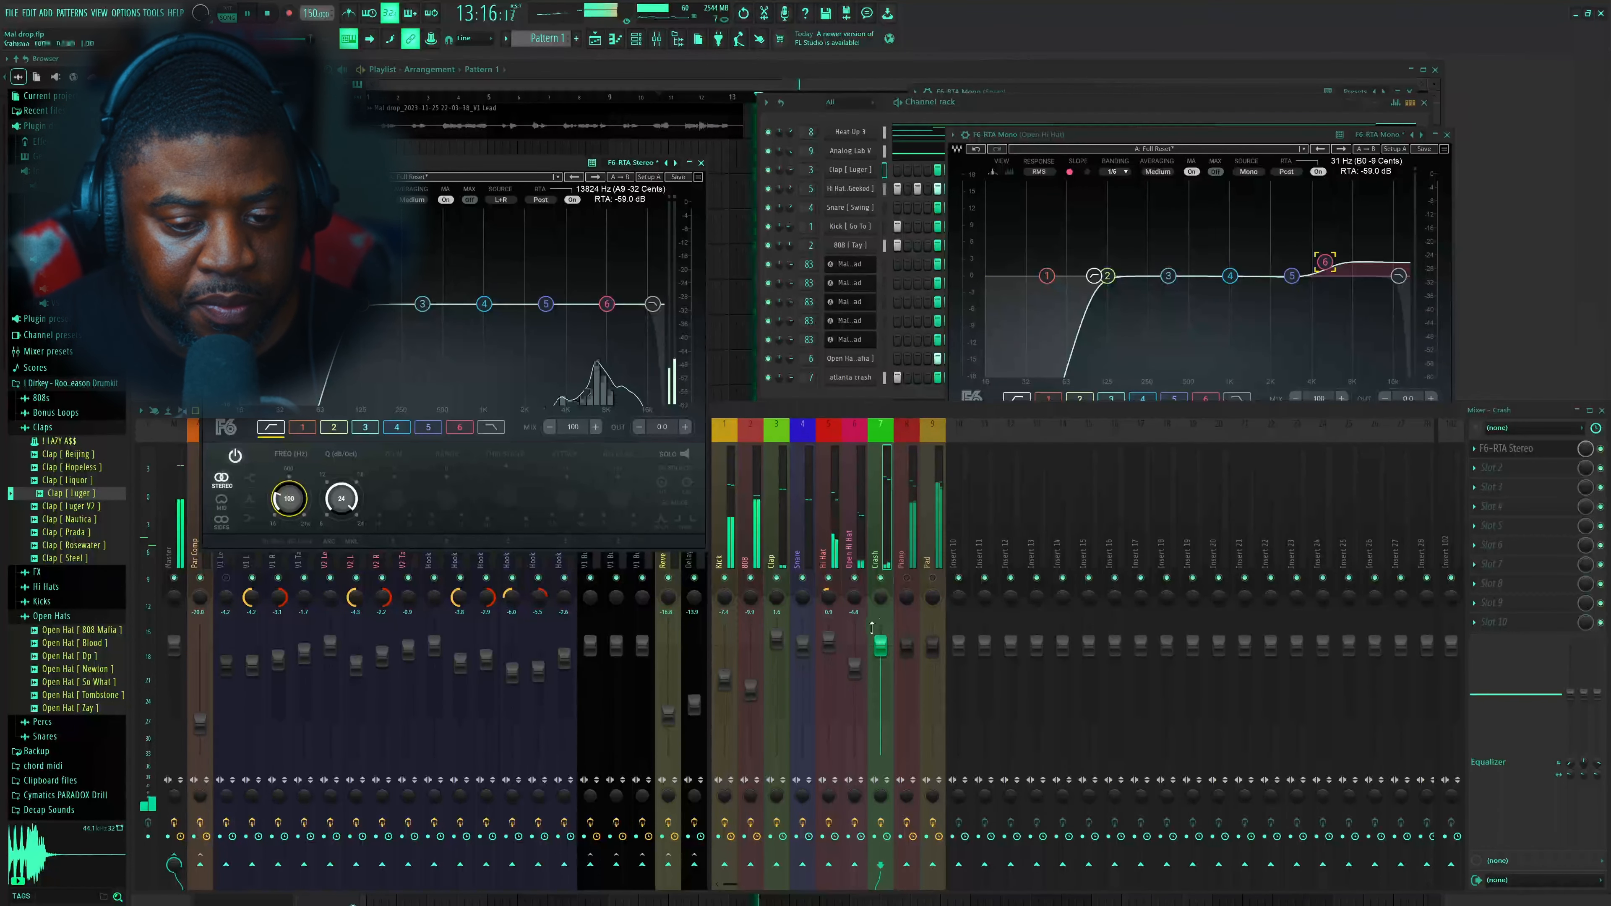
pyautogui.moveTo(882, 648); pyautogui.dragTo(882, 663)
pyautogui.press('space')
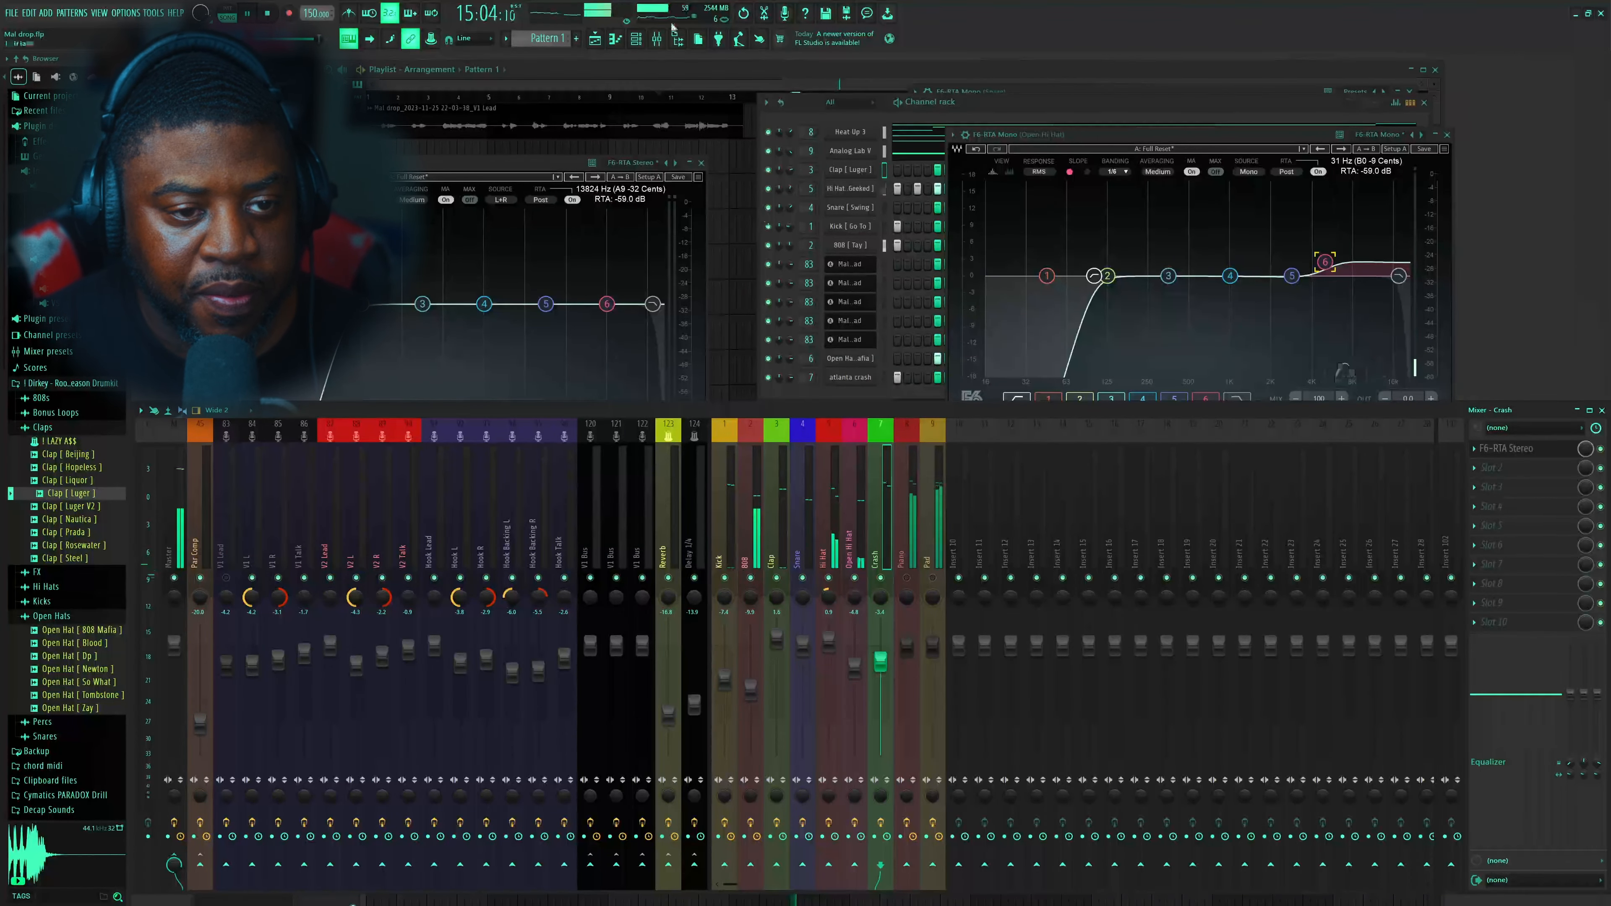
# Close the leftover F6-RTA Mono window and play the song to examine the crash's spectrum in its F6-RTA Stereo
pyautogui.moveTo(566, 162); pyautogui.dragTo(1340, 377)
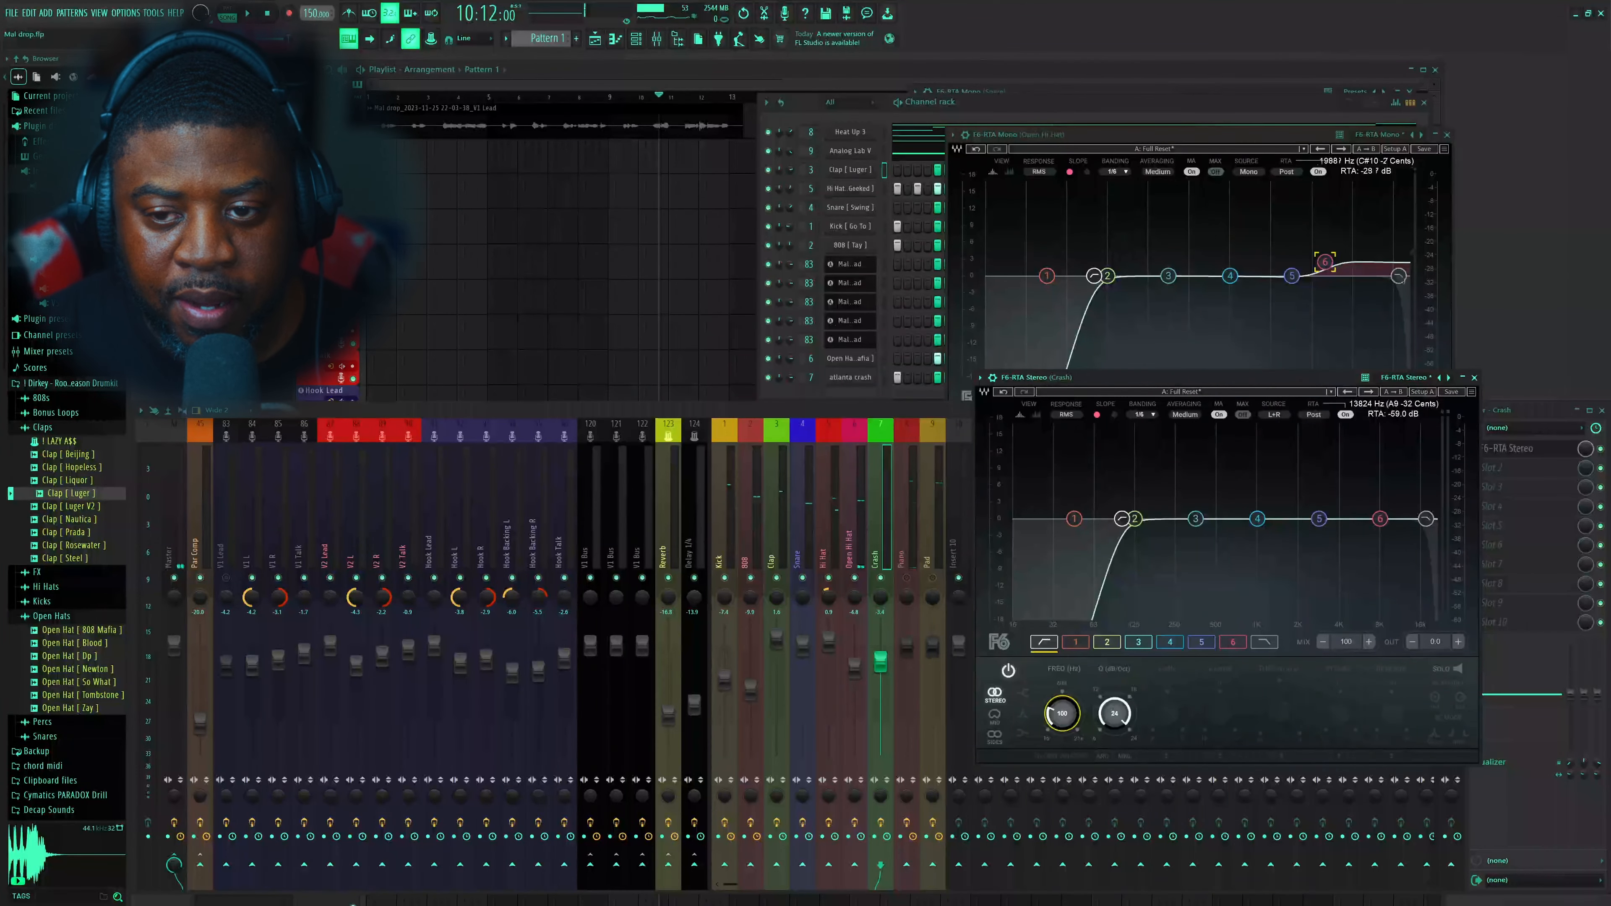
pyautogui.click(1448, 135)
pyautogui.press('space')
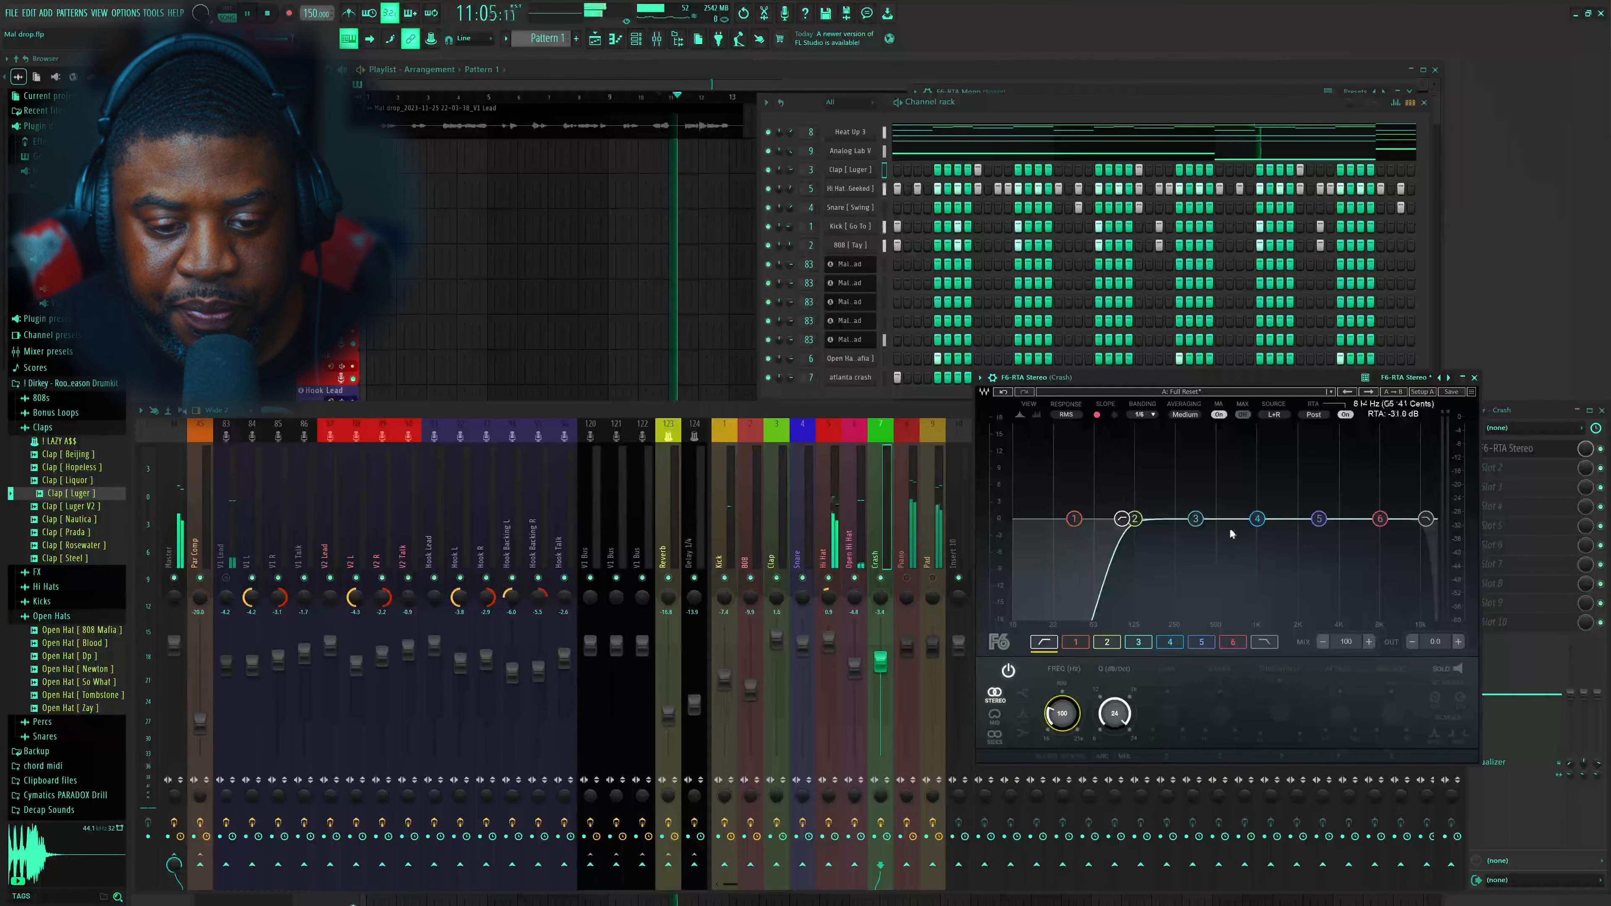
pyautogui.press('space')
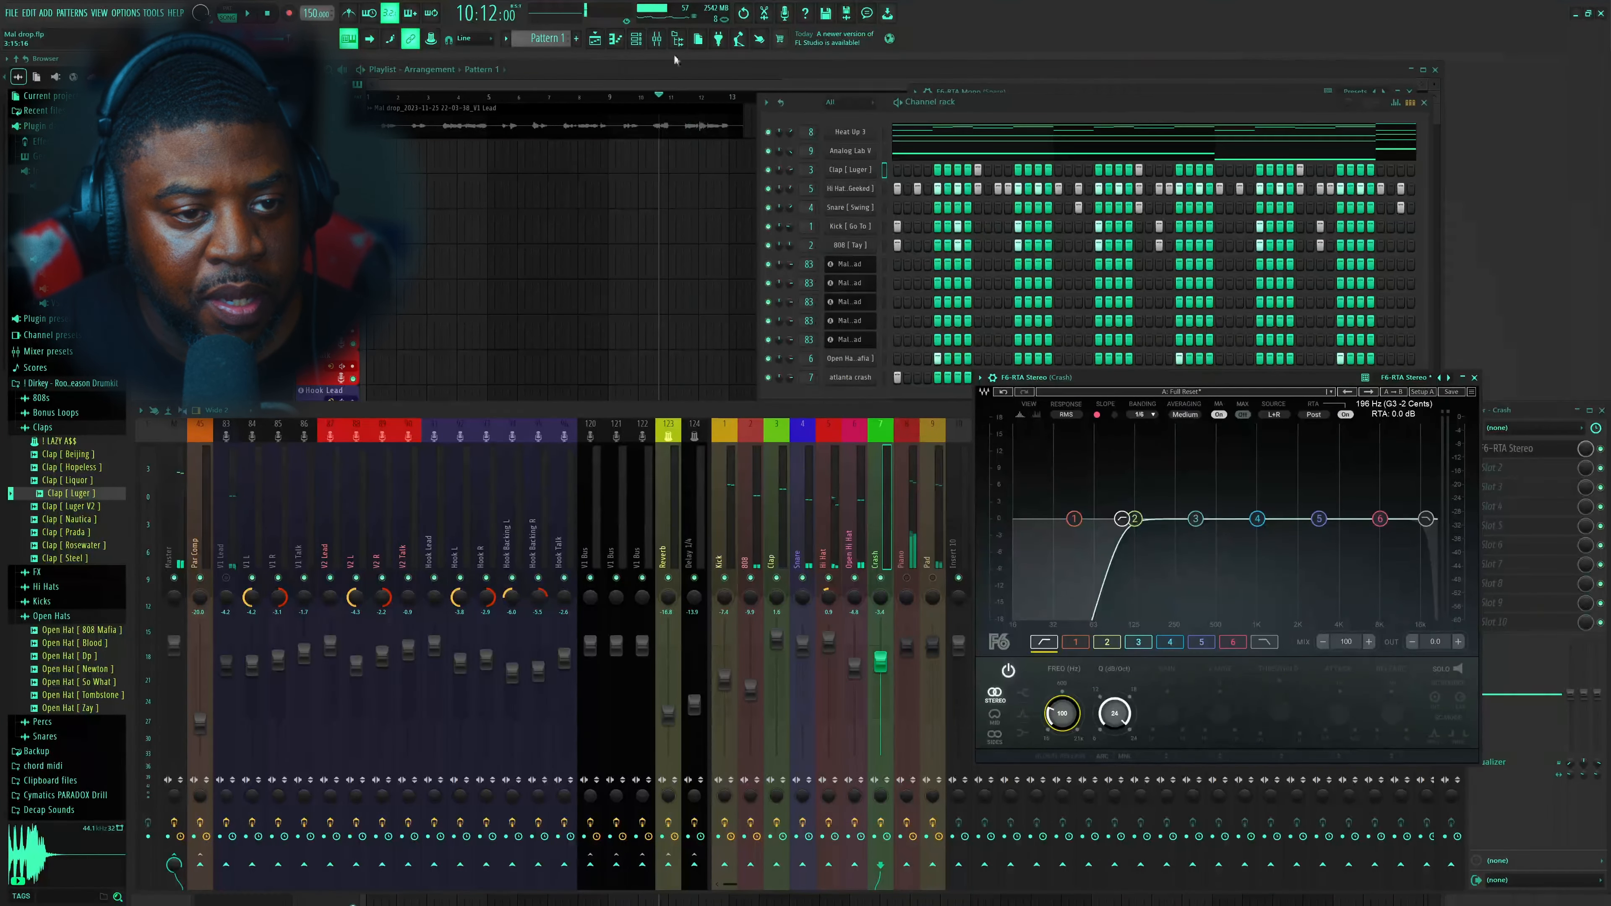
pyautogui.click(269, 19)
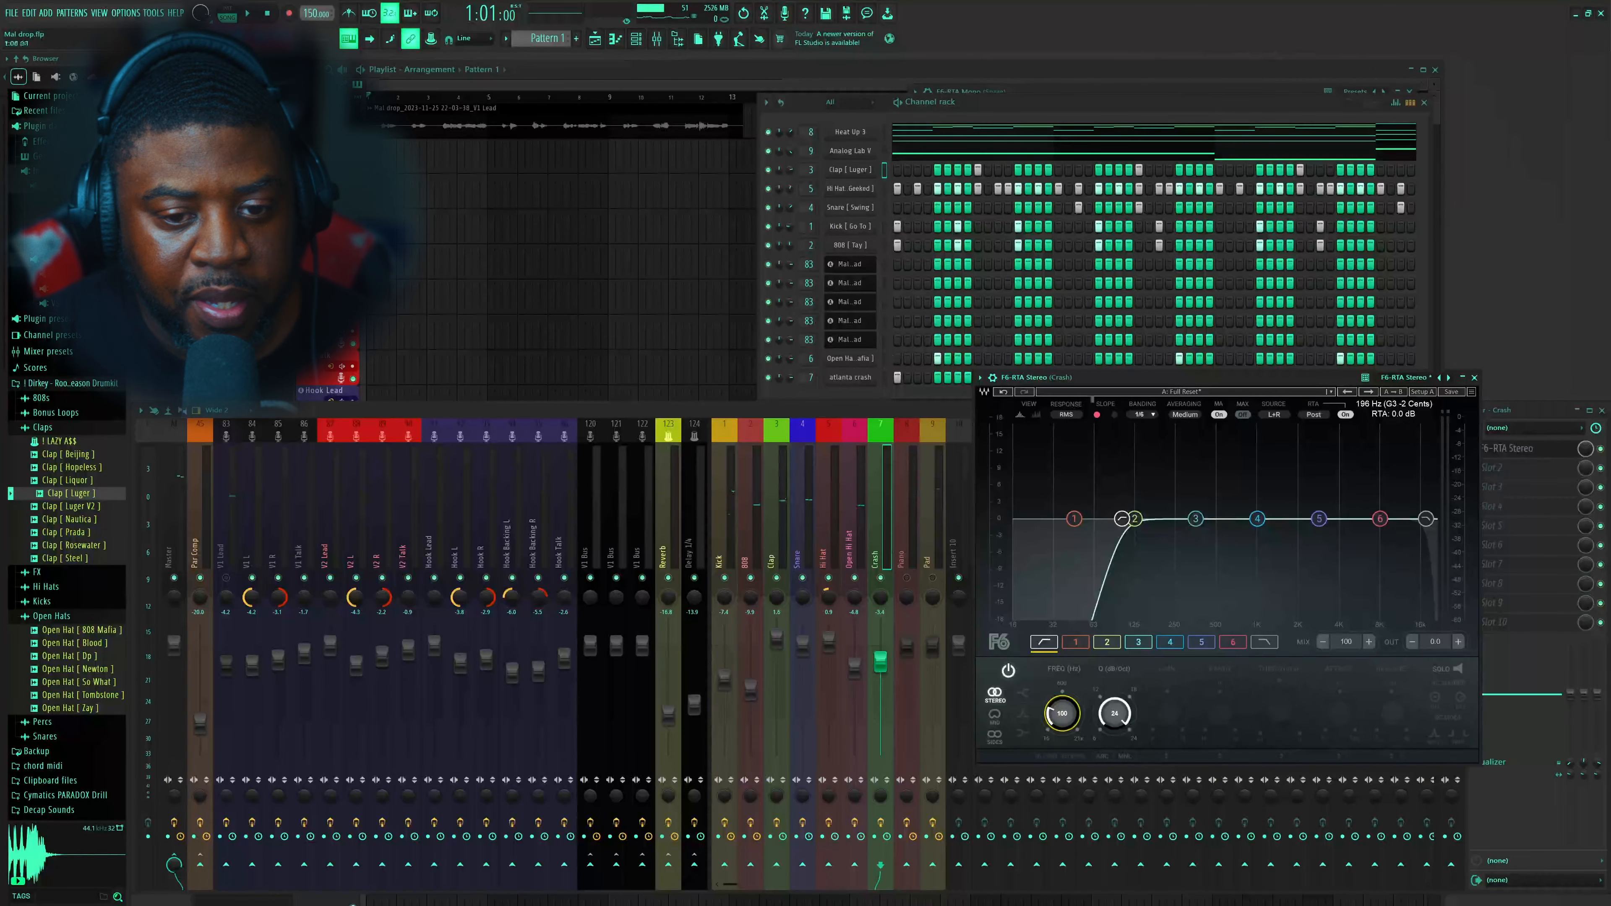
pyautogui.press('space')
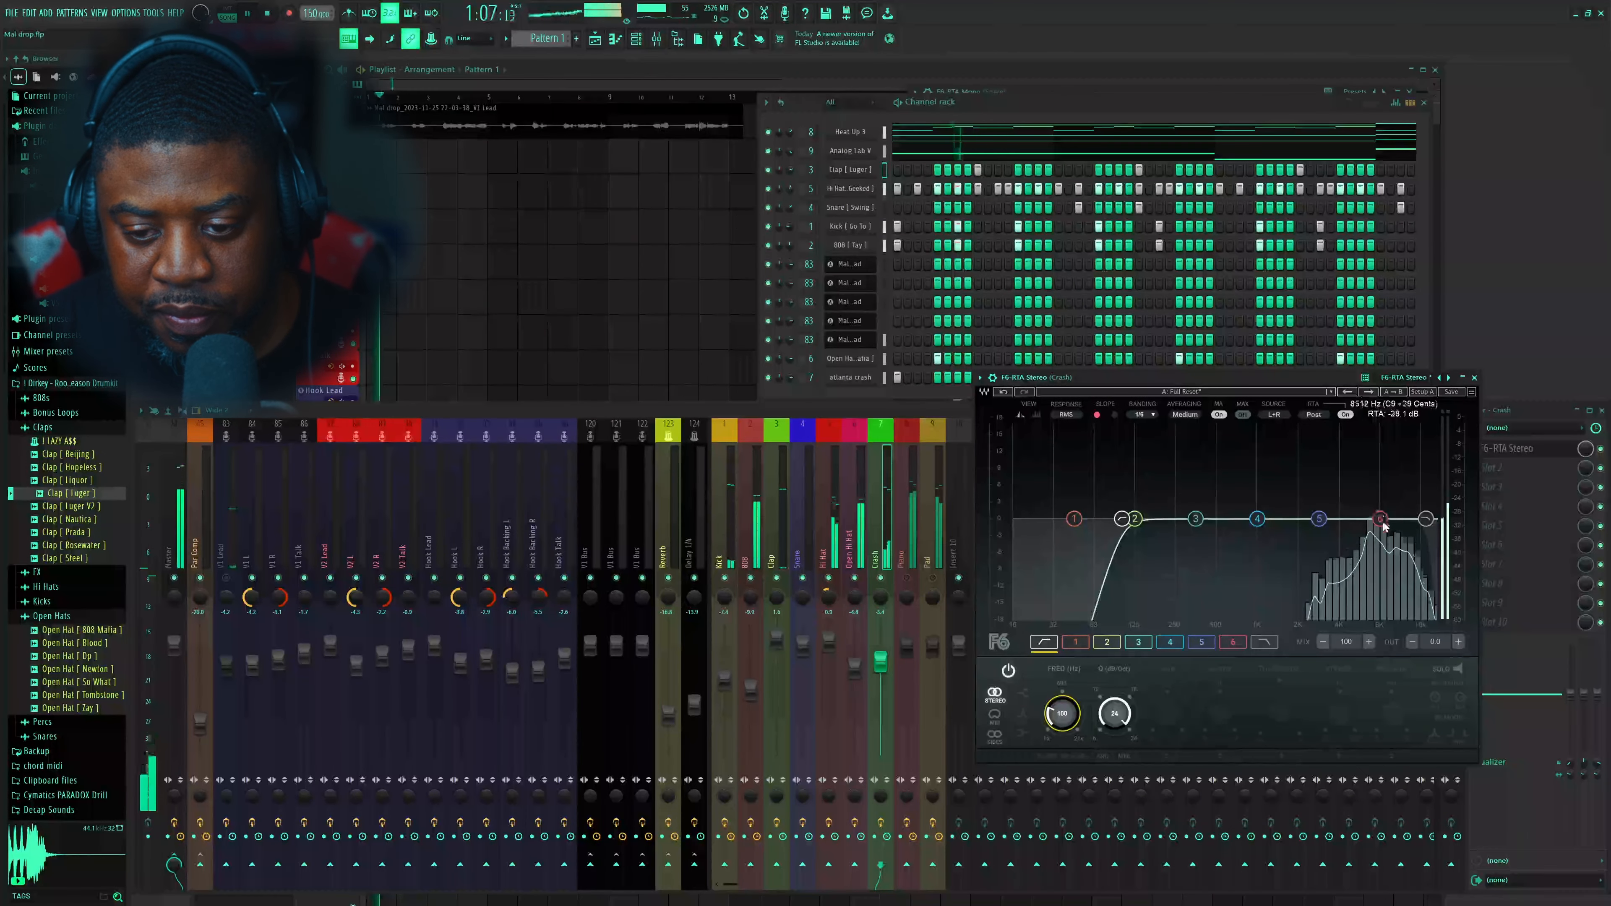
pyautogui.press('space')
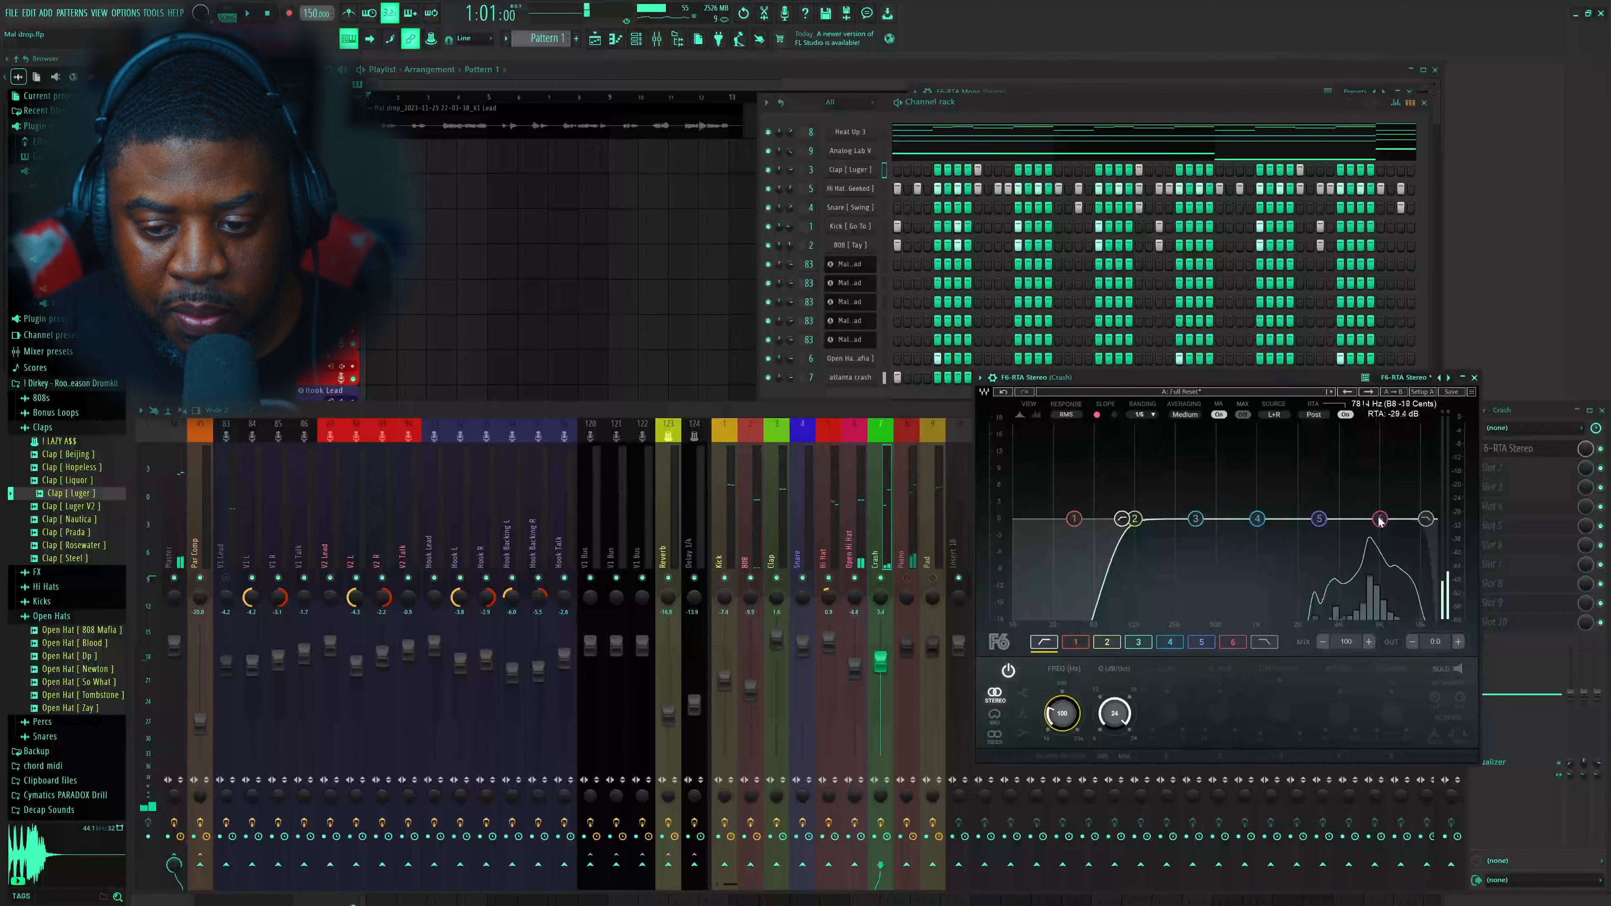
# Set band 6 of the Crash F6-RTA to a high shelf and boost the highs from about 5.4 kHz
pyautogui.click(1379, 519)
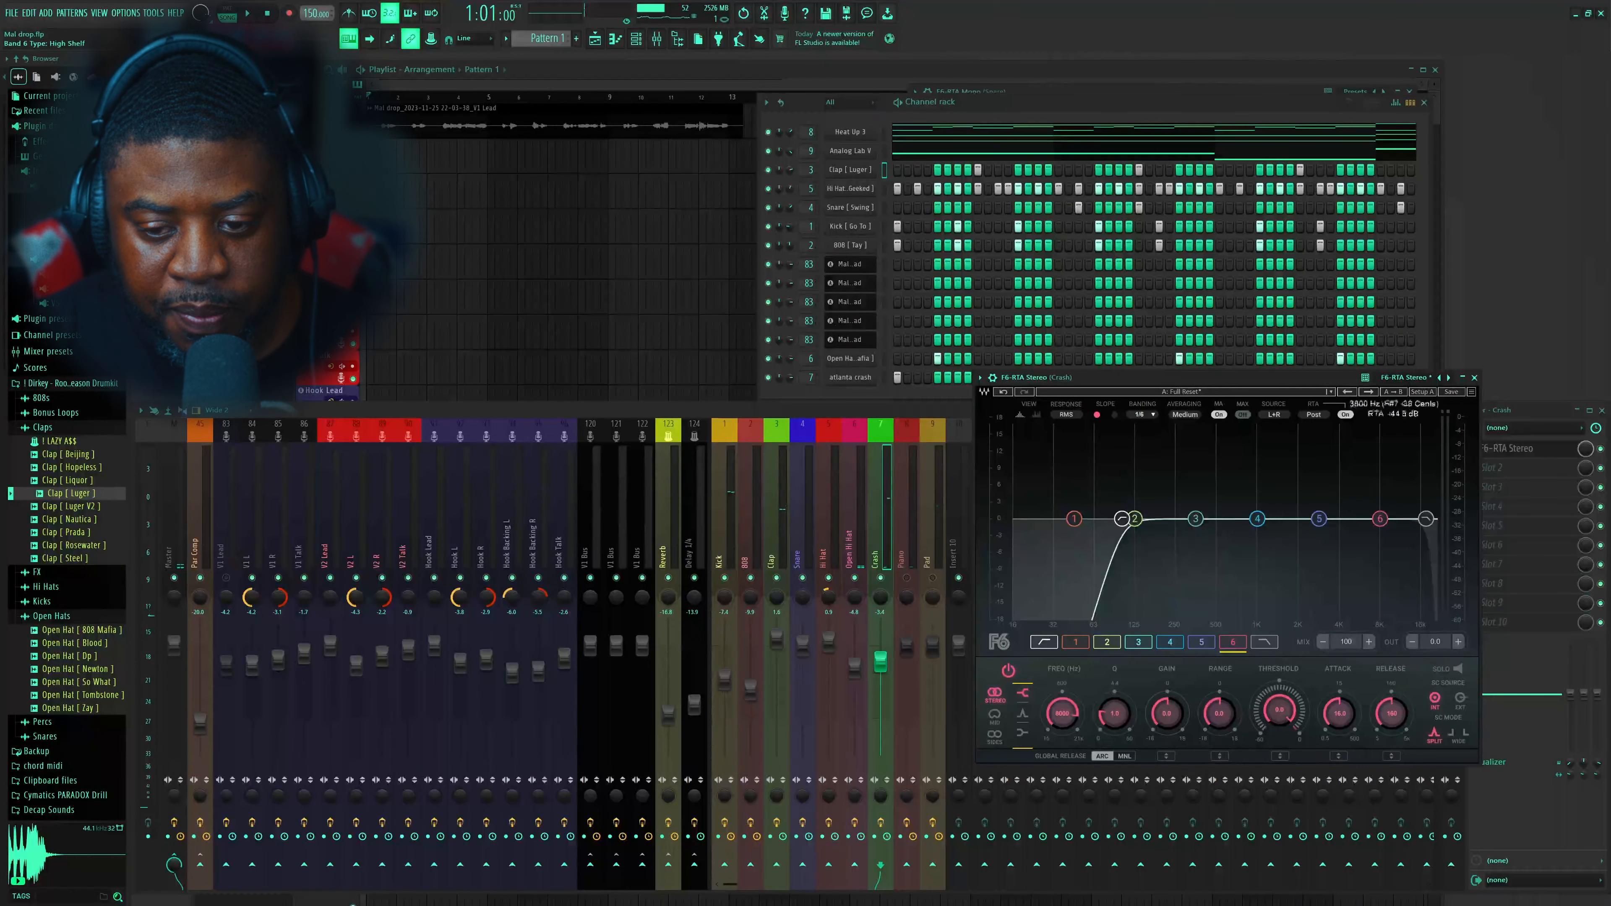
pyautogui.press('space')
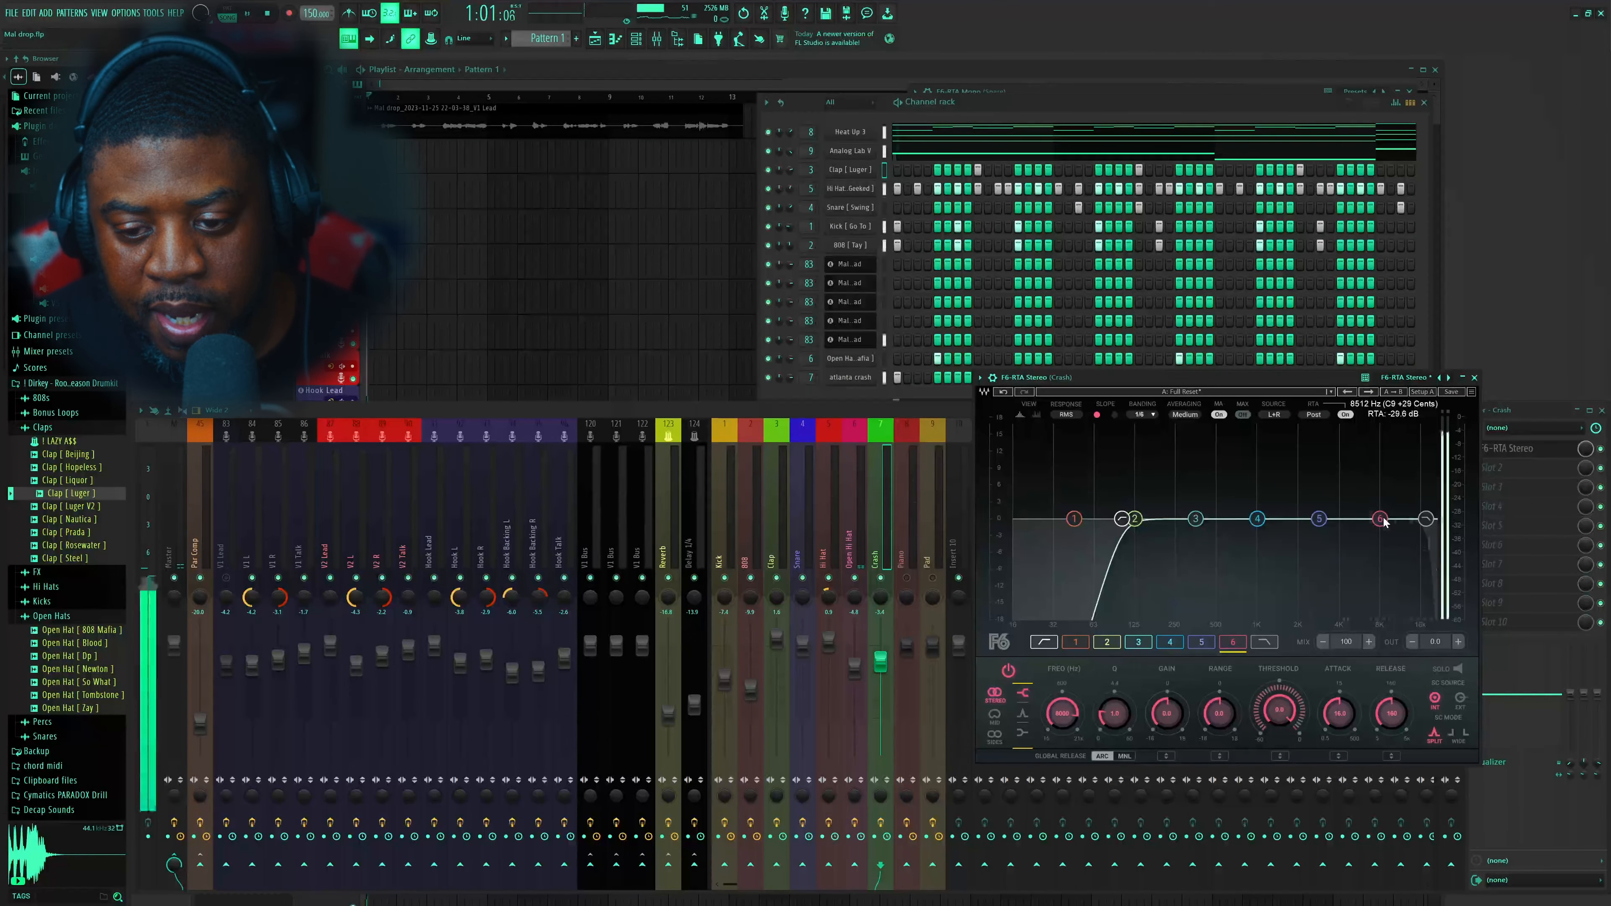
pyautogui.press('space')
pyautogui.moveTo(1381, 519); pyautogui.dragTo(1358, 503)
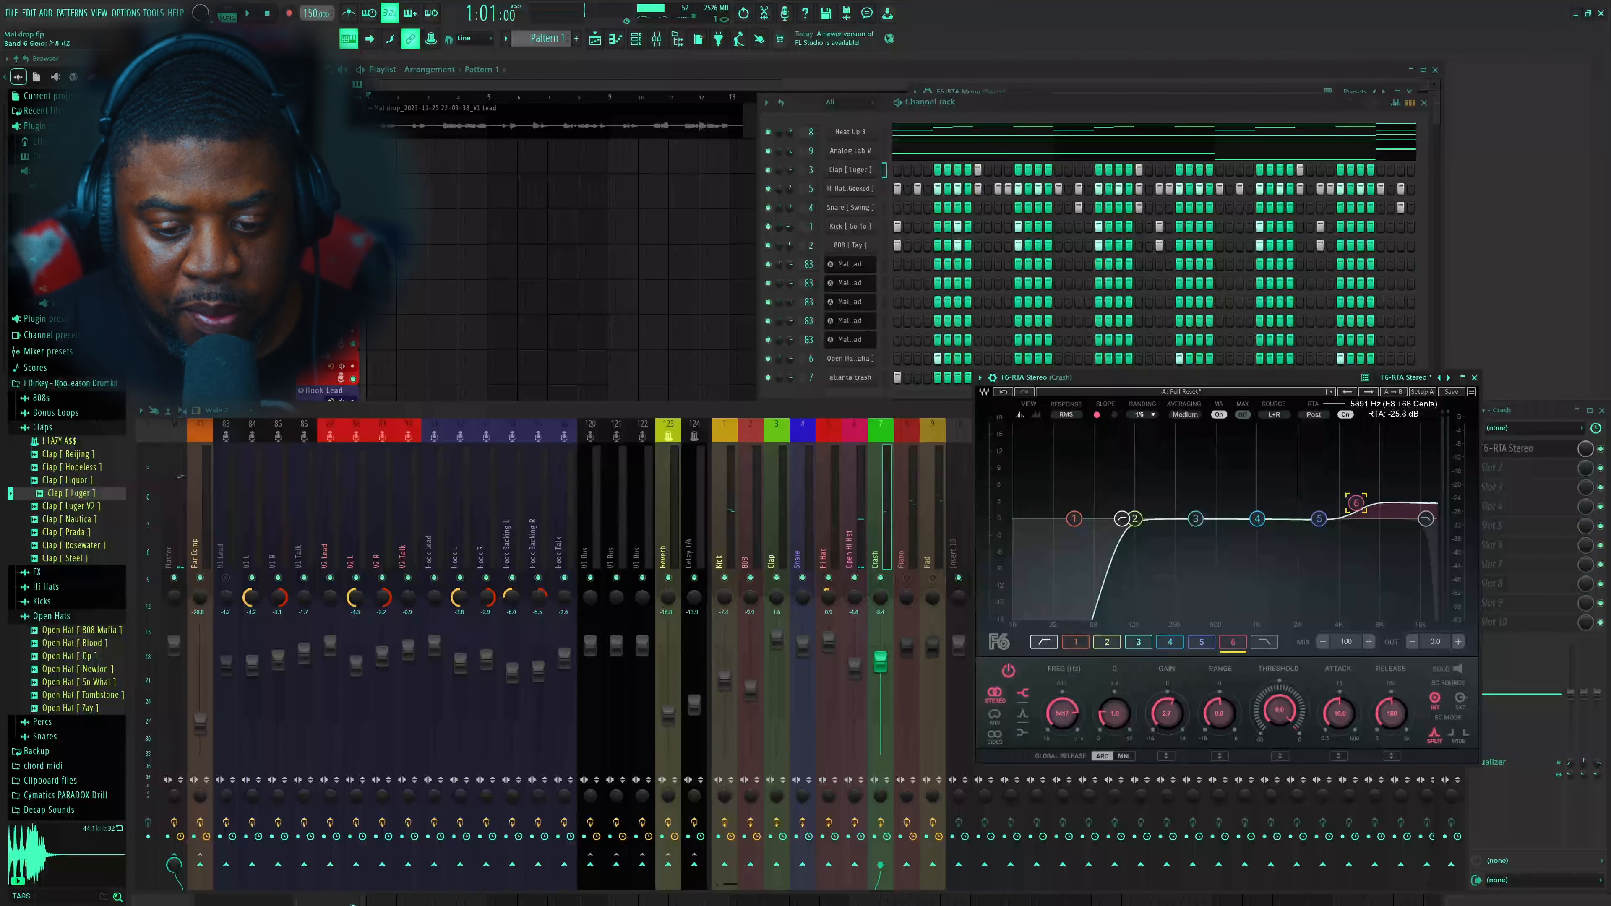
# Fine-tune the Crash high shelf to about 3.4 dB near 5 kHz during playback, and close the equalizer window
pyautogui.press('space')
pyautogui.moveTo(1353, 502); pyautogui.dragTo(1350, 498)
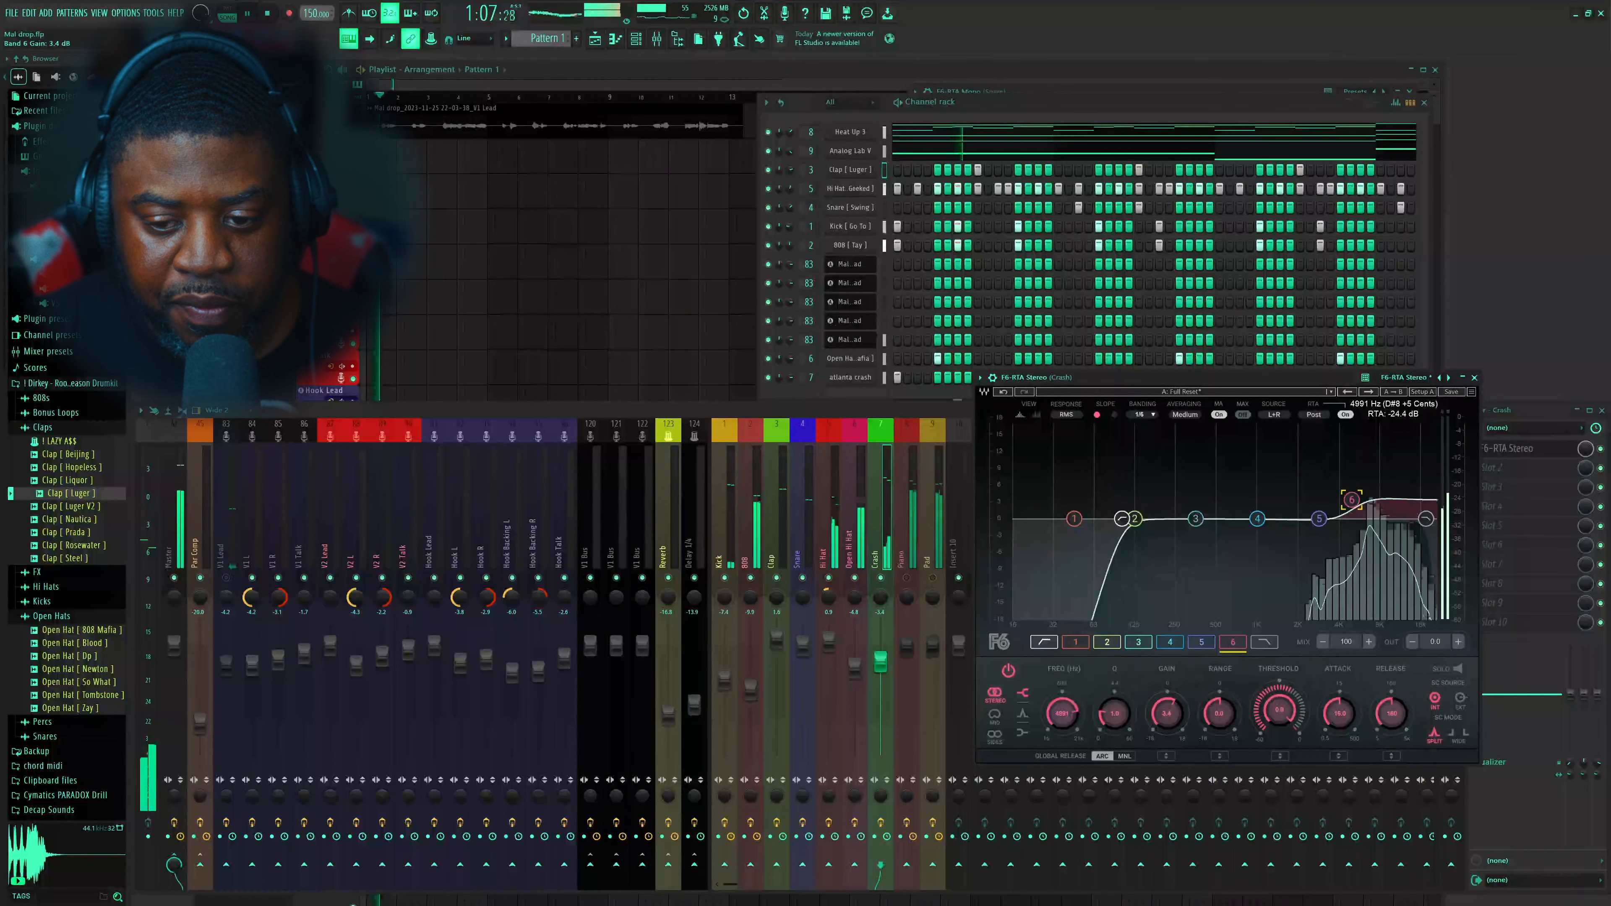
pyautogui.press('space')
pyautogui.press('space')
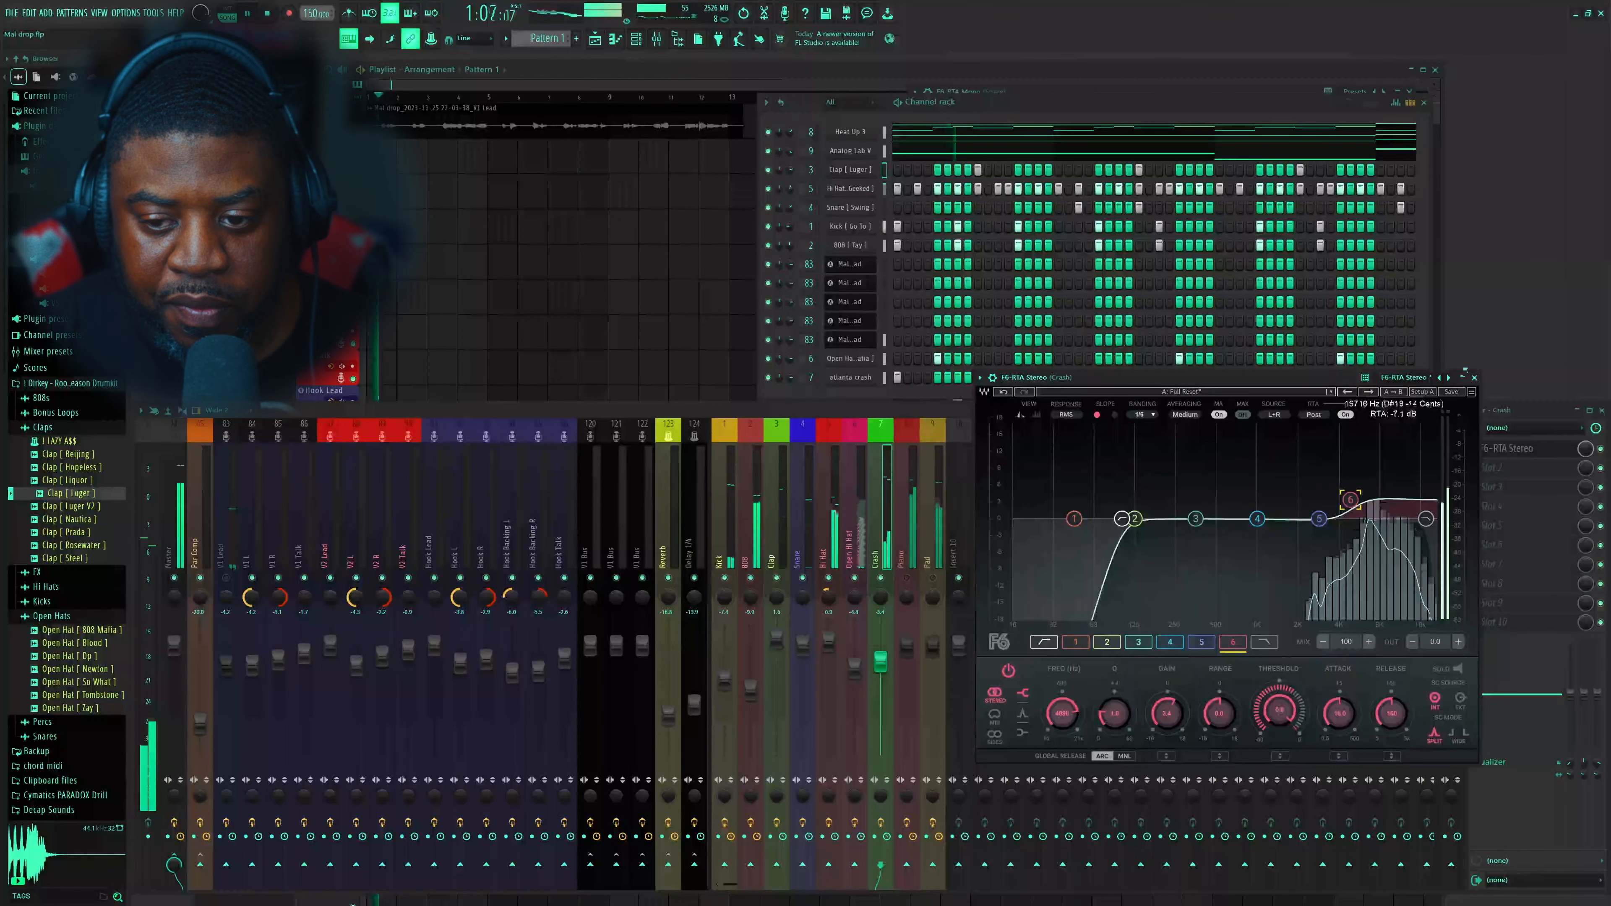
pyautogui.press('space')
pyautogui.click(1474, 378)
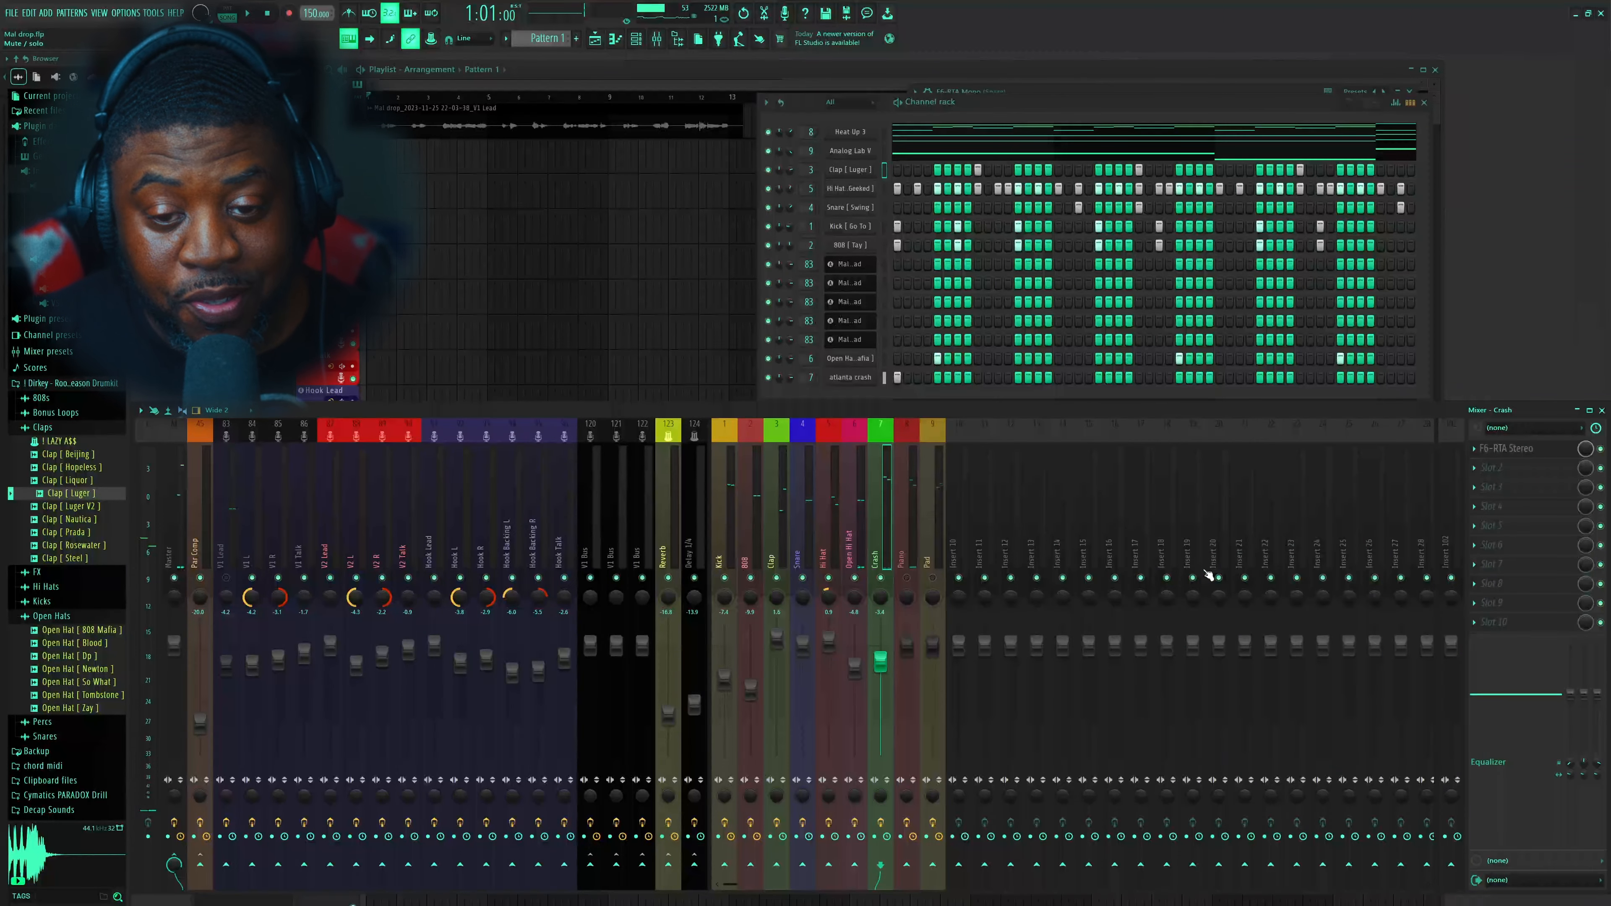
# Open the bypassed F6-RTA Stereo on the Piano mixer track and play the song briefly
pyautogui.click(912, 546)
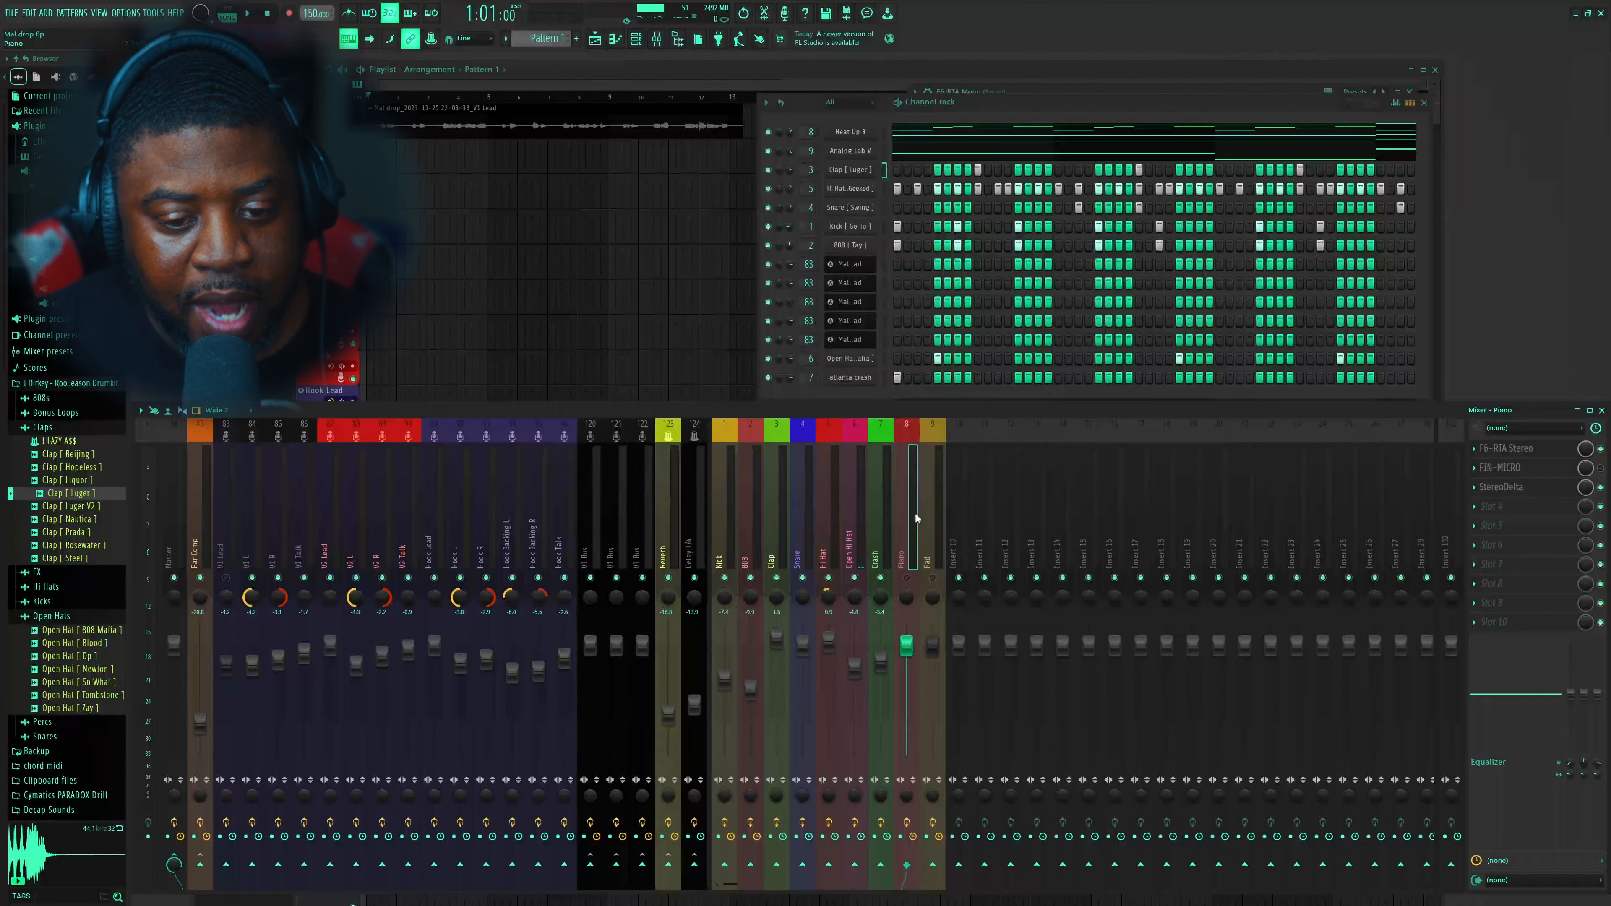
pyautogui.click(1515, 450)
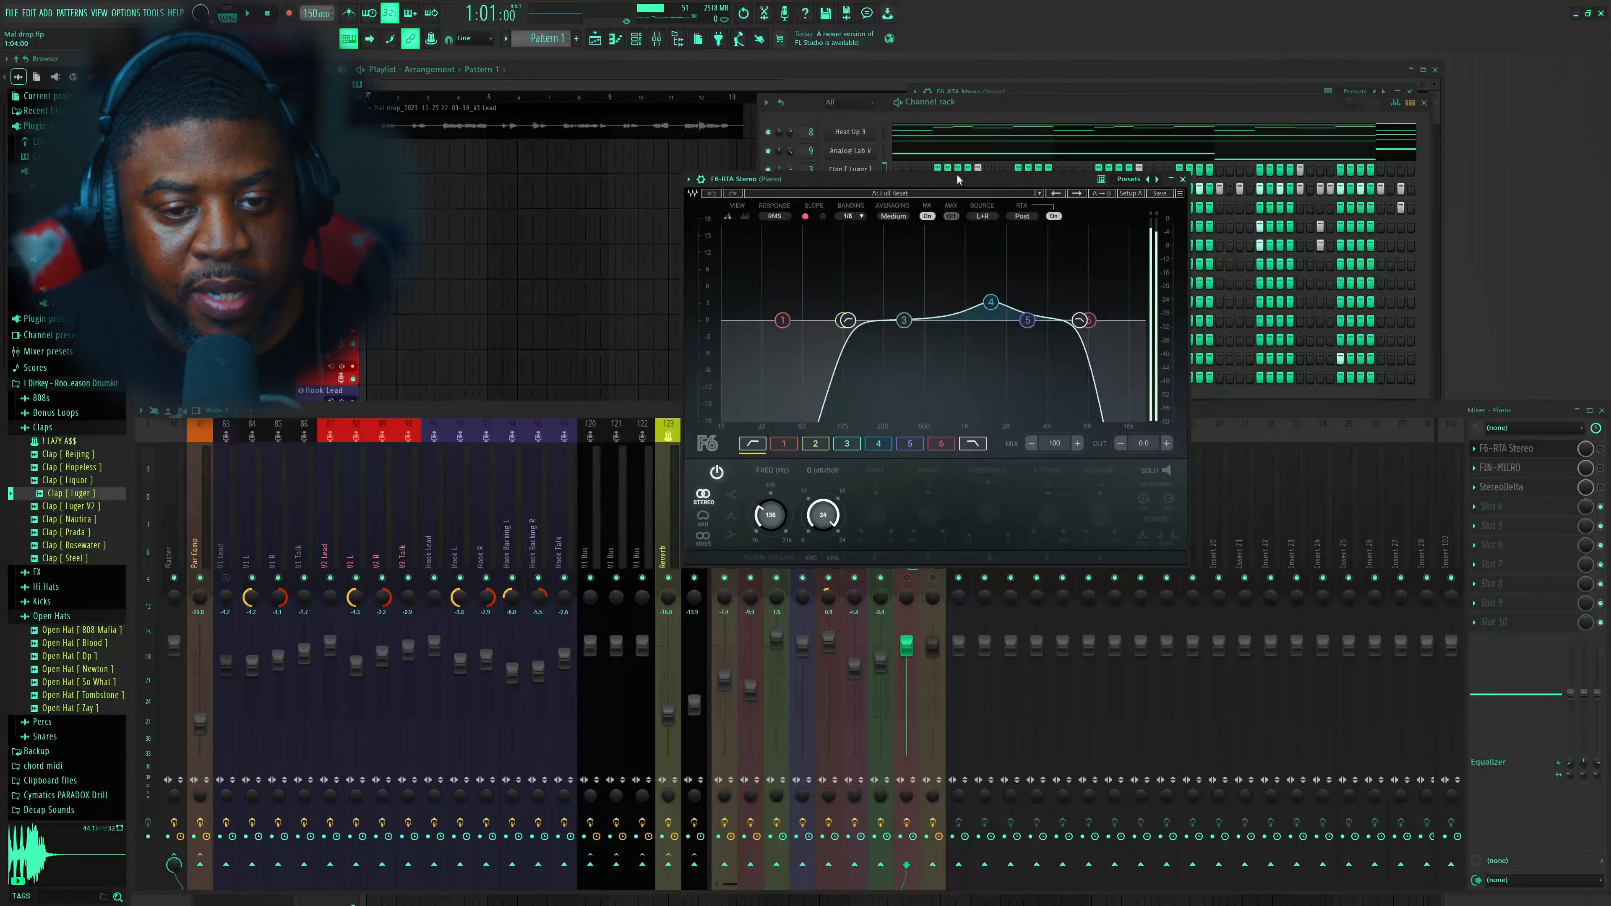
pyautogui.moveTo(957, 176); pyautogui.dragTo(1114, 93)
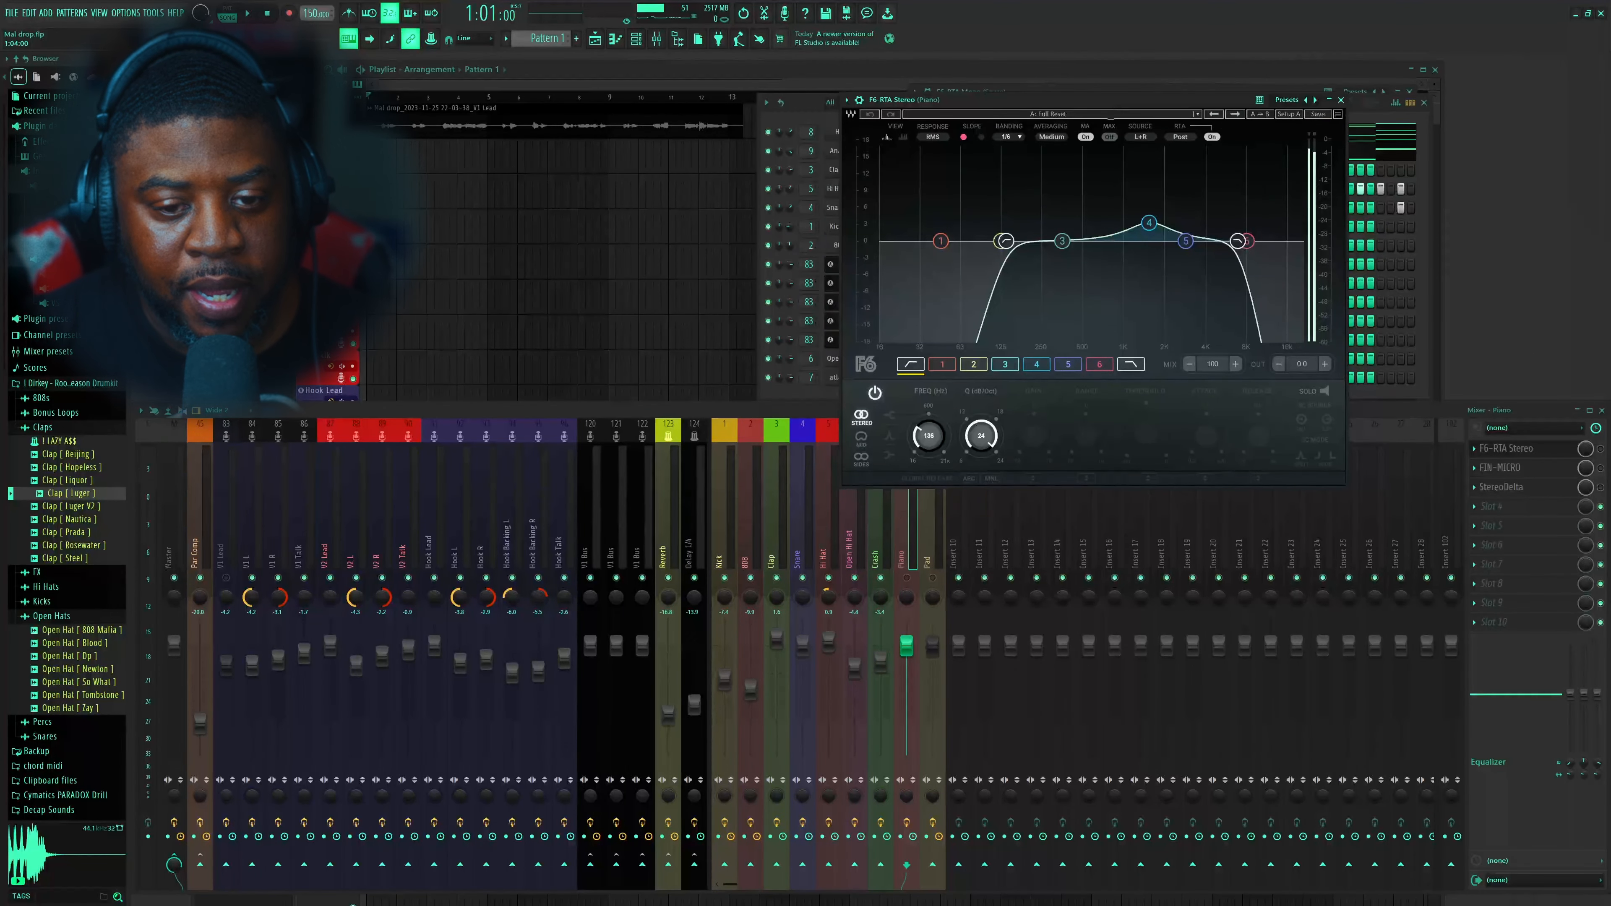
pyautogui.press('space')
pyautogui.click(906, 578)
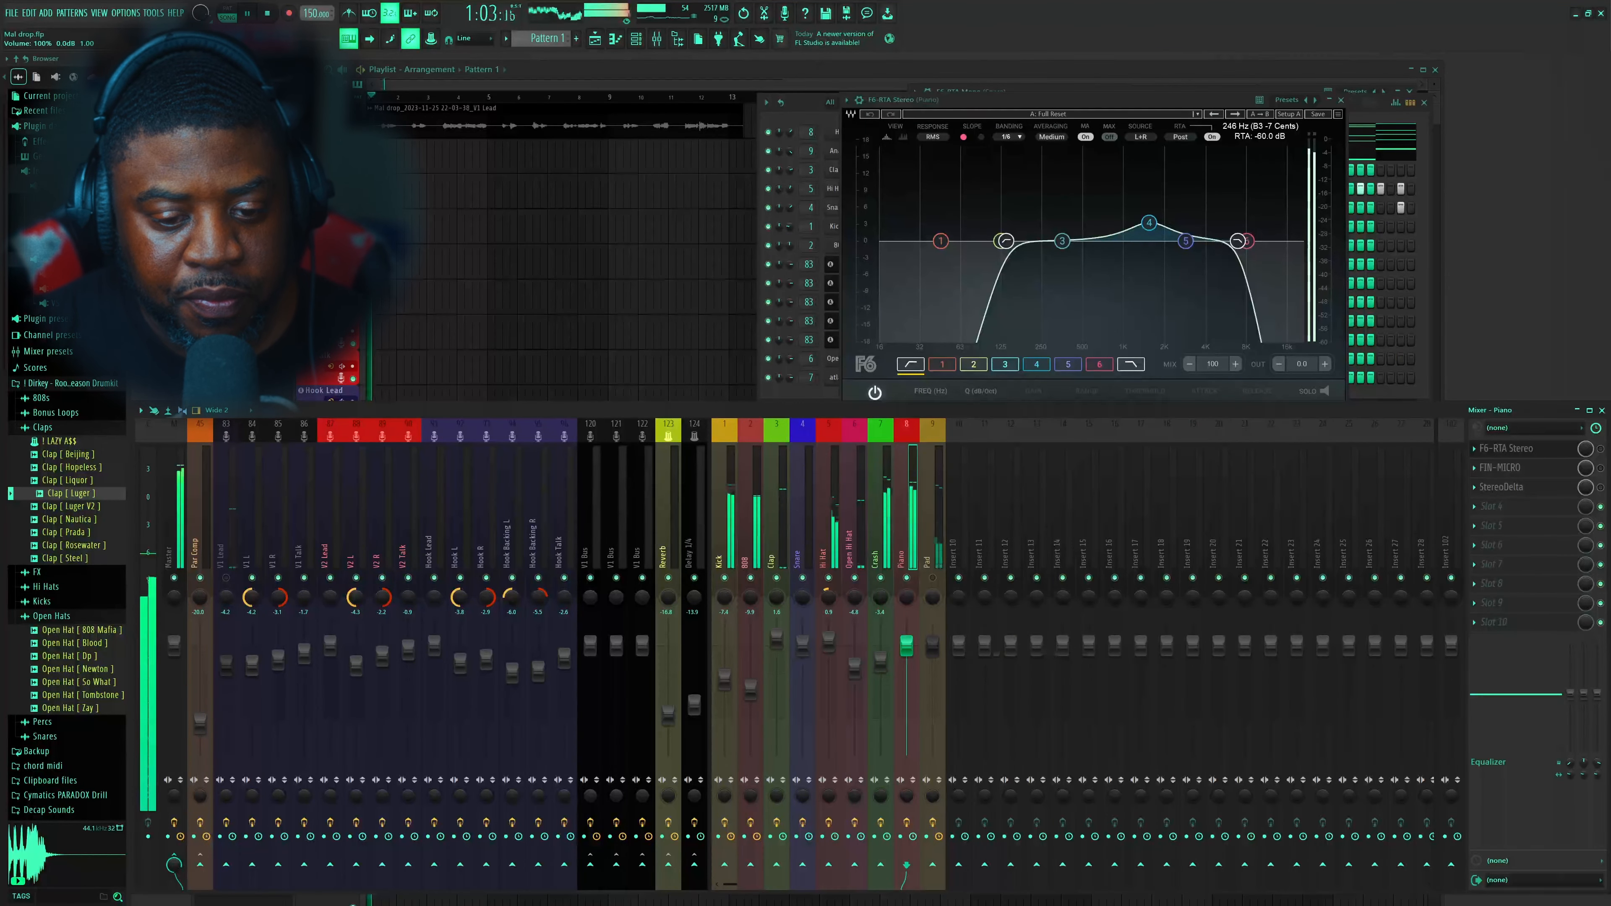
pyautogui.press('space')
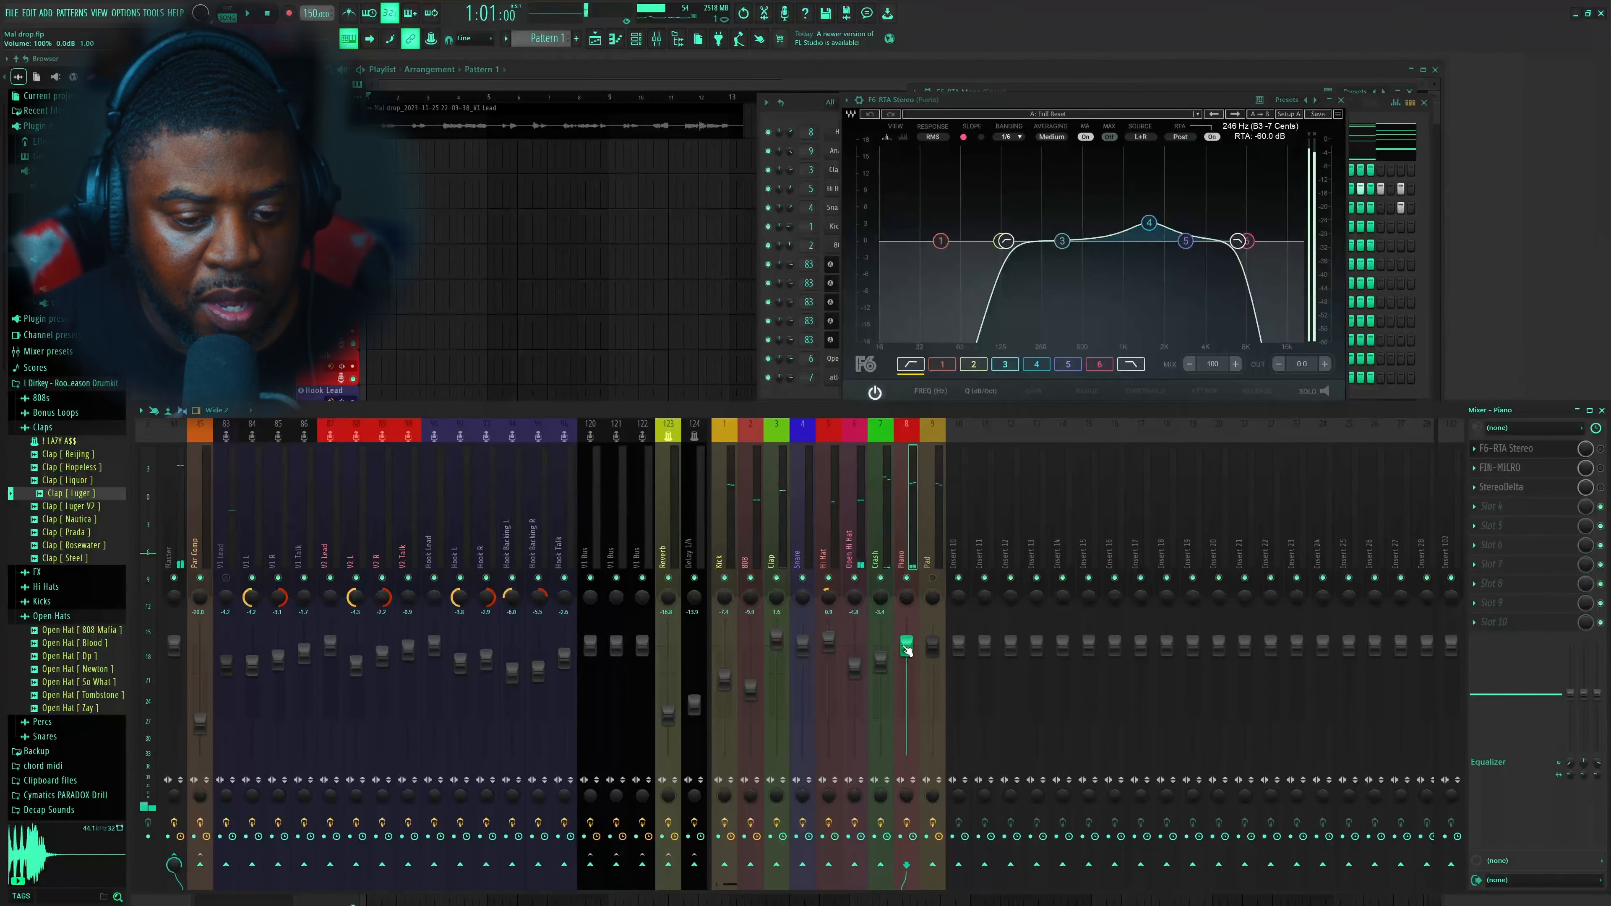
# Mute the drum mixer tracks from Kick to Crash, listen to the melody without them, and close the Piano F6-RTA window
pyautogui.click(725, 577)
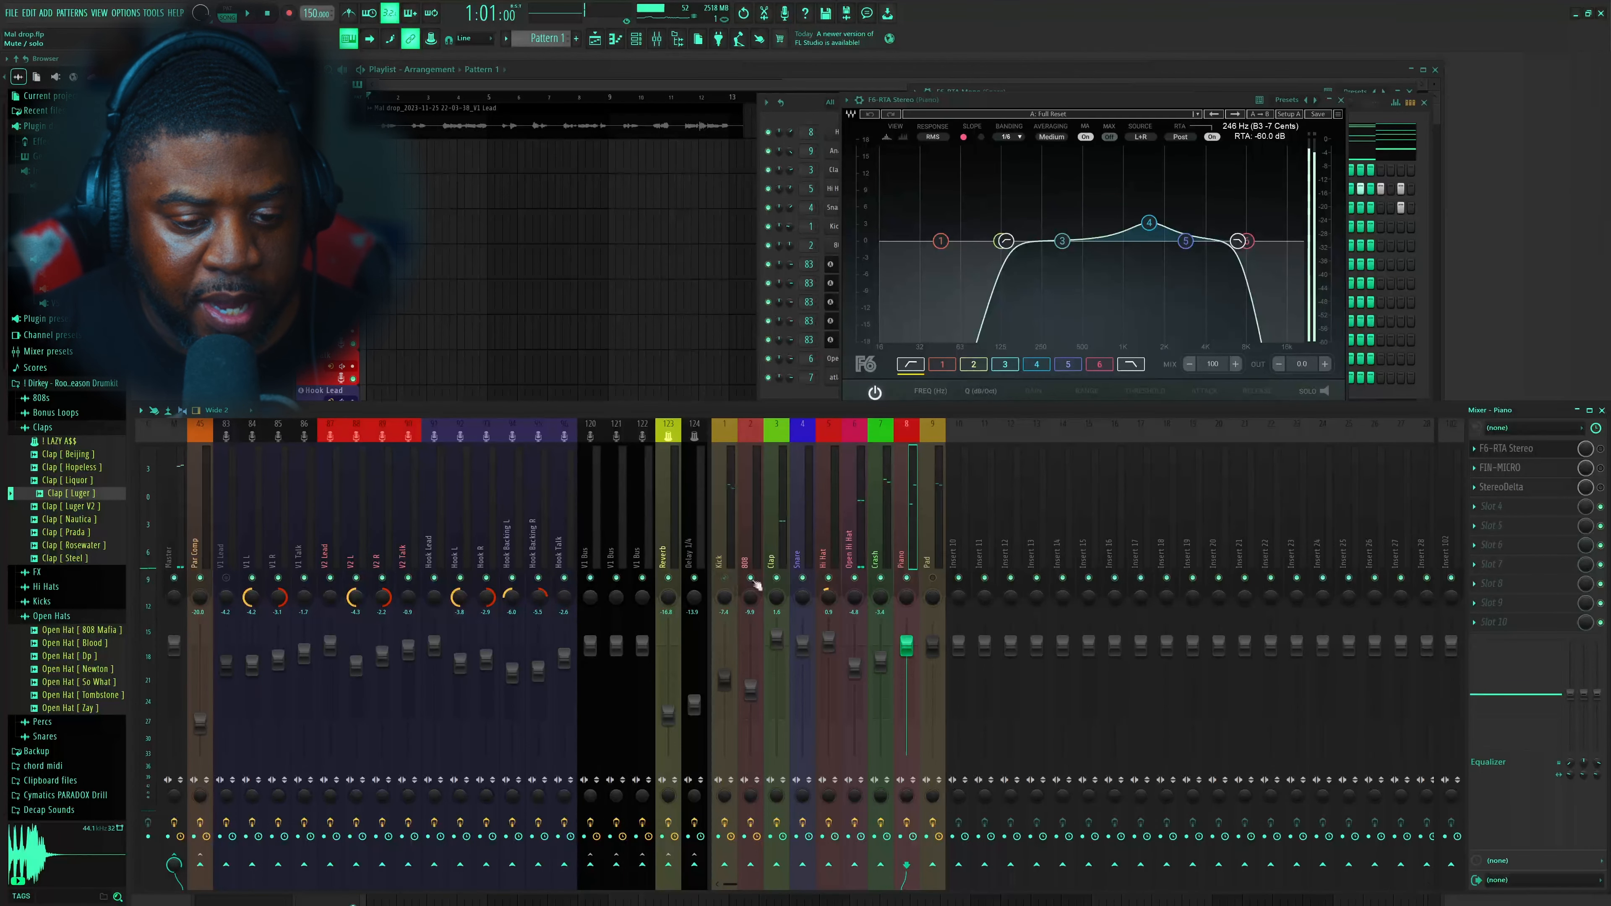
pyautogui.click(777, 579)
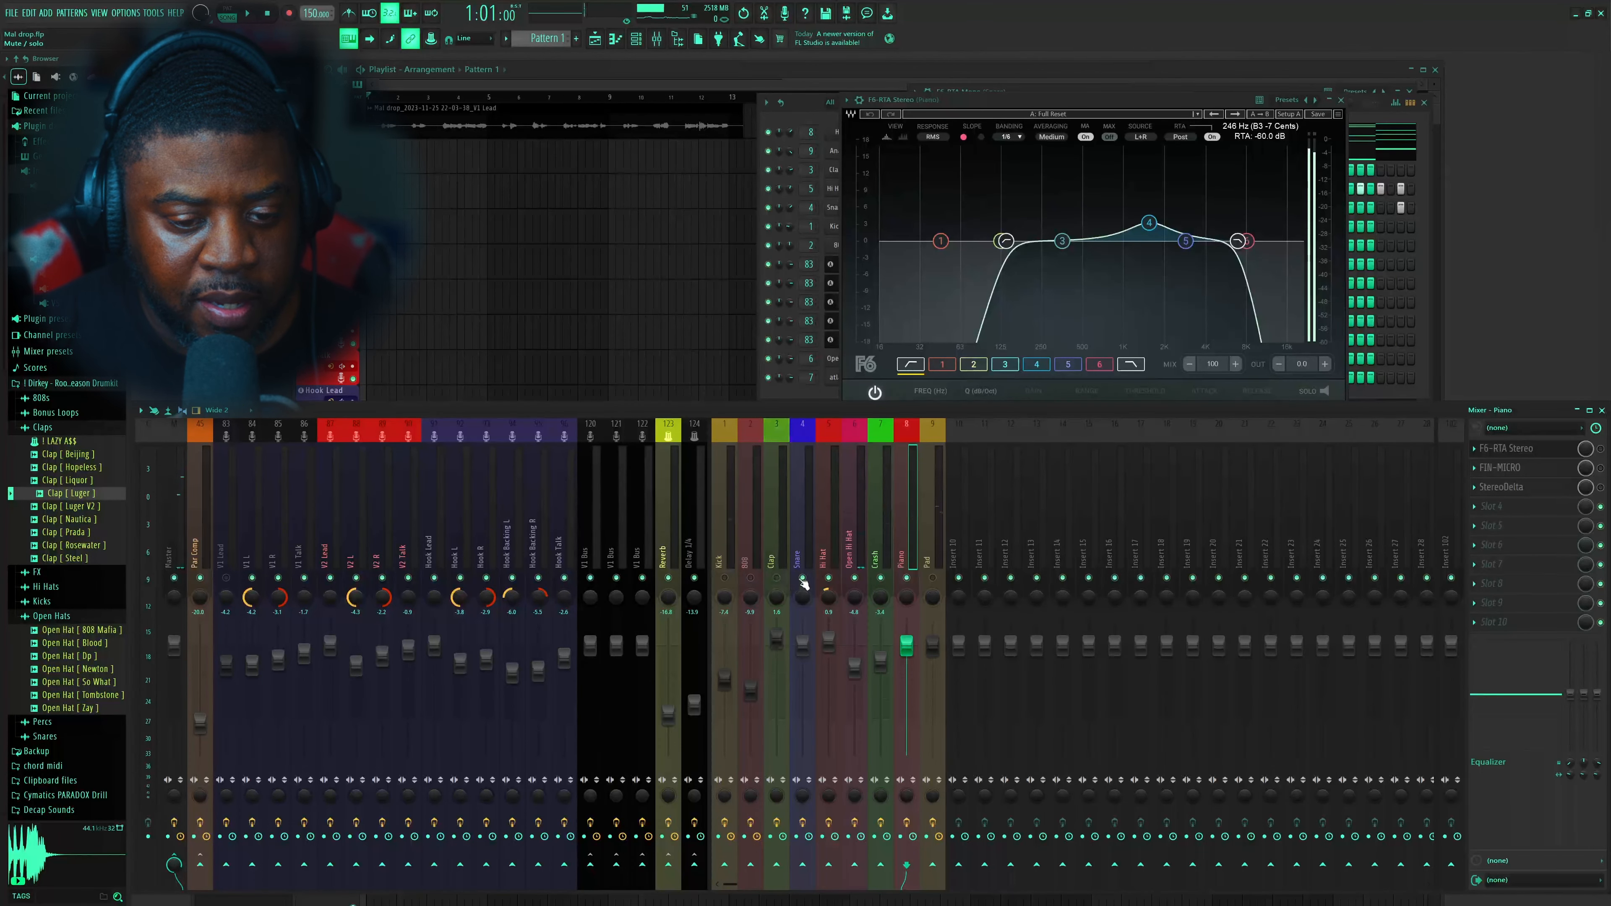
pyautogui.click(880, 577)
pyautogui.press('space')
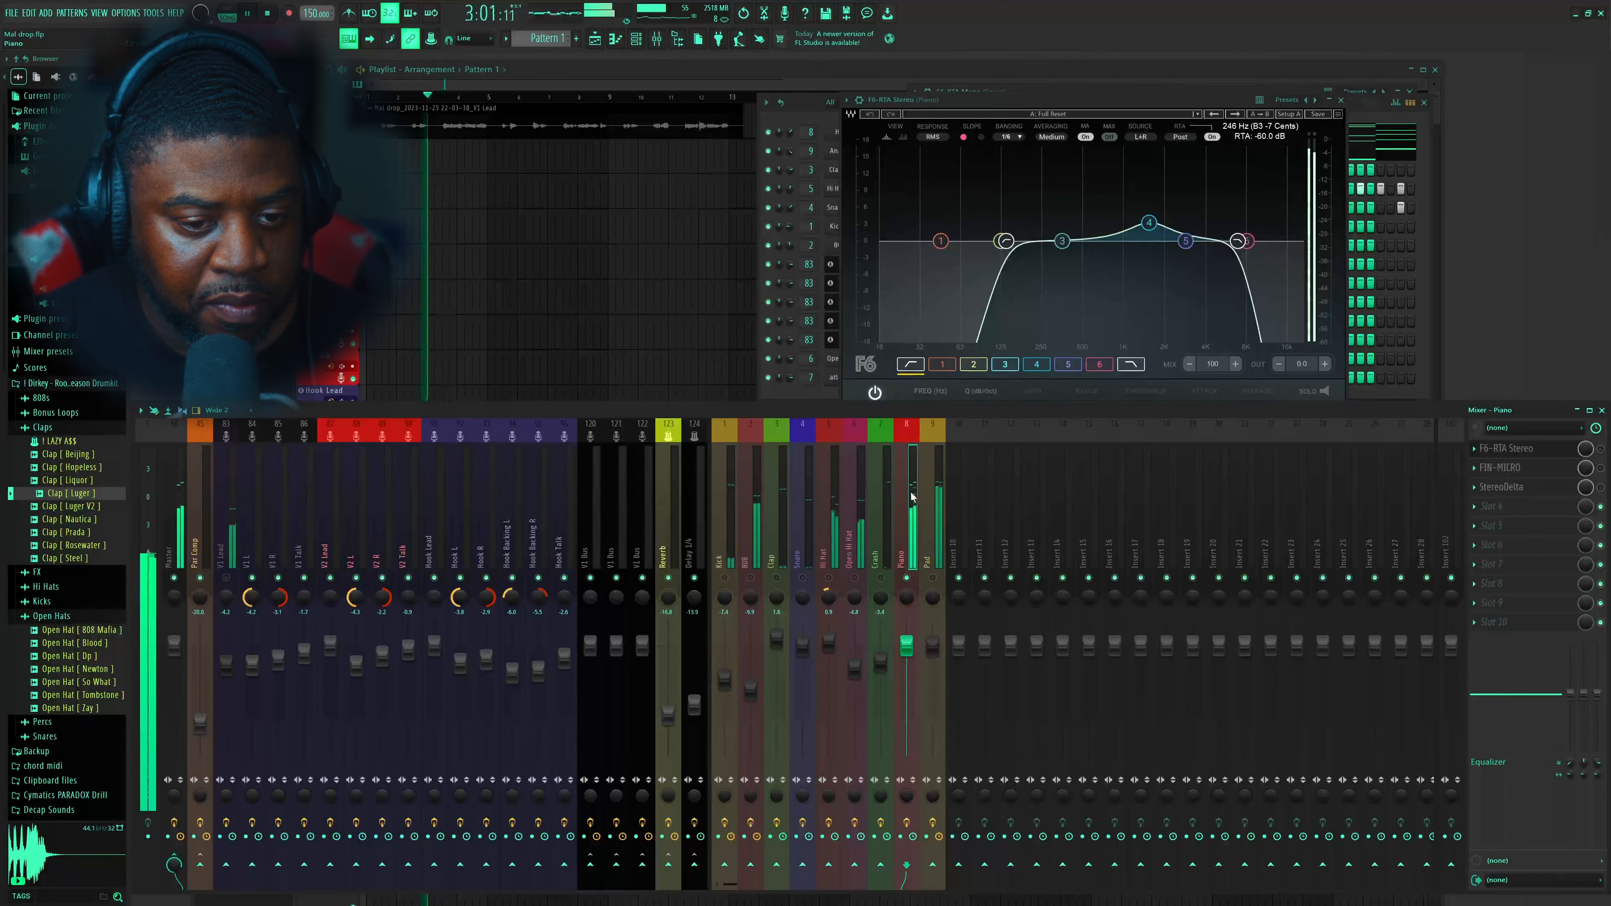
pyautogui.click(1341, 100)
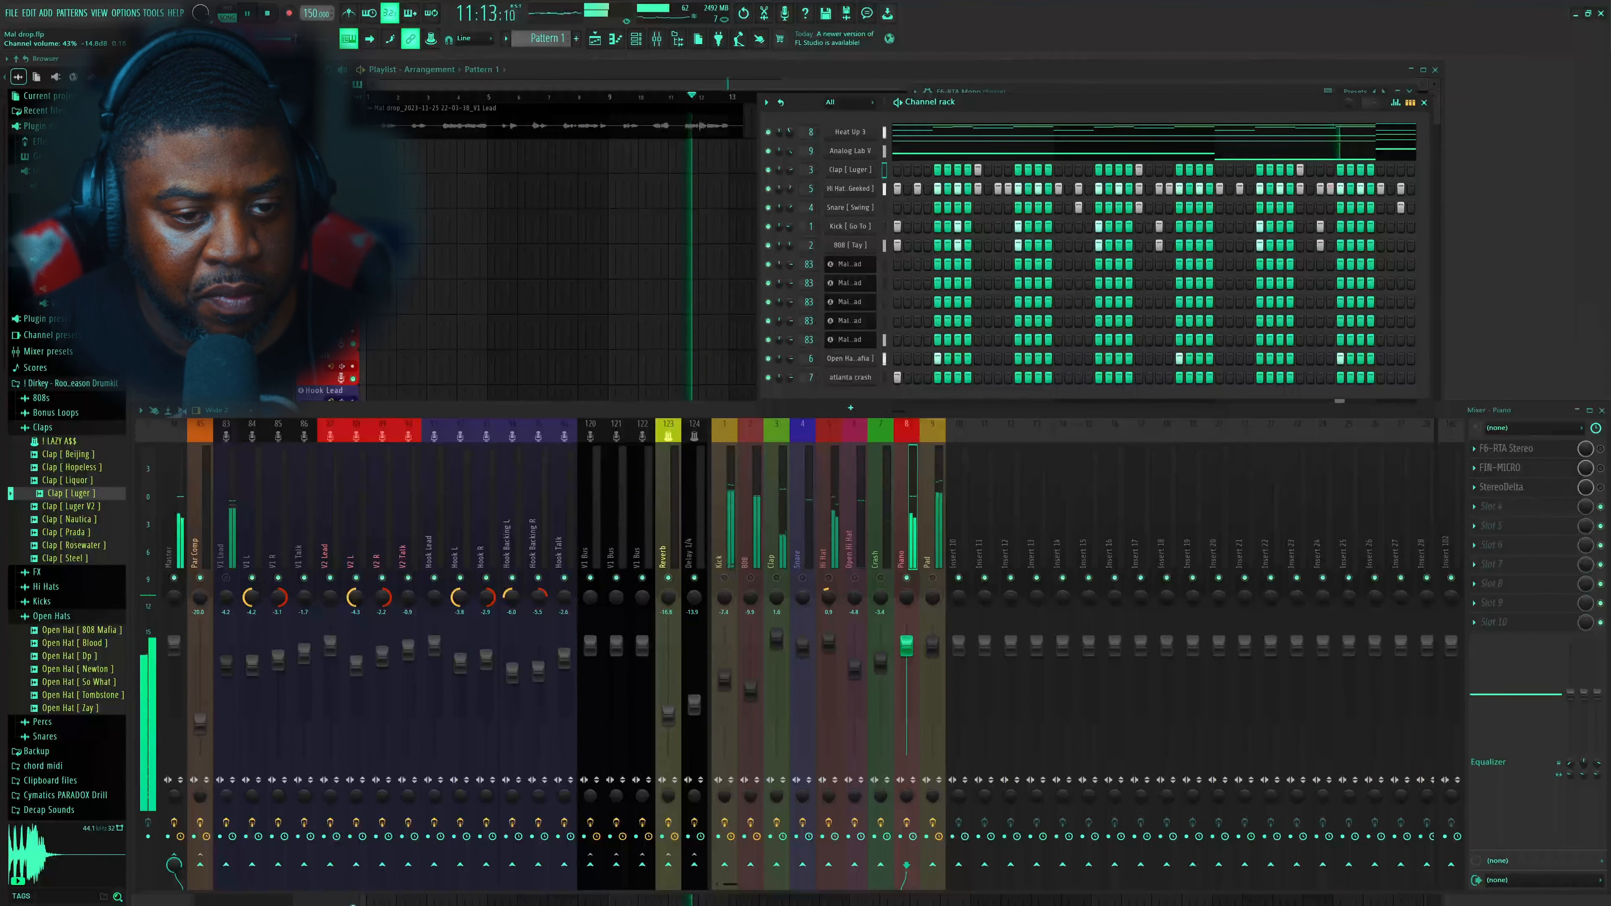
pyautogui.press('space')
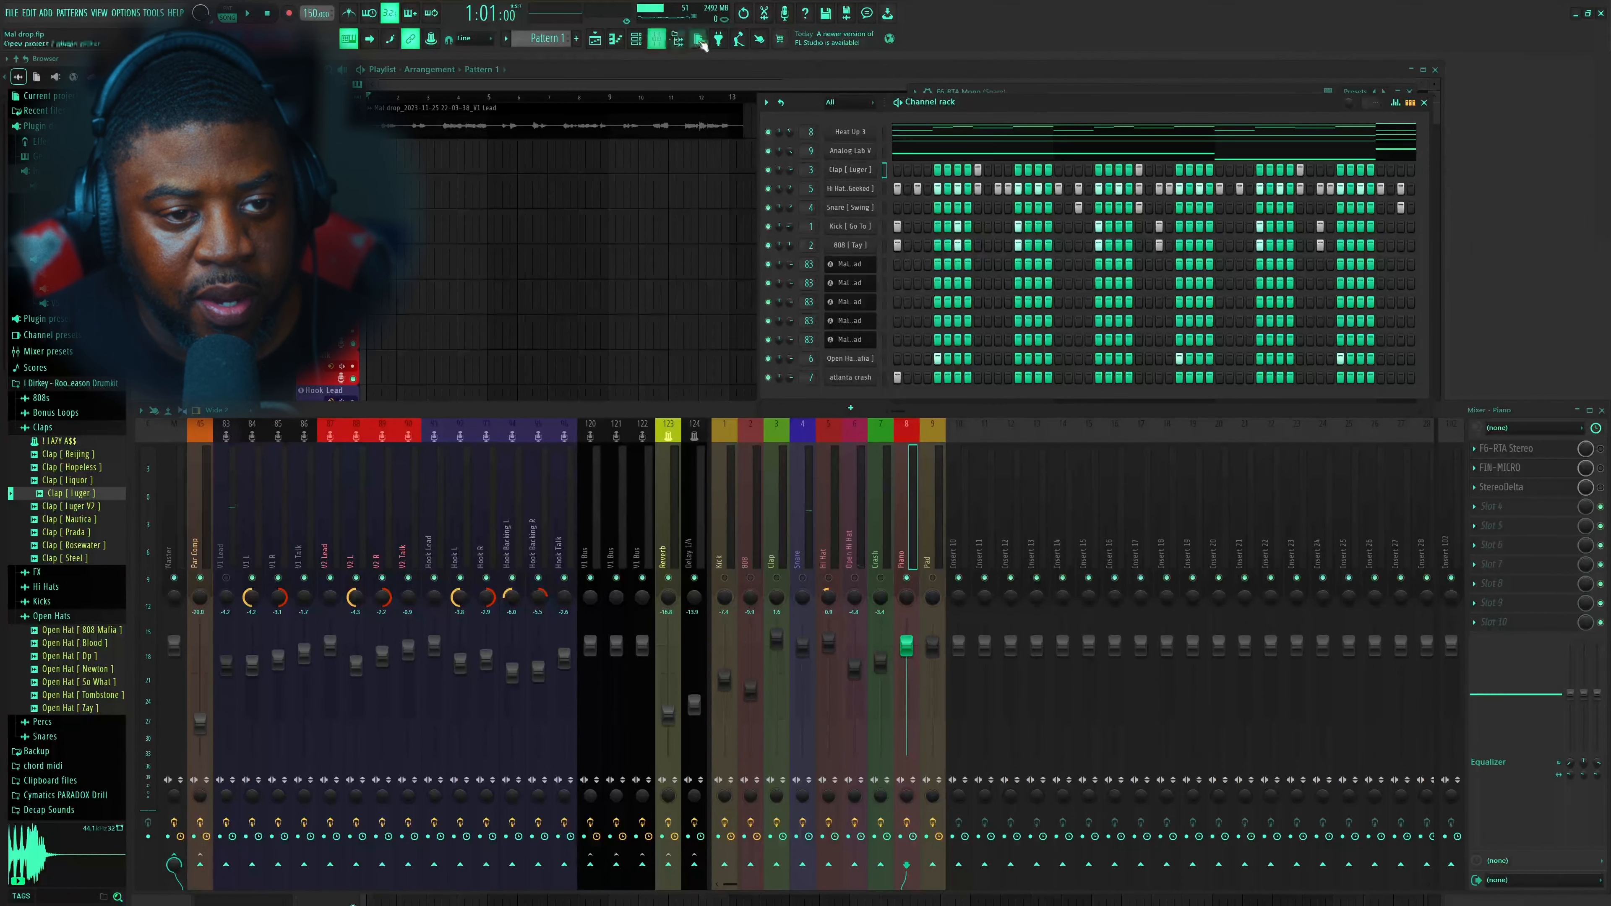
pyautogui.click(636, 43)
pyautogui.click(637, 44)
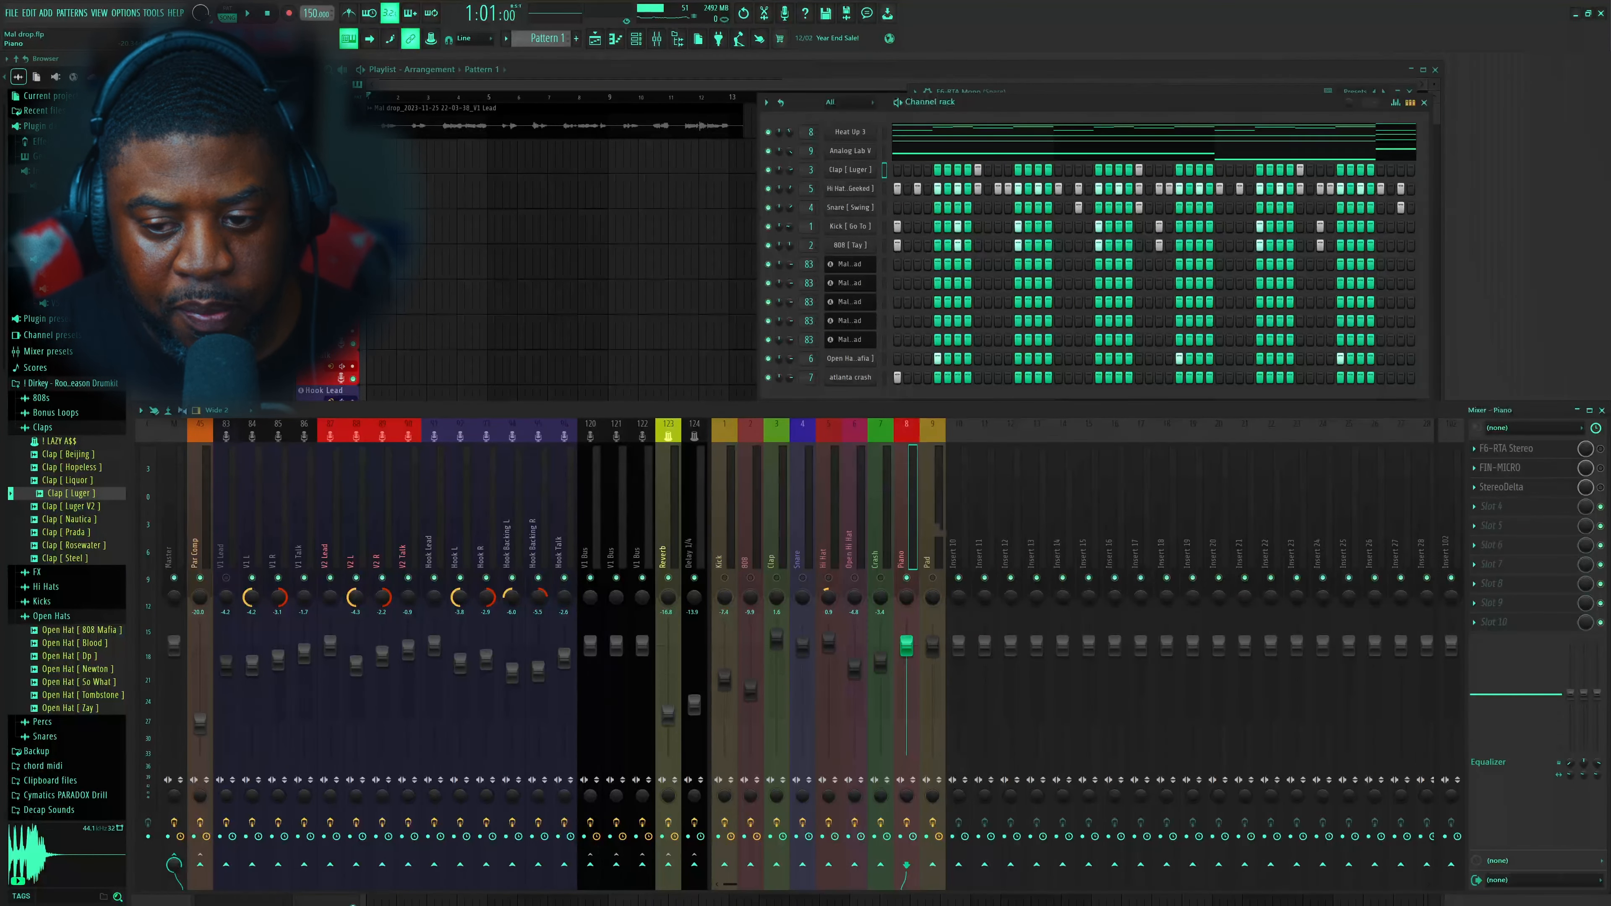
# Enable F6-RTA Stereo on the Piano track, listen to the equalized melody, and close its window
pyautogui.click(1527, 455)
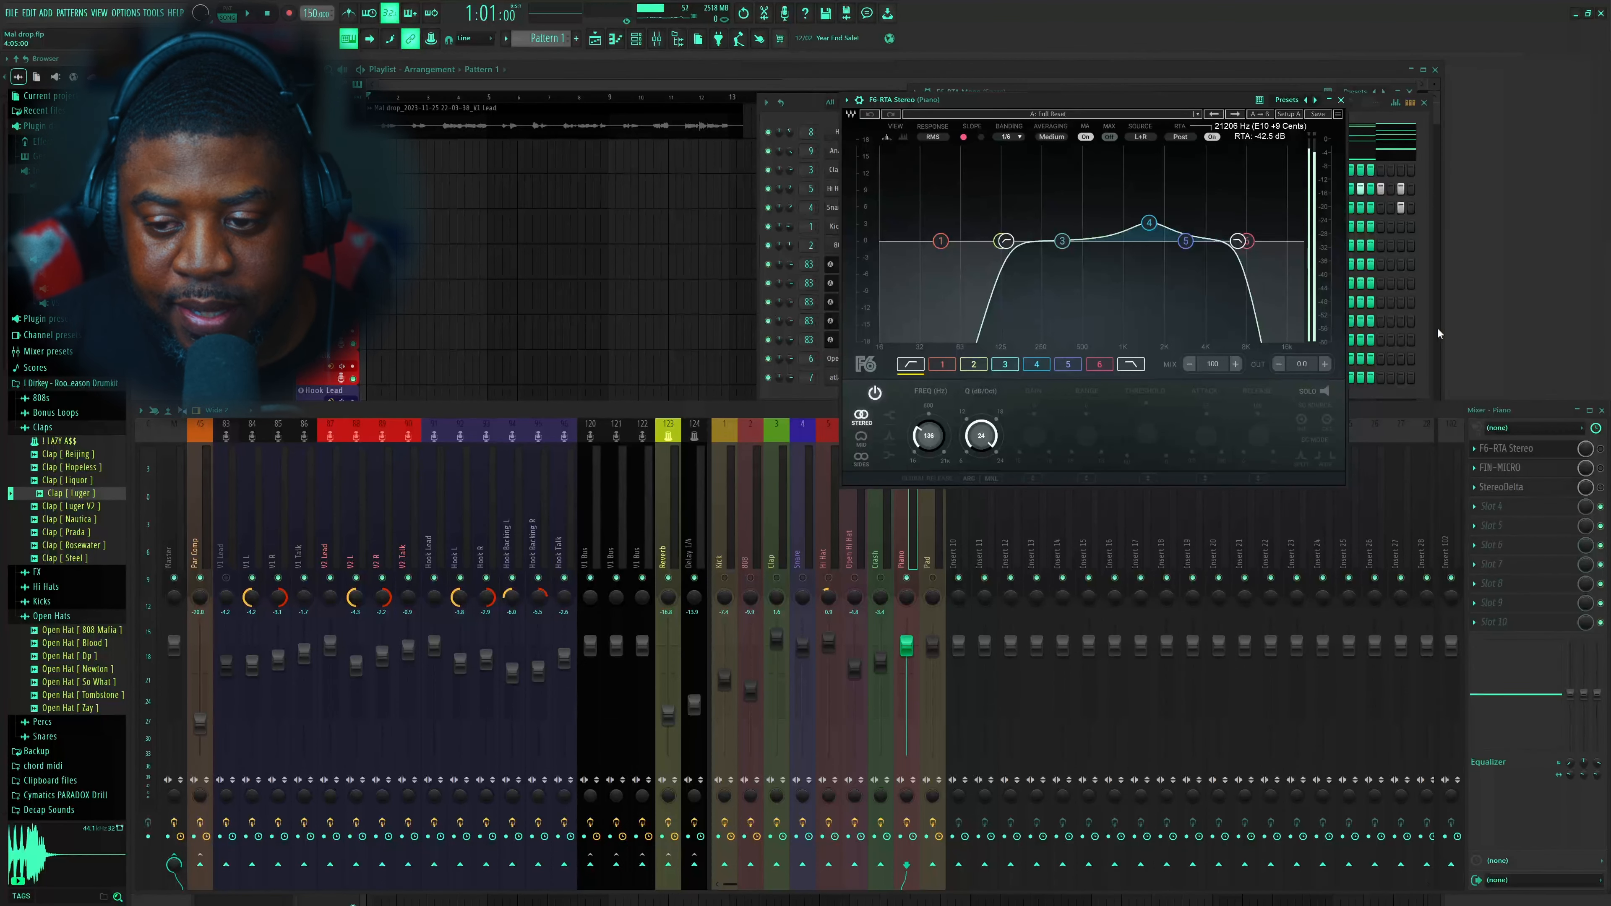
pyautogui.click(1602, 450)
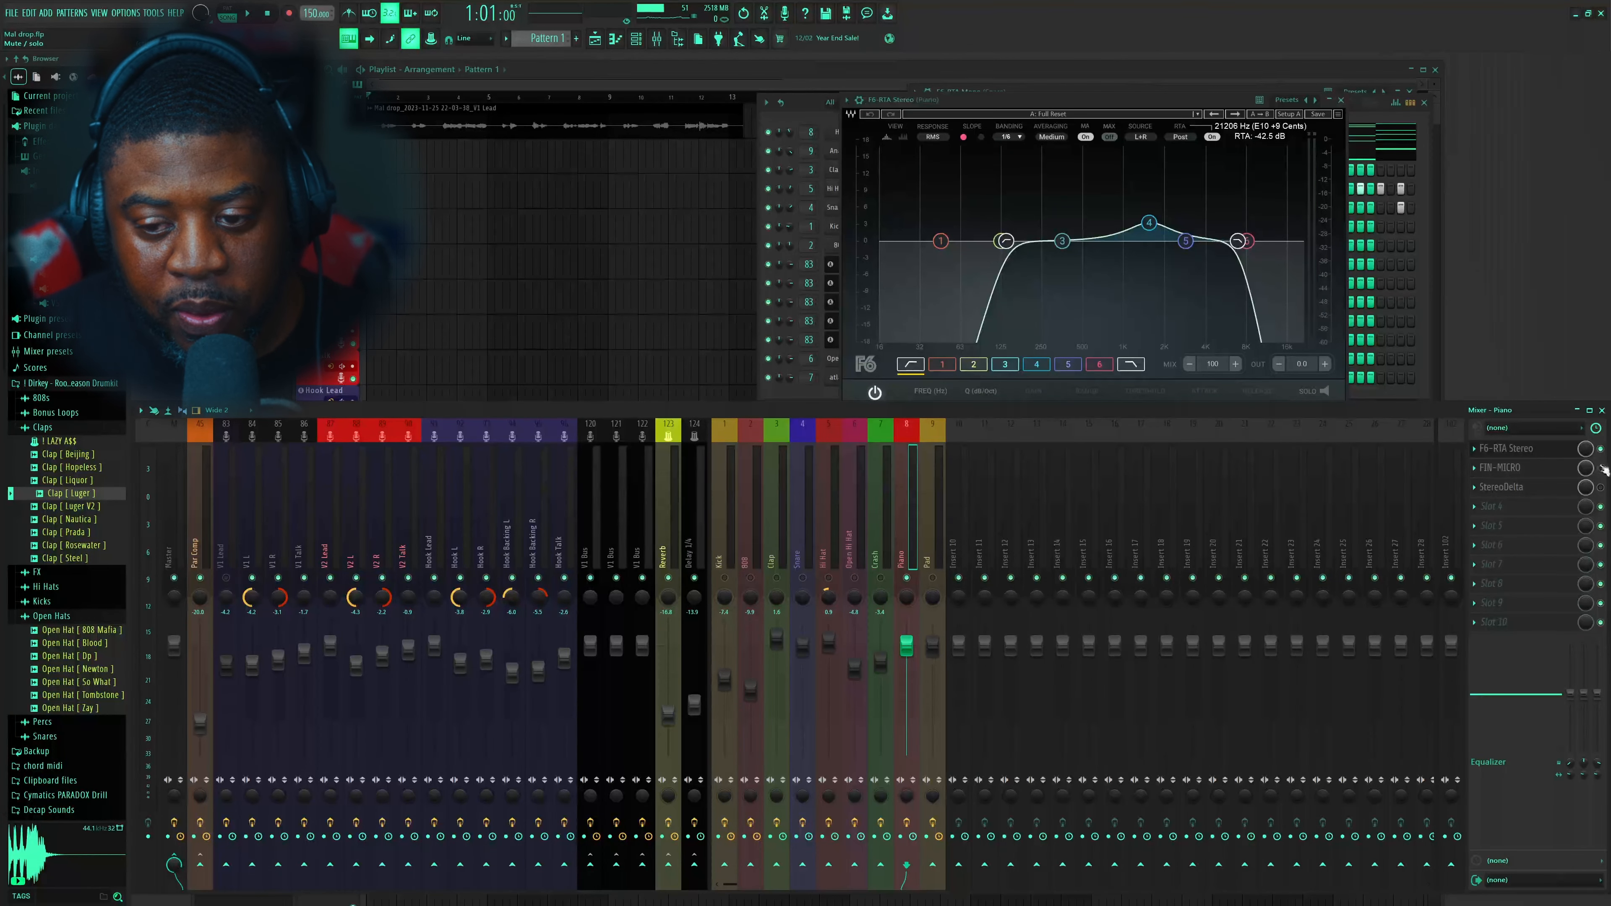
pyautogui.moveTo(1108, 99); pyautogui.dragTo(1177, 116)
pyautogui.press('space')
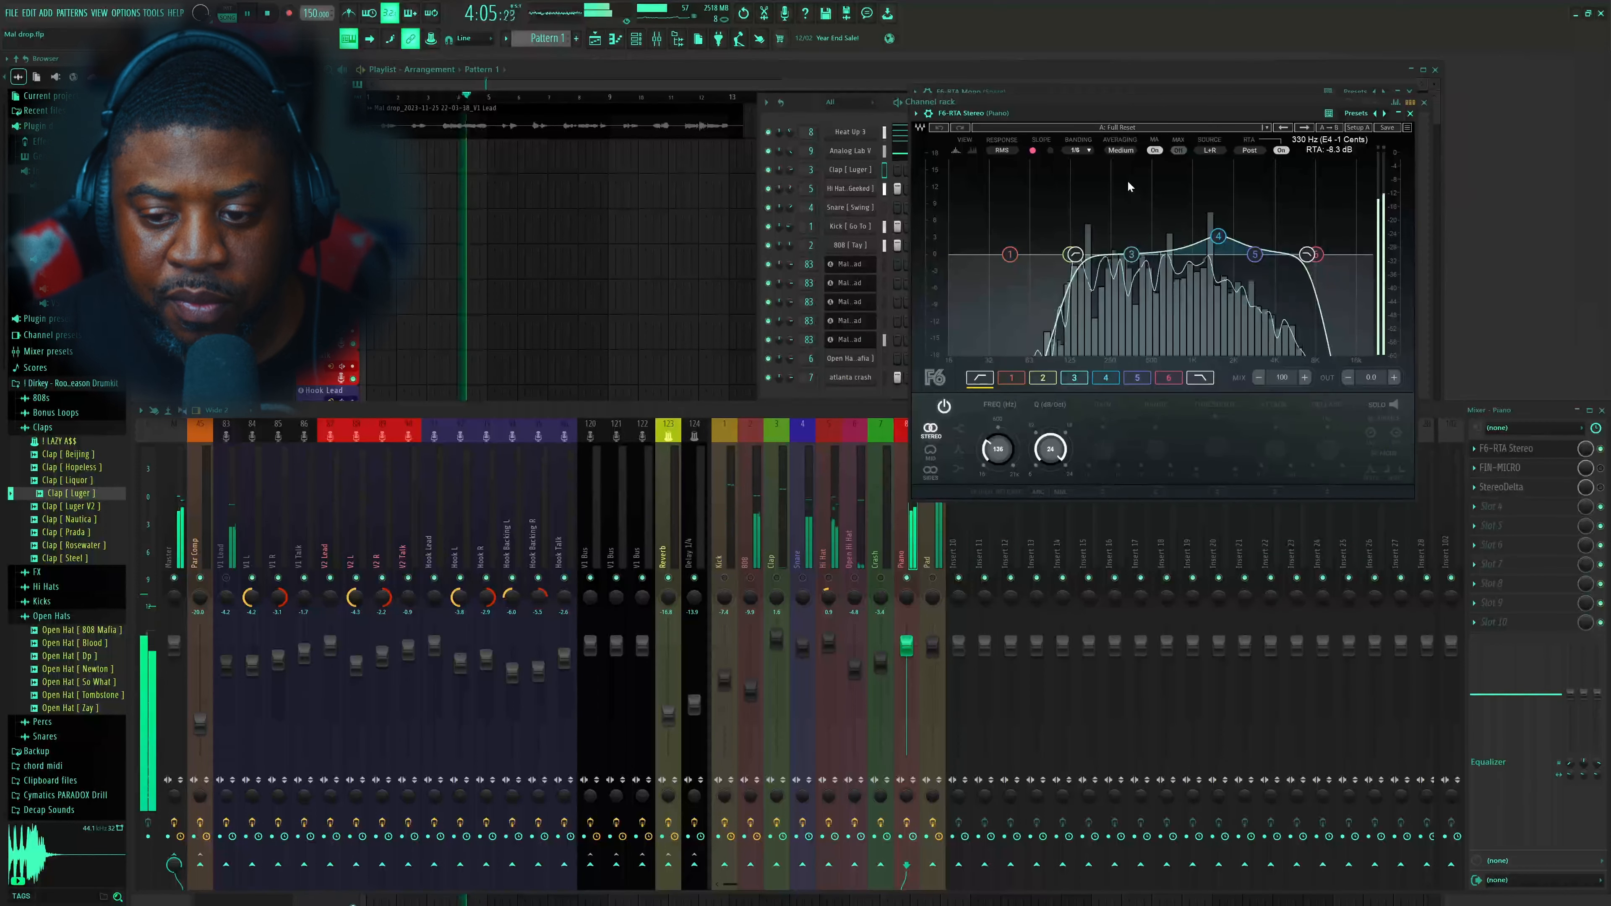
pyautogui.press('space')
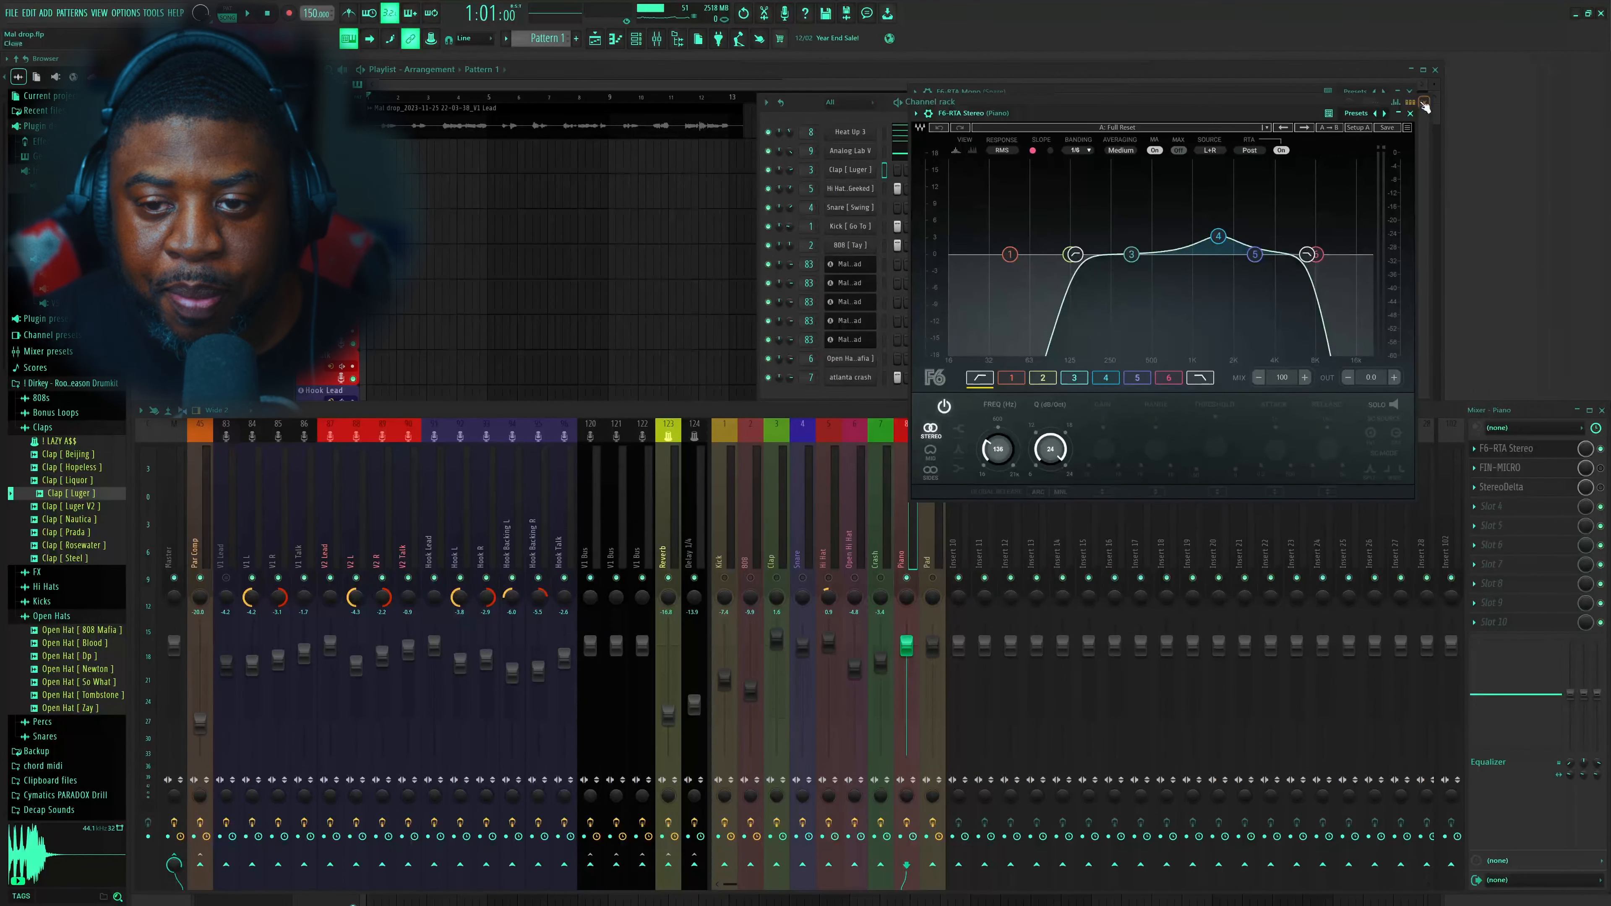
pyautogui.click(1410, 114)
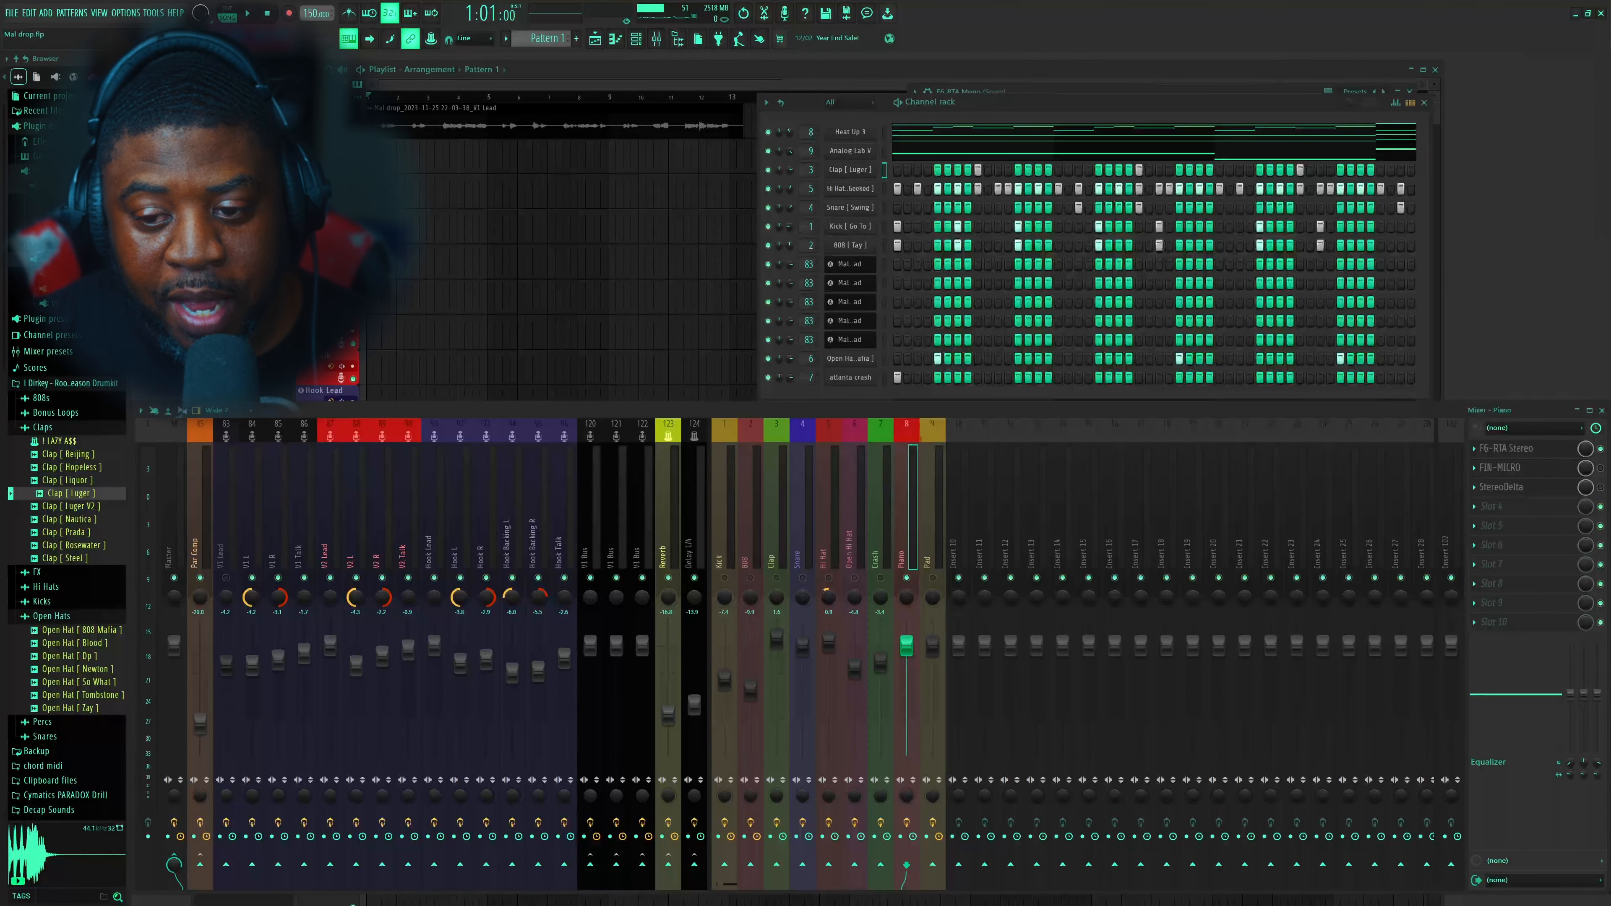
# Open and enable FIN-MICRO on the Piano track, and lower the Piano fader to about -6 dB during playback
pyautogui.click(1501, 468)
pyautogui.moveTo(322, 184); pyautogui.dragTo(1267, 157)
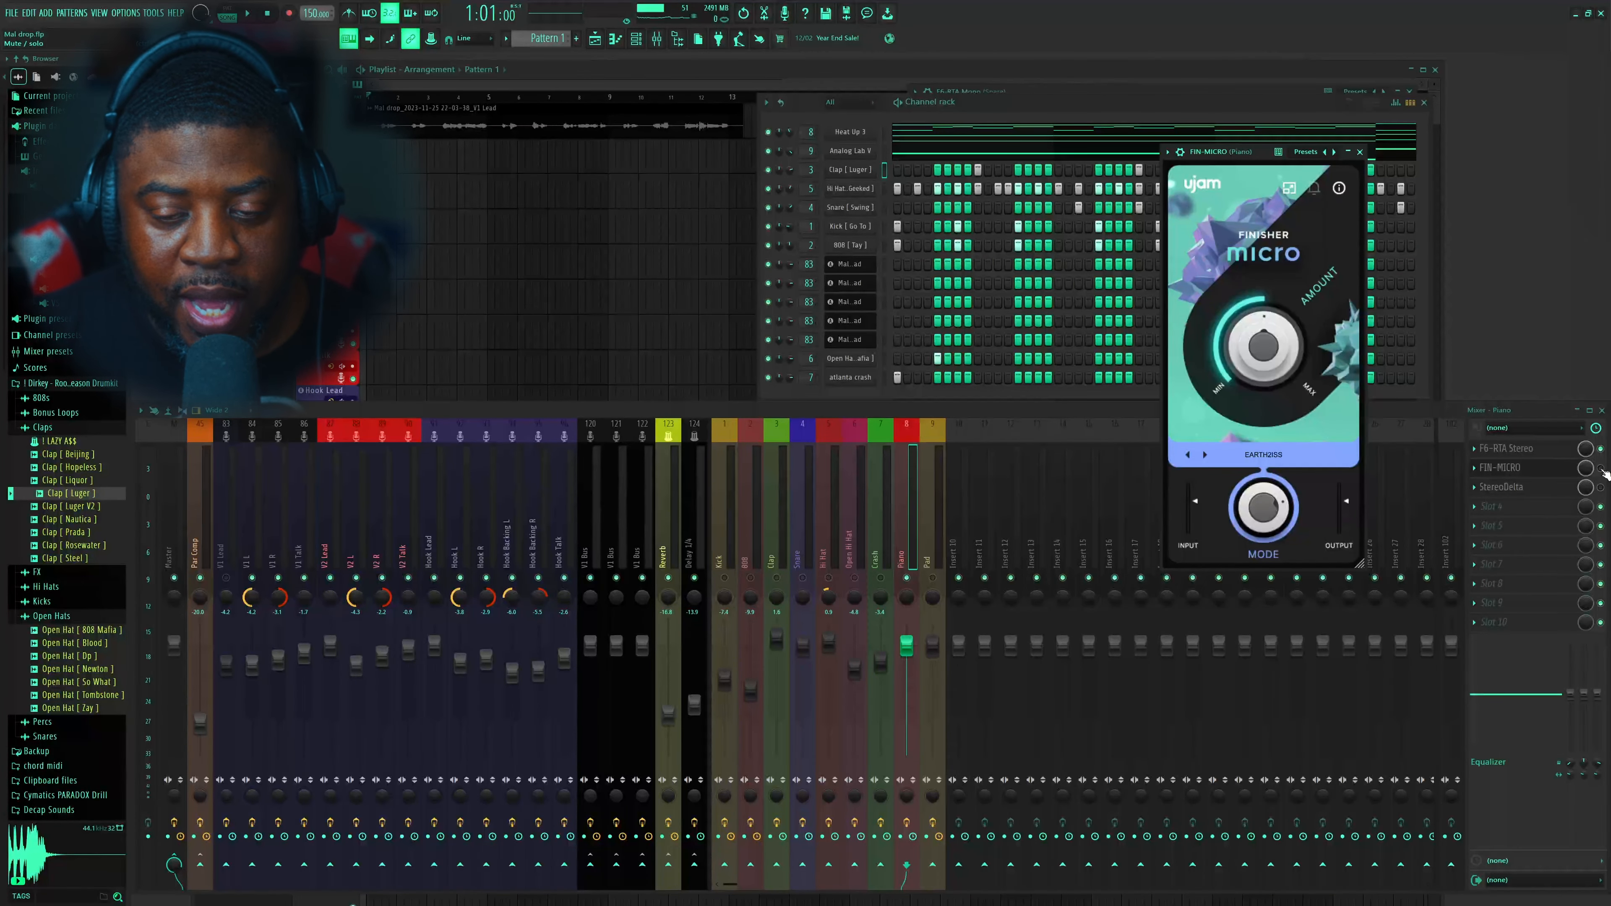
pyautogui.press('space')
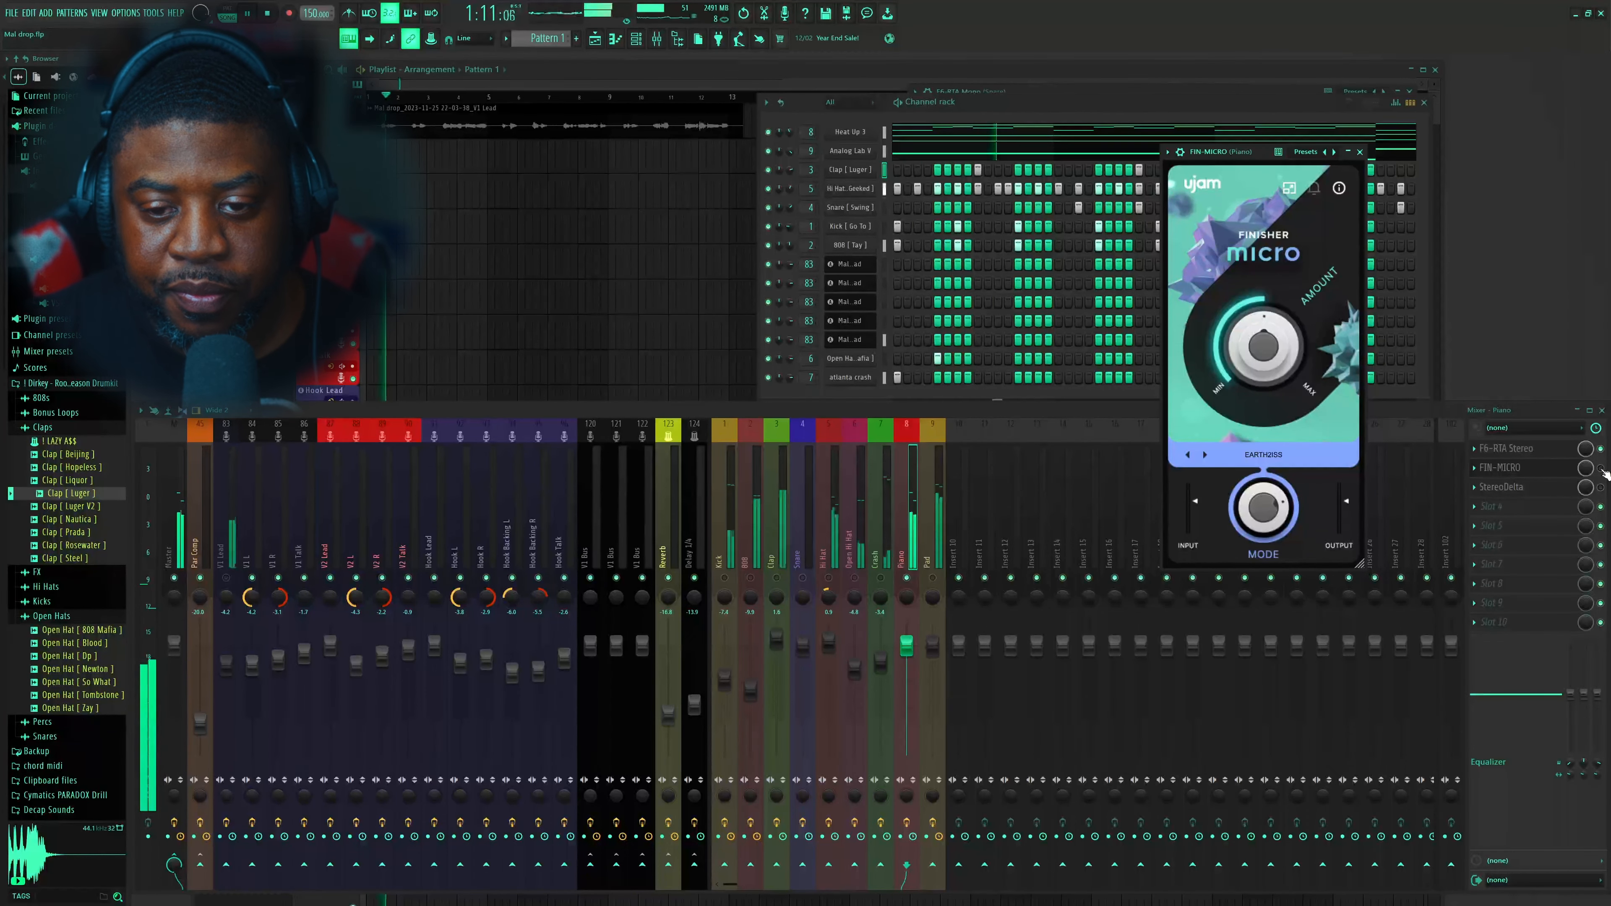
pyautogui.click(1602, 473)
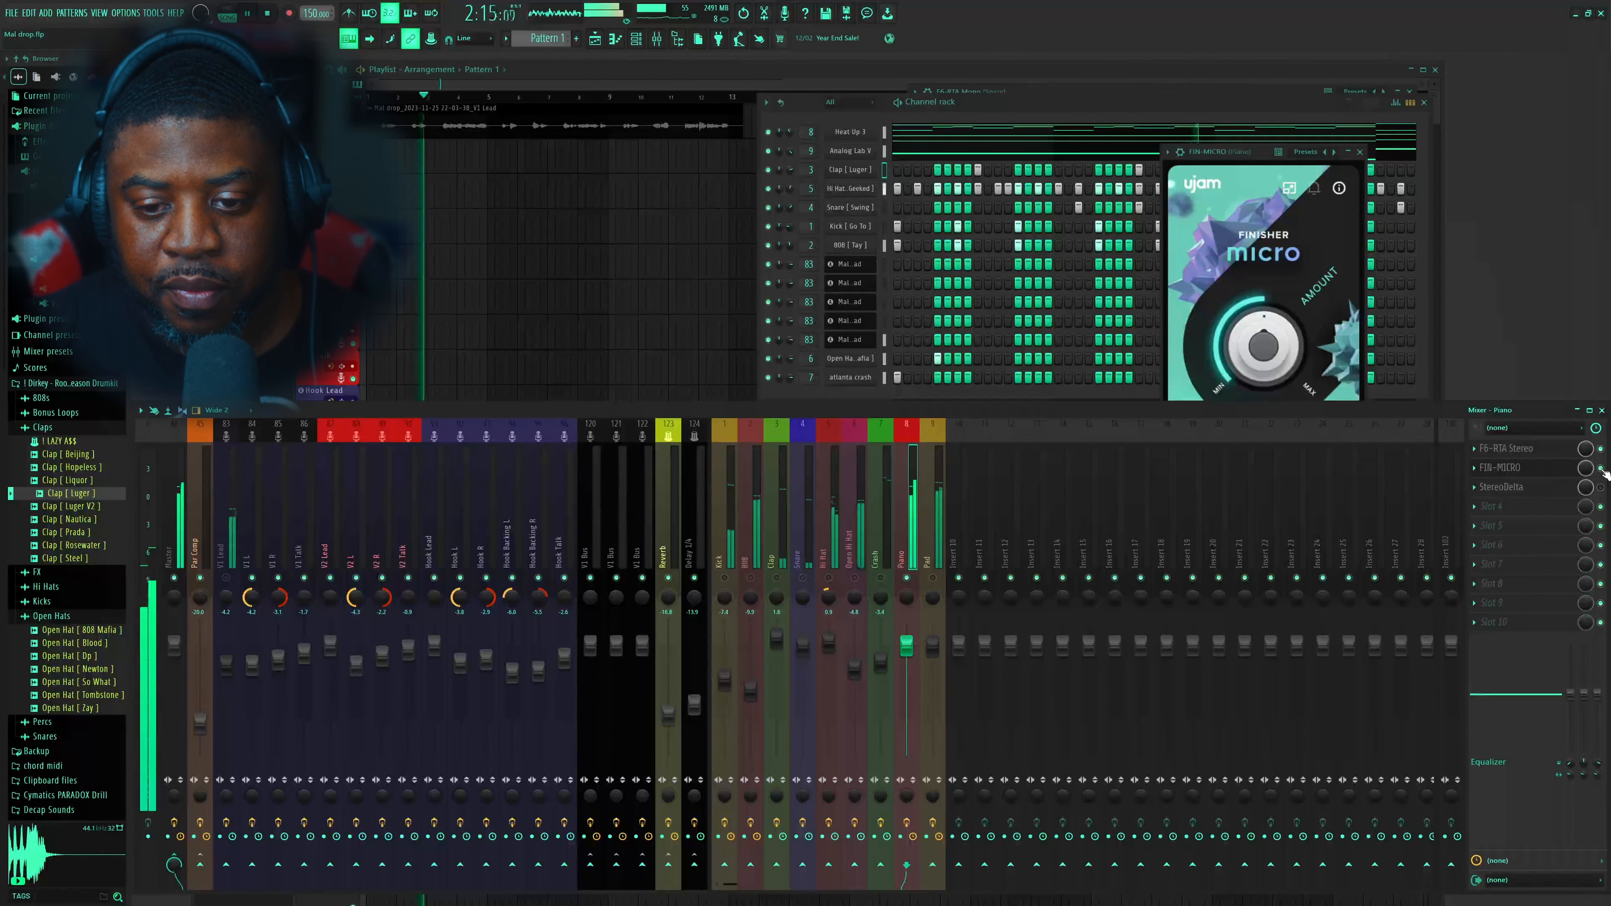
pyautogui.moveTo(907, 644); pyautogui.dragTo(906, 674)
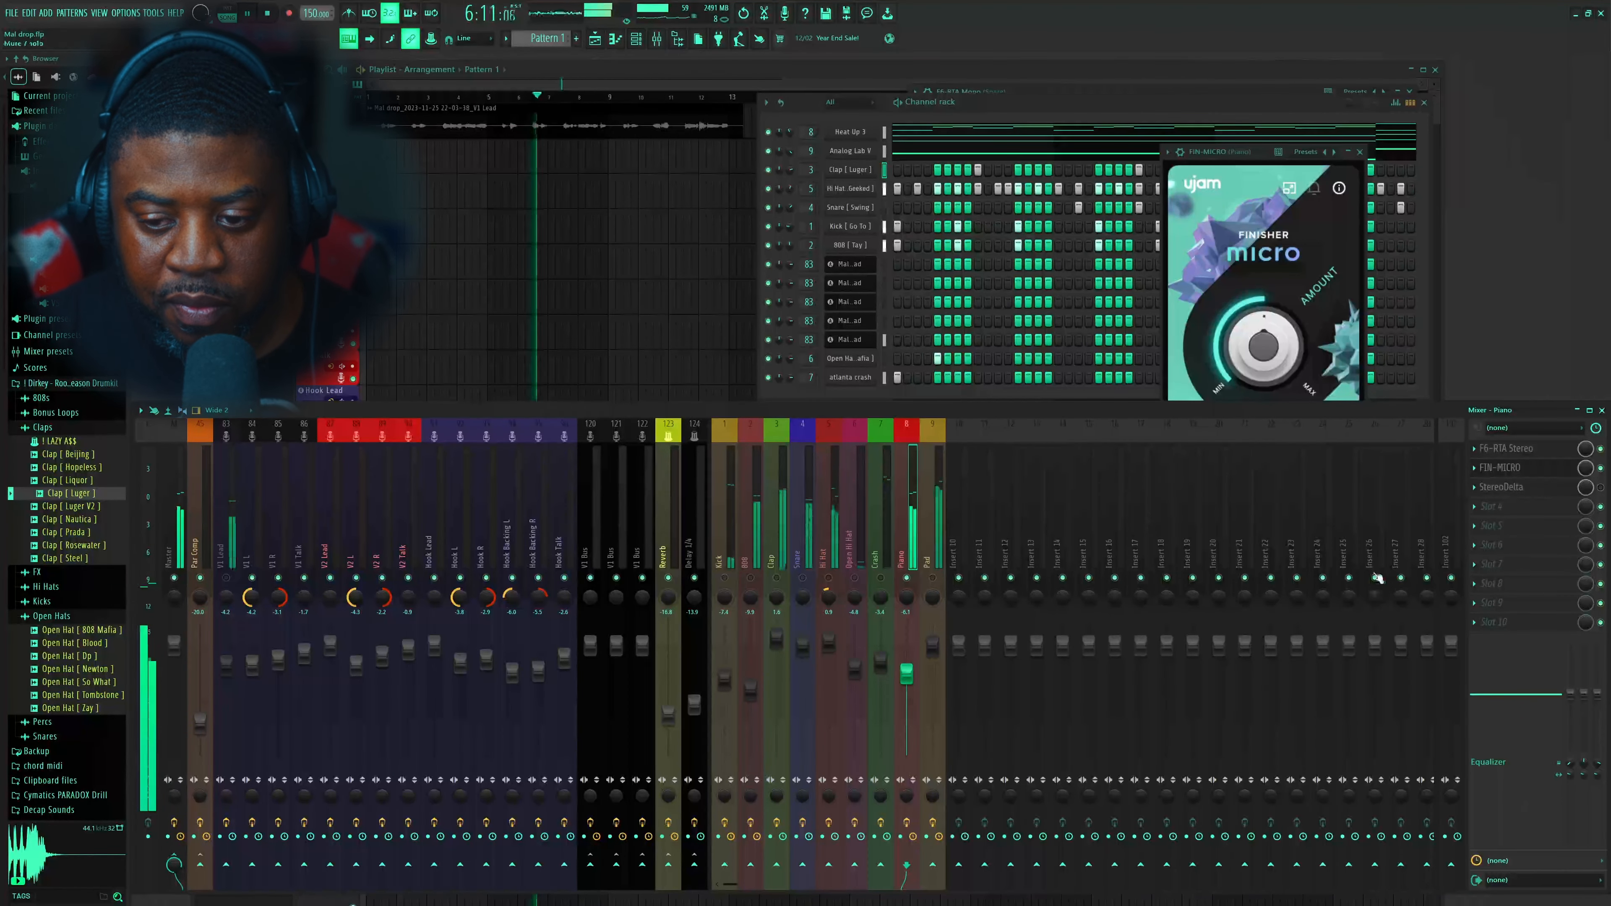
pyautogui.press('space')
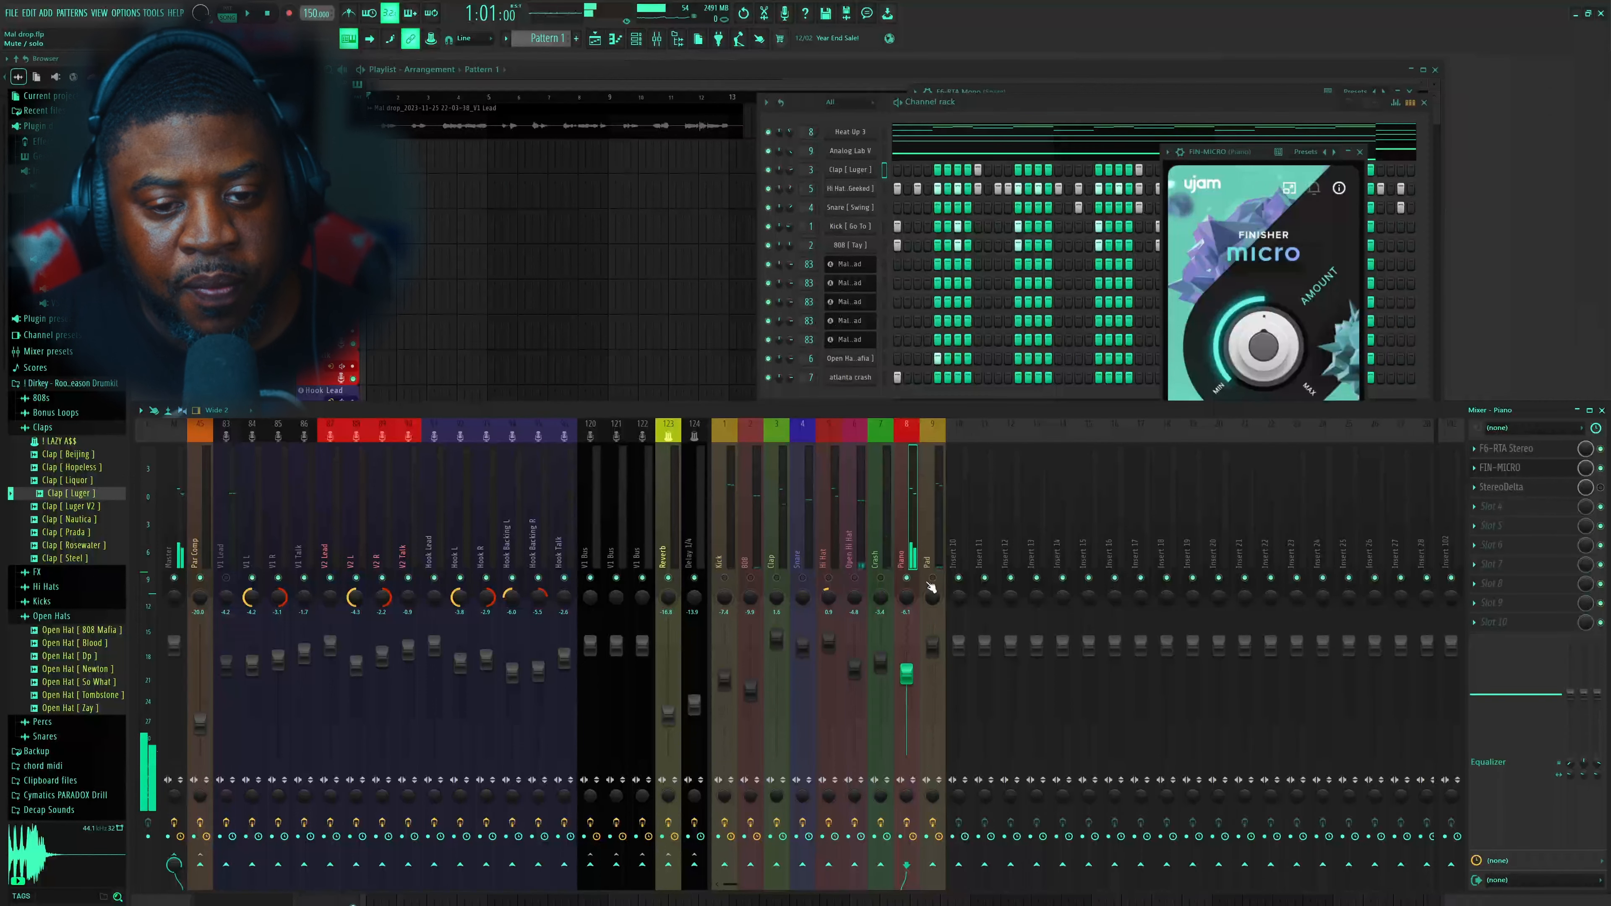
# Open the list of effect modes in the Piano track's Finisher Micro
pyautogui.click(1265, 155)
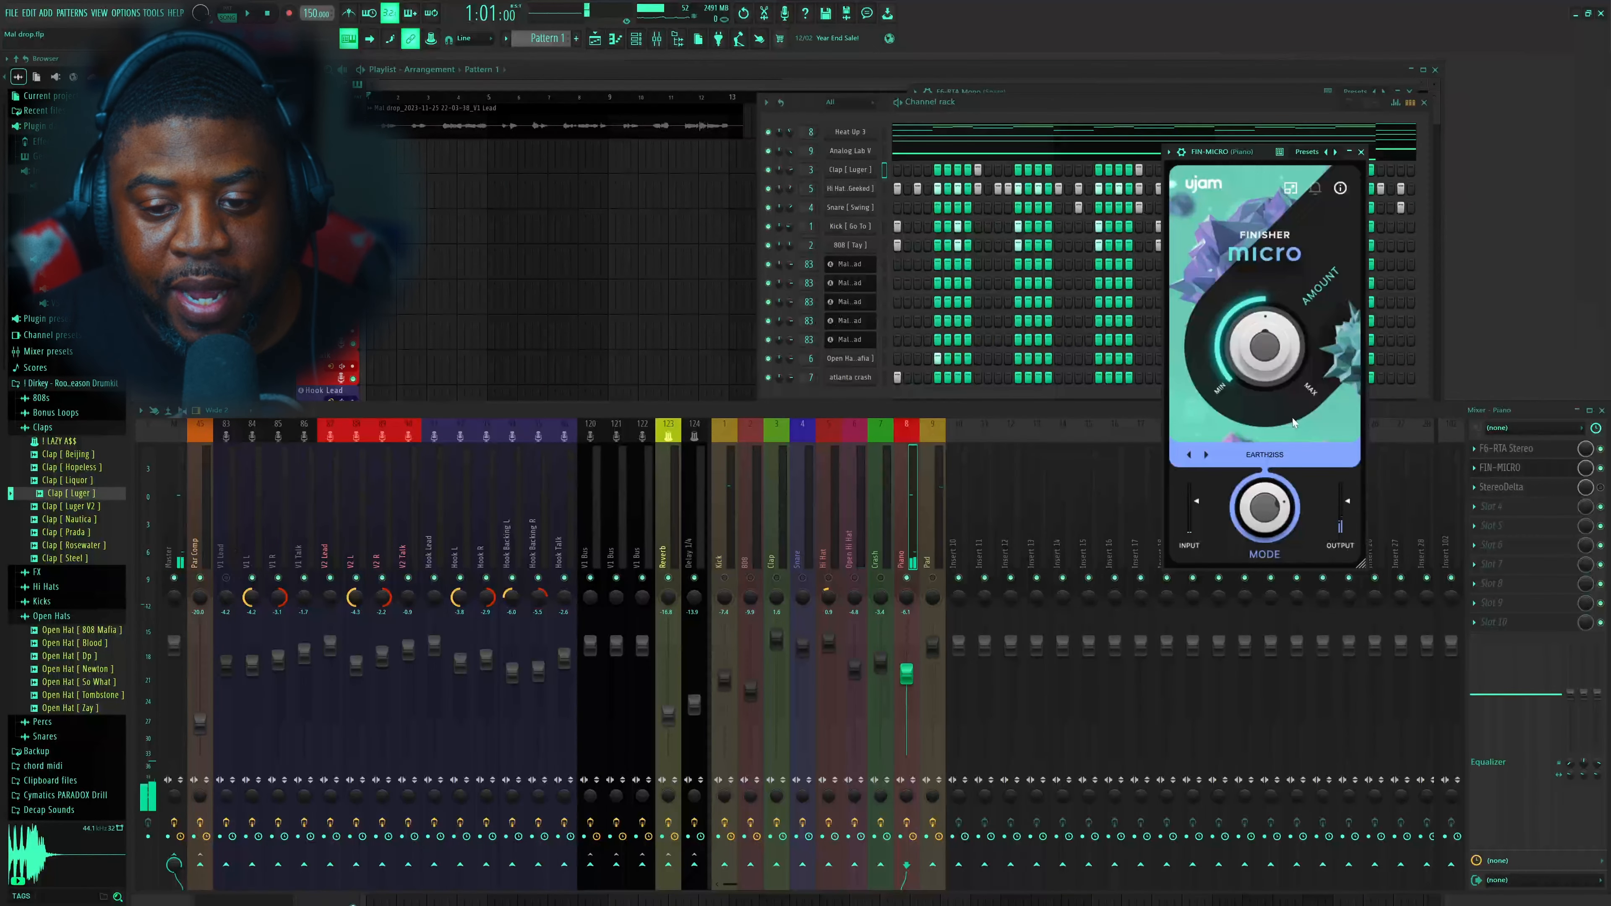
pyautogui.click(1265, 456)
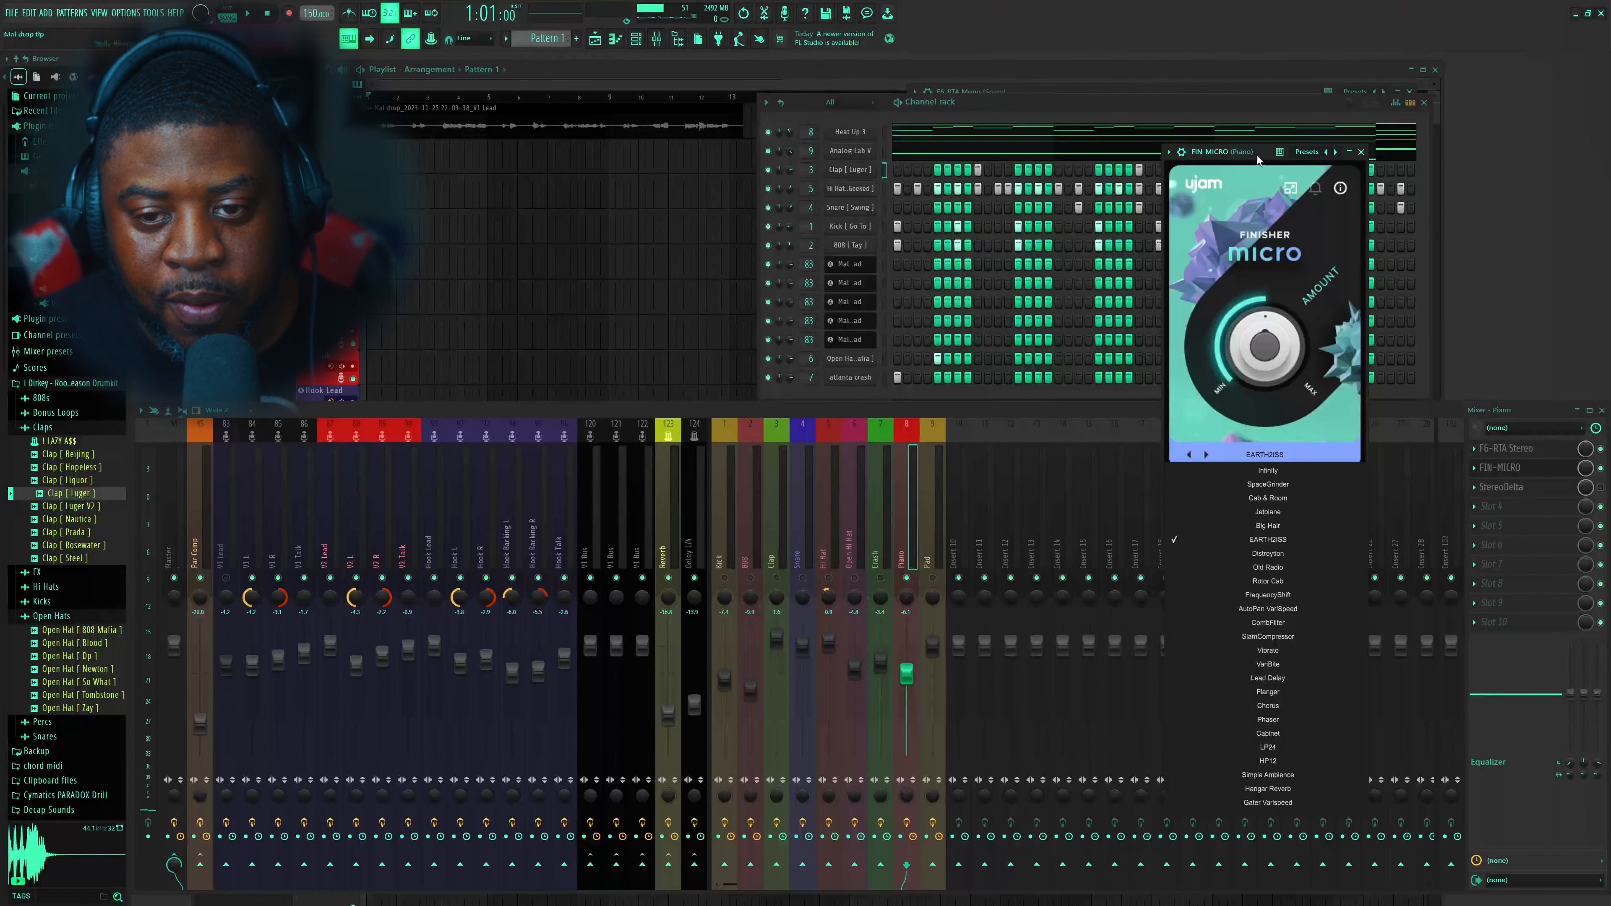
# Dismiss the Finisher Micro mode list, keeping the current mode, and unmute the drum mixer tracks from Kick to Crash
pyautogui.click(1300, 415)
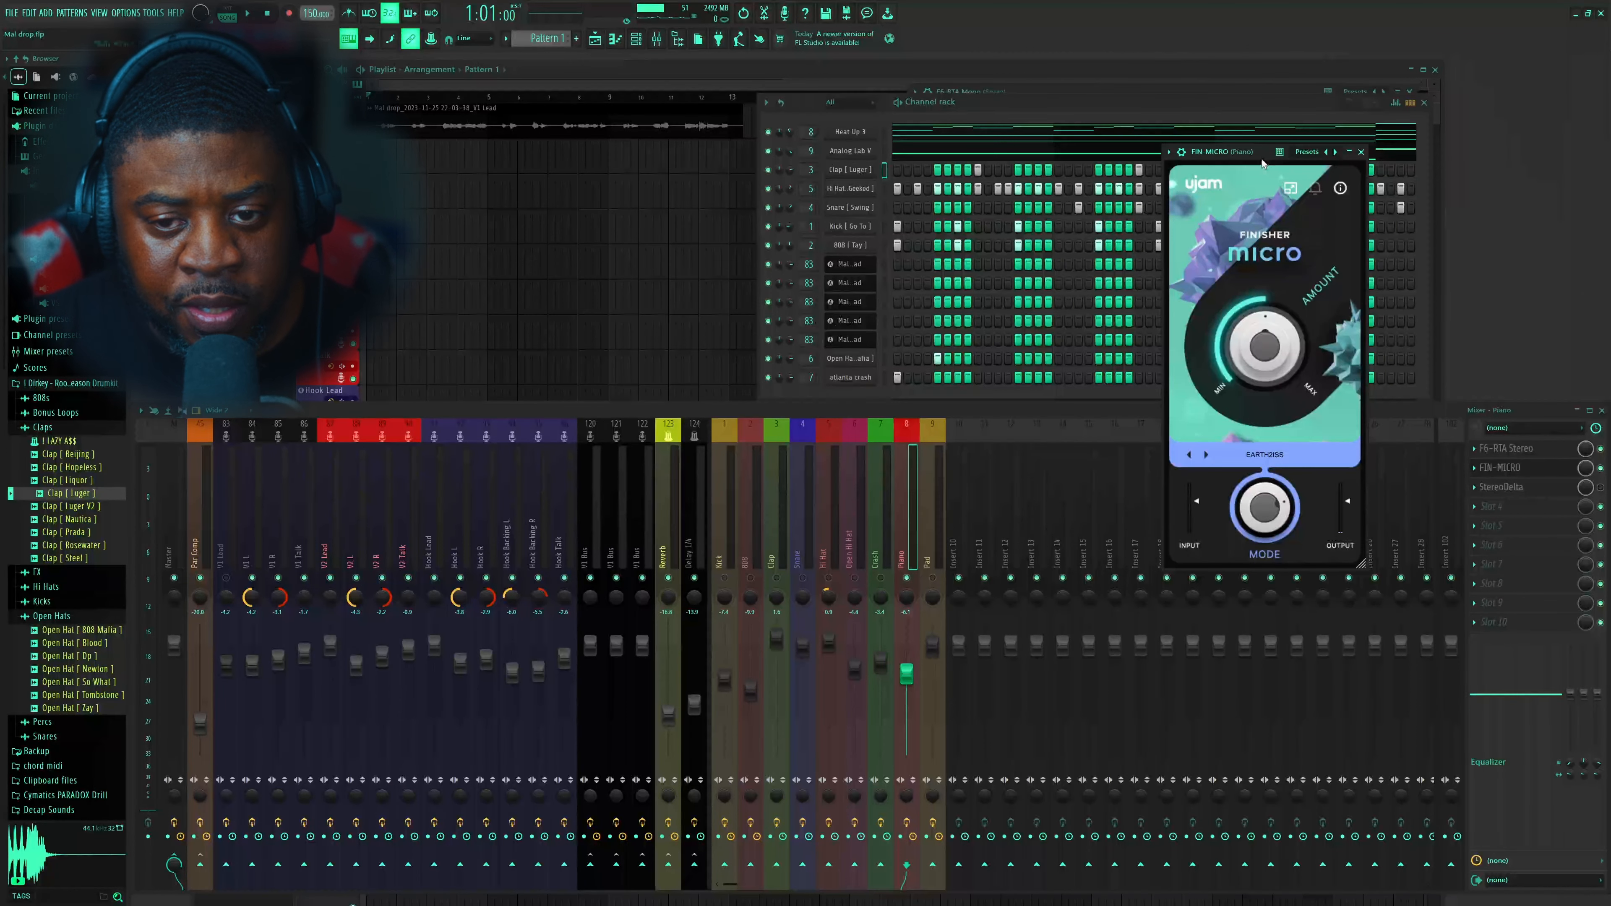
pyautogui.press('space')
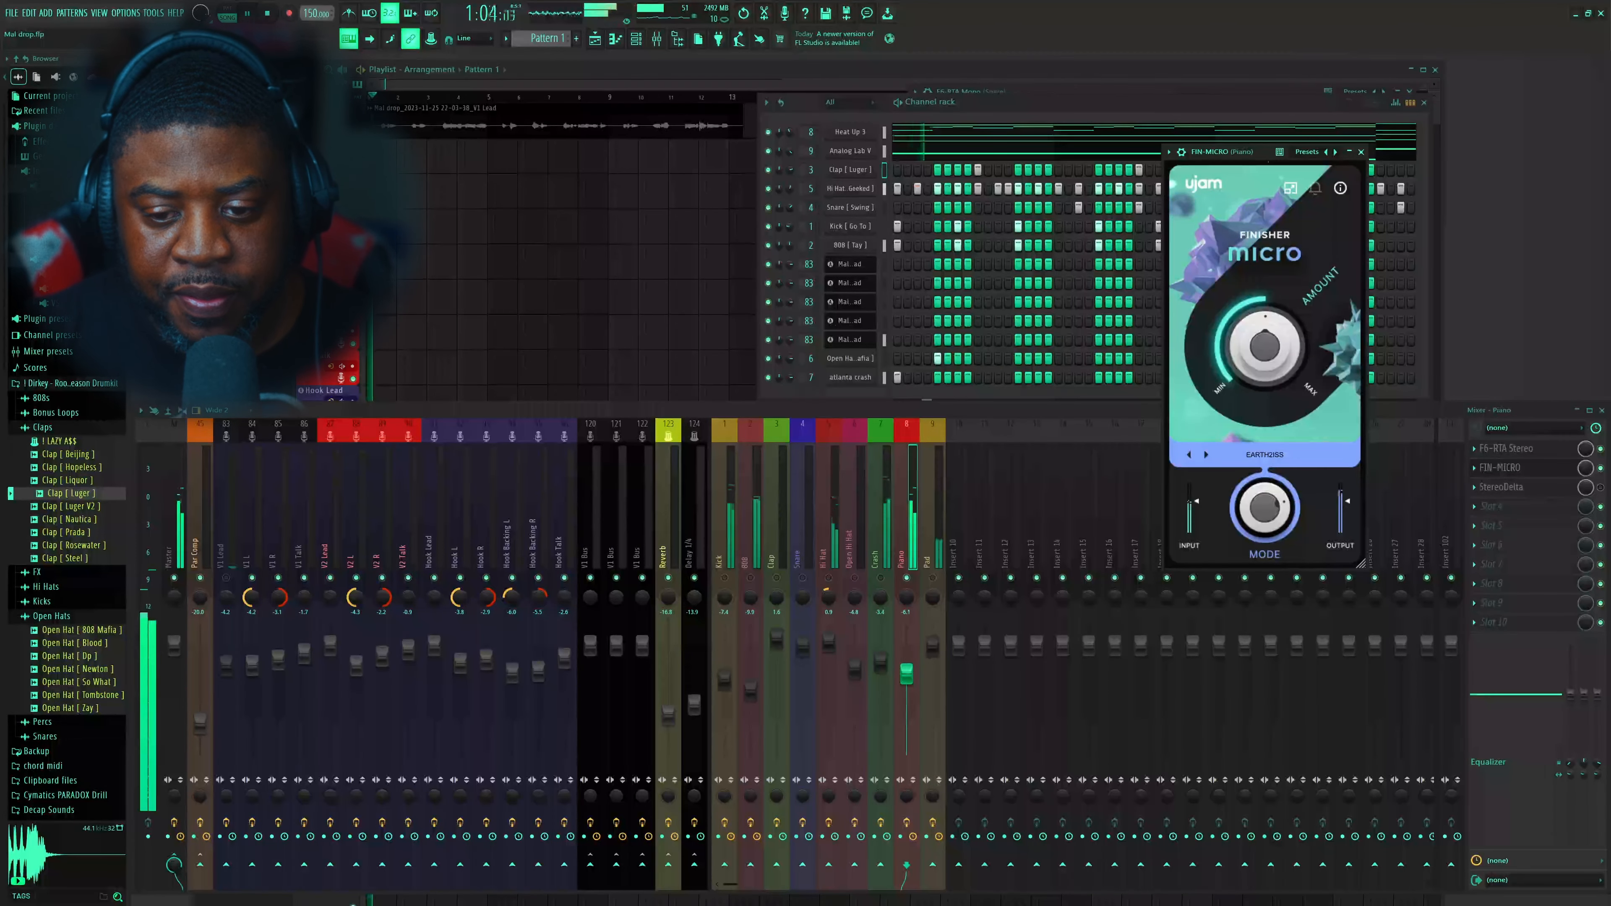
pyautogui.click(880, 578)
pyautogui.click(854, 578)
pyautogui.click(827, 578)
pyautogui.click(776, 578)
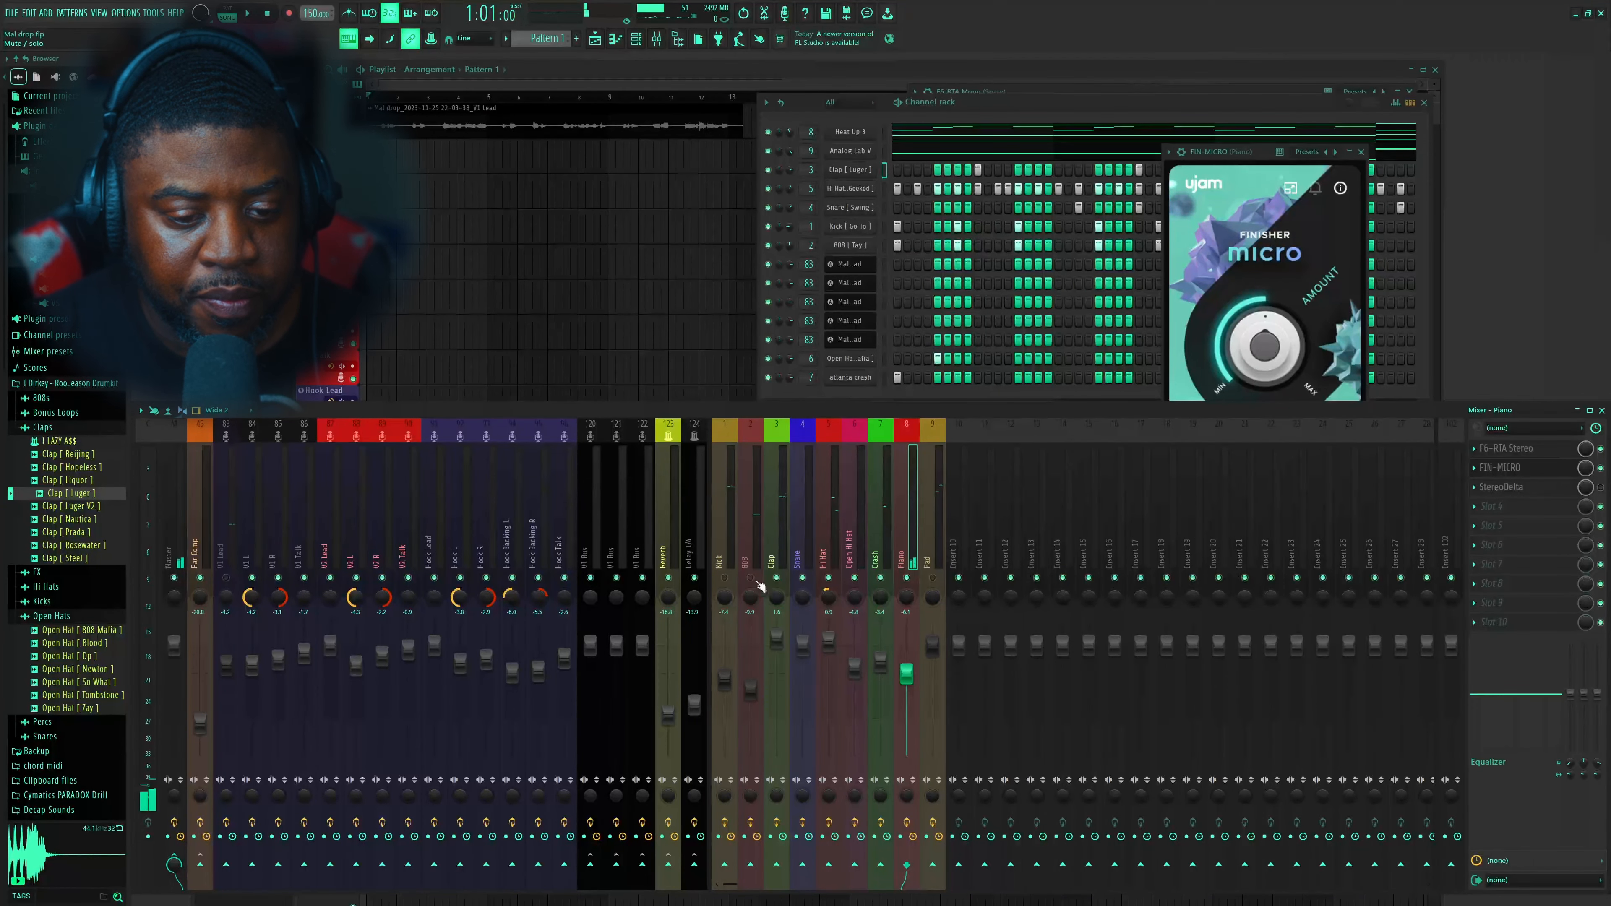
pyautogui.click(724, 578)
# Lower the Piano fader to about -9.9 dB while listening to the full beat
pyautogui.press('space')
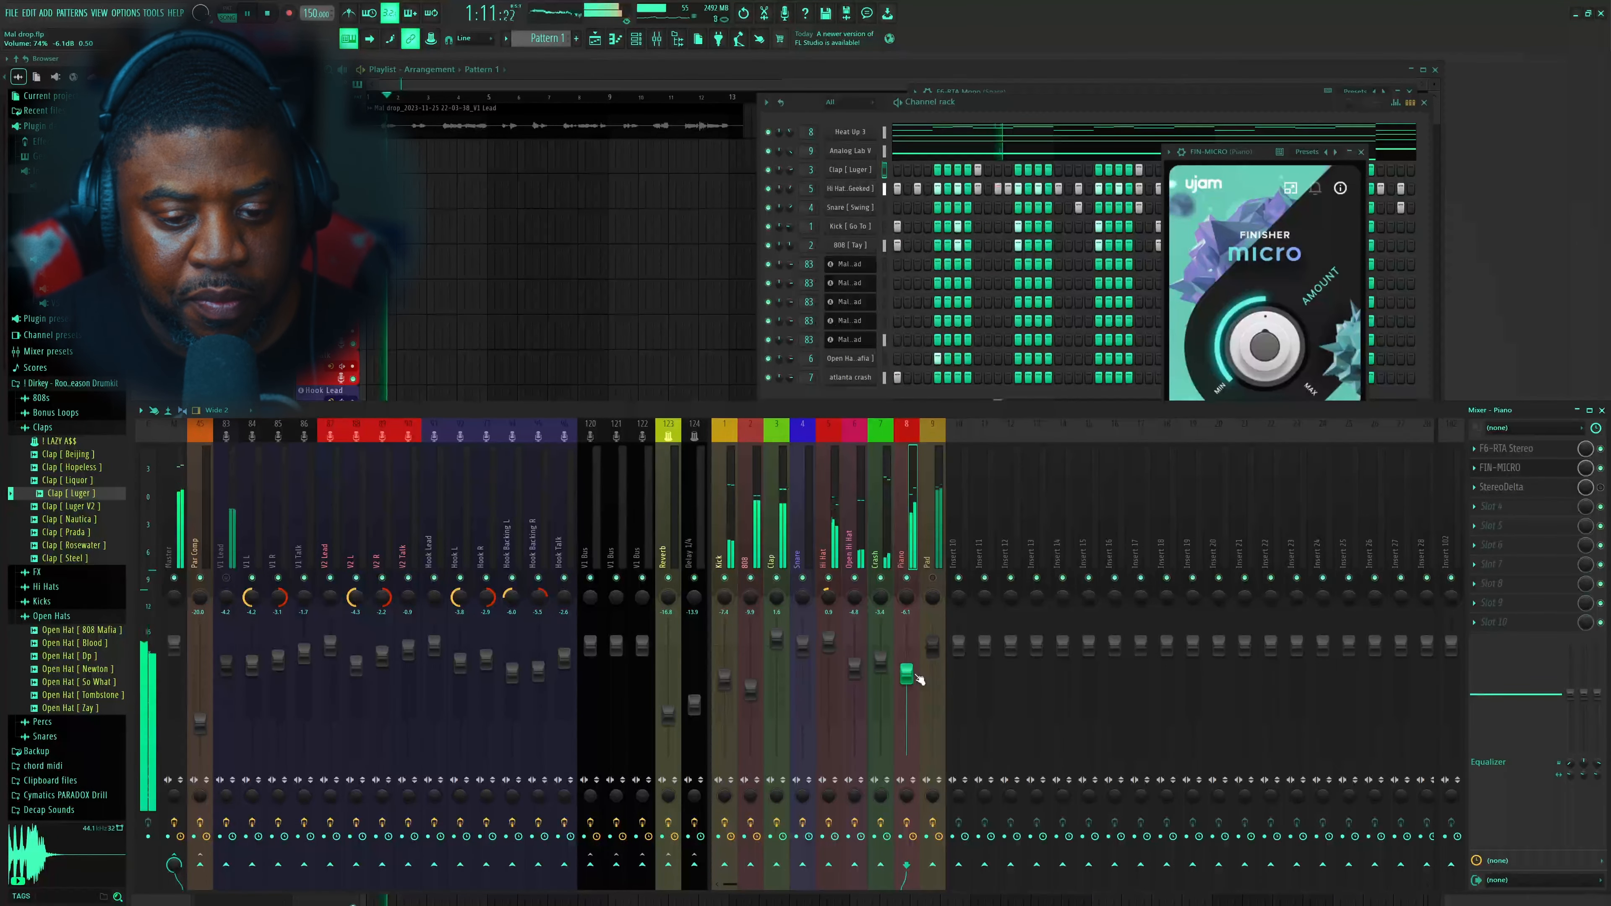
pyautogui.moveTo(912, 677); pyautogui.dragTo(906, 691)
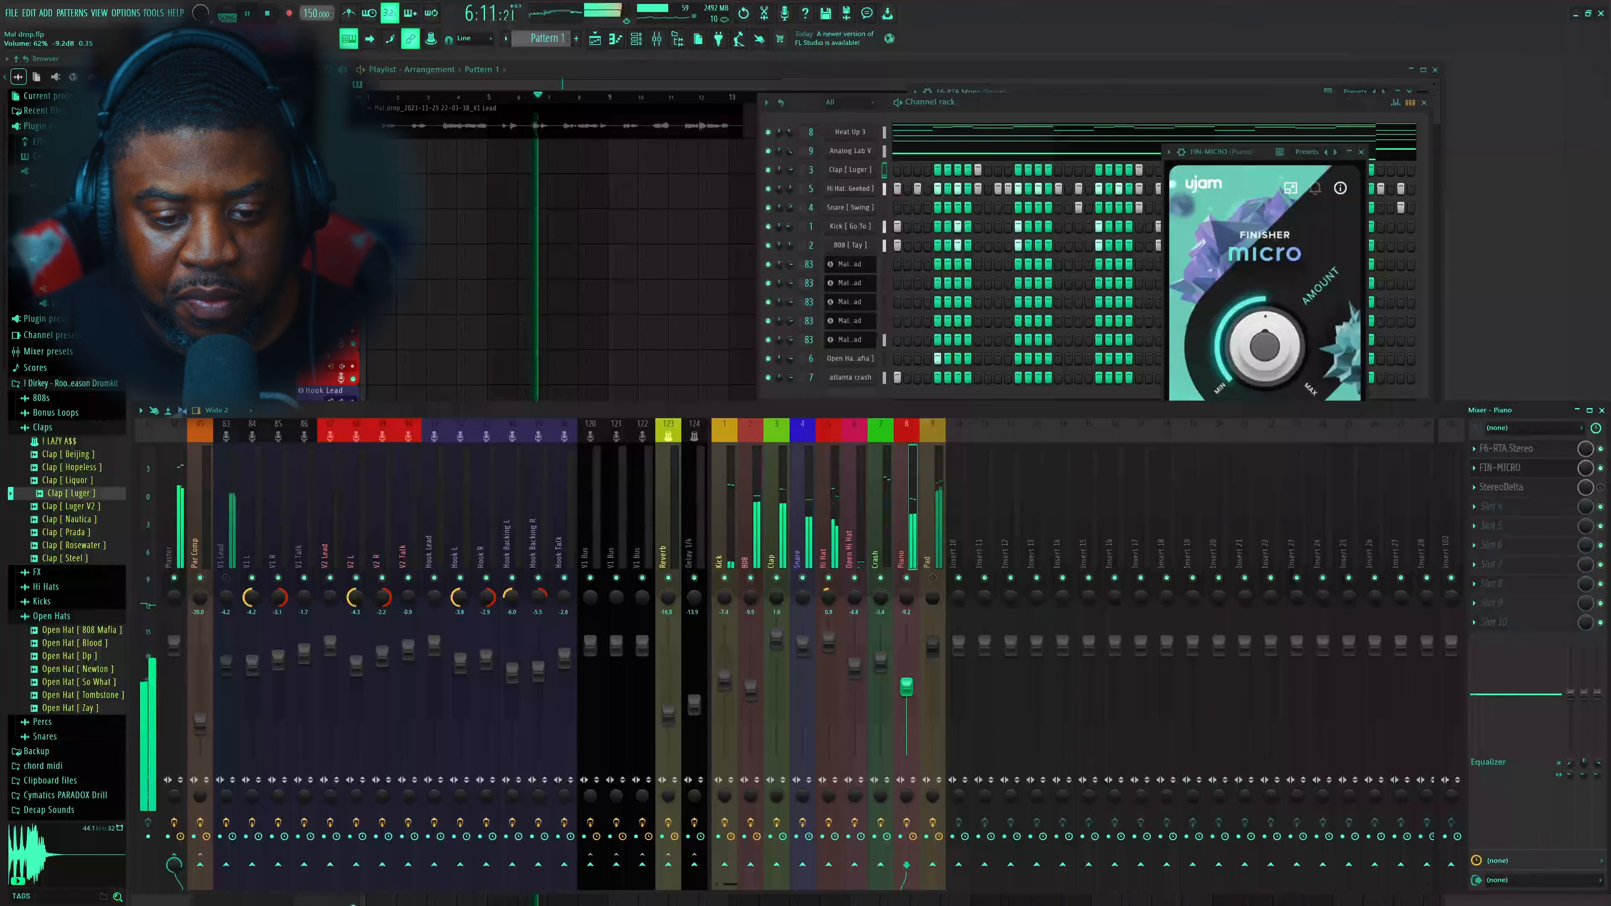
pyautogui.moveTo(906, 688); pyautogui.dragTo(906, 689)
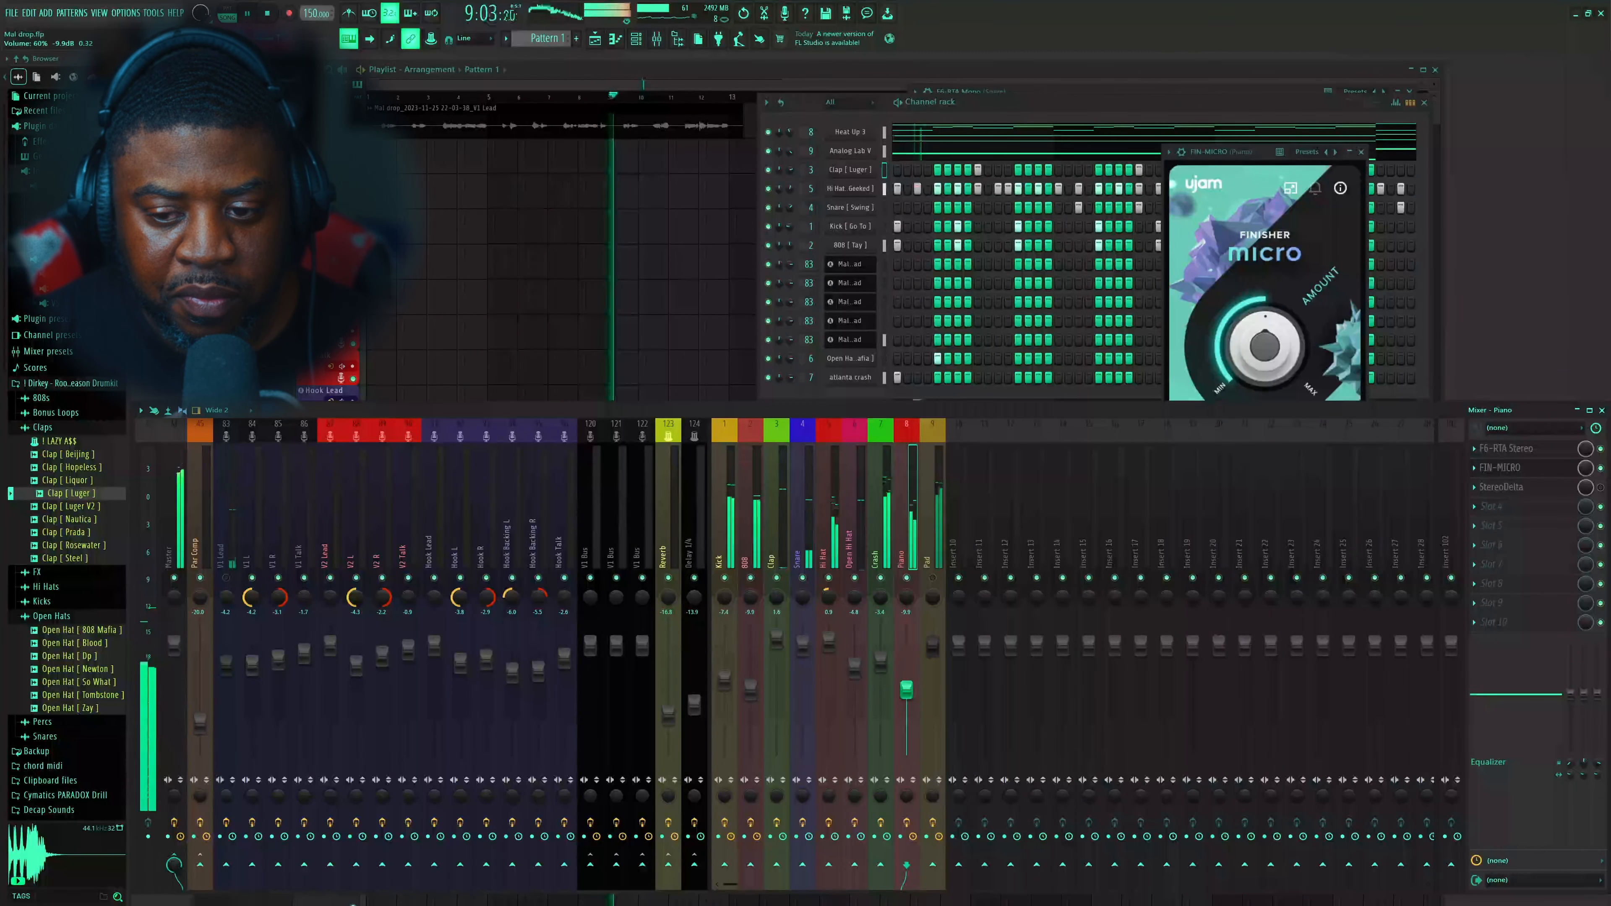
pyautogui.press('space')
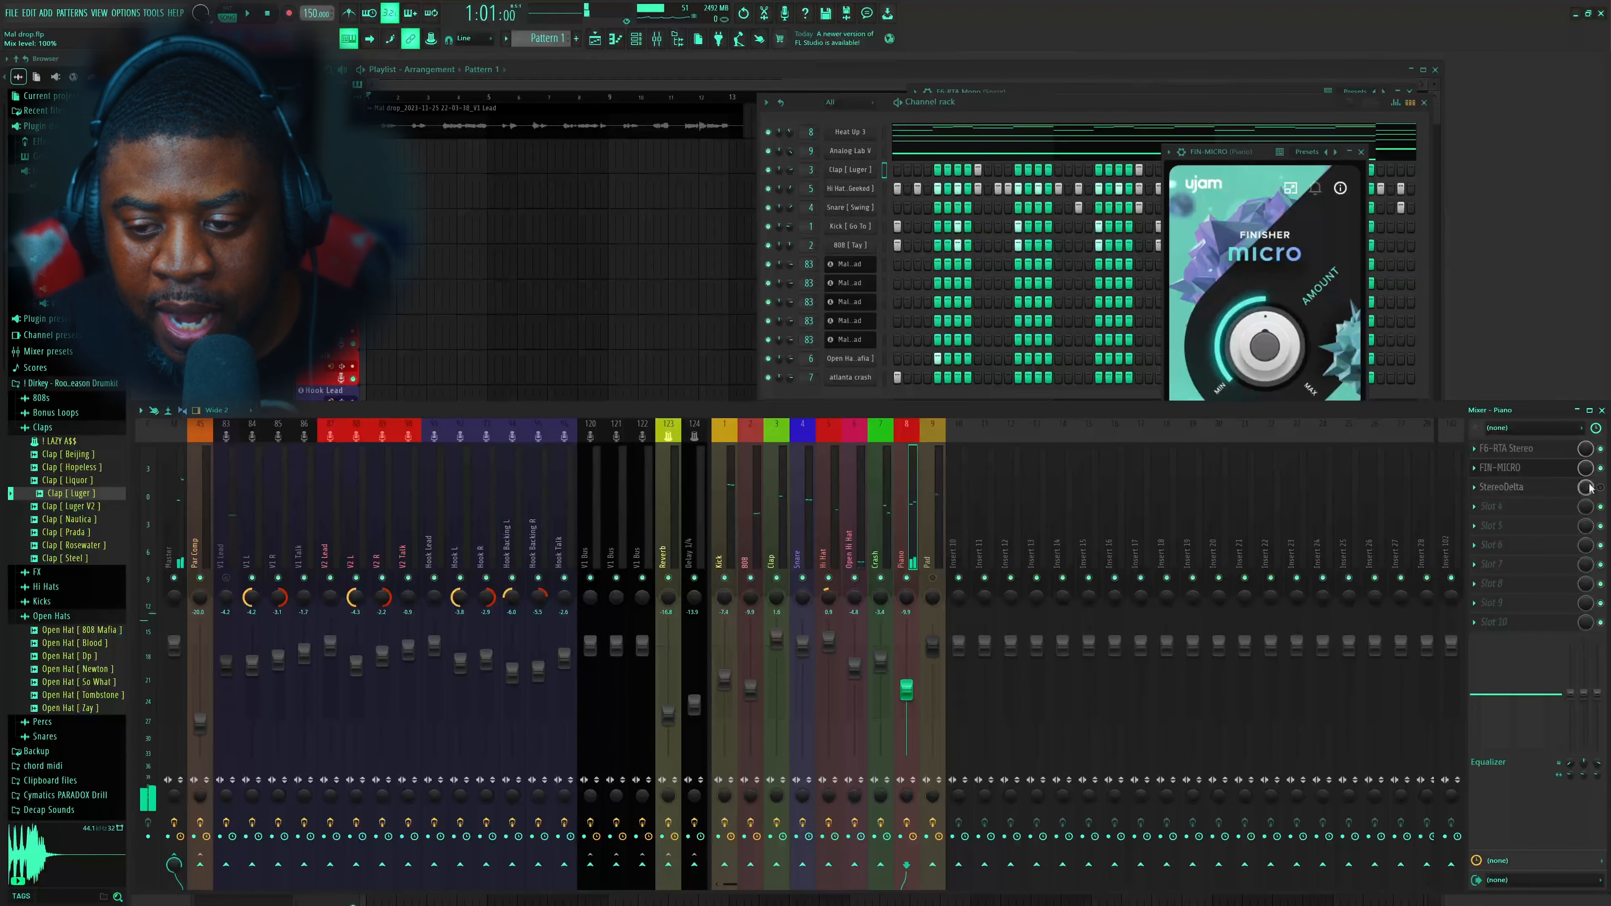
# Open and enable StereoDelta on the Piano track, and close the Finisher Micro window
pyautogui.click(1522, 492)
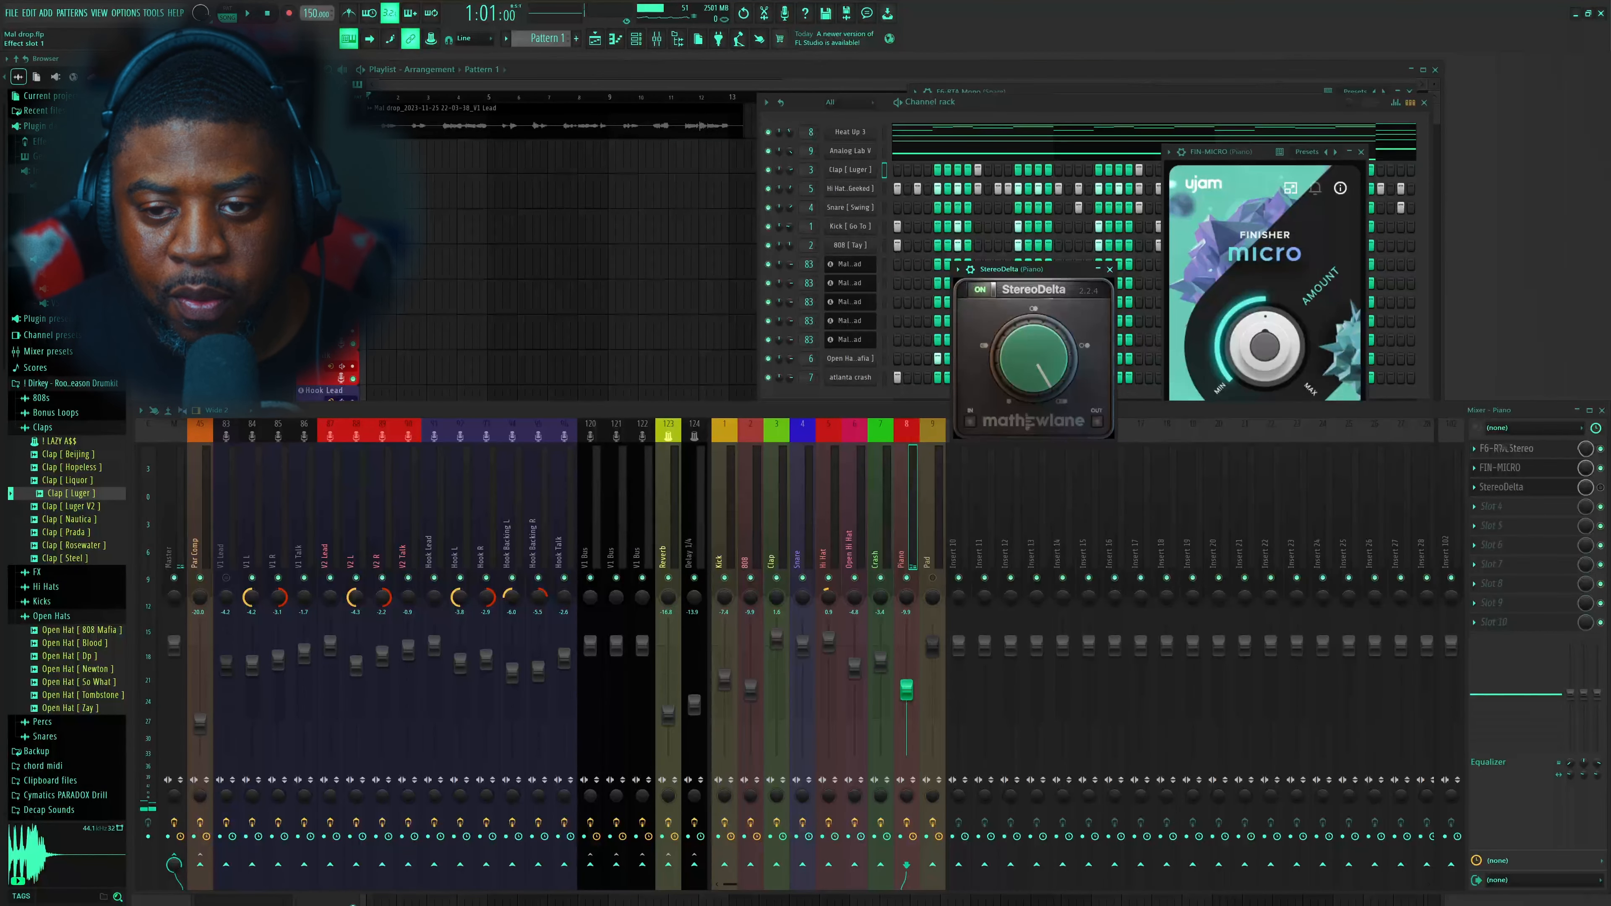
pyautogui.click(1360, 153)
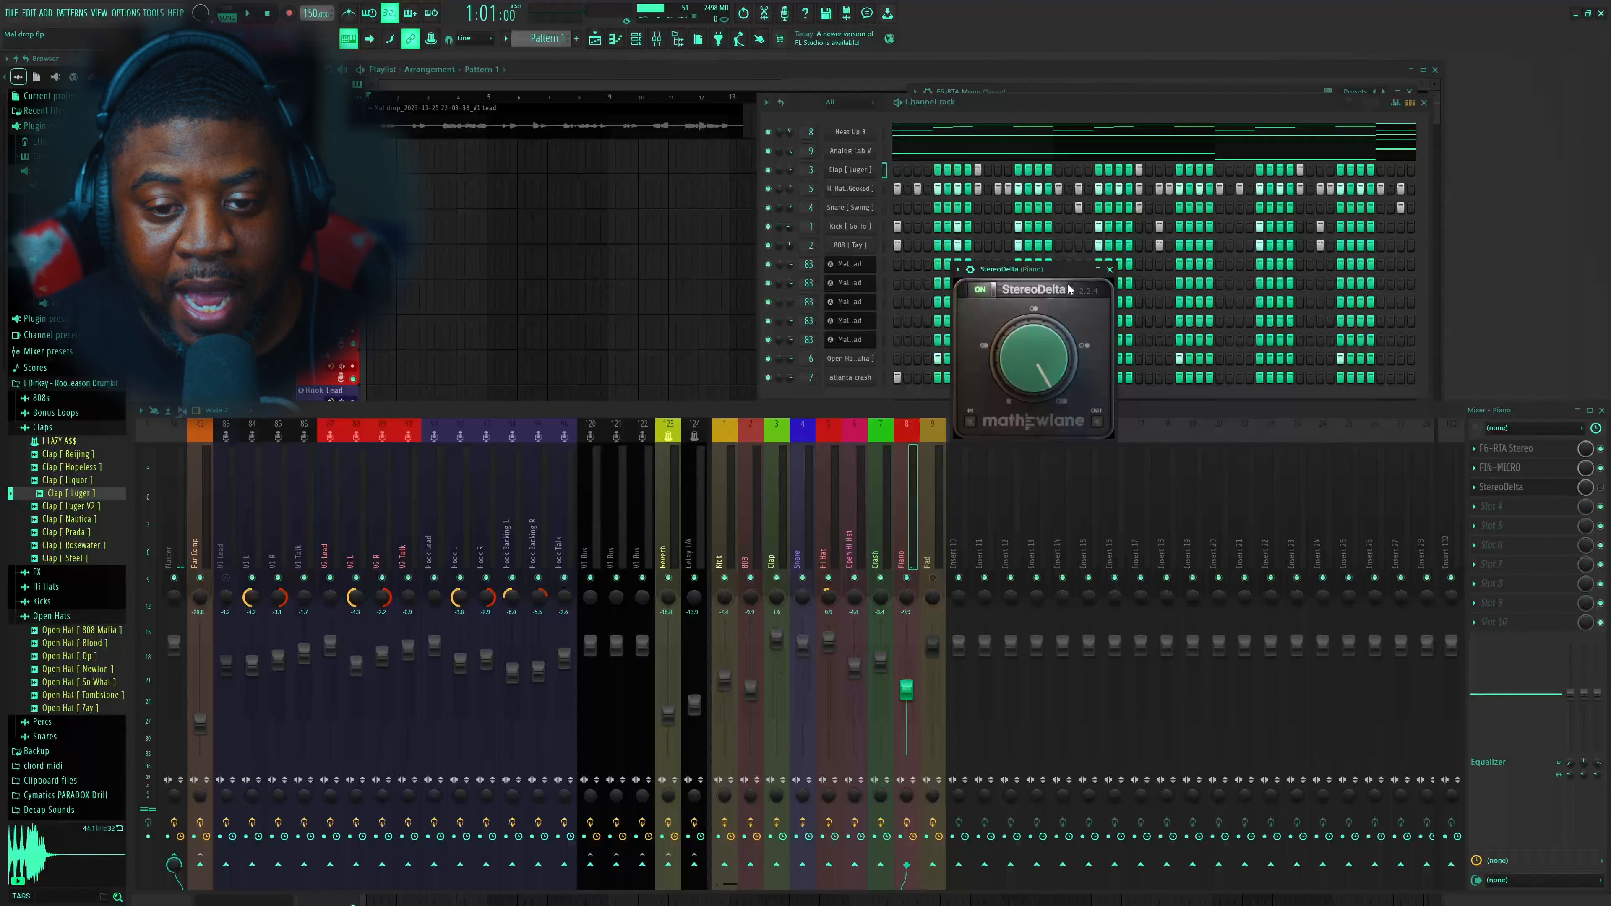
pyautogui.moveTo(1069, 289); pyautogui.dragTo(1420, 191)
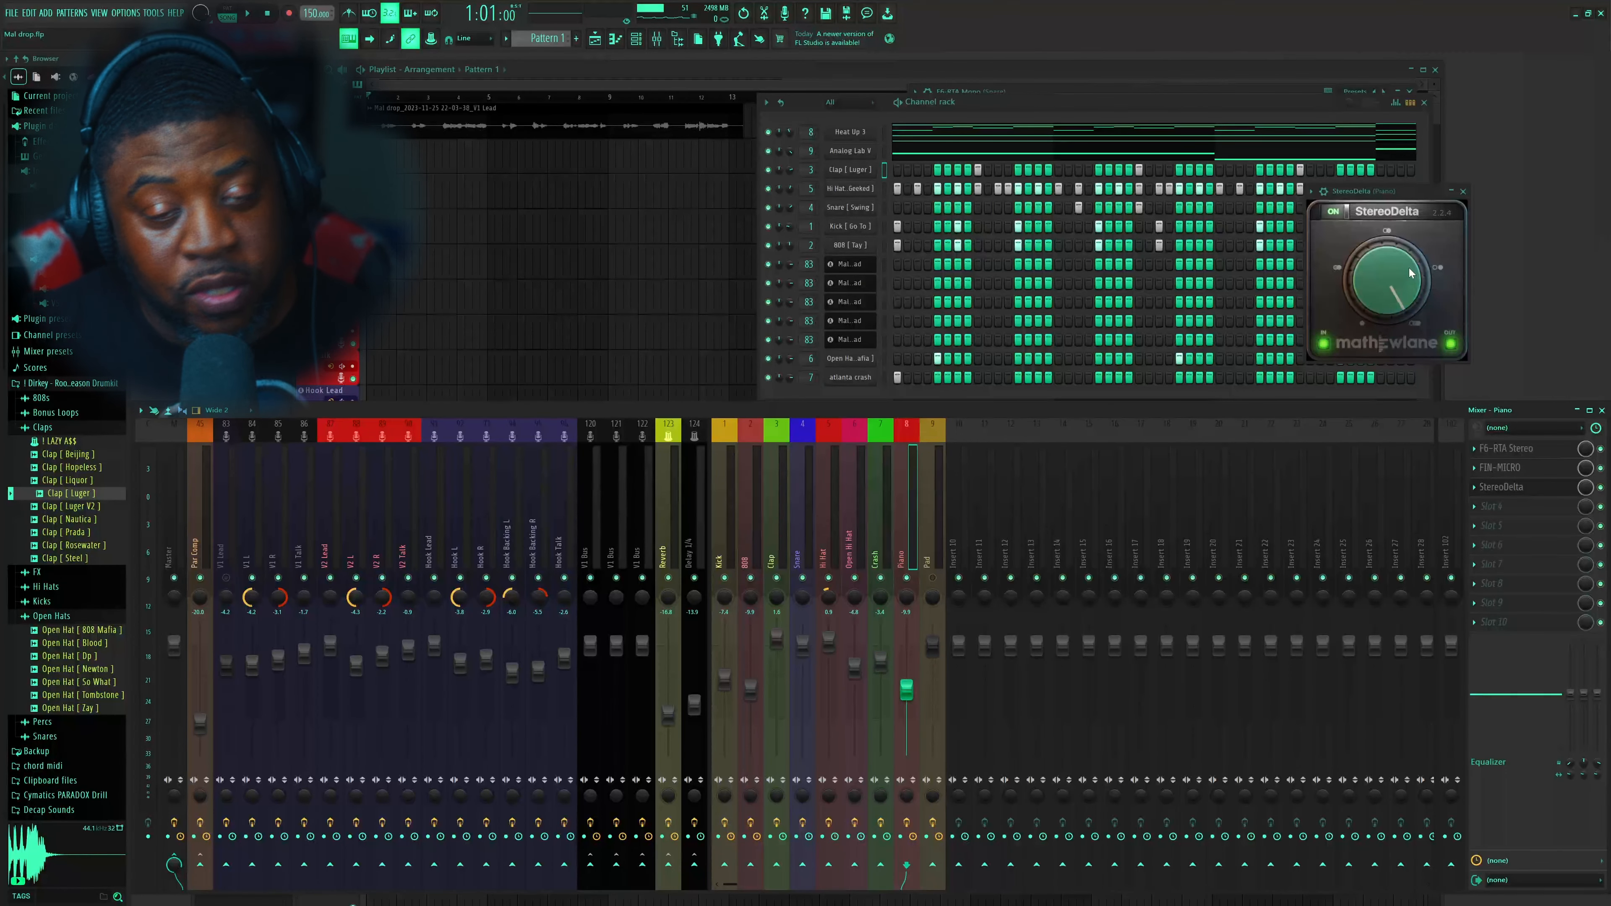
# Lower the Piano fader to about -10.5 dB during playback and close StereoDelta
pyautogui.press('space')
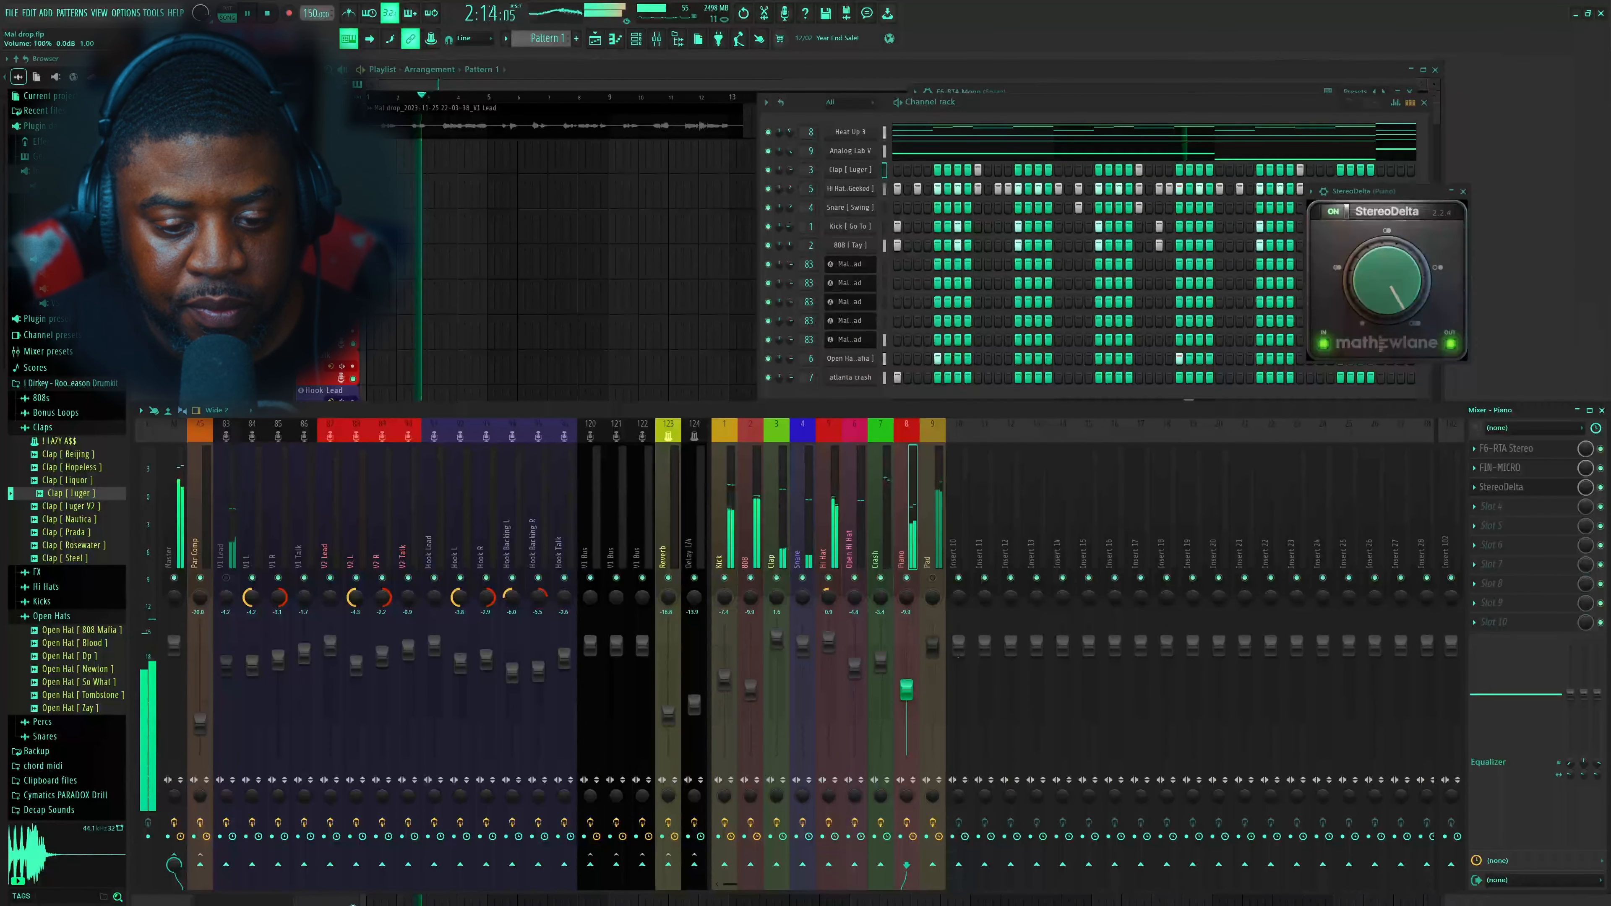
pyautogui.moveTo(907, 689); pyautogui.dragTo(907, 692)
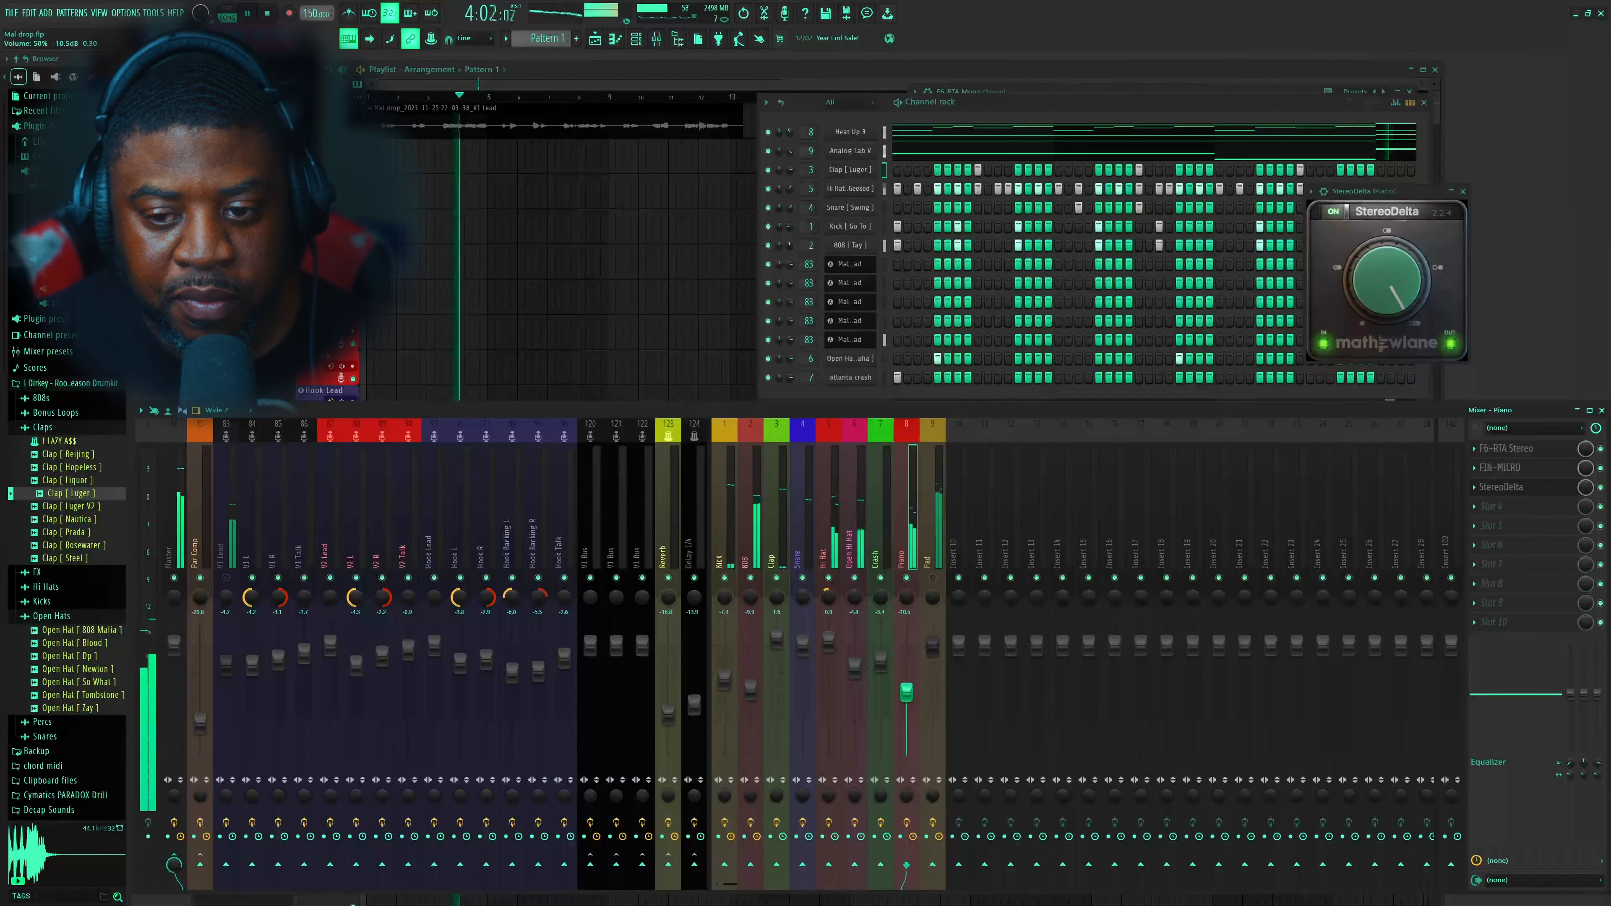
pyautogui.click(1463, 190)
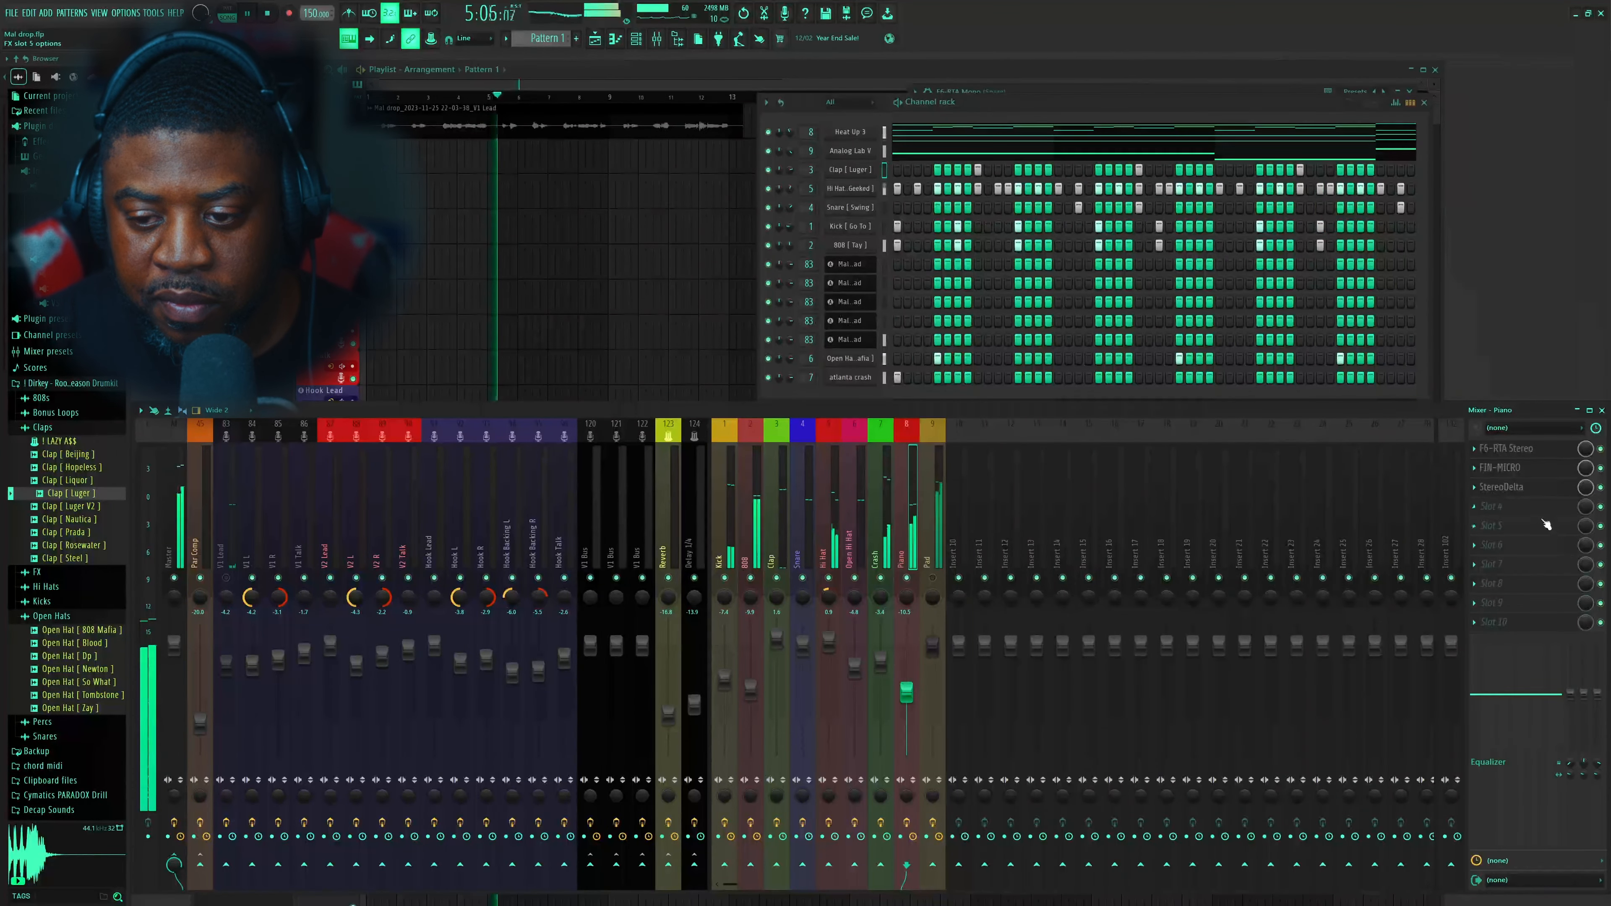
pyautogui.press('space')
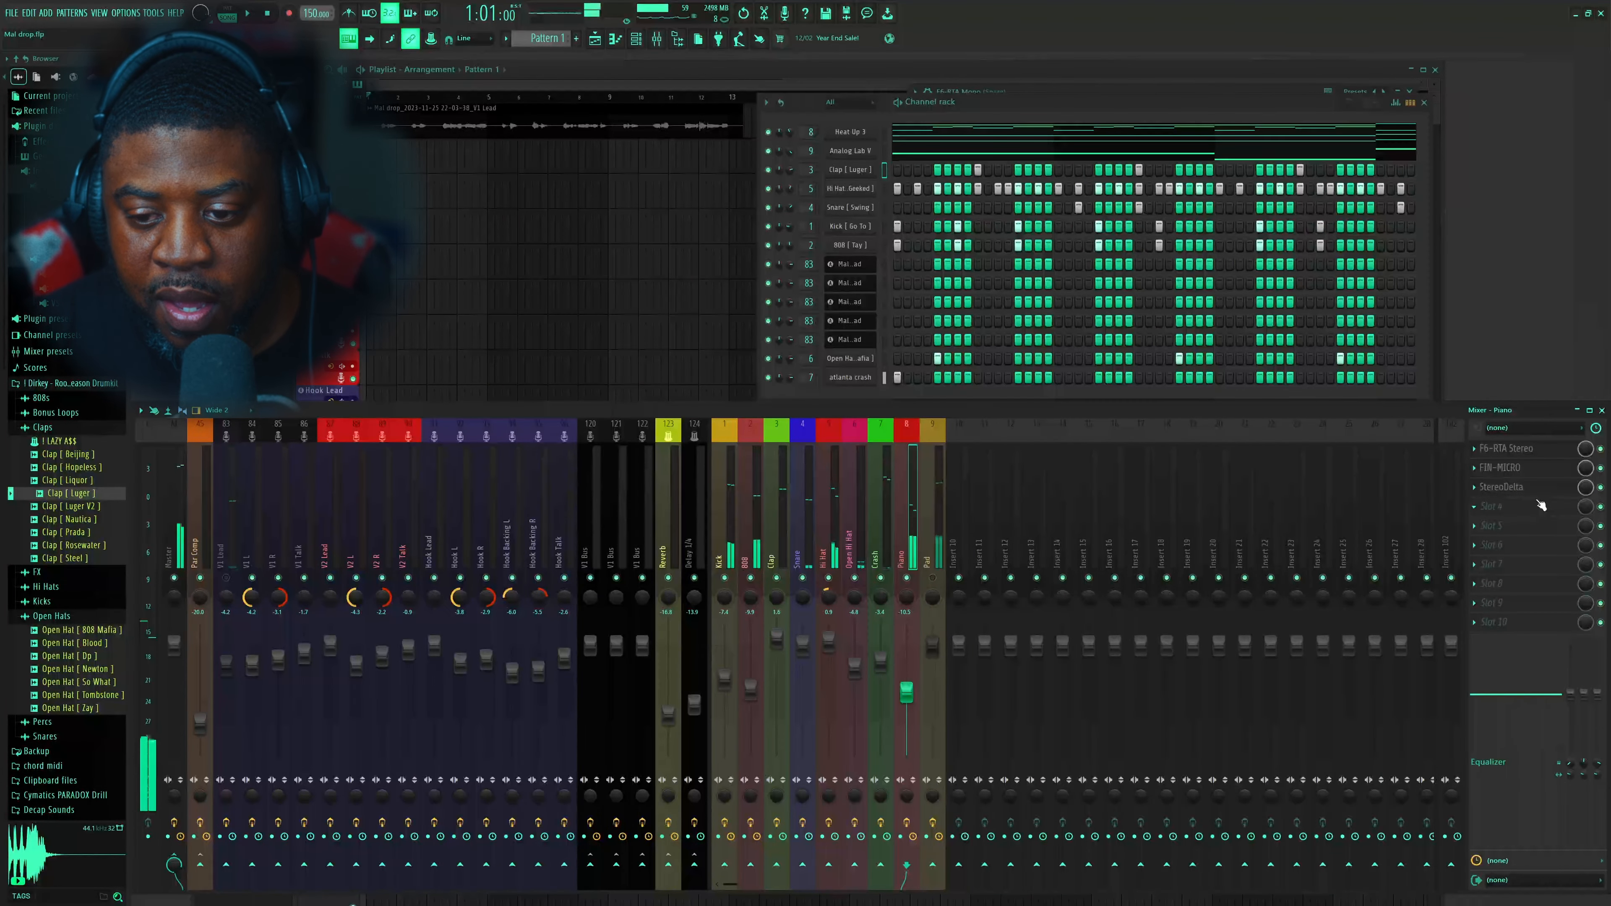
# Browse the effects available for the Piano track's fourth slot without adding one, and raise the Piano fader slightly during playback
pyautogui.click(1514, 509)
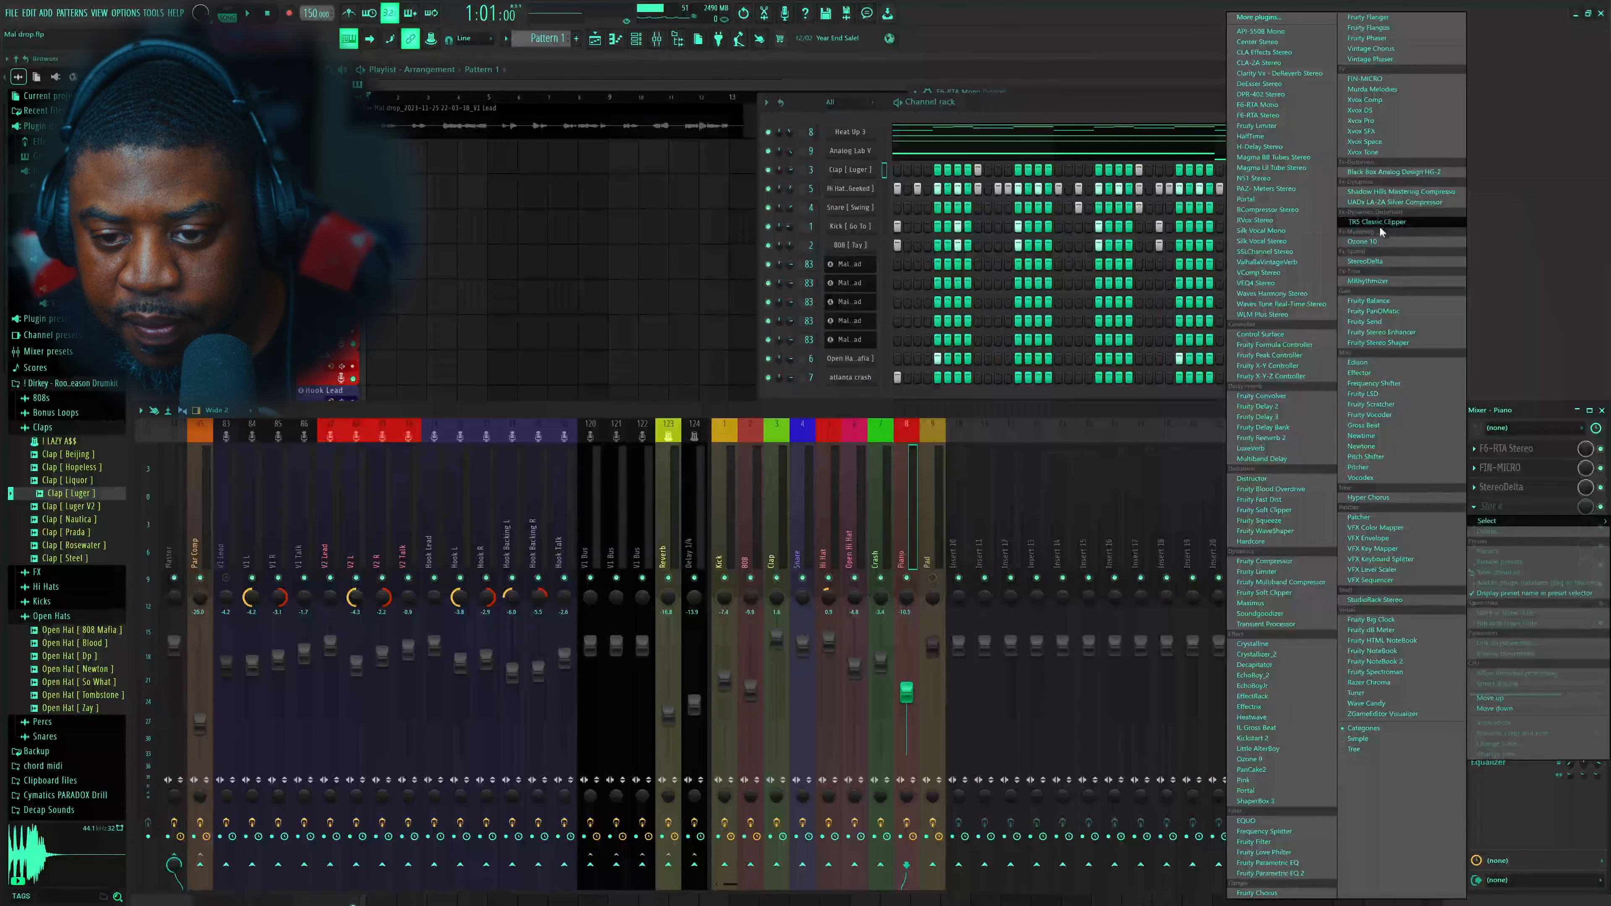
pyautogui.click(1154, 407)
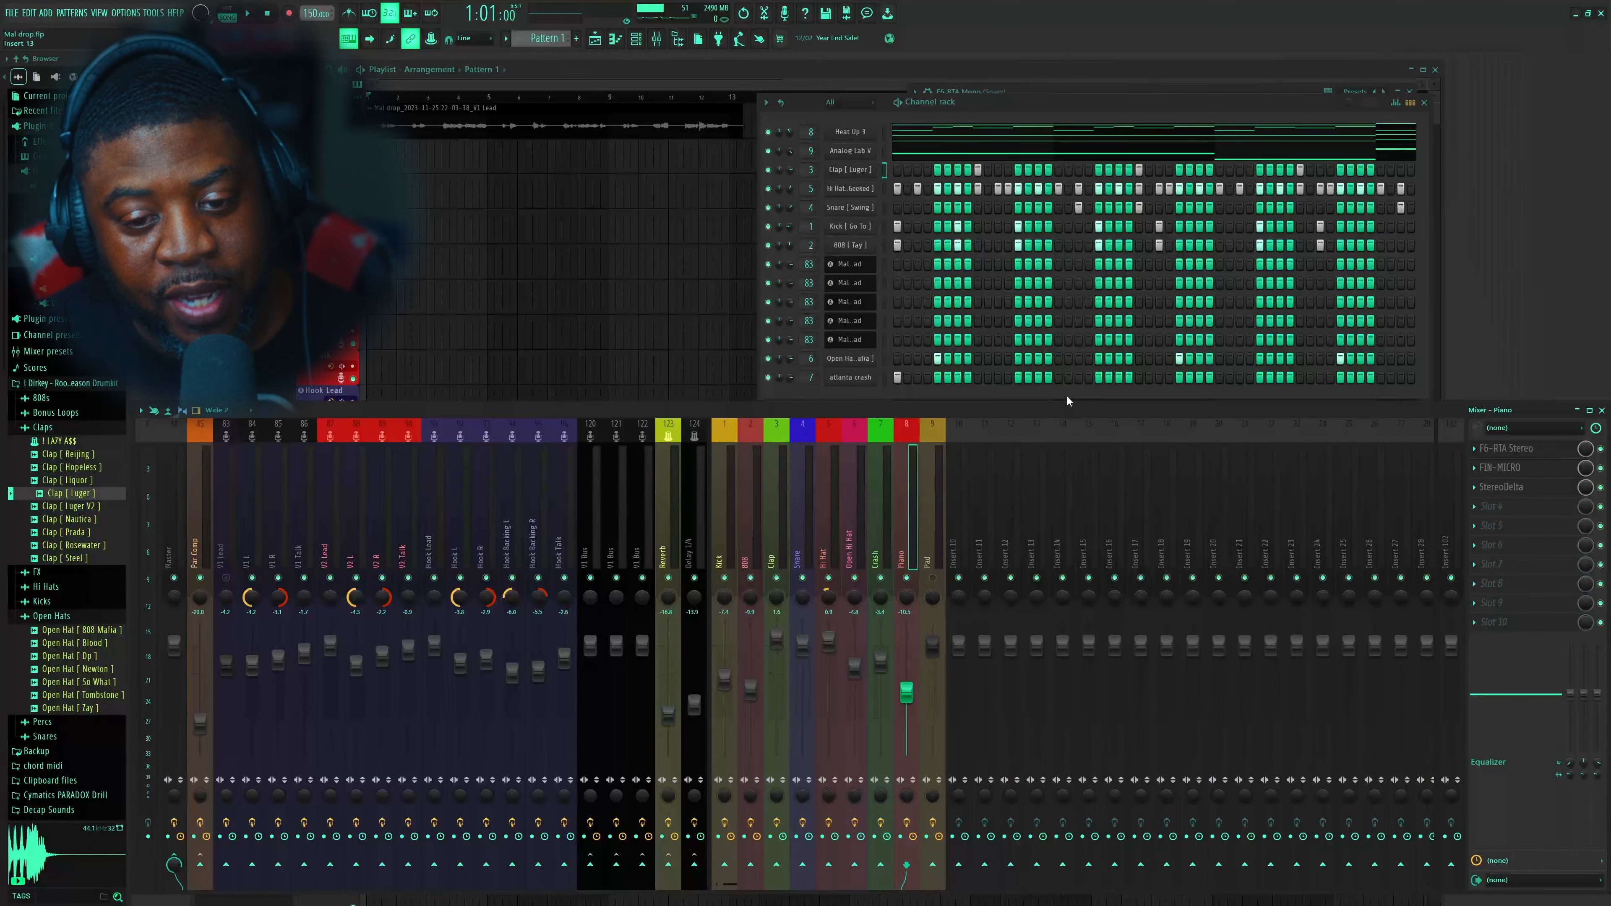
pyautogui.press('space')
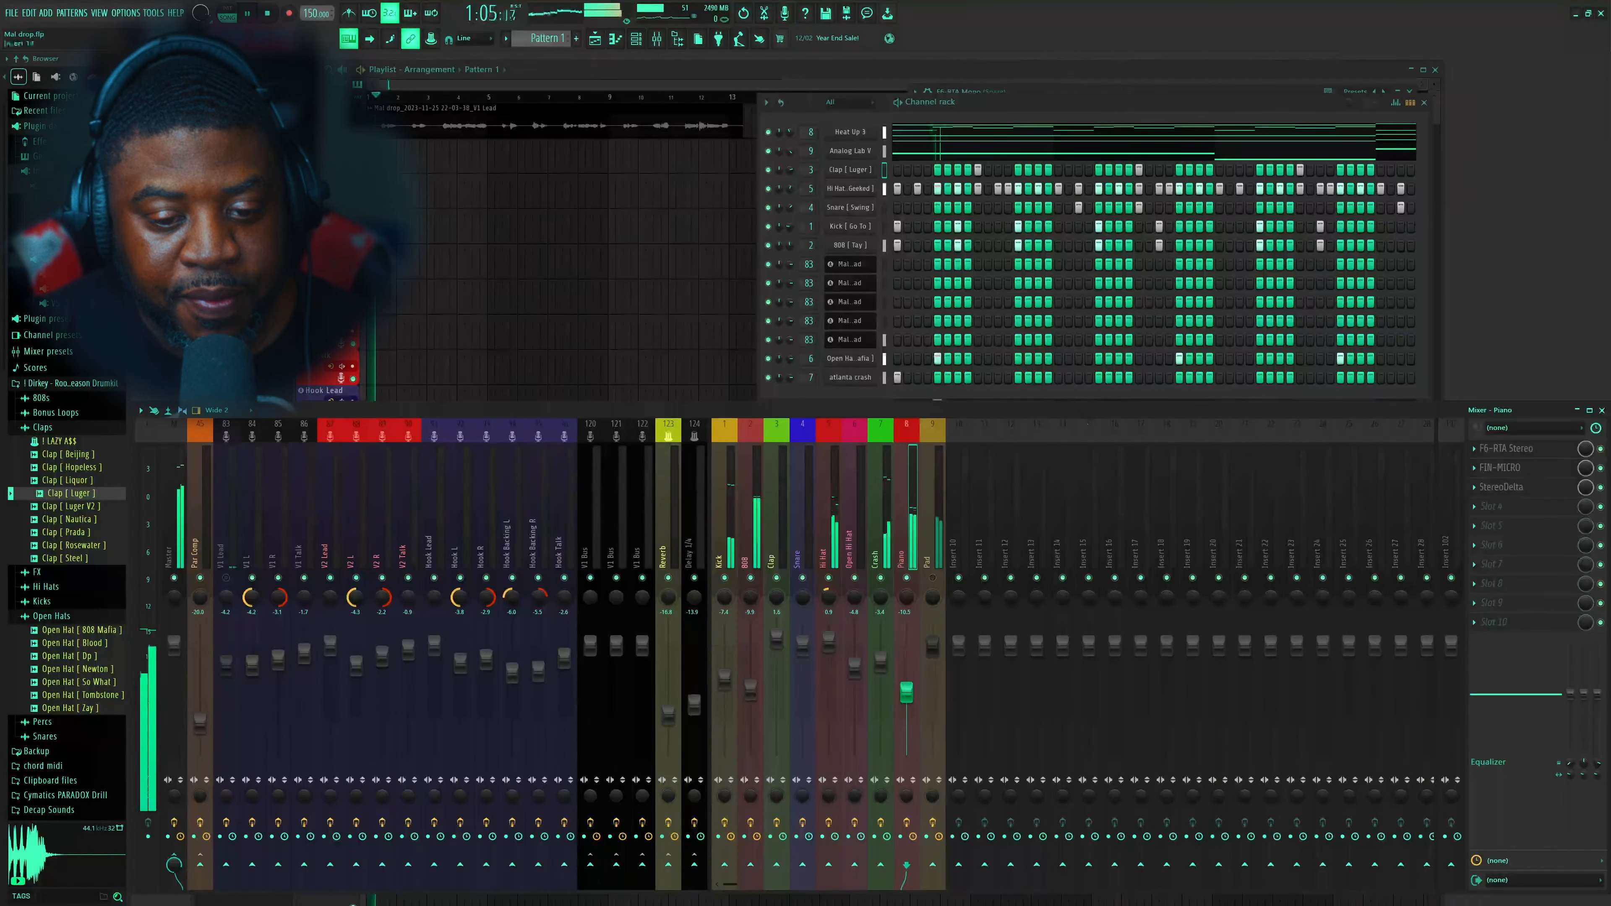
pyautogui.moveTo(908, 695); pyautogui.dragTo(906, 691)
pyautogui.press('space')
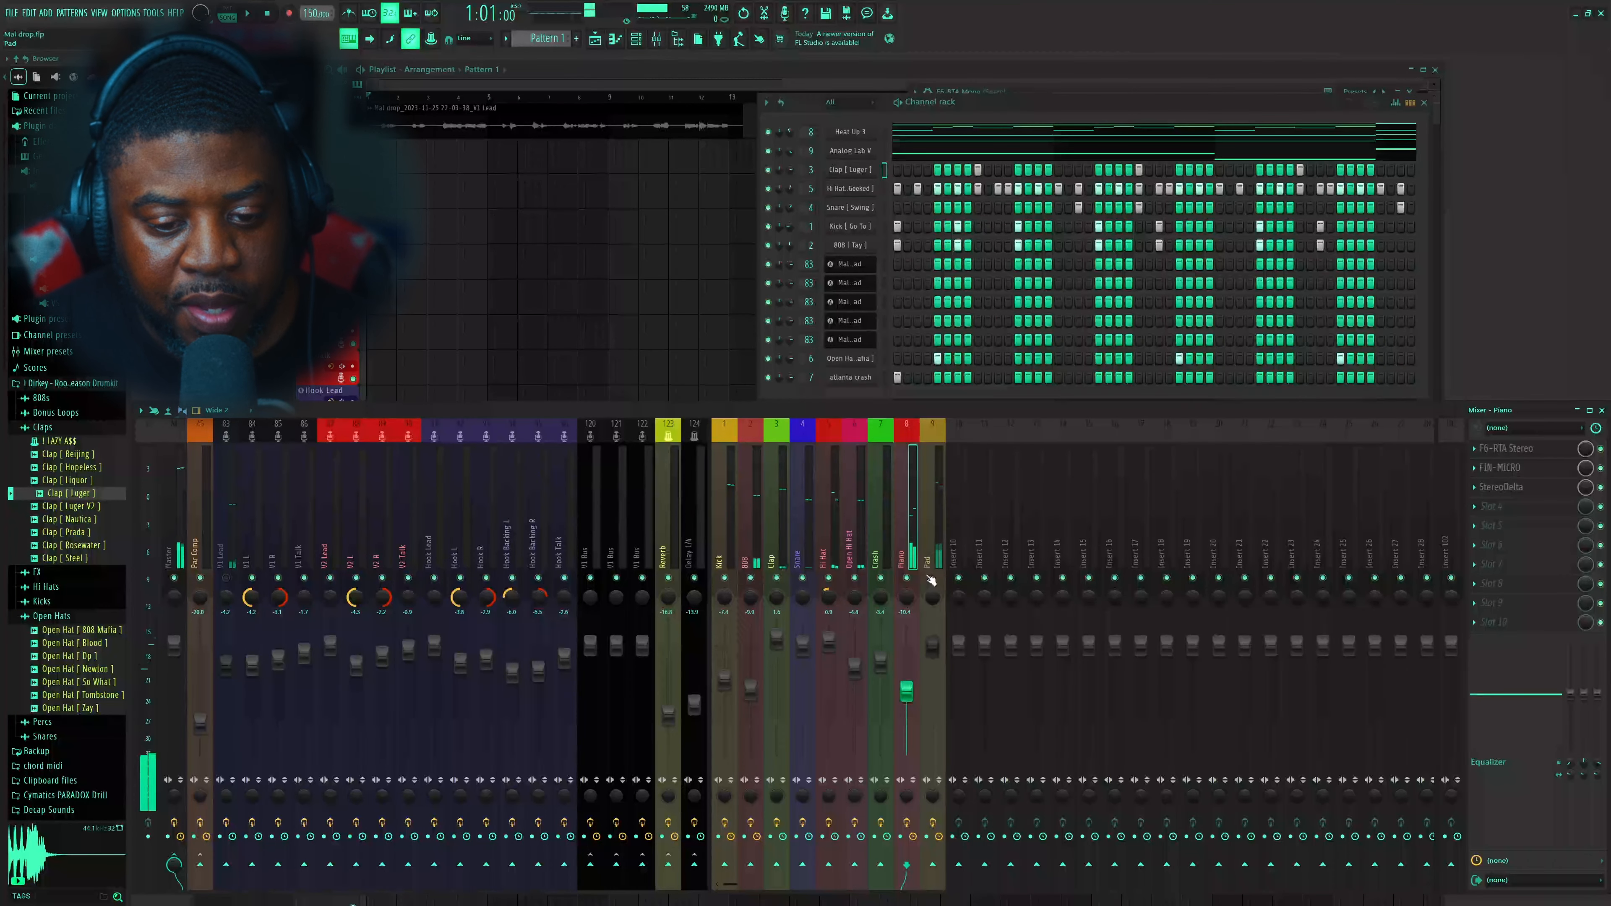
# Lower the Pad fader, check its F6-RTA Stereo equalizer, and leave only its CLA Effects Stereo window open
pyautogui.moveTo(932, 644); pyautogui.dragTo(932, 690)
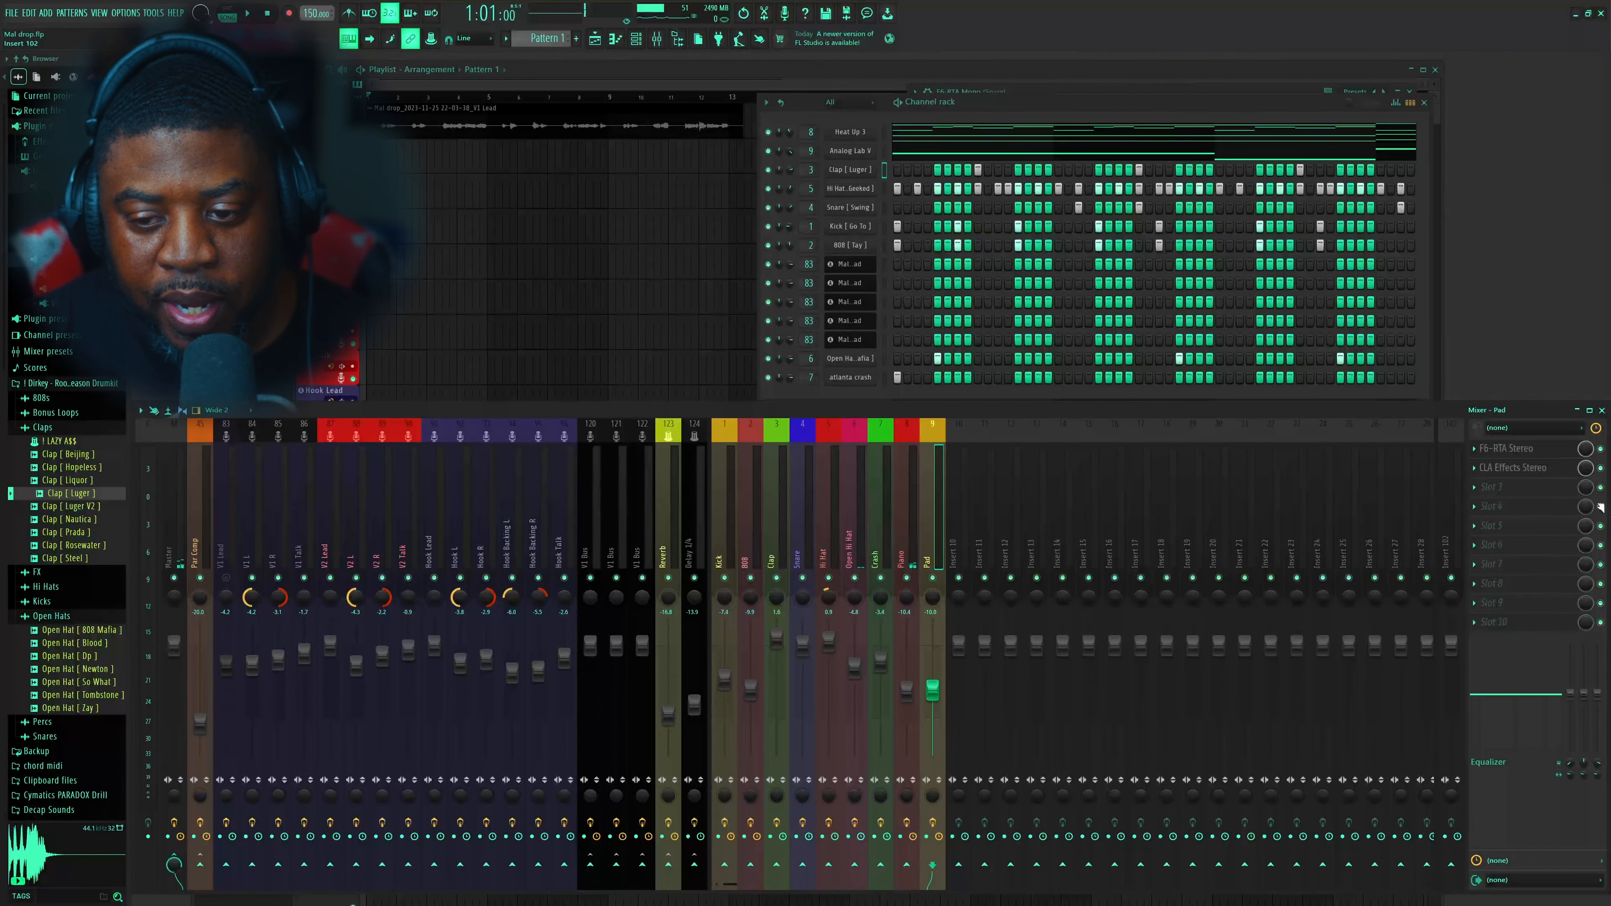
pyautogui.click(1533, 450)
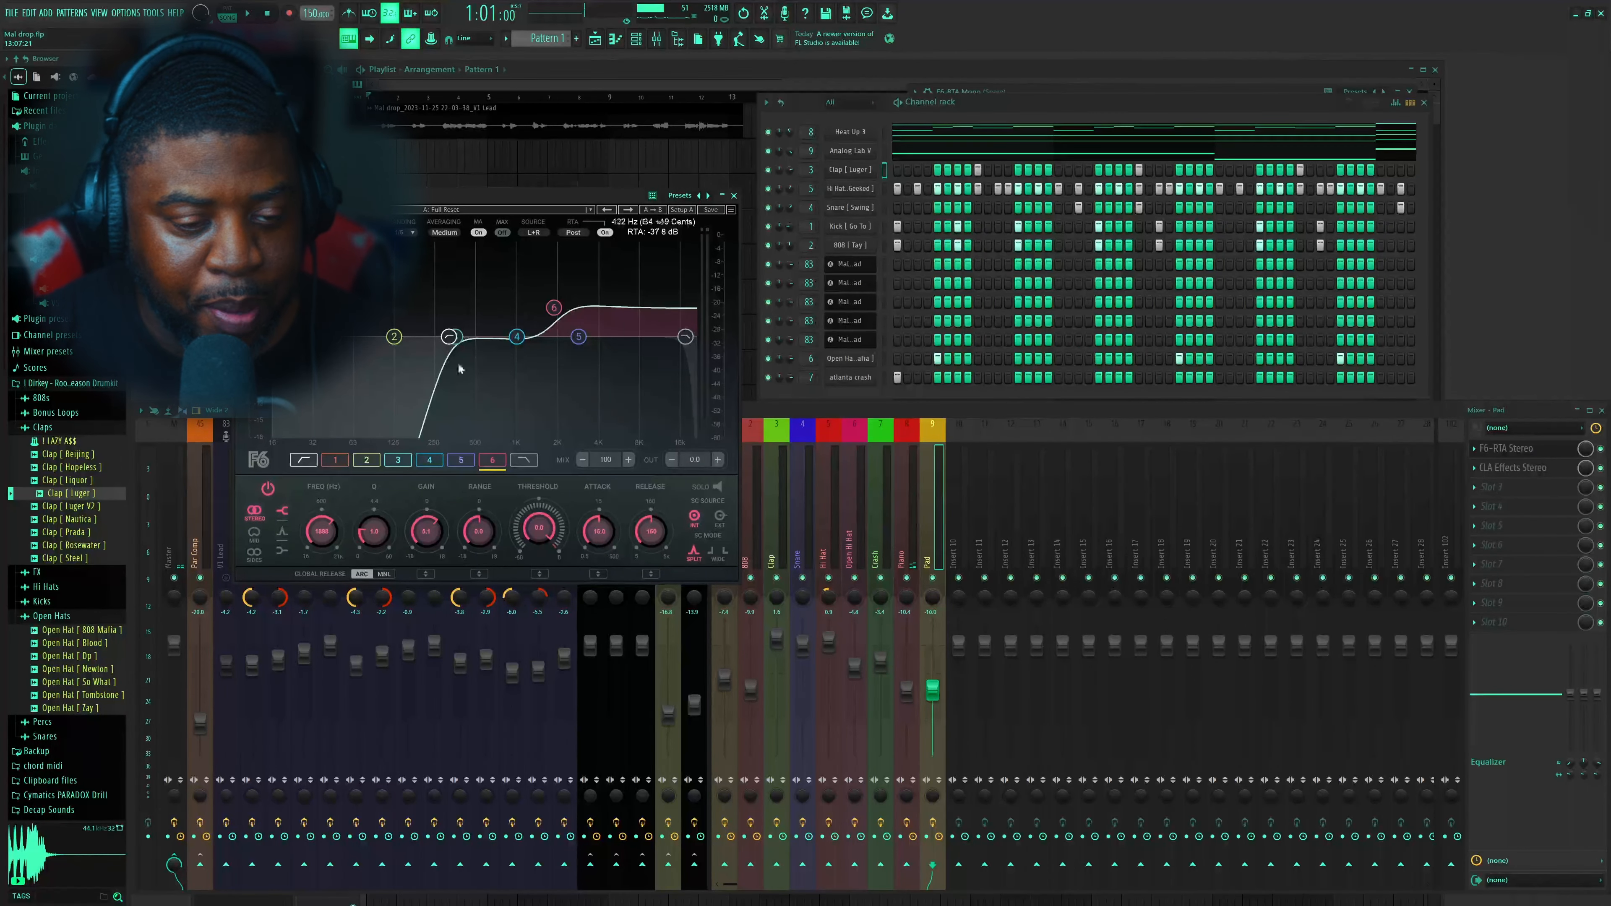
pyautogui.click(1513, 470)
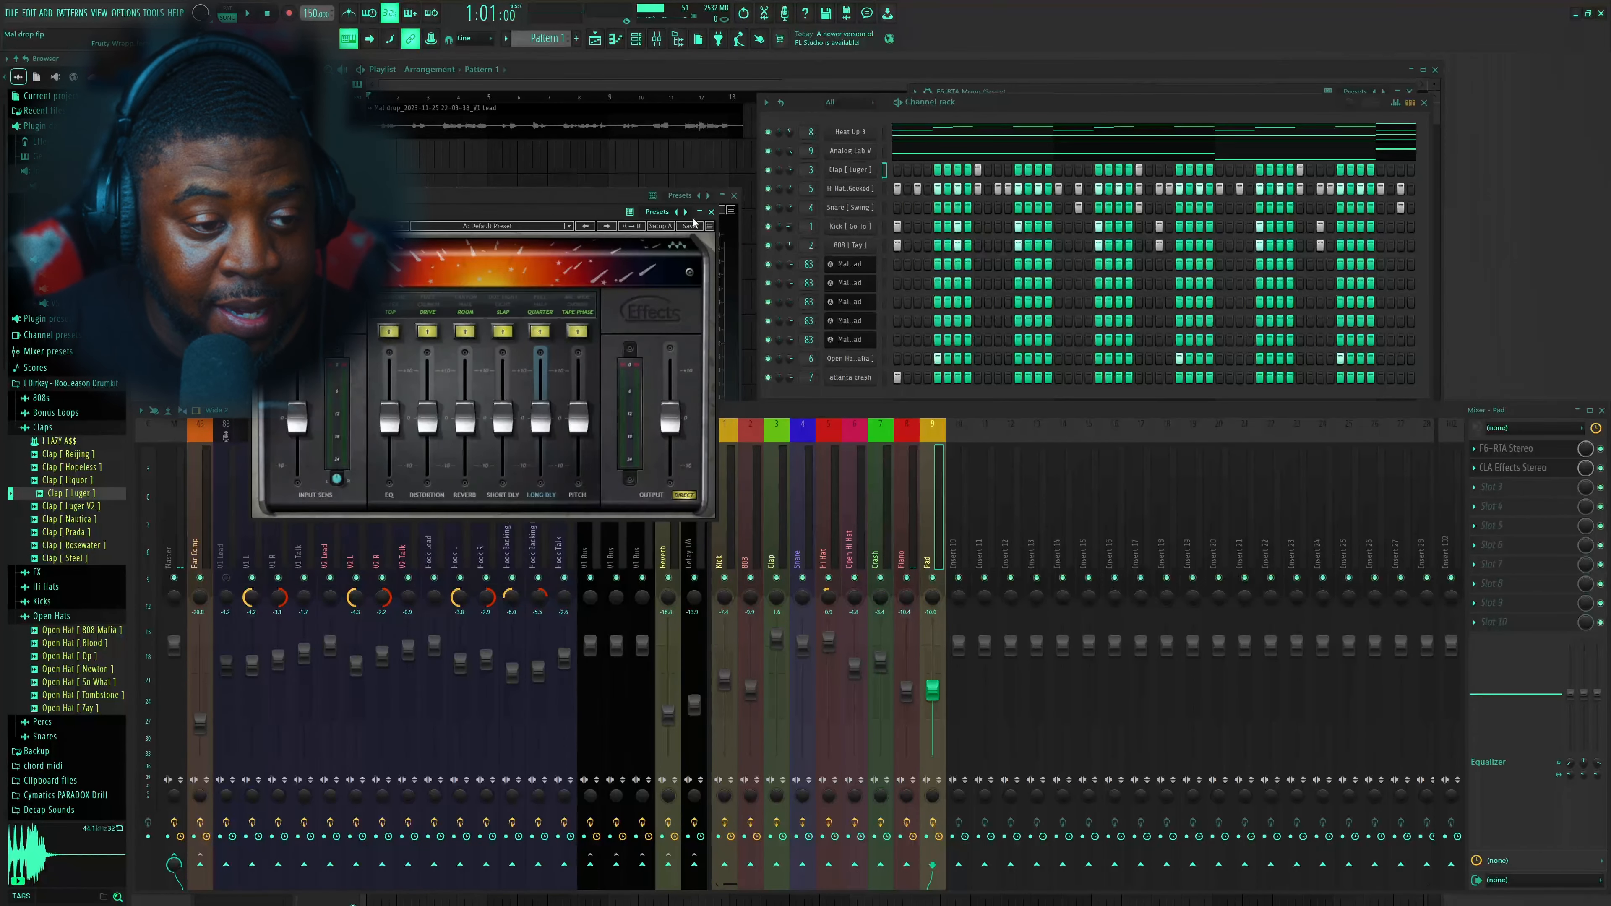
pyautogui.moveTo(521, 213); pyautogui.dragTo(1216, 281)
pyautogui.click(735, 195)
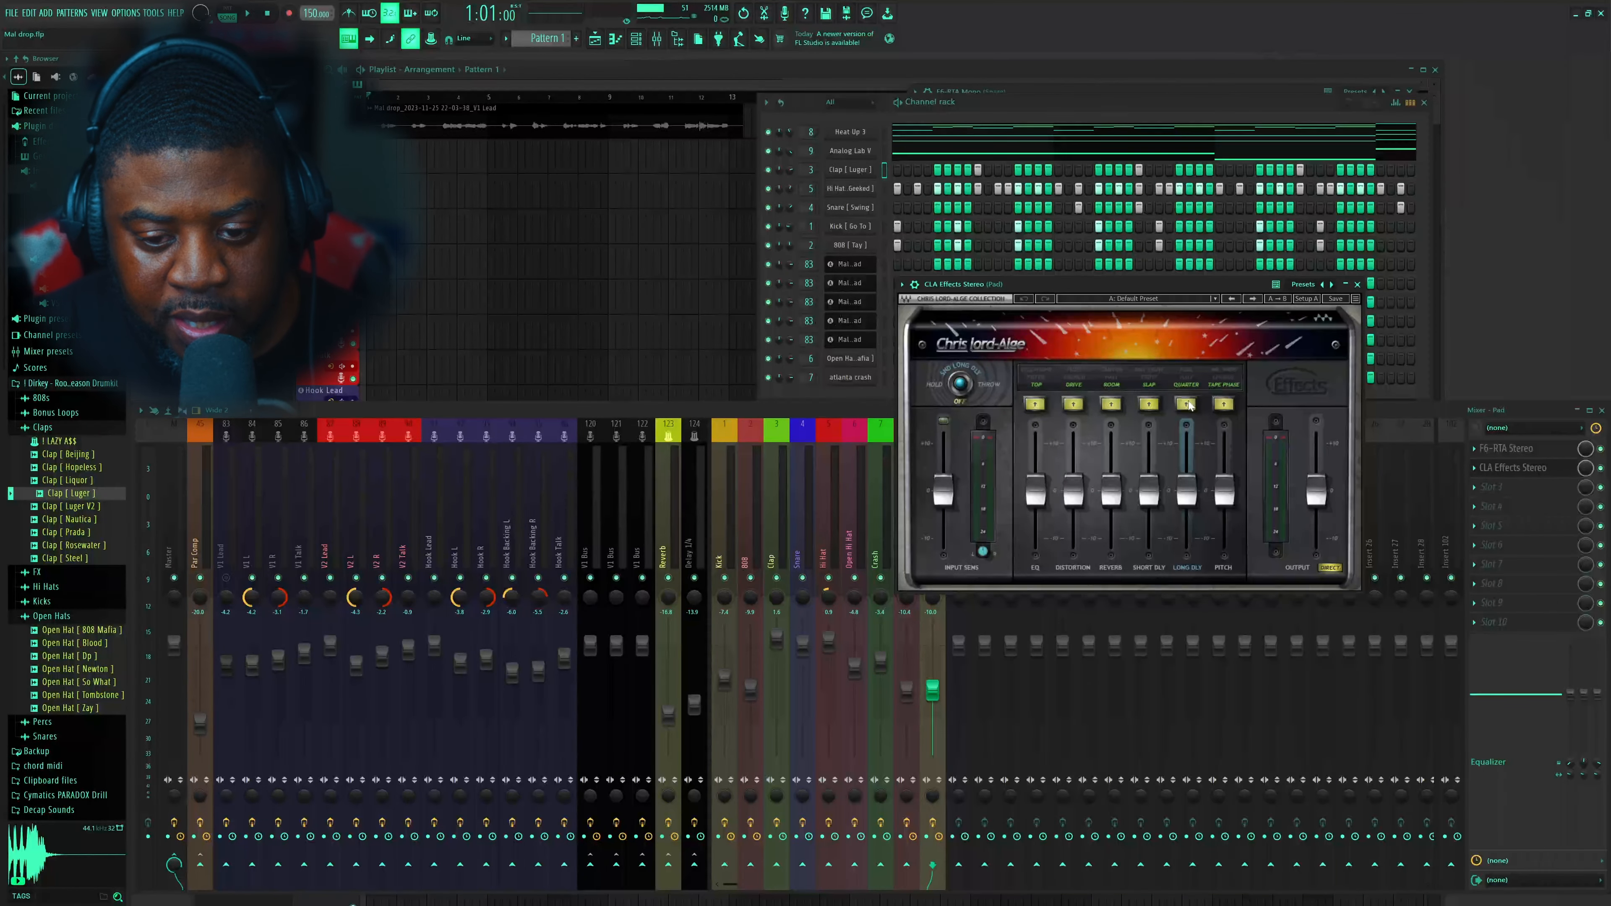
# Mute the reverb, short delay, long delay and pitch sections of the Pad's CLA Effects Stereo, and disable the plugin
pyautogui.click(1225, 405)
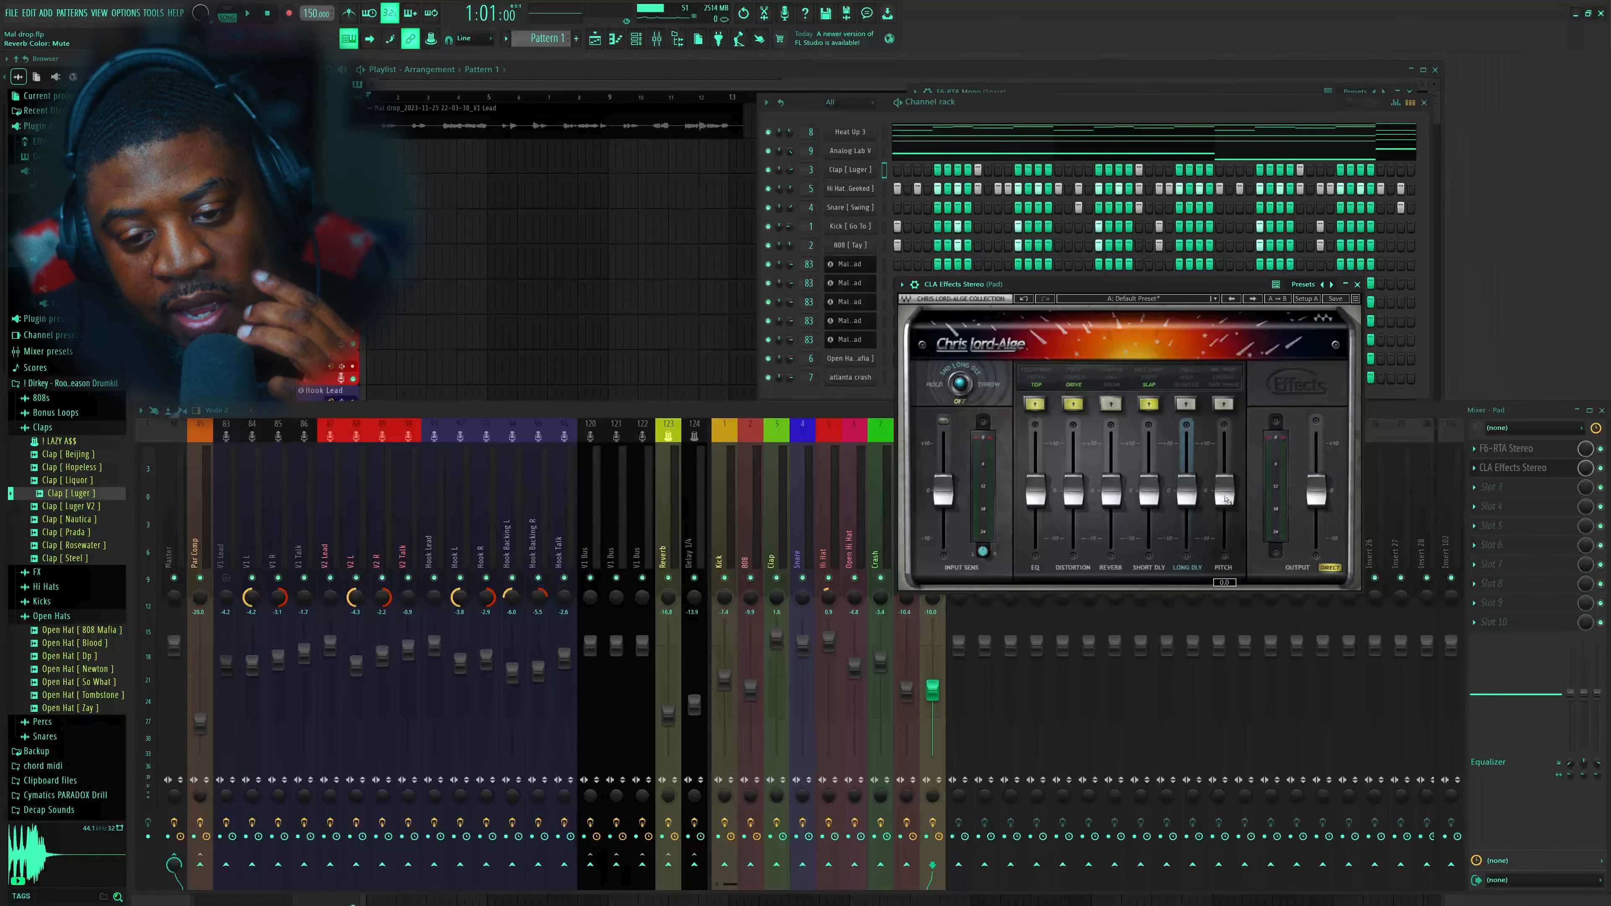
pyautogui.click(1149, 405)
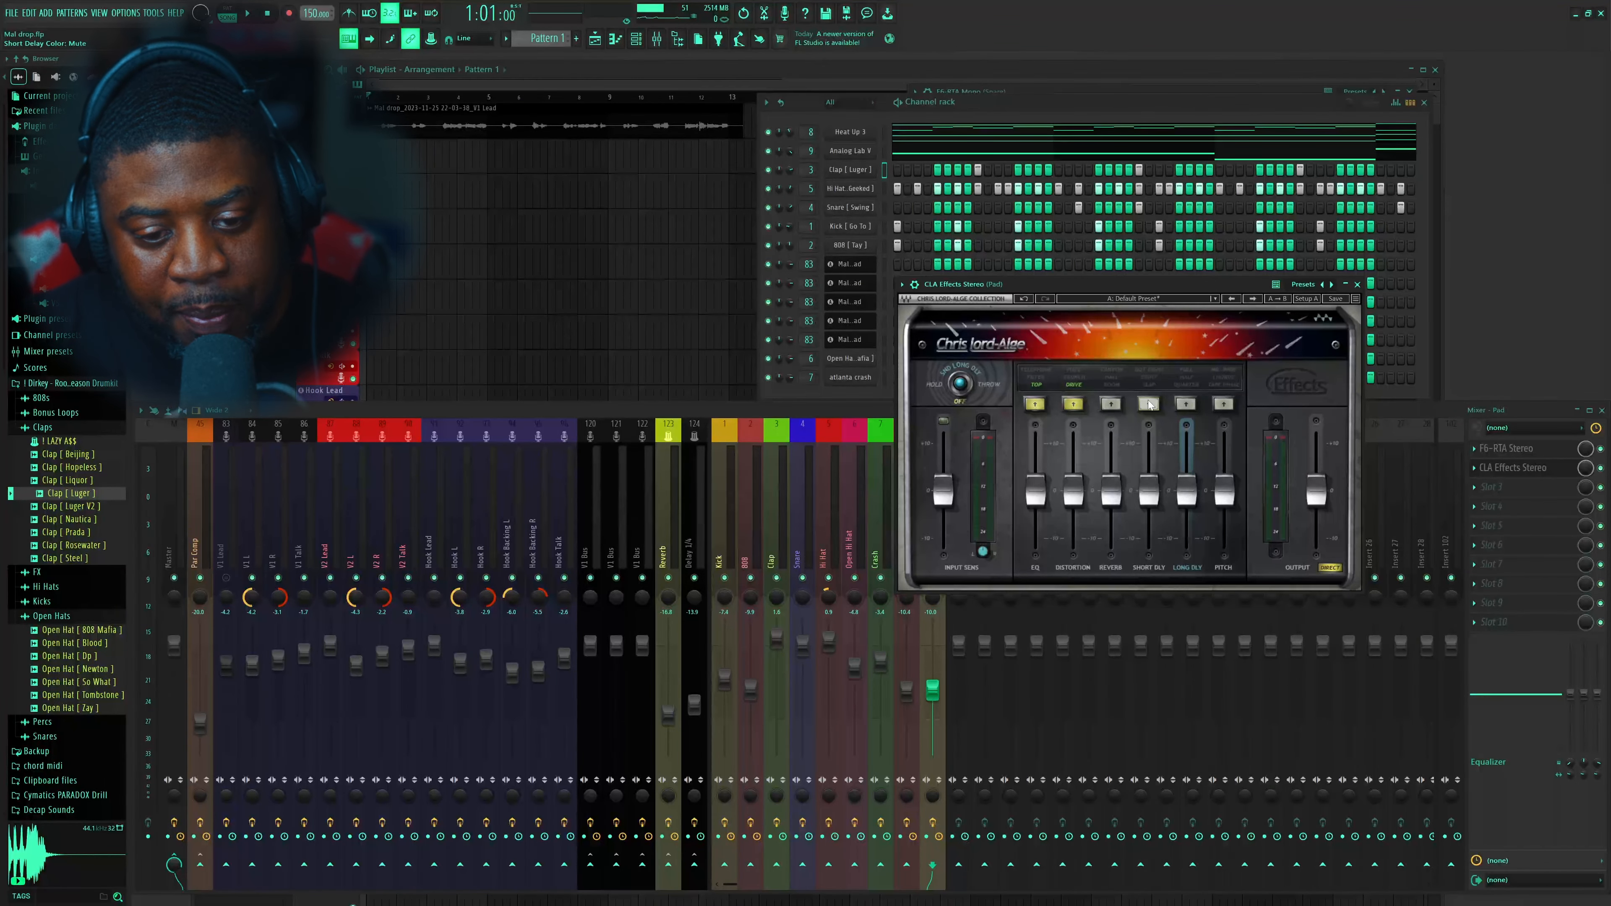
pyautogui.click(1600, 468)
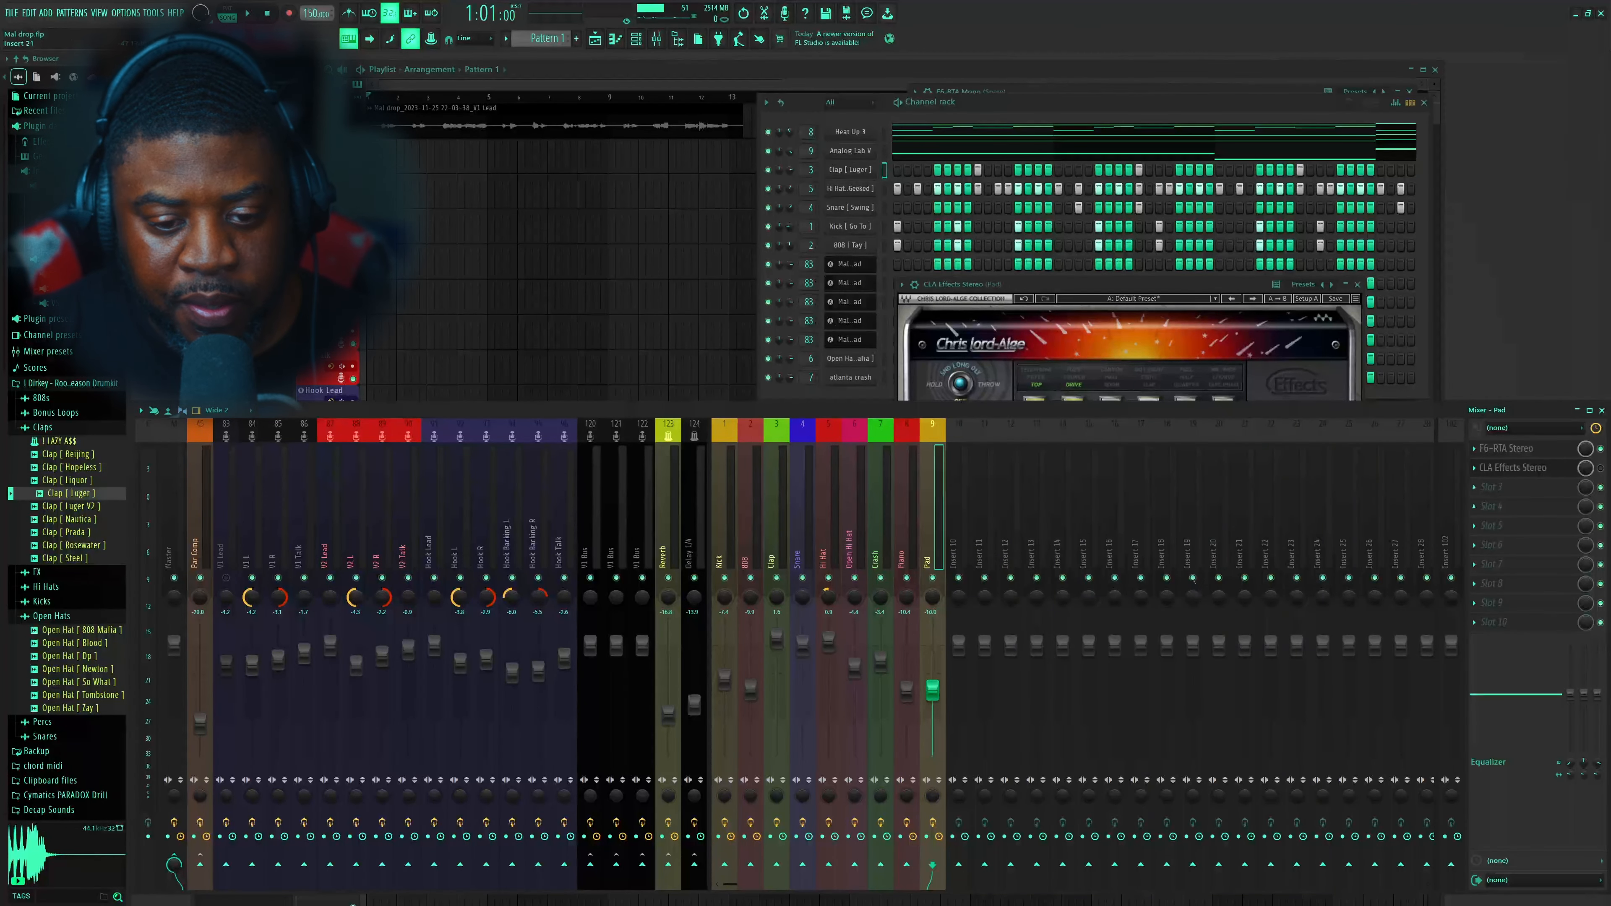
# Set the Pad fader to about -11 dB while listening to the beat
pyautogui.press('space')
pyautogui.moveTo(949, 704); pyautogui.dragTo(933, 695)
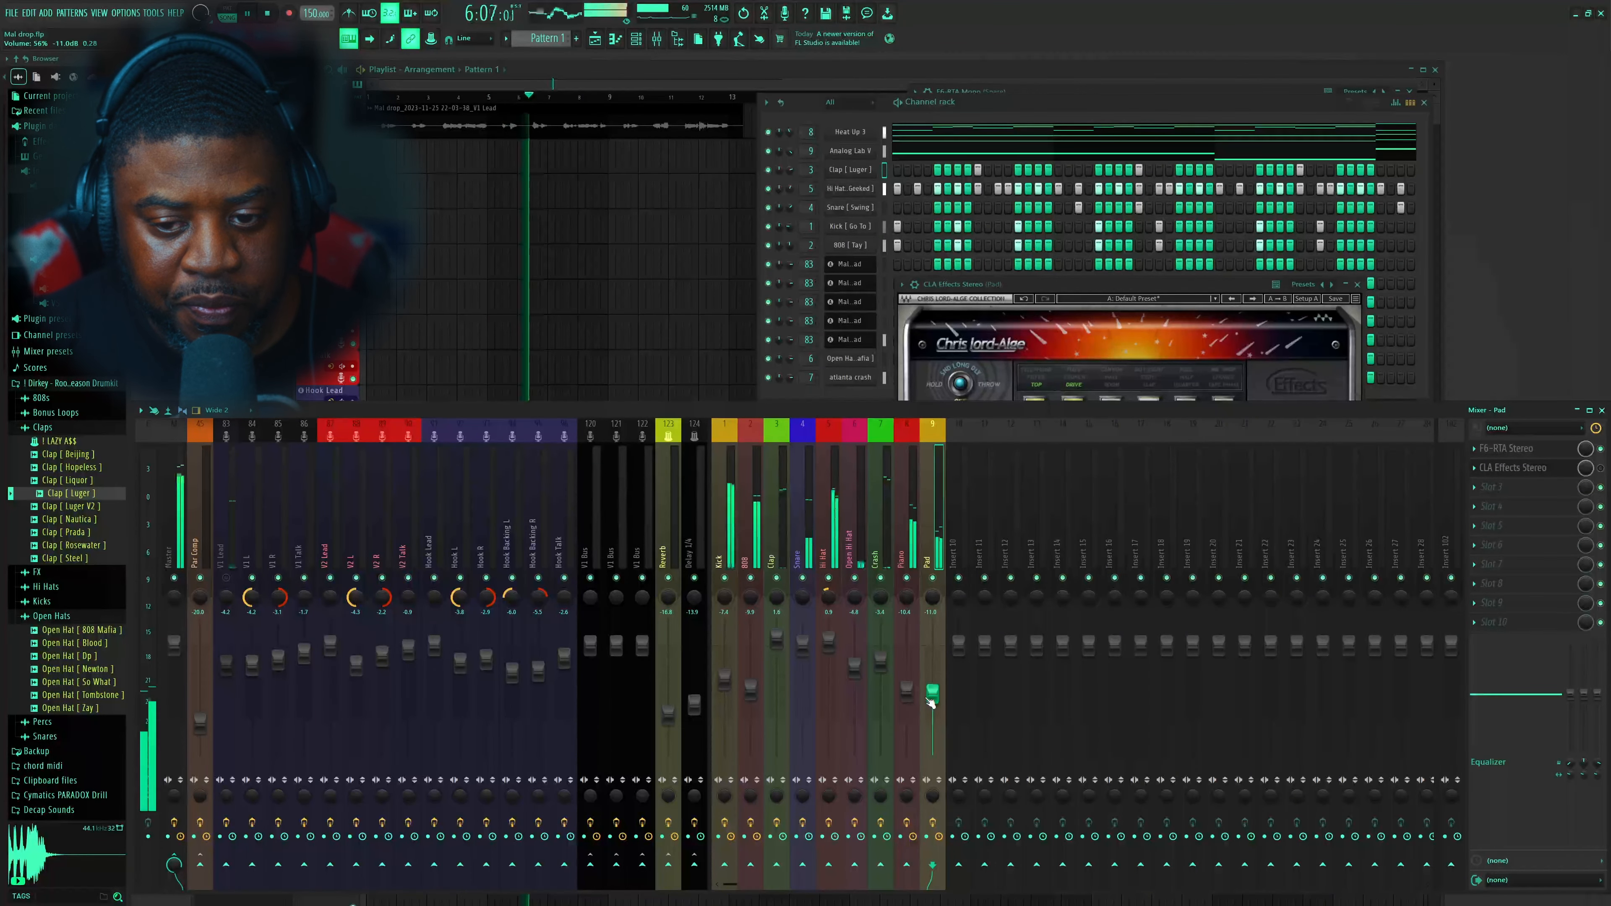
pyautogui.press('space')
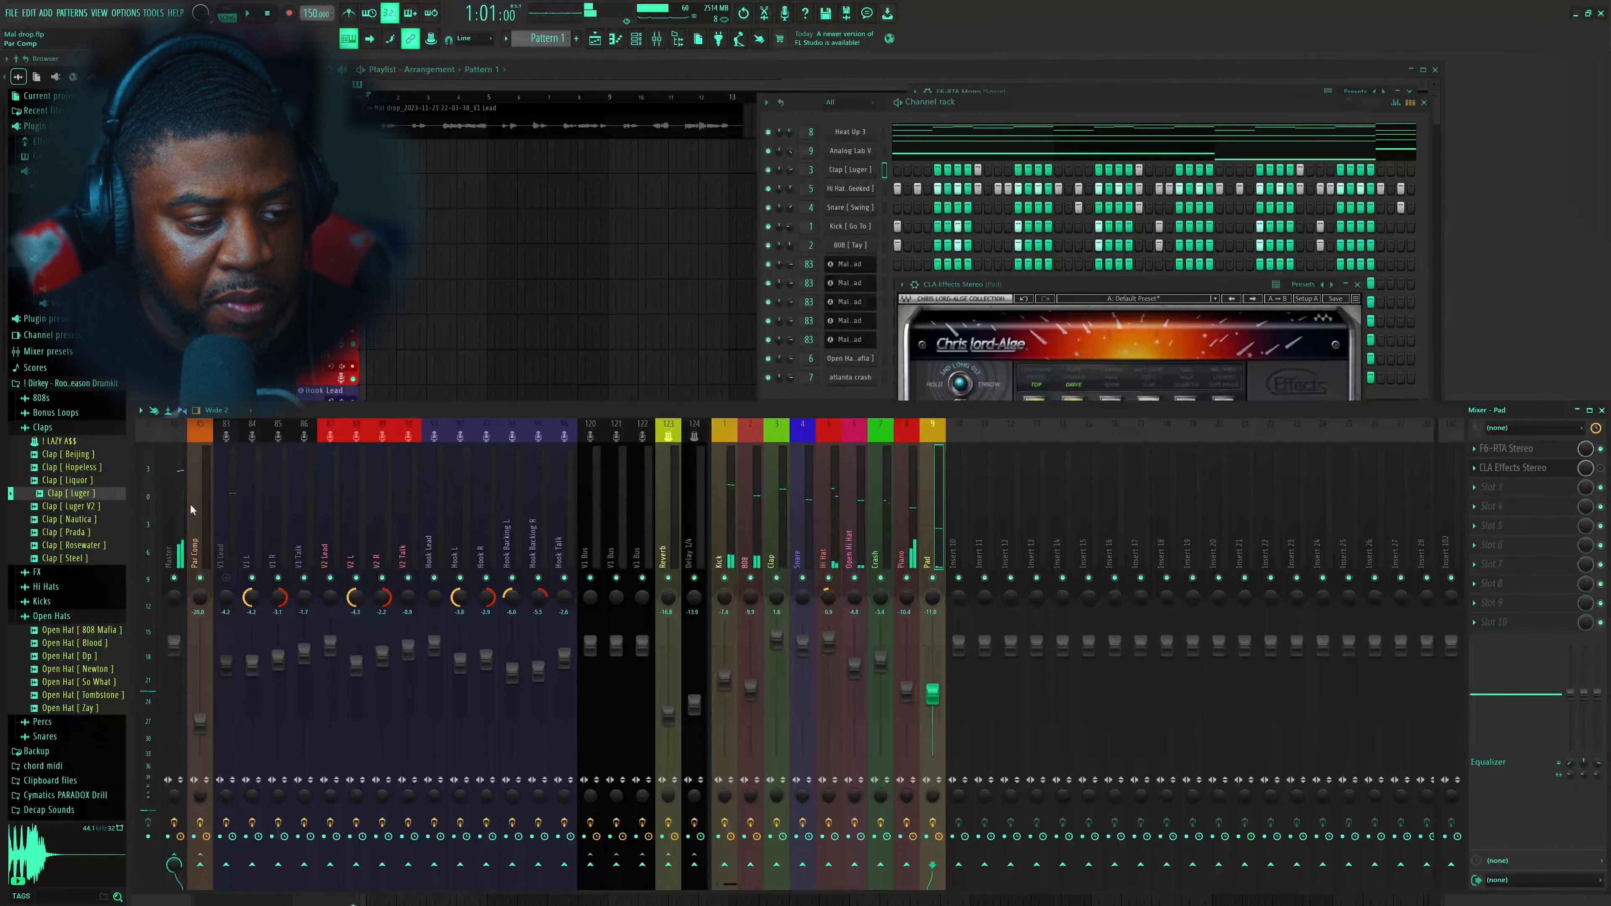
# Open Ozone 10 on the Master track and place its window clear of the mixer
pyautogui.click(179, 505)
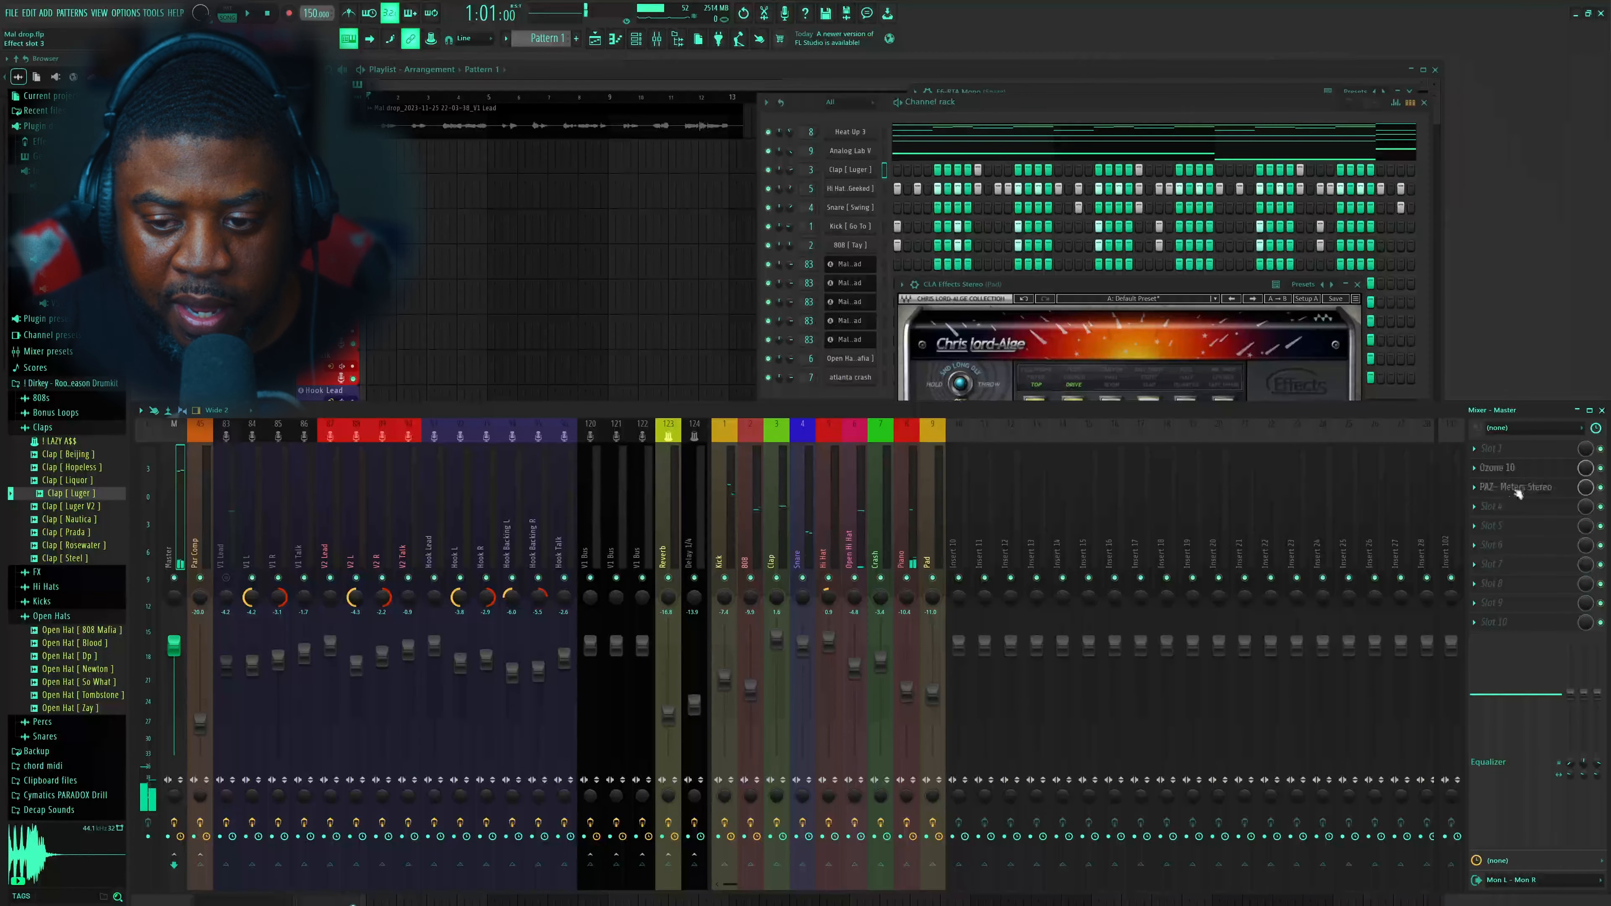
pyautogui.click(1509, 467)
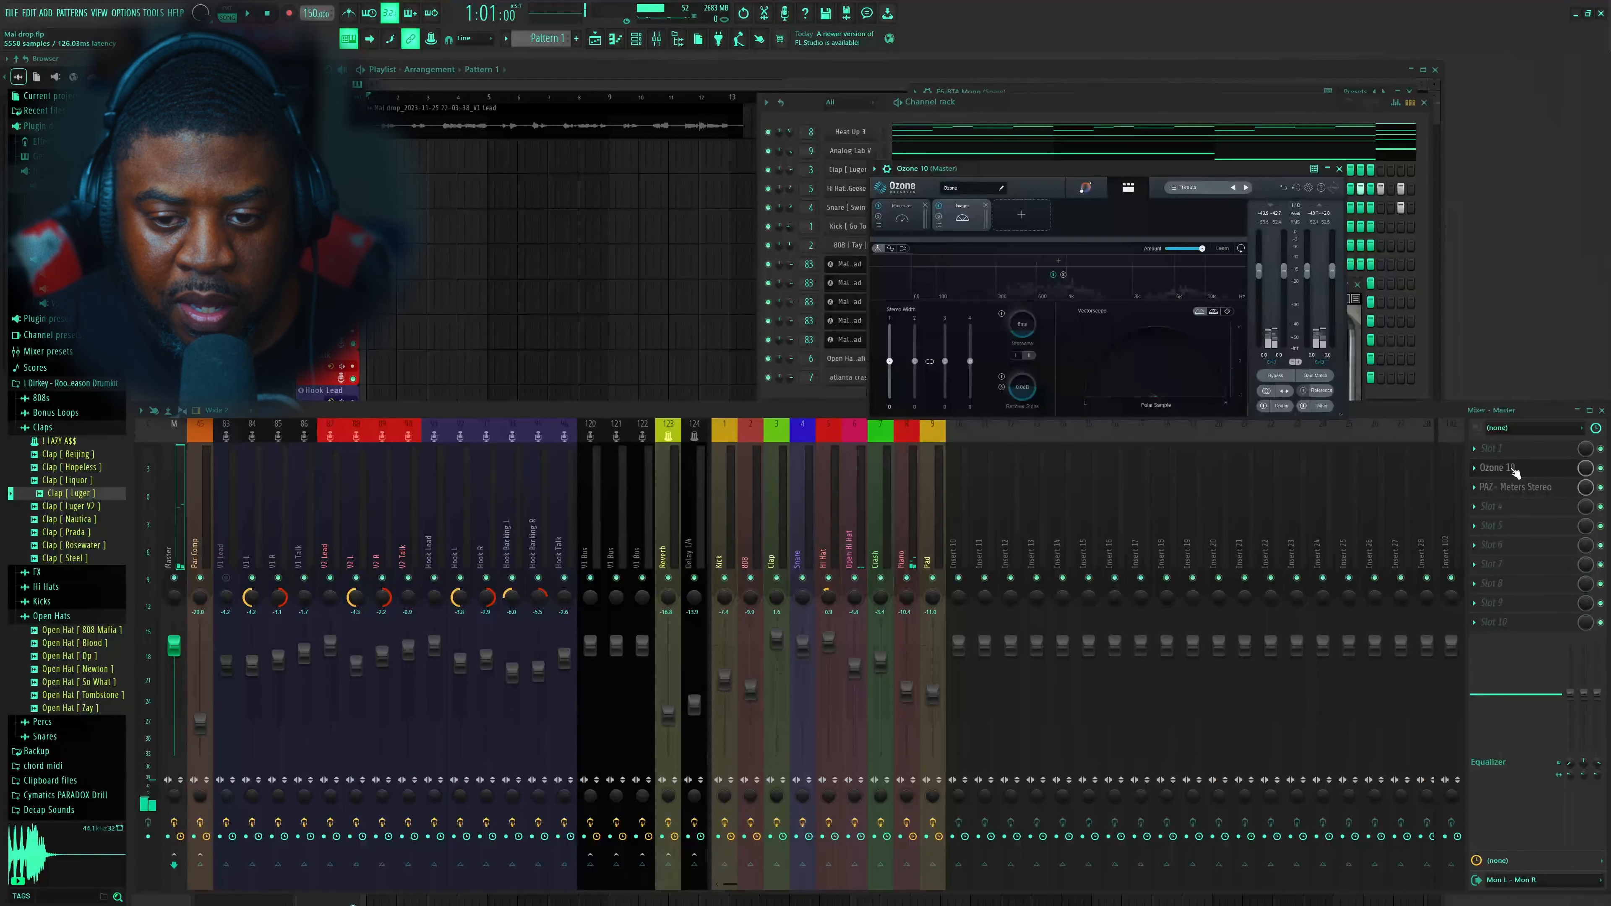
pyautogui.moveTo(1229, 168); pyautogui.dragTo(1326, 129)
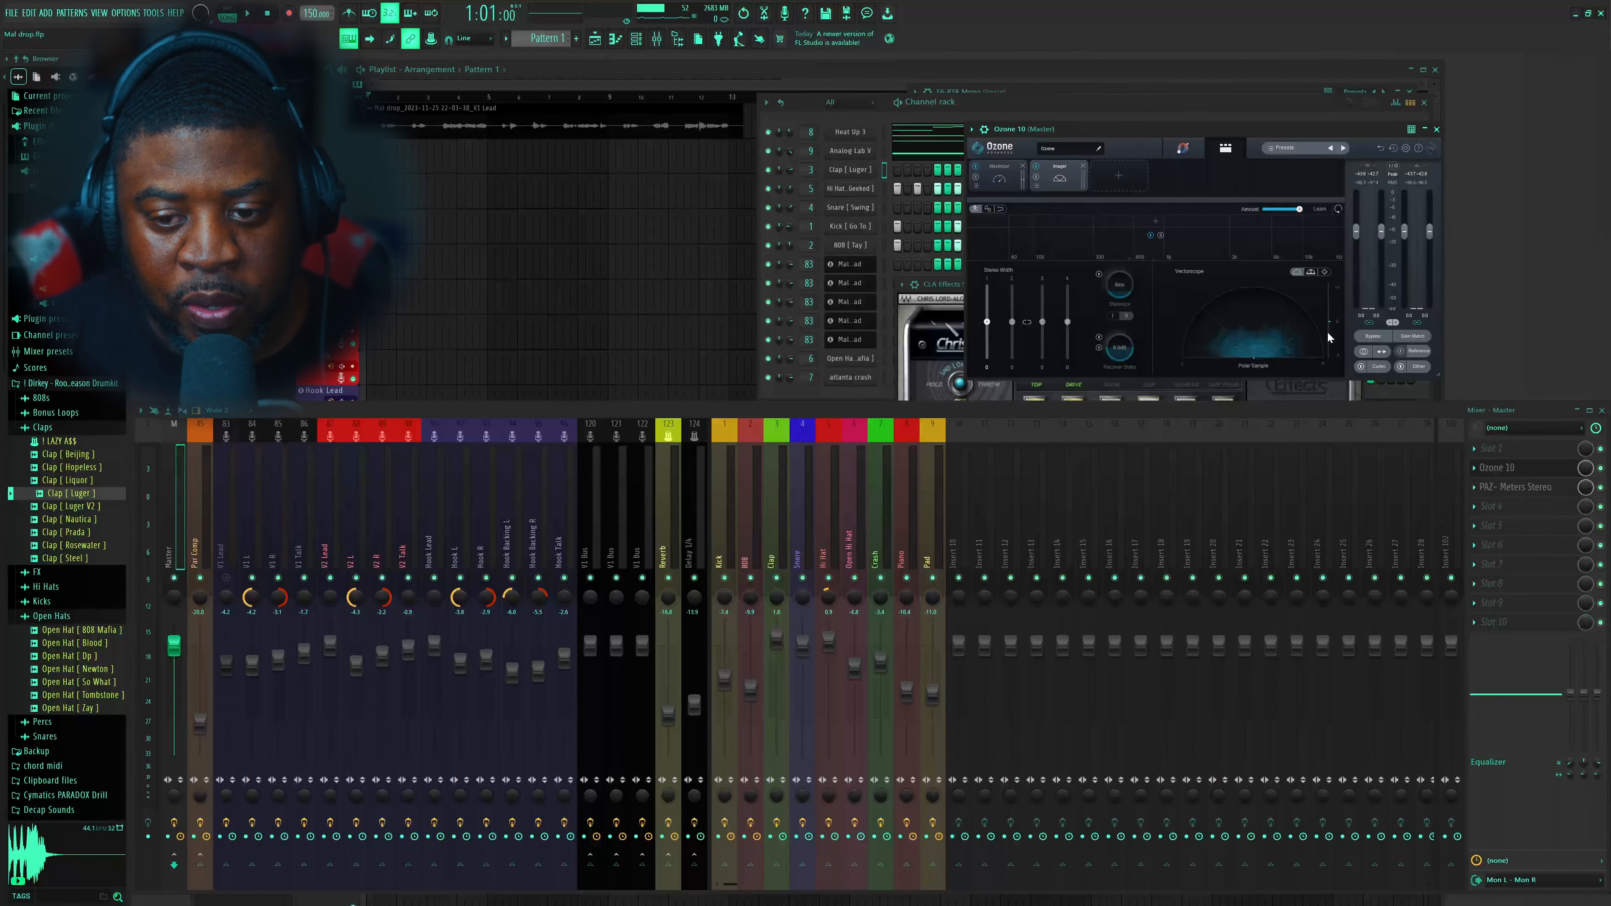
# Lower the Pad fader below -14.5 dB during playback, and raise the 808 fader to about -9.2 dB
pyautogui.press('space')
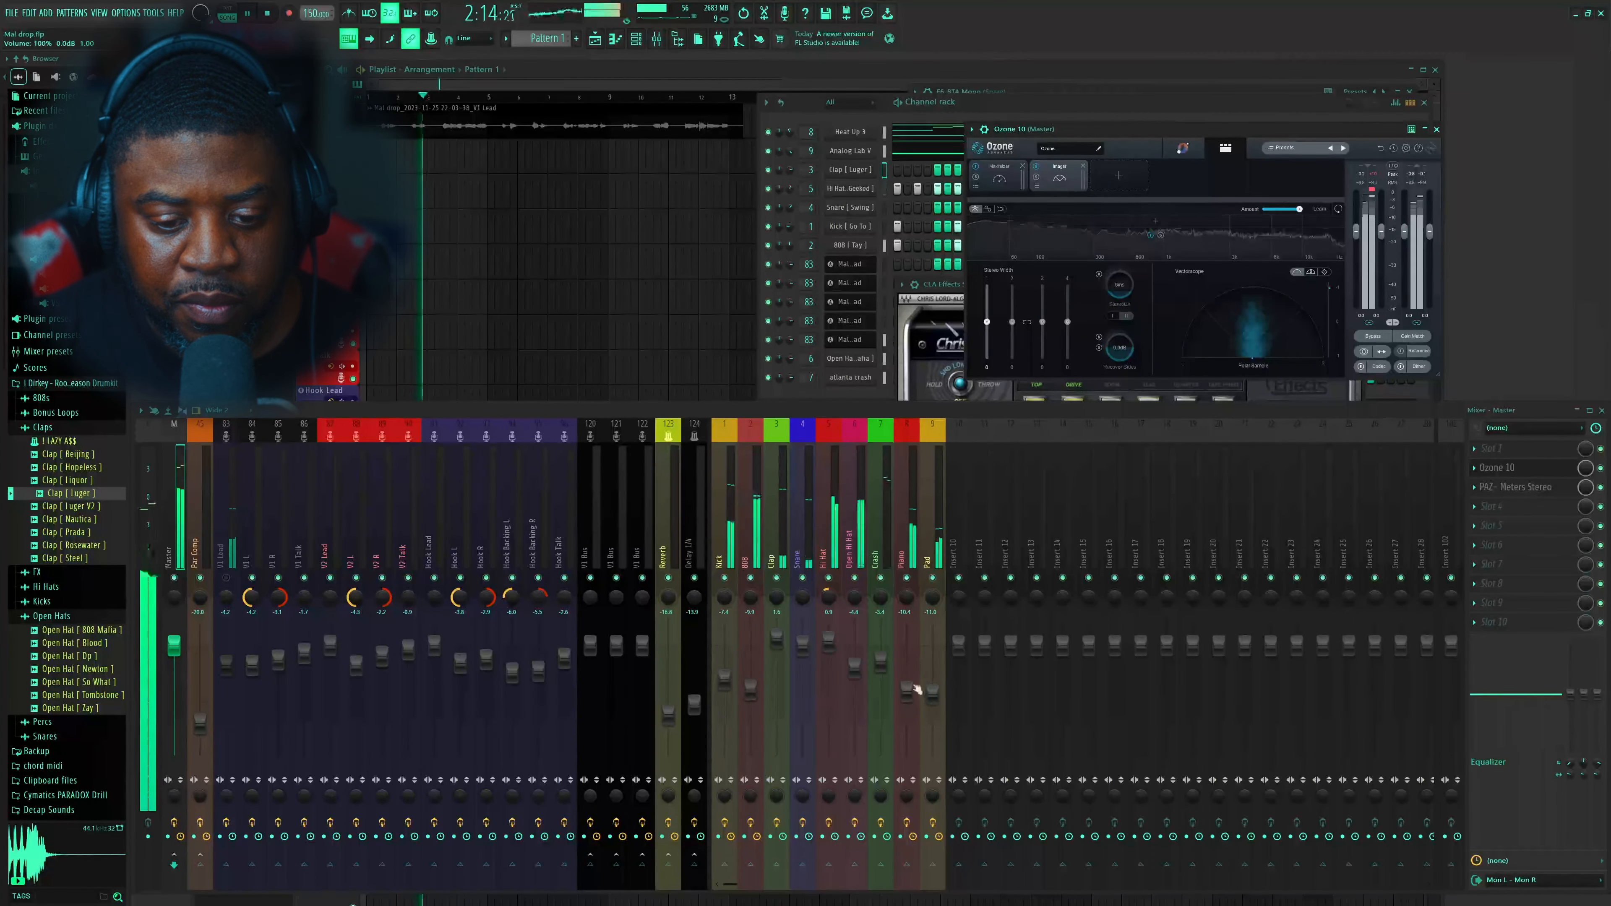
pyautogui.moveTo(933, 690); pyautogui.dragTo(932, 703)
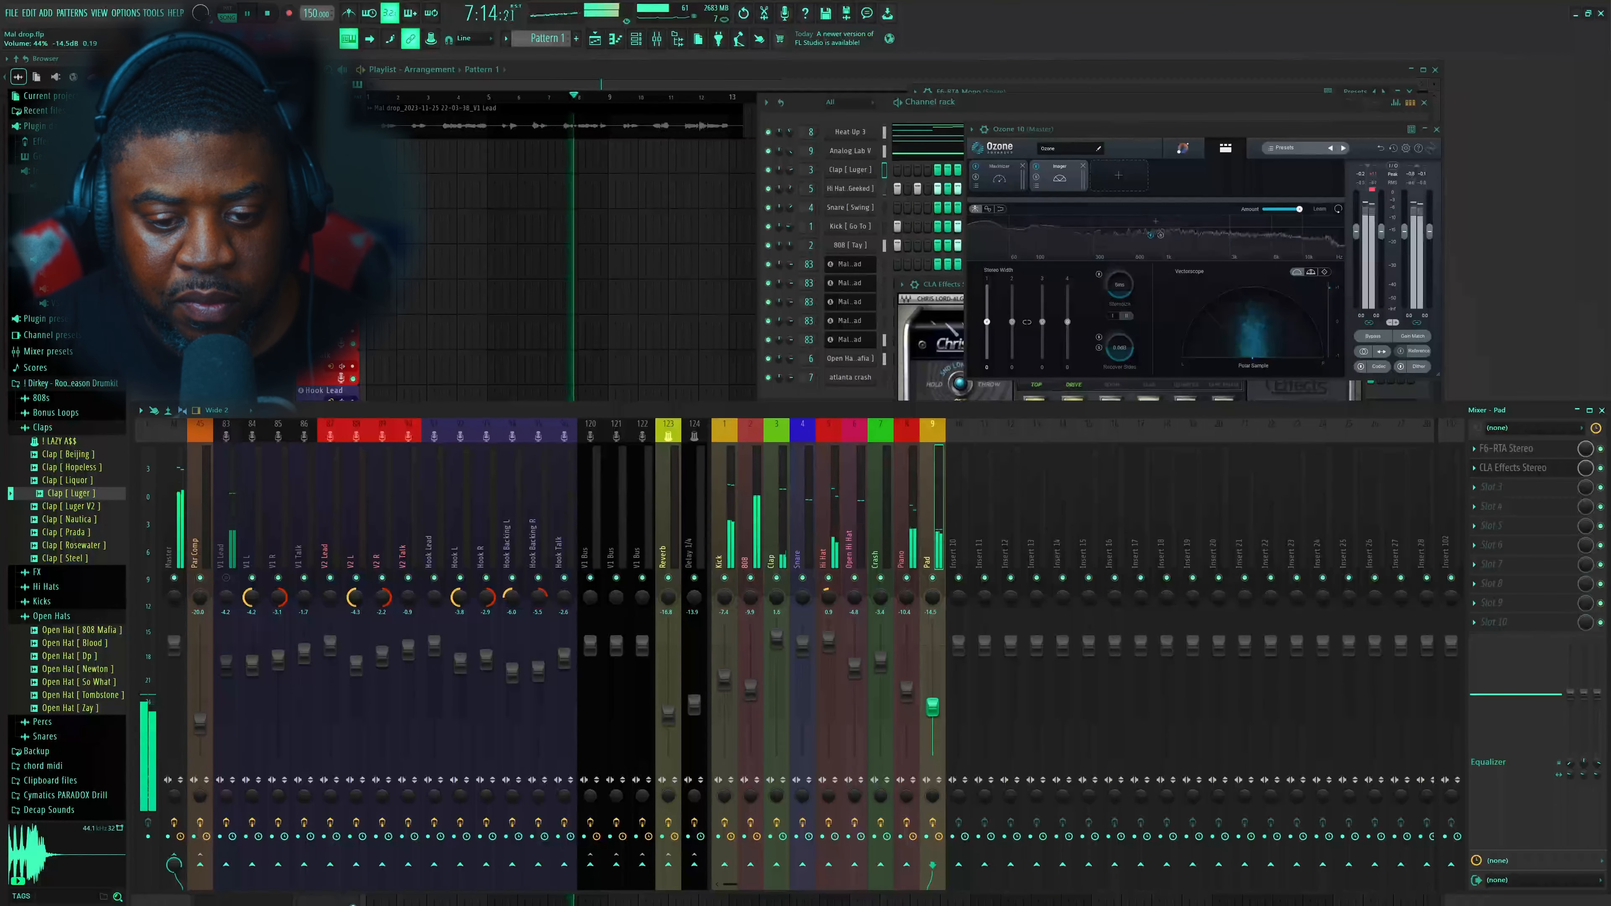
pyautogui.moveTo(932, 703); pyautogui.dragTo(932, 714)
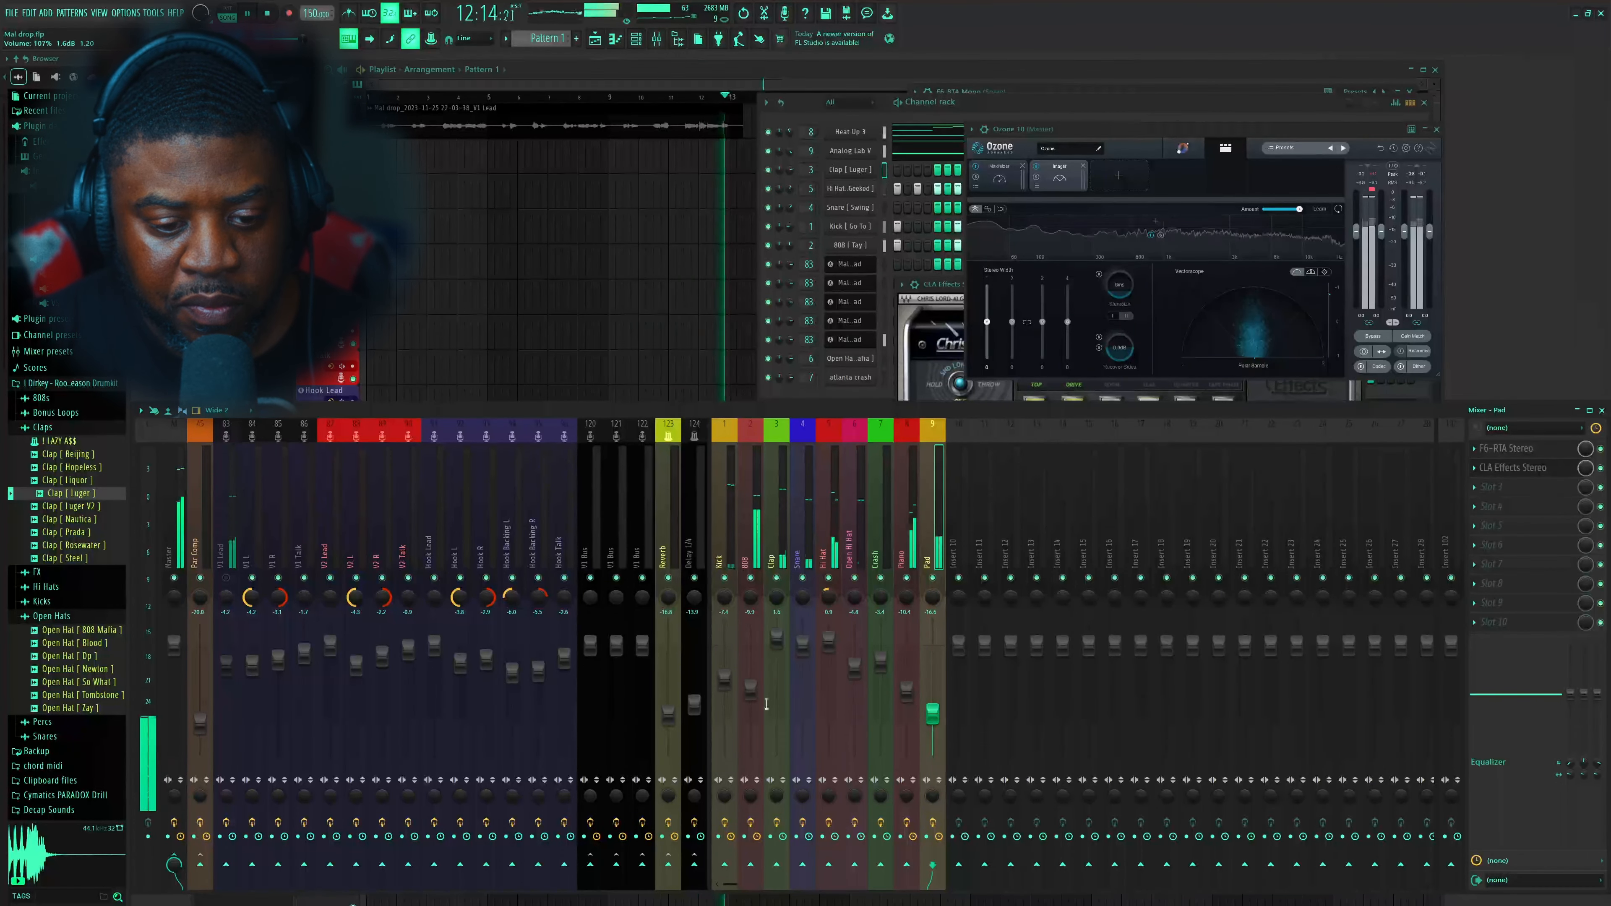
pyautogui.click(750, 689)
pyautogui.moveTo(750, 689); pyautogui.dragTo(750, 685)
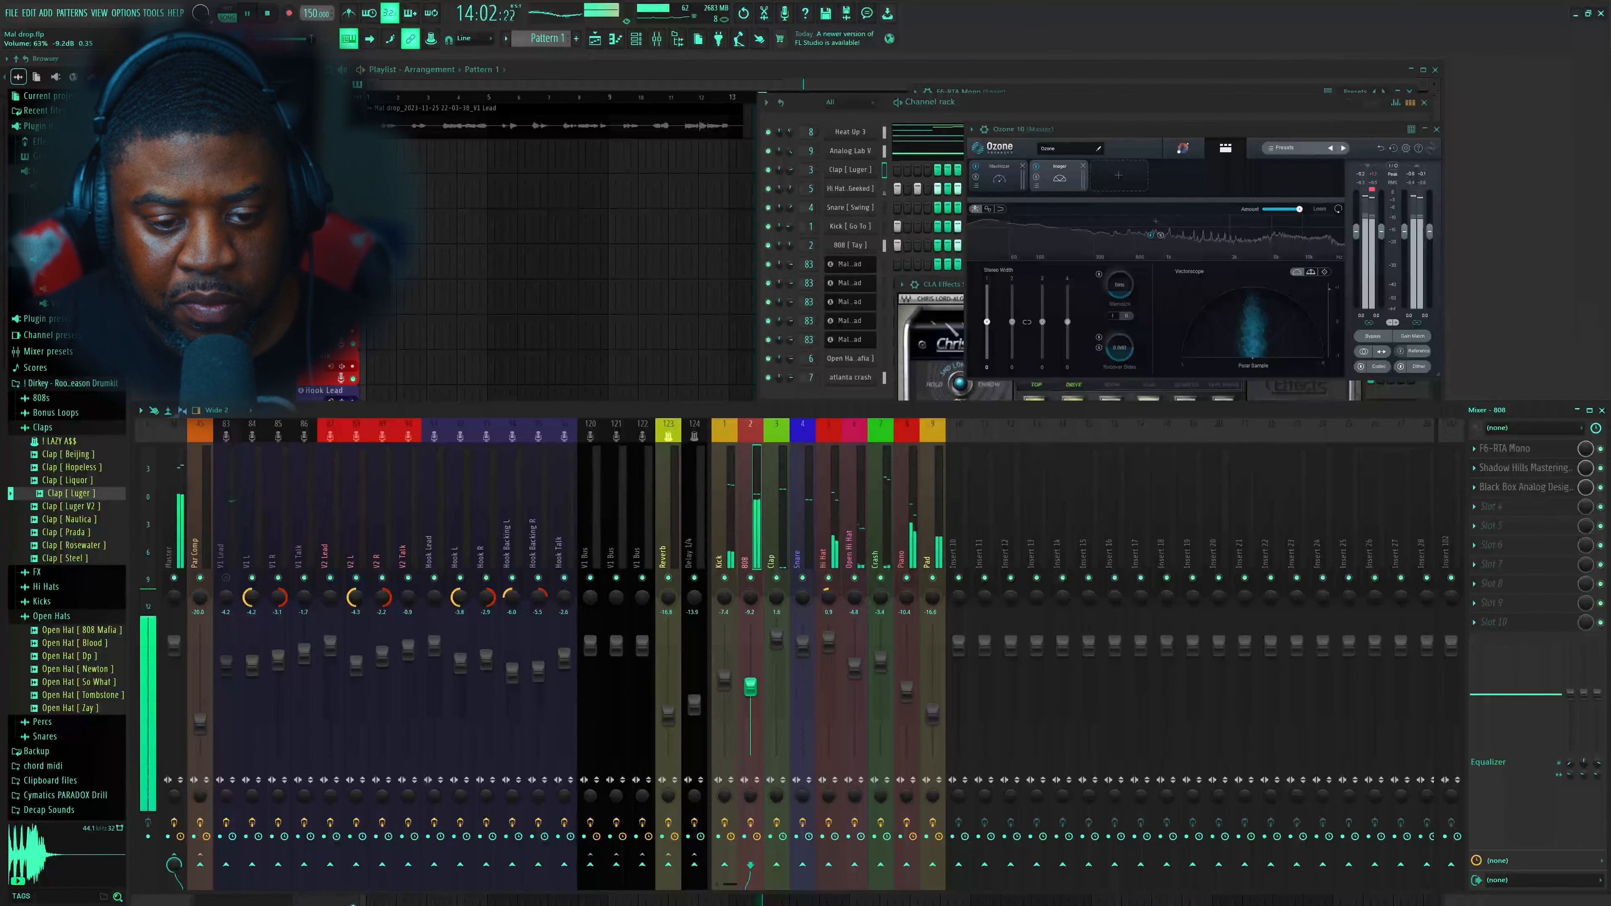
pyautogui.click(724, 678)
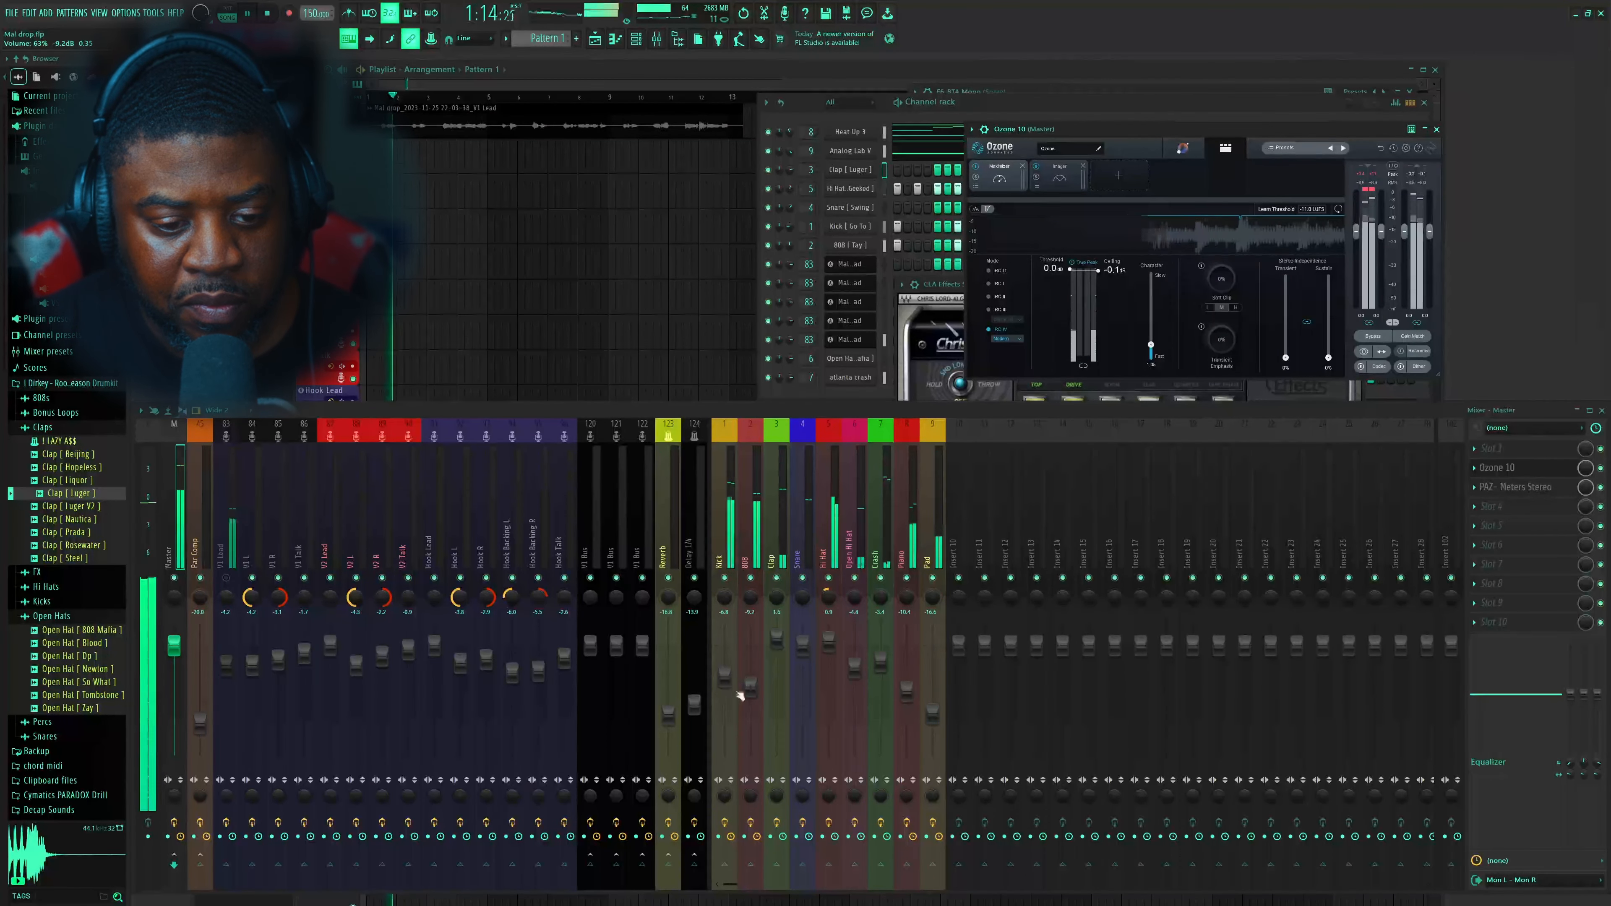
# Lower the Kick fader to about -8.2 dB and trim the Crash fader slightly while the beat plays
pyautogui.moveTo(724, 677)
pyautogui.mouseDown()
pyautogui.moveTo(750, 695)
pyautogui.moveTo(724, 684)
pyautogui.mouseUp()
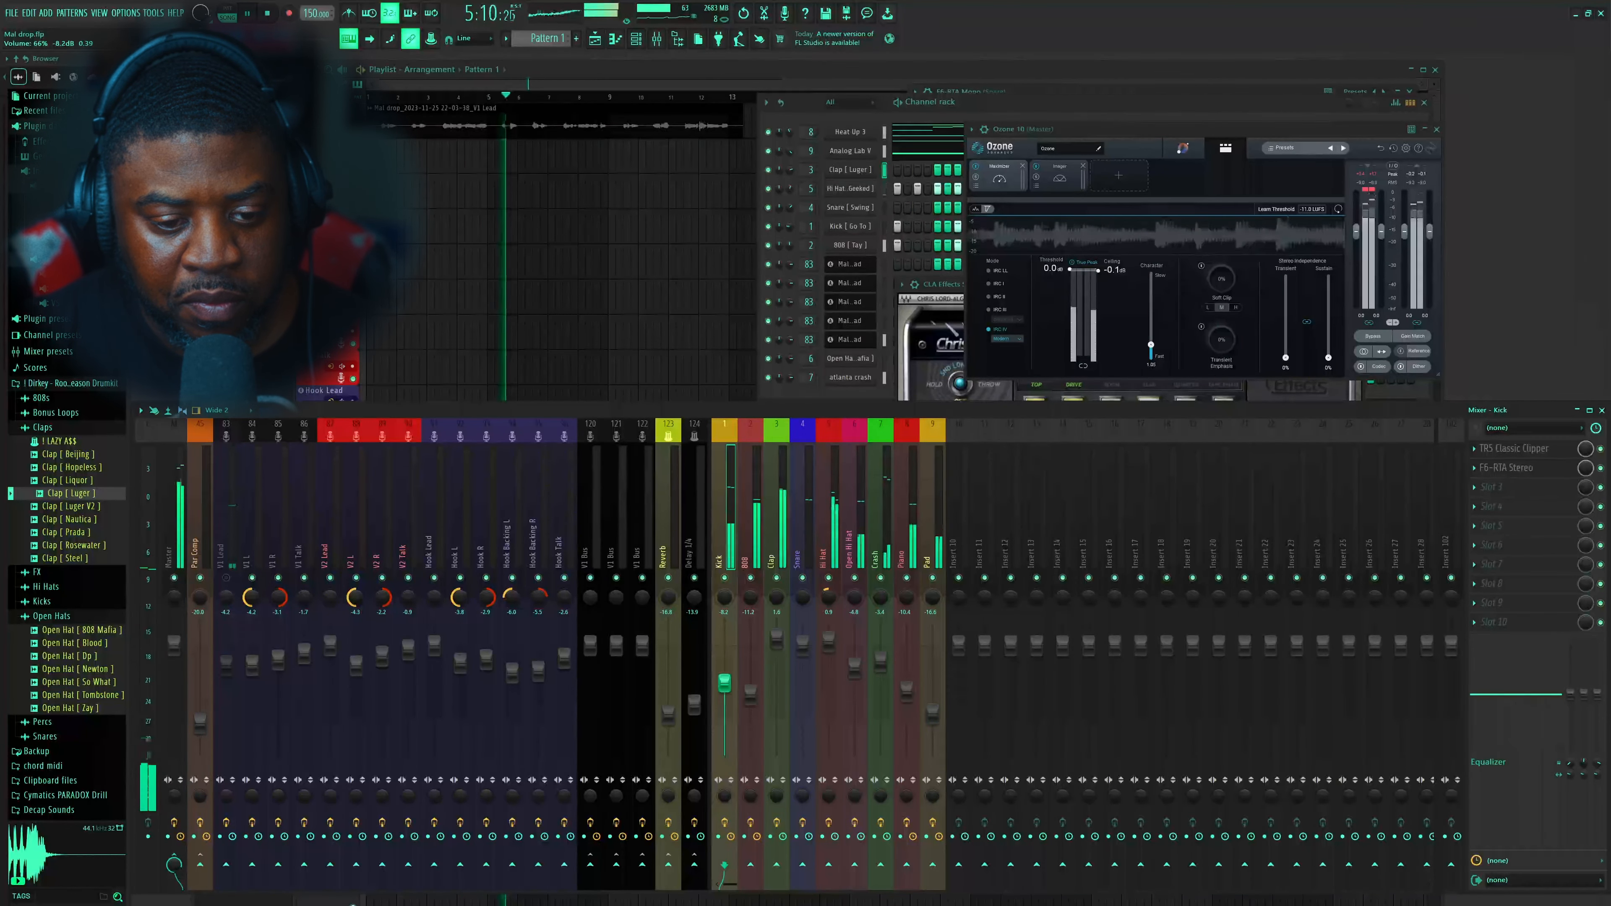
pyautogui.moveTo(880, 660); pyautogui.dragTo(880, 664)
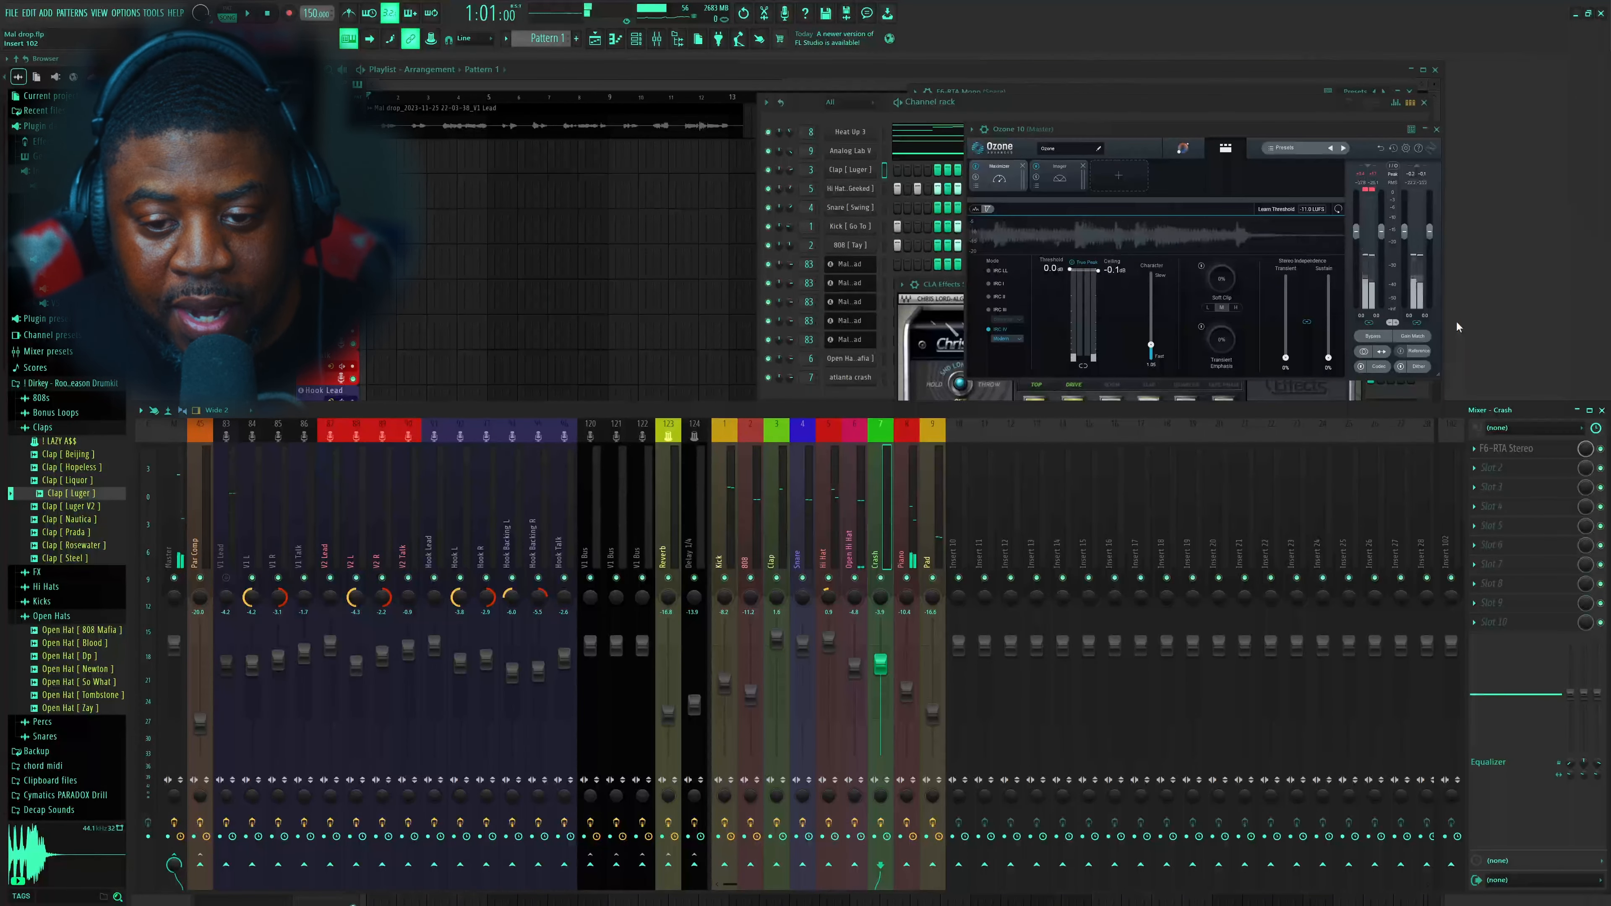
# Sum the master to mono in Ozone 10 and pull down all the drum, 808, Piano and Pad faders except the Kick
pyautogui.click(1363, 352)
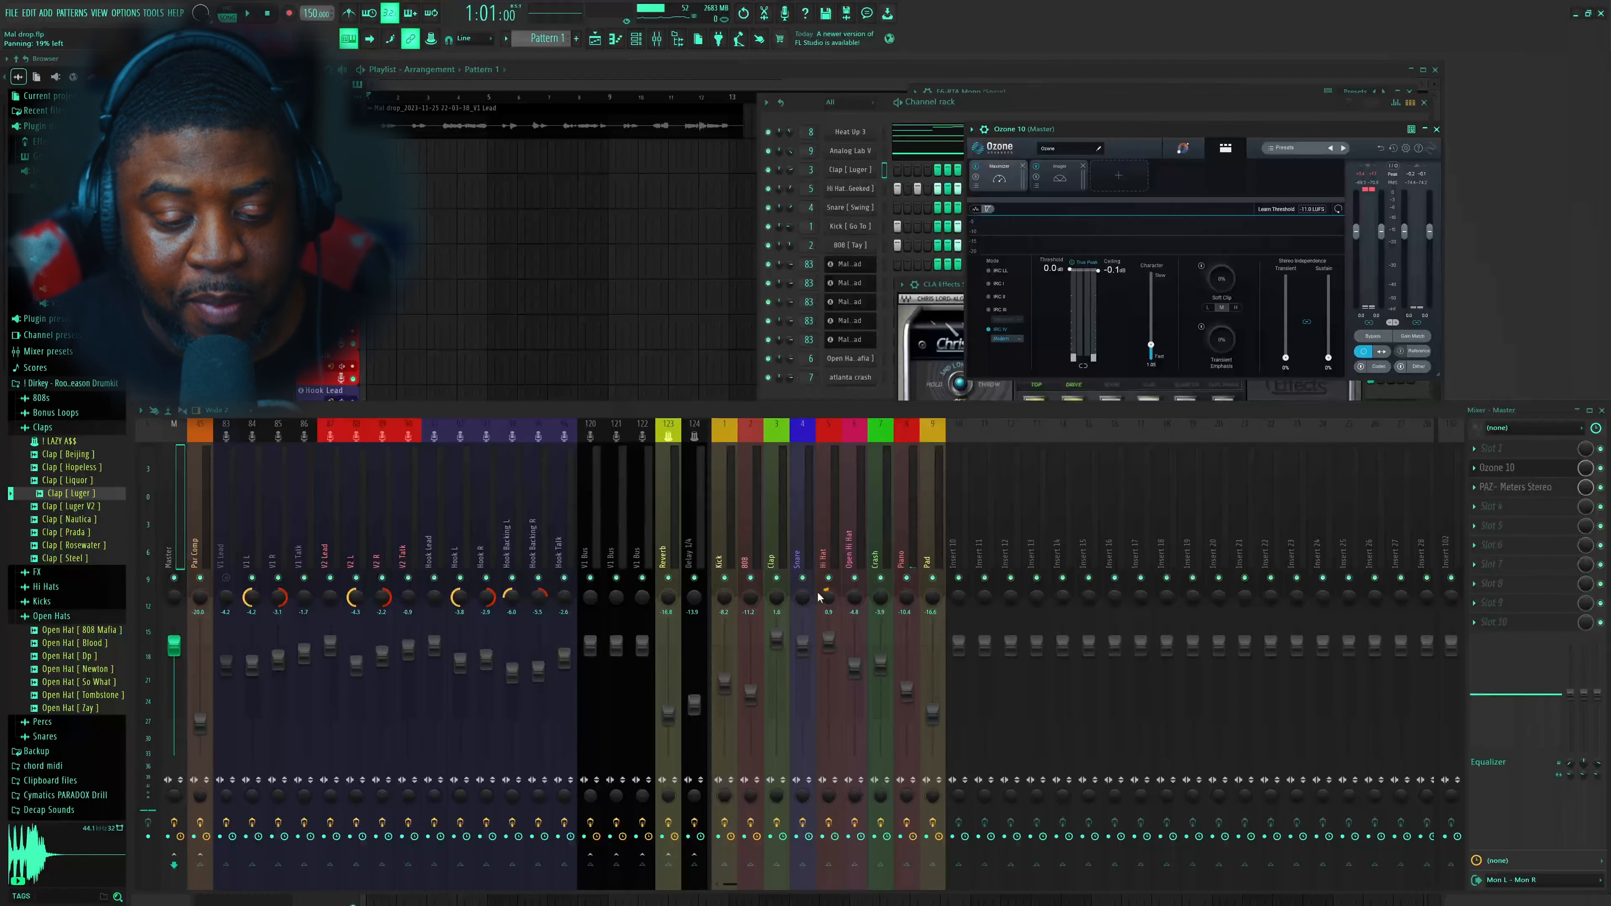
pyautogui.press('space')
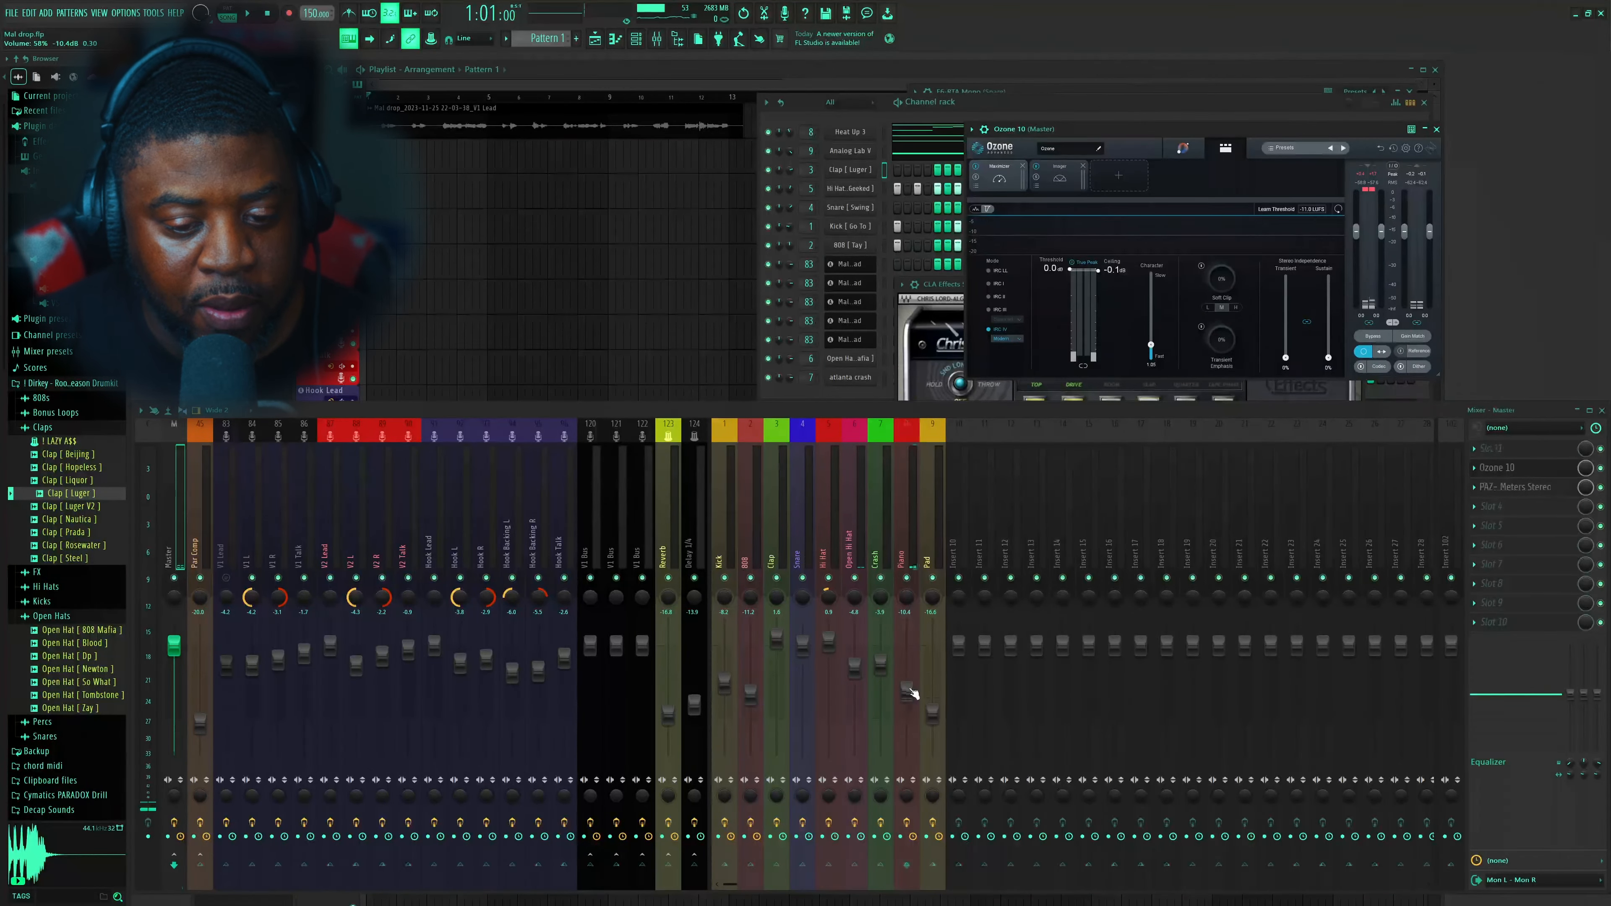
pyautogui.moveTo(911, 693); pyautogui.dragTo(931, 755)
pyautogui.moveTo(881, 664); pyautogui.dragTo(880, 755)
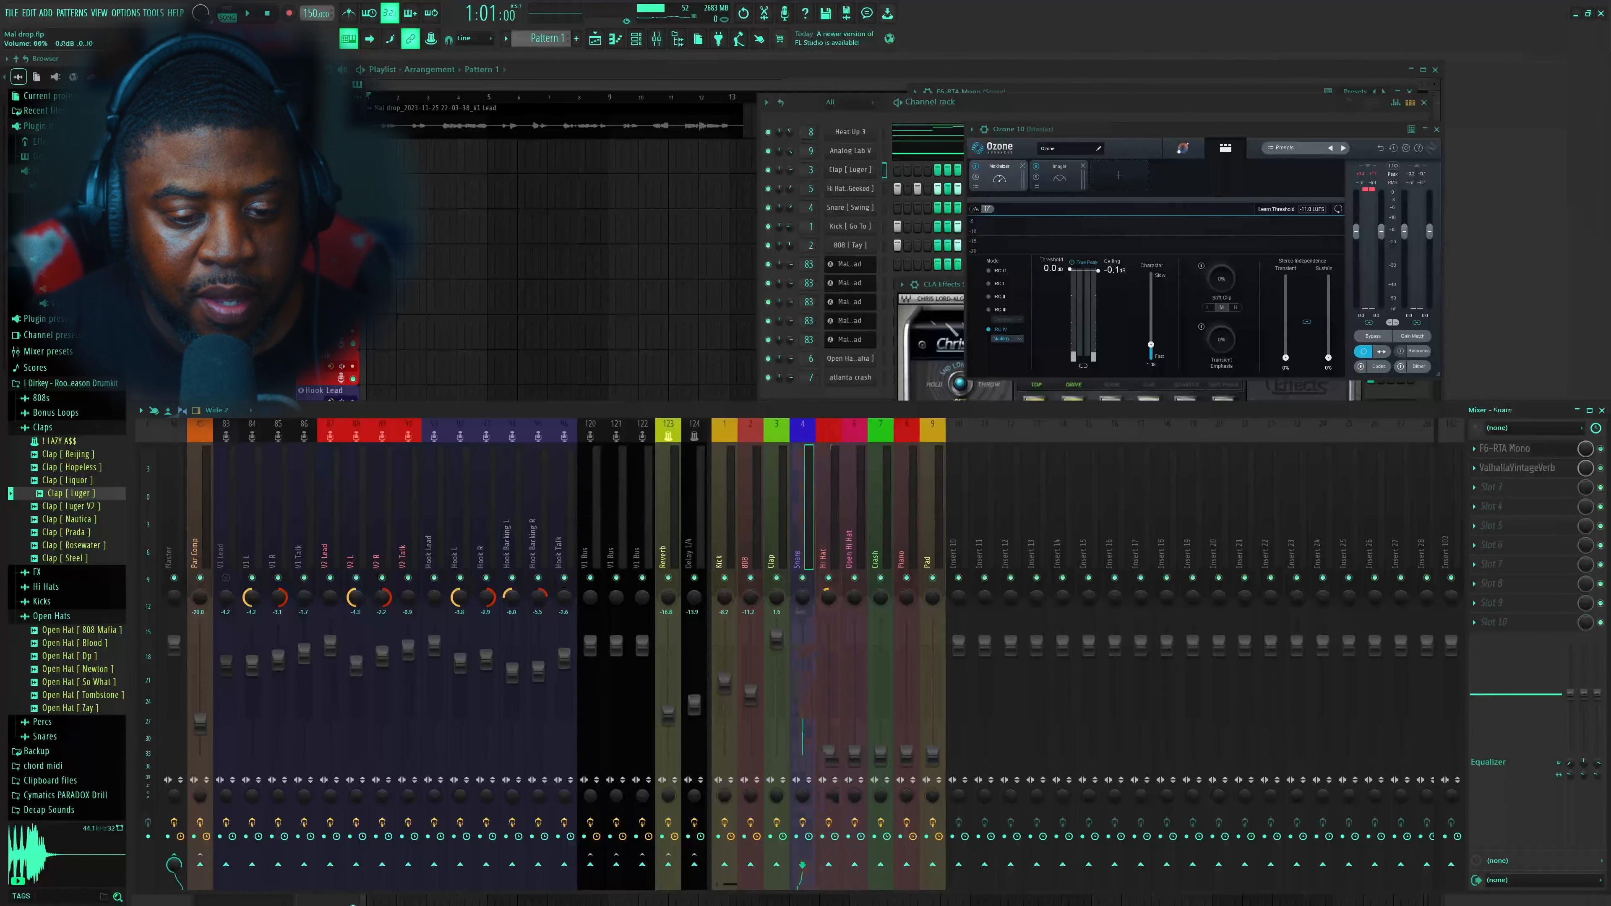
pyautogui.moveTo(776, 638); pyautogui.dragTo(776, 755)
pyautogui.moveTo(750, 693); pyautogui.dragTo(750, 755)
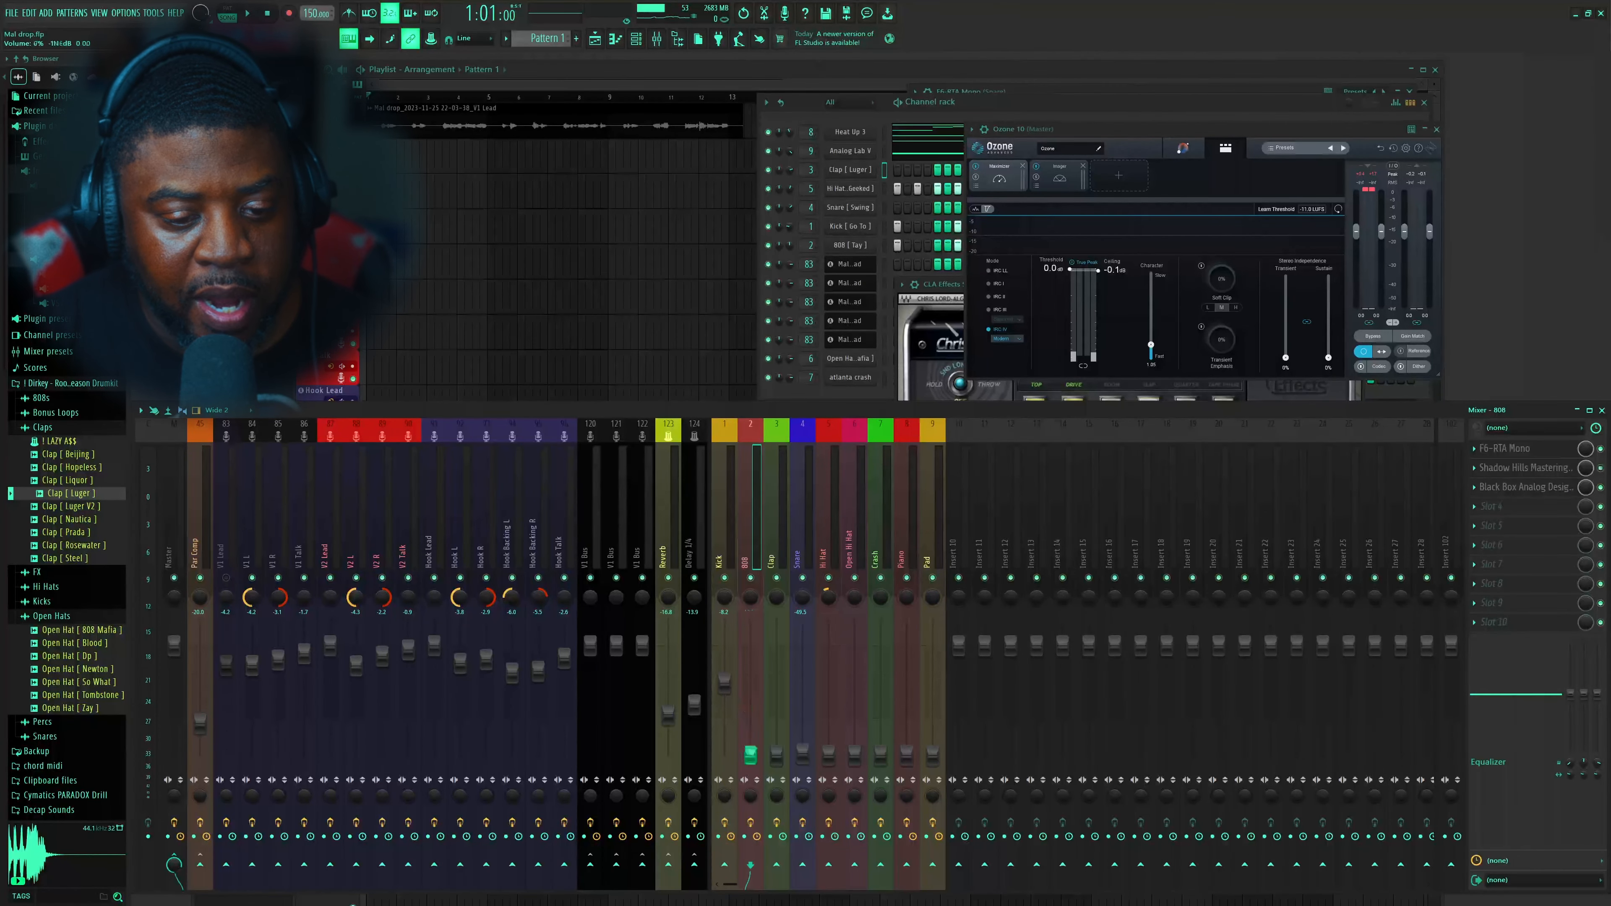
# Rebalance the low end in mono during playback, with the 808 at about -14.4 dB and the Kick at about -9.6 dB
pyautogui.press('space')
pyautogui.moveTo(728, 687); pyautogui.dragTo(725, 692)
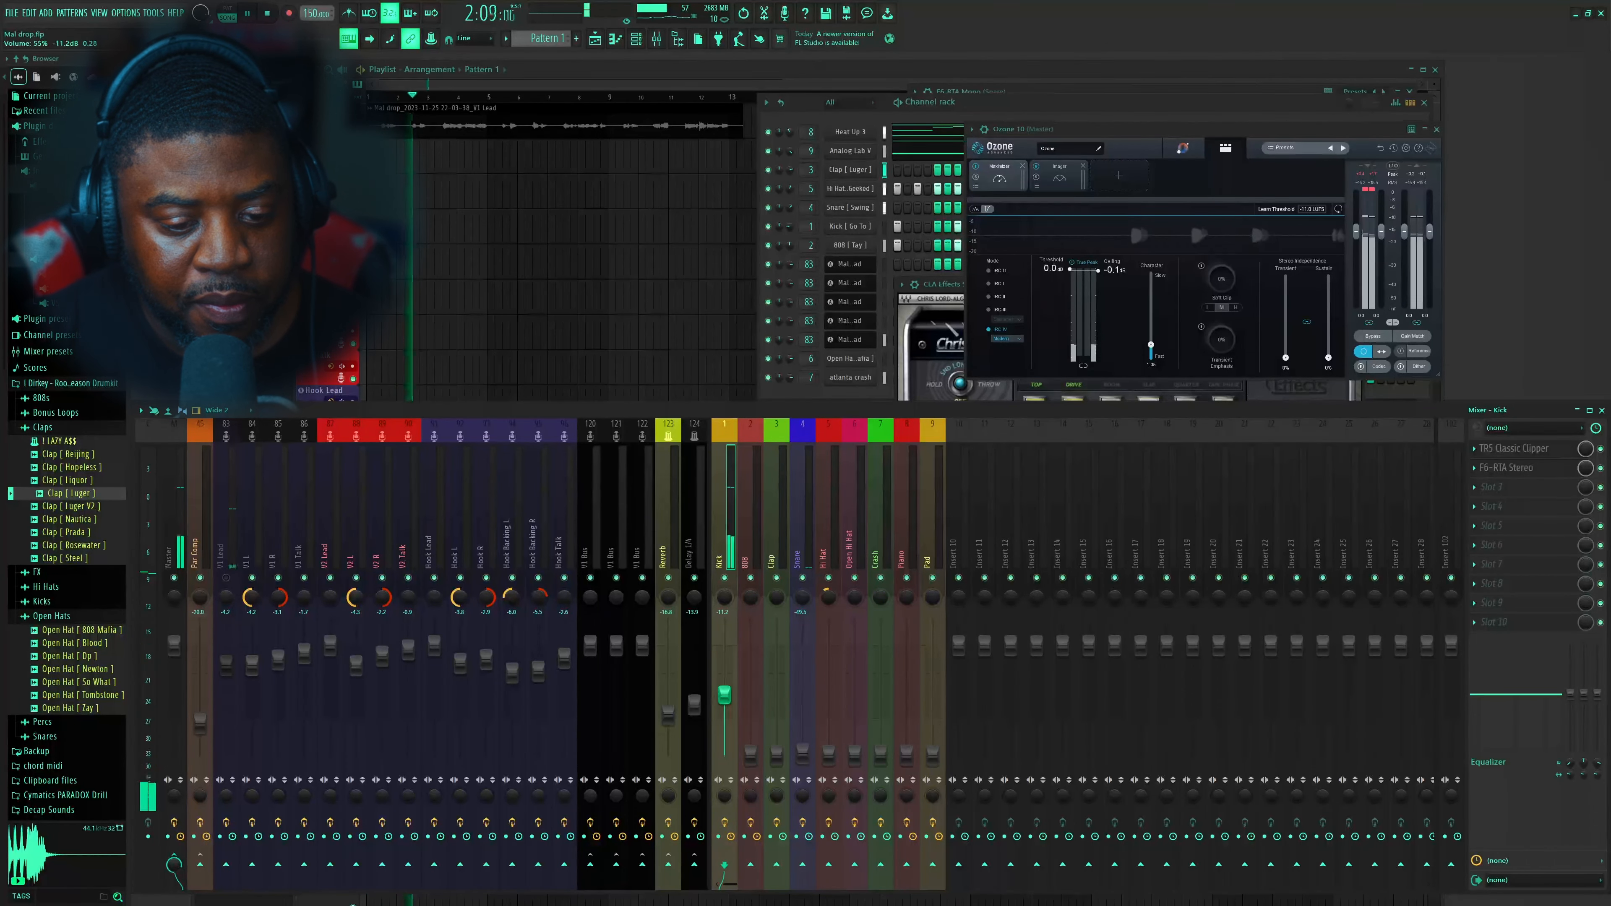
pyautogui.moveTo(802, 750); pyautogui.dragTo(750, 707)
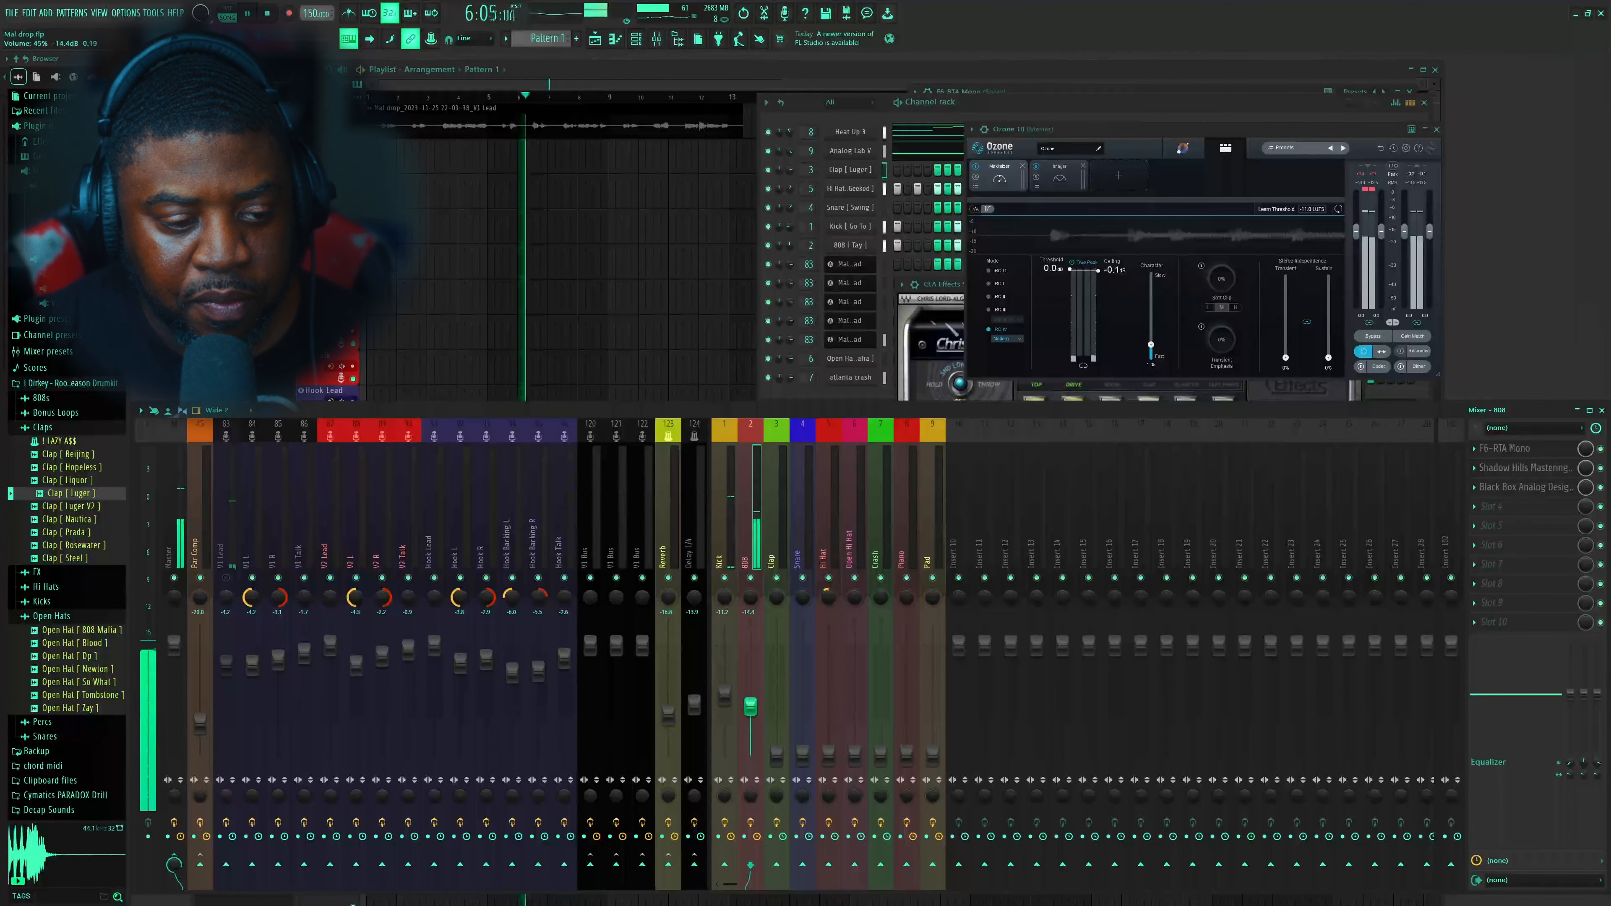
pyautogui.moveTo(750, 707); pyautogui.dragTo(724, 689)
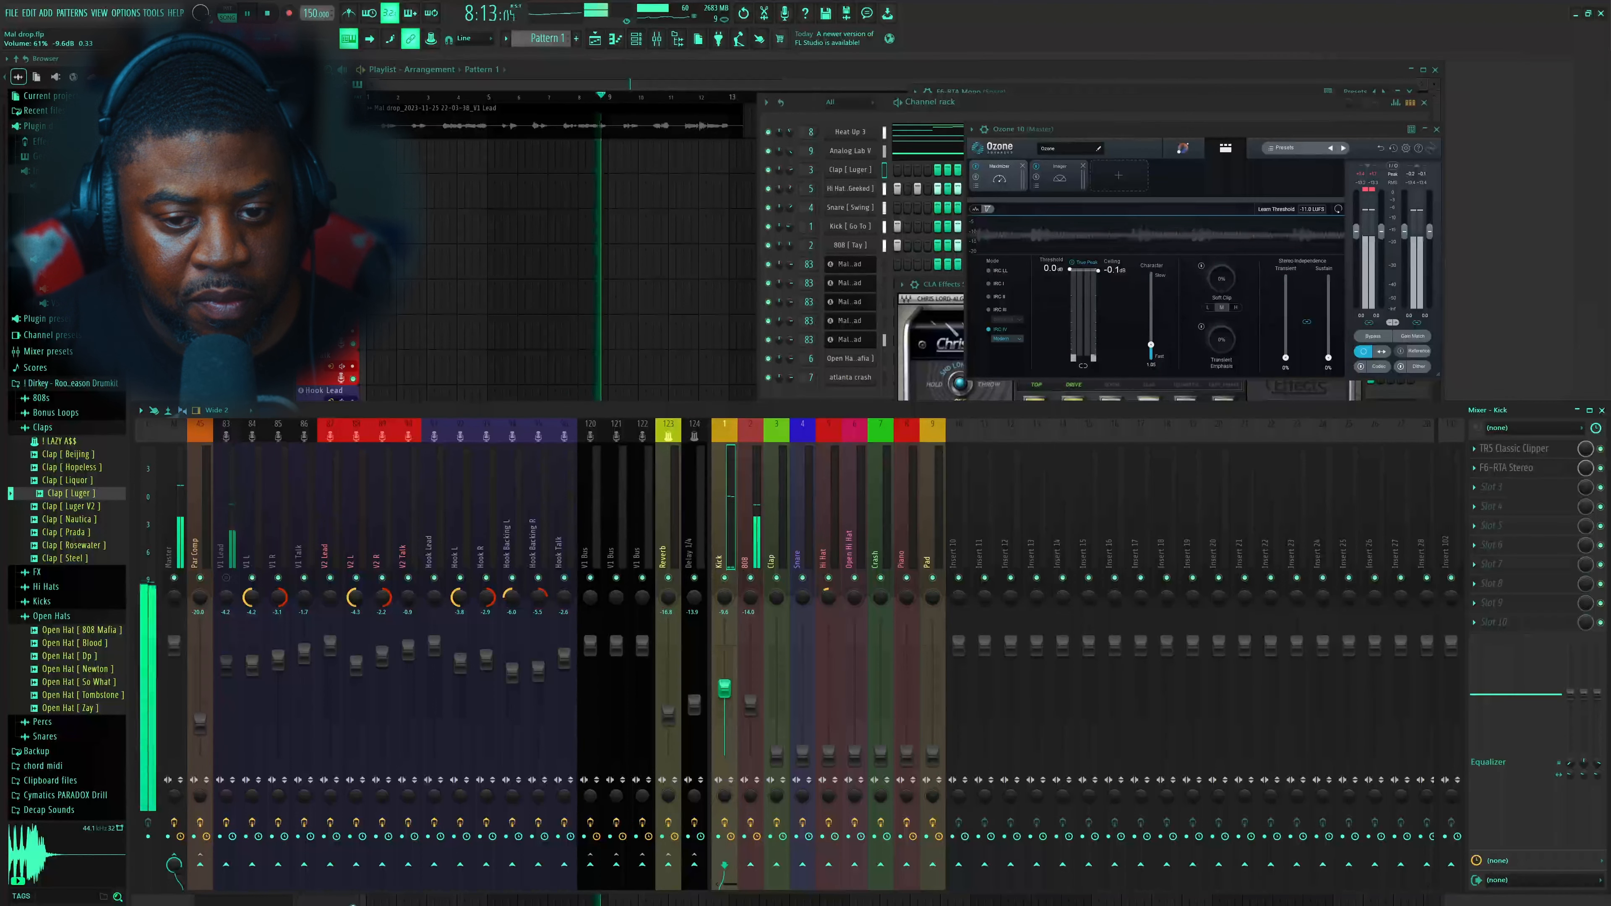
# Bring the Clap fader up to about -8.1 dB and the Snare fader to about -6.8 dB against the Kick and 808
pyautogui.moveTo(776, 754); pyautogui.dragTo(776, 684)
pyautogui.click(802, 753)
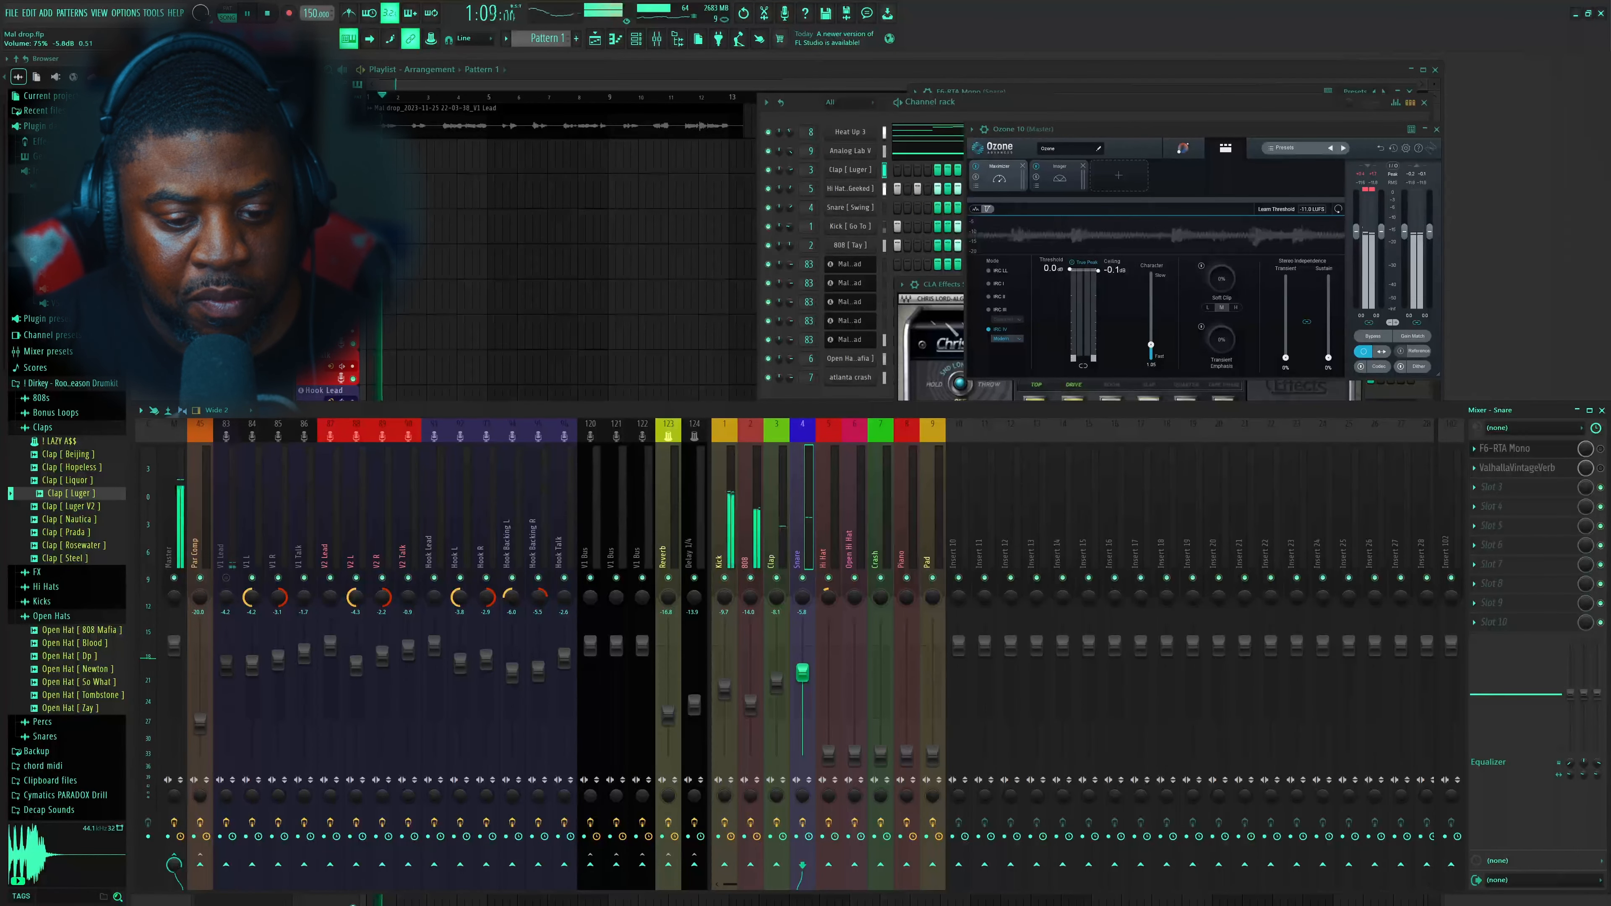
pyautogui.moveTo(803, 675); pyautogui.dragTo(802, 676)
# Bring the Hi Hat back into the mix, with the Open Hi Hat at about -9.8 dB and the Crash at about -10 dB
pyautogui.moveTo(828, 753); pyautogui.dragTo(828, 684)
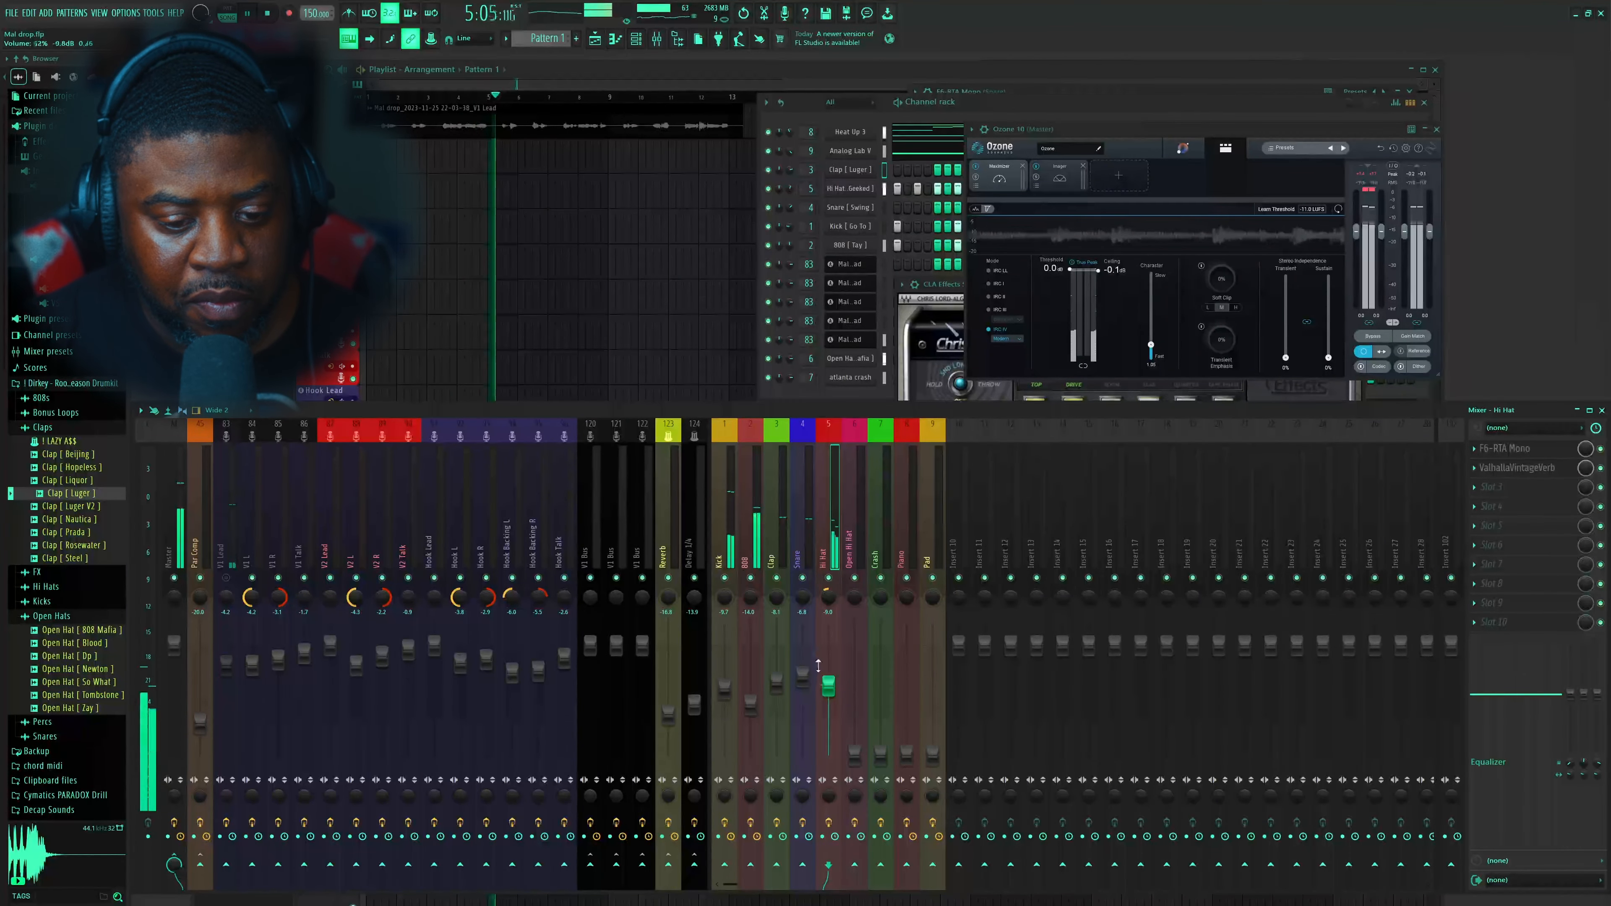
pyautogui.moveTo(854, 753); pyautogui.dragTo(854, 689)
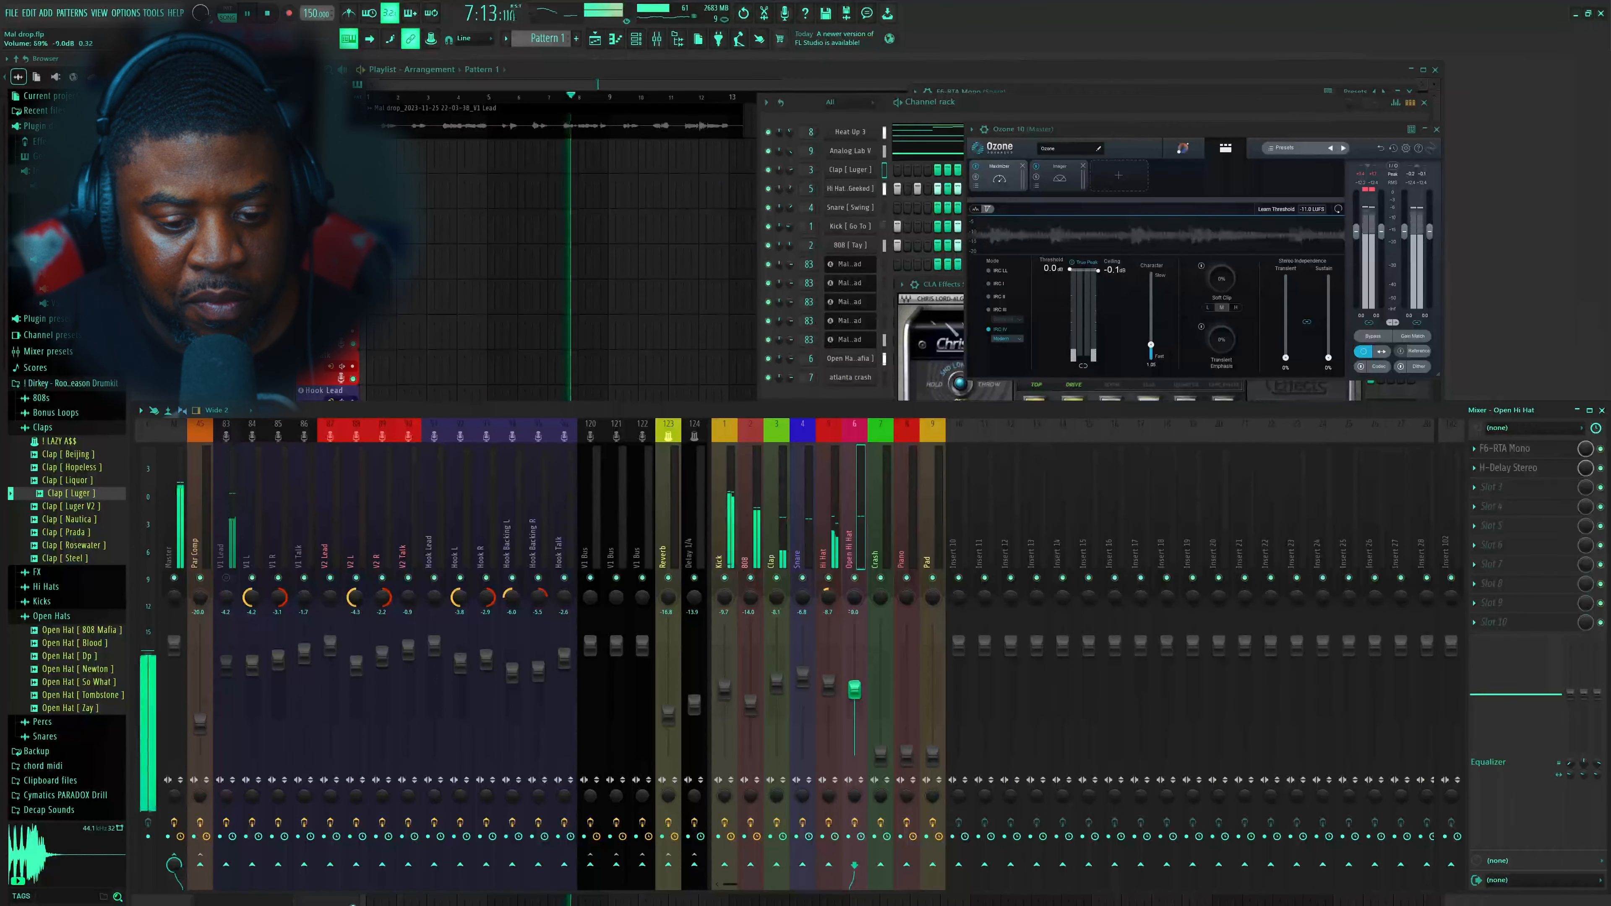
pyautogui.moveTo(880, 753); pyautogui.dragTo(880, 691)
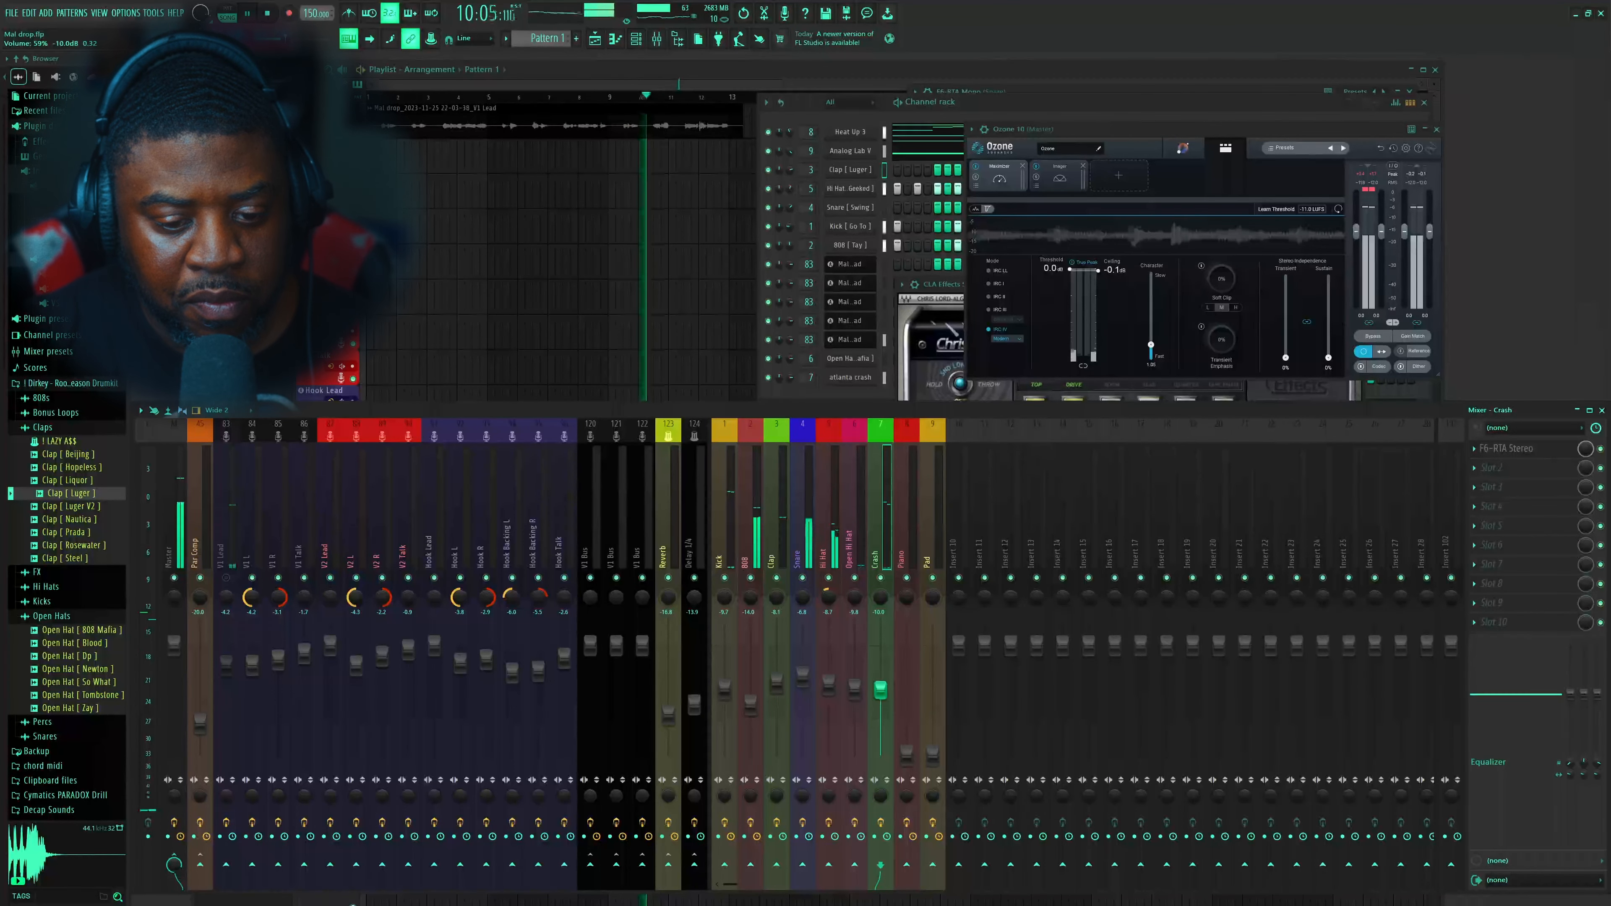
# Set the Piano fader to about -14.8 dB and blend the Pad in at a low level underneath
pyautogui.moveTo(906, 753); pyautogui.dragTo(906, 708)
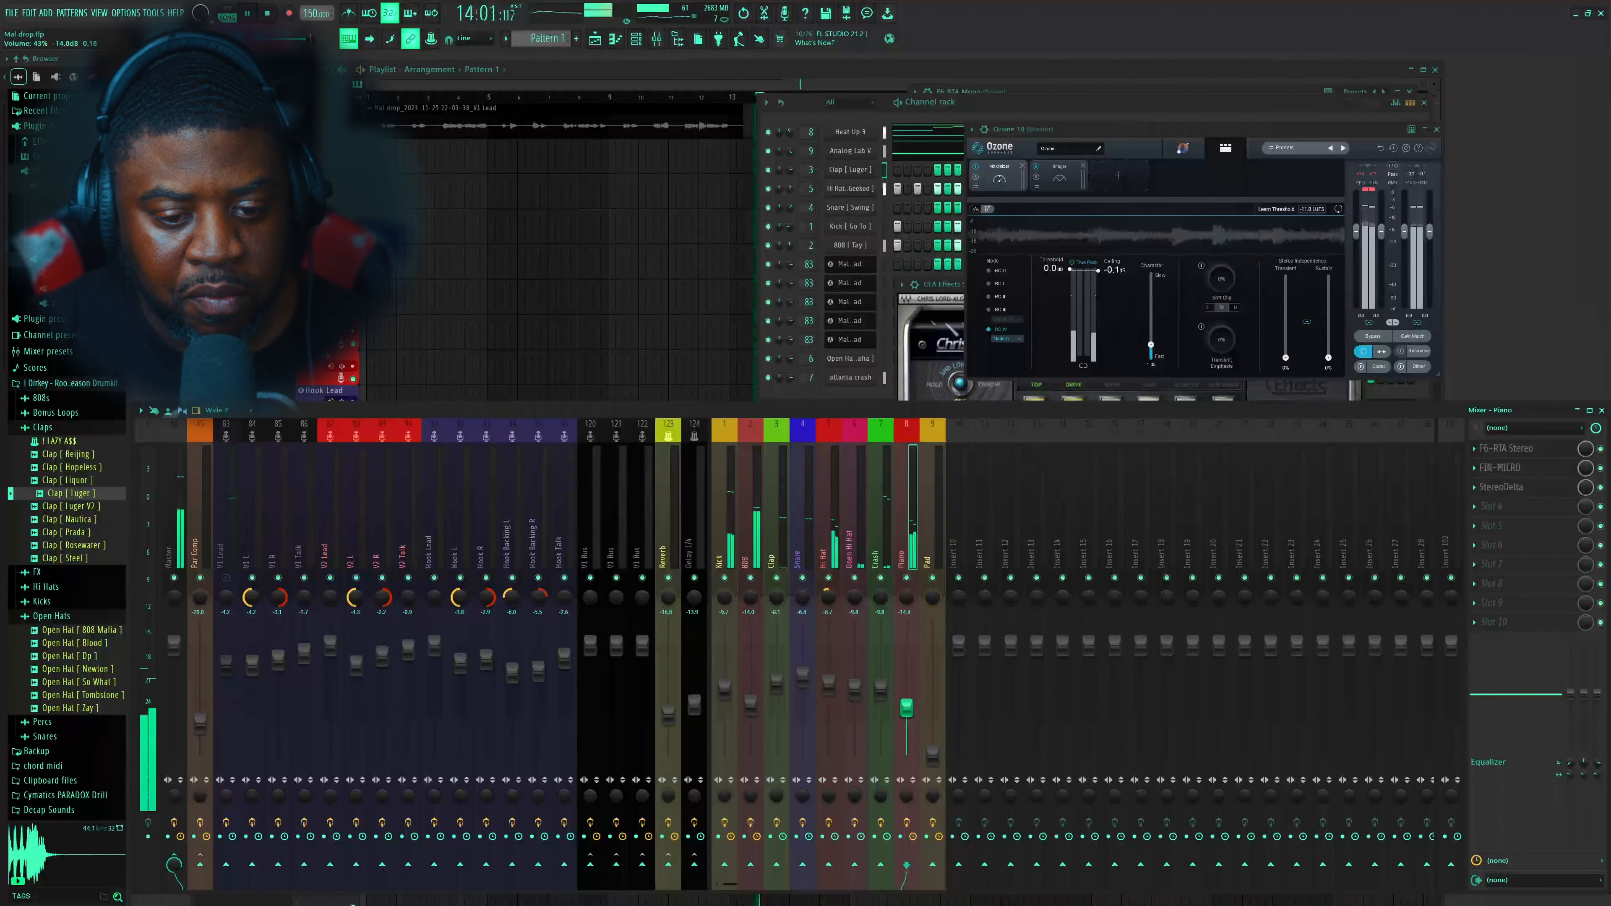
pyautogui.moveTo(938, 760); pyautogui.dragTo(939, 754)
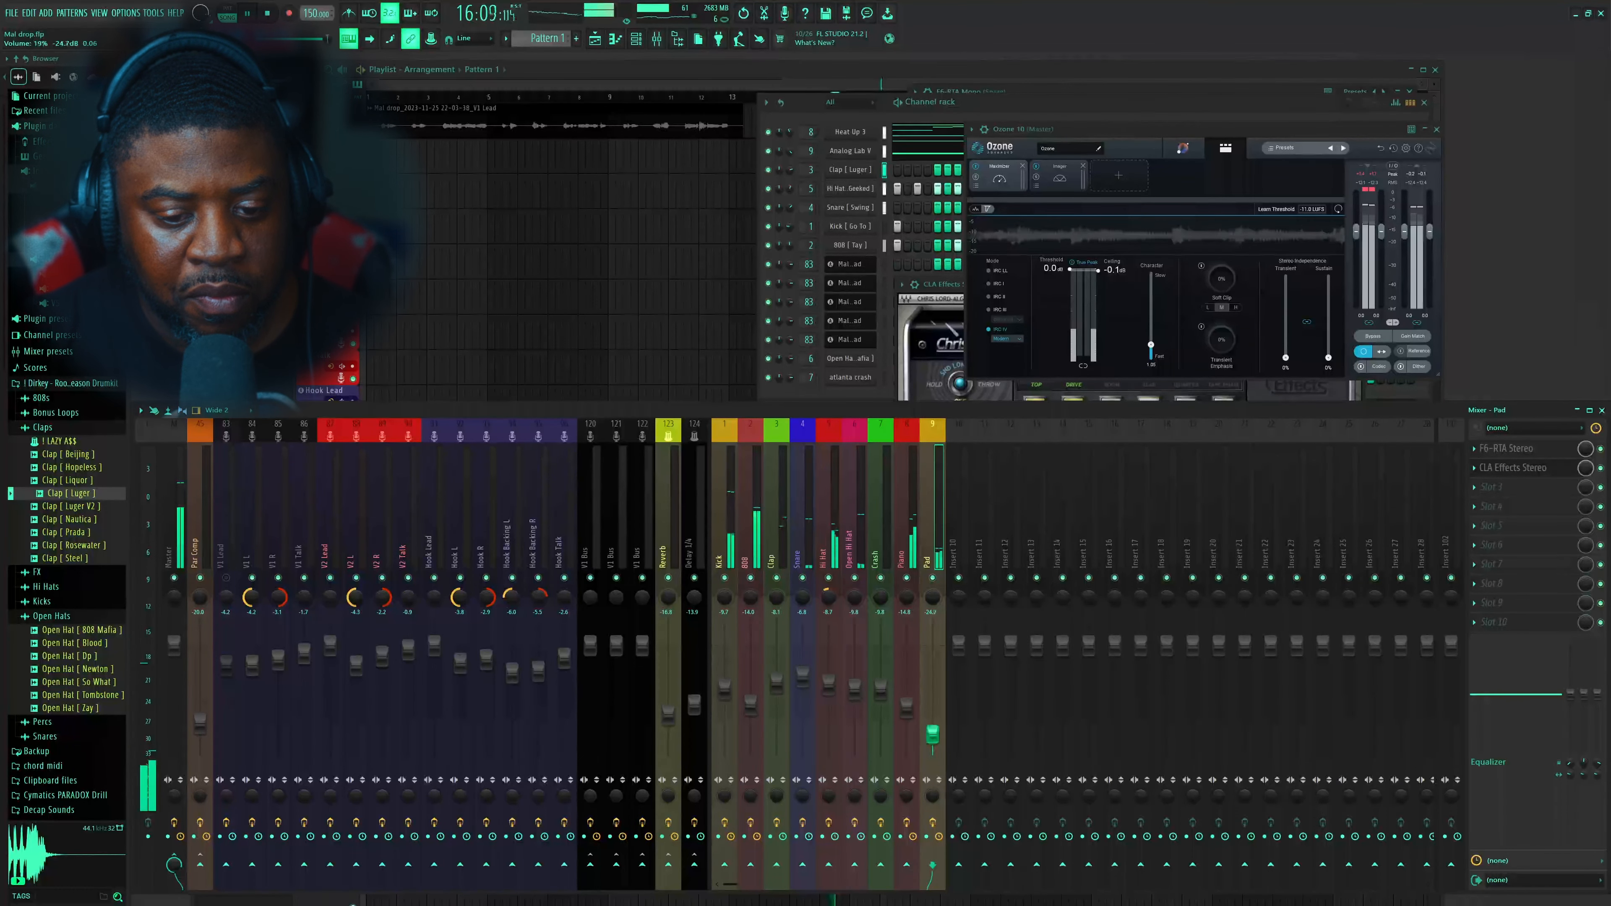
pyautogui.click(1299, 335)
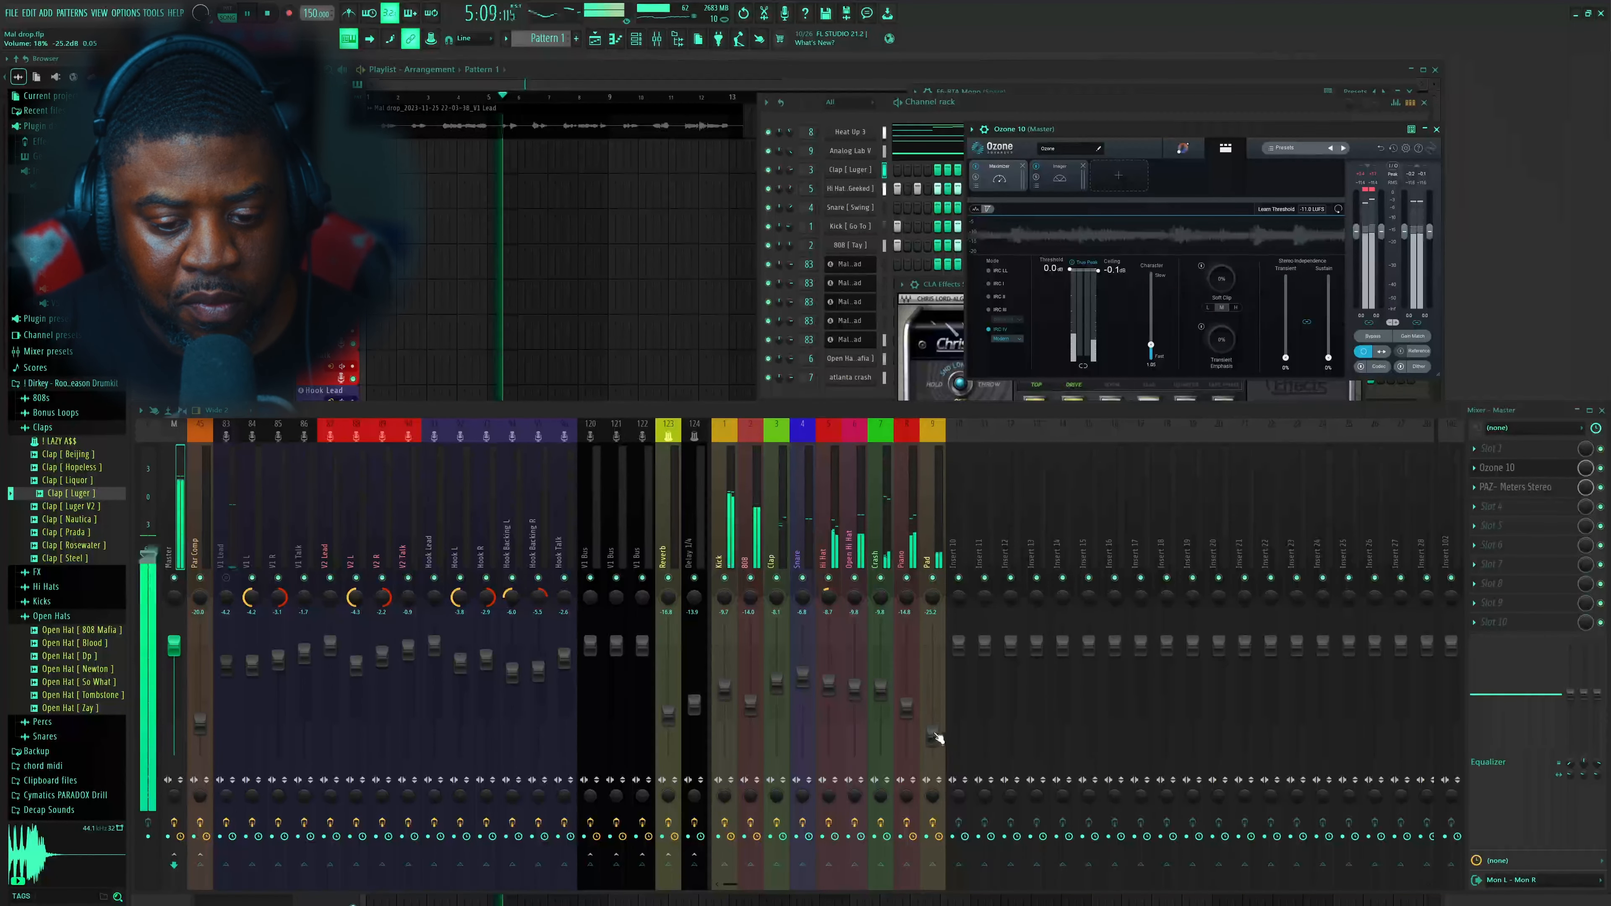
pyautogui.moveTo(936, 736); pyautogui.dragTo(907, 710)
# Return the master to stereo in Ozone 10 and check the beat's stereo image in the Imager module during playback
pyautogui.click(1364, 351)
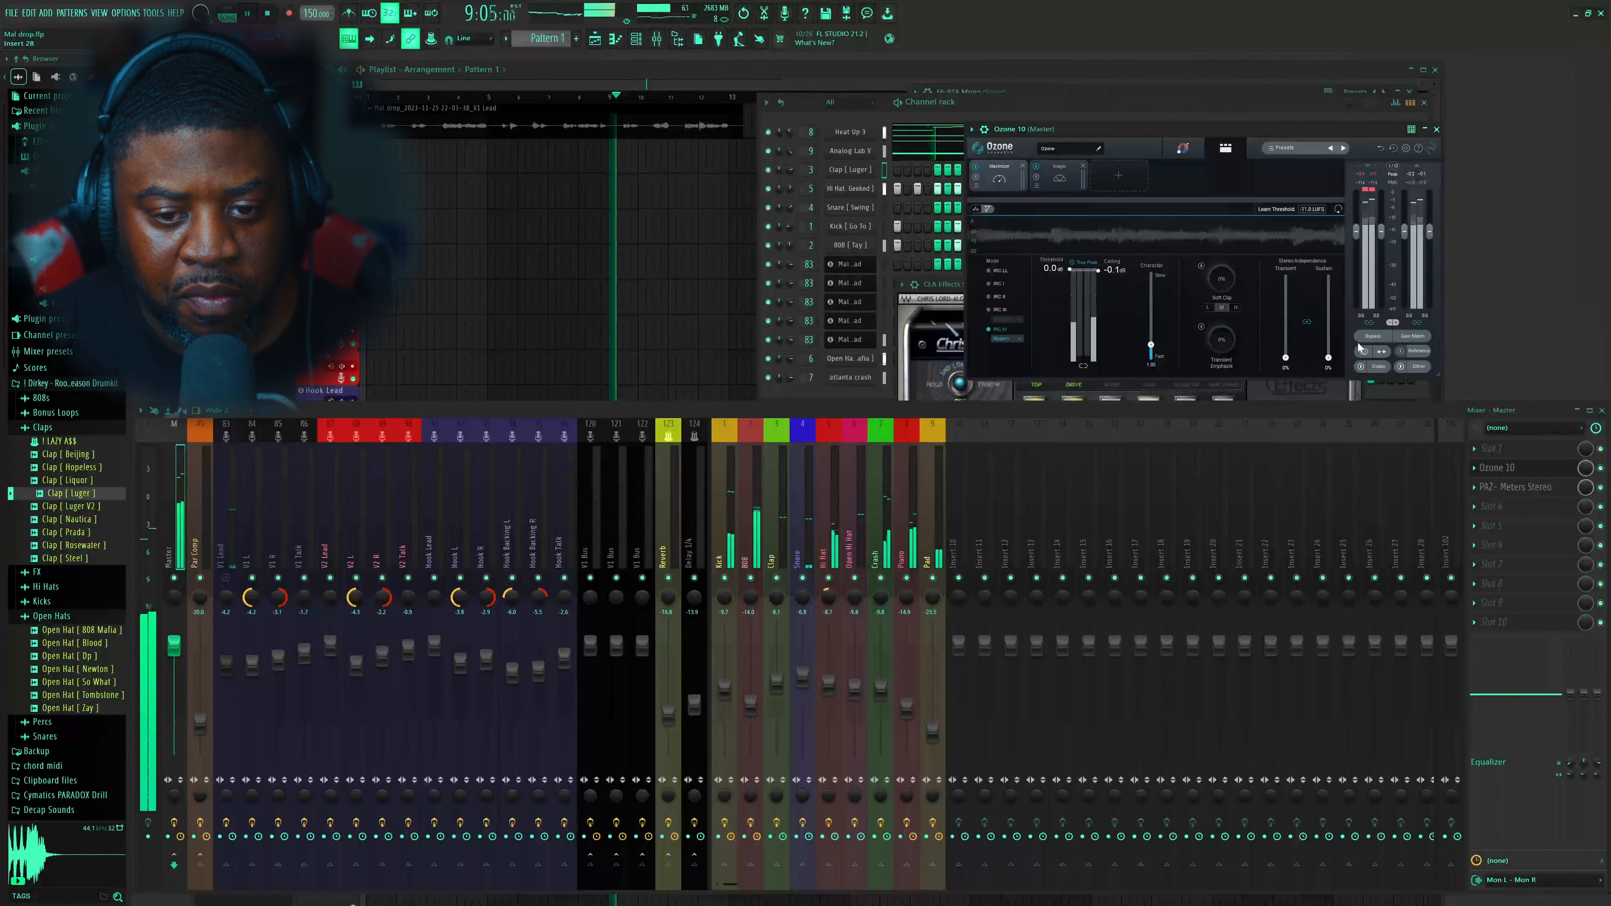
pyautogui.press('space')
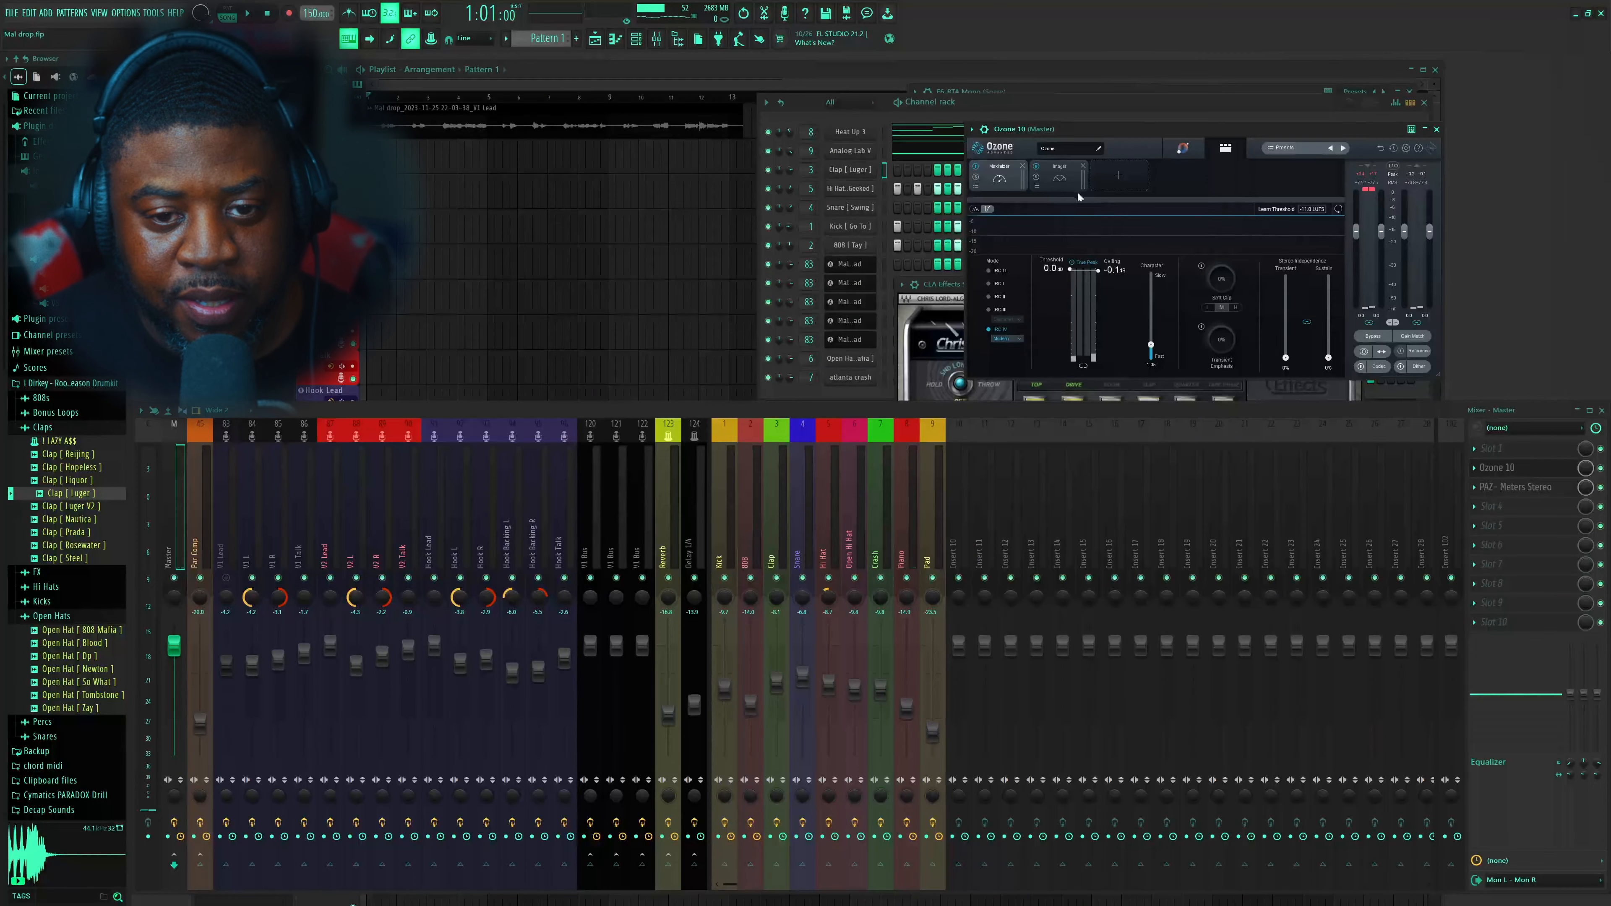
pyautogui.click(1058, 181)
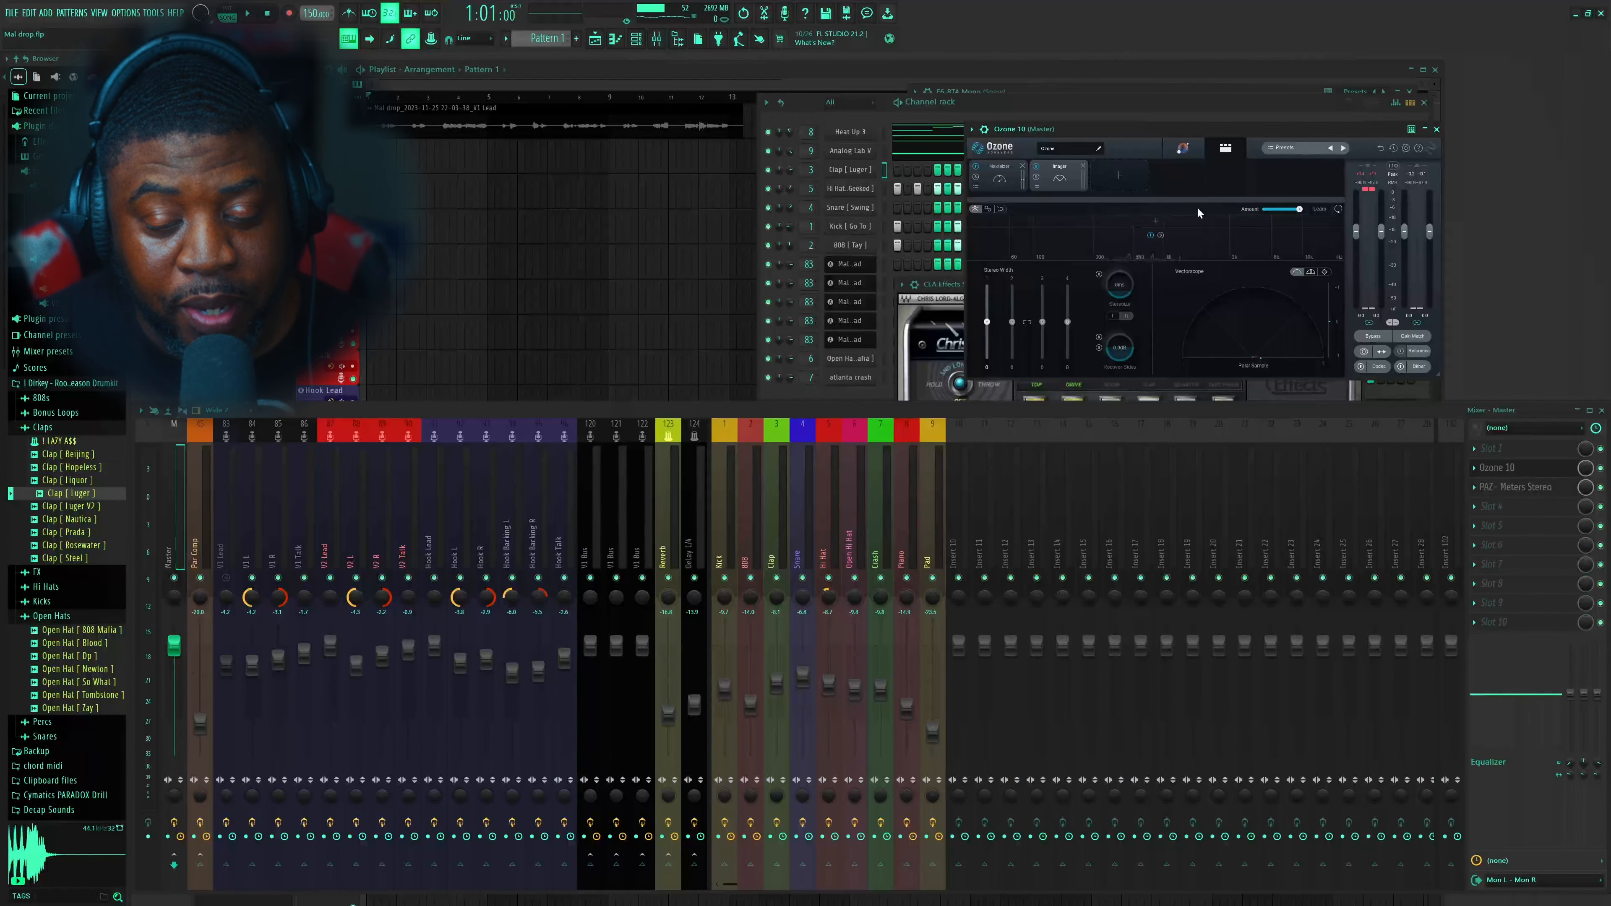
pyautogui.press('space')
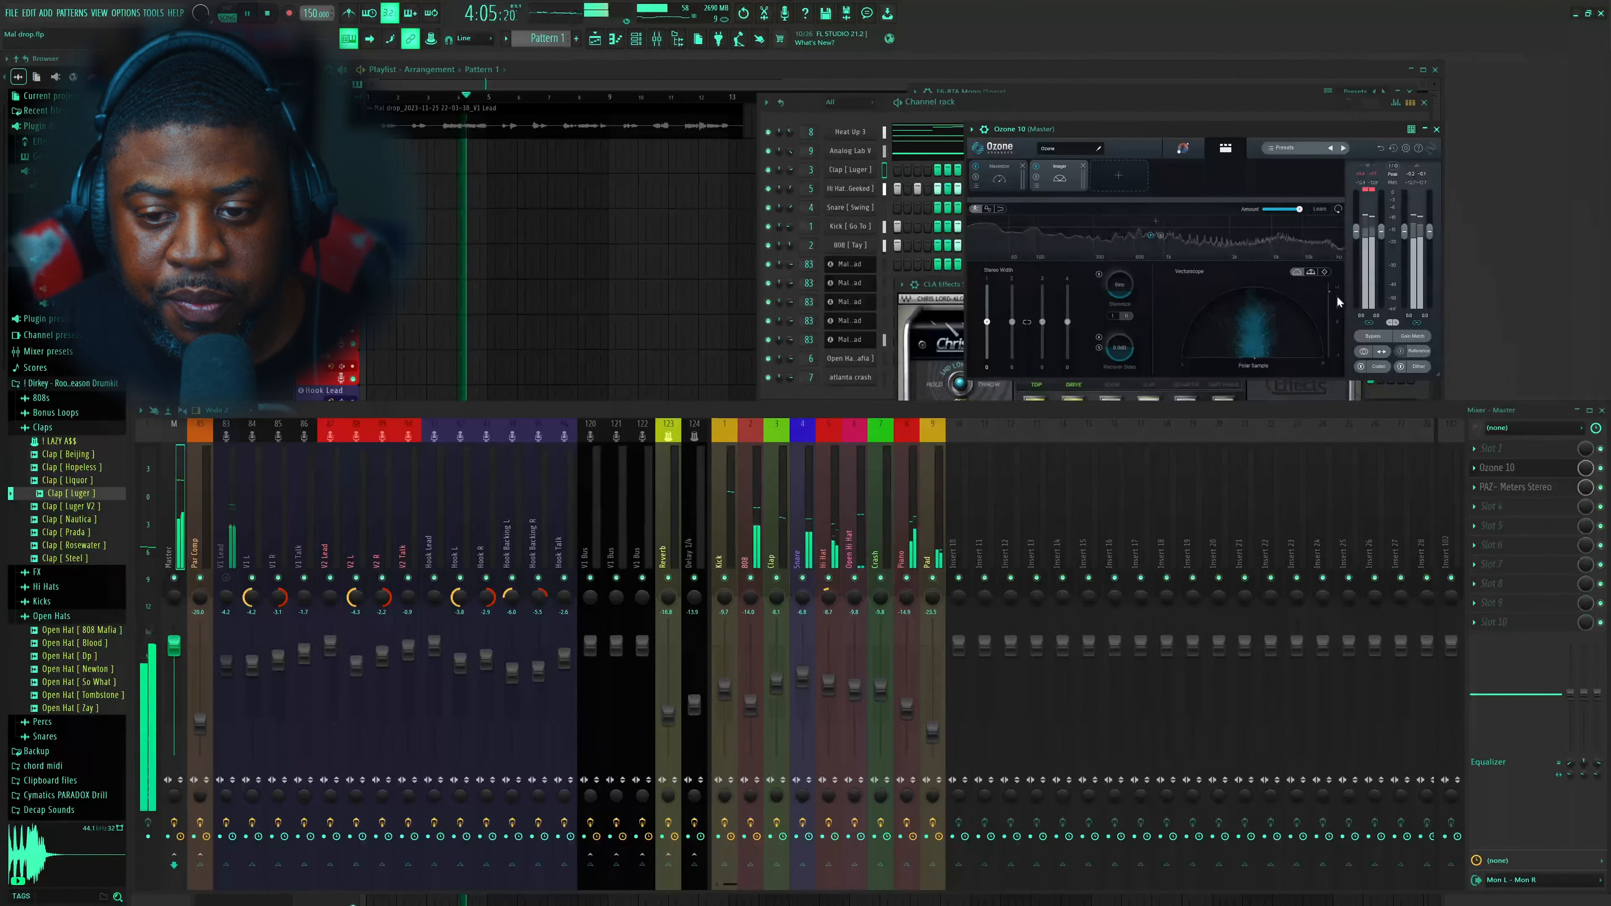
pyautogui.press('space')
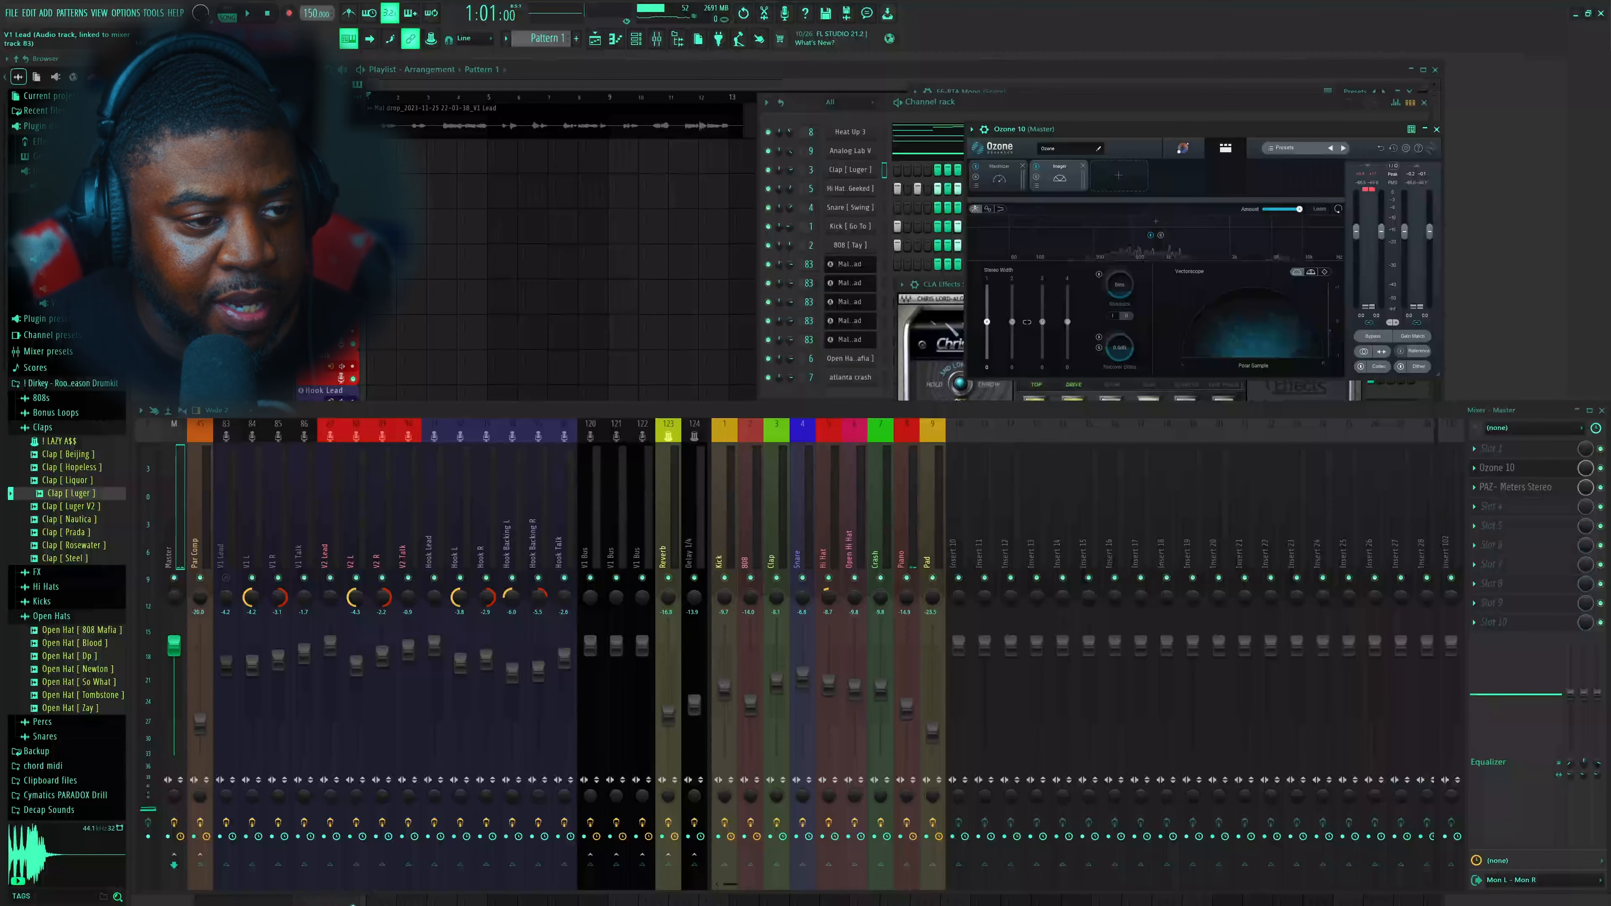
# Close and reopen Ozone 10 on the Master track and play the beat in stereo
pyautogui.click(1435, 130)
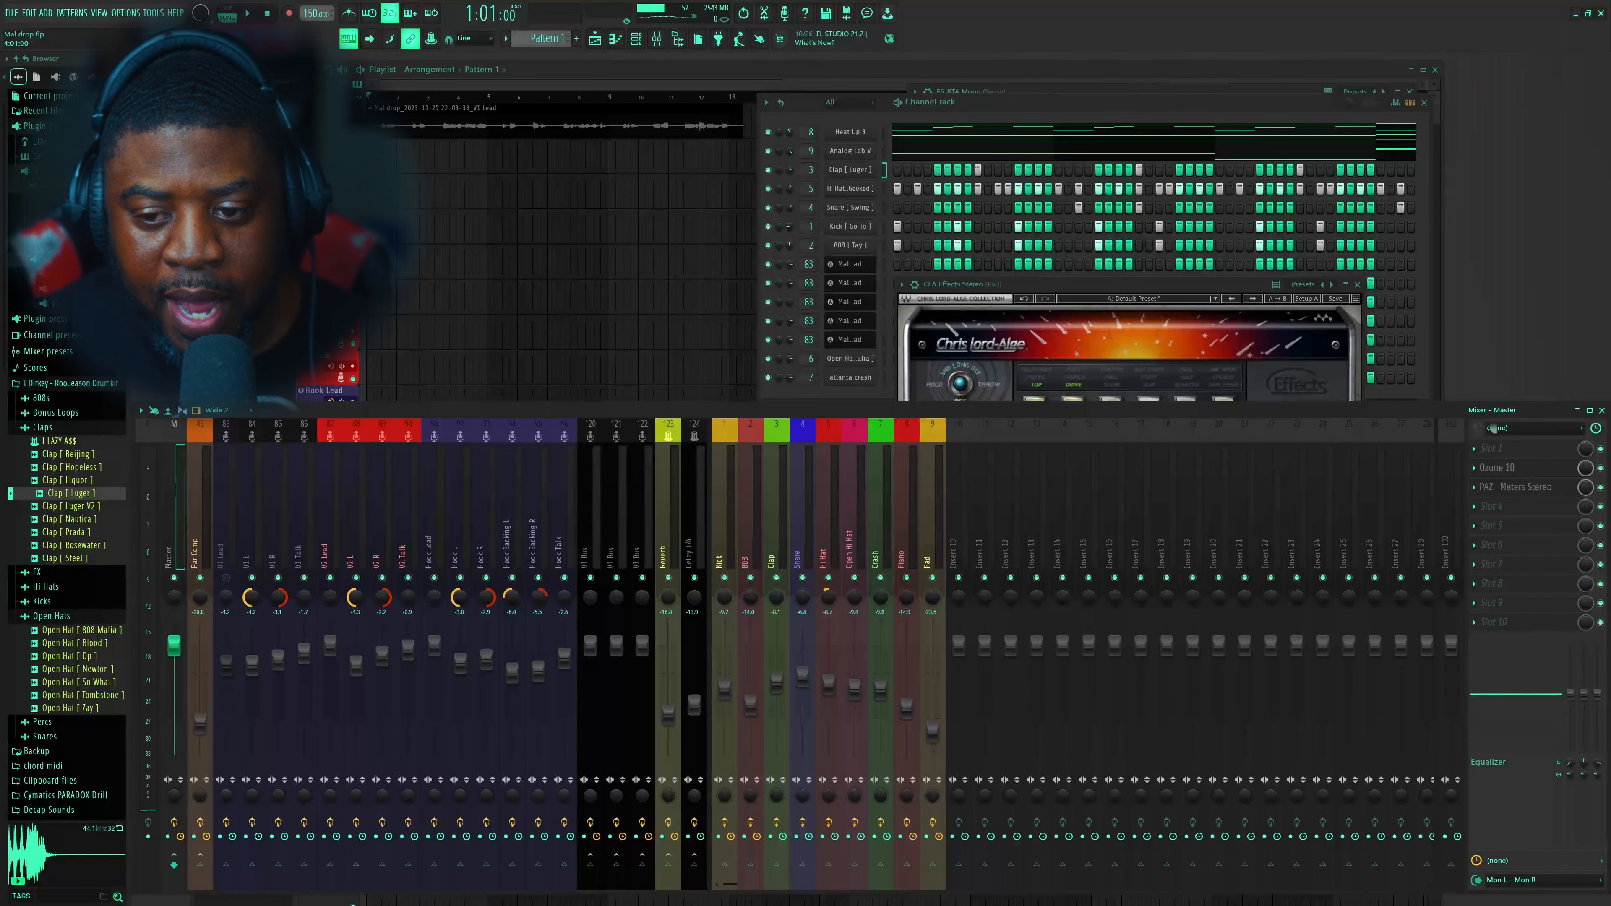
pyautogui.click(1506, 467)
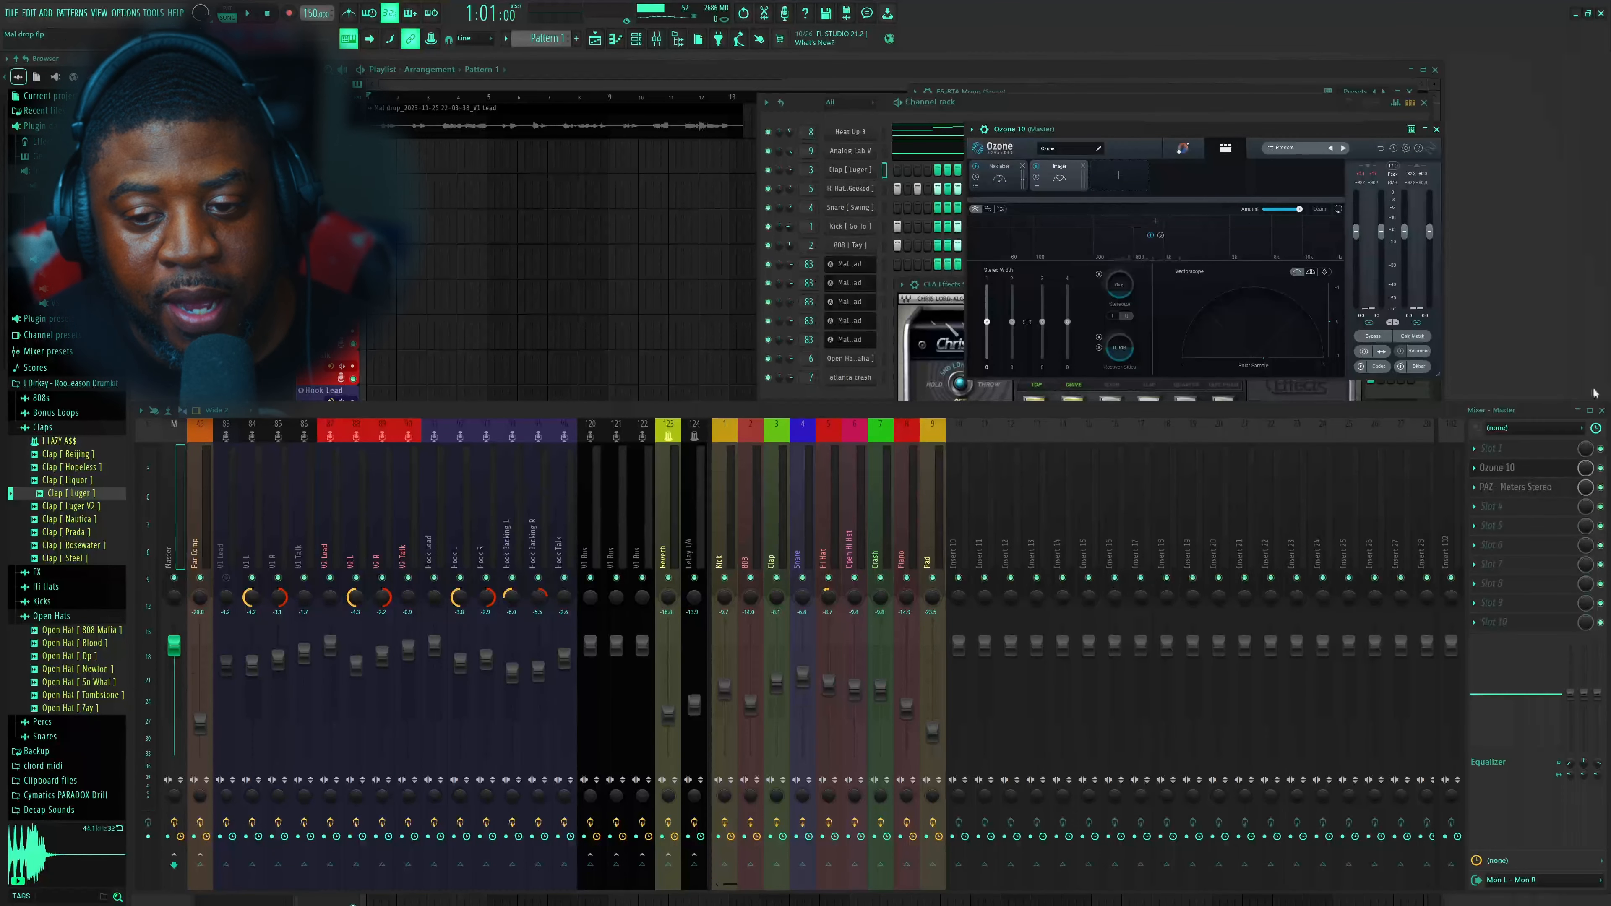
pyautogui.press('space')
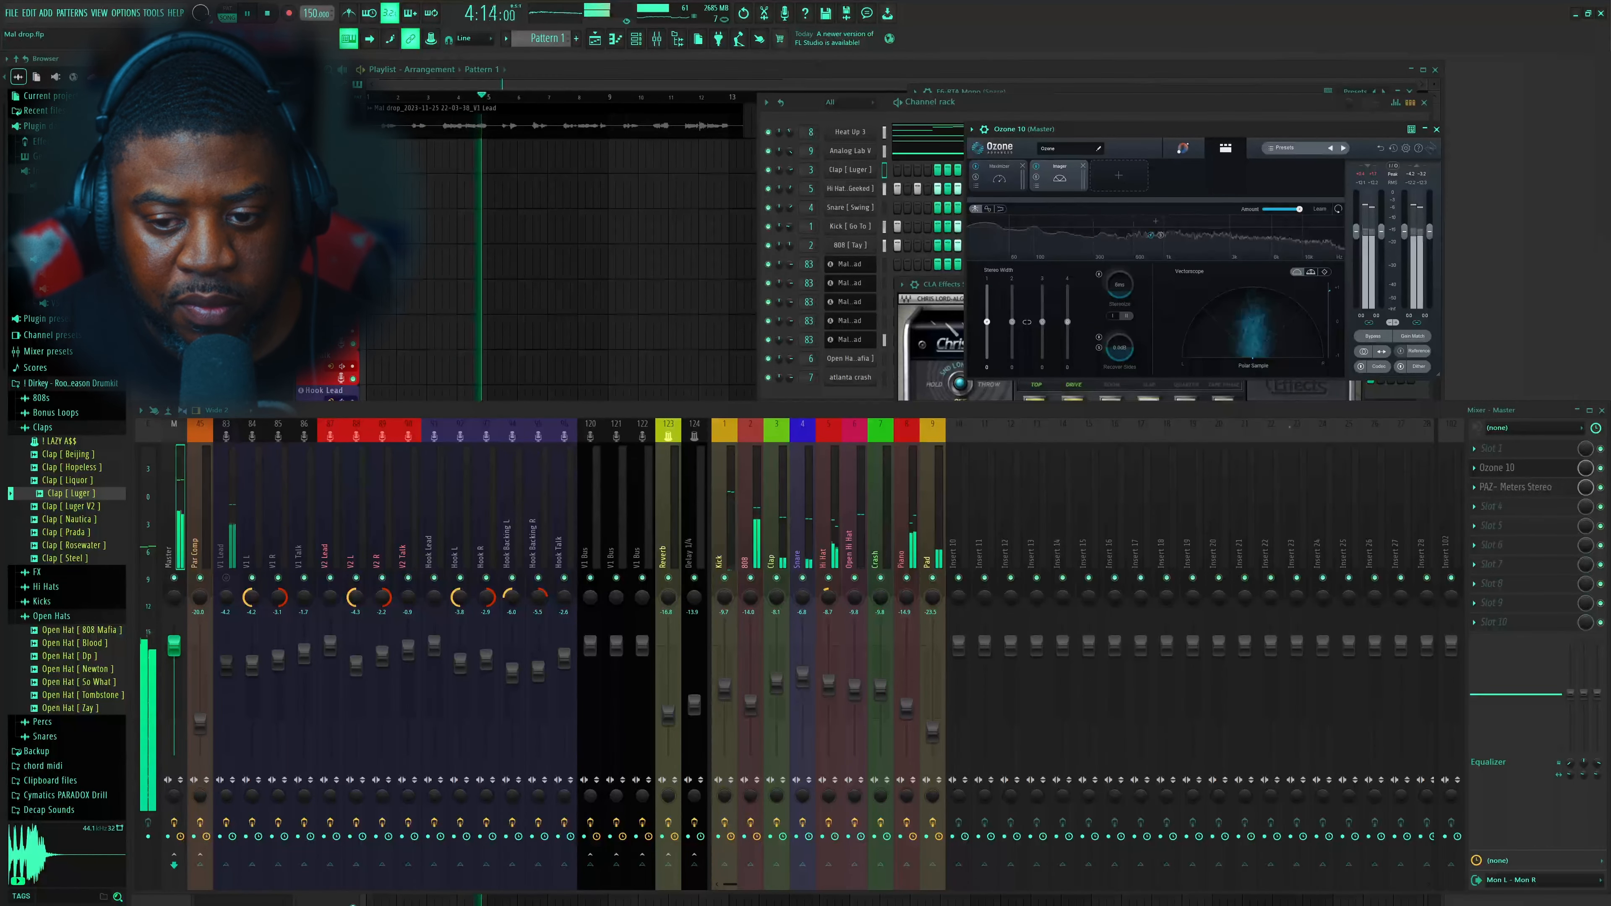
# Lower the Open Hi Hat fader to about -12.2 dB while monitoring in mono, and return the master to stereo
pyautogui.click(1364, 351)
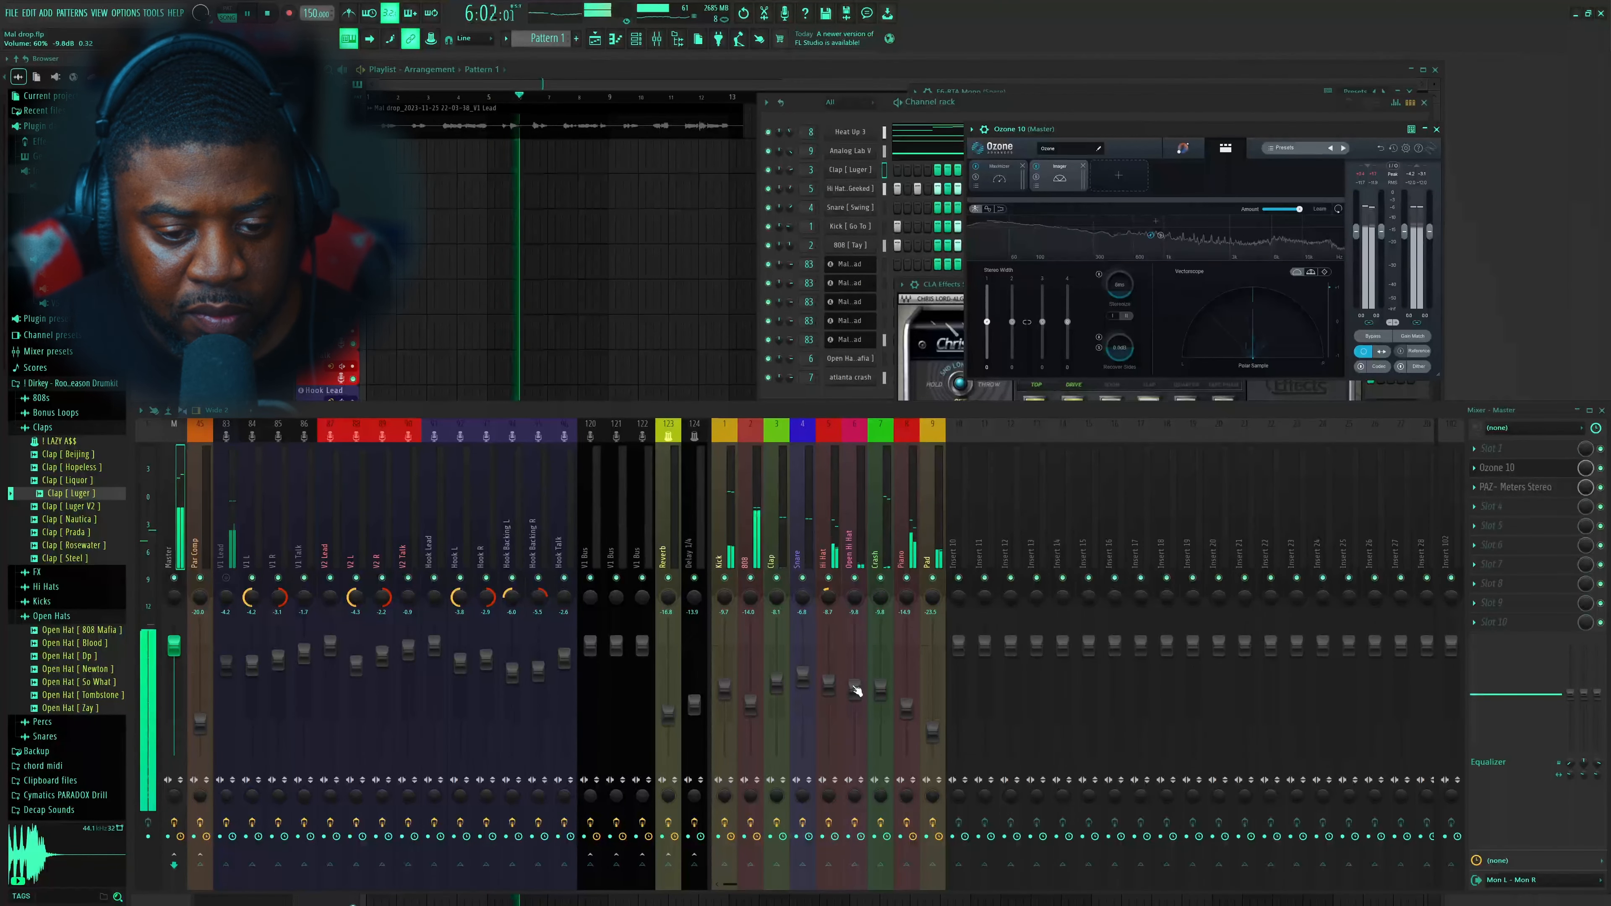
pyautogui.moveTo(856, 687); pyautogui.dragTo(855, 697)
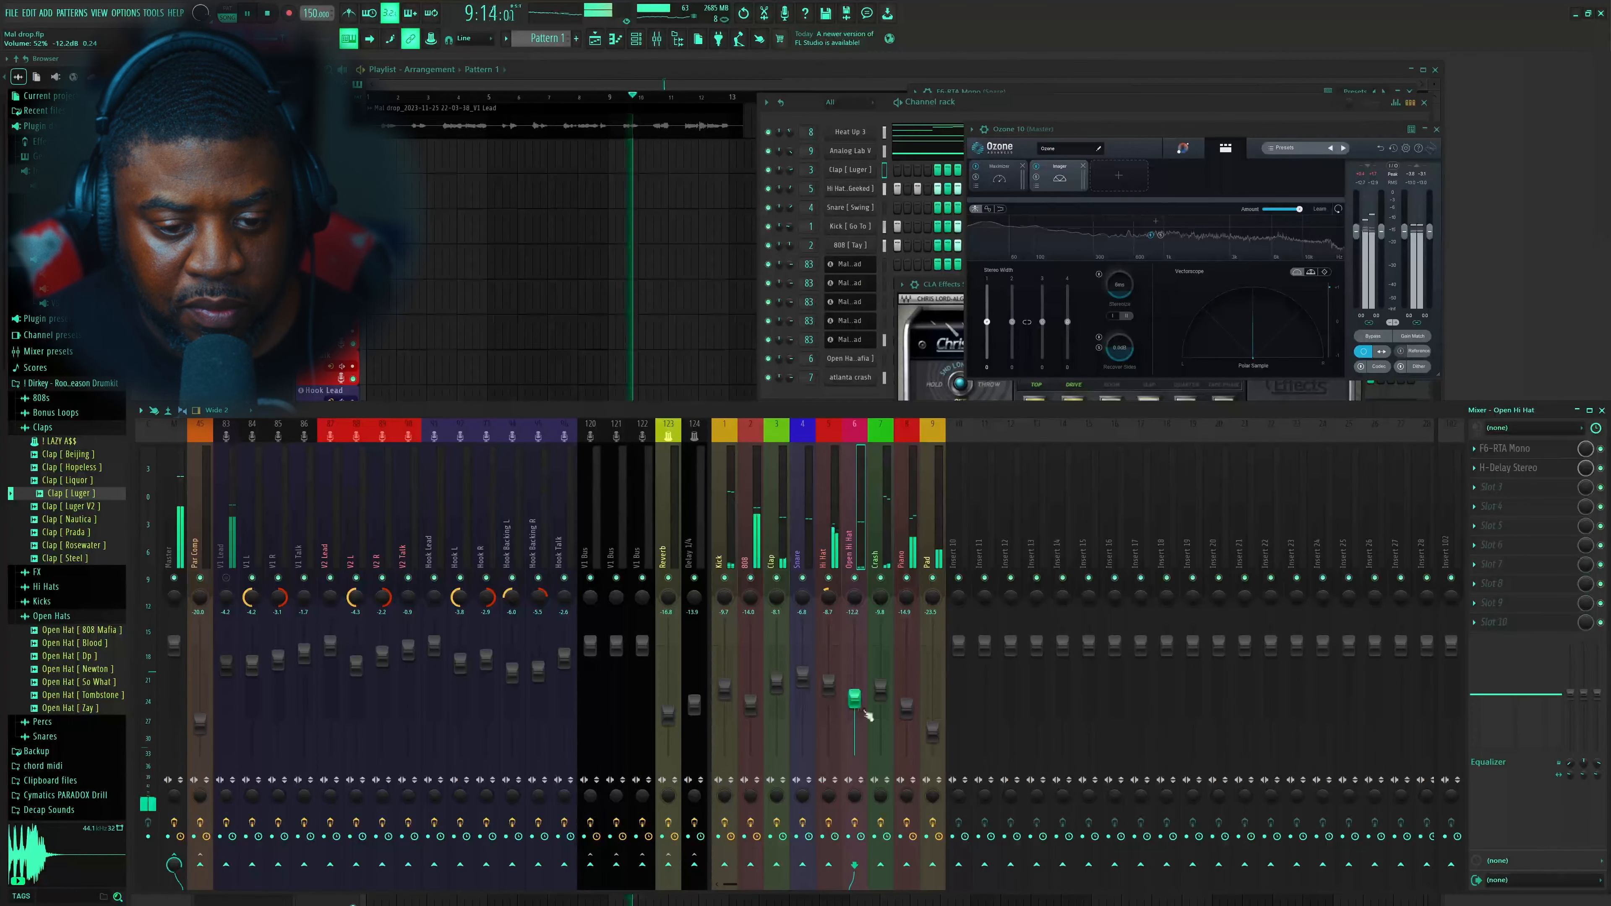
pyautogui.click(1365, 356)
pyautogui.click(1364, 355)
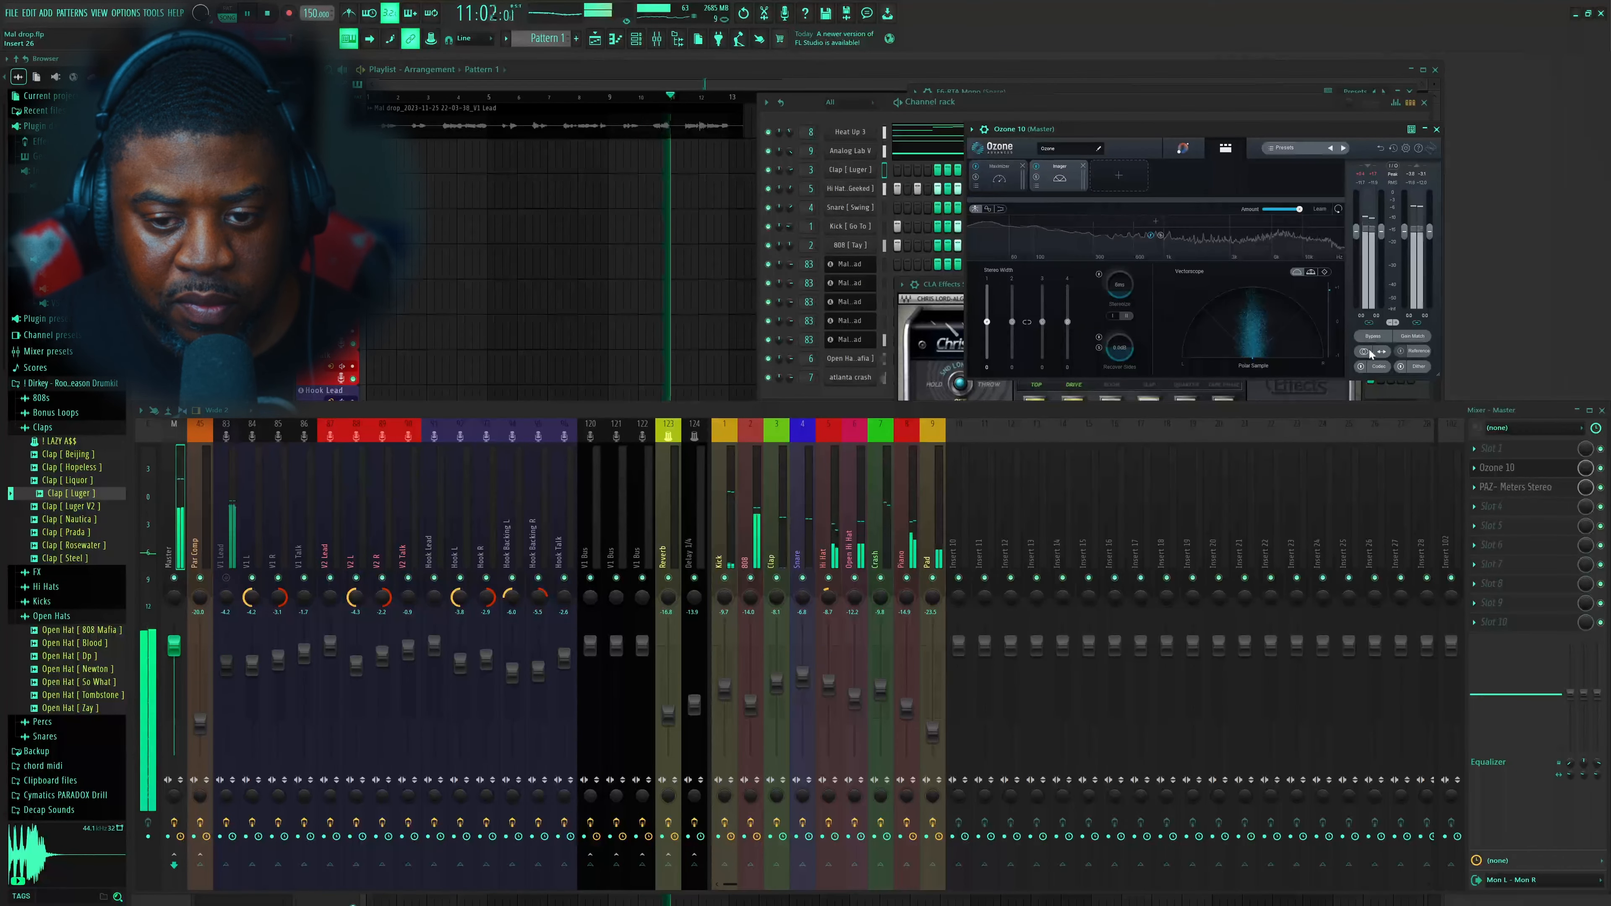
pyautogui.press('space')
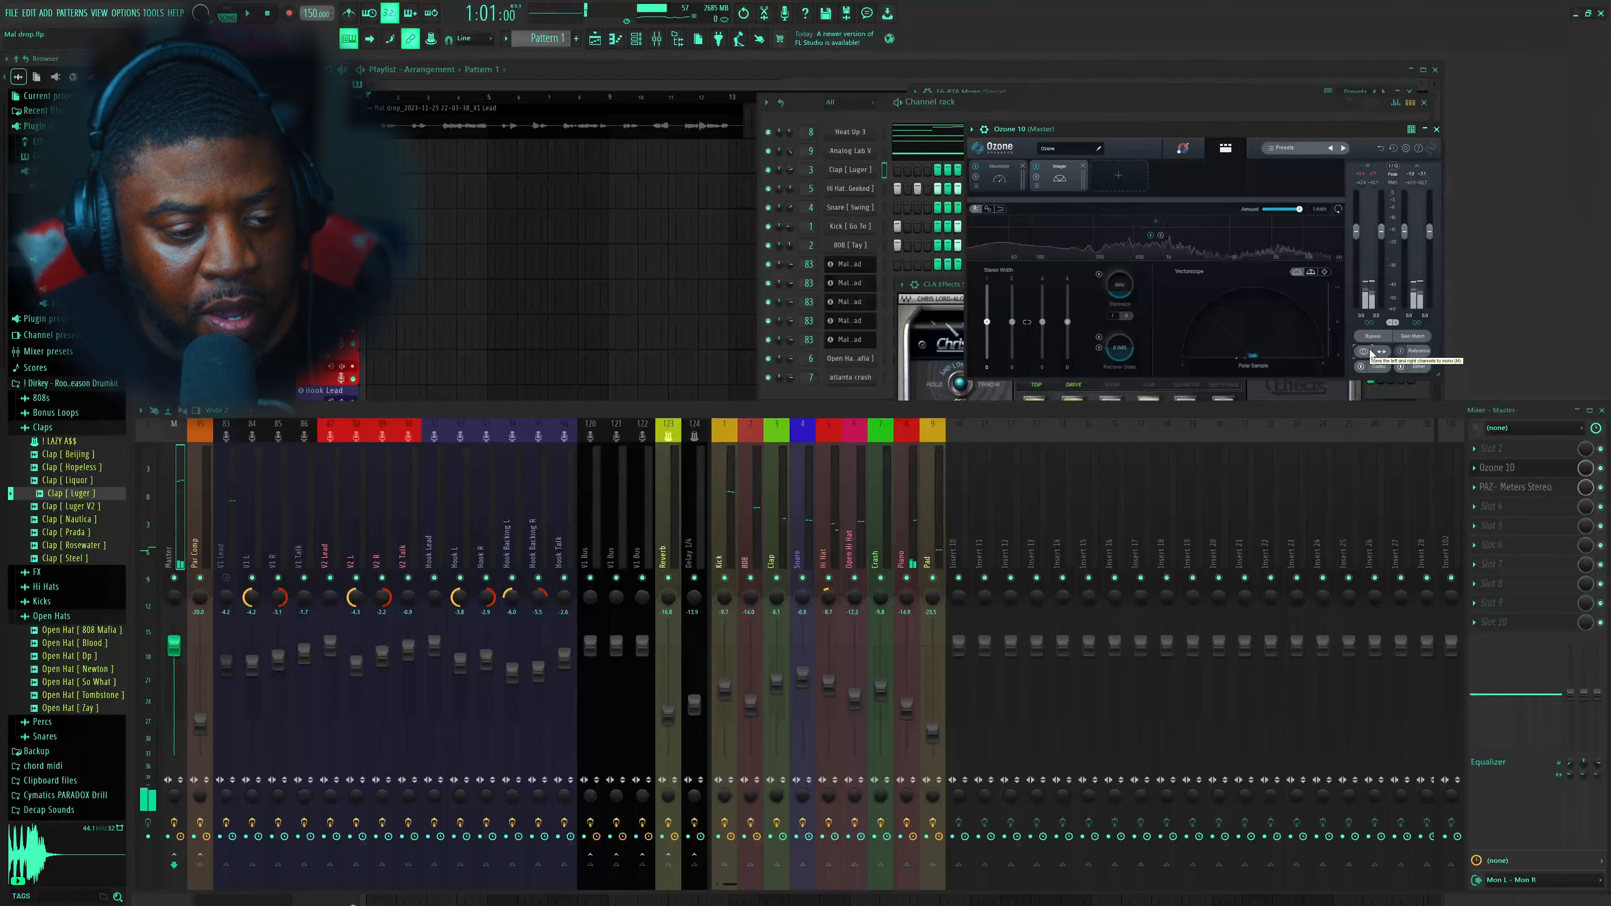